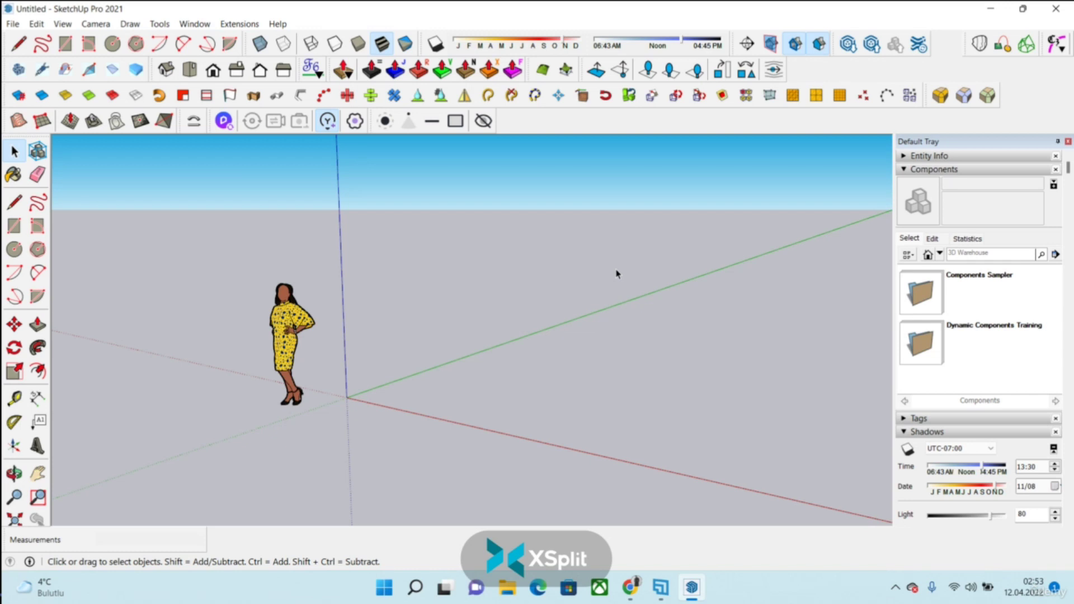
left_click(161, 28)
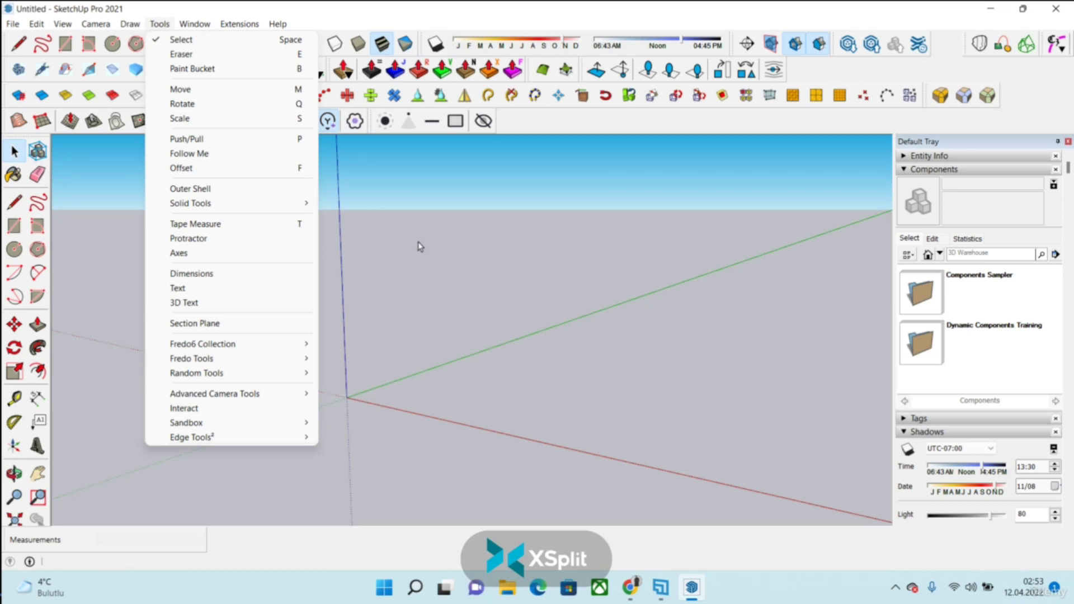
left_click_drag(418, 242, 662, 429)
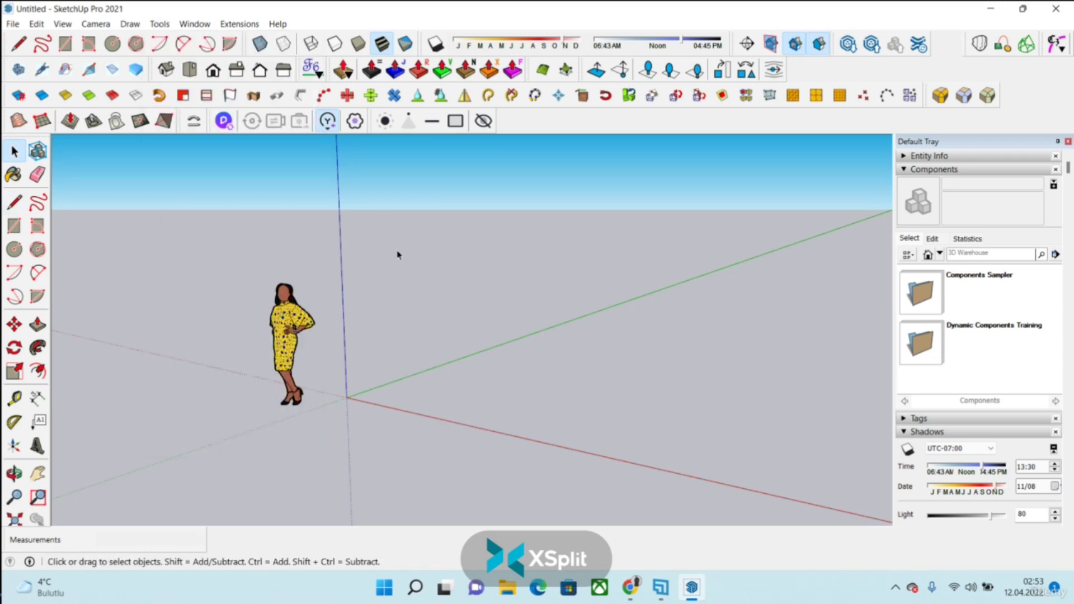
- Draw a rectangle about 4.11 m by 2.32 m on the ground beside the human figure
left_click(14, 226)
left_click(423, 359)
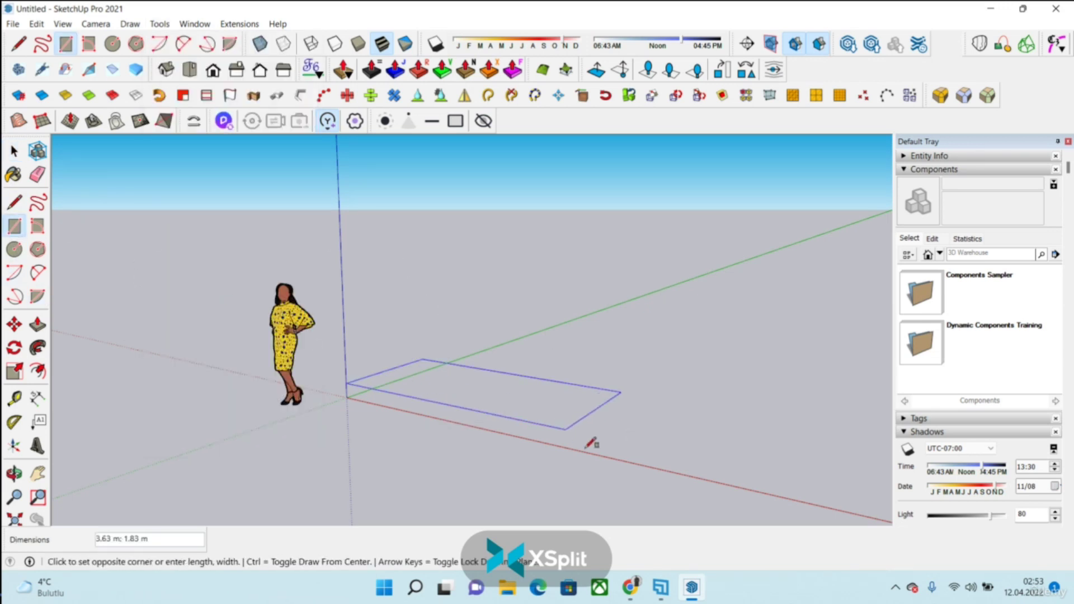
left_click(586, 449)
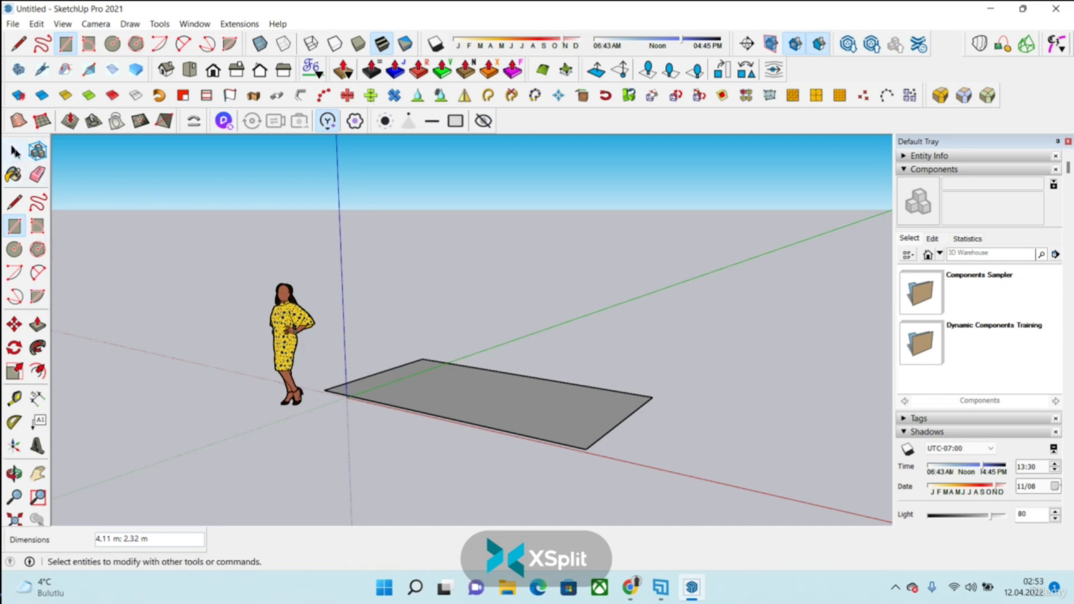
- Use the Select tool to pick the human figure, the rectangle's face and its edges one at a time
left_click(16, 154)
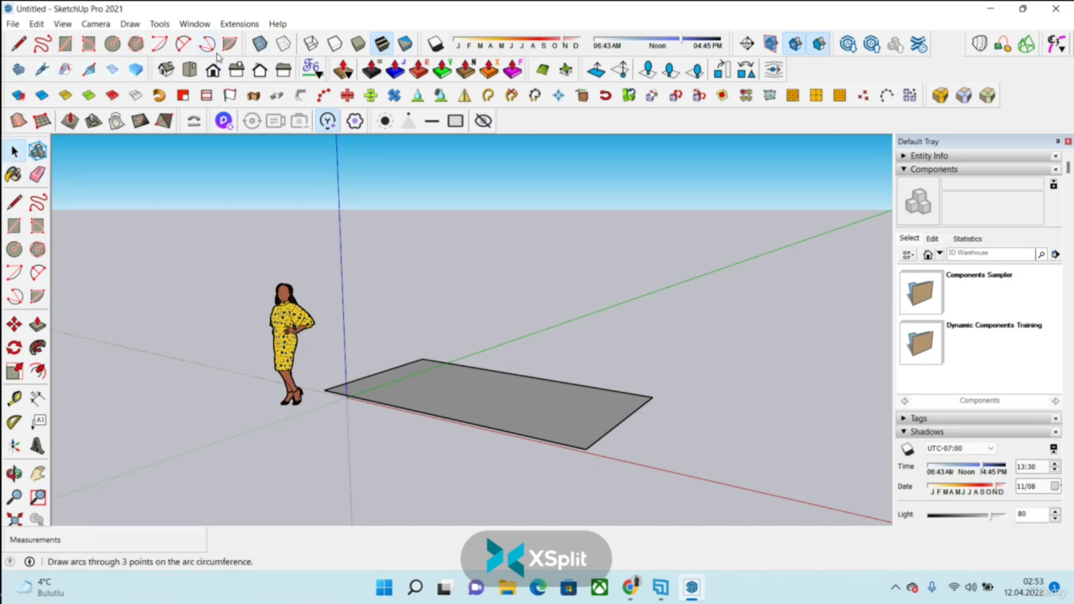
left_click(160, 24)
left_click(184, 41)
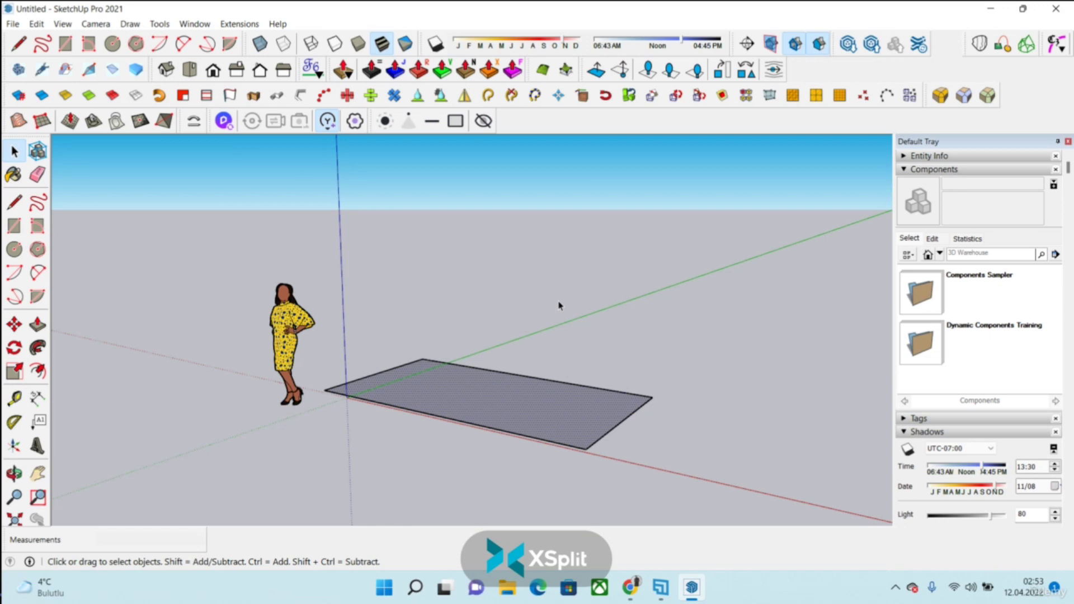
left_click(287, 330)
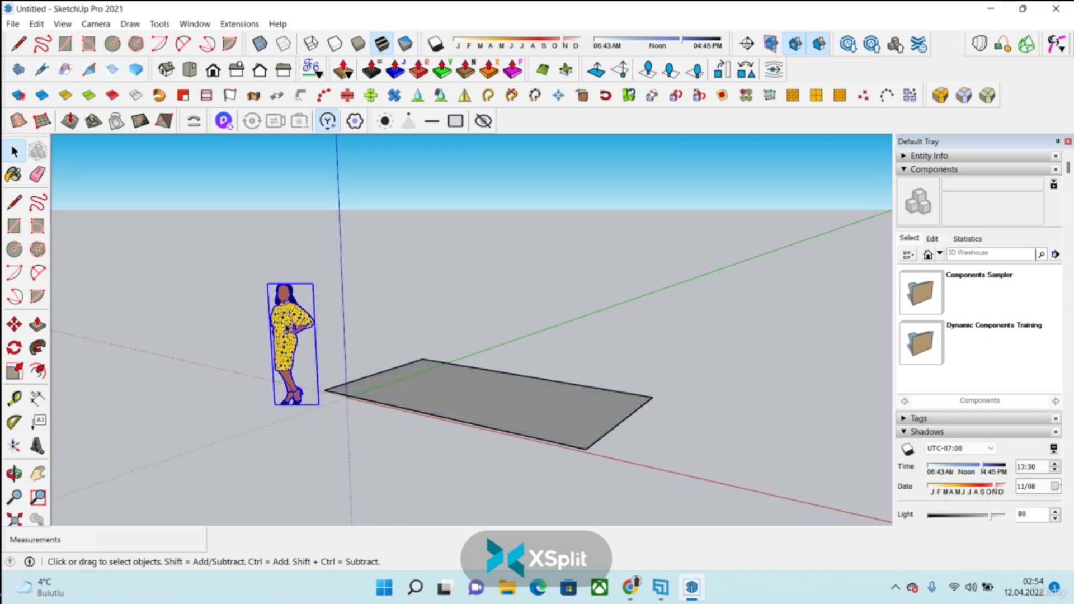
left_click(544, 421)
left_click(526, 437)
left_click(589, 450)
- Select the figure and the rectangle with a crossing window that only partly covers them, and clear the selection
left_click_drag(470, 324, 258, 426)
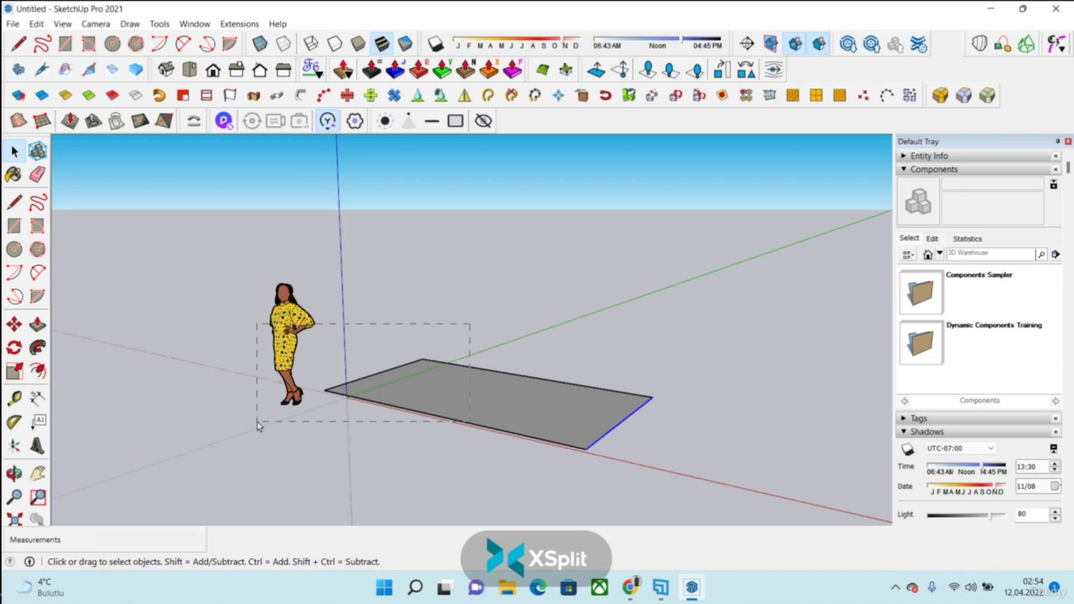
left_click_drag(258, 426, 242, 454)
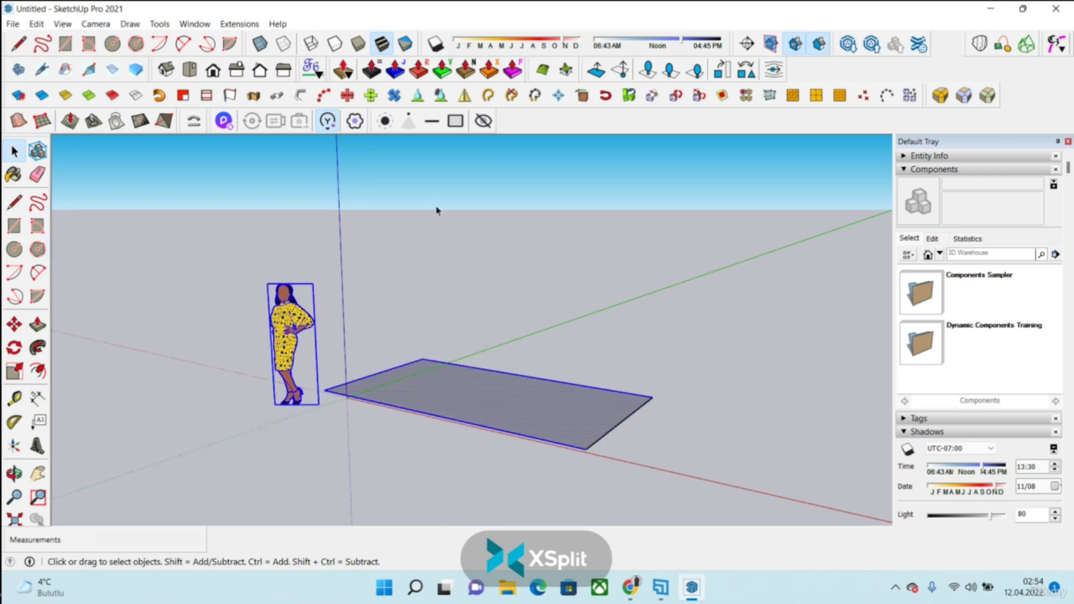
left_click(228, 303)
- Select the figure and the rectangle with a window enclosing both, and delete them
left_click_drag(201, 246, 700, 480)
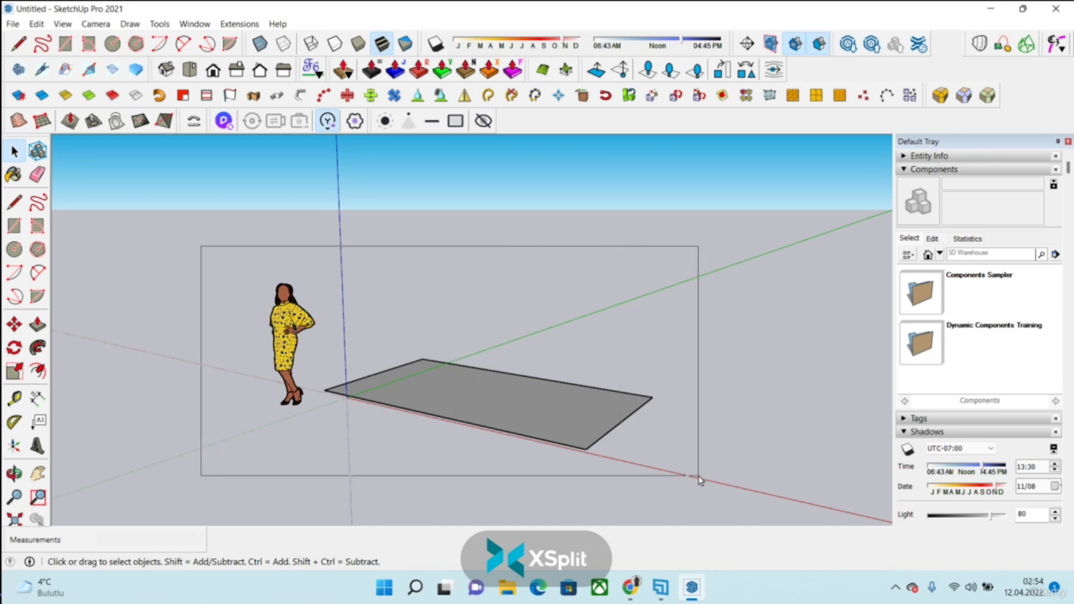
left_click_drag(700, 480, 701, 480)
left_click(733, 311)
left_click_drag(229, 233, 706, 484)
key("Delete")
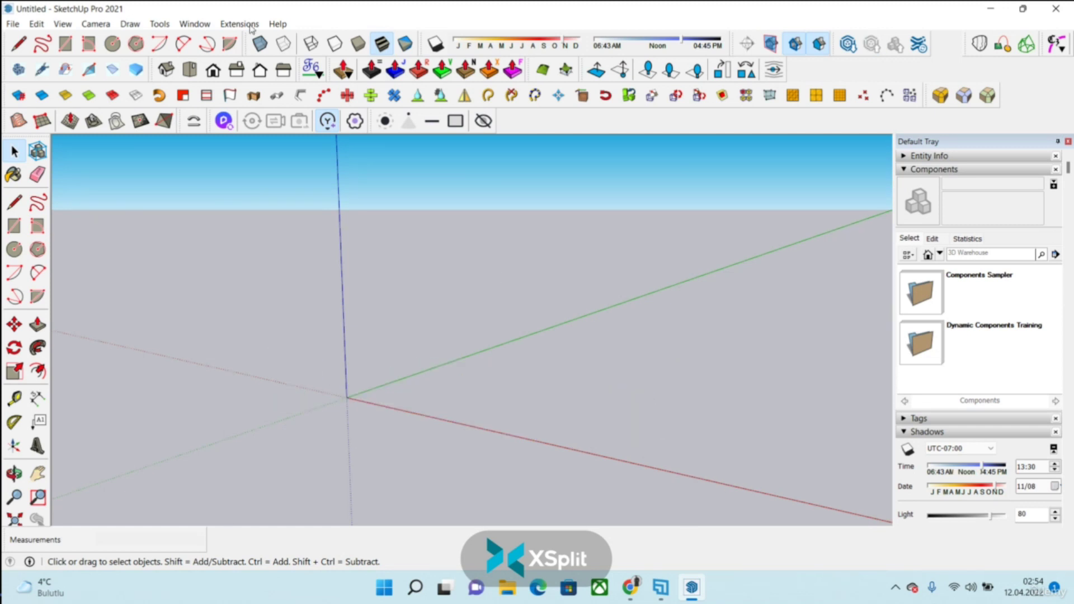
left_click(159, 23)
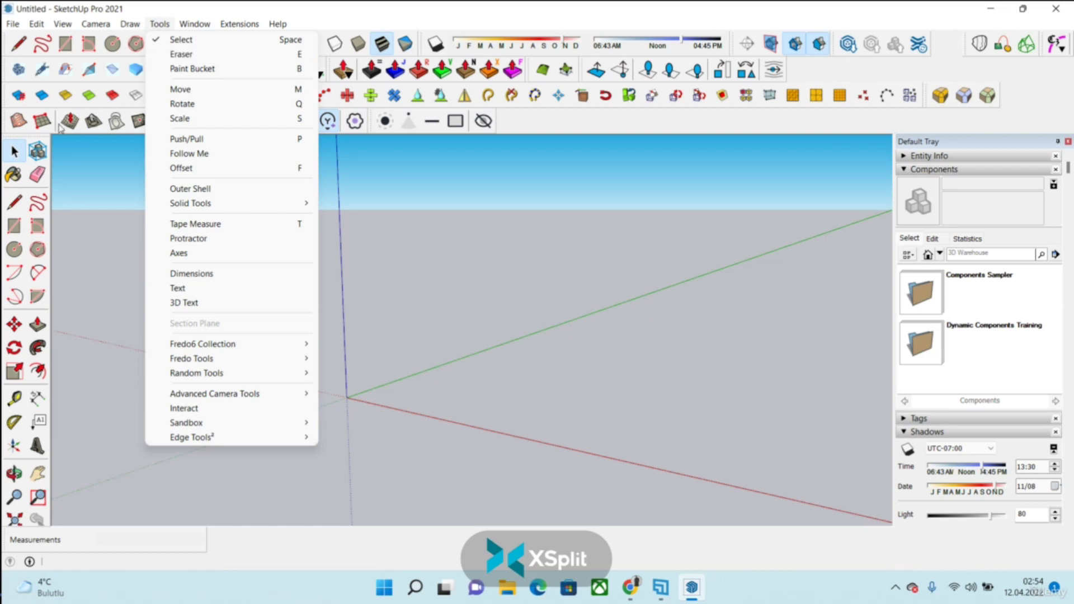
left_click(37, 177)
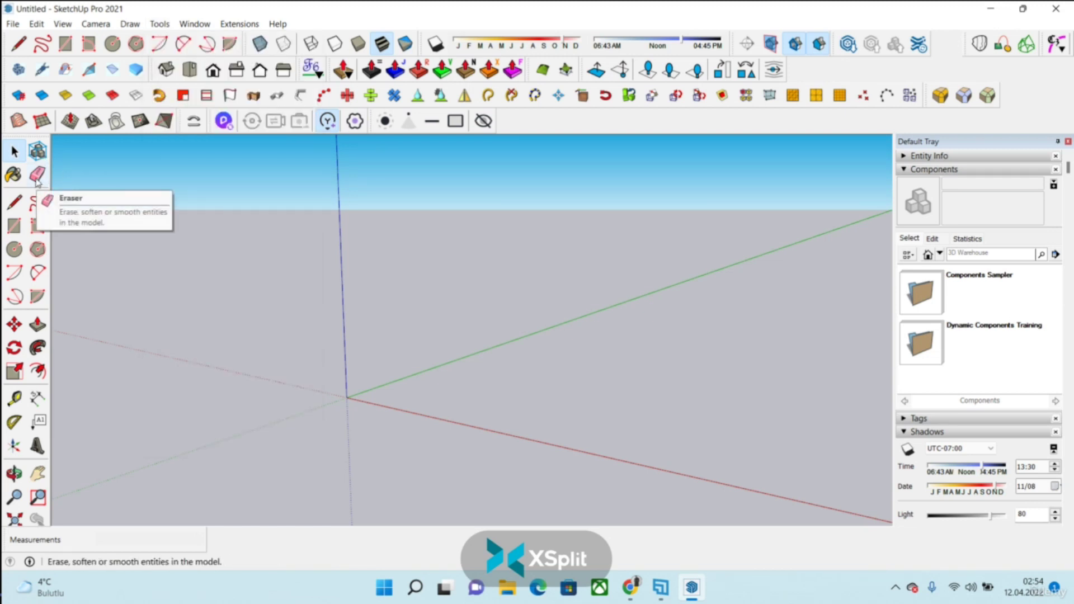
- Activate the Paint Bucket tool and look through the list of available material categories
left_click(188, 23)
mouse_move(161, 28)
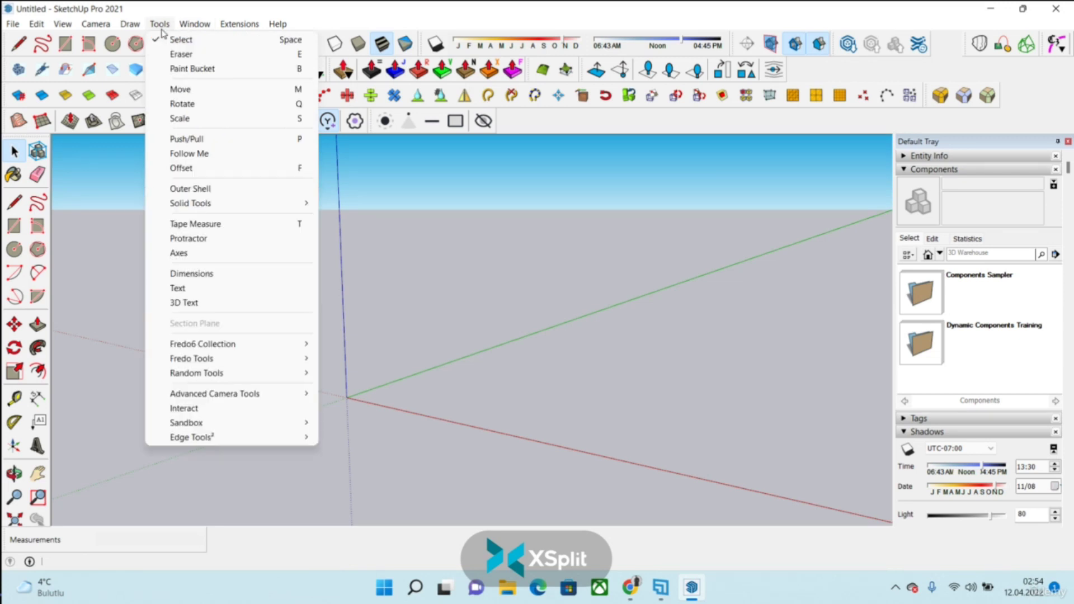
left_click(202, 71)
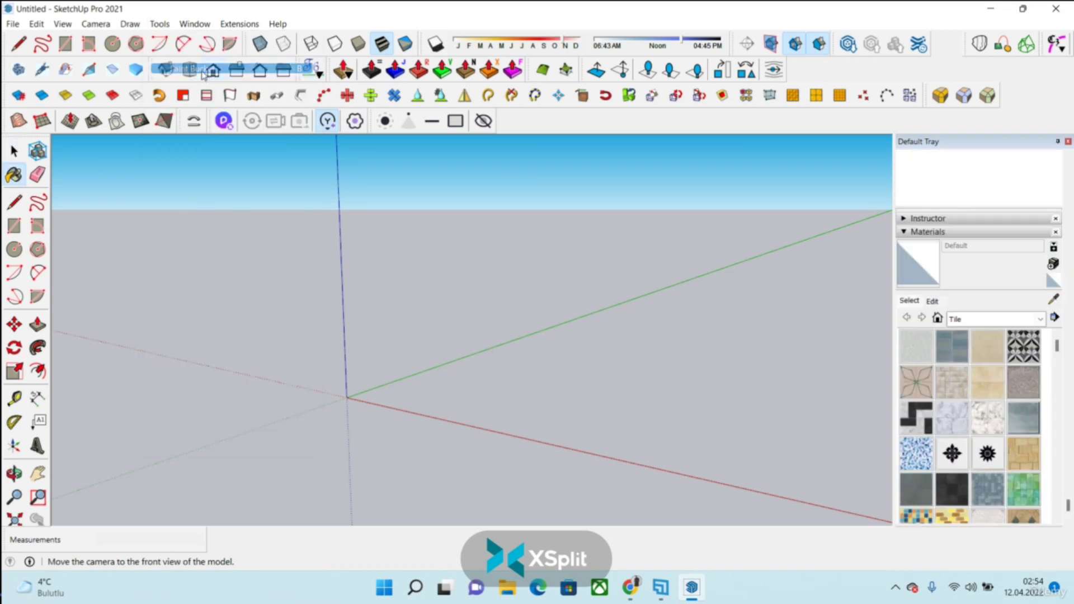
left_click(988, 323)
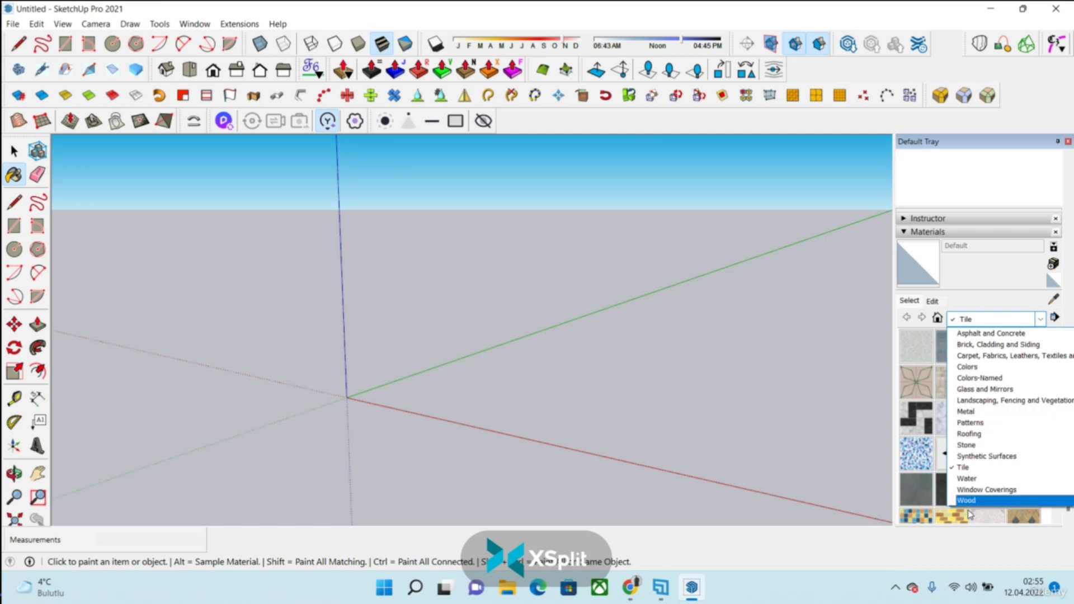
left_click(677, 339)
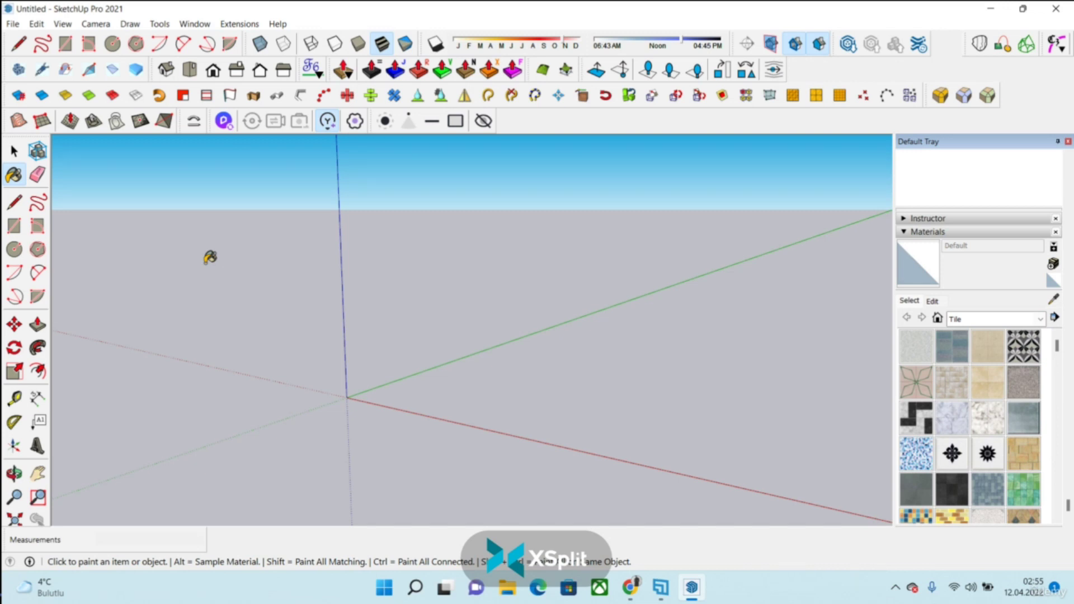
- Draw a rectangle about 3.64 m by 2.62 m on the ground and paint it with Ornate Tile 02
left_click(14, 226)
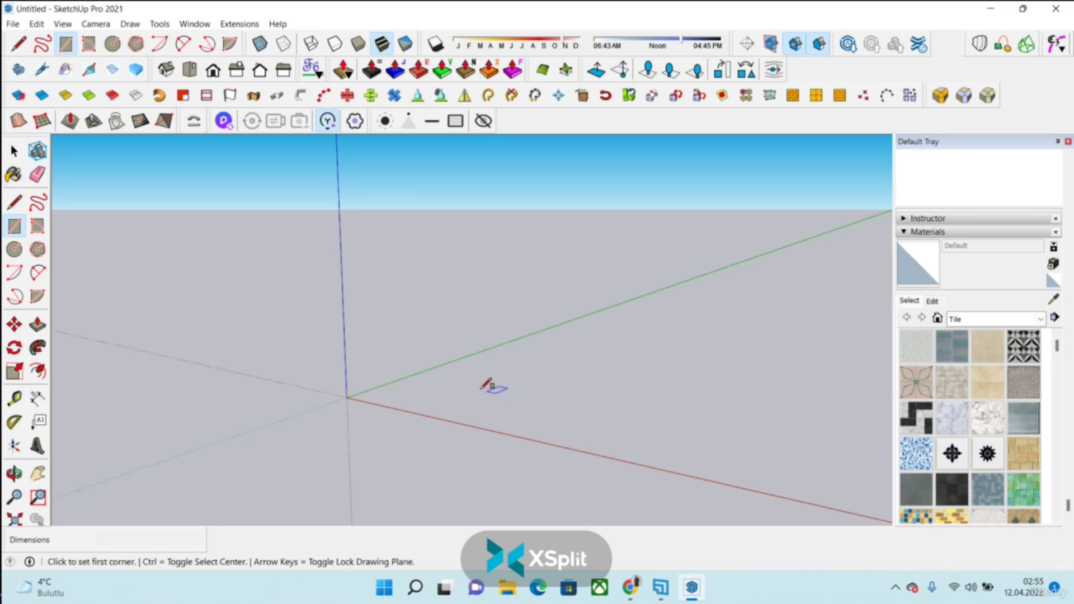
left_click(460, 367)
left_click(607, 470)
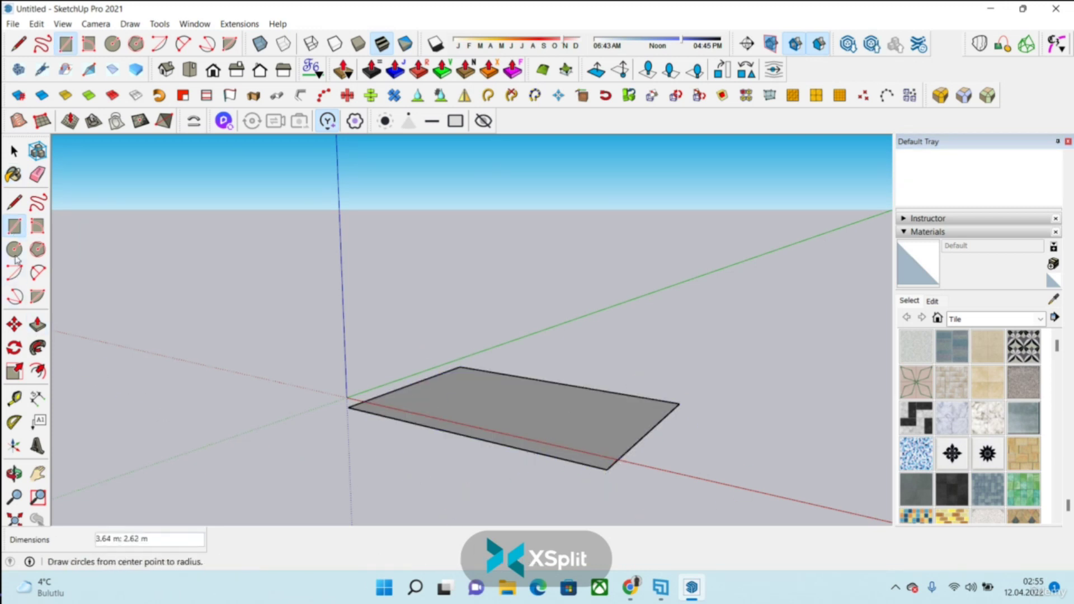
left_click(13, 175)
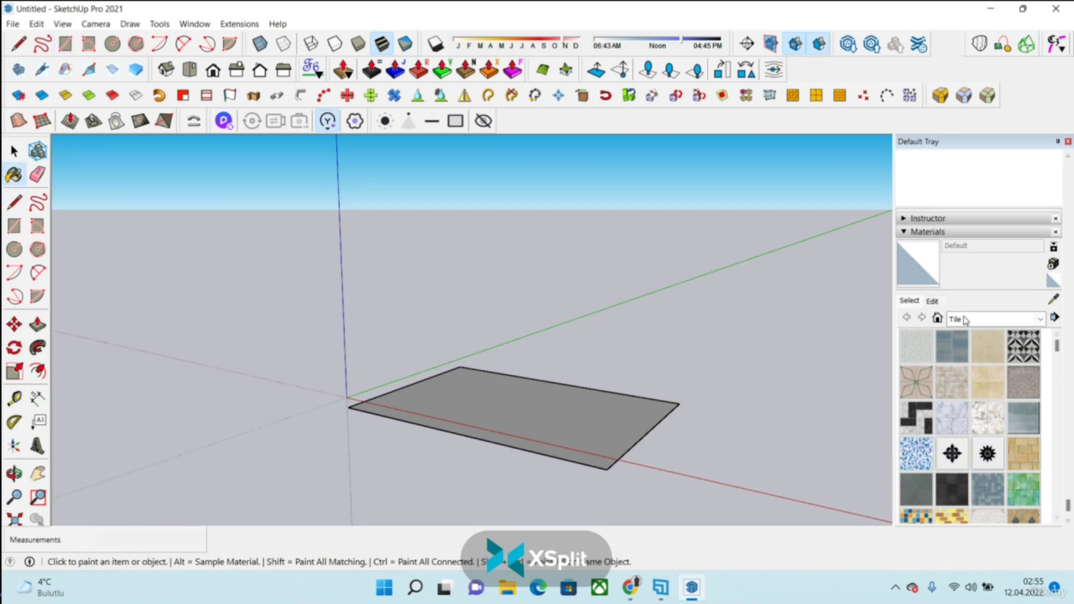
left_click(987, 453)
left_click(551, 421)
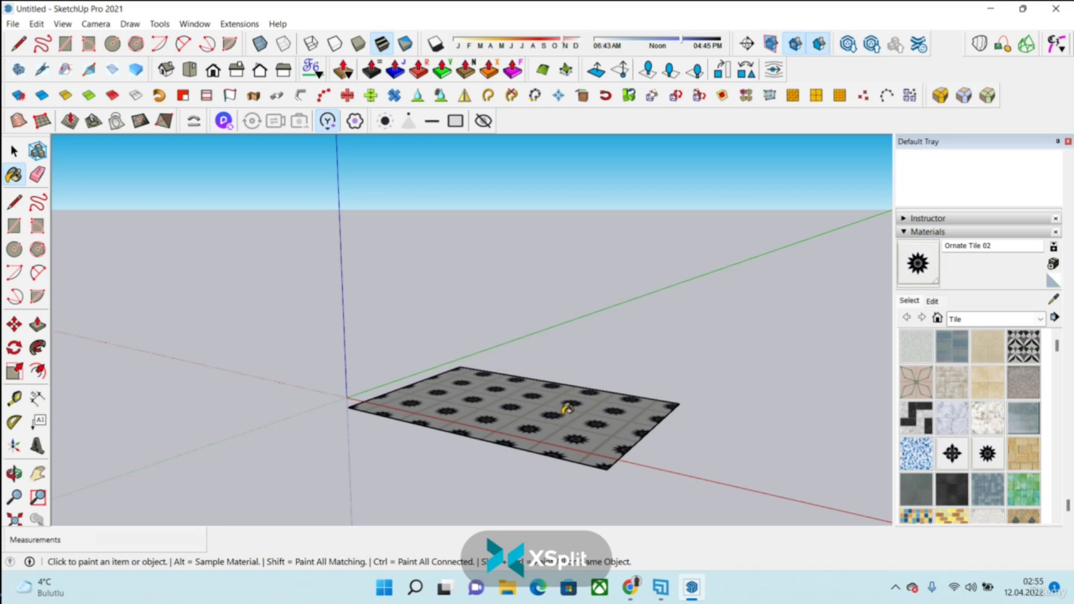
- Draw a vertical rectangle about 3.96 m by 2.45 m along the floor's back edge and paint it with Ornate Tile 02
left_click(14, 226)
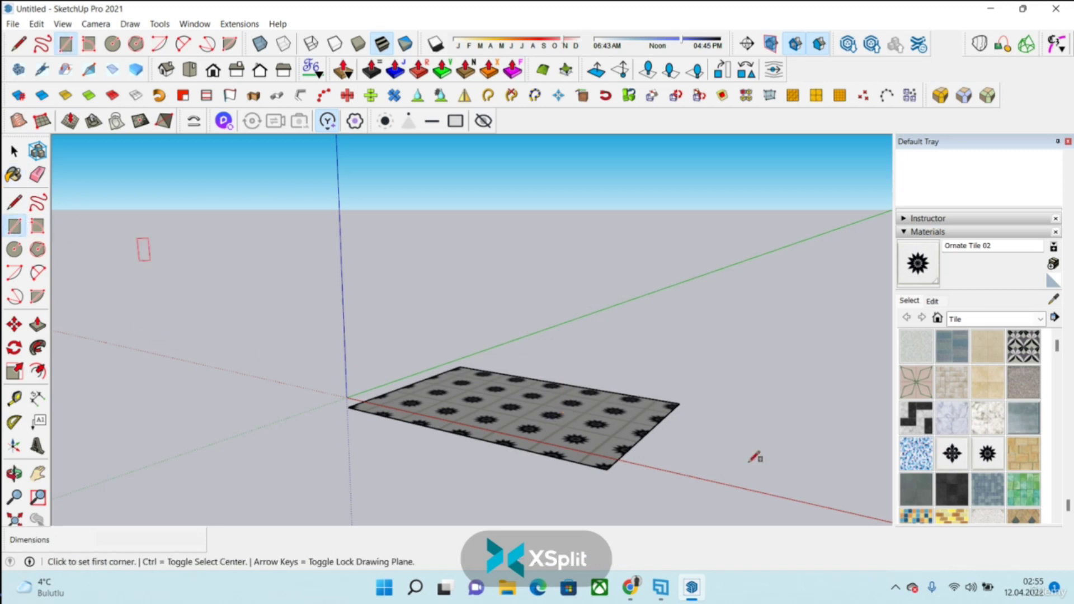
left_click(679, 402)
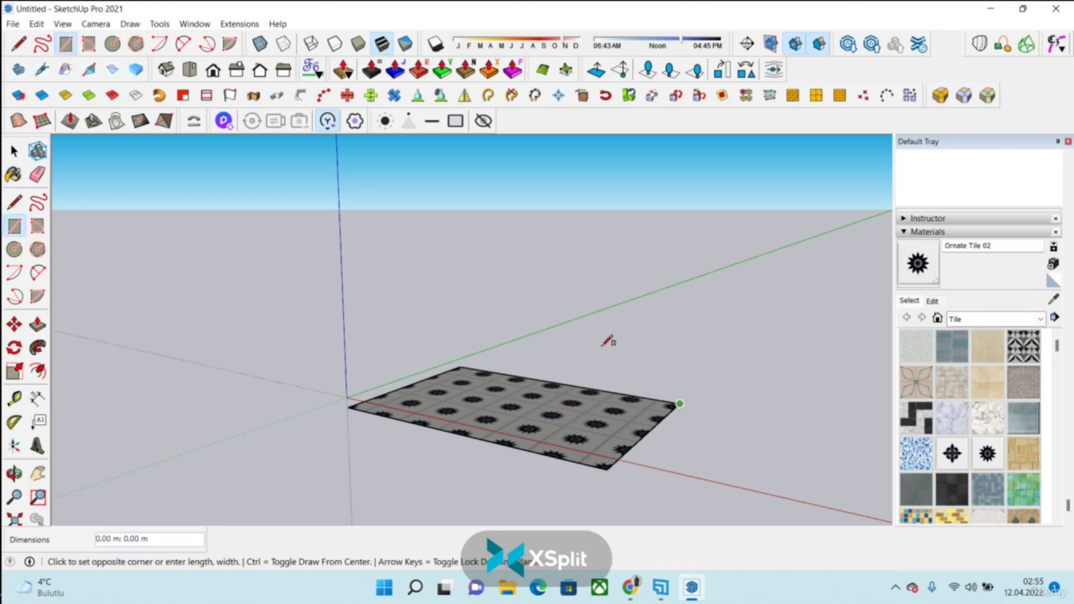
left_click(445, 220)
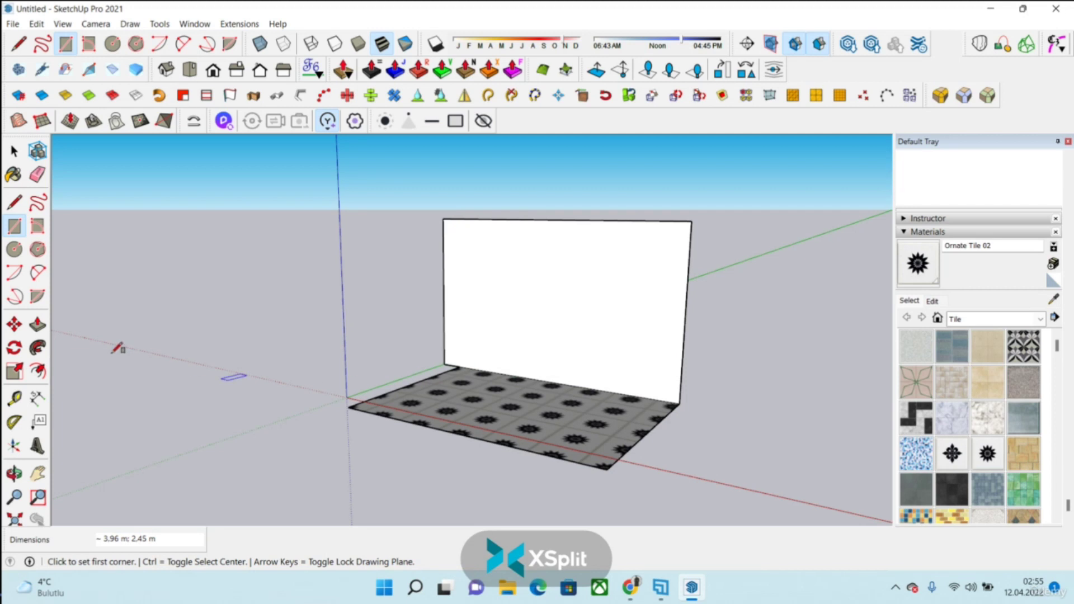
left_click(13, 175)
left_click(590, 323)
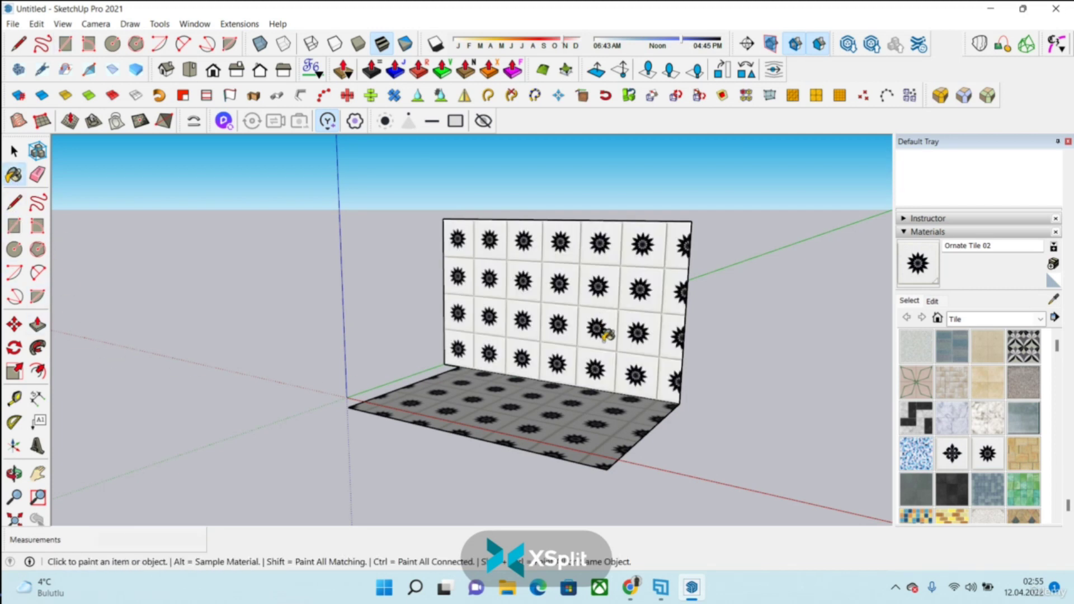
- Select the whole model and delete the tiled floor and wall
mouse_move(618, 335)
middle_mouse_down()
mouse_move(649, 349)
mouse_move(756, 351)
mouse_move(724, 350)
middle_mouse_up()
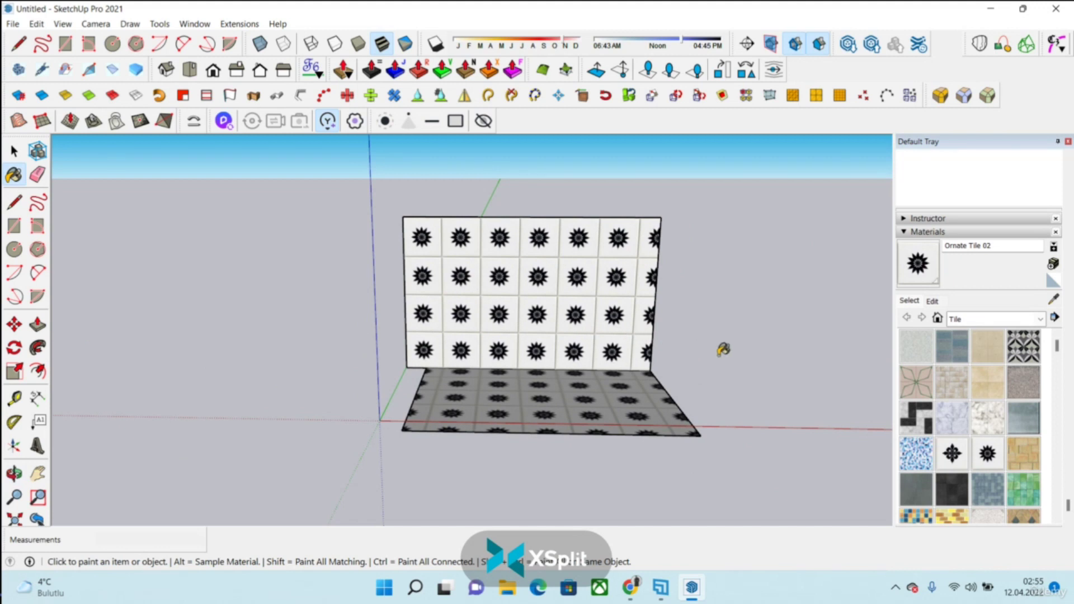
key("ctrl+a")
key("Delete")
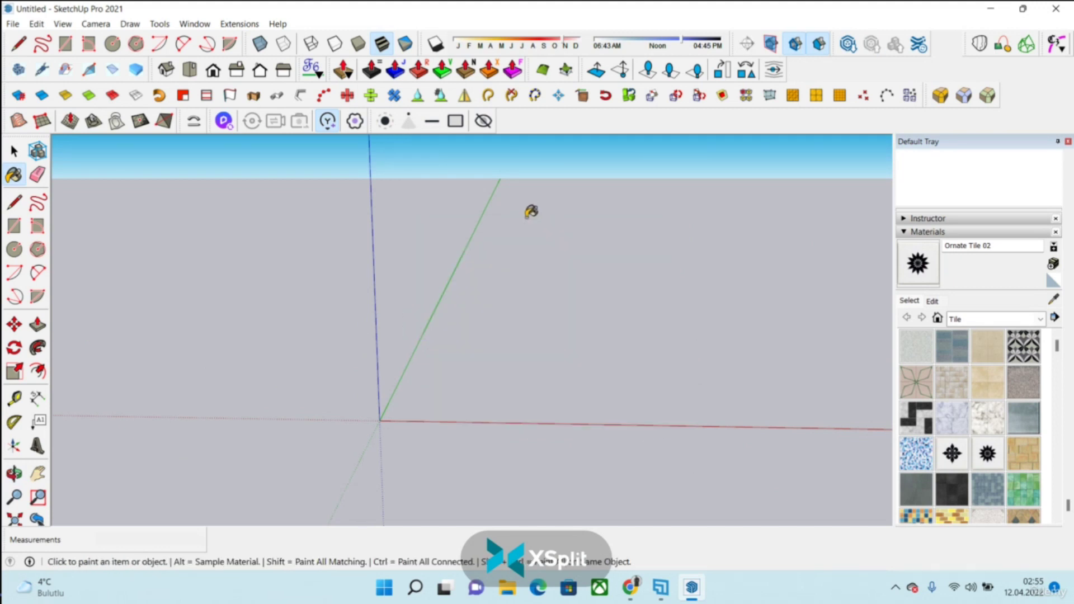
left_click(159, 23)
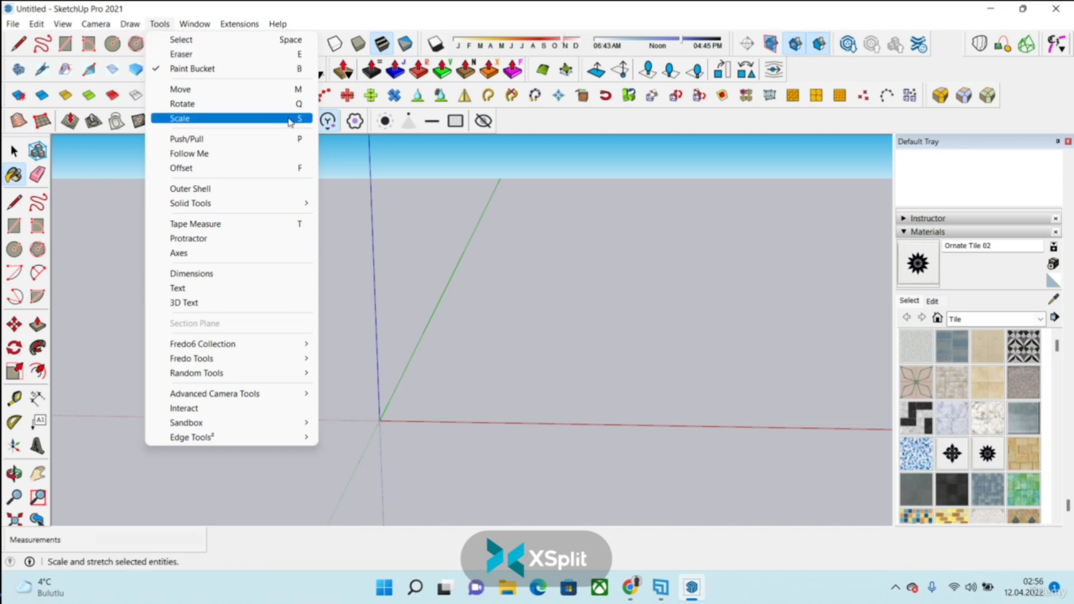
left_click(591, 226)
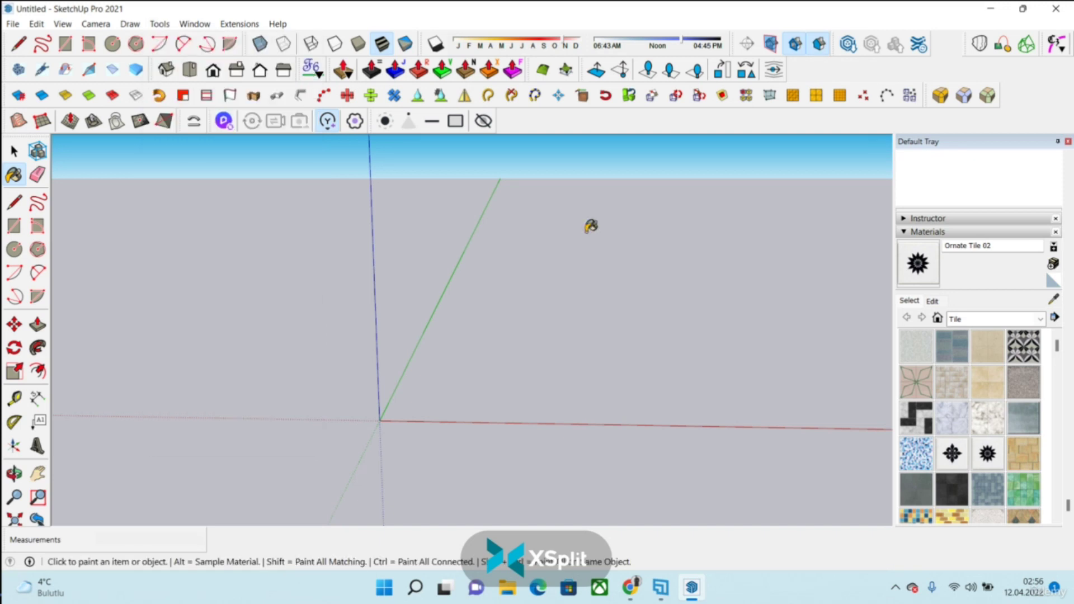
key("m")
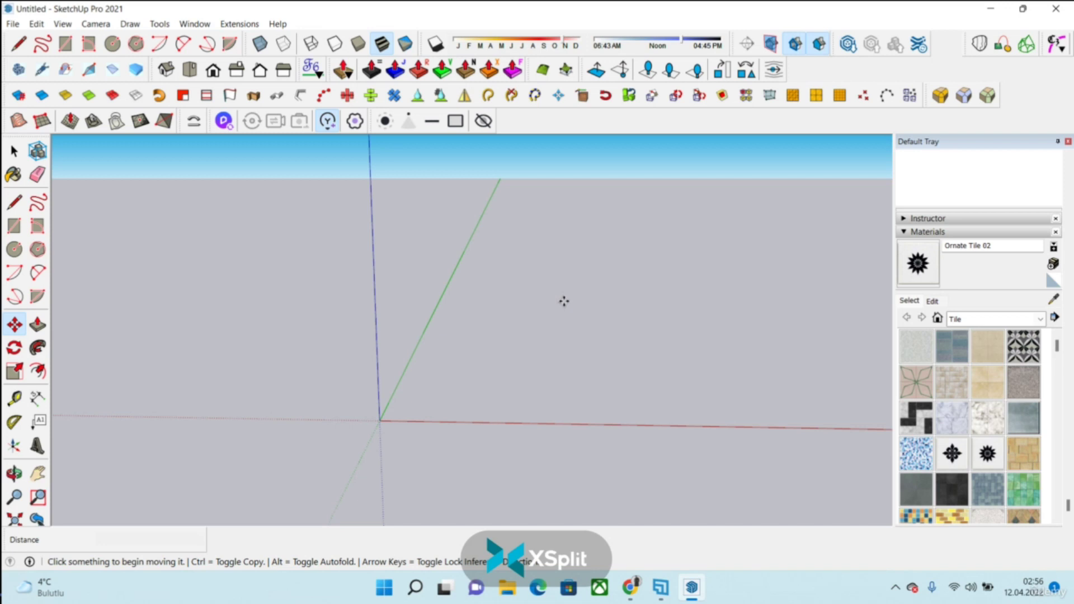
- Draw a small rectangle on the ground near the red axis and push/pull it up about 0.80 m into a box
left_click(15, 226)
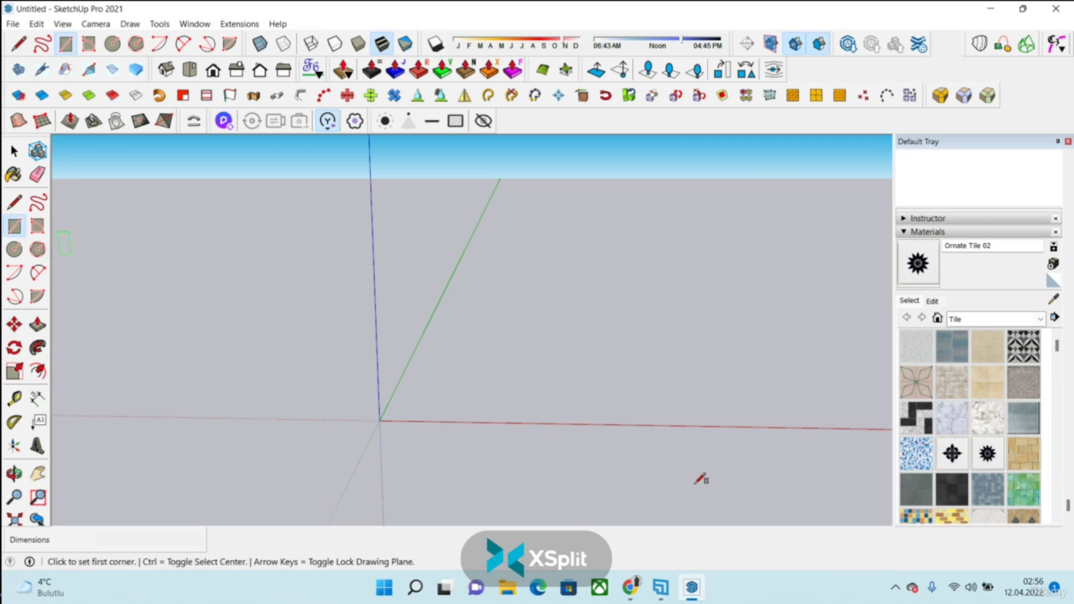
left_click(587, 429)
left_click(607, 443)
left_click(38, 325)
left_click(560, 414)
left_click(568, 350)
- Select all of the box's faces and edges and make them a group
key("space")
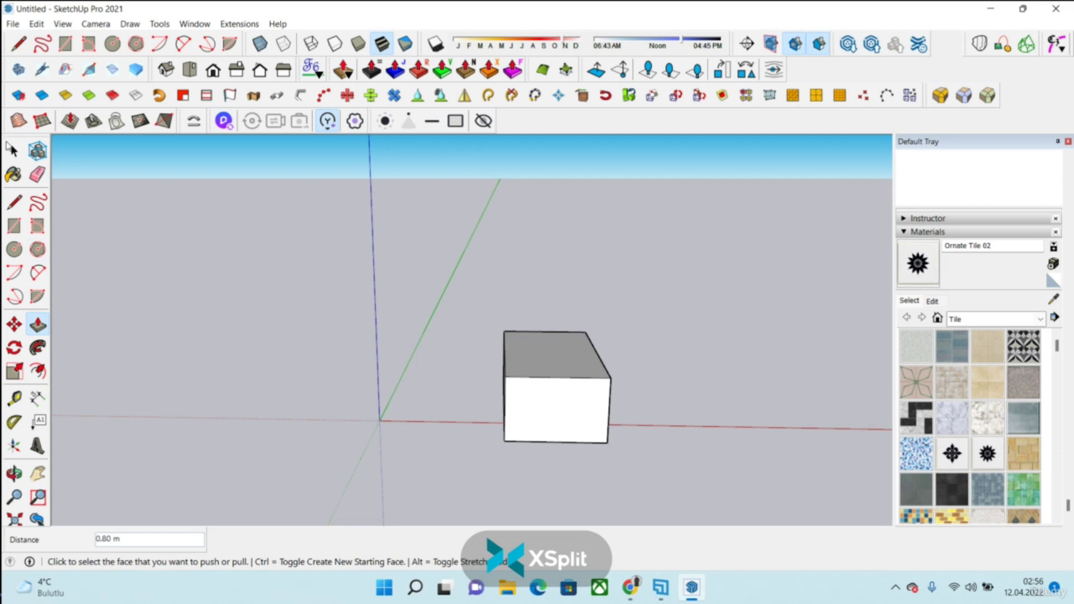
left_click_drag(444, 270, 660, 481)
right_click(571, 405)
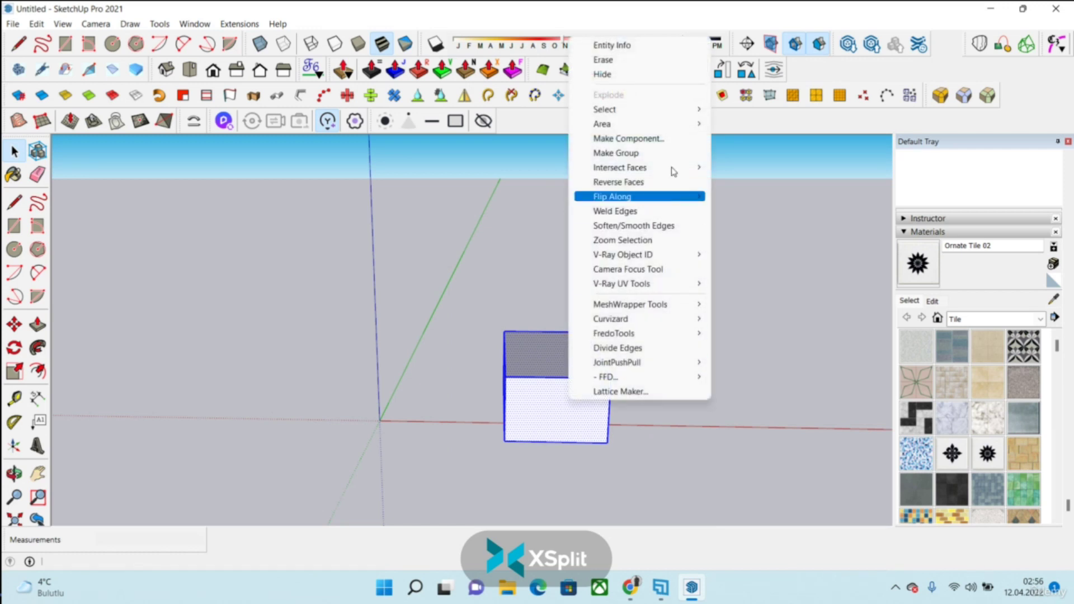
left_click(640, 153)
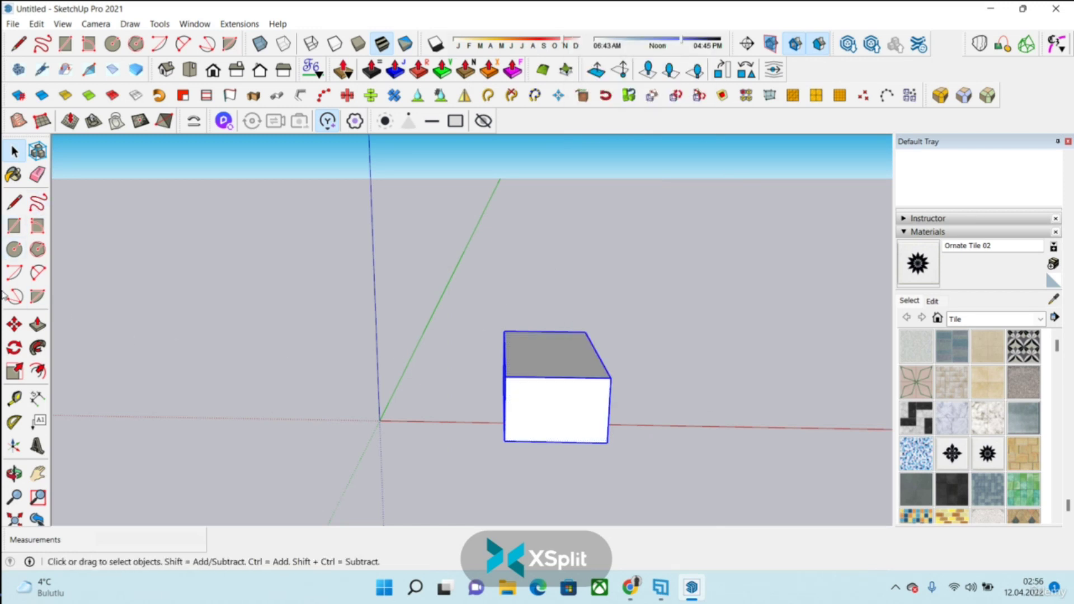
- Move the box group about 1.65 m along the red axis, away from the origin
key("m")
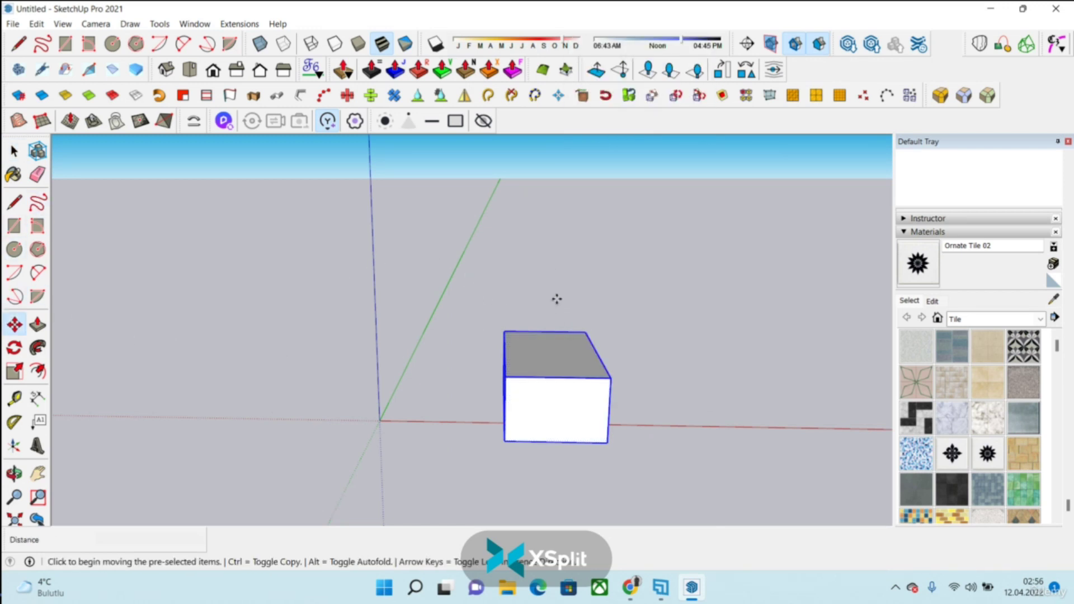
left_click(553, 409)
left_click(693, 417)
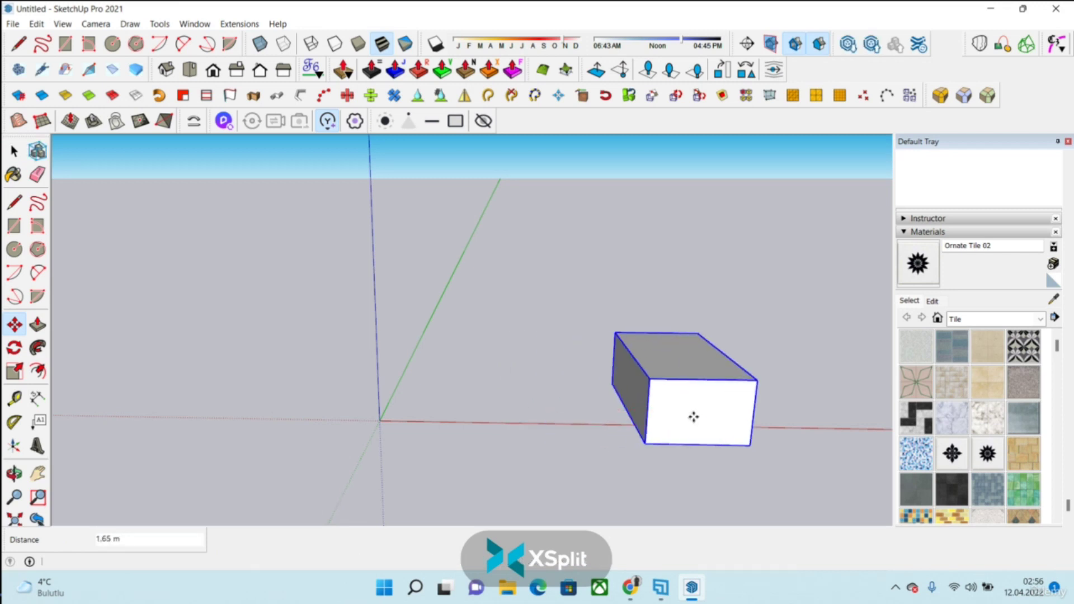
- Move the box freely in two more moves, the last about 5.18 m, placing it near the origin just behind the red axis
left_click(684, 408)
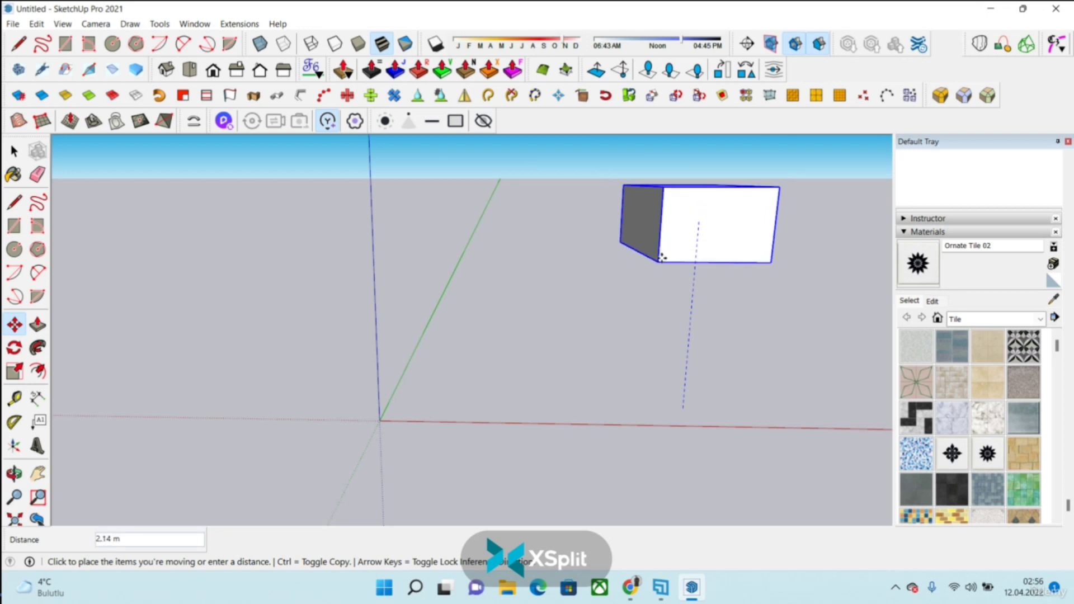
left_click(536, 308)
left_click(536, 308)
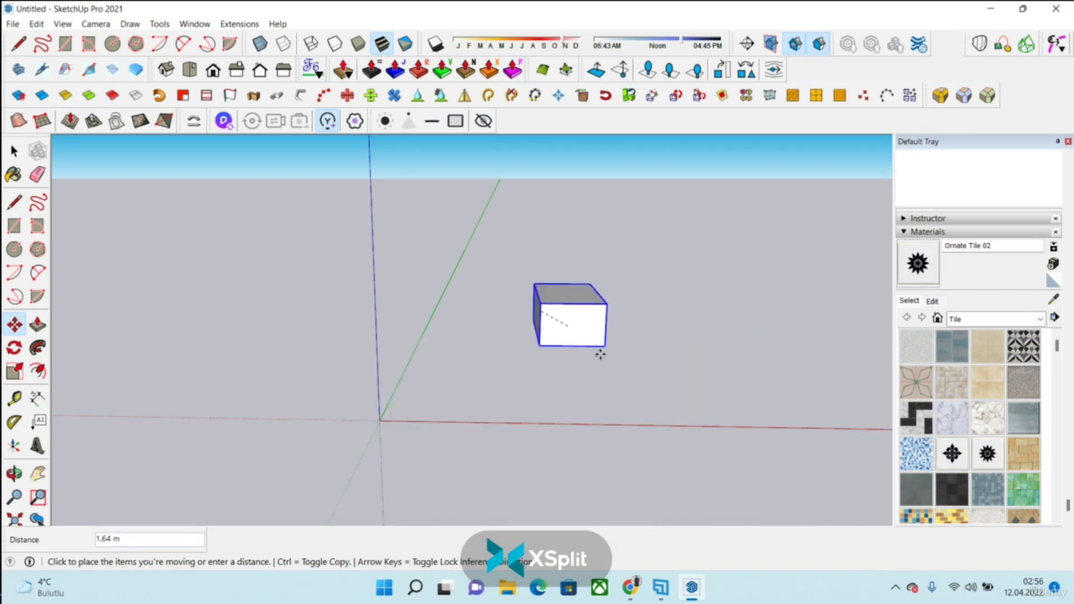
left_click(475, 389)
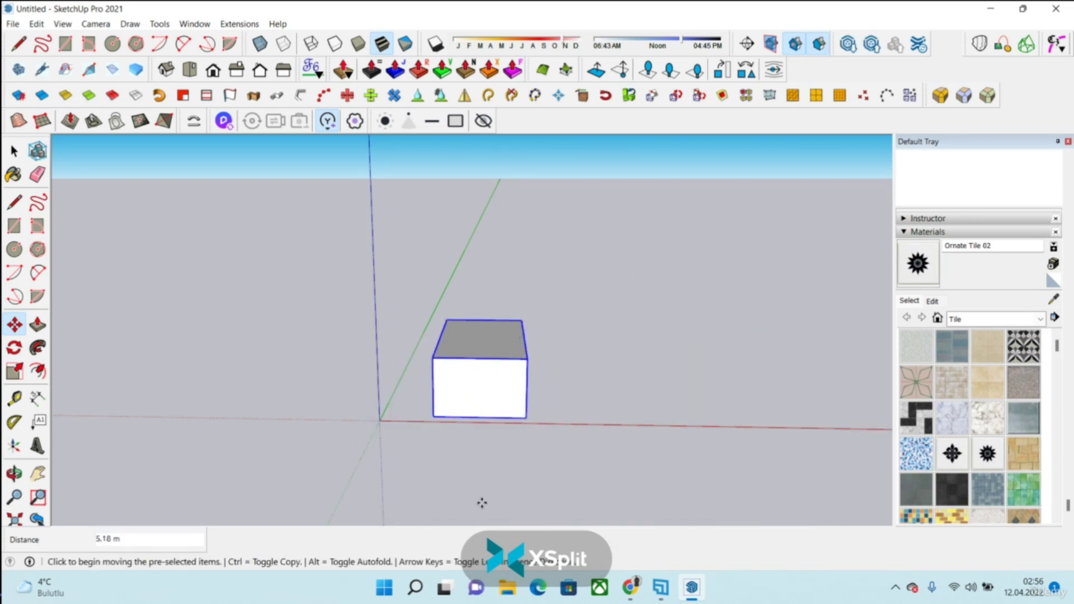
- Select the whole box group and delete it
left_click(14, 151)
left_click_drag(400, 284, 572, 431)
key("Delete")
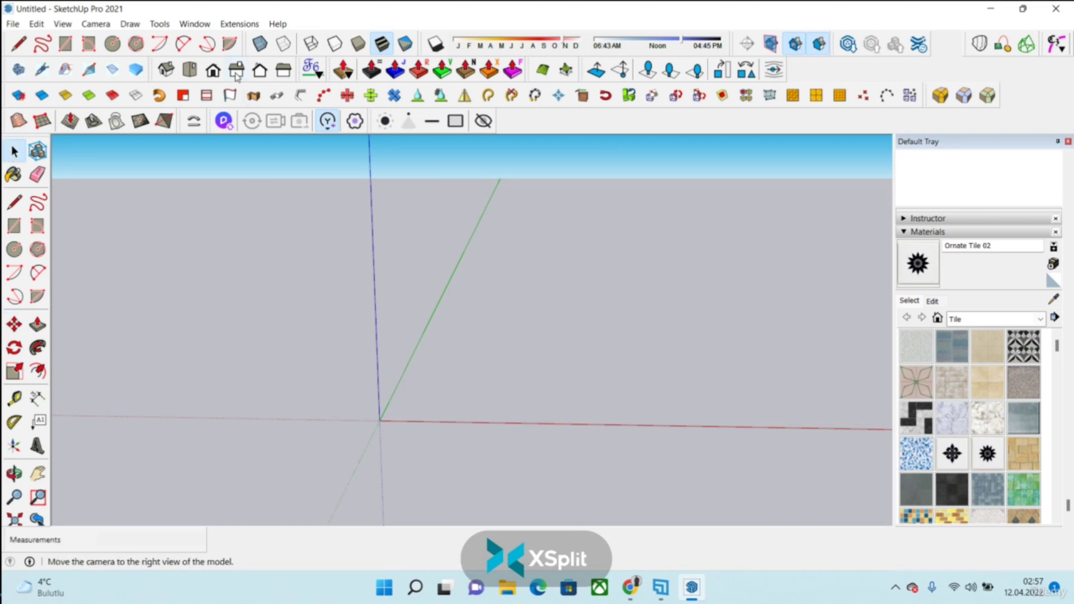
- Undo the deletion of the box group
left_click(195, 24)
mouse_move(144, 28)
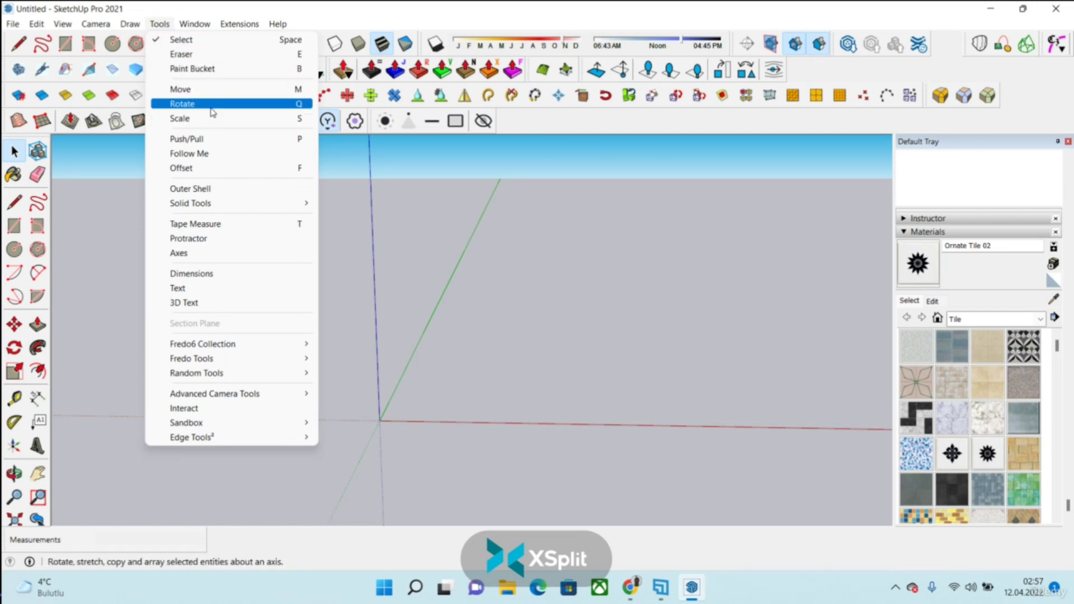
left_click(506, 294)
key("ctrl+z")
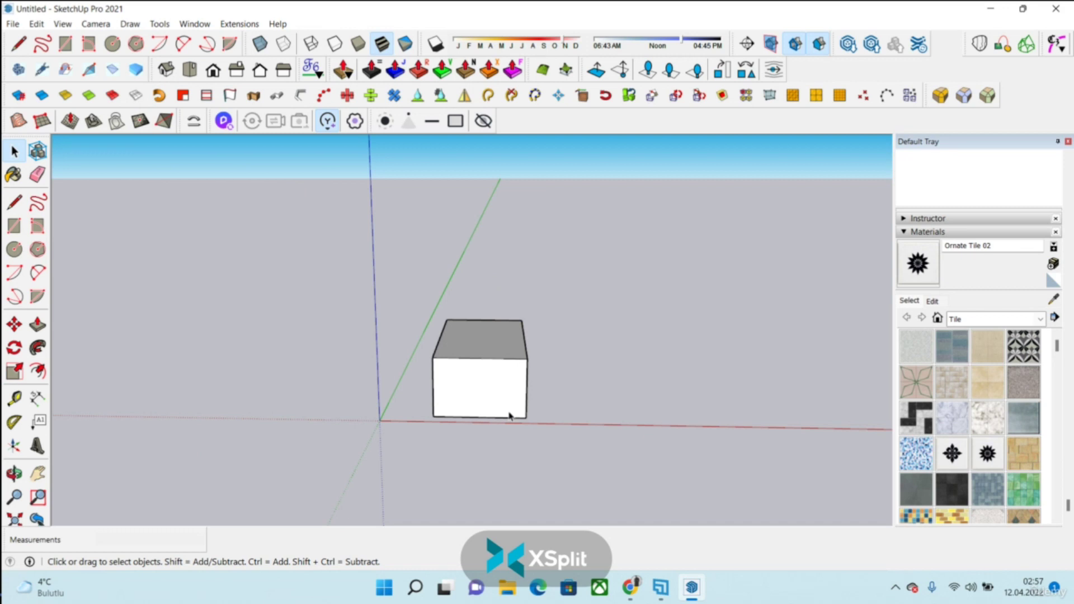
- Rotate the box 45° in the vertical red-blue plane about the lower corner of its front face nearest the origin
left_click(497, 396)
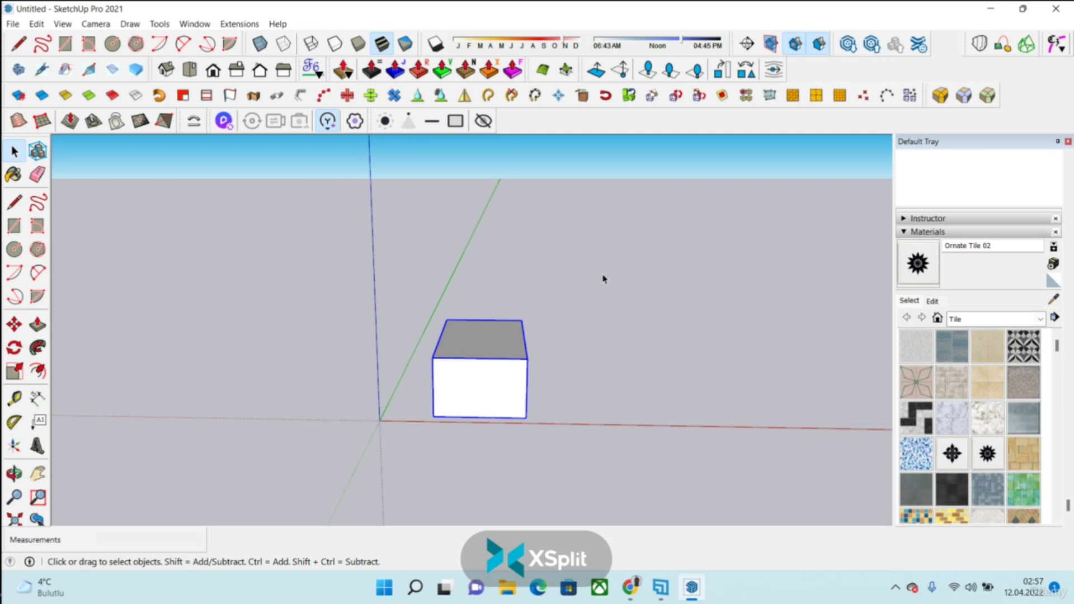
left_click(160, 24)
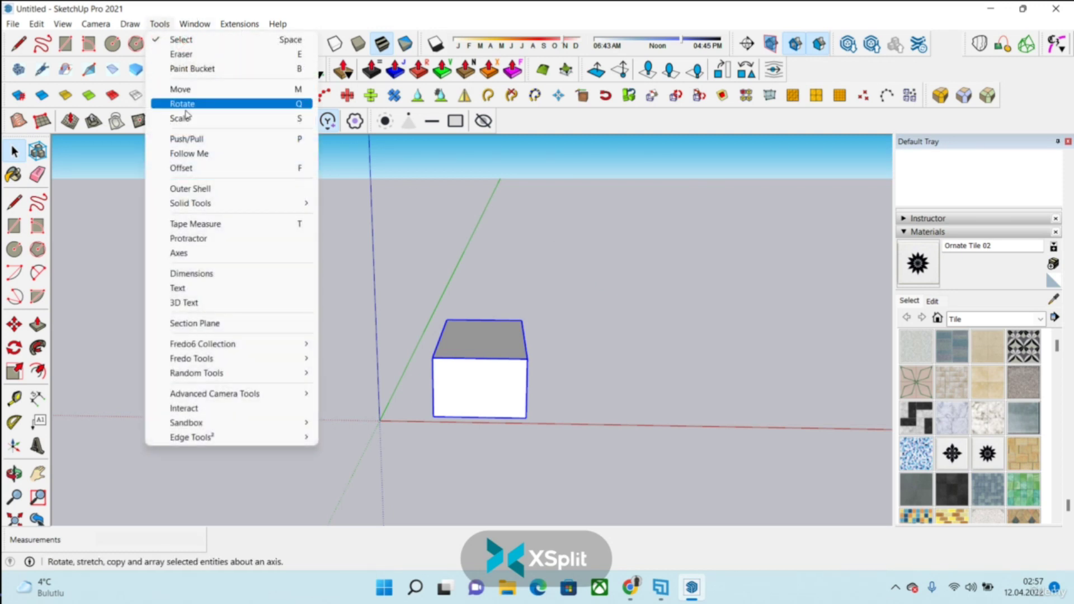
left_click(184, 105)
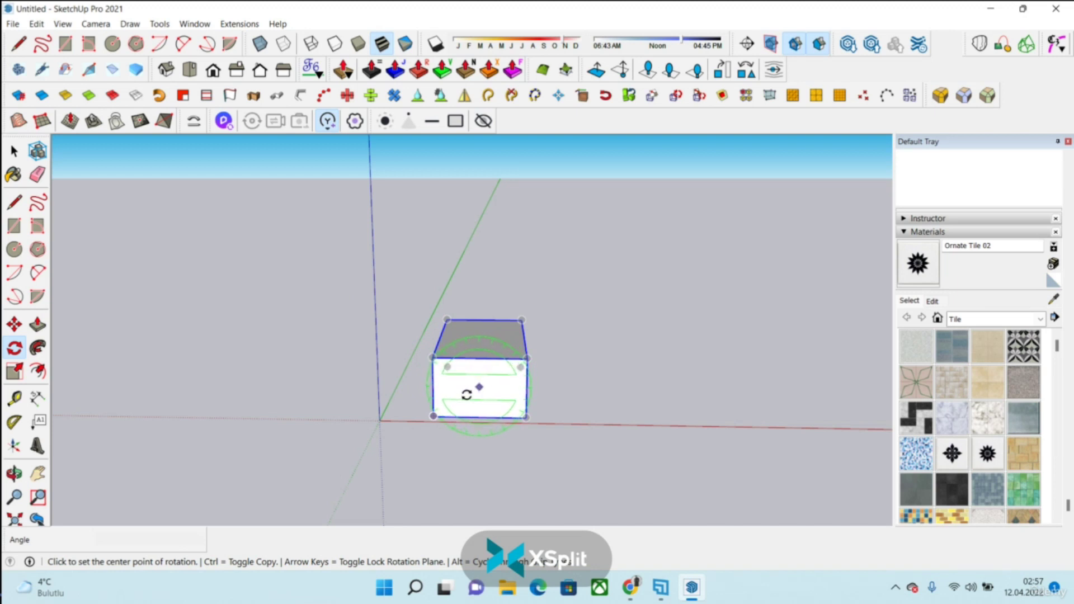
left_click(434, 416)
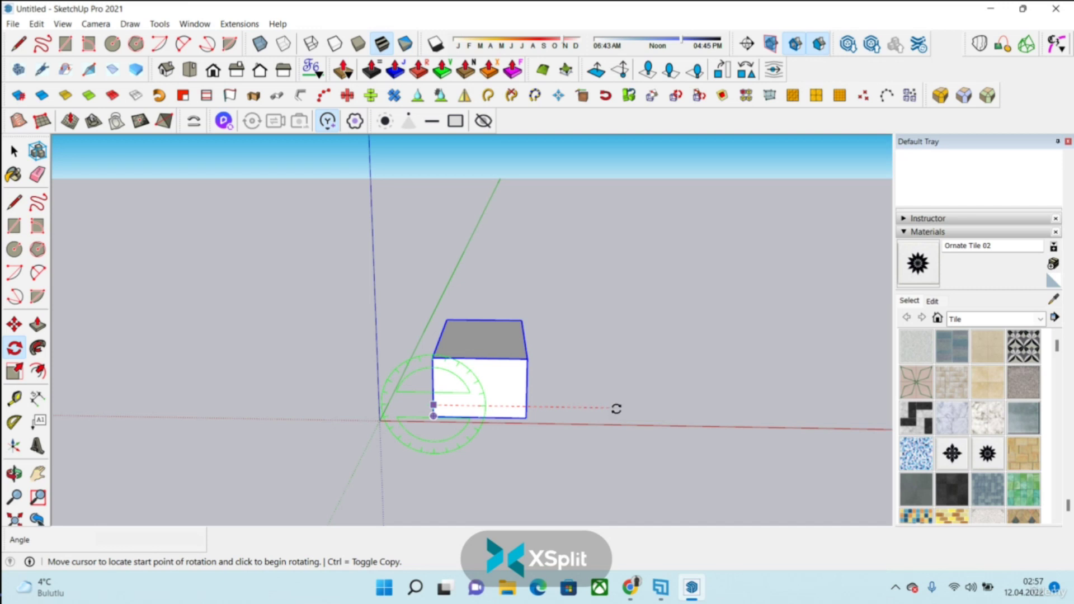
left_click(618, 404)
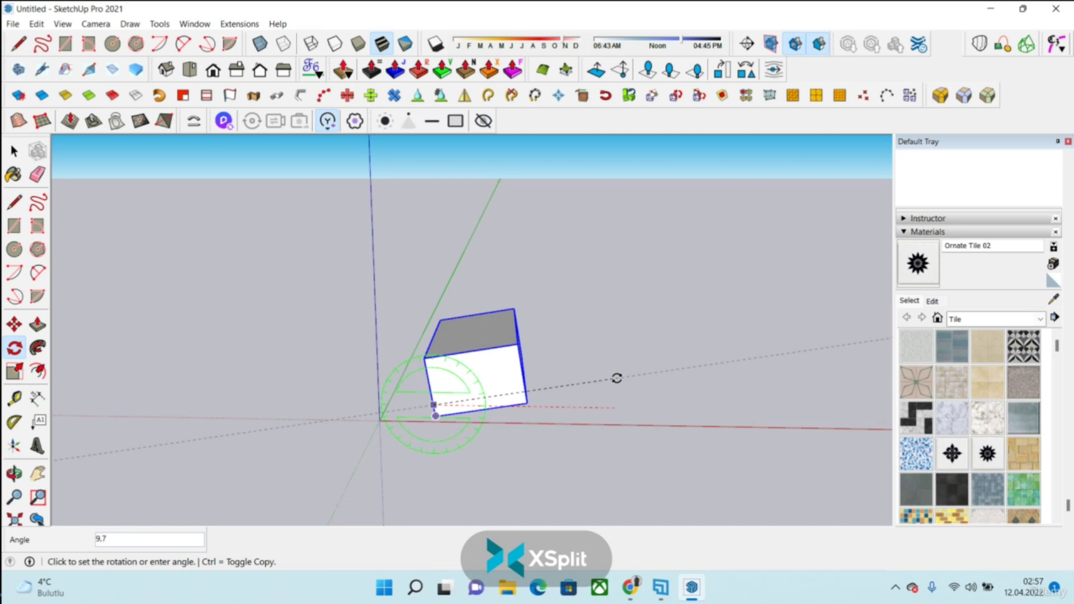
type("45")
key("Return")
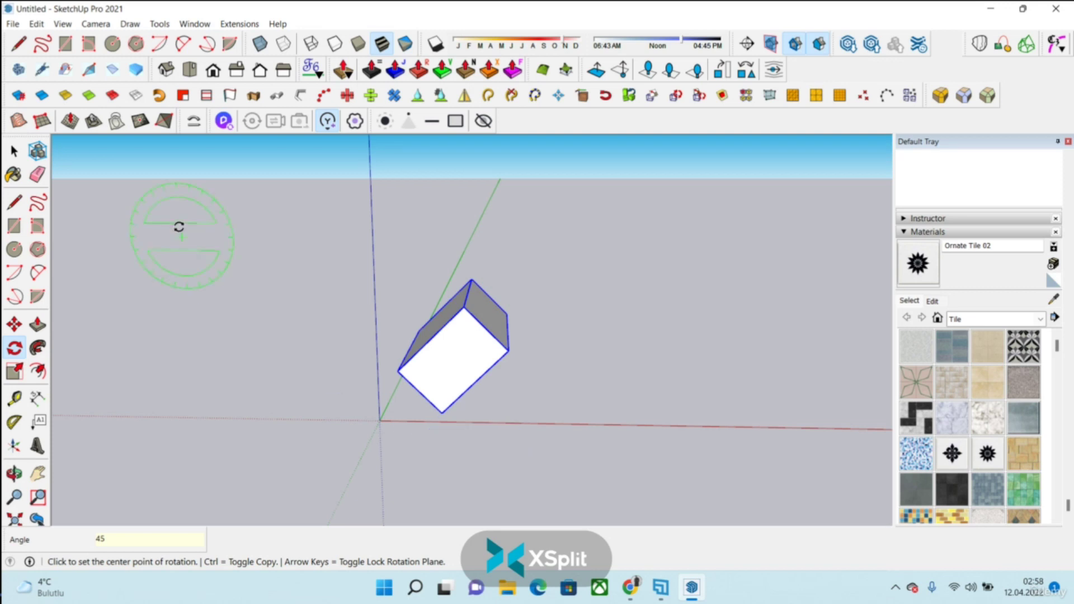
- Deselect the box and undo its rotation
left_click(15, 151)
left_click_drag(406, 233, 593, 431)
left_click_drag(583, 281, 372, 428)
left_click(602, 275)
key("ctrl+z")
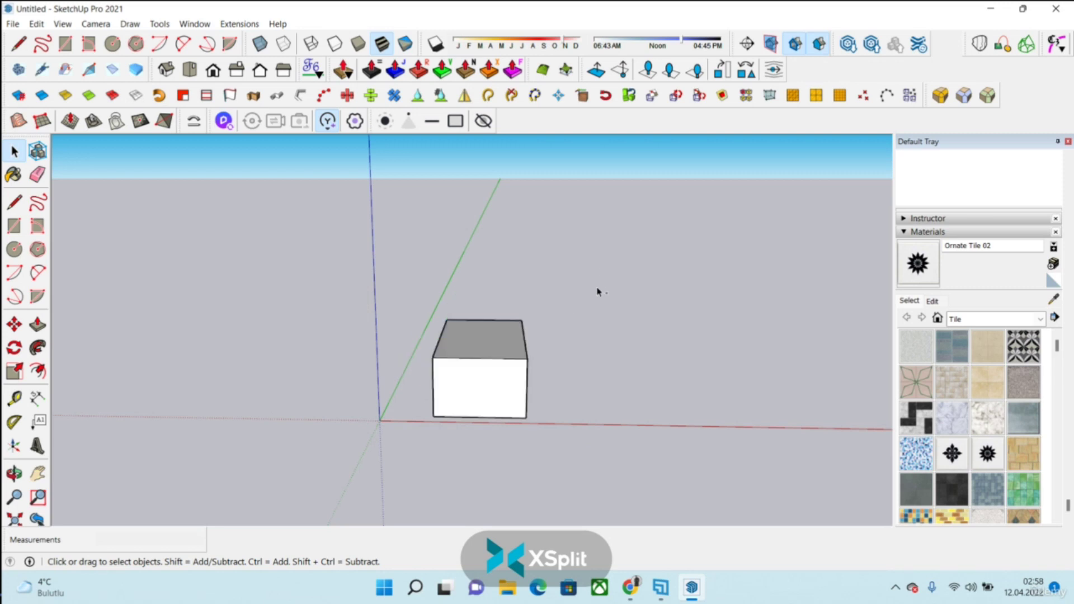
- Scale the box uniformly to about 0.85 from the lower corner of its front face farthest from the origin
left_click(159, 24)
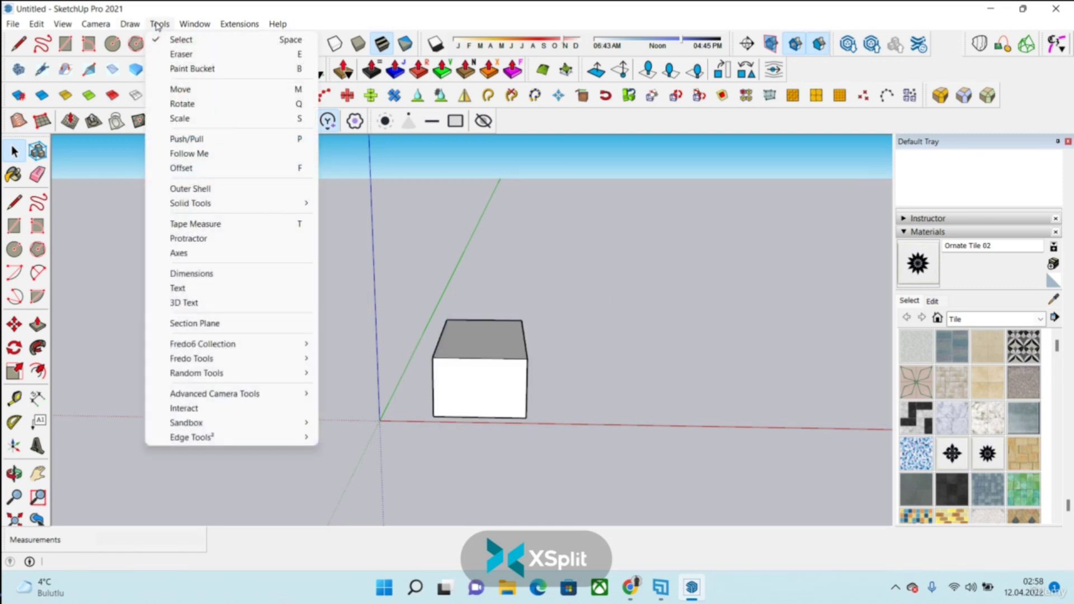
left_click(180, 118)
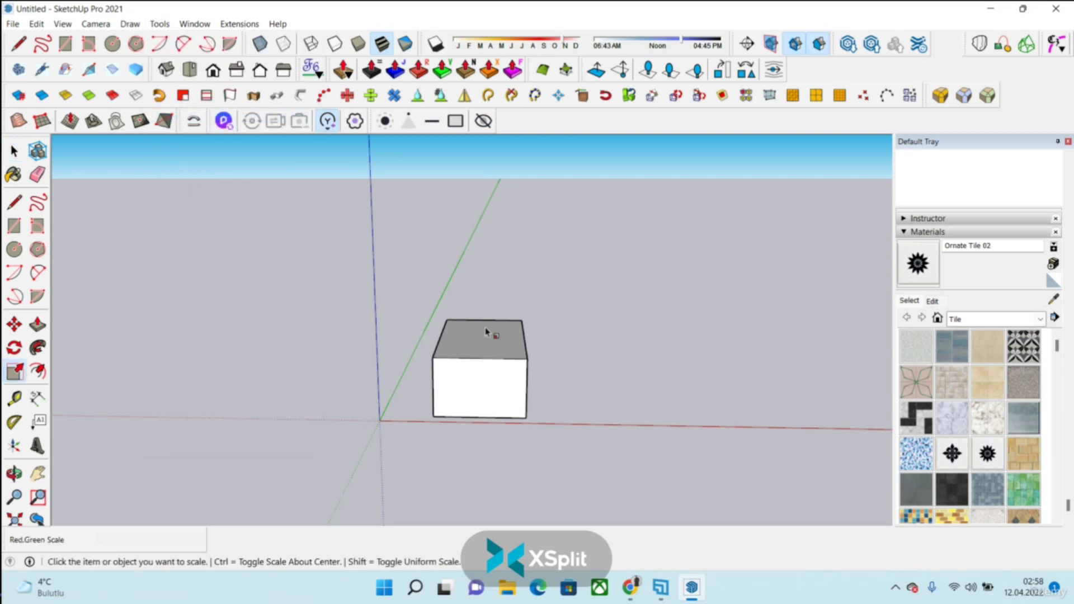
left_click(479, 374)
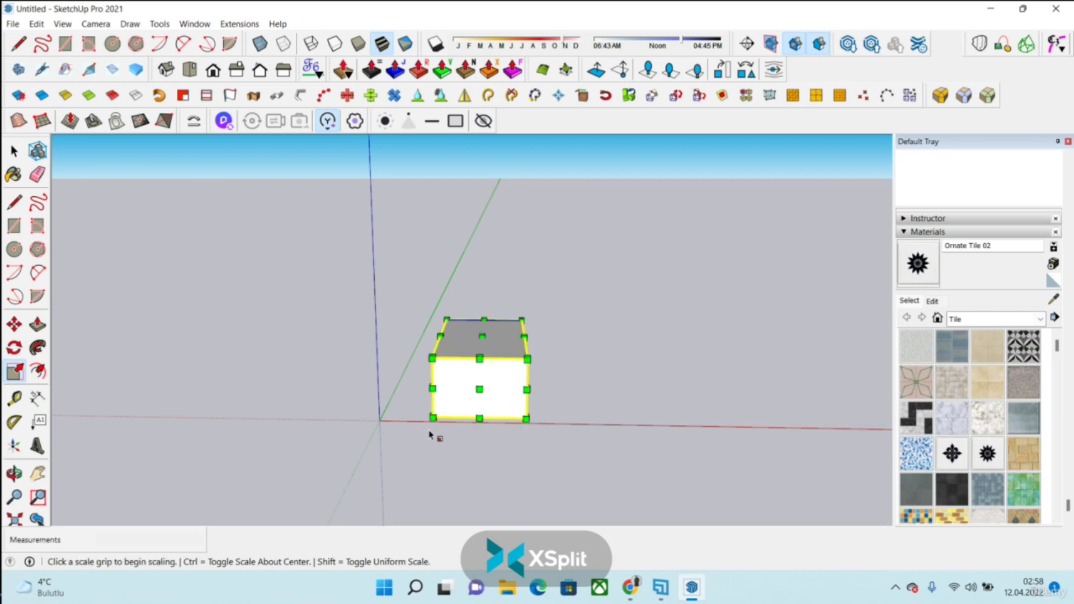
left_click(526, 418)
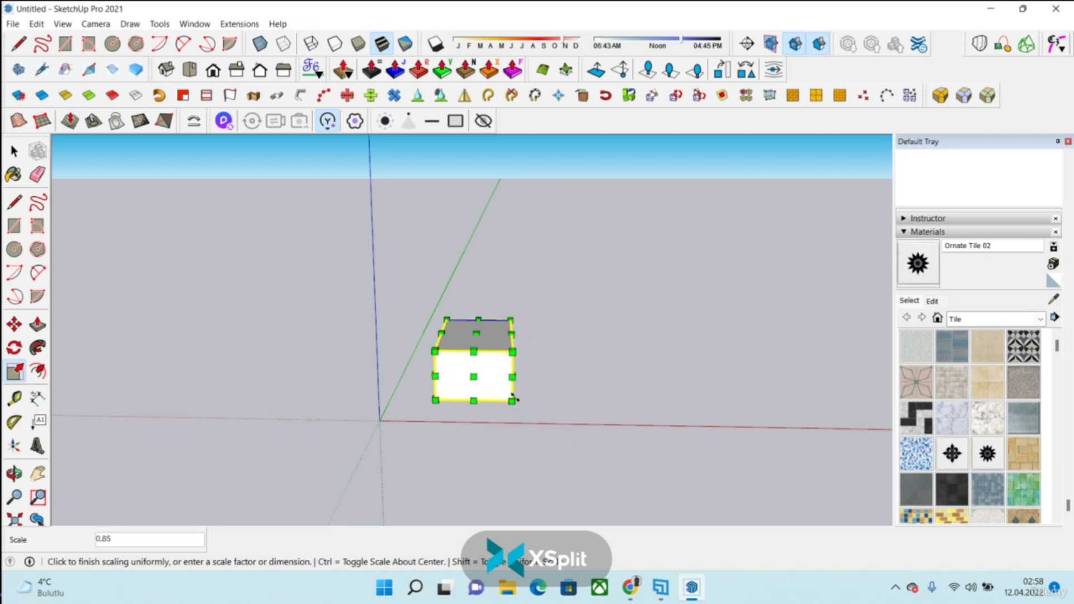
left_click(519, 400)
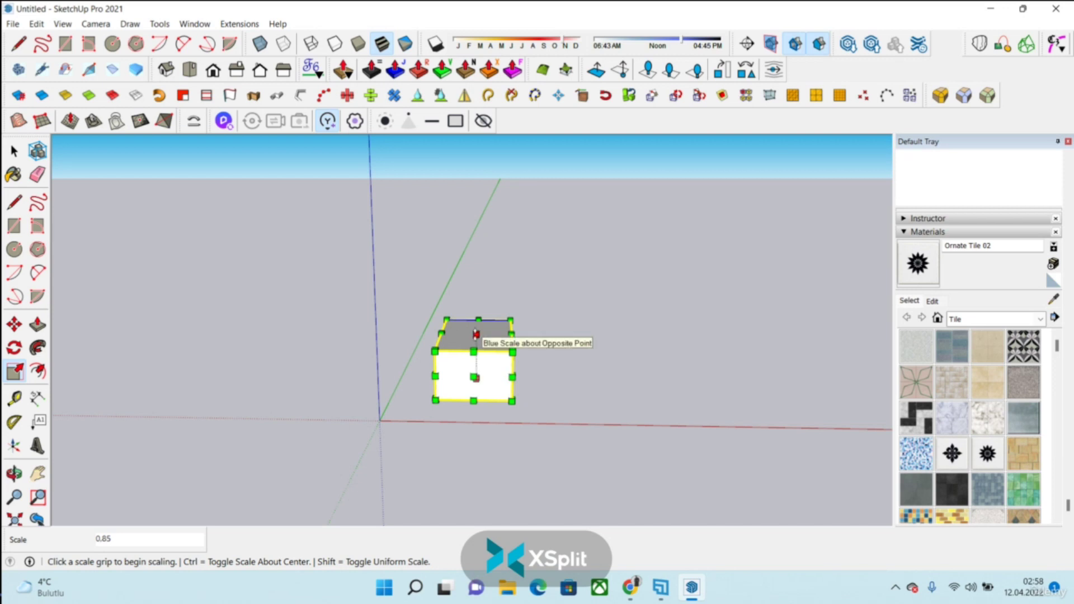
- Stretch the box upward along the blue axis to a scale of about 4.00, and undo it
left_click(476, 334)
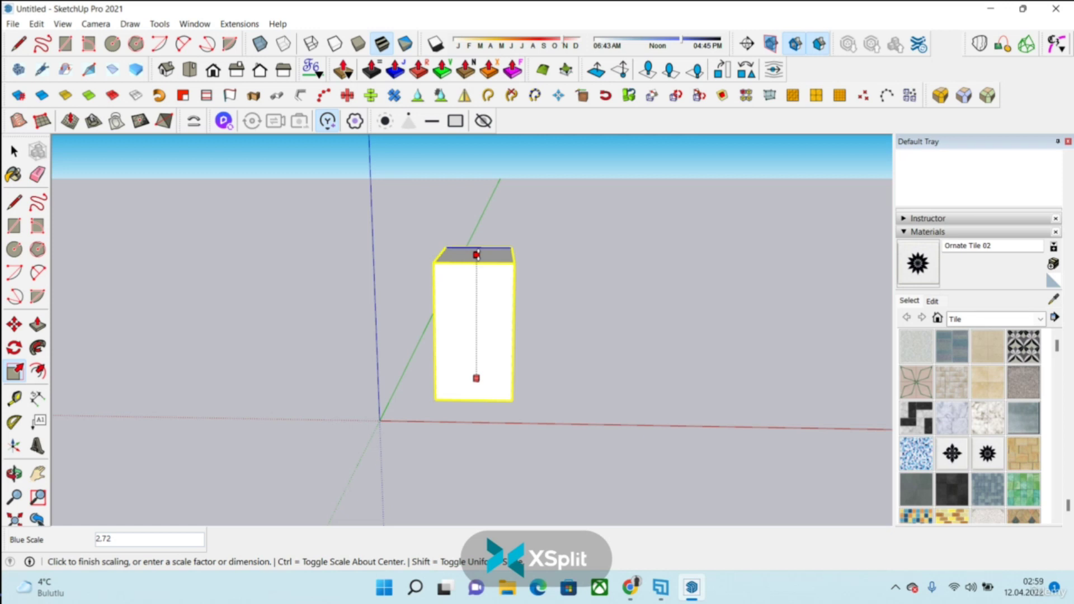
left_click(476, 196)
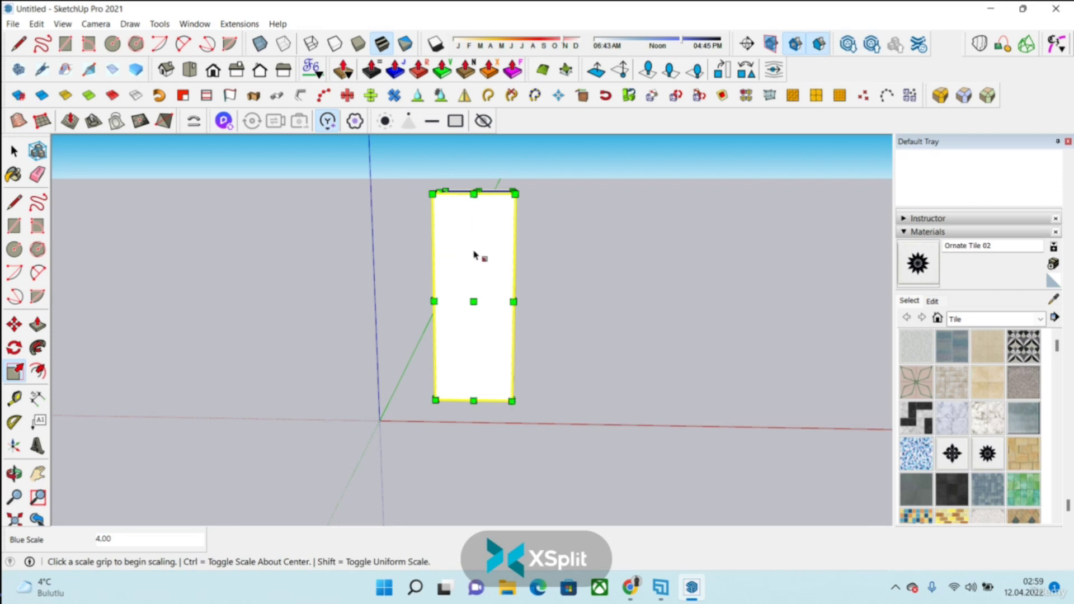
key("ctrl+z")
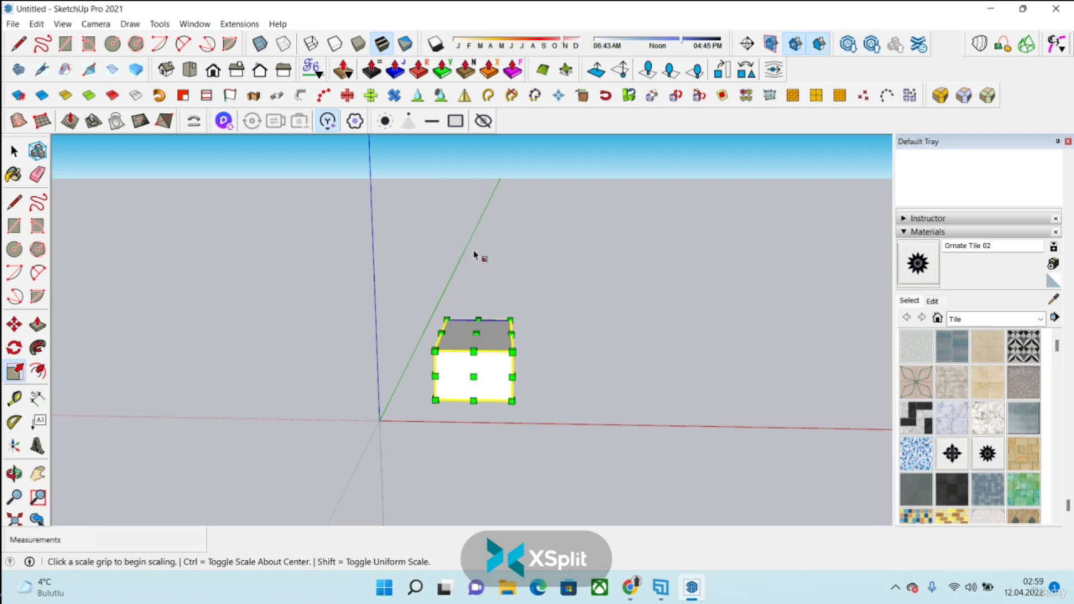
- Stretch the box along the red axis to a scale of about 2.60 from its side face grip, and undo it
middle_click_drag(445, 360, 536, 375)
scroll(520, 363, "up", 2)
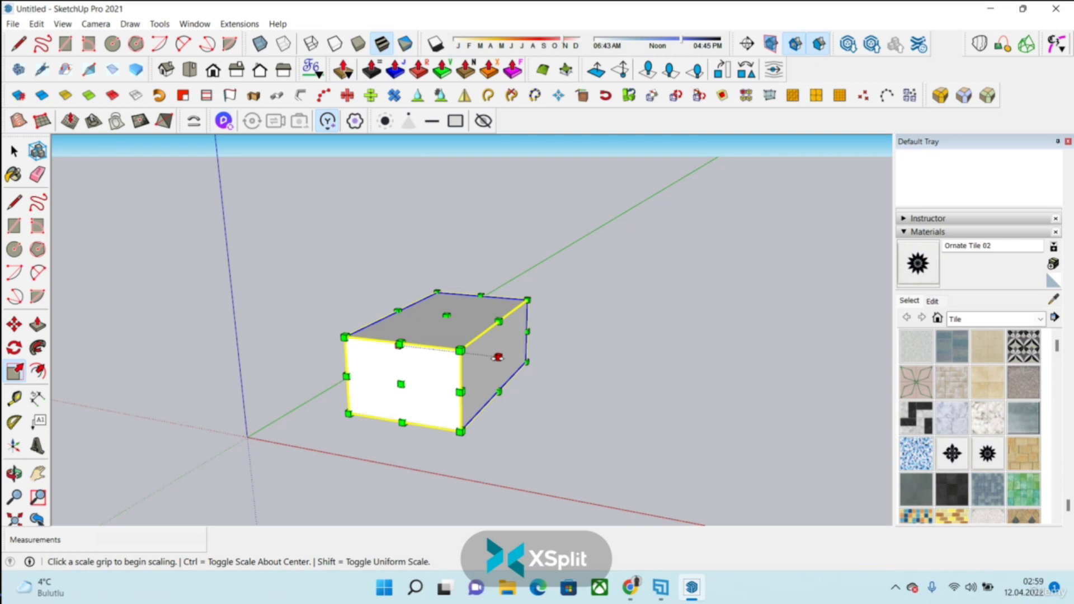
left_click(499, 356)
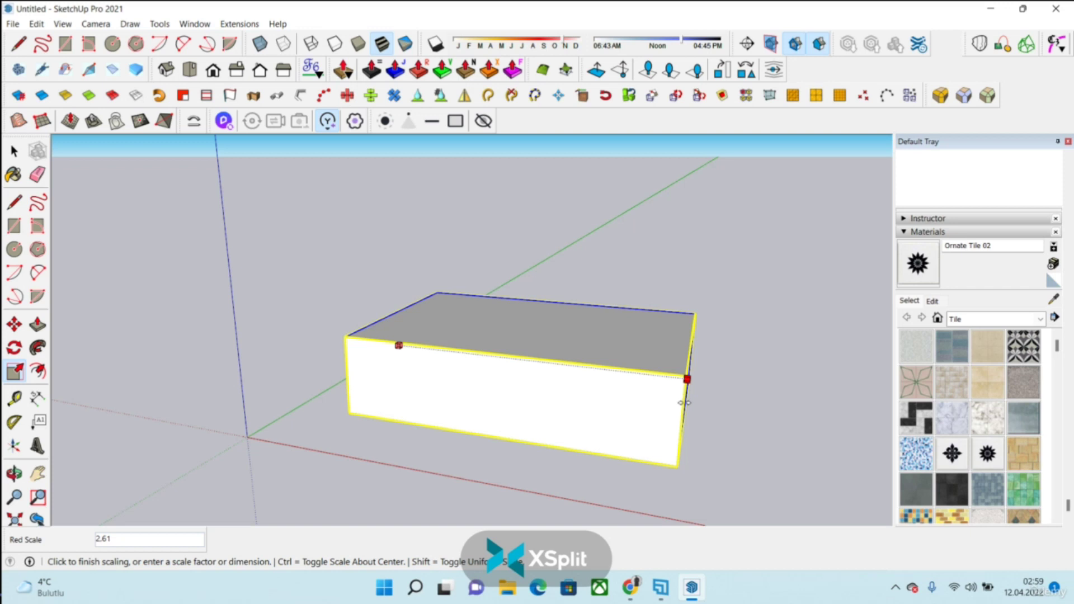
left_click(683, 403)
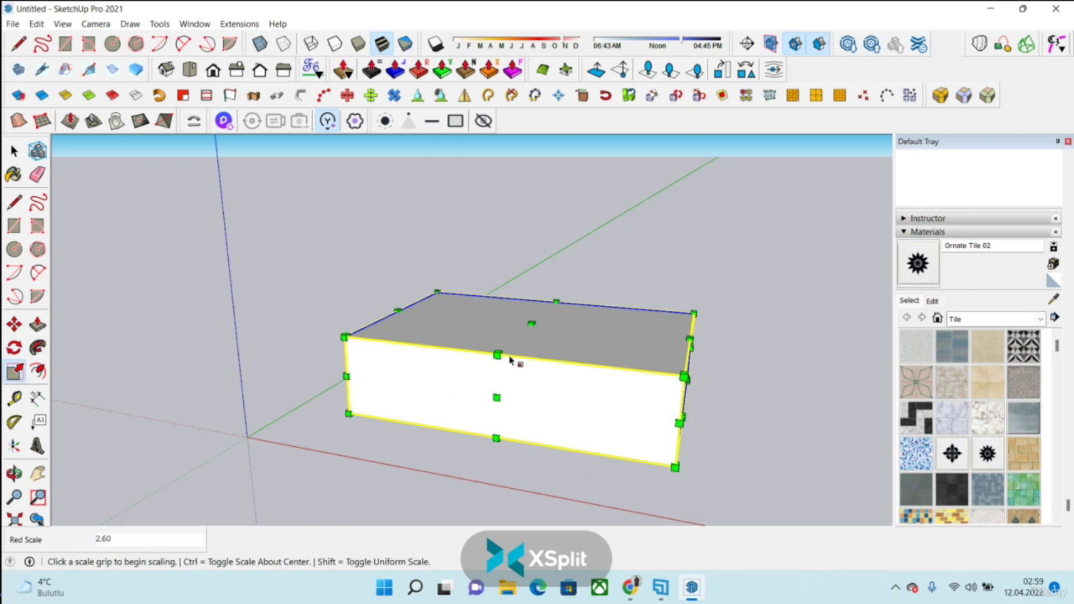
key("ctrl+z")
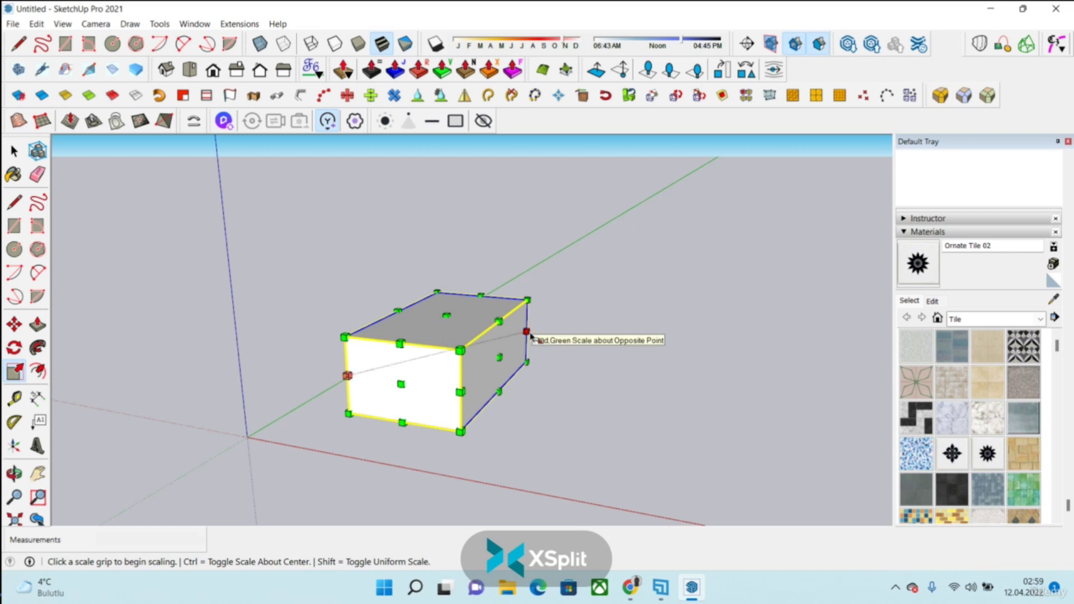
- Scale the box in the red and green directions to about 1.81:1.00 from the middle of its front vertical edge
left_click(460, 392)
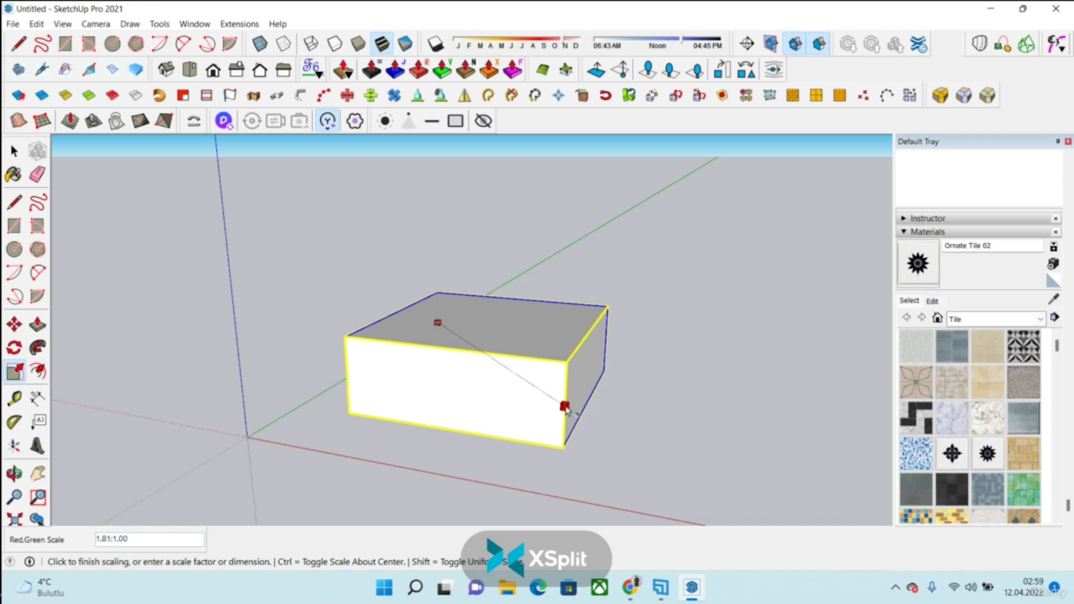
left_click(567, 410)
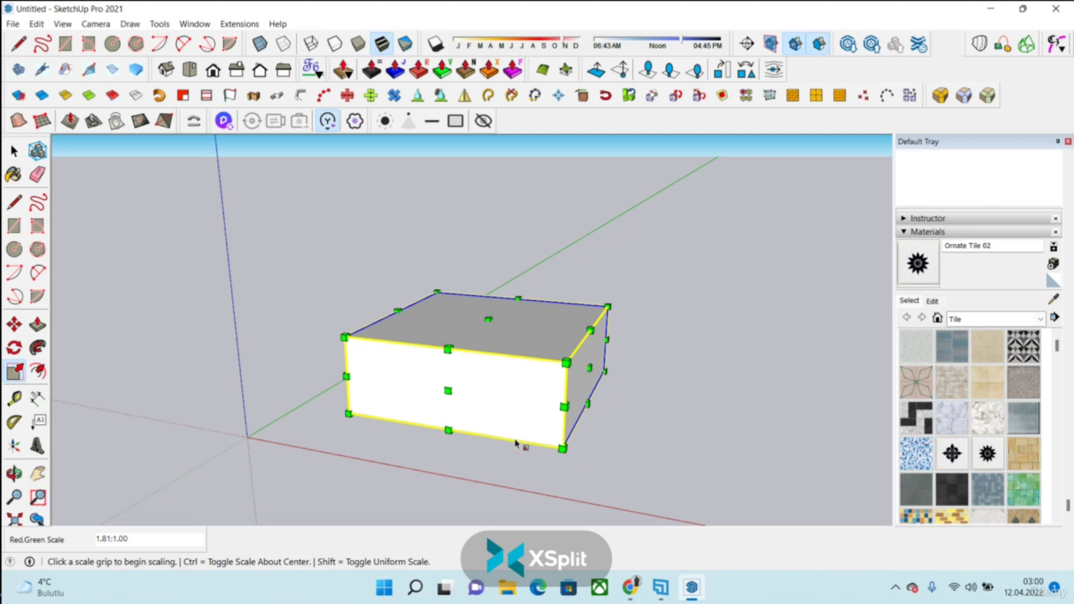
- Scale the box again in the red and green directions to about 1.20:1.14, and undo that scaling
left_click(565, 409)
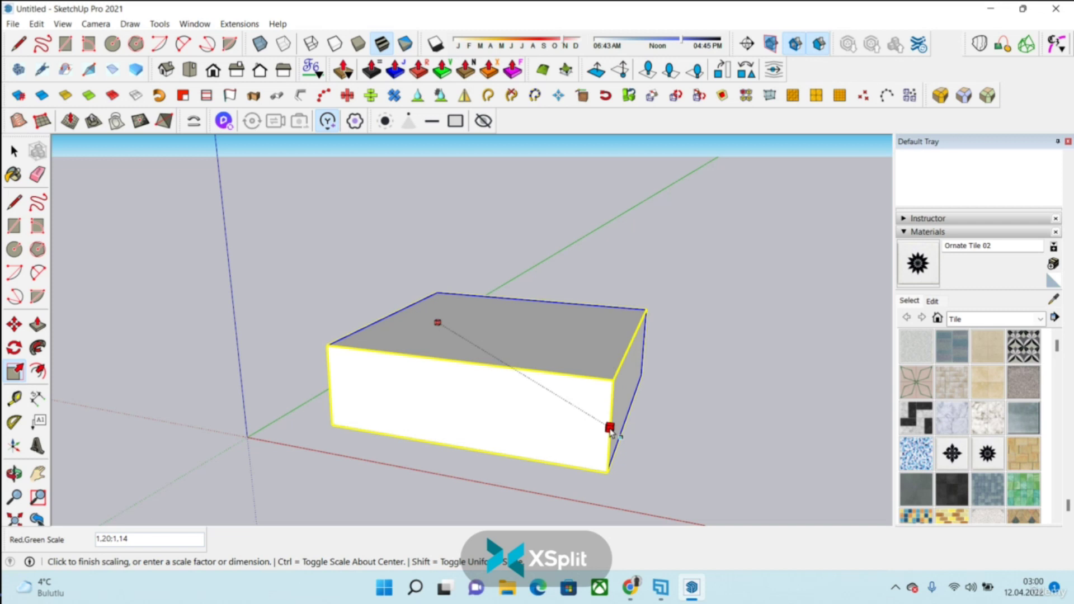
left_click(611, 431)
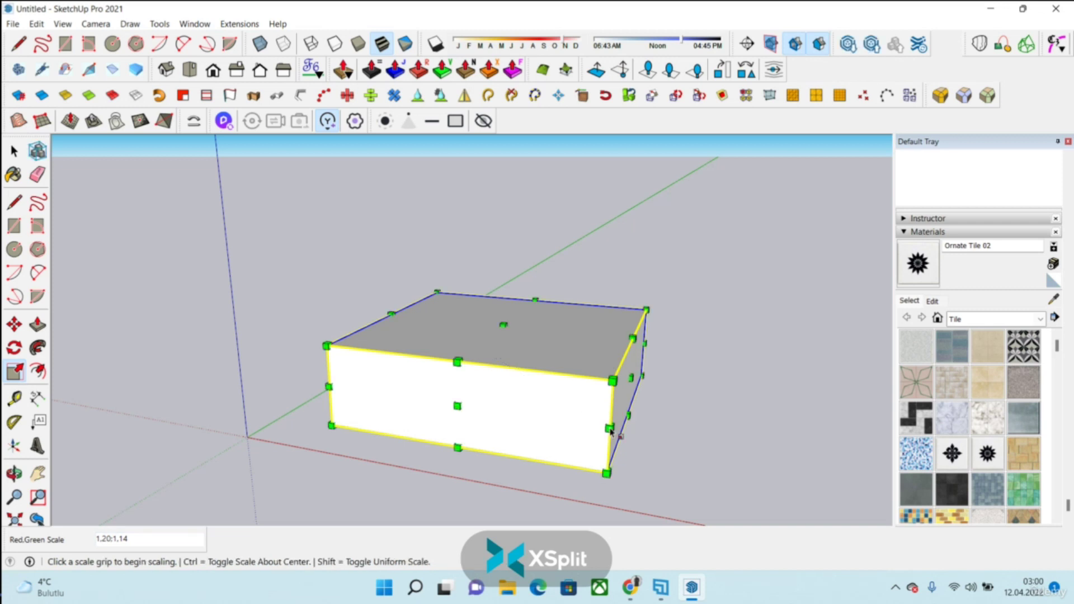
key("ctrl+z")
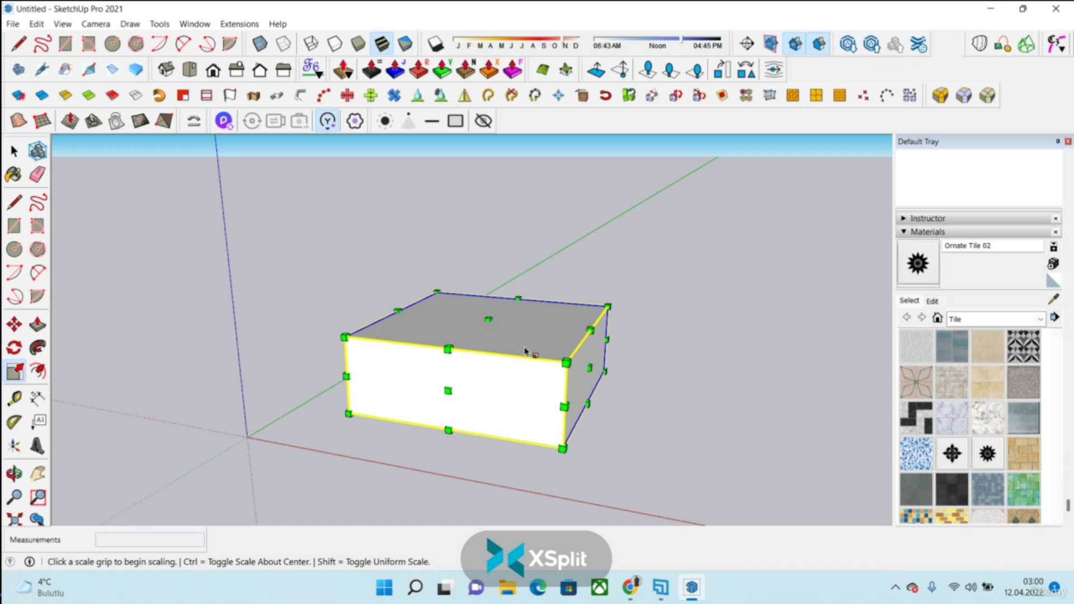
- Scale the box uniformly to about 0.43 from its upper rear corner grip
left_click(609, 306)
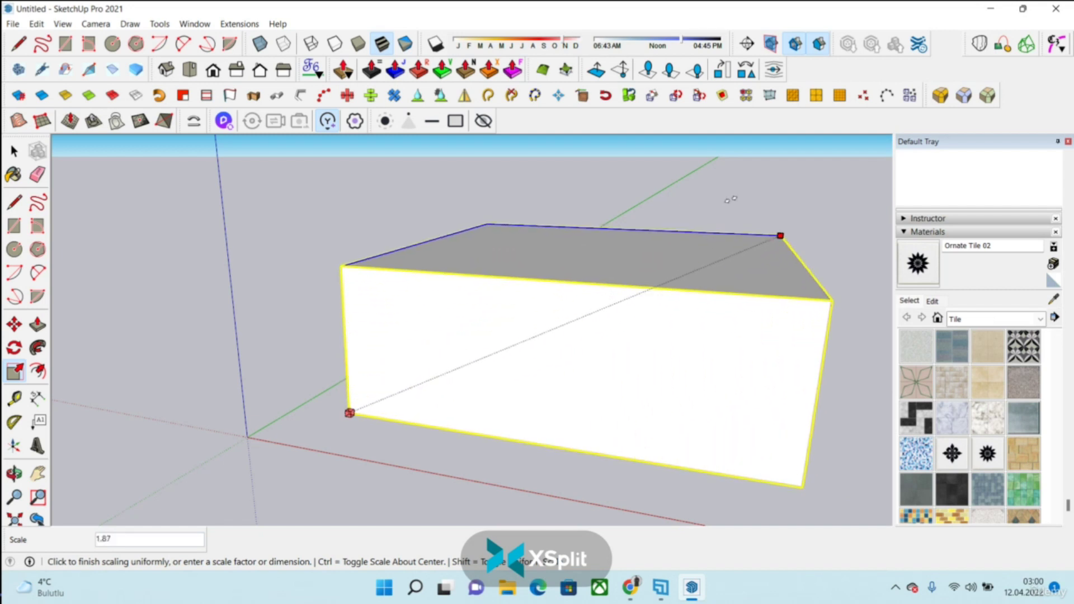
left_click(463, 375)
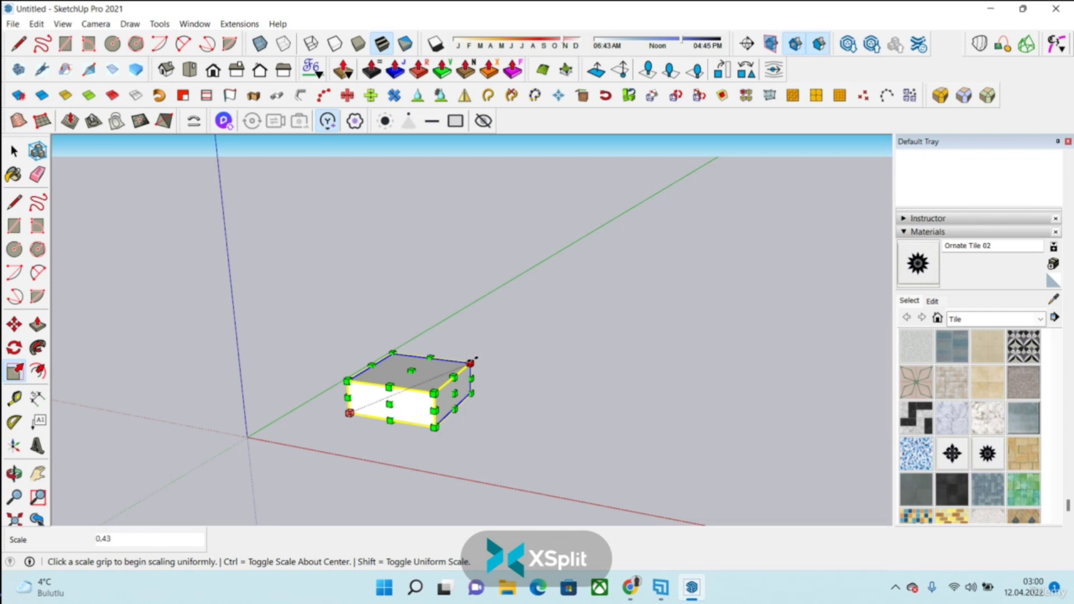
- Try to scale the box freely along the red, green and blue axes from its upper rear corner, and cancel the scaling
left_click(474, 361)
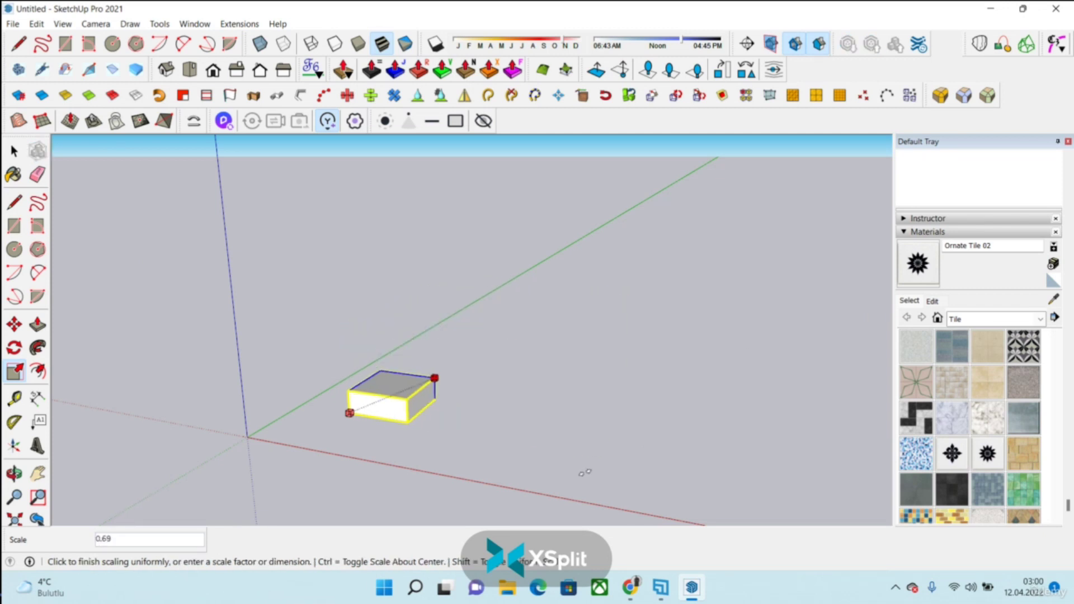
key("shift")
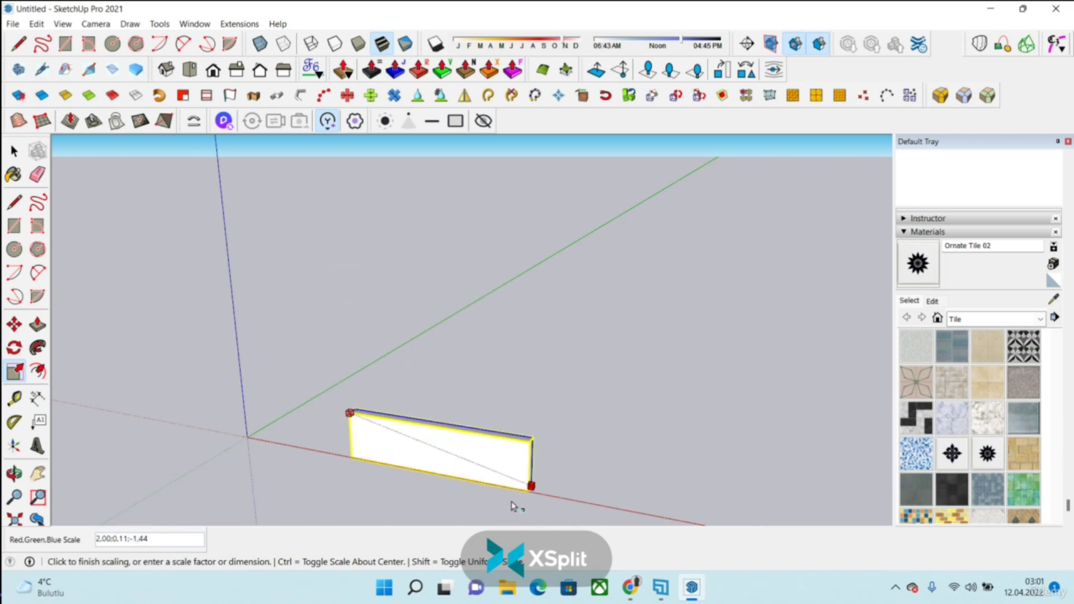
key("Escape")
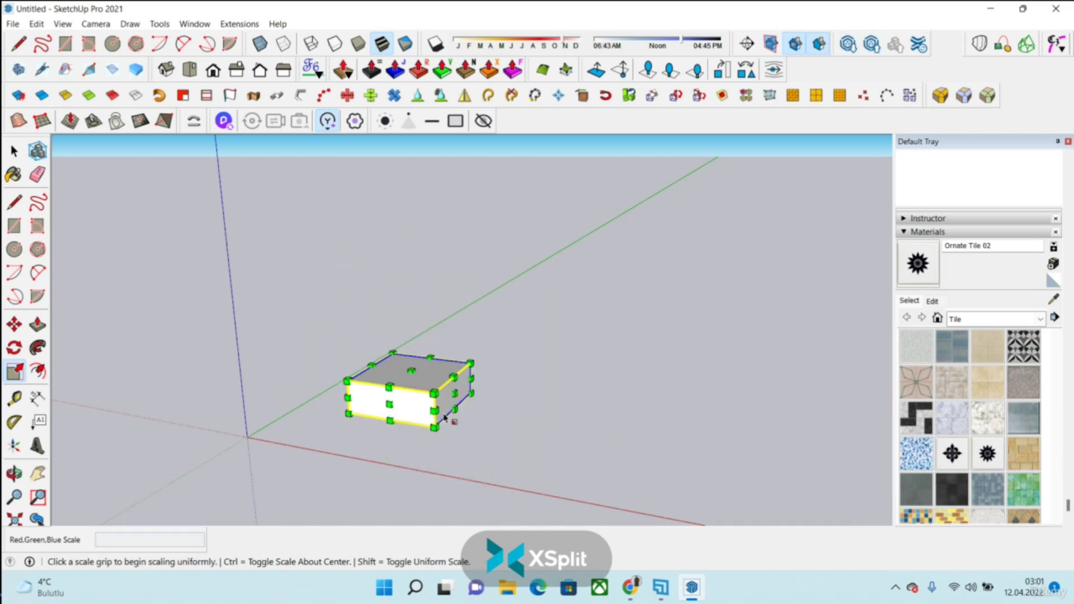
left_click(160, 24)
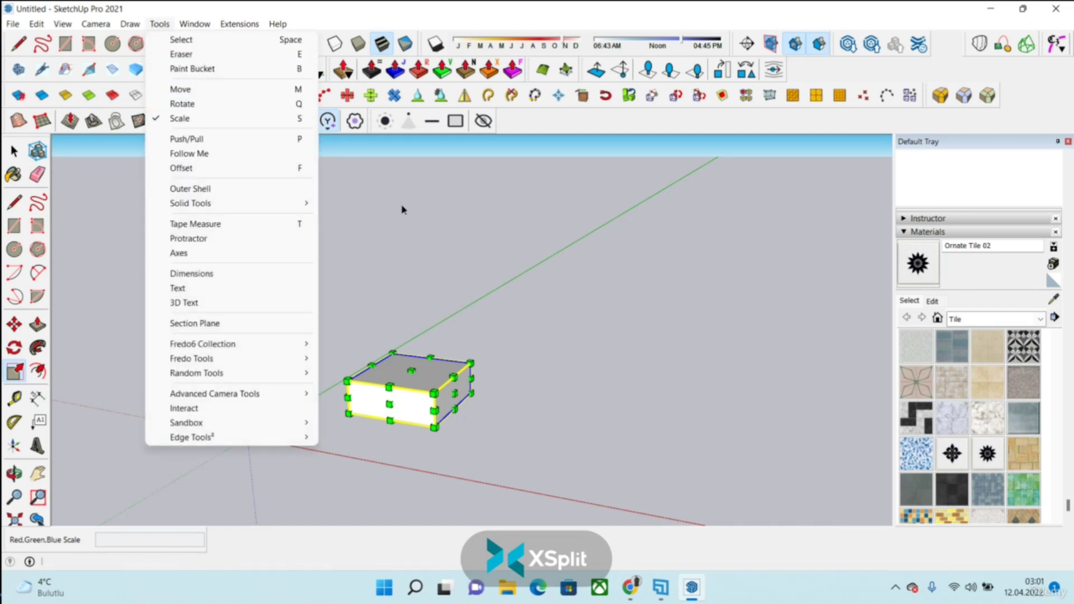
key("Escape")
- Explode the box group and select the box's top face on its own
left_click(14, 151)
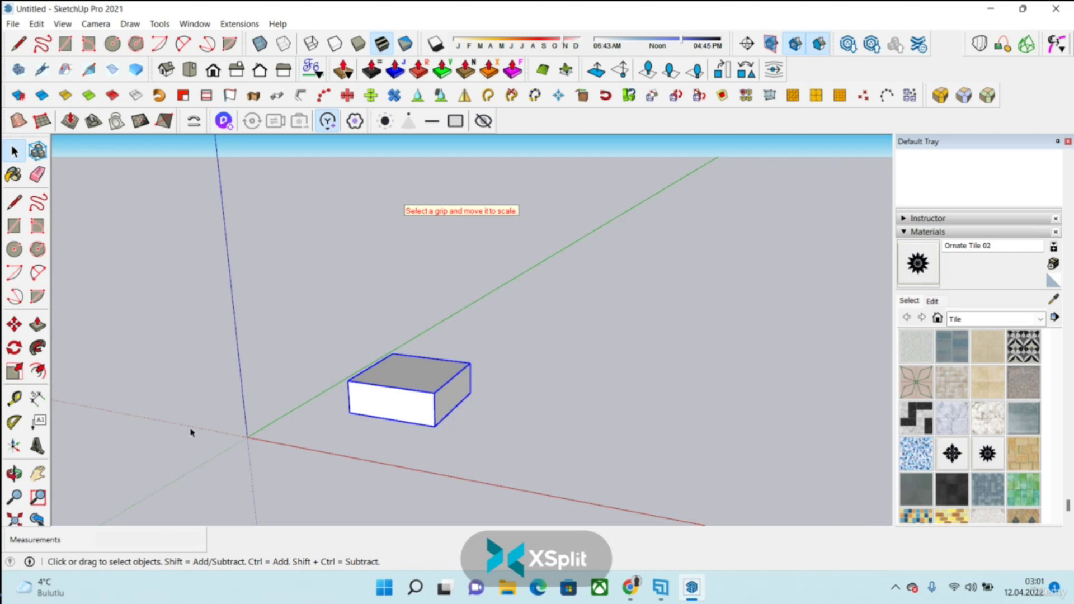
double_click(407, 371)
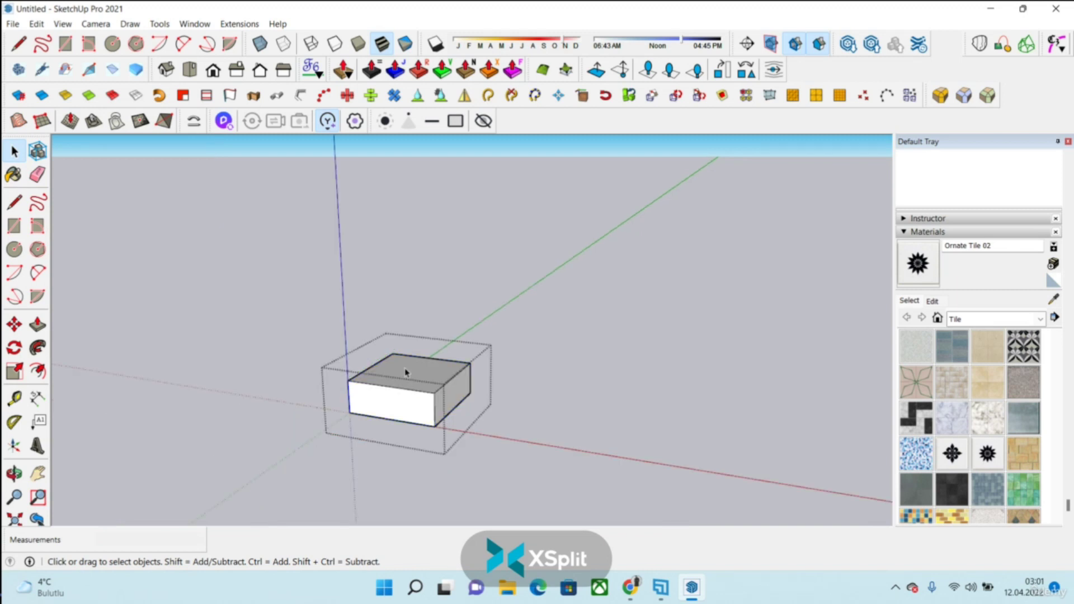
scroll(407, 373, "up", 1)
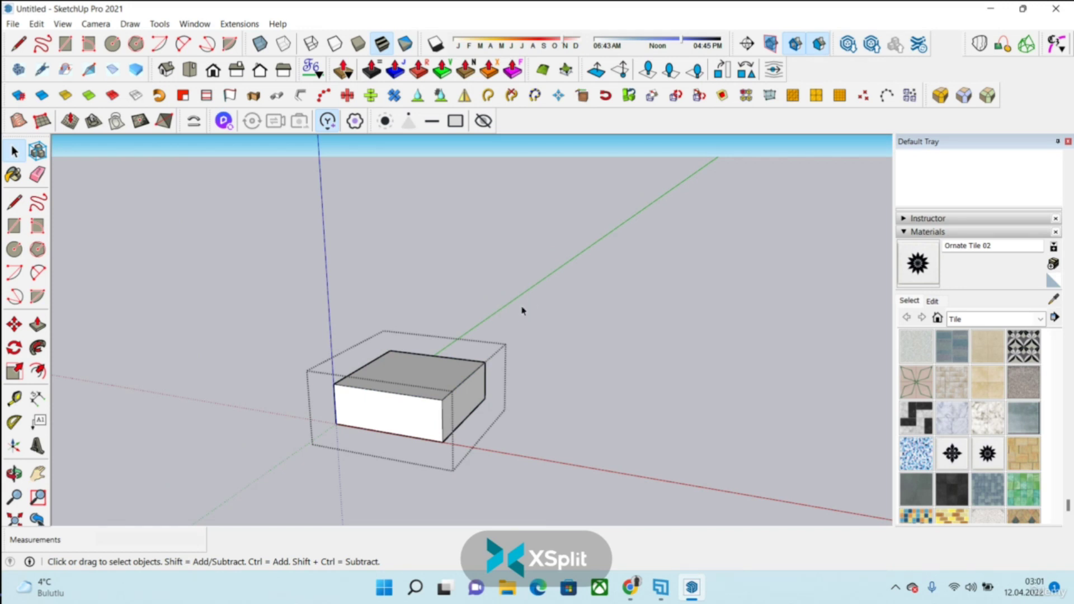
right_click(400, 408)
left_click(485, 141)
left_click(583, 313)
left_click(434, 383)
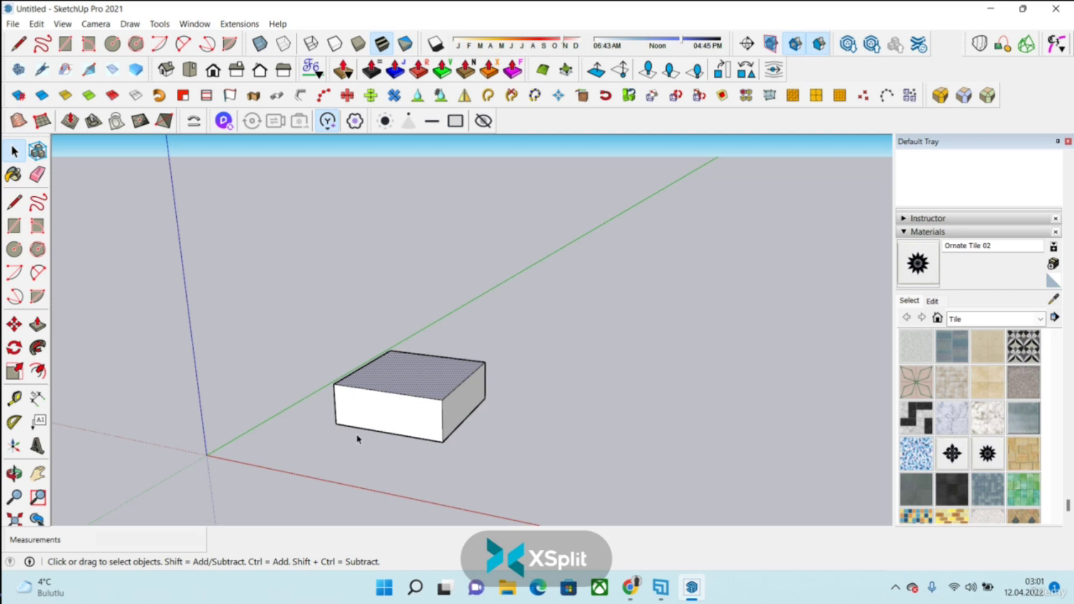
- Draw a flat six-sided polygon with an inscribed radius of about 0.57 m on the ground beside the box
left_click(38, 249)
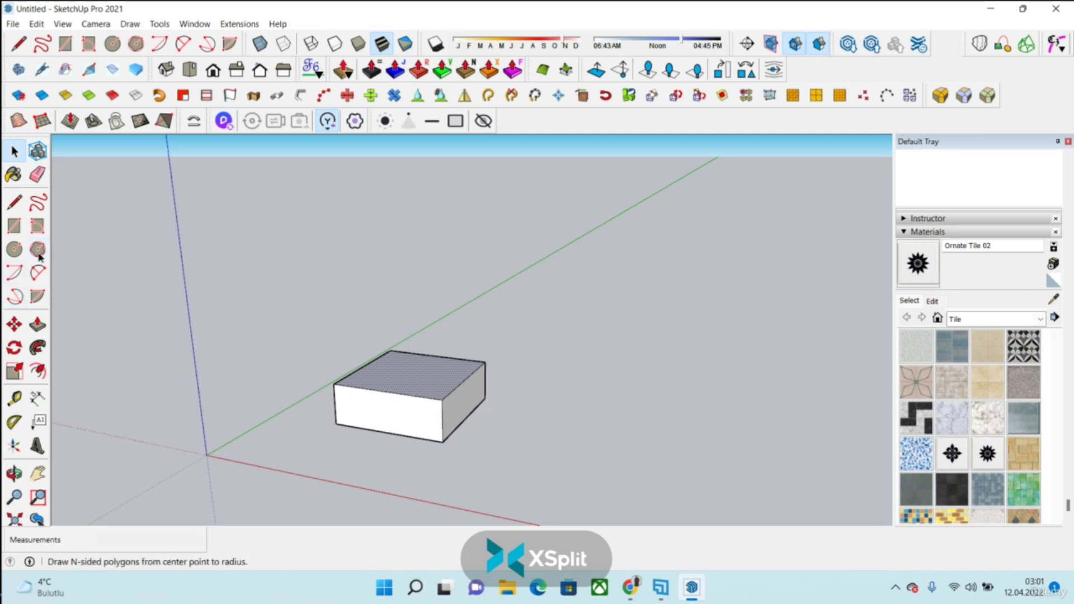
left_click(554, 417)
left_click(625, 435)
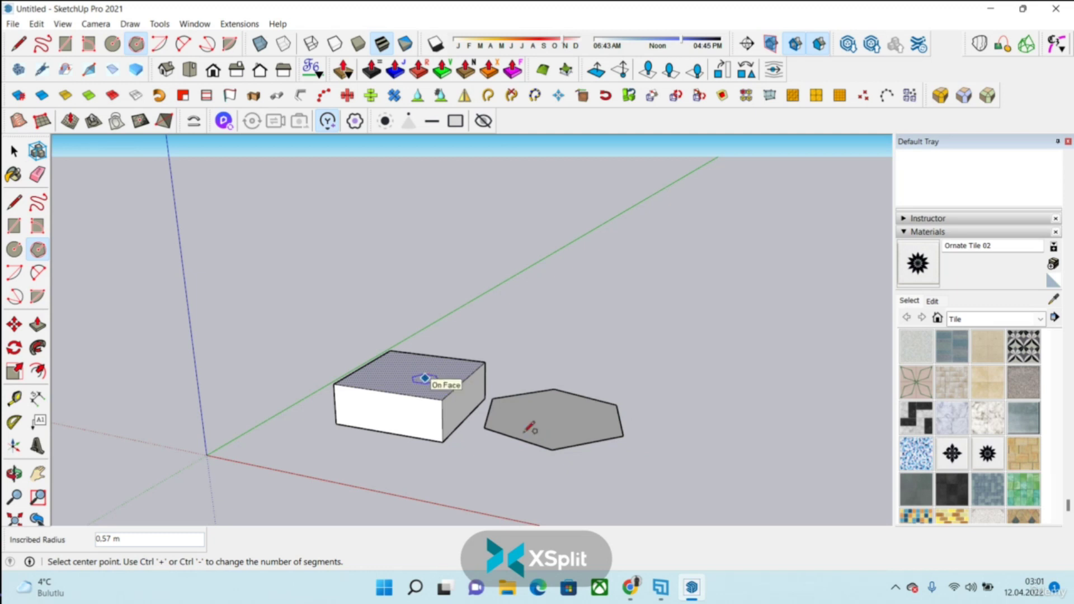
- Push/Pull the ground hexagon upward twice, by about 0.64 m and by about 0.35 m, undoing each extrusion
left_click(20, 152)
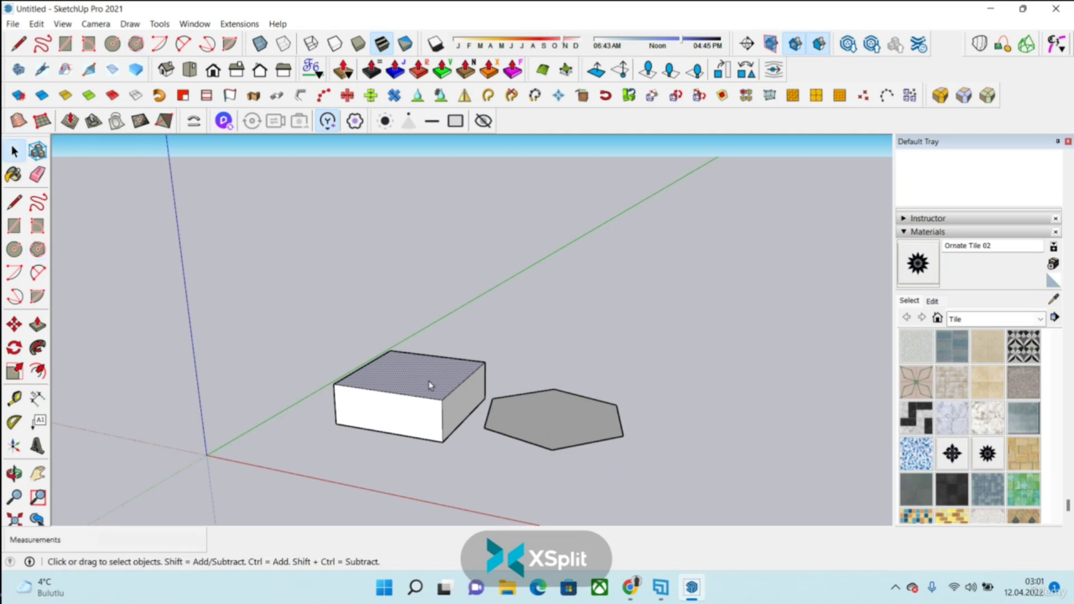
left_click(572, 429)
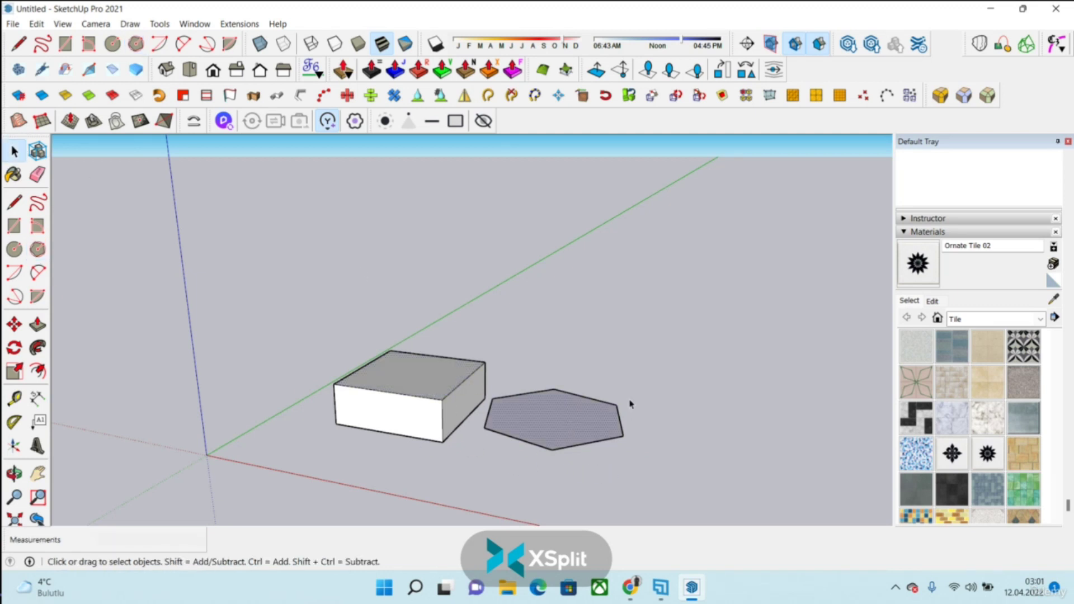
left_click(37, 325)
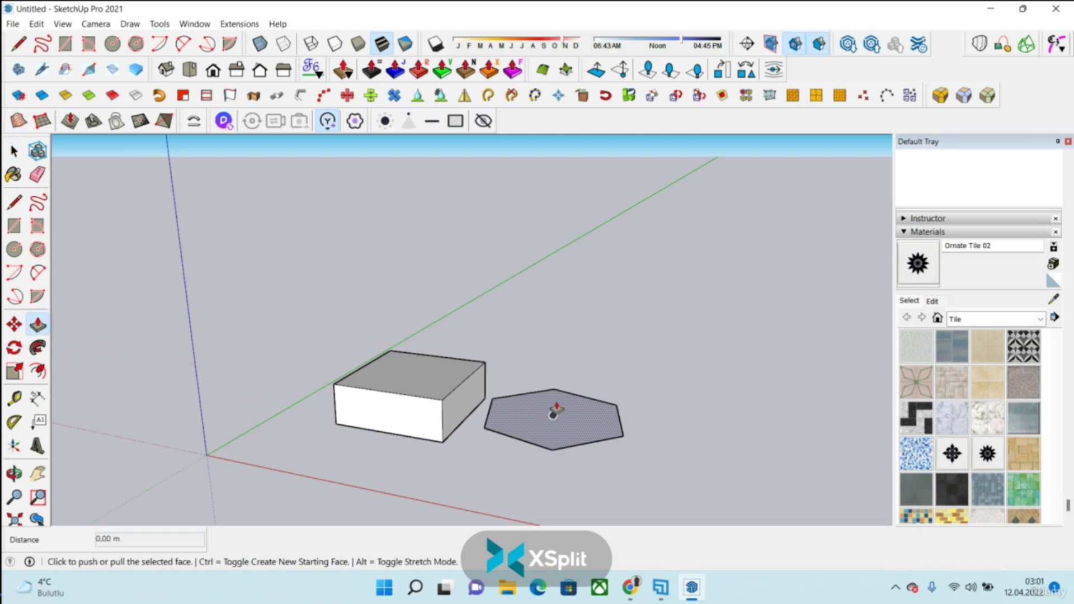
left_click(166, 25)
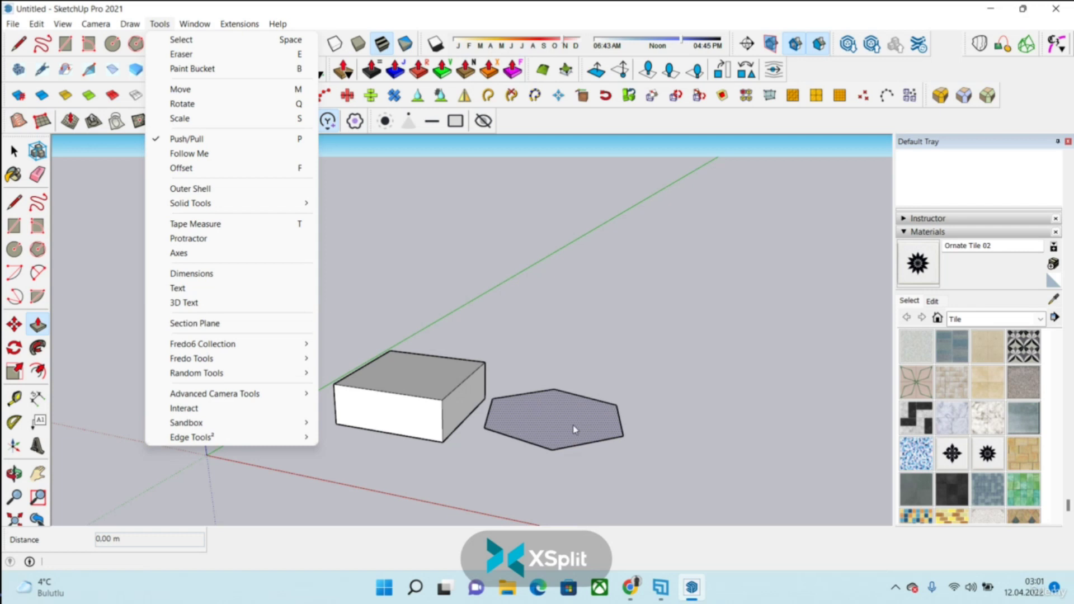
left_click(551, 423)
key("Escape")
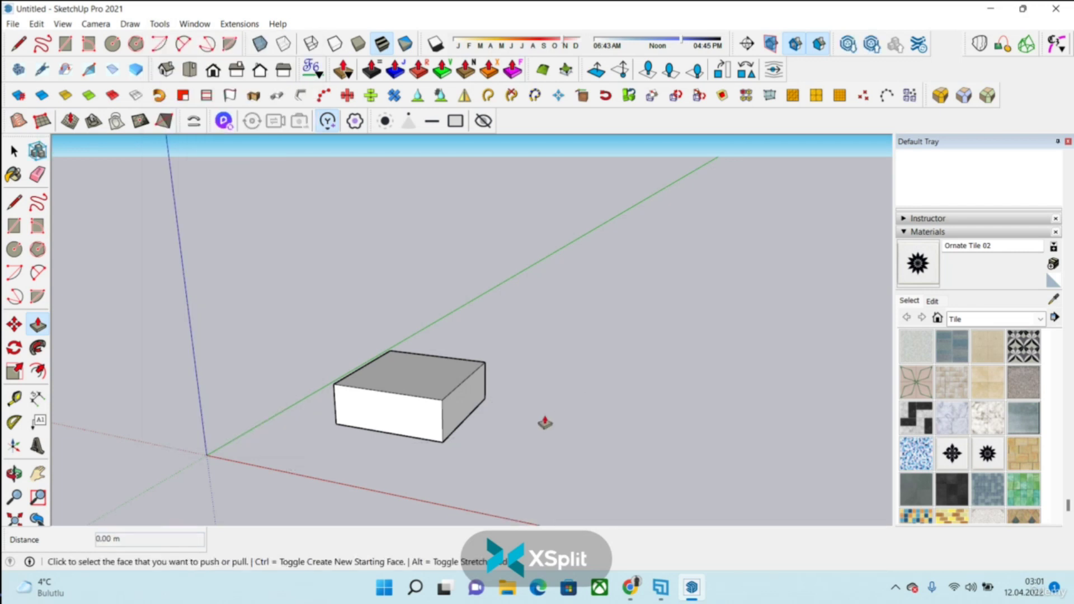
left_click(552, 423)
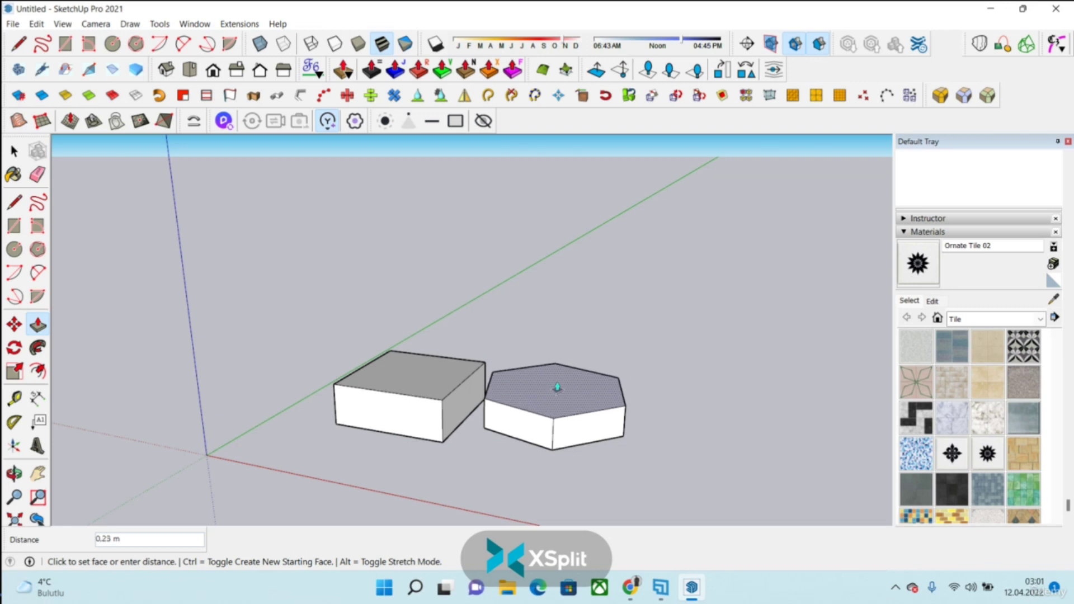
left_click(609, 337)
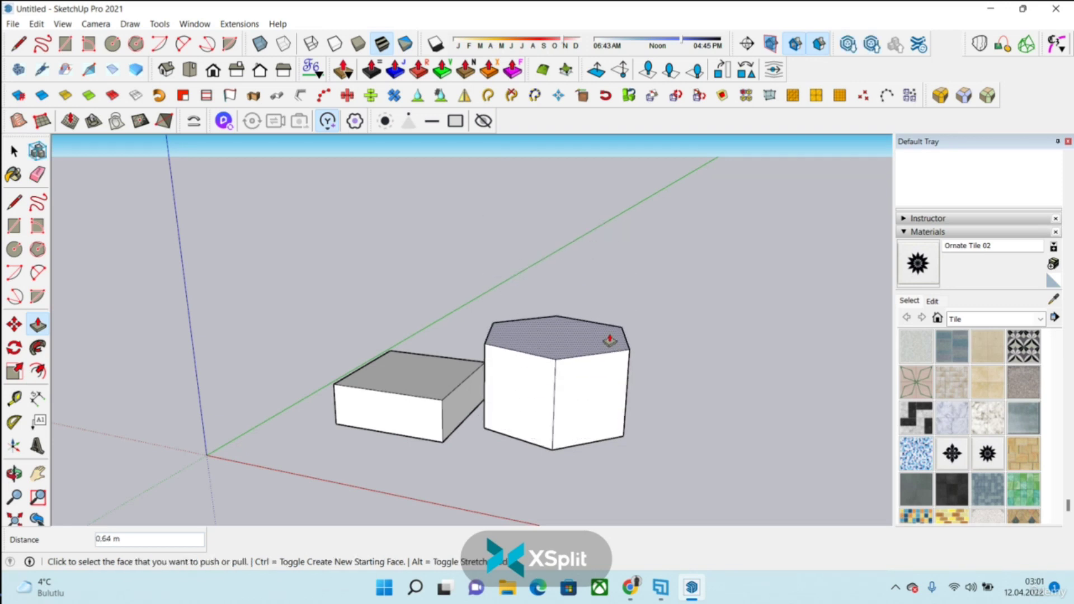
key("ctrl+z")
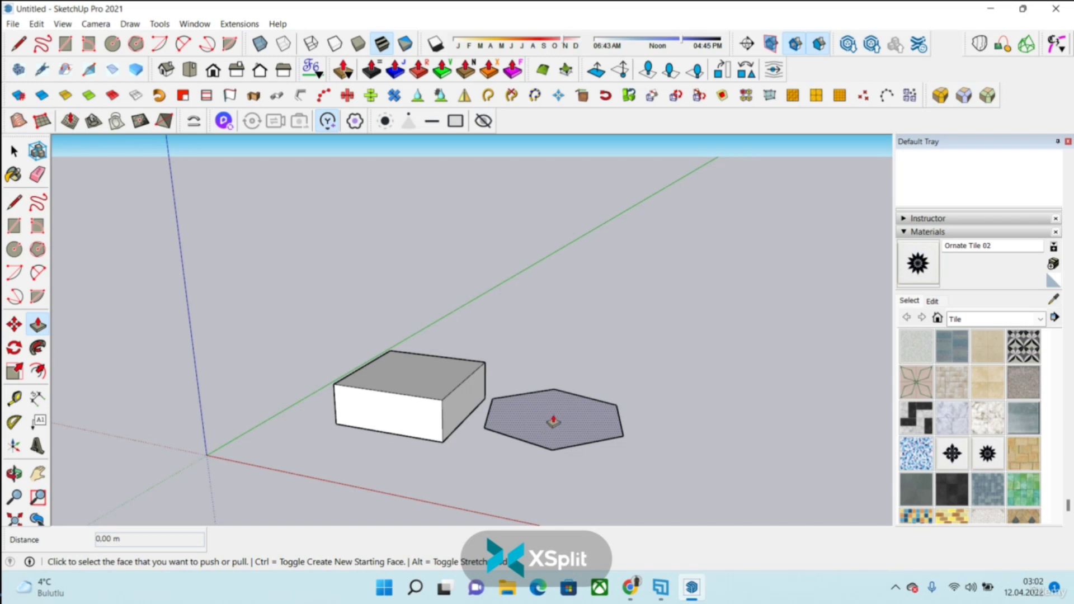
left_click(554, 421)
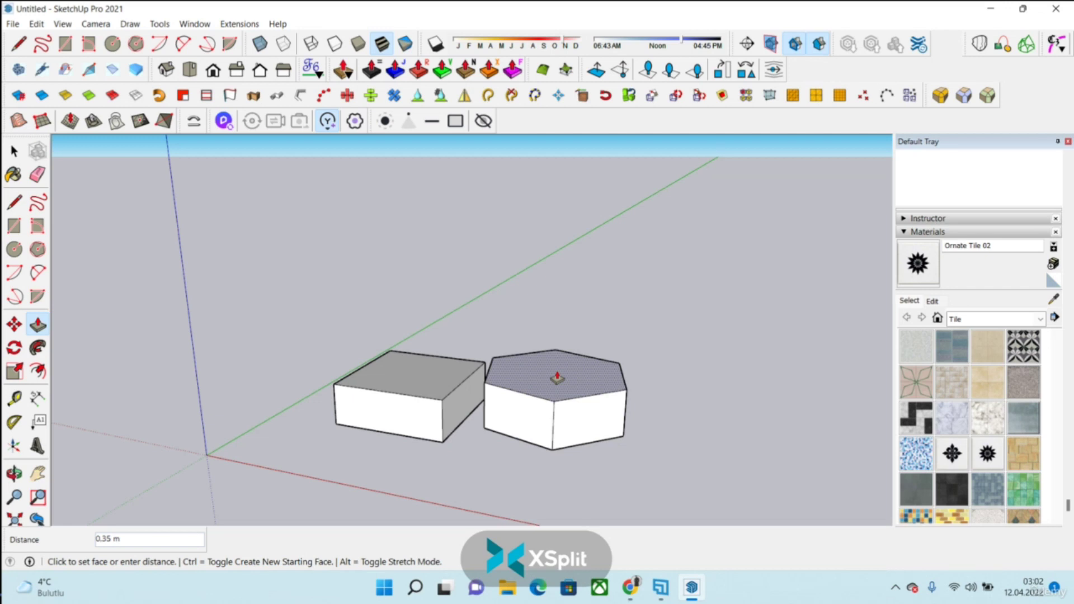
key("ctrl+z")
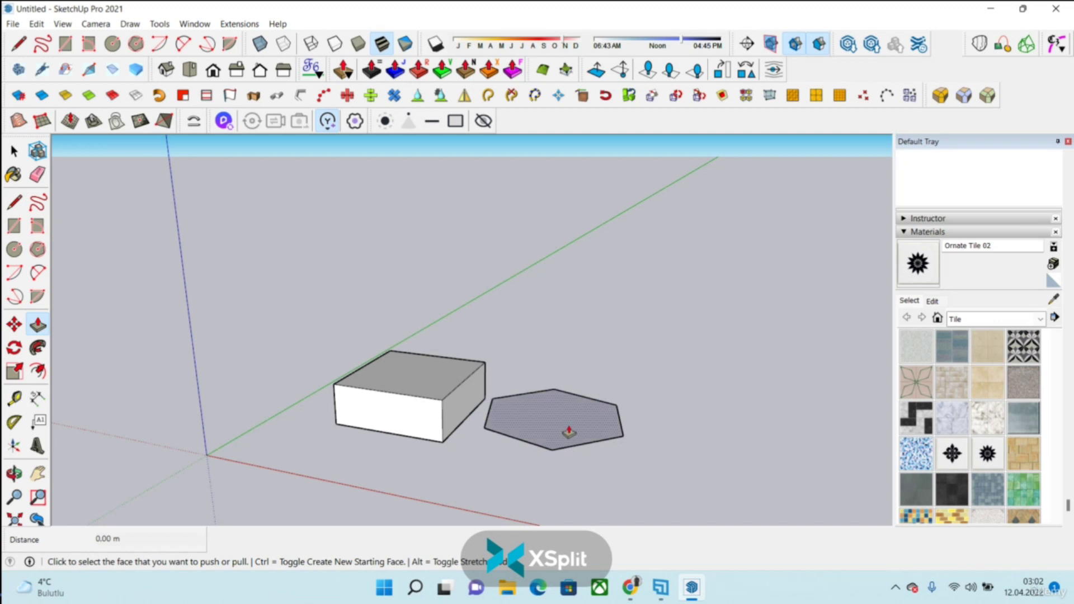
- Draw a vertical hexagon with an inscribed radius of about 0.46 m, facing the green axis in front of the box
middle_click_drag(501, 323, 604, 271)
left_click(37, 249)
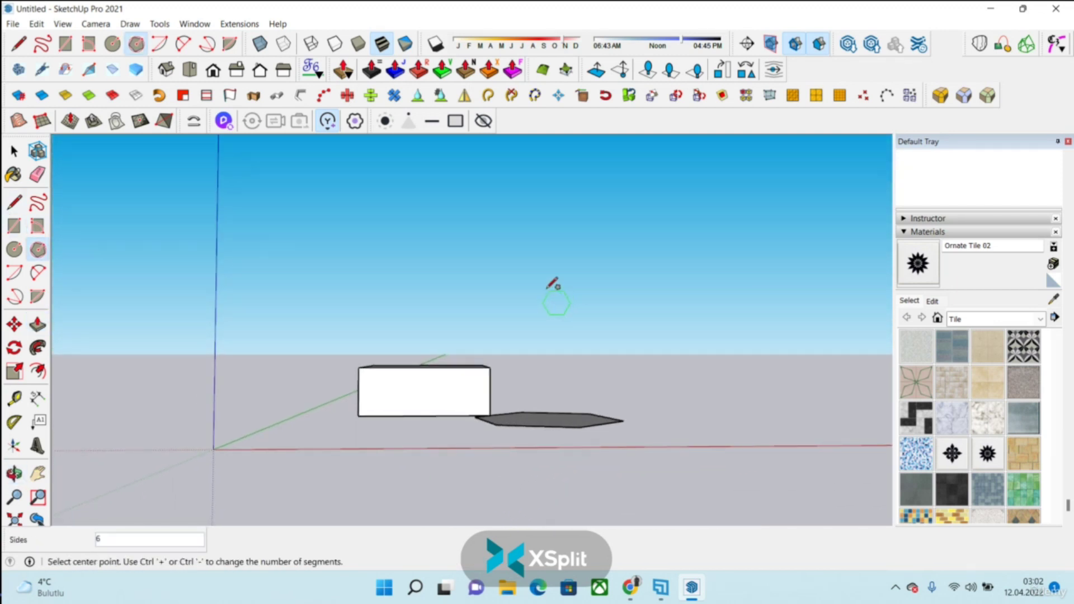
left_click(547, 289)
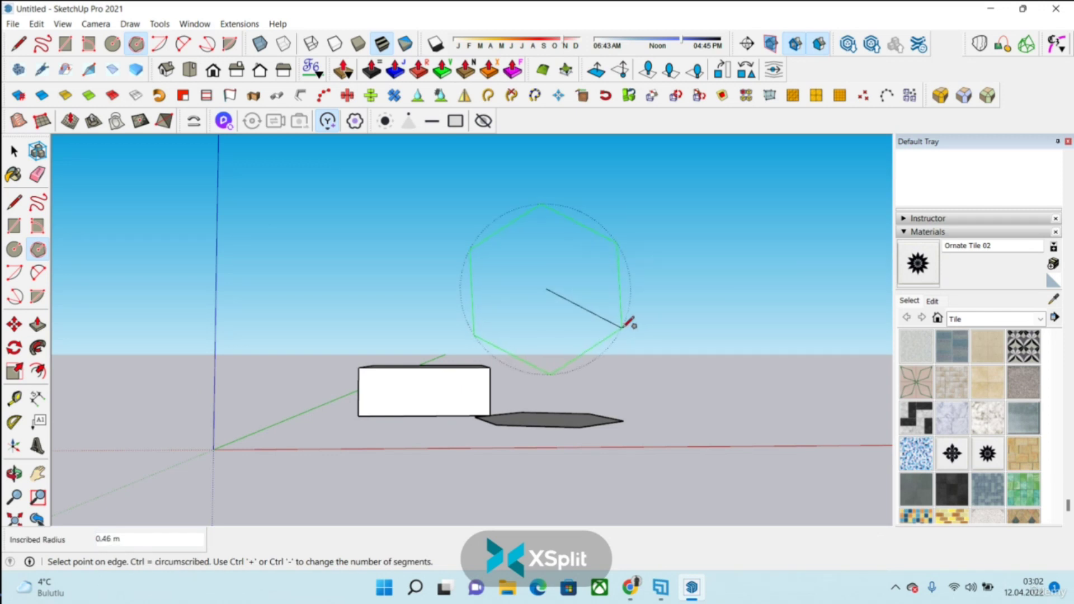
left_click(622, 325)
key("o")
middle_click_drag(620, 335, 193, 357)
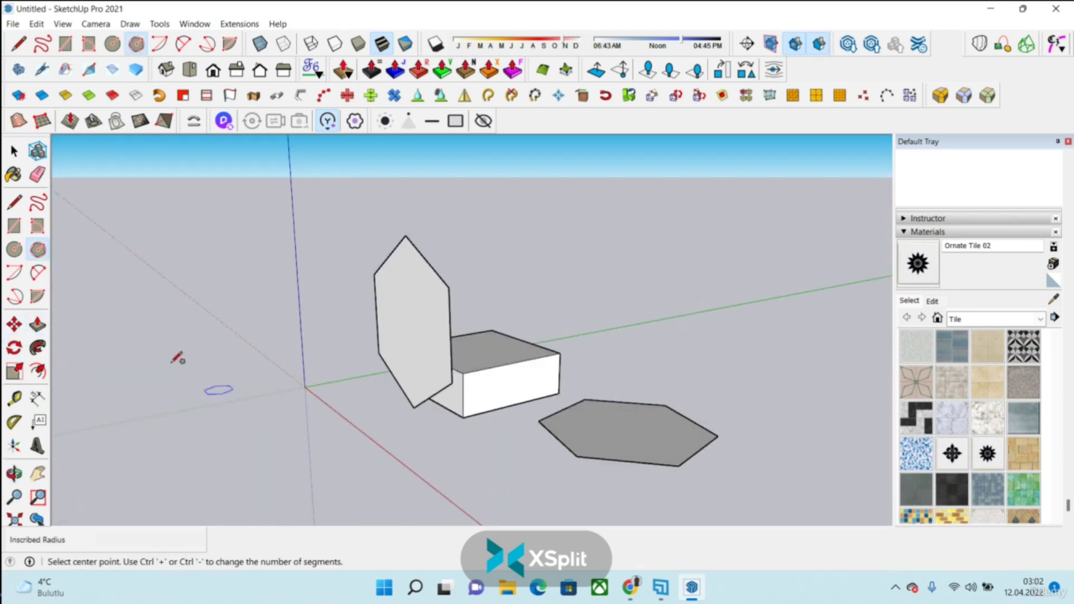
- Push/Pull the vertical hexagon horizontally by about 1.68 m, and undo both the extrusion and the vertical hexagon
left_click(38, 324)
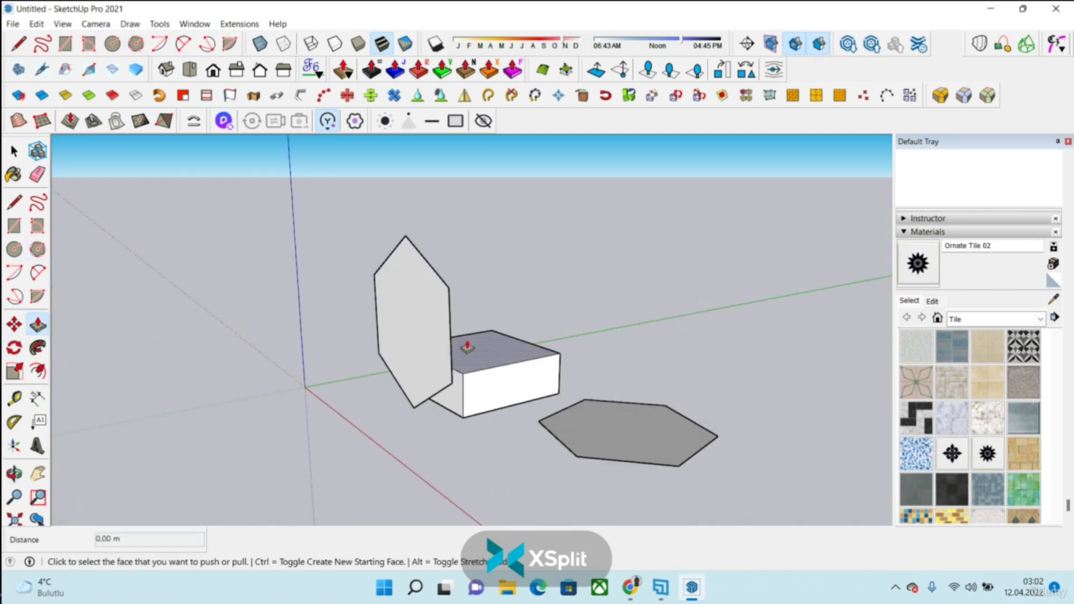
left_click(417, 327)
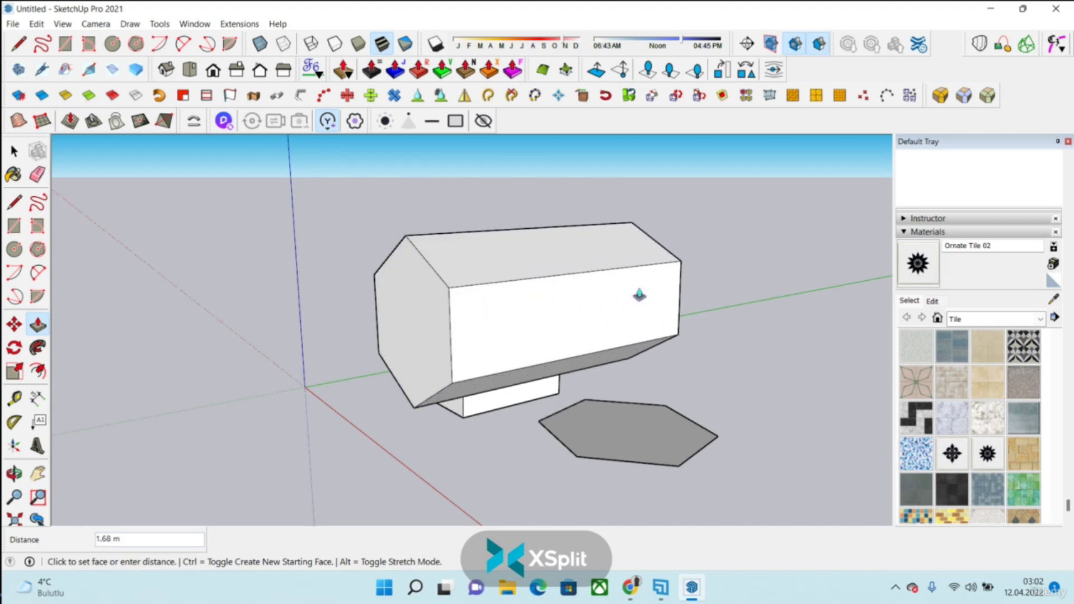
left_click(641, 307)
key("ctrl+z")
key("ctrl+z")
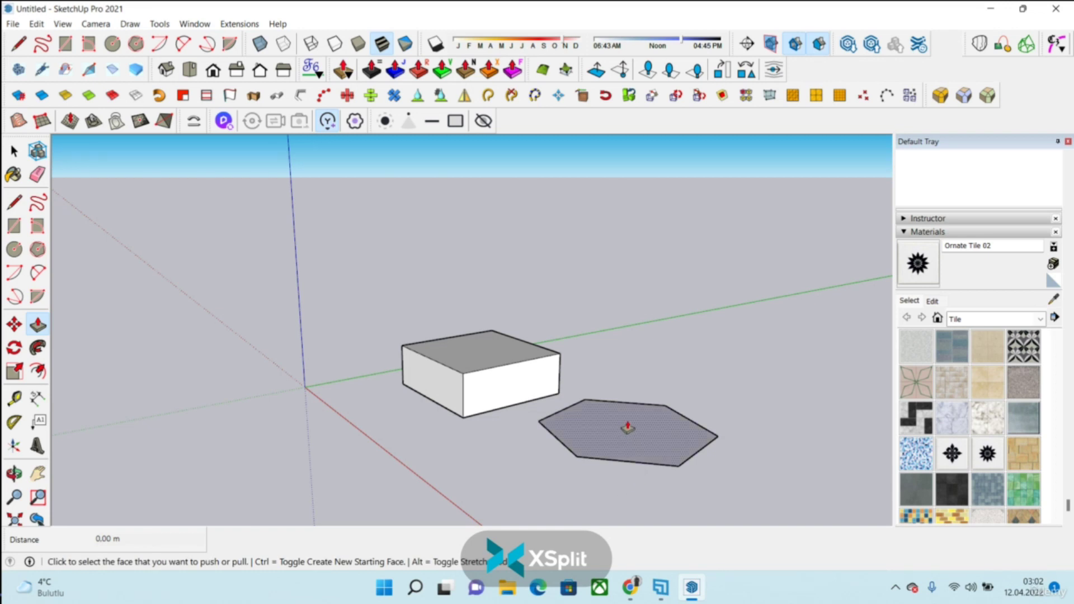
- Push/Pull the ground hexagon upward by exactly 5 m to form a tall column
left_click(627, 428)
type("5")
key("Return")
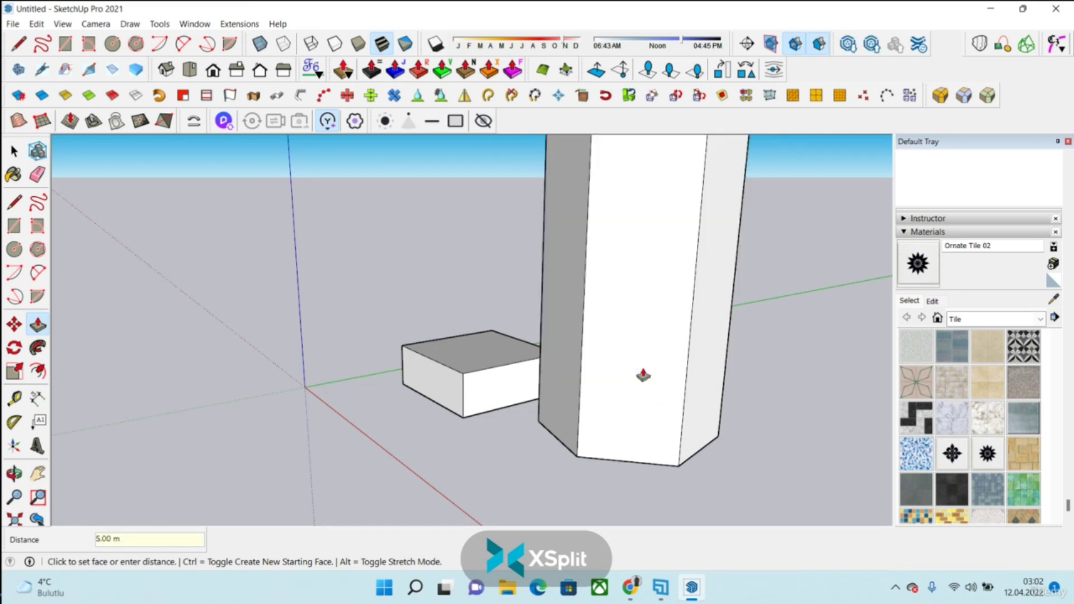
middle_click_drag(816, 424, 691, 363)
scroll(558, 330, "down", 5)
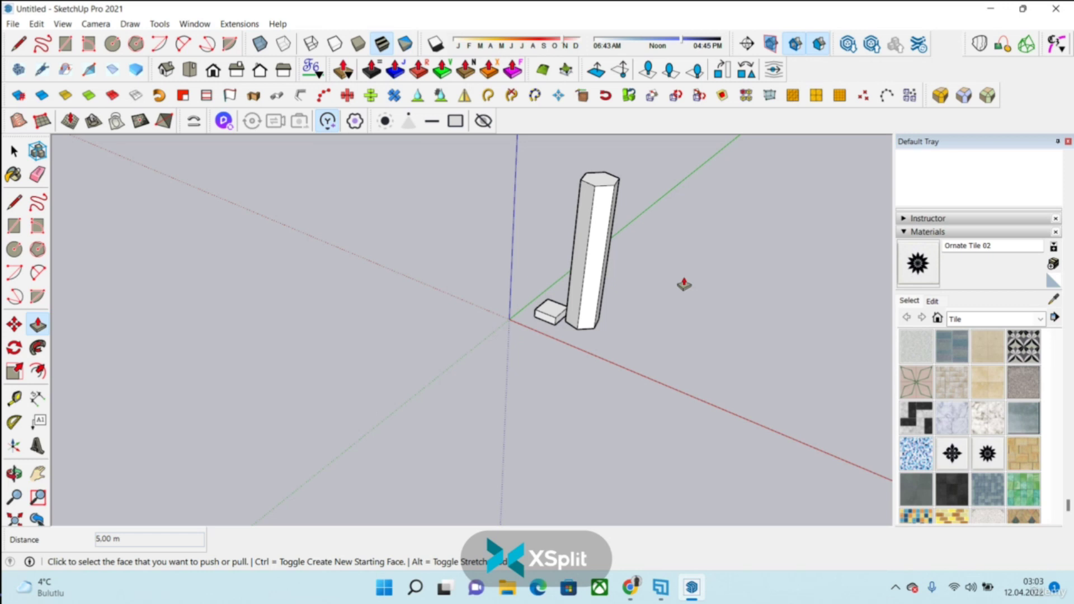
scroll(628, 162, "up", 2)
scroll(522, 222, "down", 5)
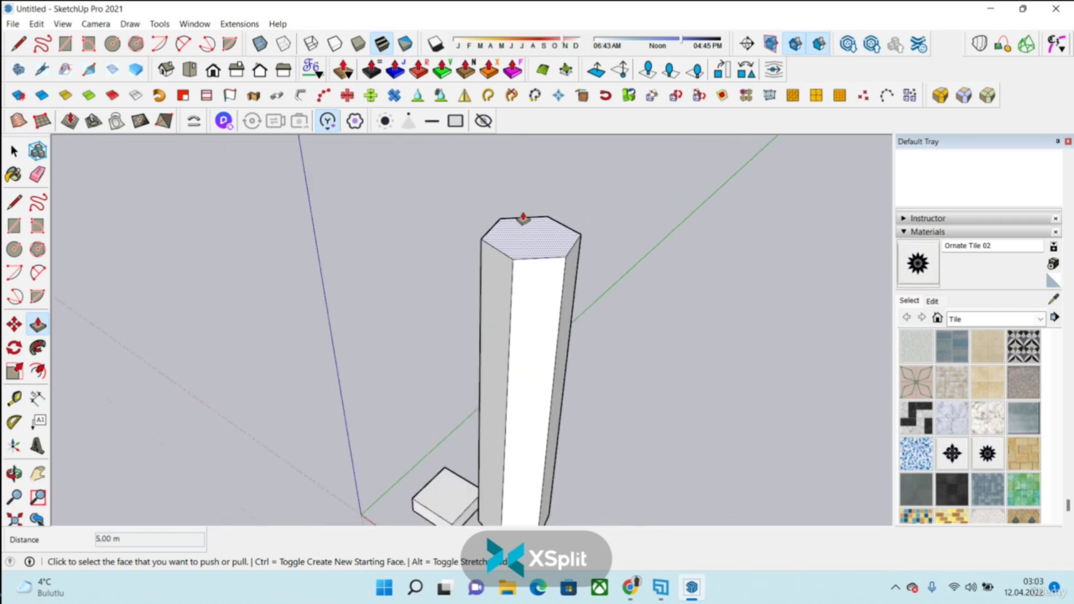
- Measure the hexagonal column's height along its front vertical edge with the Tape Measure
left_click(16, 399)
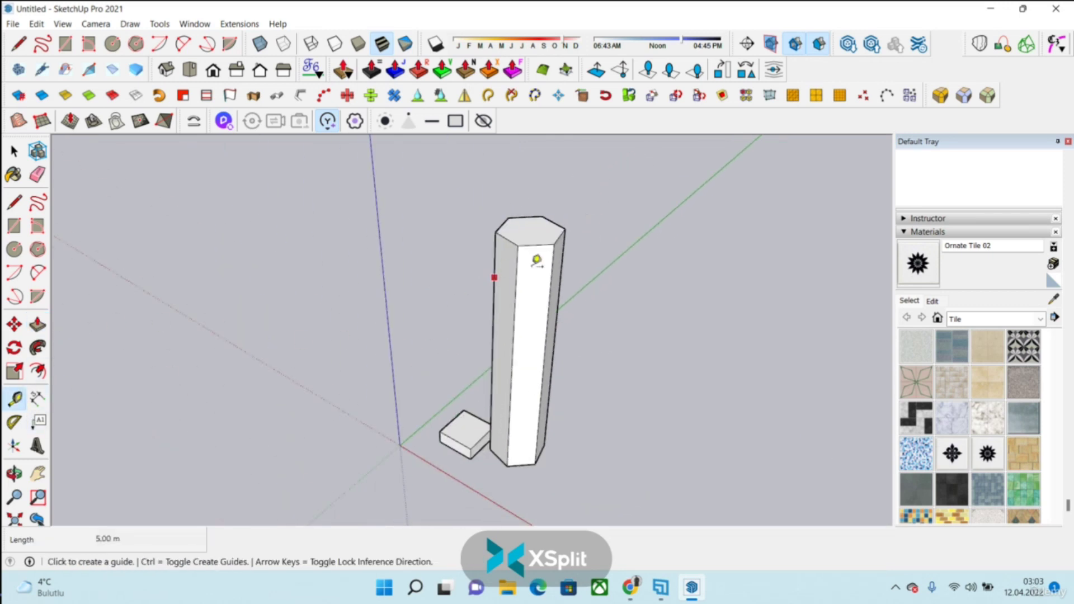
left_click(525, 237)
left_click(524, 236)
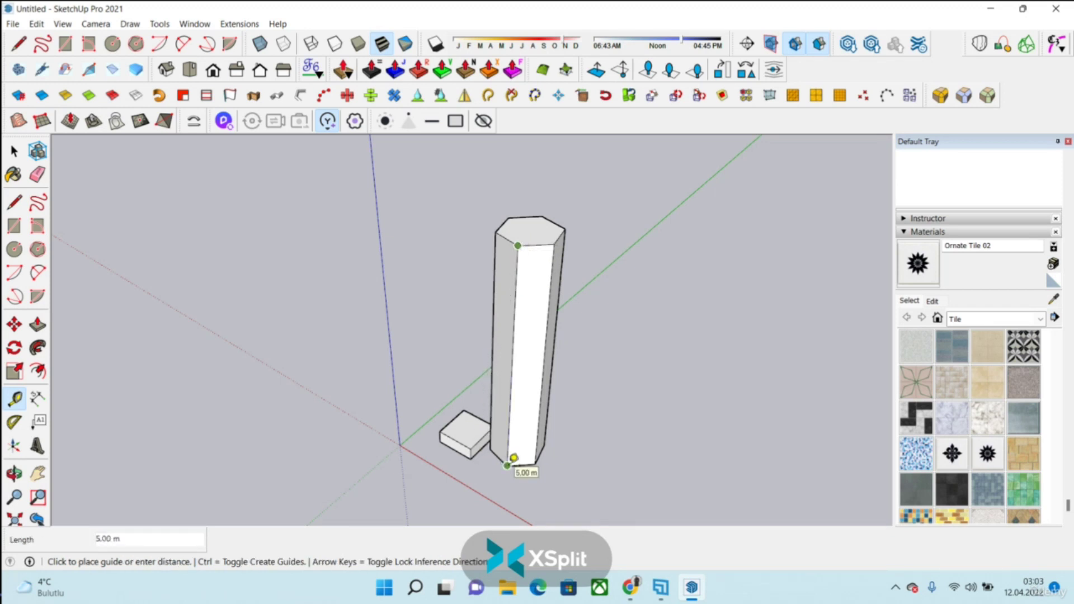
- Undo the column's extrusion and the ground hexagon, leaving only the box
key("ctrl+z")
key("ctrl+z")
scroll(440, 431, "up", 3)
middle_click_drag(492, 448, 491, 486)
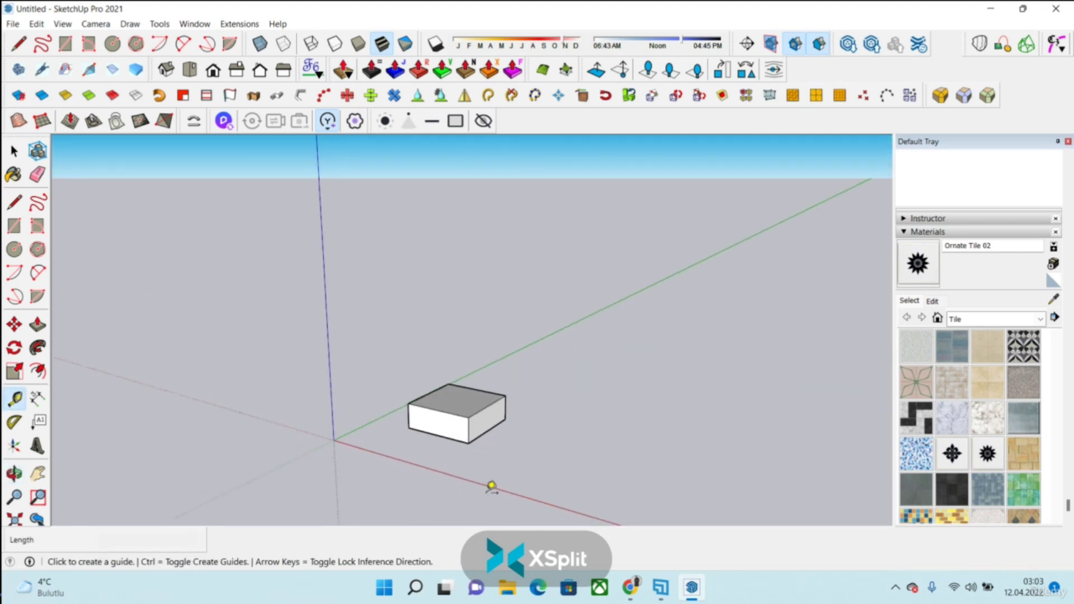
scroll(479, 427, "up", 3)
scroll(504, 396, "down", 2)
middle_click_drag(542, 395, 500, 378)
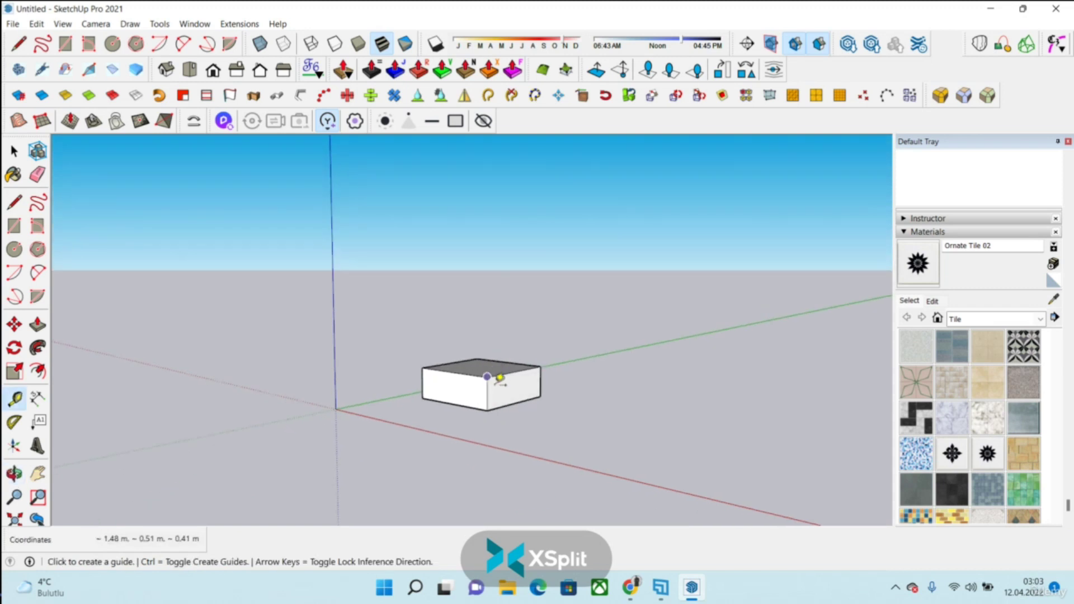
- Push/Pull the box's side face outward along the red axis by about 0.87 m, and undo the extrusion
right_click(500, 378)
left_click(551, 134)
key("space")
left_click(492, 412)
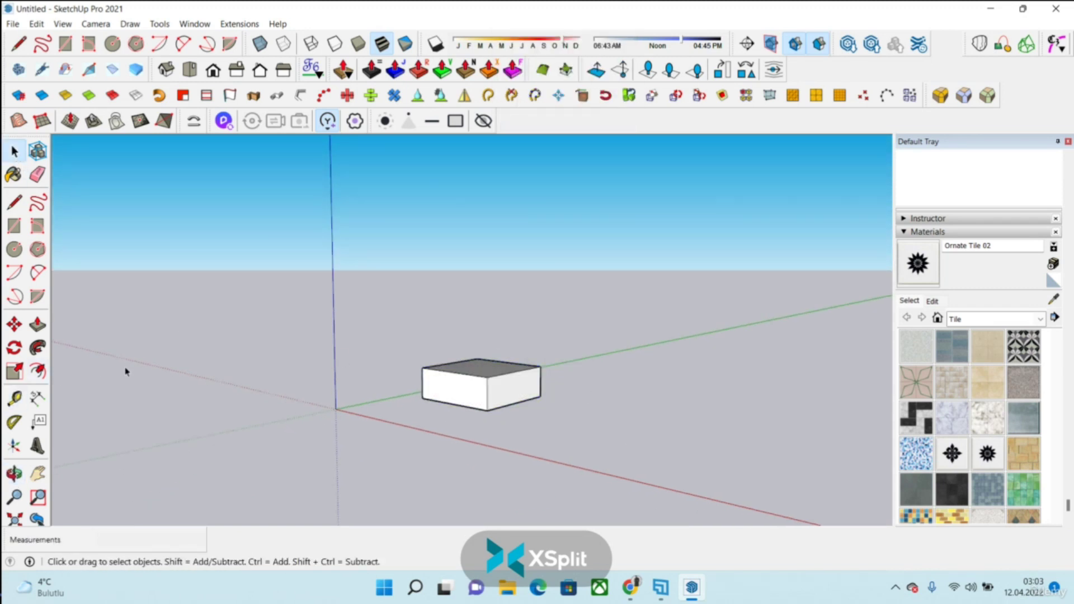
left_click(502, 385)
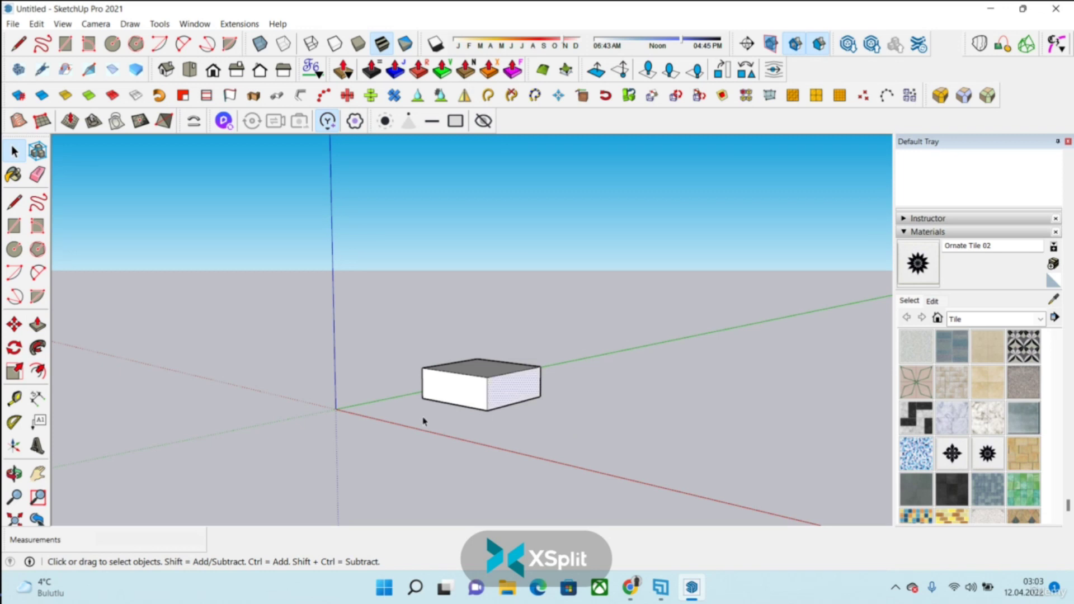
left_click(37, 326)
left_click(504, 387)
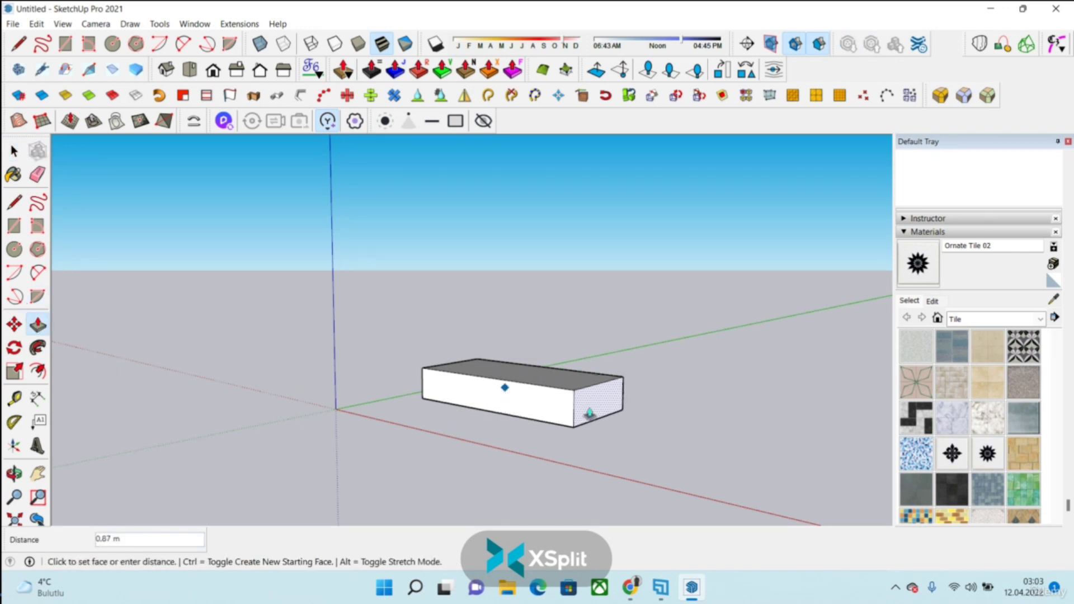
left_click(590, 415)
key("ctrl+z")
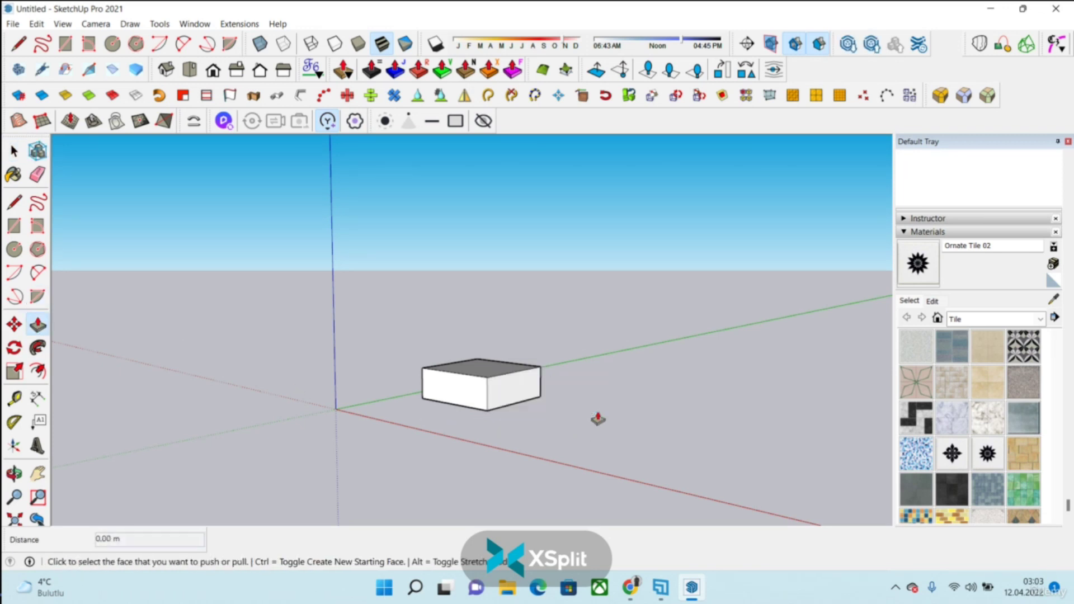
- Select all of the box's connected geometry and make it a component with the default settings
right_click(489, 416)
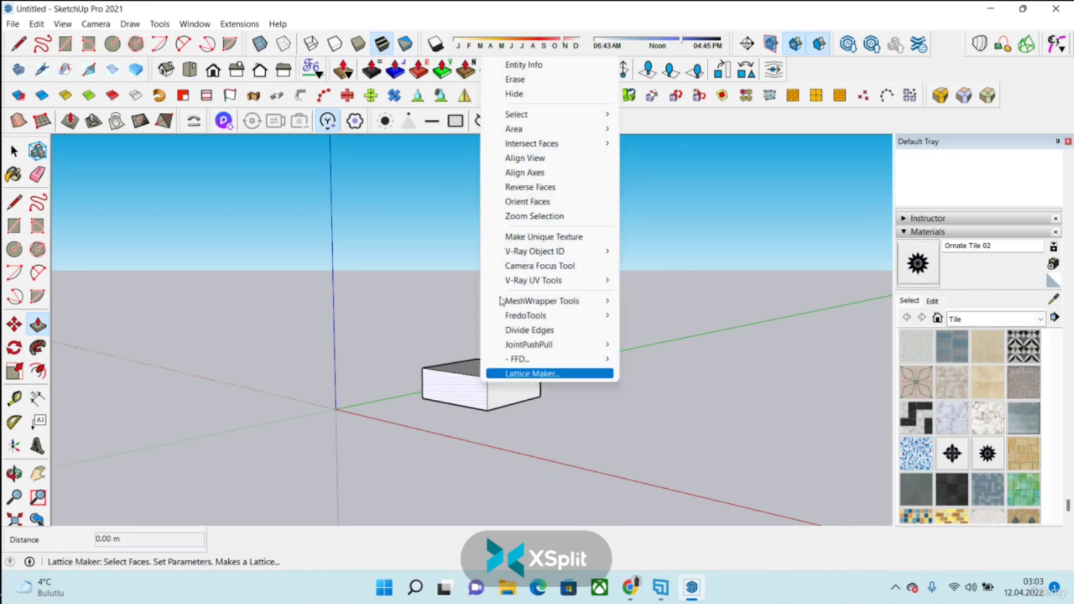
key("Escape")
left_click(16, 150)
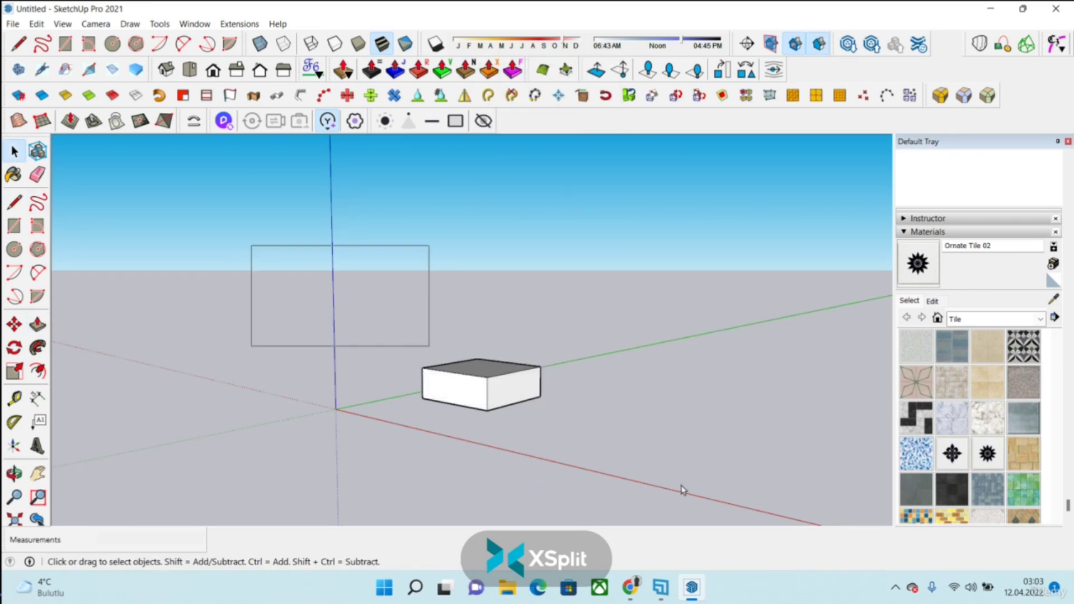
triple_click(517, 400)
right_click(518, 400)
left_click(562, 125)
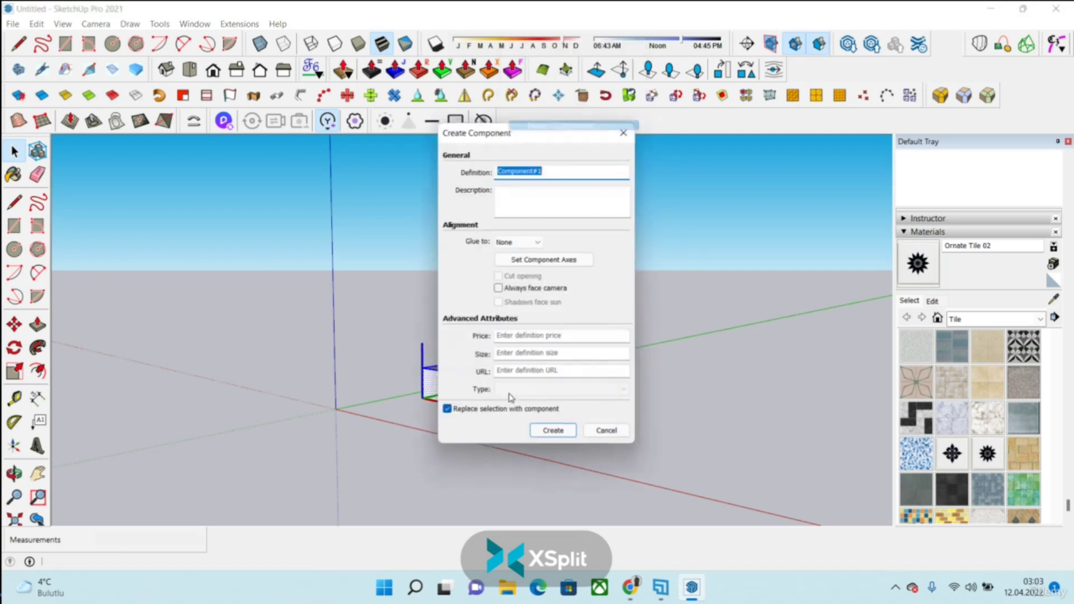
left_click(569, 436)
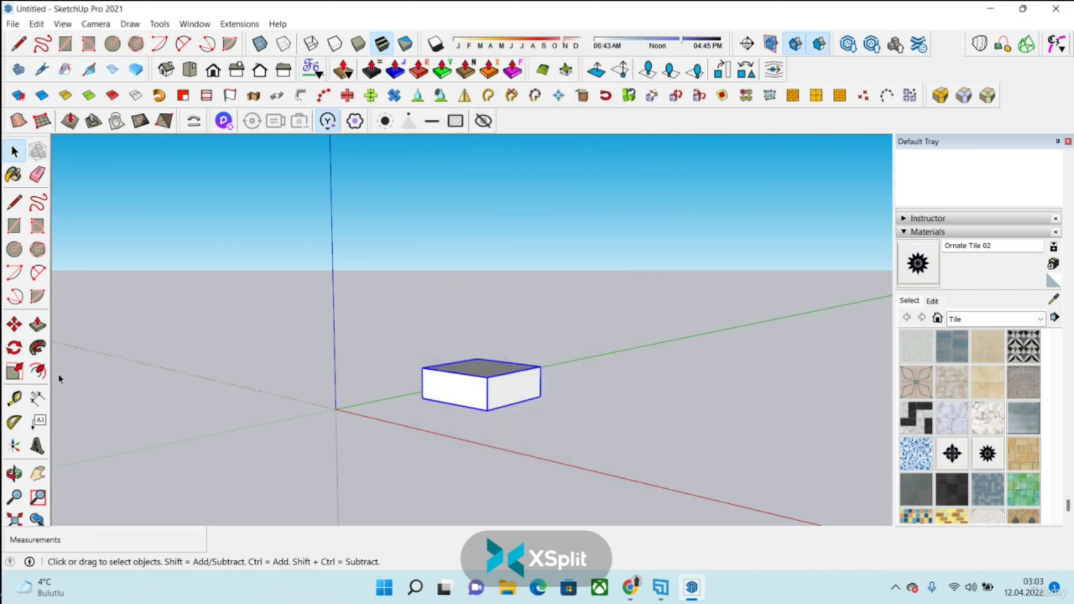
- Try Push/Pull on a side face of the box component, and window-select the whole component
left_click(37, 324)
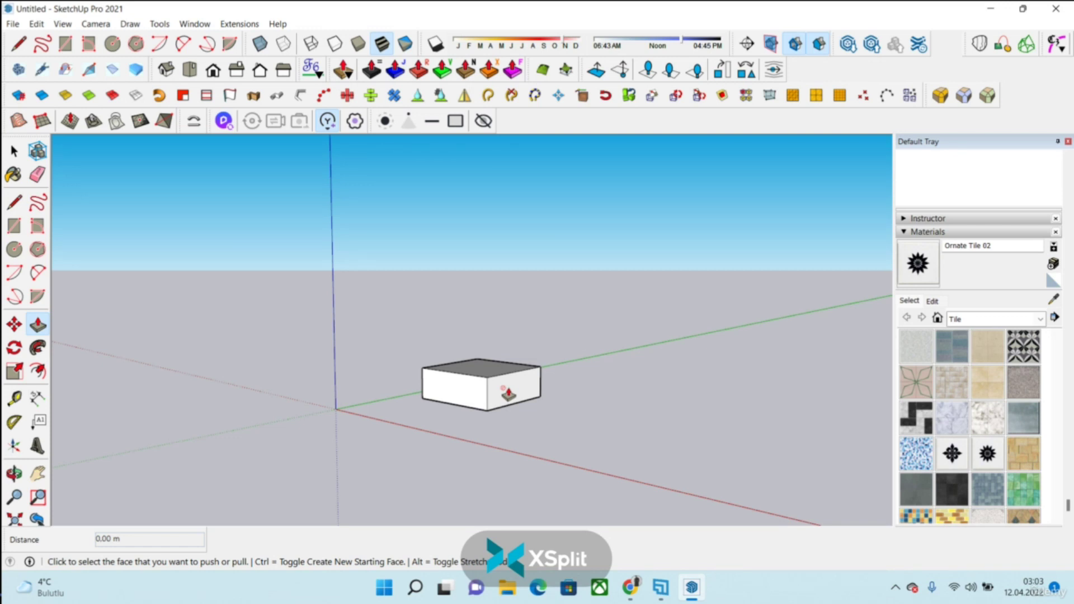
left_click(15, 151)
left_click_drag(378, 322, 582, 442)
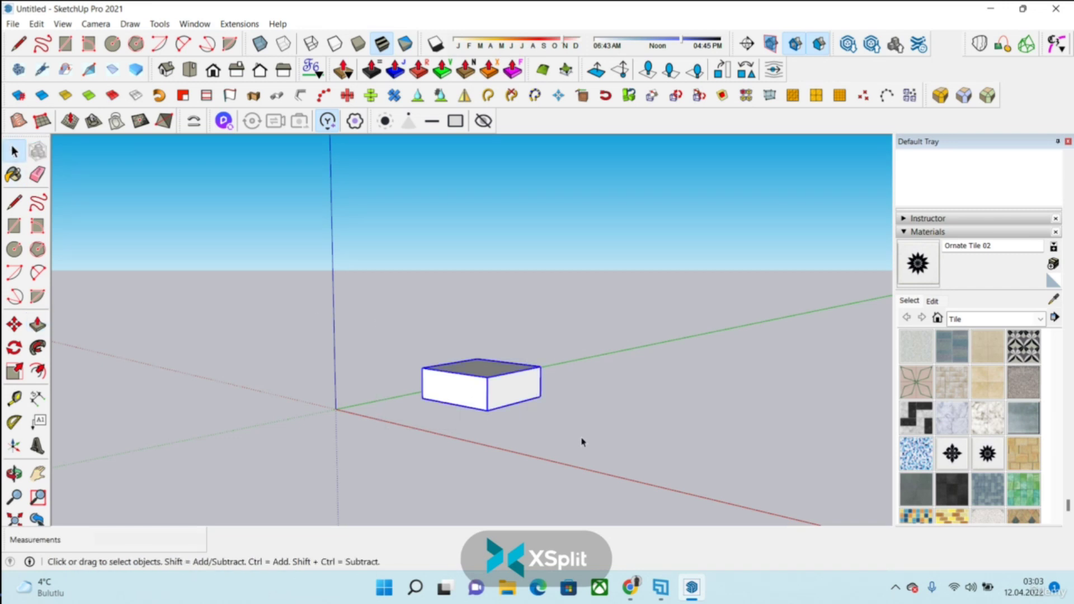
left_click(159, 24)
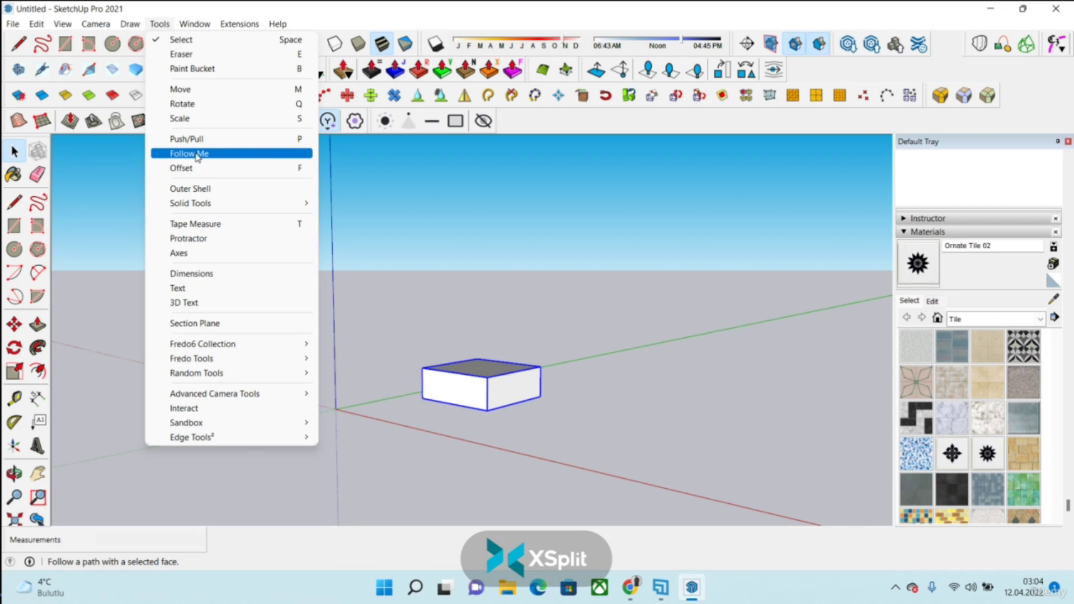
left_click(530, 297)
- Explode the box component back into separate faces and edges
scroll(360, 333, "down", 4)
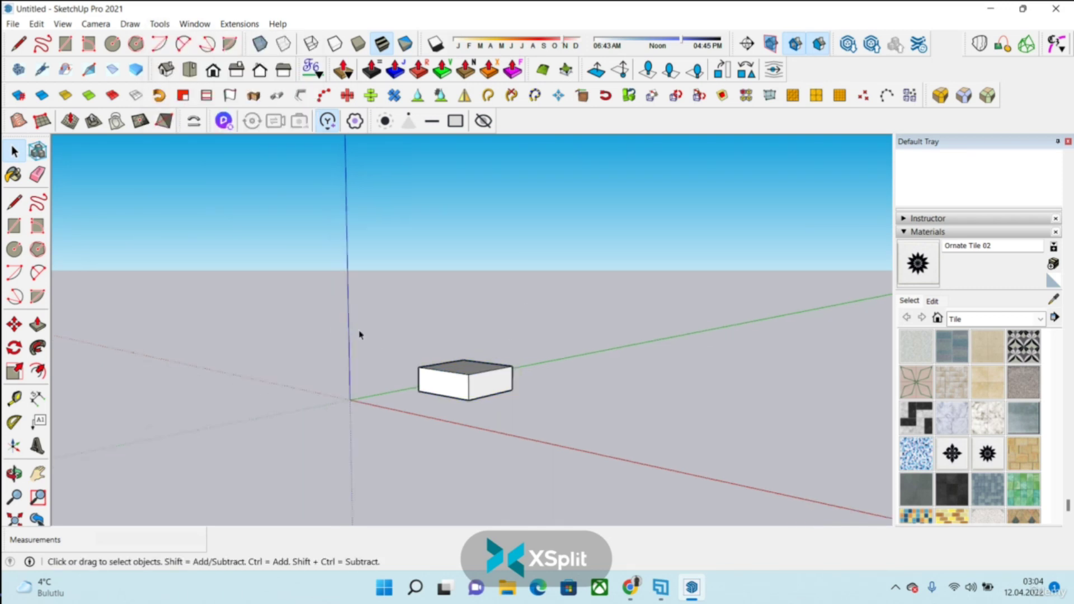
middle_click_drag(337, 306, 446, 431)
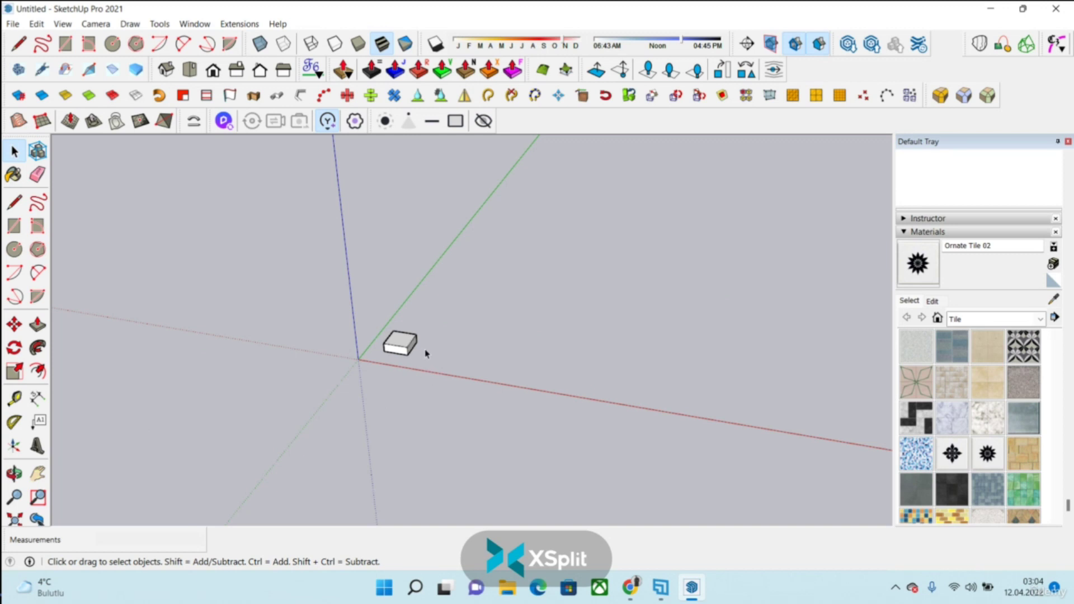
middle_click_drag(93, 326, 578, 312)
scroll(733, 354, "up", 3)
scroll(380, 423, "up", 3)
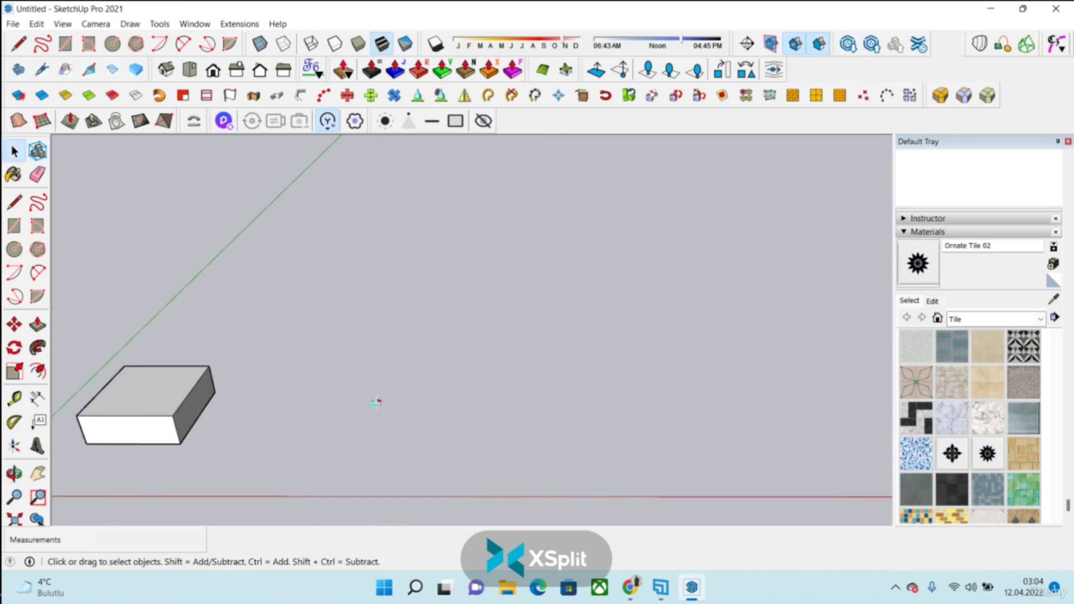
middle_click_drag(379, 423, 335, 425)
right_click(158, 414)
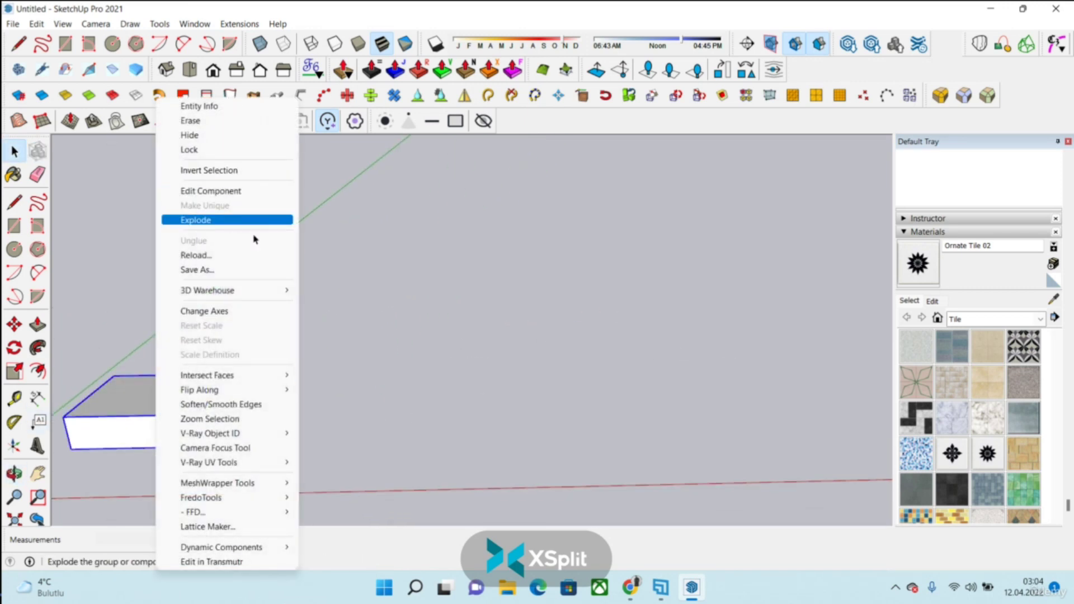
left_click(232, 219)
- Delete the box's faces and edges except its side face along the red axis, keeping a single vertical rectangle
scroll(338, 365, "down", 3)
left_click(232, 348)
left_click_drag(175, 446, 168, 439)
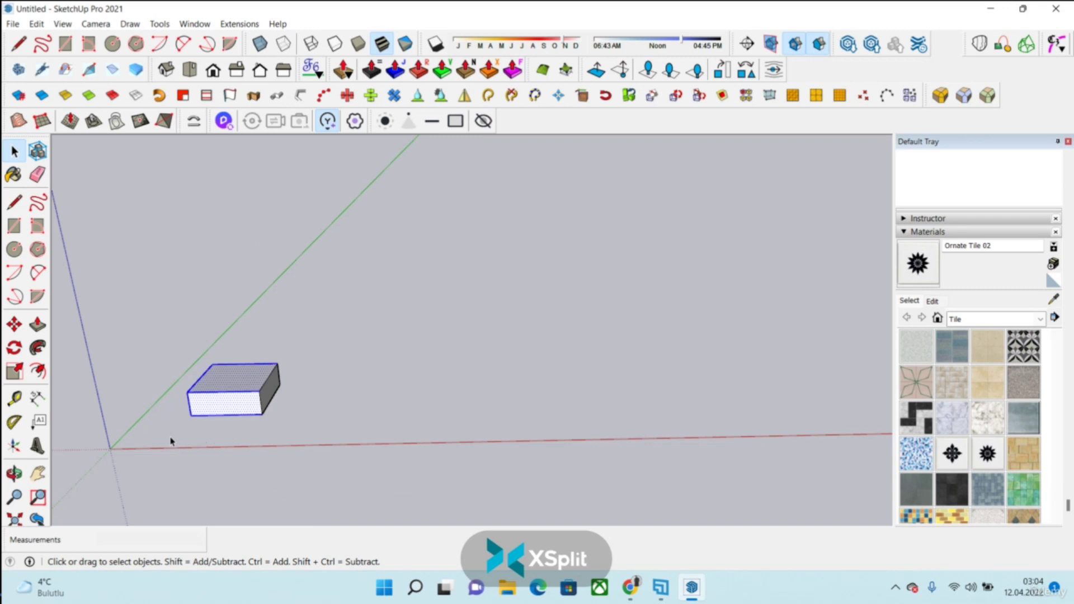
key("ctrl+z")
scroll(224, 400, "up", 4)
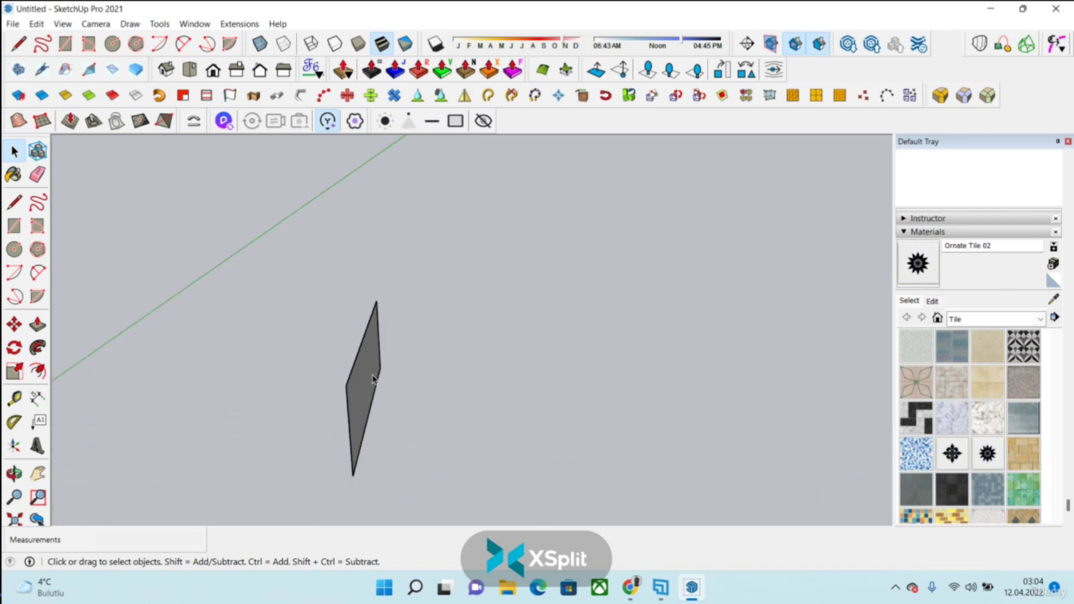
scroll(283, 379, "down", 3)
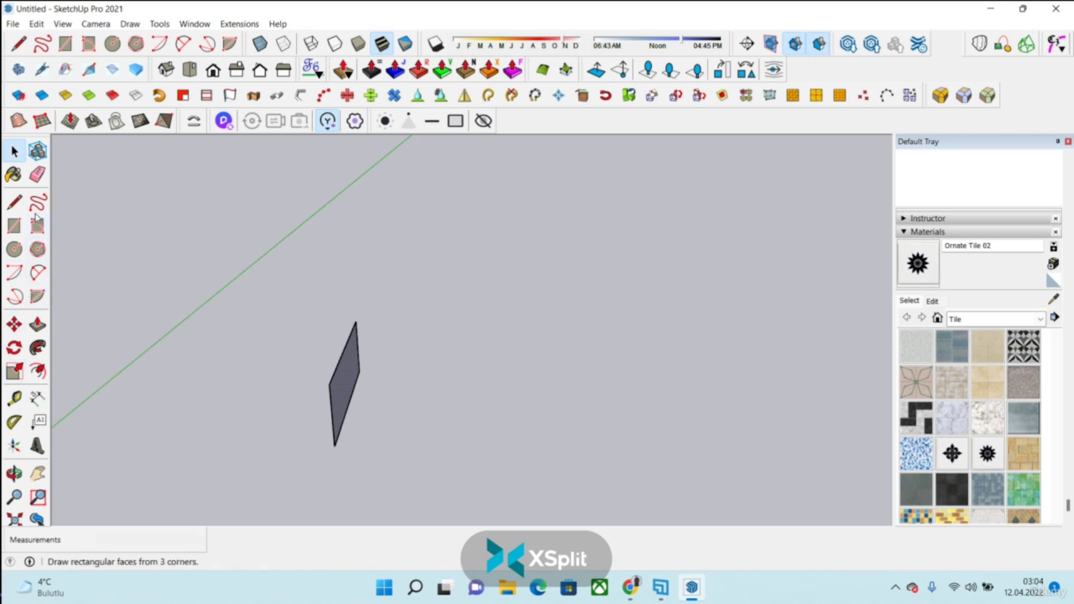
- Draw two connected straight lines starting at the vertical rectangle's bottom rear corner as a sweep path
left_click(14, 202)
left_click(359, 370)
left_click(518, 281)
left_click(638, 280)
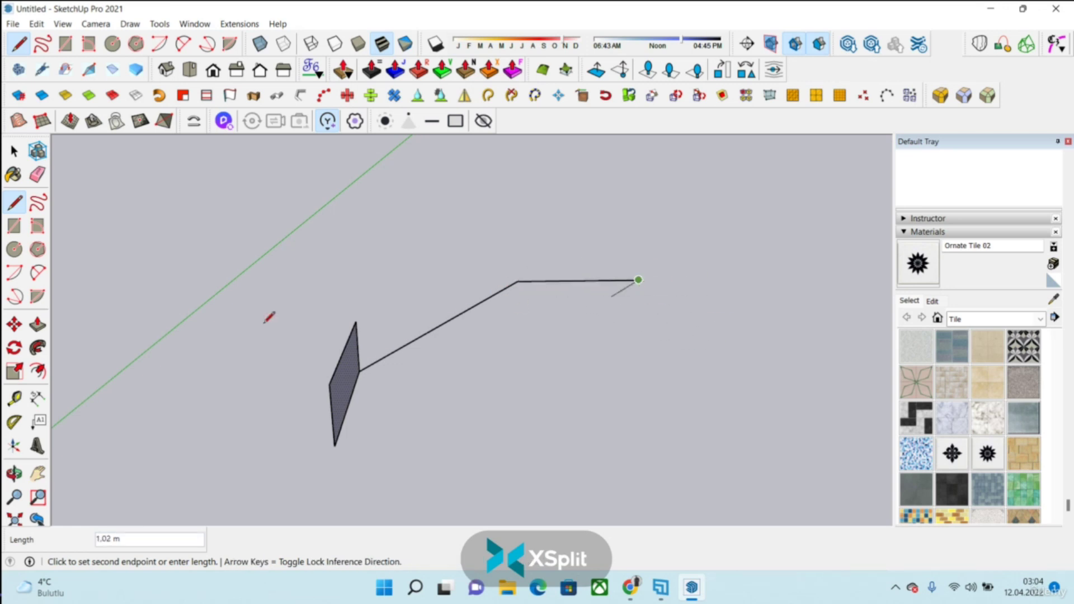
- Continue the path with a 2 Point Arc from the second line's end, curving back with a bulge of about 0.58 m
left_click(37, 272)
left_click(639, 280)
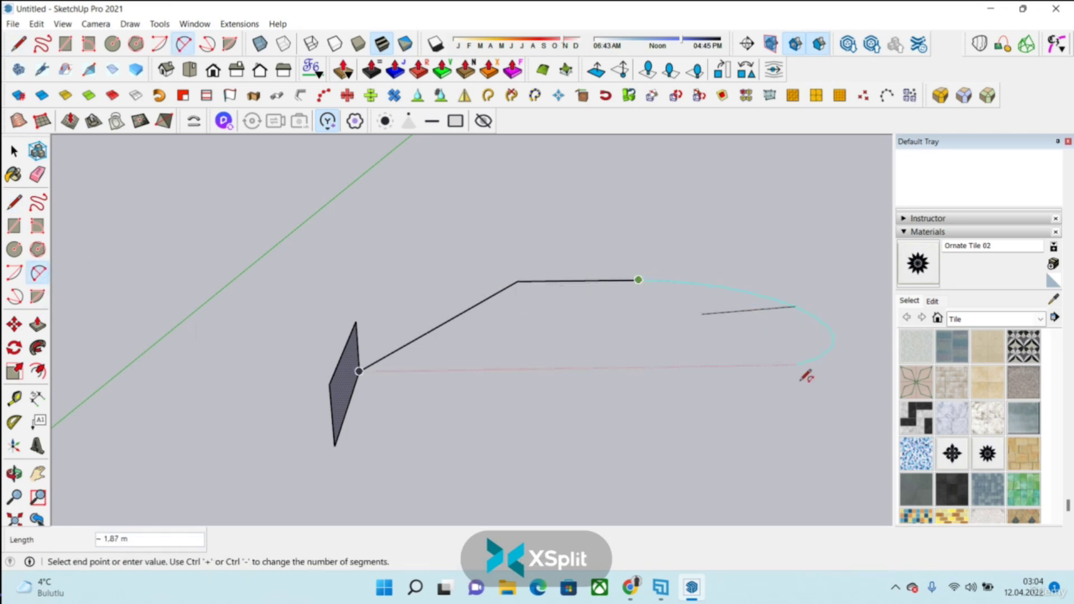
left_click(789, 417)
middle_click_drag(670, 392, 765, 321)
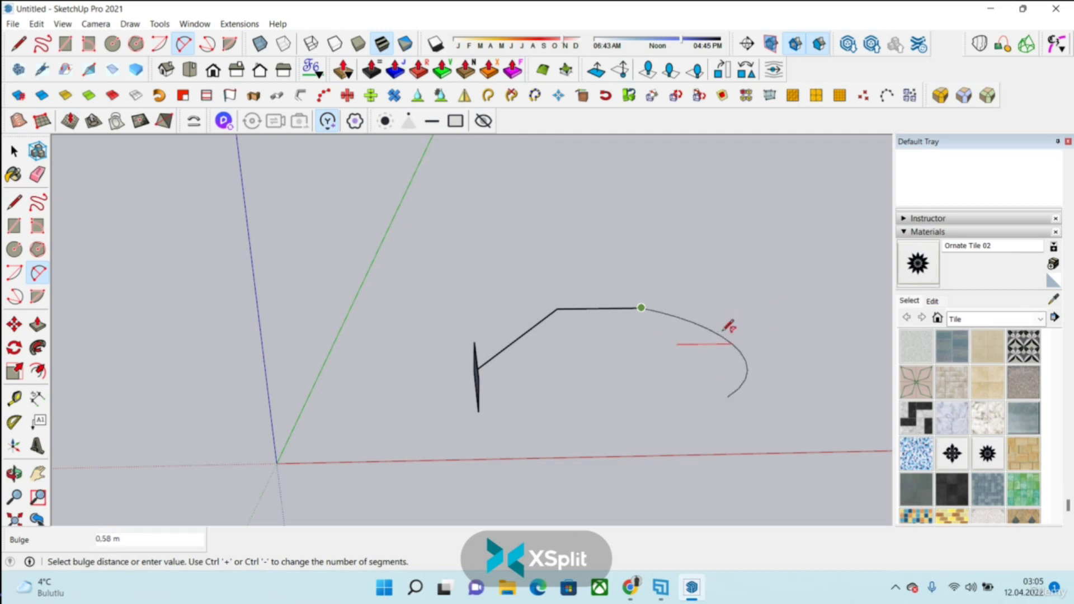
left_click(739, 349)
middle_click_drag(743, 347, 518, 468)
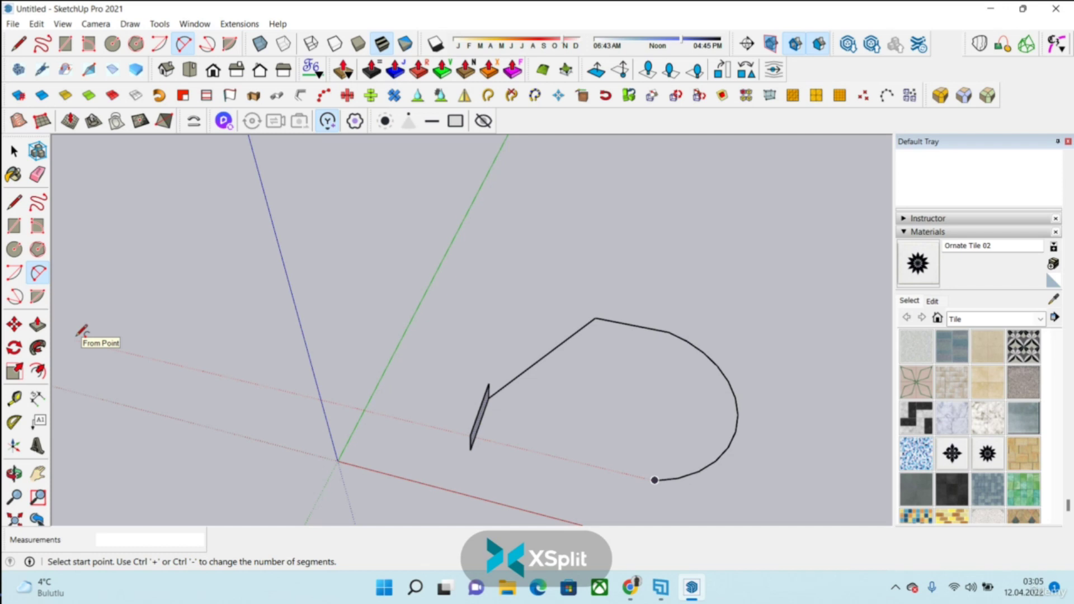
- Push/Pull the vertical rectangle by about 0.11 m, and undo the extrusion
left_click(38, 325)
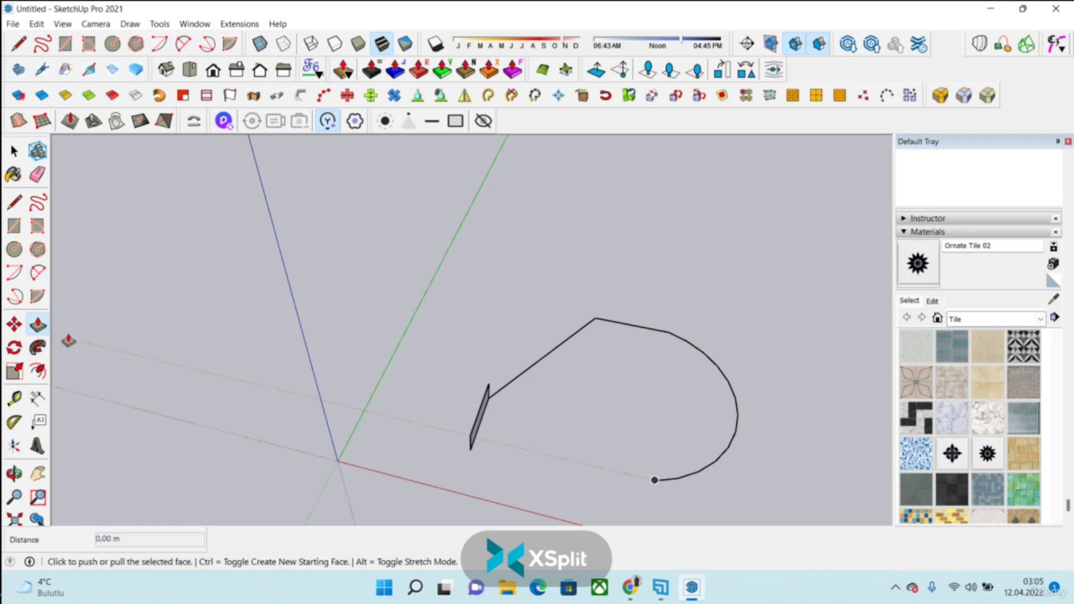
middle_click_drag(549, 441, 447, 410)
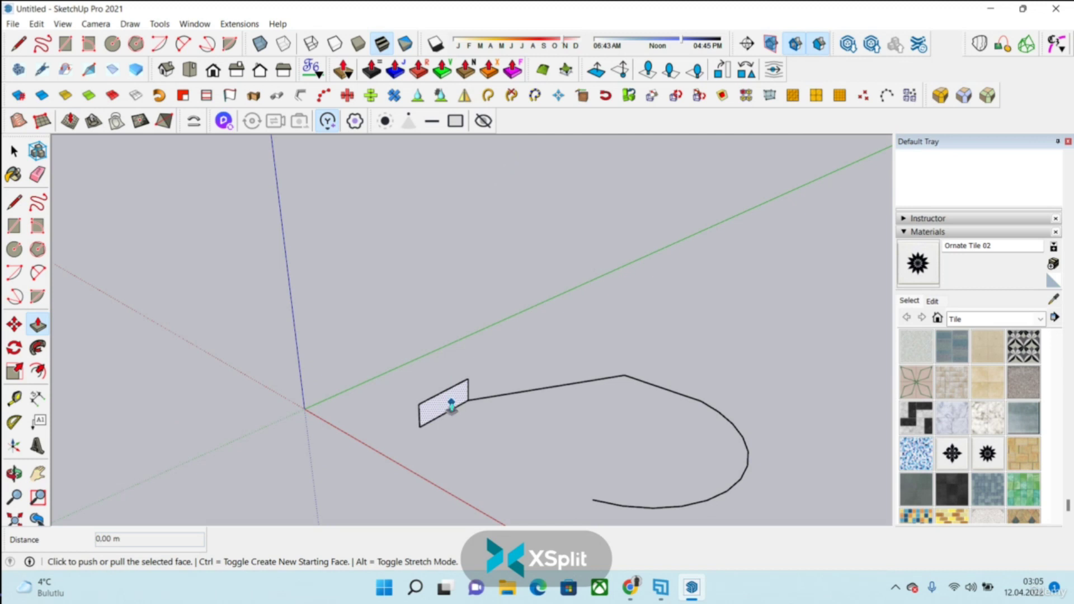
left_click(452, 406)
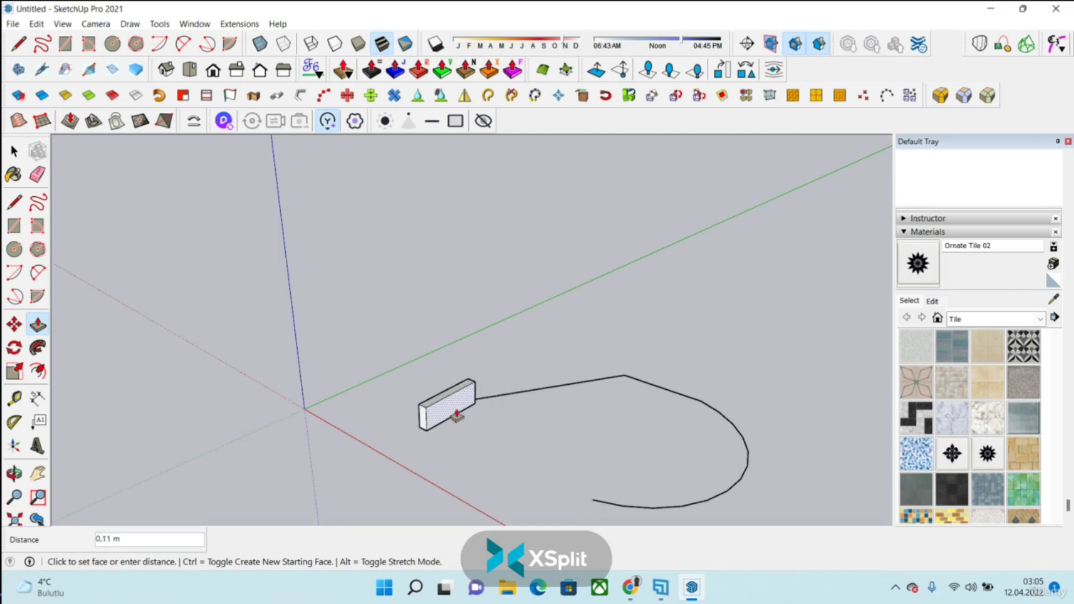
left_click(456, 419)
key("ctrl+z")
- Sweep the vertical rectangle along the full line-and-arc path with the Follow Me tool
left_click(35, 352)
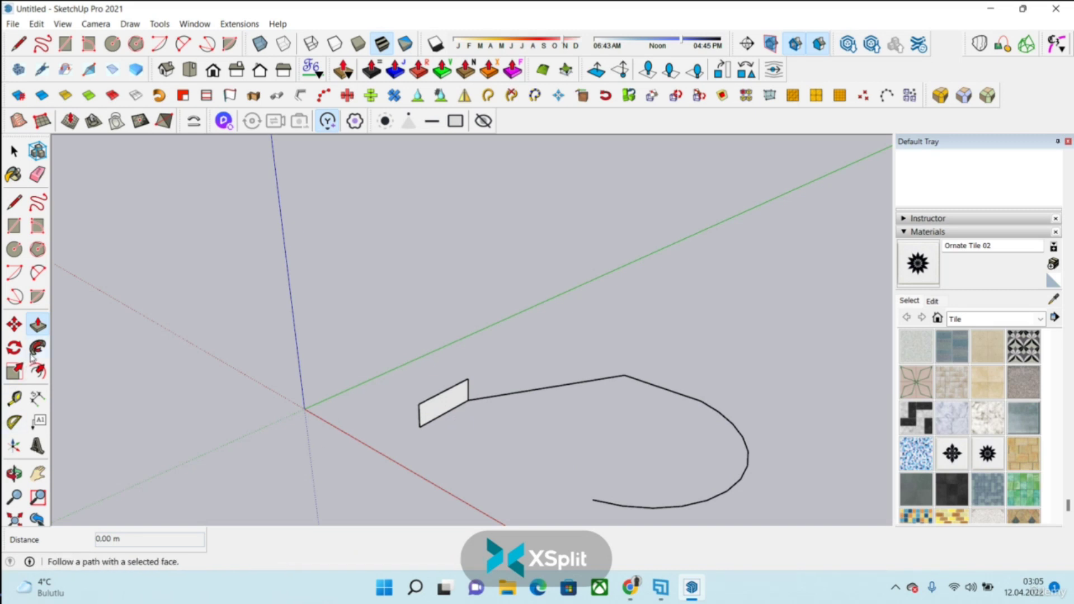
left_click(32, 354)
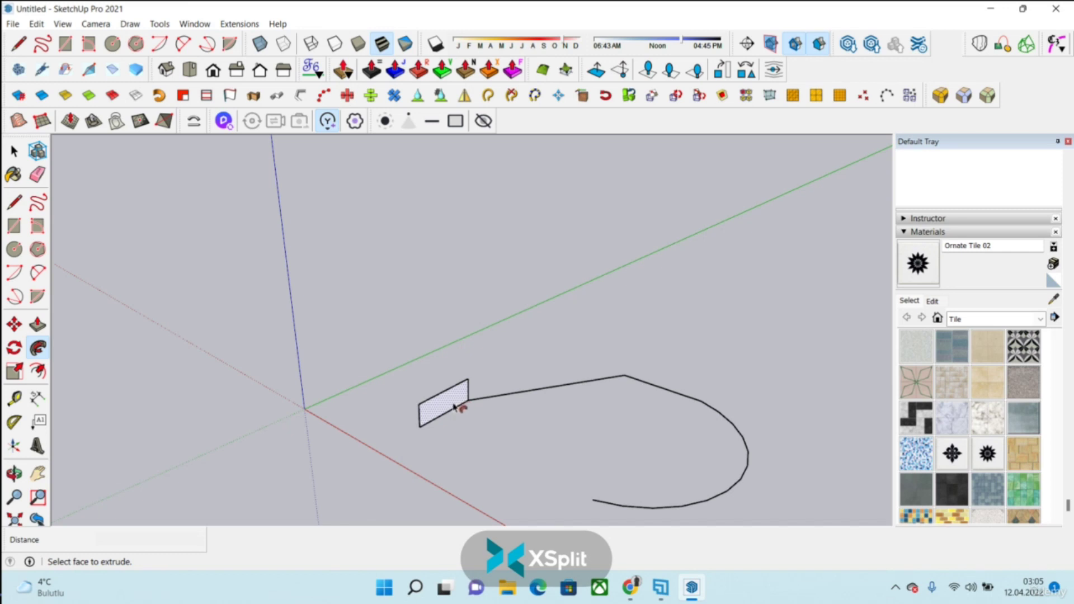
left_click_drag(454, 406, 580, 516)
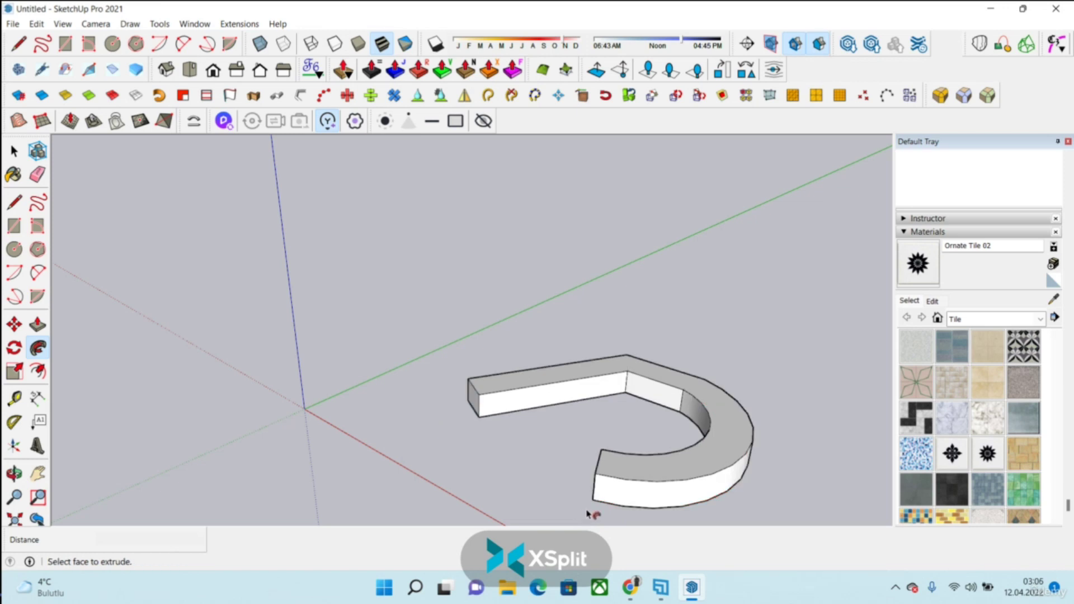
- Select the entire swept solid and delete it
left_click(14, 151)
middle_click_drag(205, 299, 458, 348)
triple_click(458, 348)
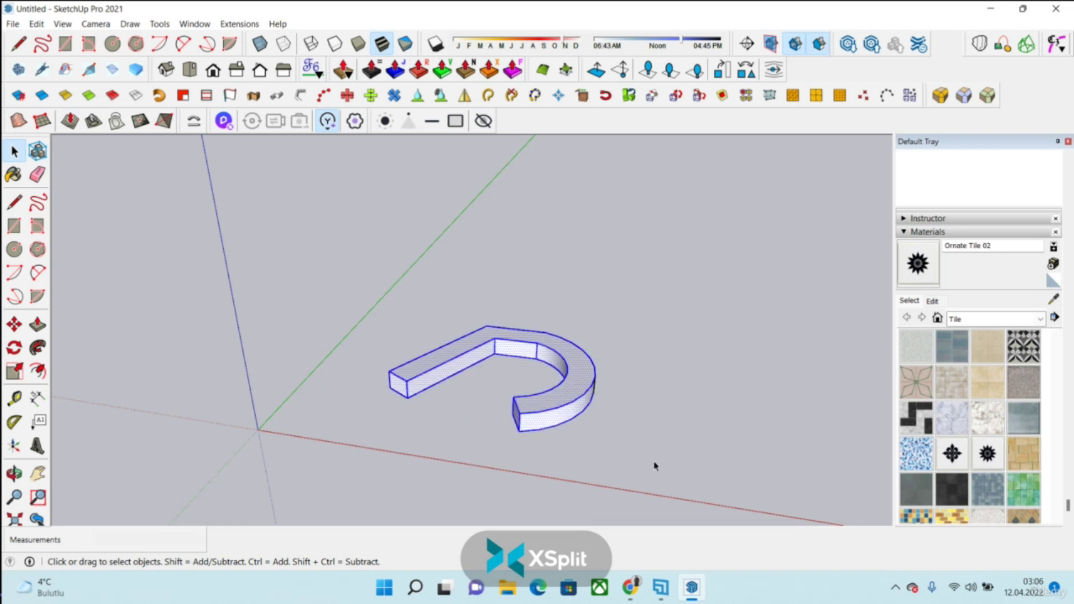
key("Delete")
- Draw a winding freehand curve across the ground plane, and undo it
mouse_move(235, 251)
middle_mouse_down()
mouse_move(353, 221)
mouse_move(301, 295)
mouse_move(492, 221)
middle_mouse_up()
mouse_move(568, 226)
left_mouse_down()
mouse_move(564, 175)
mouse_move(479, 186)
mouse_move(407, 171)
mouse_move(401, 157)
mouse_move(330, 165)
left_mouse_up()
mouse_move(348, 227)
middle_mouse_down()
mouse_move(380, 221)
mouse_move(391, 295)
mouse_move(287, 438)
middle_mouse_up()
left_click(14, 251)
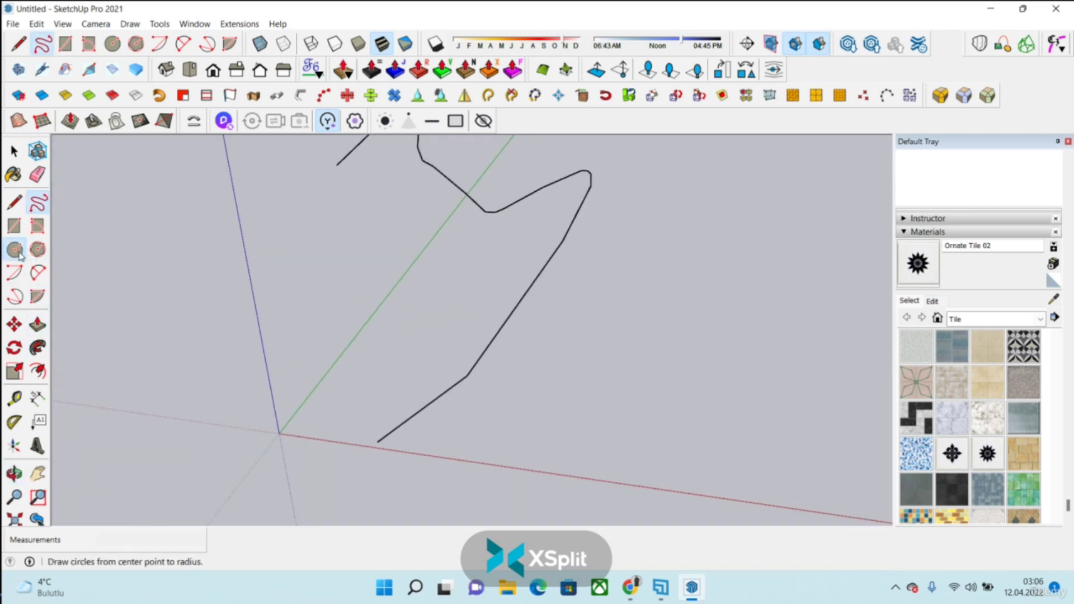
middle_click_drag(313, 392, 359, 266)
middle_click_drag(463, 254, 402, 272)
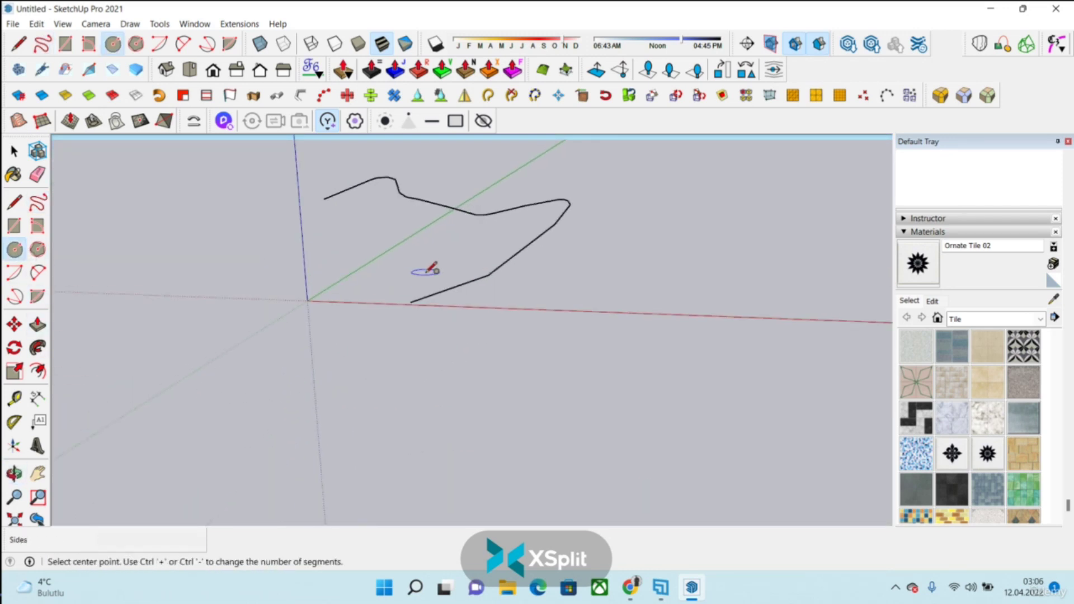
key("ctrl+z")
- Draw a wavy freehand stroke in a vertical plane near the red axis
left_click(38, 203)
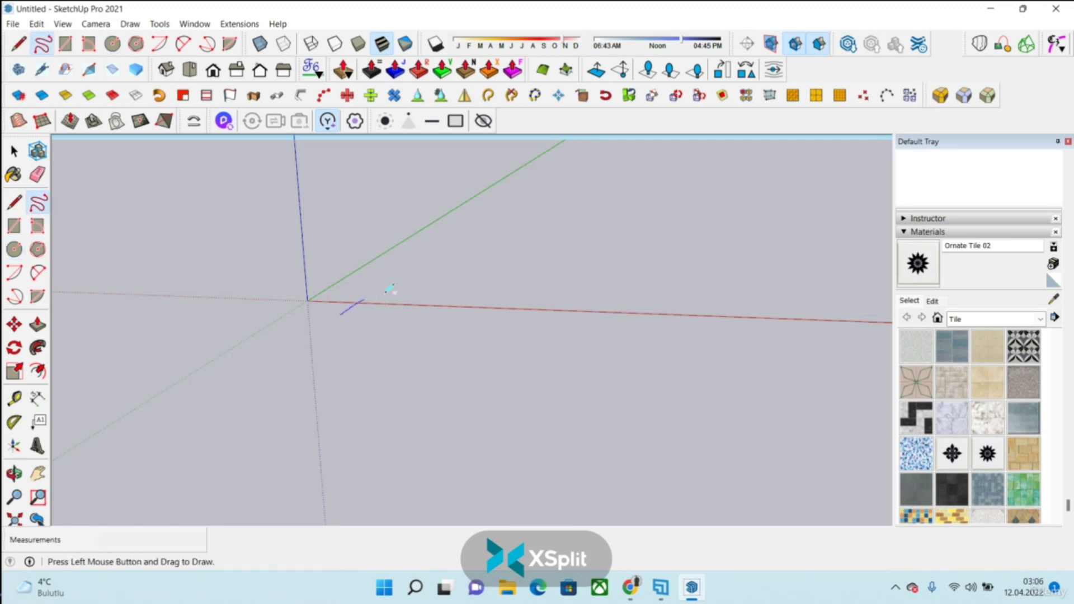
middle_click_drag(424, 272, 434, 235)
left_click_drag(495, 226, 496, 259)
key("Escape")
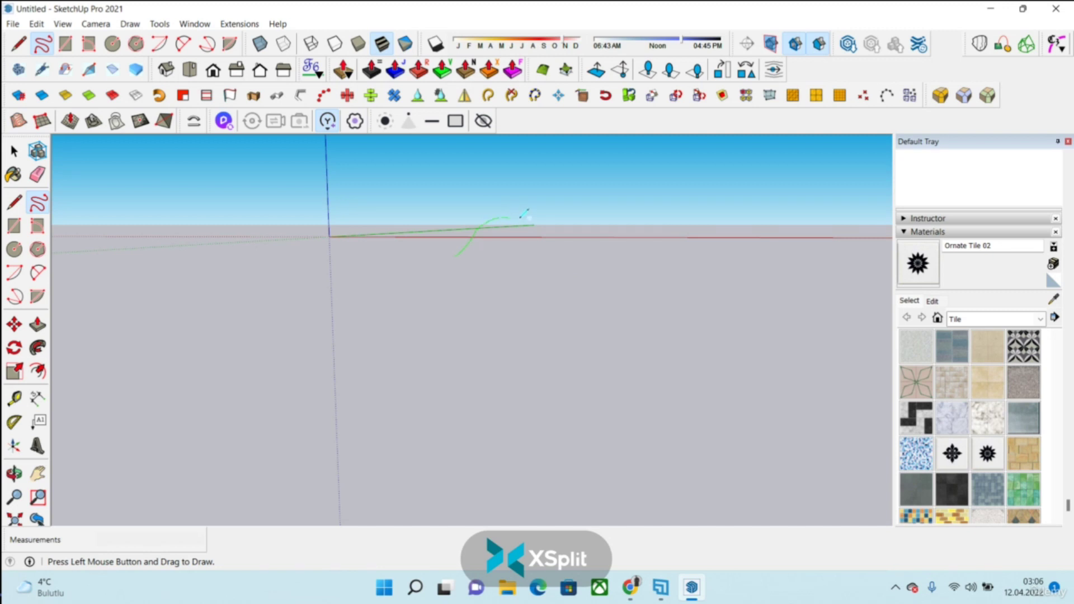
middle_click_drag(551, 231, 537, 264)
left_click_drag(537, 264, 551, 257)
mouse_move(548, 255)
middle_mouse_down()
mouse_move(448, 376)
mouse_move(379, 355)
mouse_move(532, 293)
middle_mouse_up()
- Extend the wavy freehand path with further freehand strokes in different planes beyond the red axis
left_click_drag(605, 320, 720, 327)
mouse_move(719, 327)
middle_mouse_down()
mouse_move(479, 333)
mouse_move(232, 360)
mouse_move(527, 491)
mouse_move(462, 316)
middle_mouse_up()
mouse_move(636, 308)
left_mouse_down()
mouse_move(765, 302)
mouse_move(523, 287)
mouse_move(457, 325)
left_mouse_up()
middle_click_drag(457, 325, 391, 343)
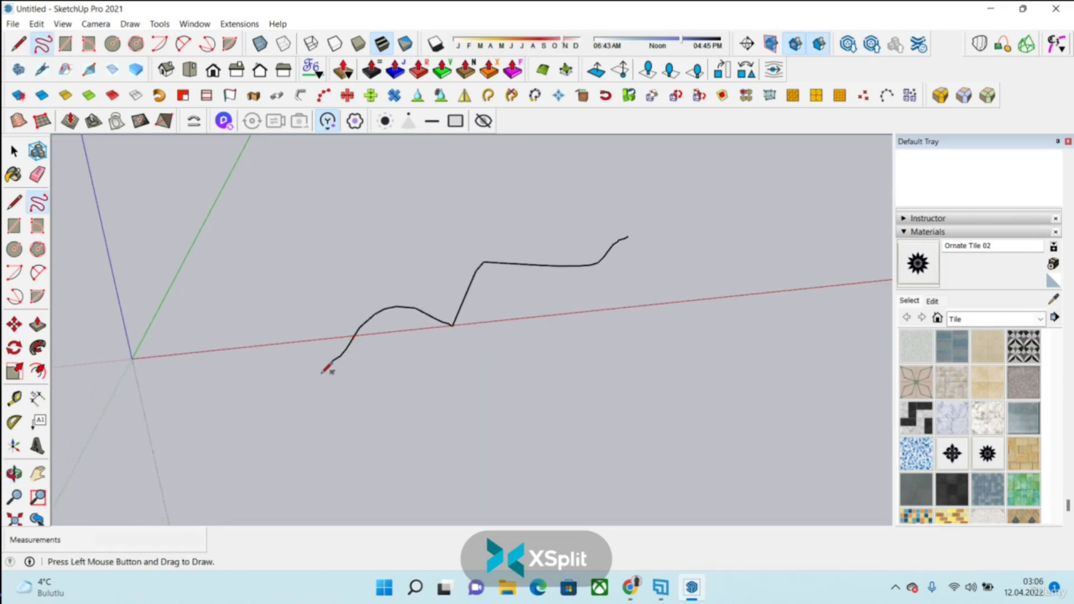
key("Escape")
mouse_move(436, 436)
middle_mouse_down()
mouse_move(132, 402)
mouse_move(409, 325)
middle_mouse_up()
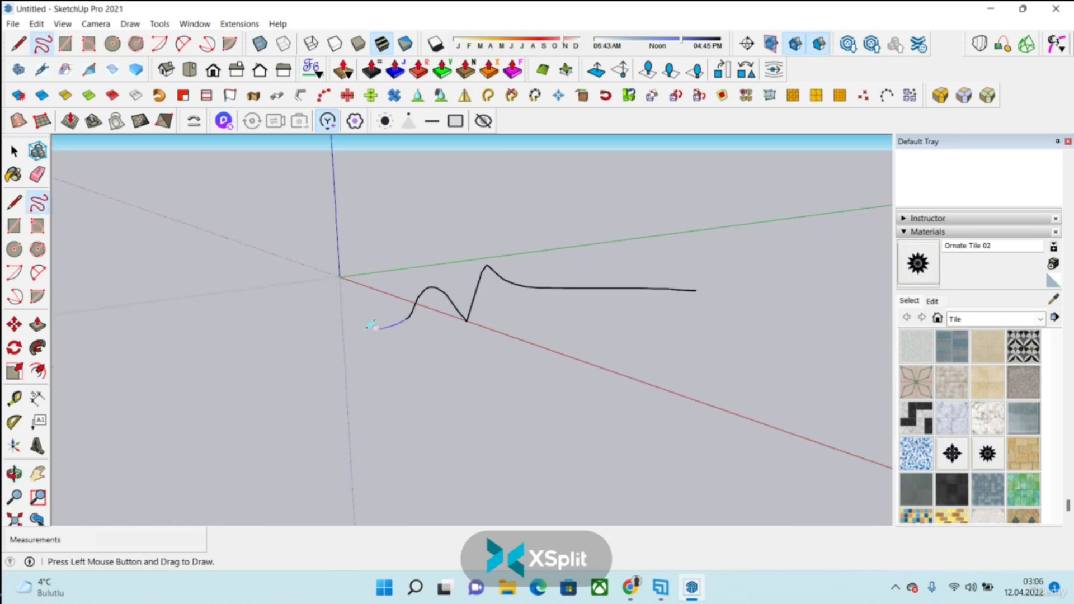
key("Escape")
key("Escape")
middle_click_drag(395, 313, 326, 277)
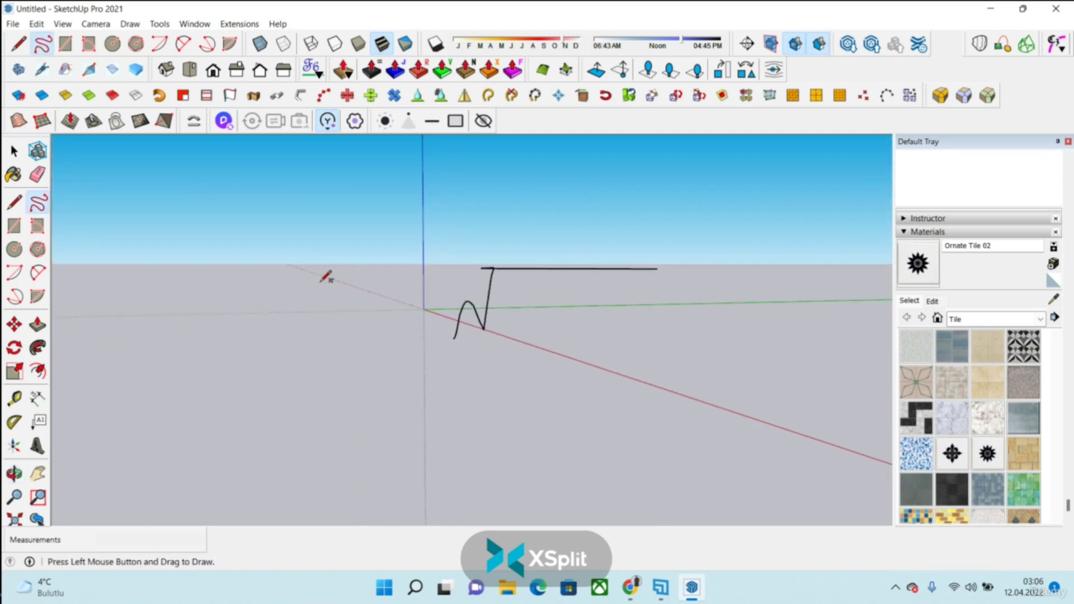
key("Escape")
left_click_drag(485, 324, 281, 317)
key("Escape")
mouse_move(379, 353)
middle_mouse_down()
mouse_move(196, 359)
mouse_move(270, 248)
middle_mouse_up()
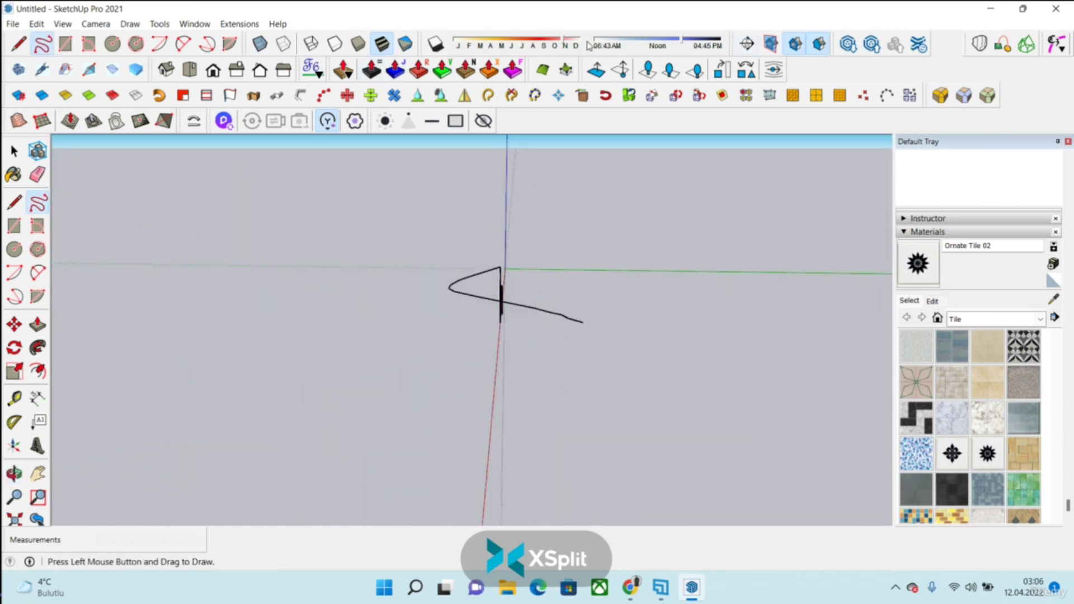
- In the front view, draw a curved freehand stroke running down below the red axis from the wavy path
left_click(213, 71)
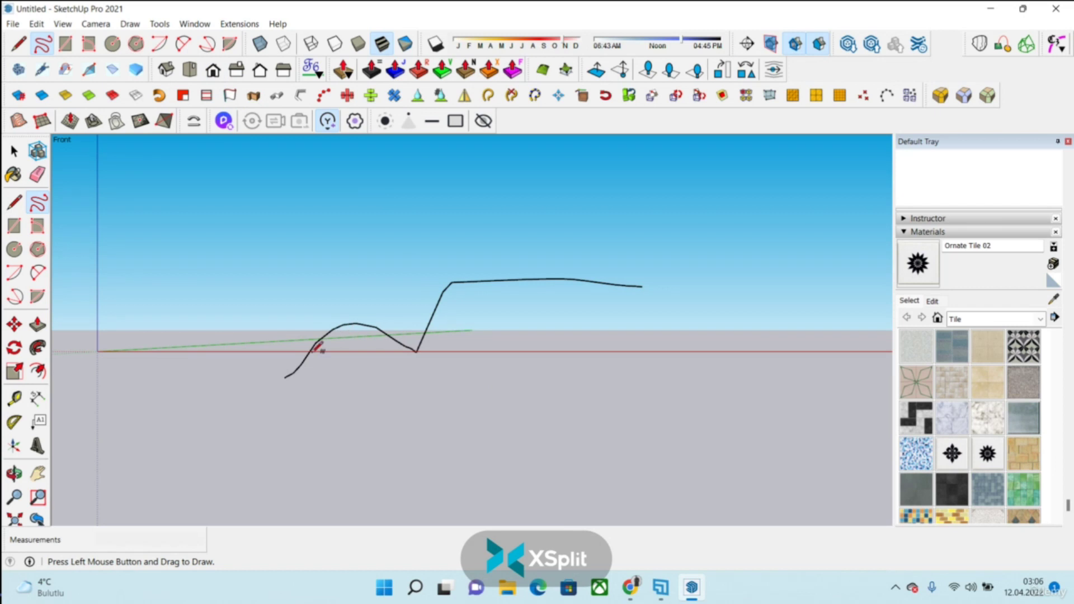
left_click_drag(432, 490, 503, 472)
mouse_move(444, 435)
middle_mouse_down()
mouse_move(335, 392)
mouse_move(211, 475)
mouse_move(310, 419)
mouse_move(537, 154)
middle_mouse_up()
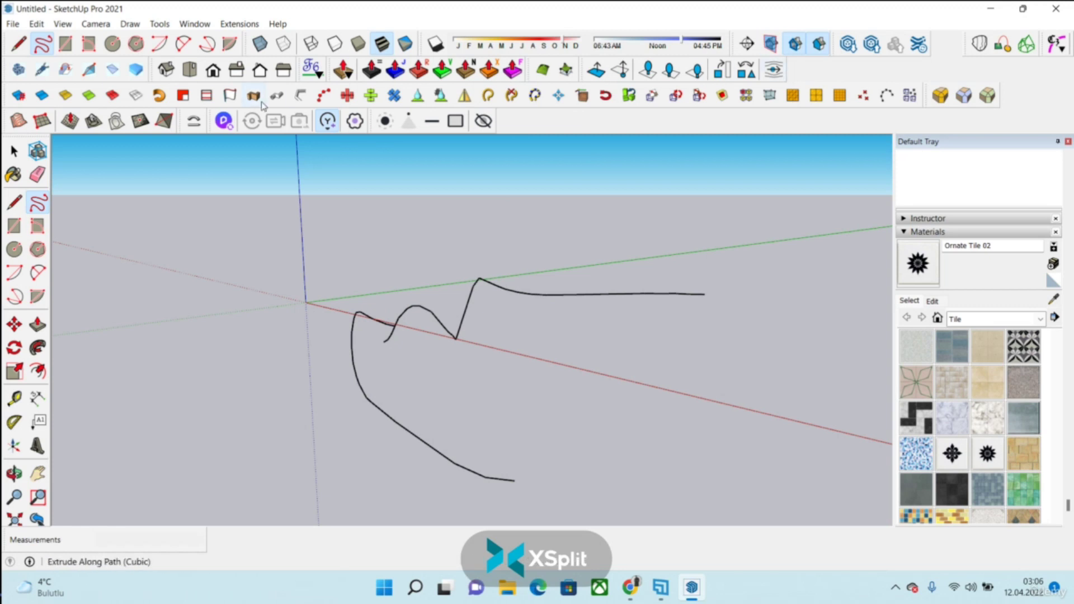
- In the left view, draw another freehand stroke branching off the lower part of the downward curve
left_click(284, 70)
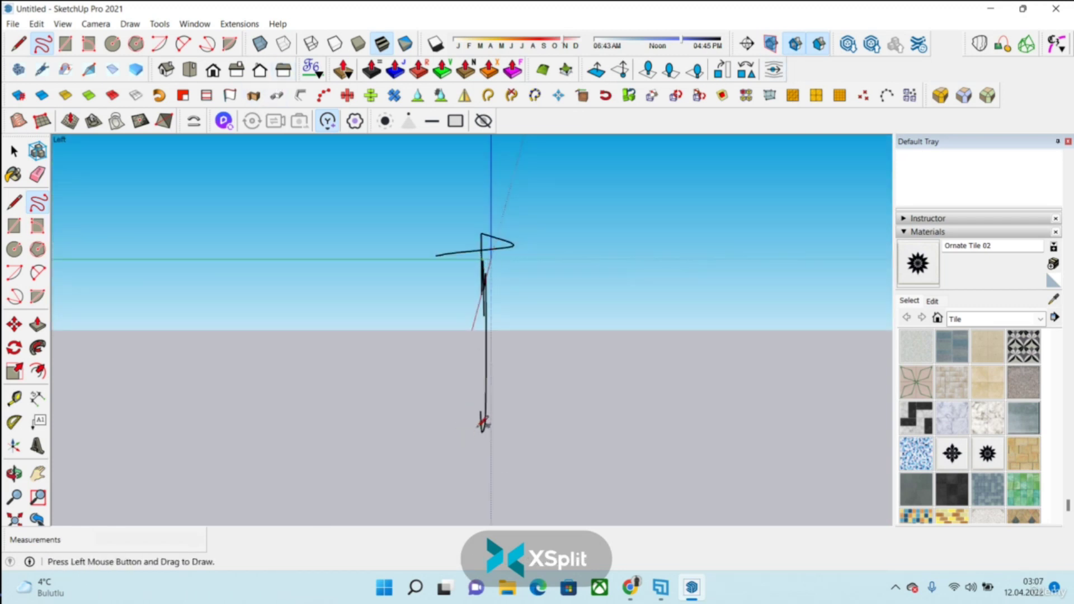
left_click_drag(608, 436, 575, 480)
mouse_move(575, 480)
middle_mouse_down()
mouse_move(377, 516)
mouse_move(216, 499)
mouse_move(297, 406)
mouse_move(237, 479)
mouse_move(364, 403)
mouse_move(439, 379)
mouse_move(455, 359)
mouse_move(372, 331)
middle_mouse_up()
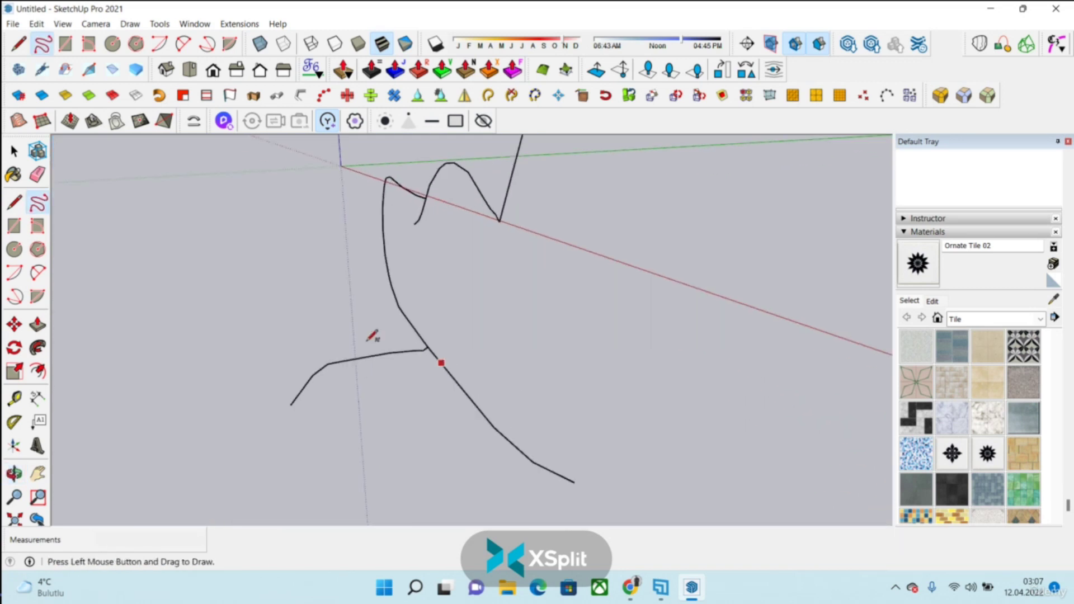
- Erase the loose tail of the downward curve beyond the point where the new stroke branches off
left_click(37, 174)
left_click(468, 427)
mouse_move(472, 423)
middle_mouse_down()
mouse_move(461, 333)
mouse_move(712, 355)
mouse_move(666, 354)
mouse_move(417, 273)
mouse_move(492, 331)
mouse_move(516, 372)
mouse_move(549, 377)
mouse_move(336, 389)
middle_mouse_up()
mouse_move(425, 324)
middle_mouse_down()
mouse_move(478, 331)
mouse_move(390, 342)
mouse_move(79, 312)
middle_mouse_up()
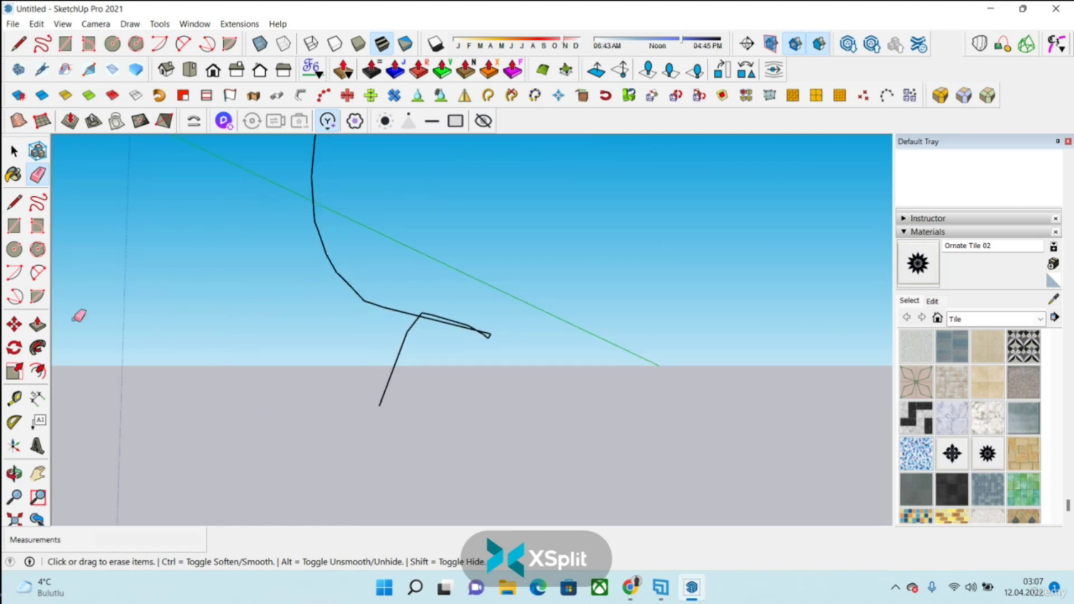
- Draw a hexagon centred on the free lower end of the freehand path, perpendicular to the red axis
left_click(38, 249)
middle_click_drag(381, 402, 393, 395)
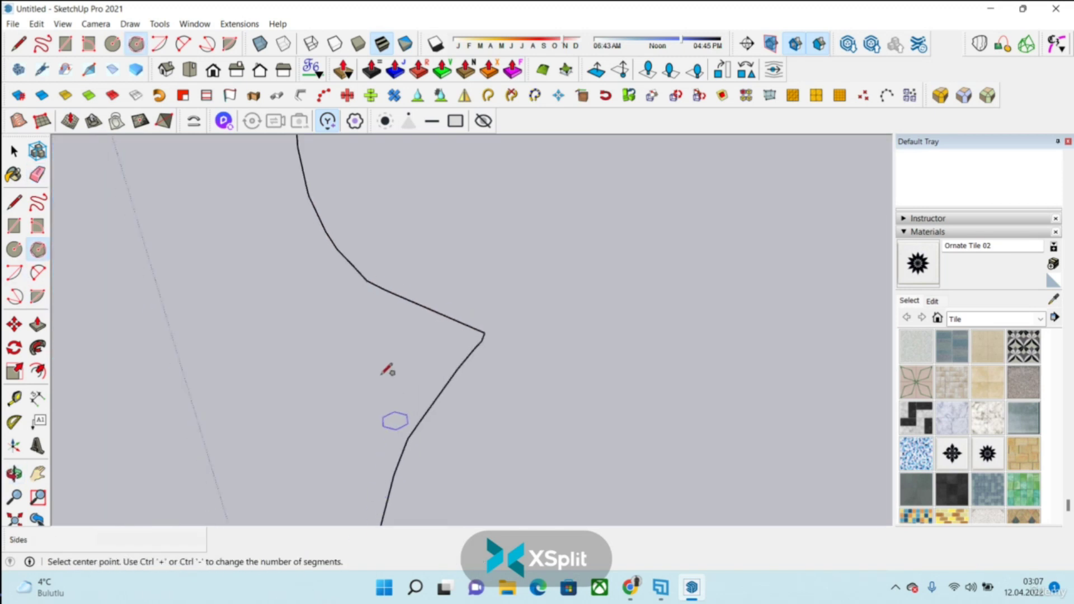
scroll(389, 389, "down", 2)
scroll(378, 417, "up", 3)
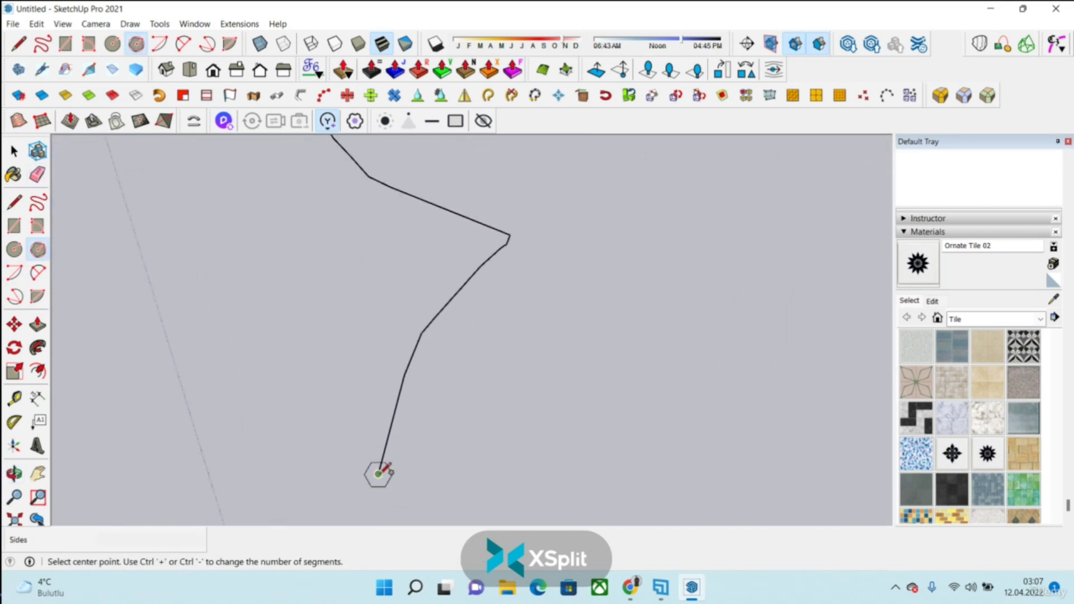
left_click(379, 474)
left_click(413, 465)
middle_click_drag(413, 465, 316, 351)
left_click(288, 361)
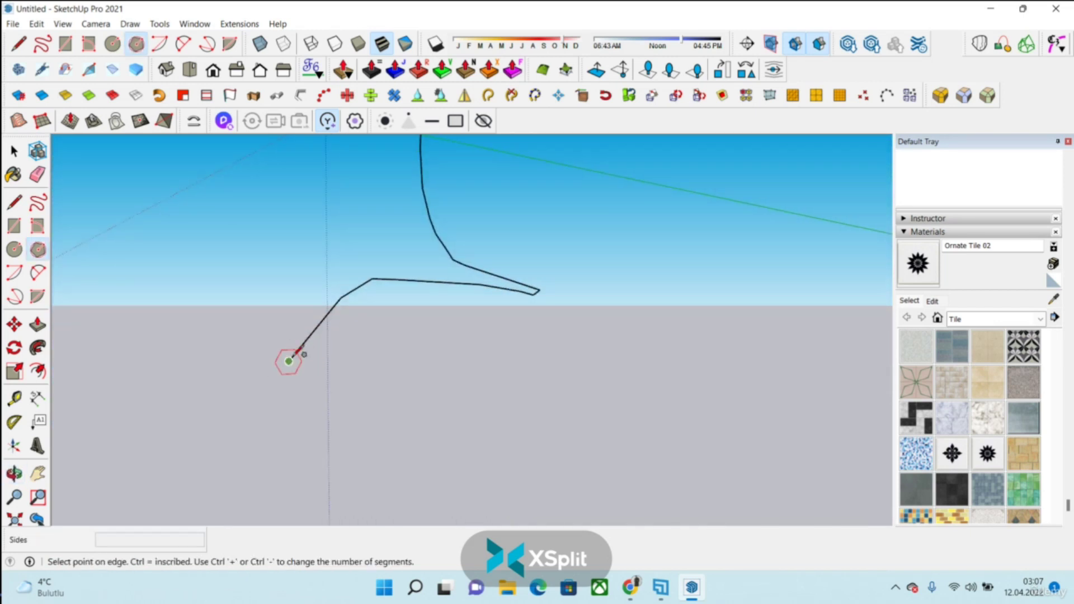
left_click(316, 378)
- Try to sweep the hexagon along the freehand path with Follow Me, and undo it together with the hexagon
scroll(307, 398, "down", 1)
key("f")
middle_click_drag(307, 398, 197, 439)
left_click(38, 347)
left_click_drag(411, 454, 413, 413)
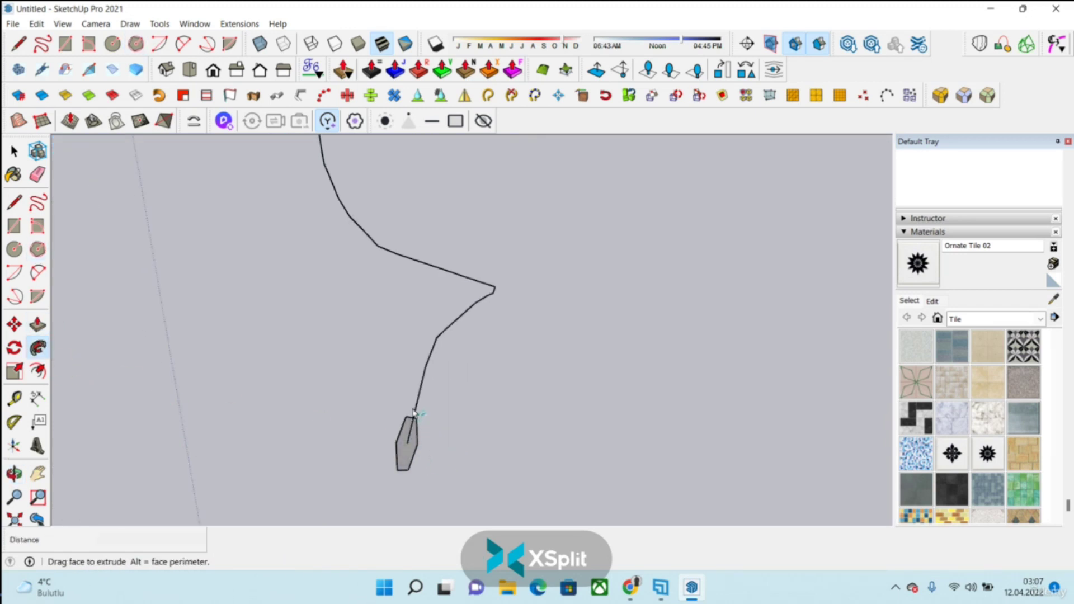
left_click_drag(434, 354, 435, 393)
mouse_move(434, 393)
middle_mouse_down()
mouse_move(408, 412)
mouse_move(435, 384)
middle_mouse_up()
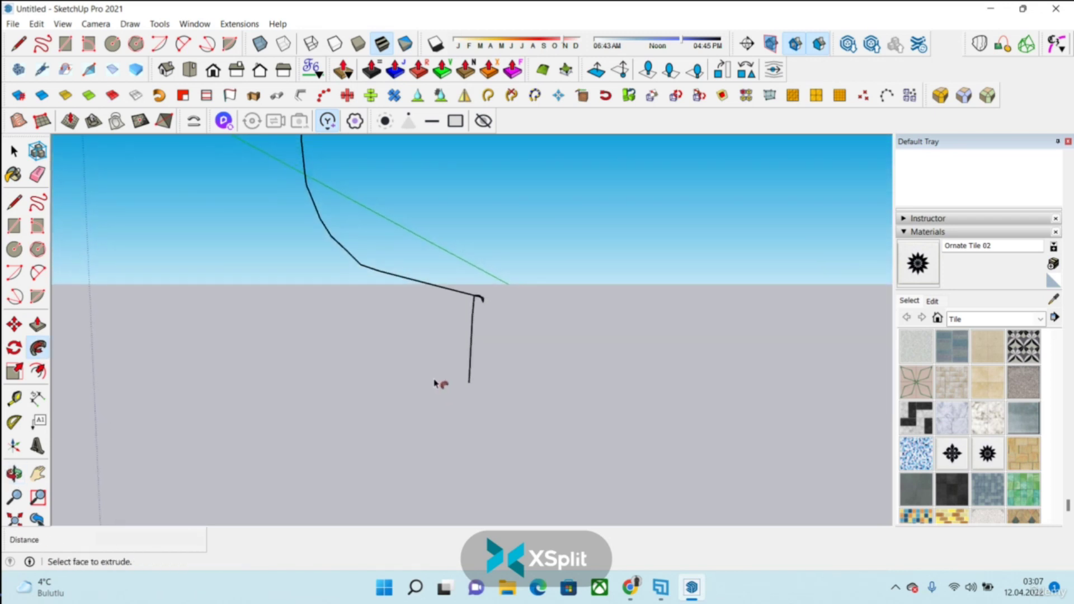
- Draw a new six-sided polygon centred on the path's lower end, perpendicular to the green axis
left_click(38, 249)
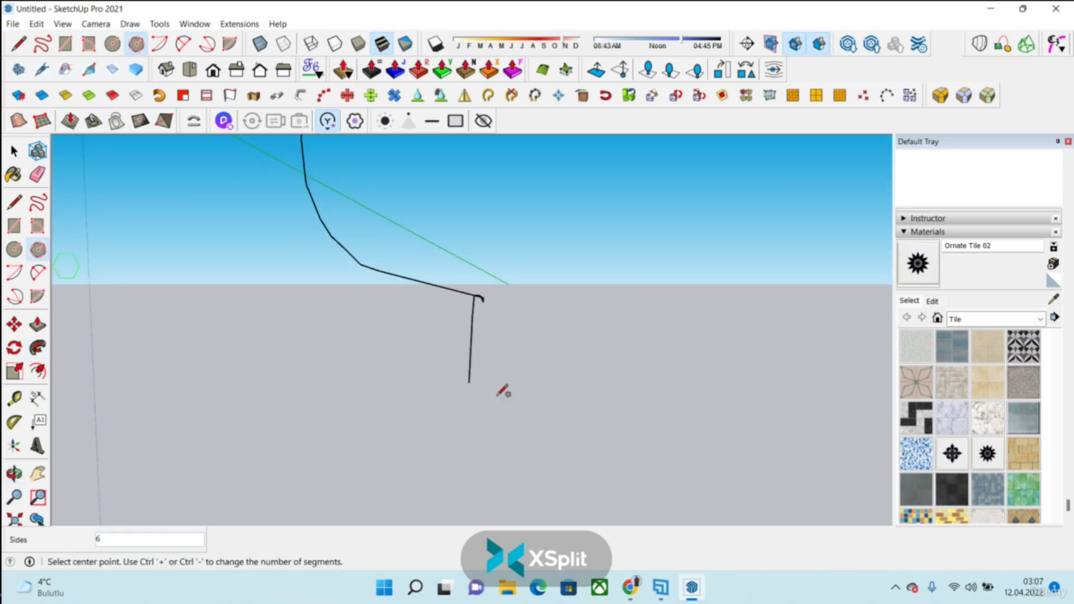
left_click(469, 383)
left_click(493, 376)
mouse_move(492, 376)
middle_mouse_down()
mouse_move(383, 510)
mouse_move(215, 453)
middle_mouse_up()
- Sweep the hexagon along the whole winding freehand path with Follow Me
left_click(38, 348)
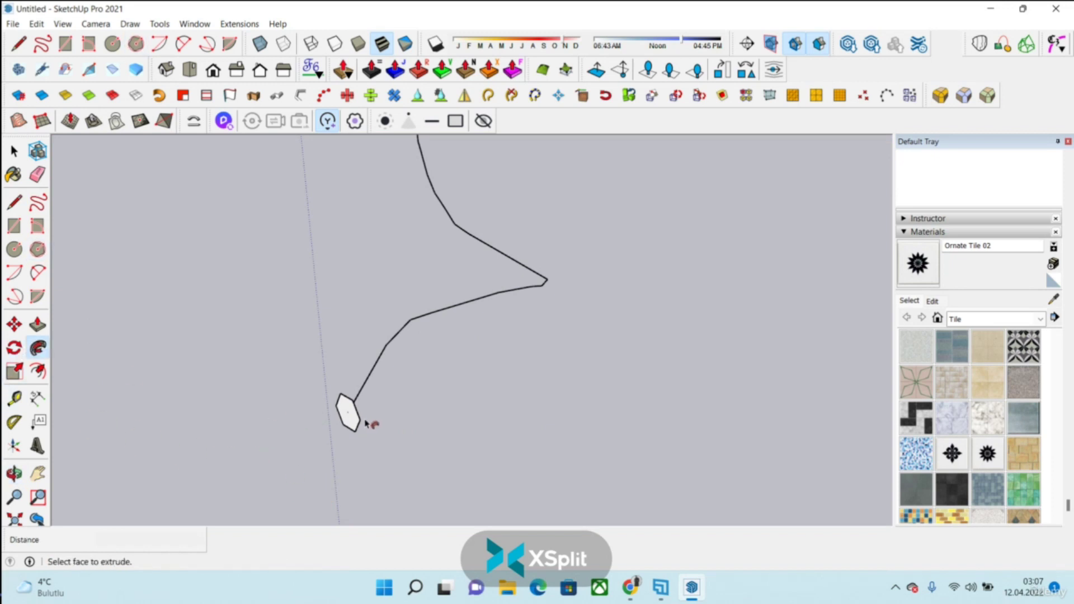
left_click_drag(356, 414, 465, 145)
scroll(430, 168, "down", 3)
scroll(428, 193, "down", 2)
middle_click_drag(488, 152, 511, 196, "shift")
left_click_drag(511, 196, 596, 222)
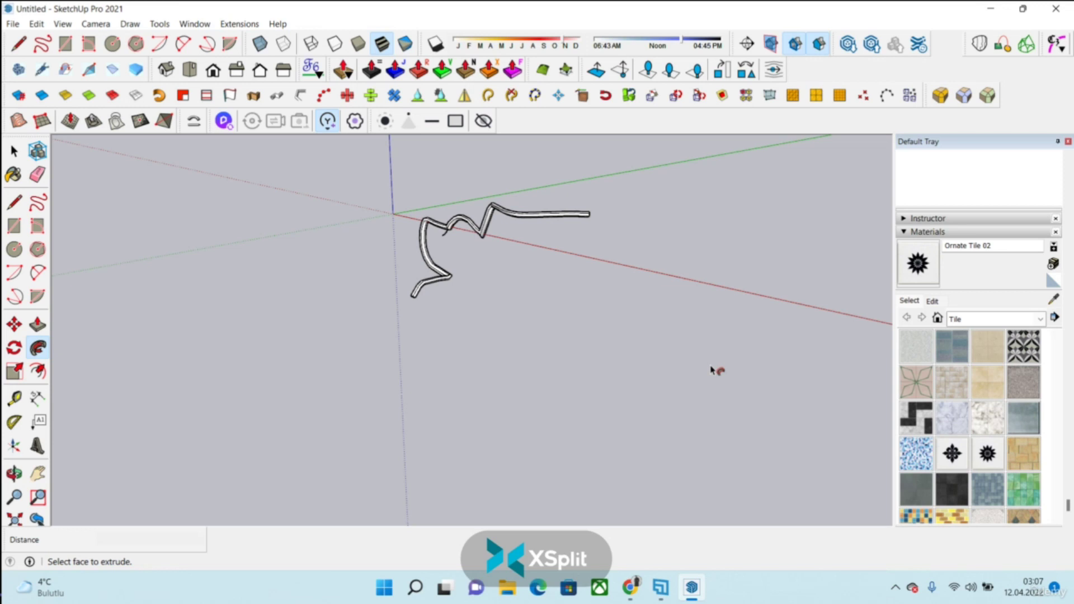
scroll(525, 193, "up", 3)
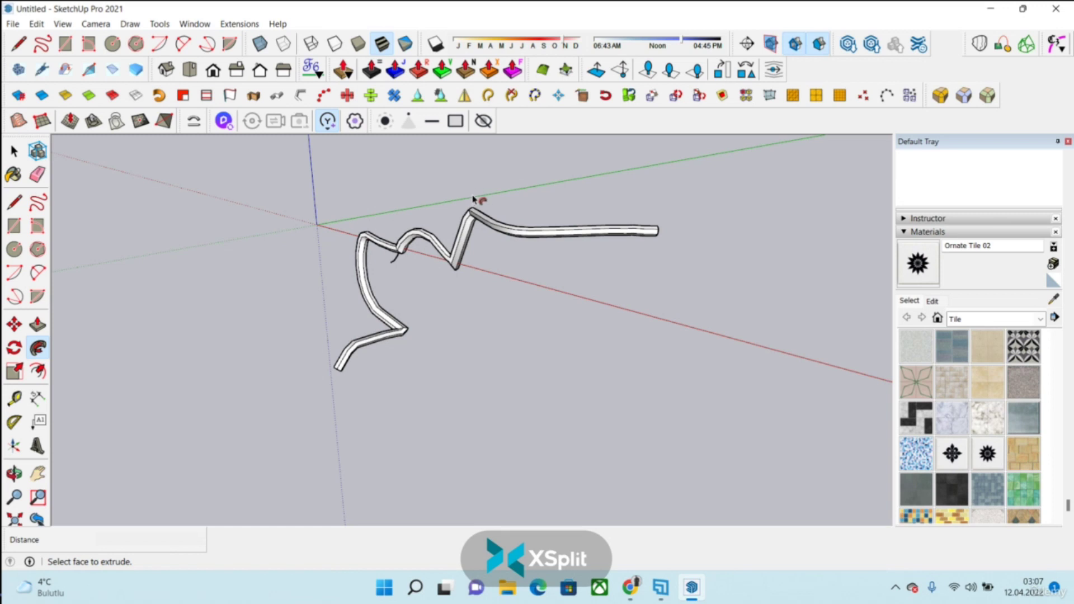
- Undo the full sweep and sweep the hexagon into the short stub where the freehand curves cross
key("ctrl+z")
scroll(396, 260, "up", 5)
scroll(414, 268, "down", 4)
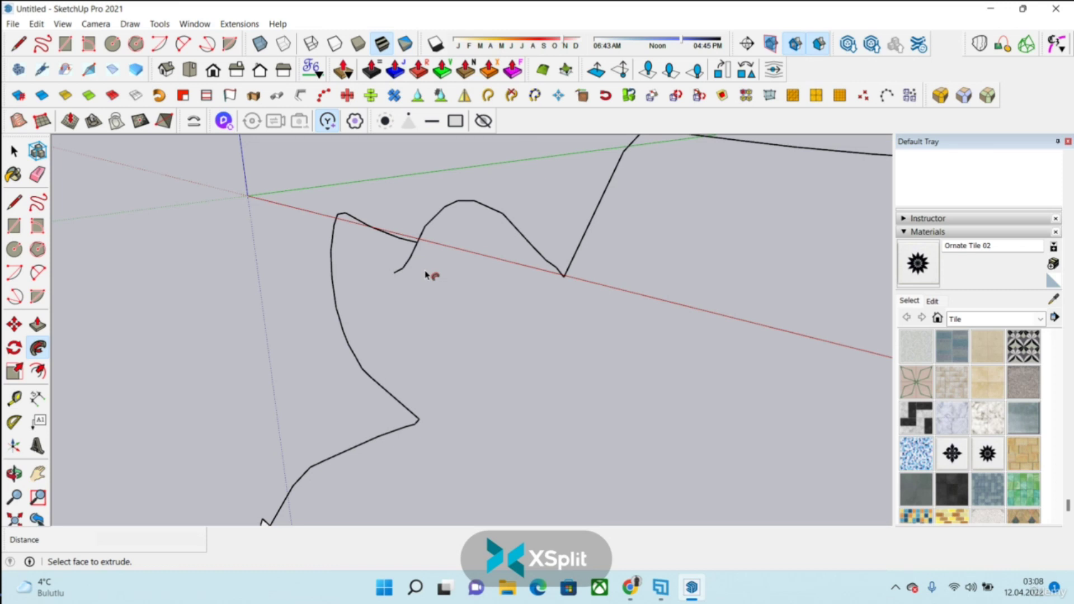
mouse_move(426, 276)
middle_mouse_down()
mouse_move(319, 451)
mouse_move(316, 475)
mouse_move(326, 456)
middle_mouse_up()
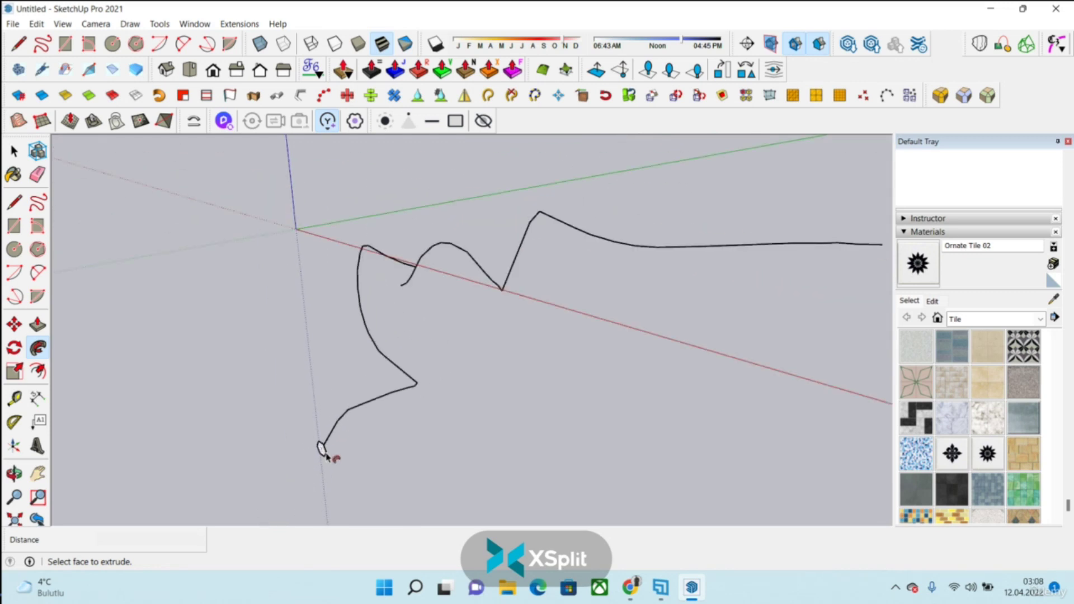
left_click_drag(321, 451, 415, 268)
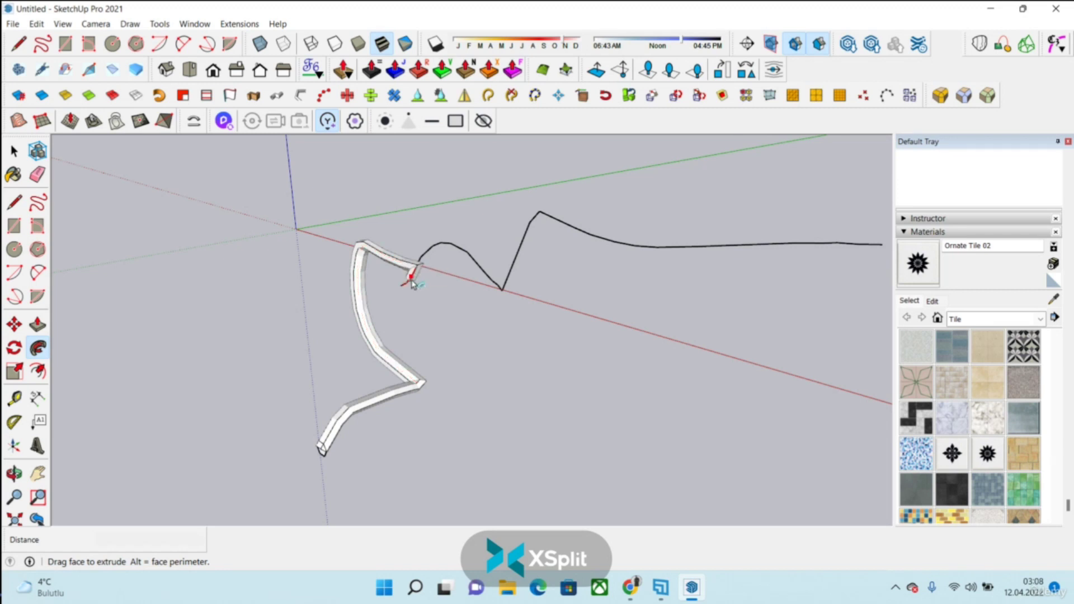
left_click(405, 286)
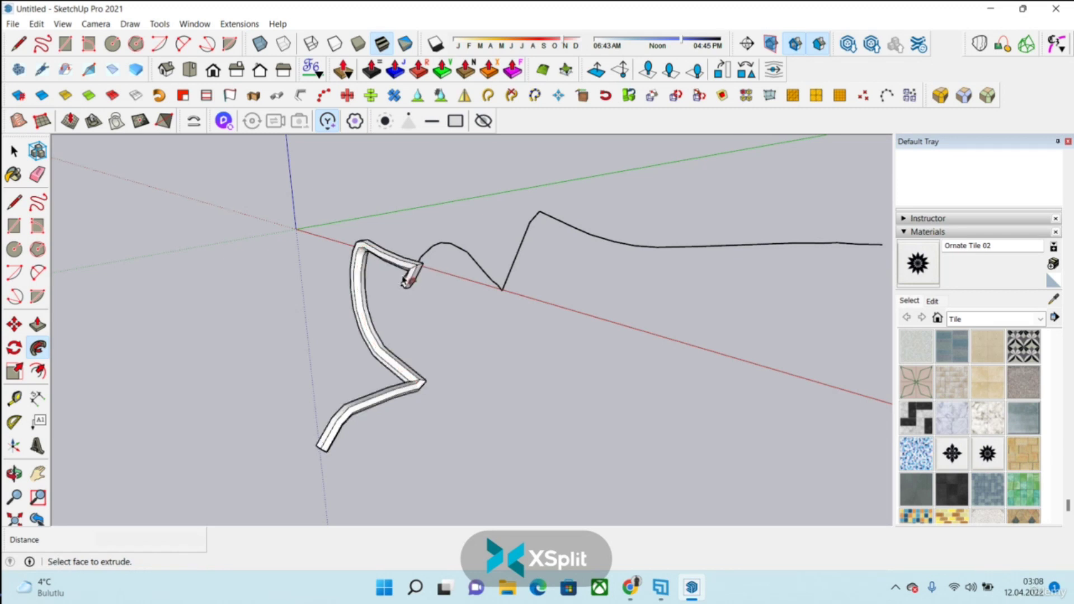
- Examine the swept solid's end at the curve junction, and undo the sweep
scroll(412, 277, "up", 3)
middle_click_drag(416, 280, 502, 278)
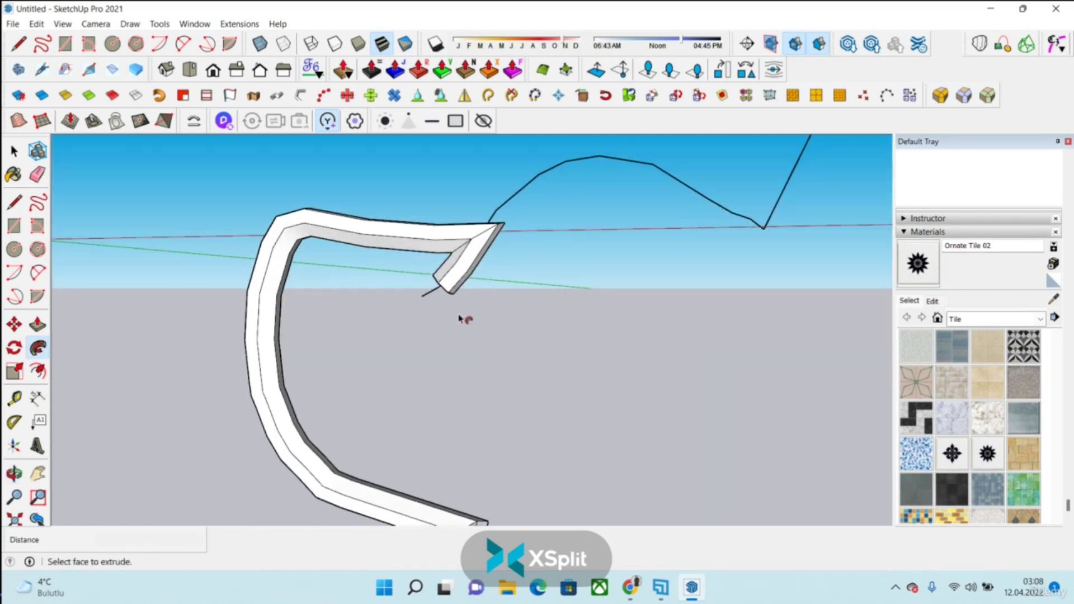
middle_click_drag(439, 300, 491, 291)
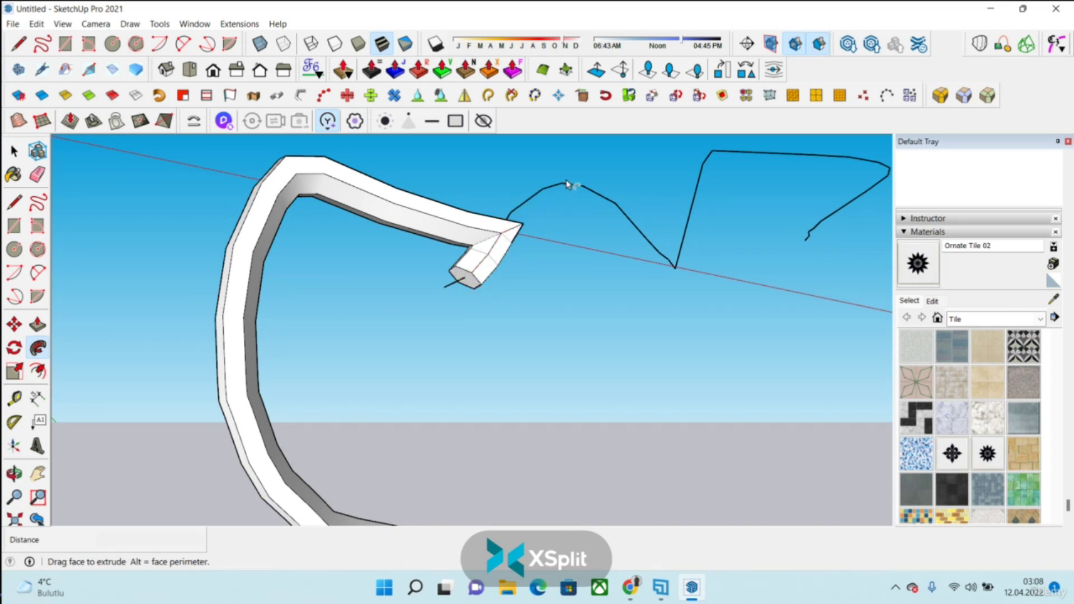
key("Escape")
scroll(502, 260, "up", 5)
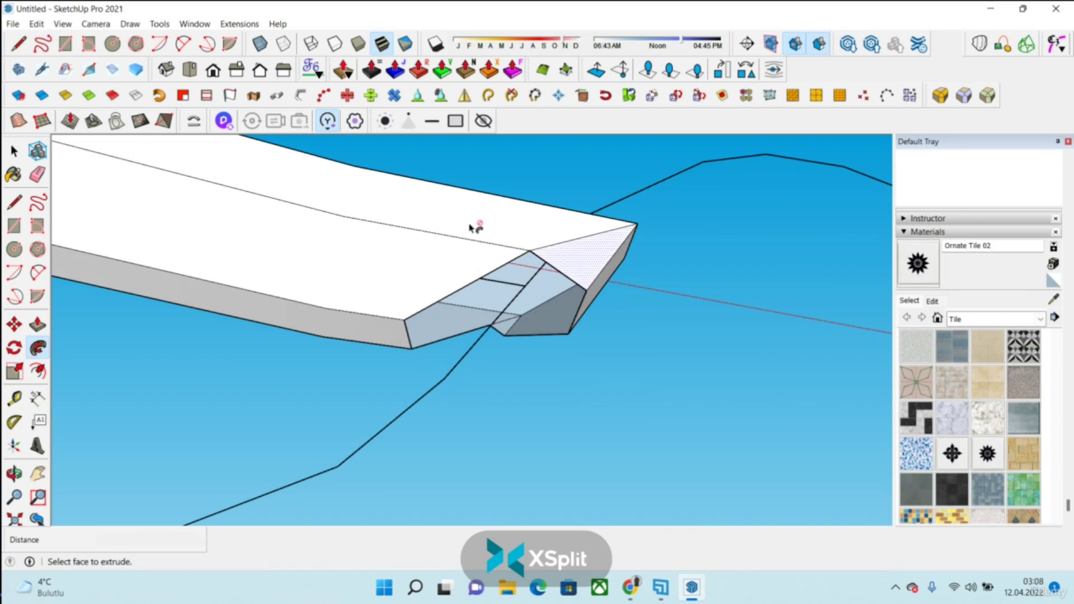
scroll(393, 341, "down", 4)
scroll(386, 419, "up", 2)
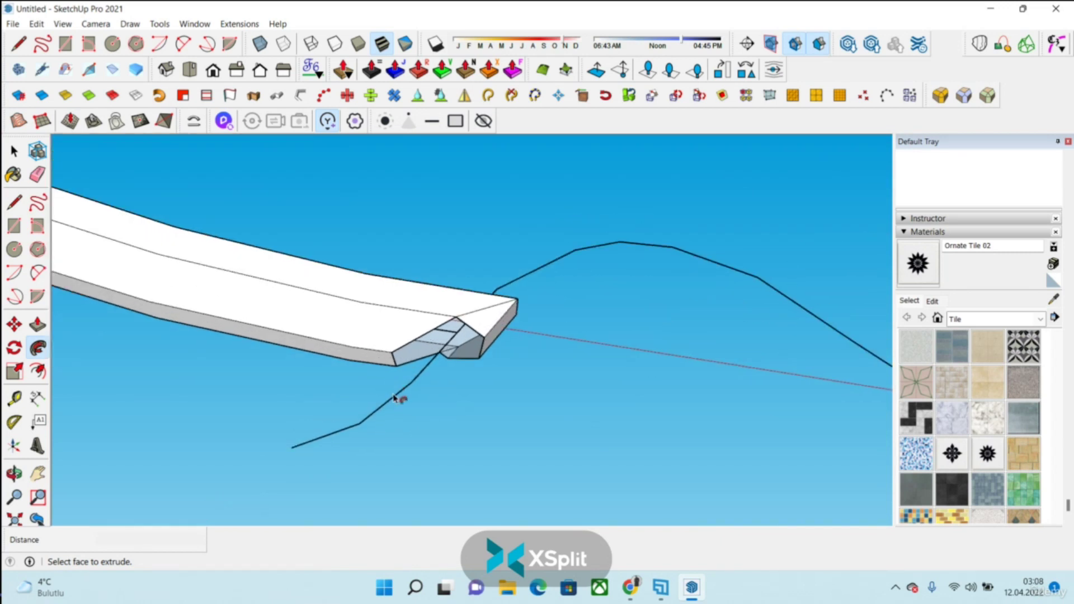
scroll(396, 417, "up", 8)
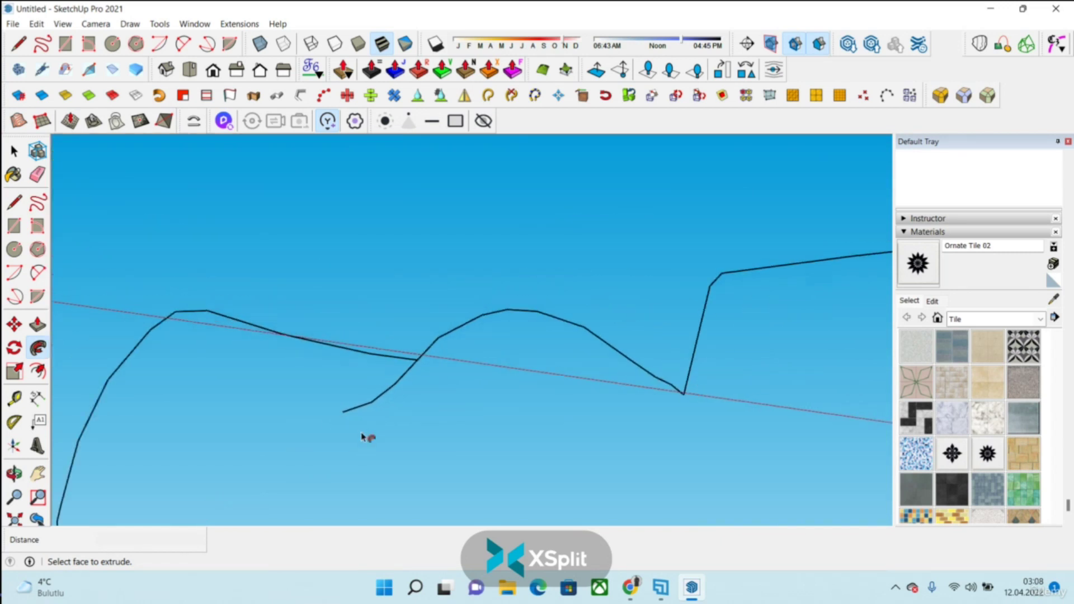
- Erase the short leftover stub of the wavy curve that extends past the junction near the red axis
key("e")
left_click_drag(456, 436, 362, 373)
scroll(392, 459, "down", 4)
mouse_move(411, 453)
middle_mouse_down()
mouse_move(441, 427)
mouse_move(400, 437)
middle_mouse_up()
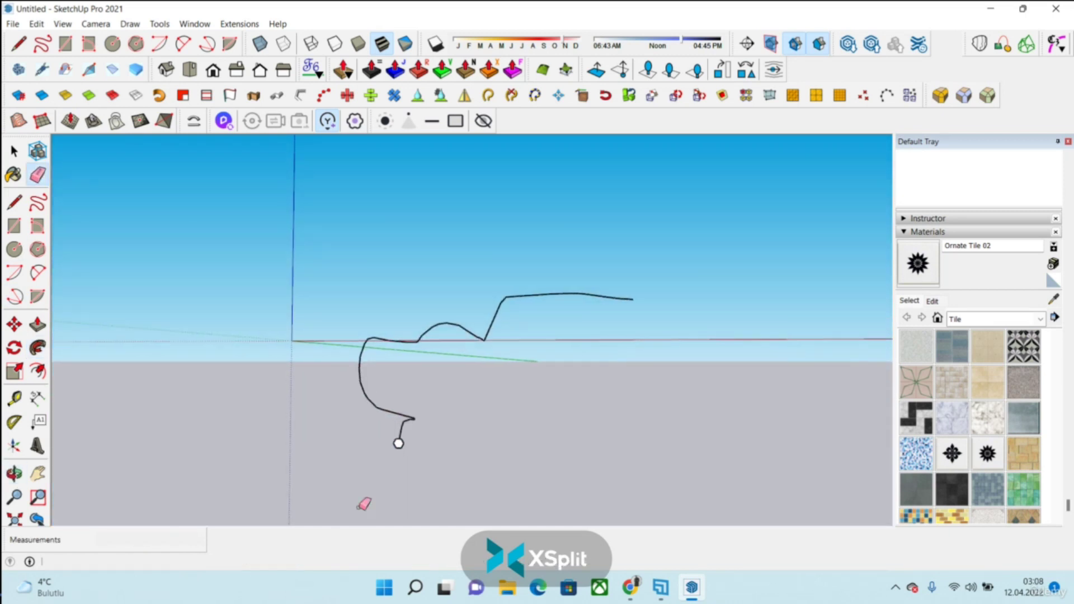
- Select the whole freehand path together with the hexagon and delete them
key("space")
mouse_move(297, 216)
left_mouse_down()
mouse_move(594, 498)
mouse_move(704, 480)
left_mouse_up()
key("Delete")
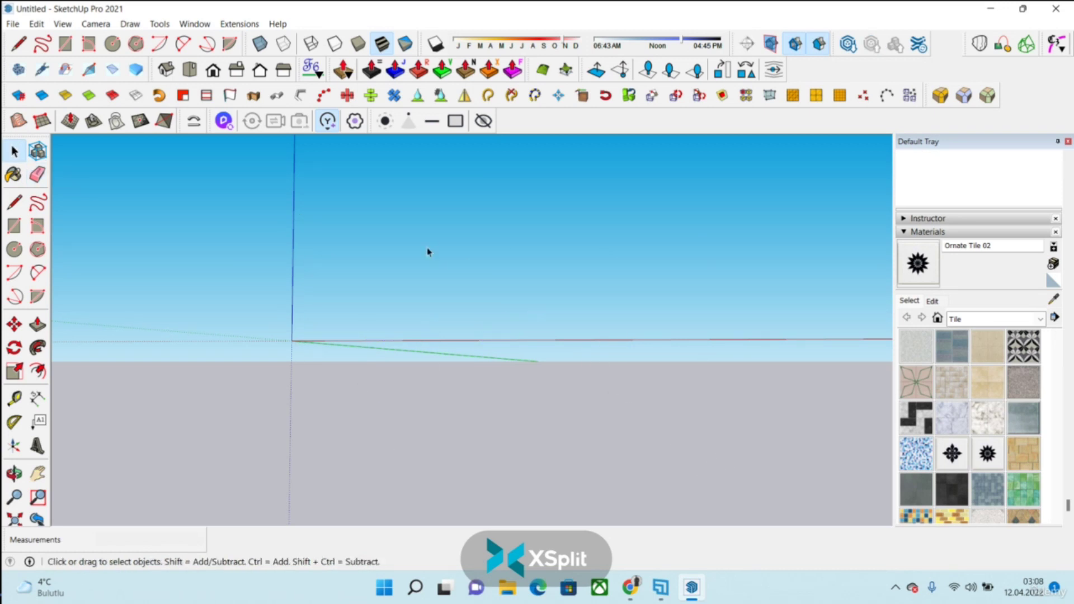
- Draw a circle on the ground plane and, beside it, a hexagon with an inscribed radius of about 2.17 m
left_click(159, 25)
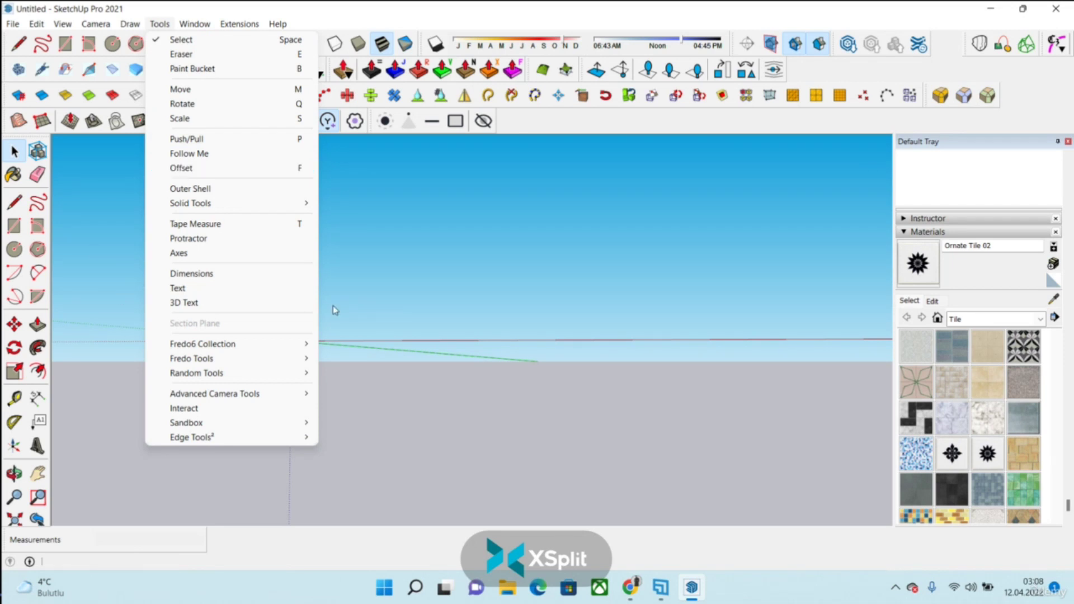
middle_click_drag(526, 305, 561, 269)
scroll(562, 269, "up", 3)
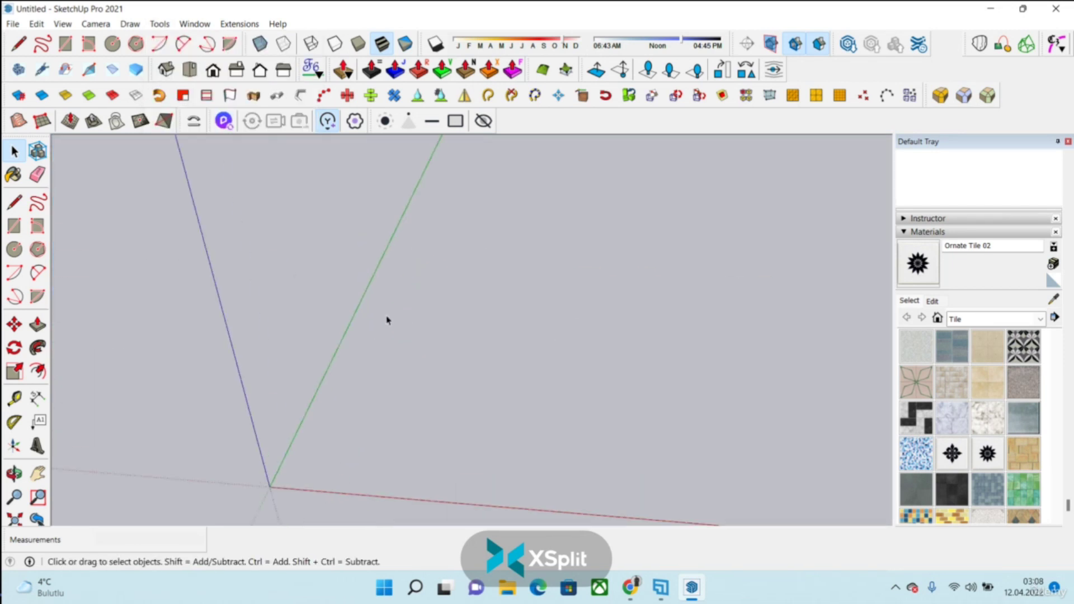
left_click(15, 249)
left_click(486, 404)
left_click(38, 249)
left_click(585, 396)
left_click(634, 399)
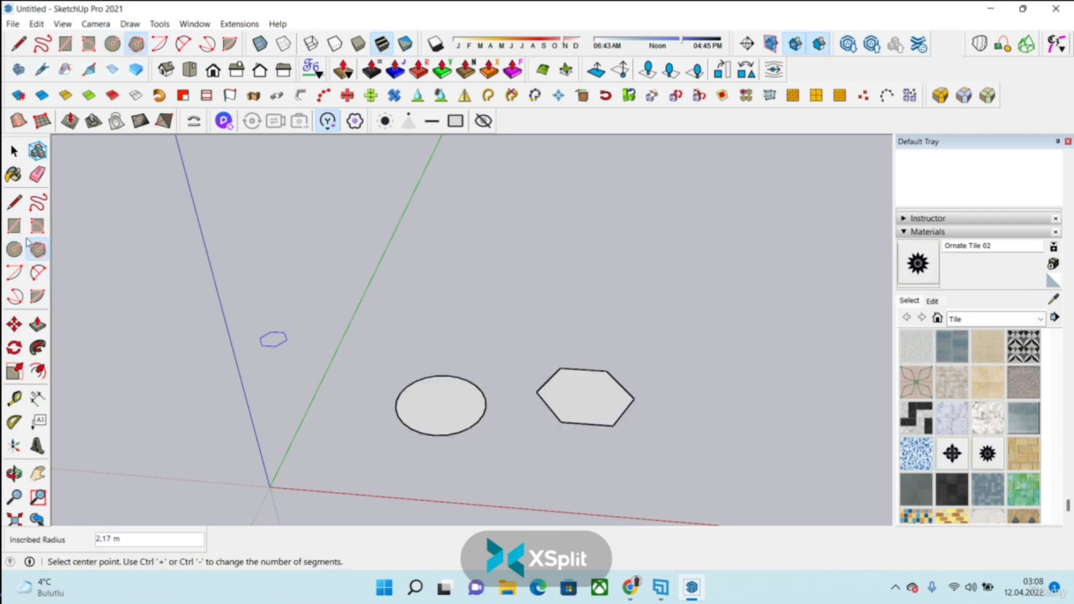
- Draw a small rectangle behind the circle and a larger one about 9.33 m by 6.43 m beside it
left_click(15, 226)
left_click(479, 267)
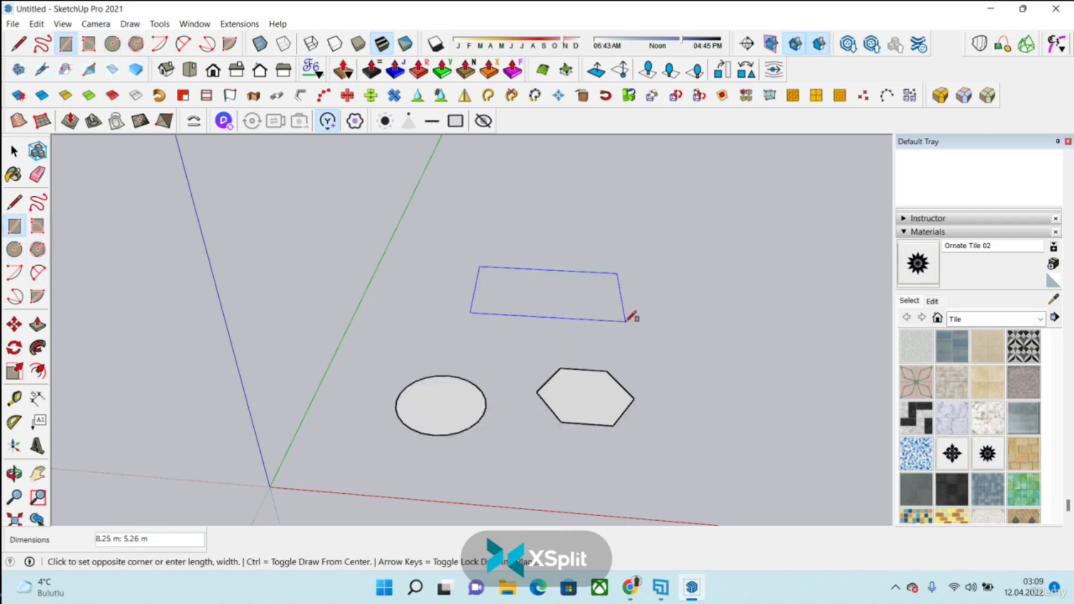
left_click(536, 320)
left_click(838, 349)
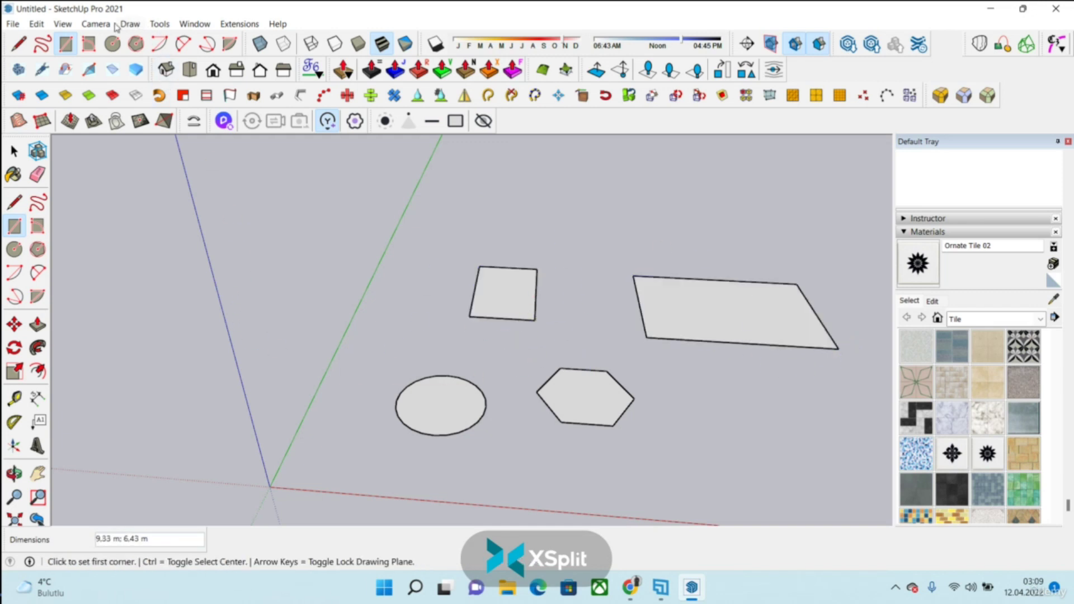
- Try the Offset tool on the circle's edge and on the hexagon's edge
left_click(159, 24)
left_click(190, 170)
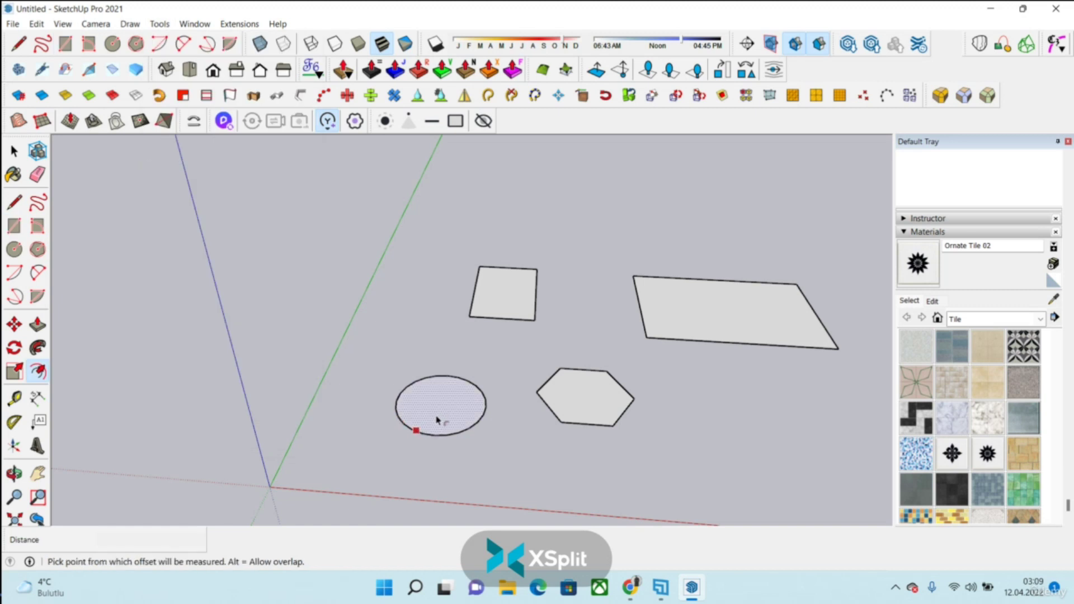
left_click(469, 430)
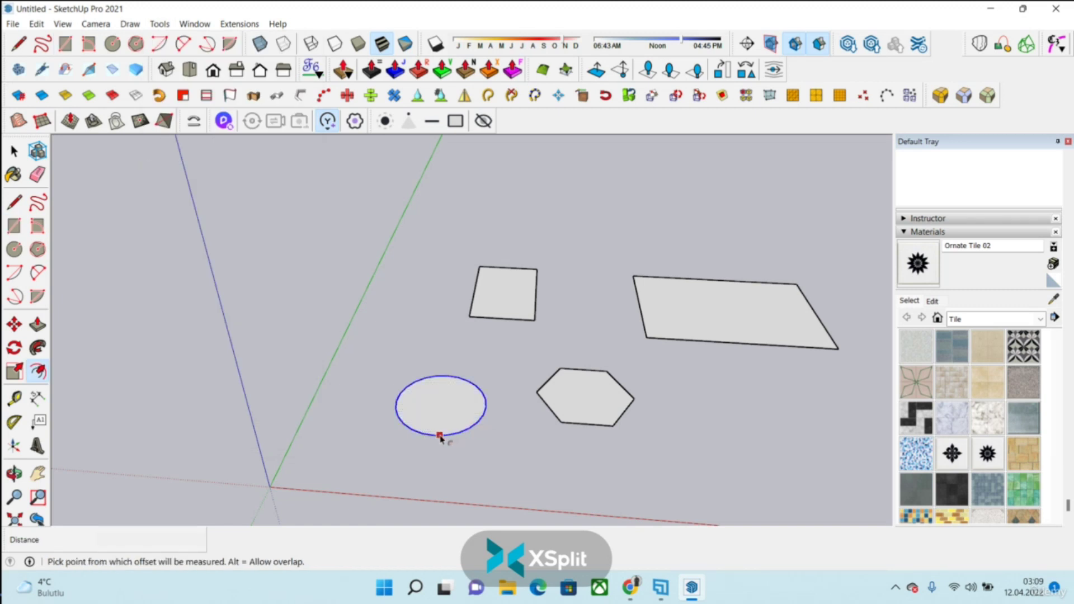
key("Escape")
left_click(582, 427)
key("Escape")
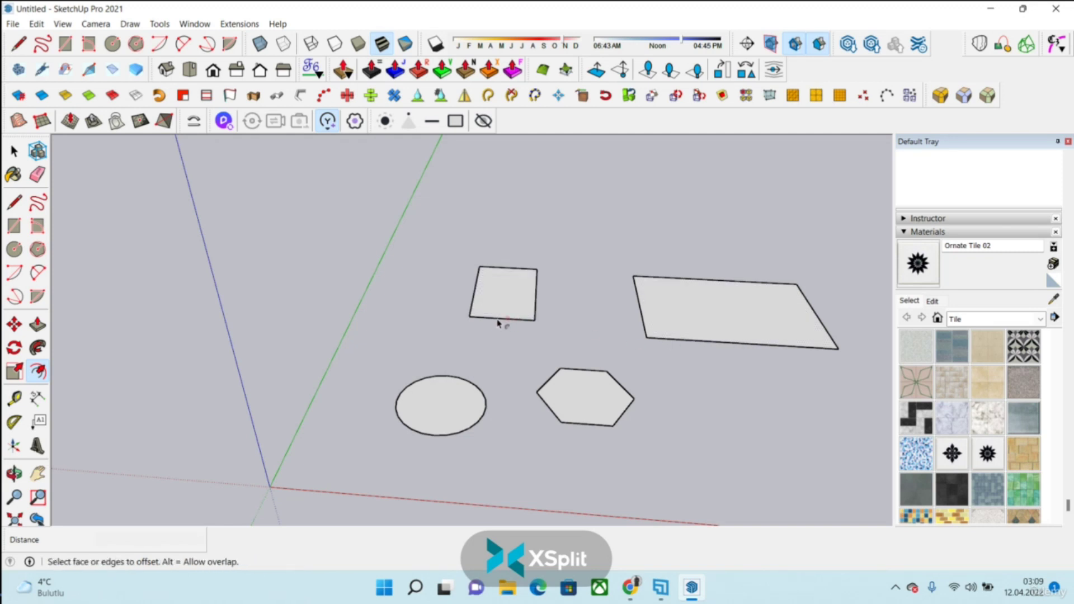
- Offset the circle's edge outward by 0.5 m
scroll(501, 325, "up", 5)
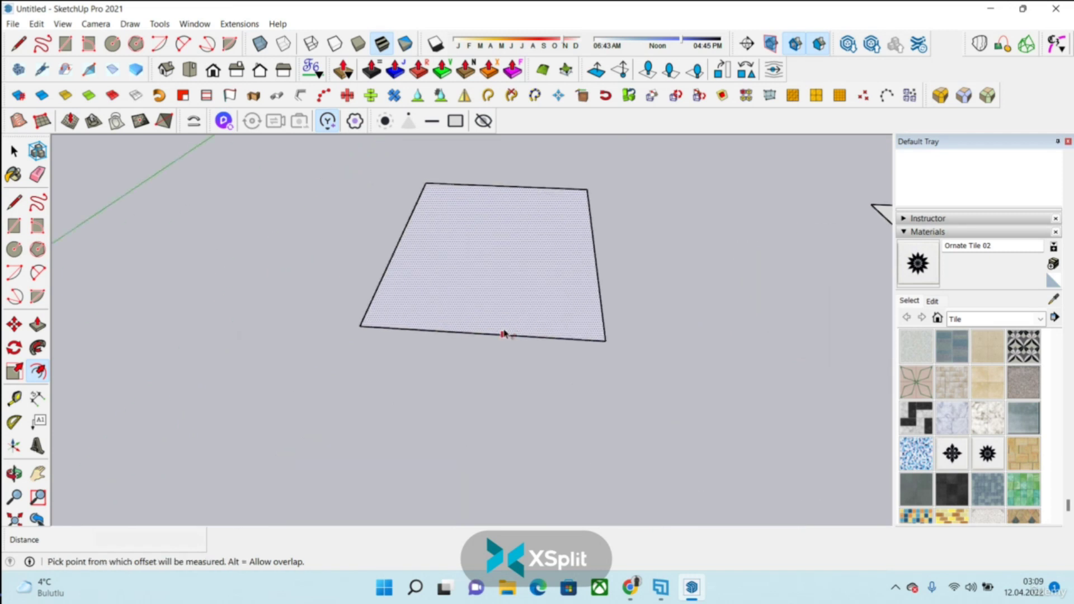
scroll(503, 334, "down", 5)
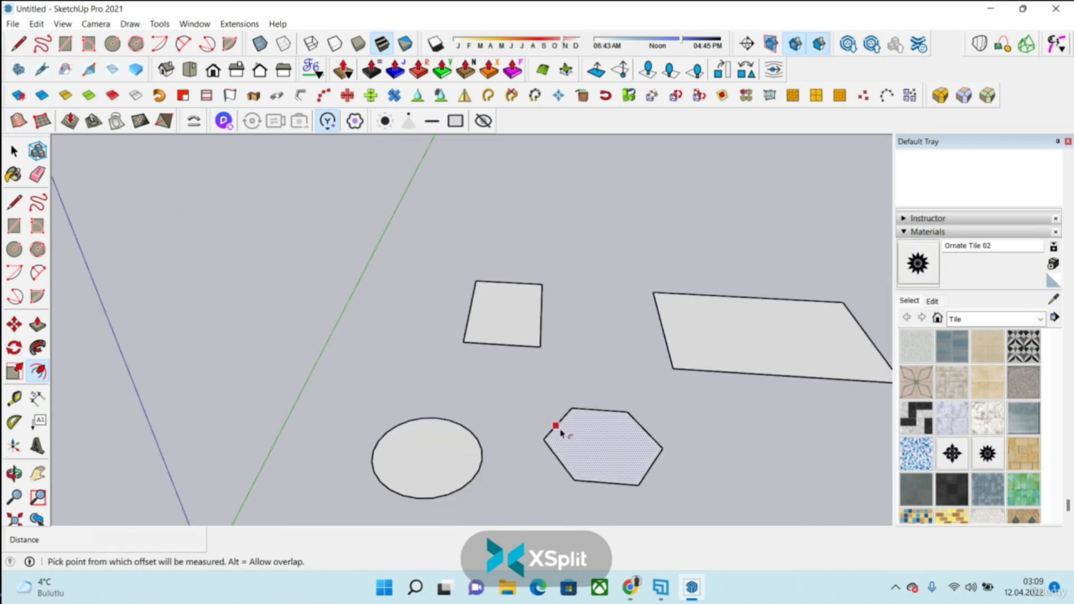
left_click(465, 489)
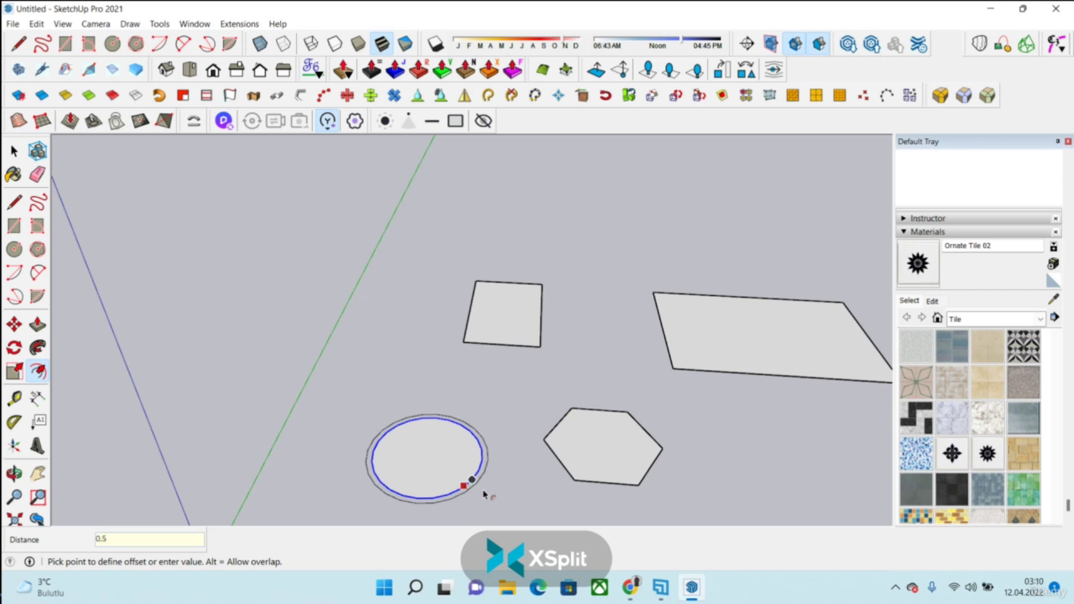
left_click(484, 494)
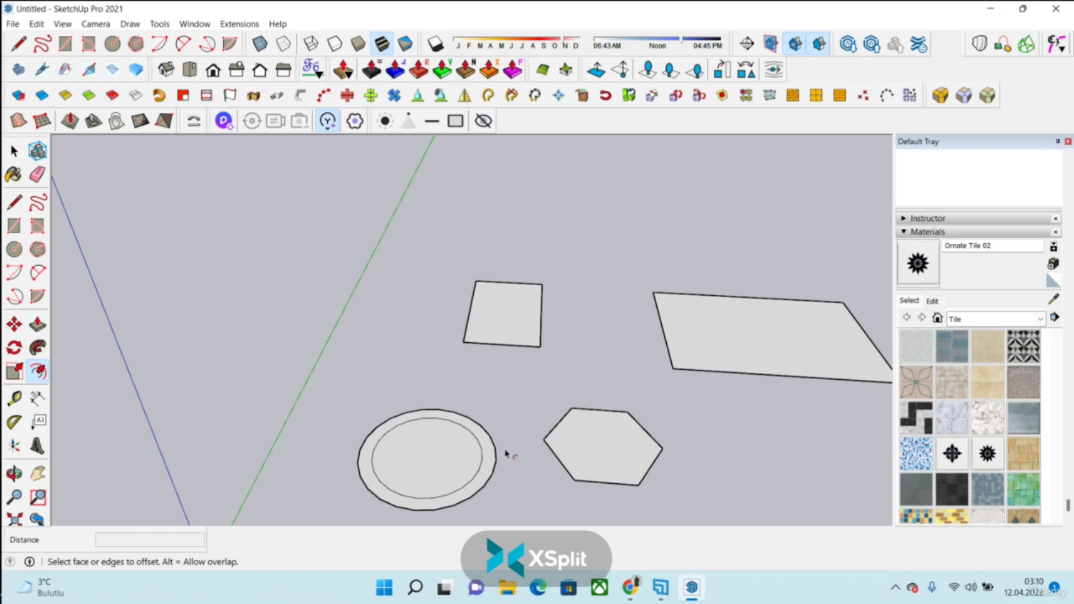
- Offset the small rectangle's edges inward by 0.5 m and the hexagon's edges inward by 0.6 m
left_click(510, 343)
type("0")
key("Return")
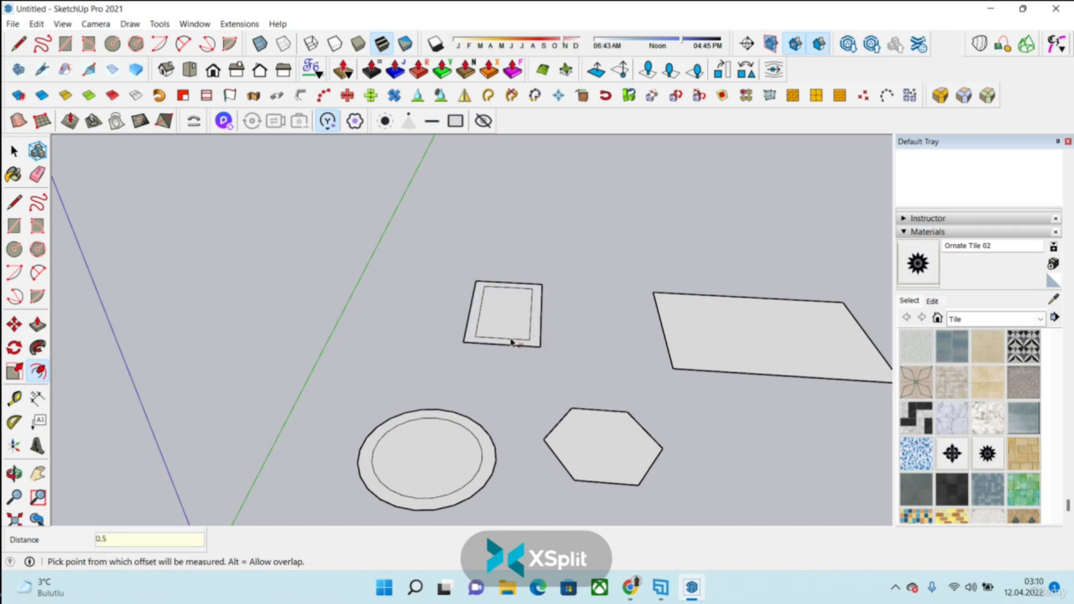
left_click(566, 468)
type("0.6")
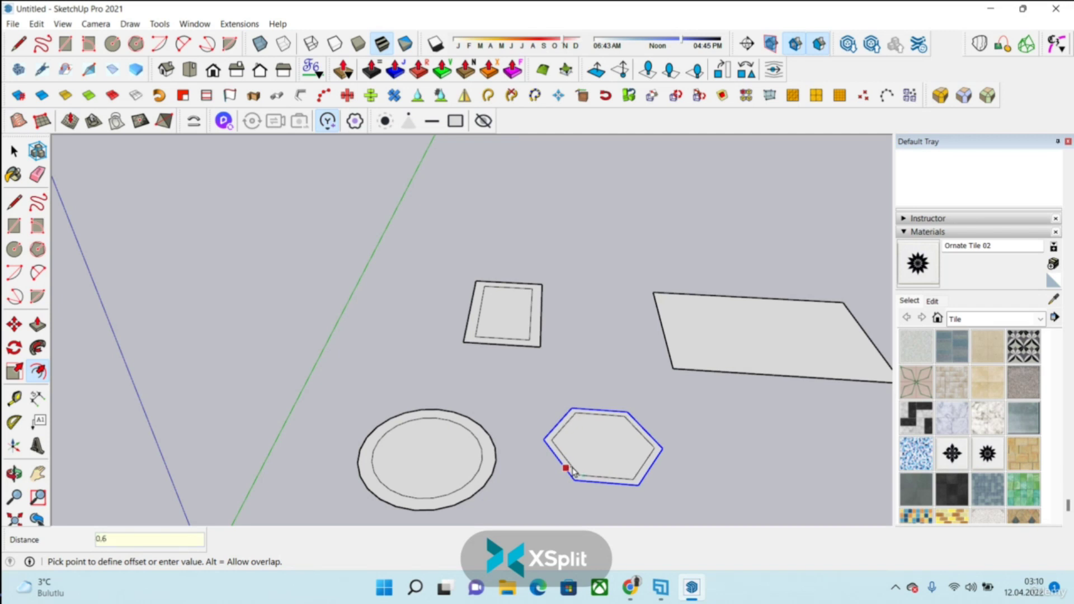
key("Return")
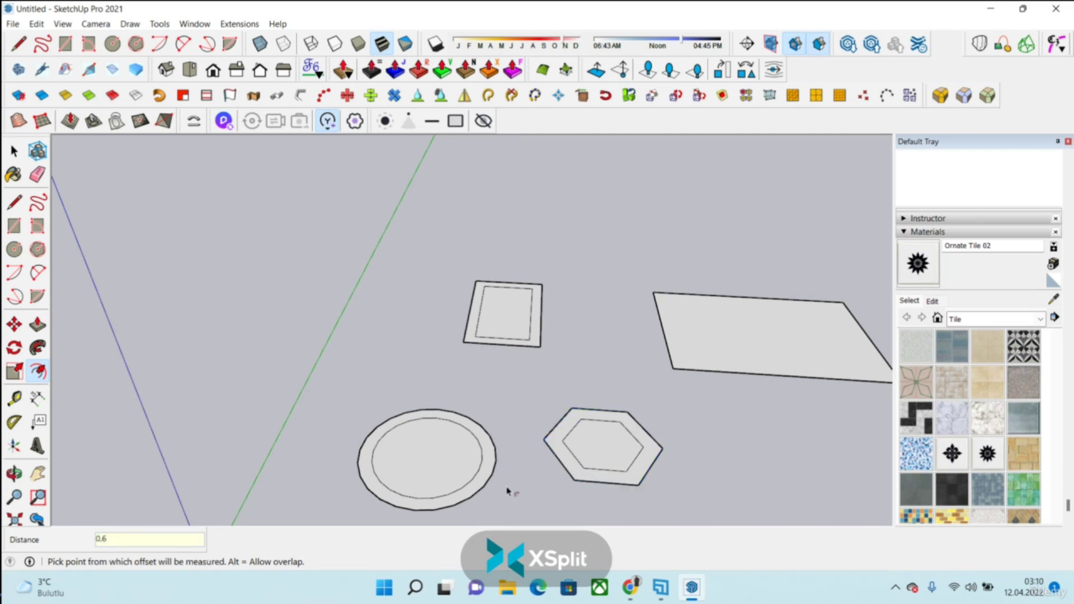
- Offset the edges of the large rectangle by 0.3 m
left_click(694, 370)
type("0.")
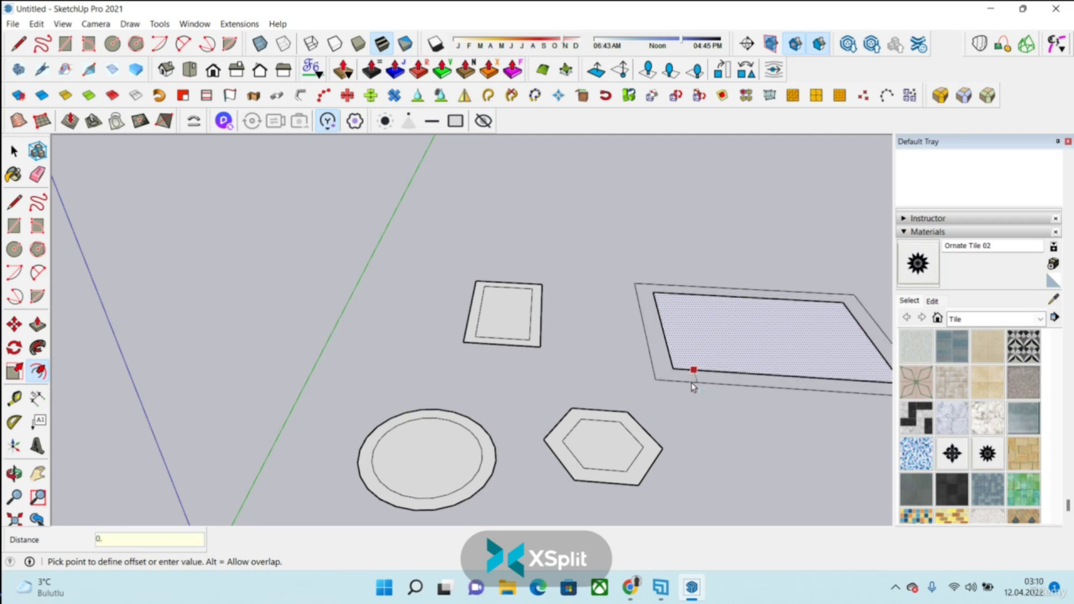
type("3")
key("Return")
scroll(379, 372, "down", 4)
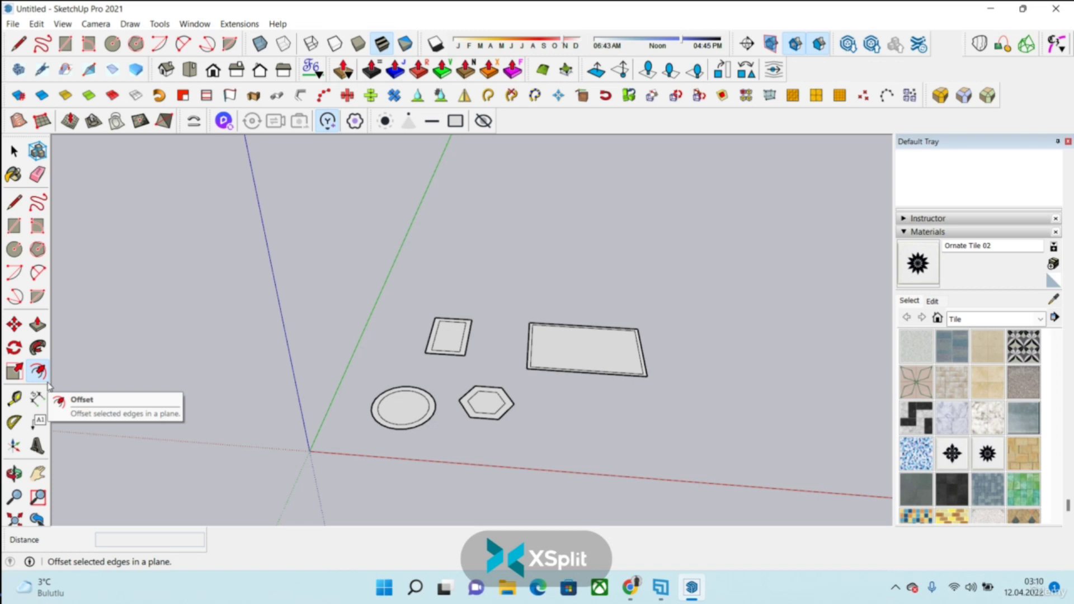
- Push/Pull the narrow border of the large rectangle up about 3.14 m into walls and undo the extrusion
scroll(636, 352, "up", 5)
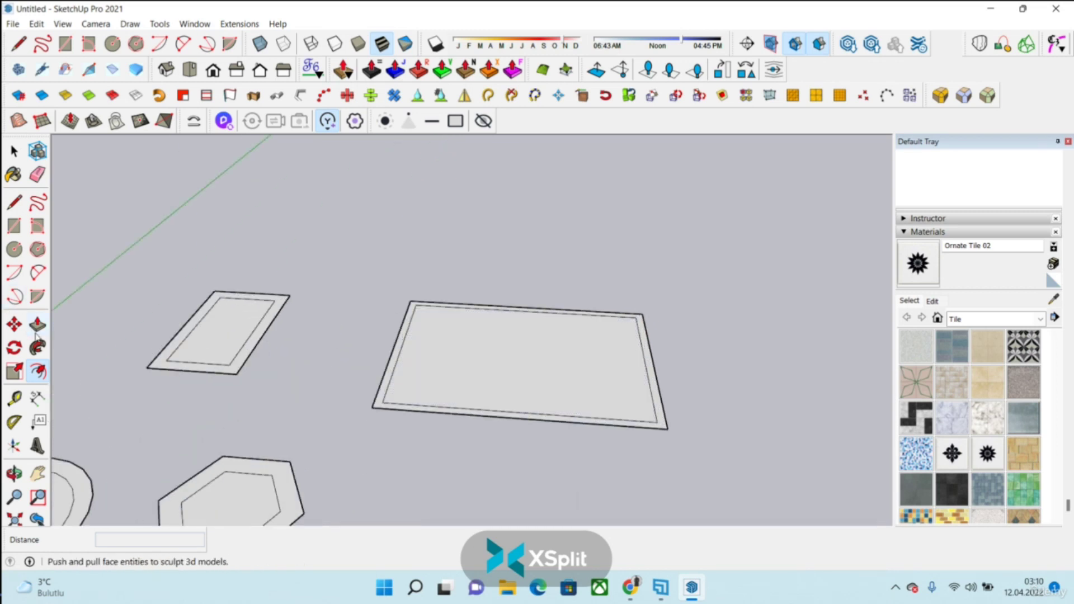
left_click(36, 327)
left_click_drag(377, 410, 381, 356)
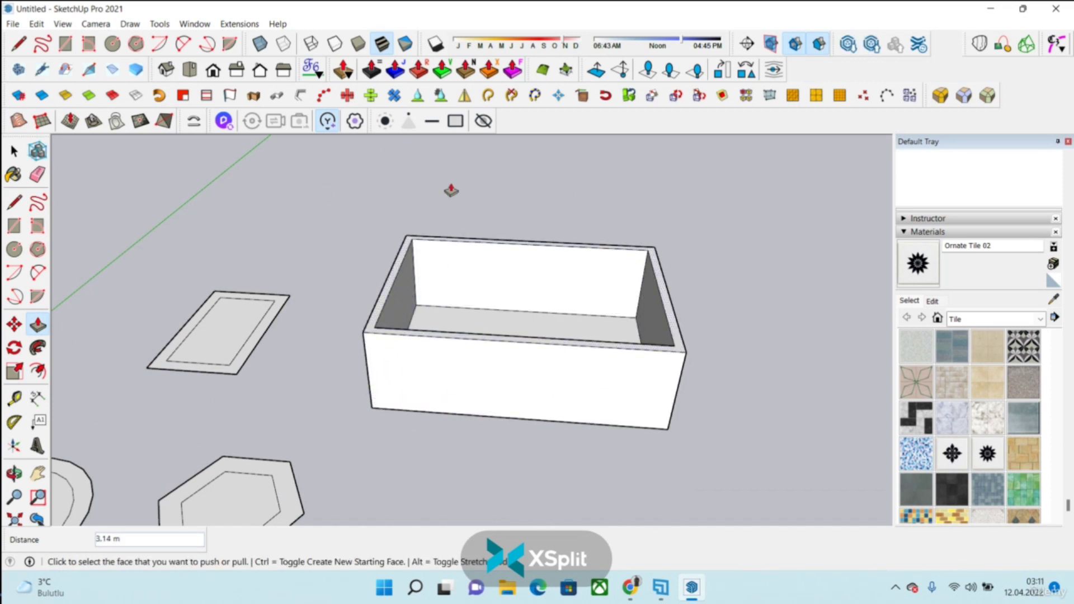
key("z")
key("ctrl+z")
- Select all the offset shapes on the ground plane and delete them
left_click_drag(441, 185, 141, 261)
left_click(14, 151)
left_click_drag(182, 232, 643, 426)
key("Delete")
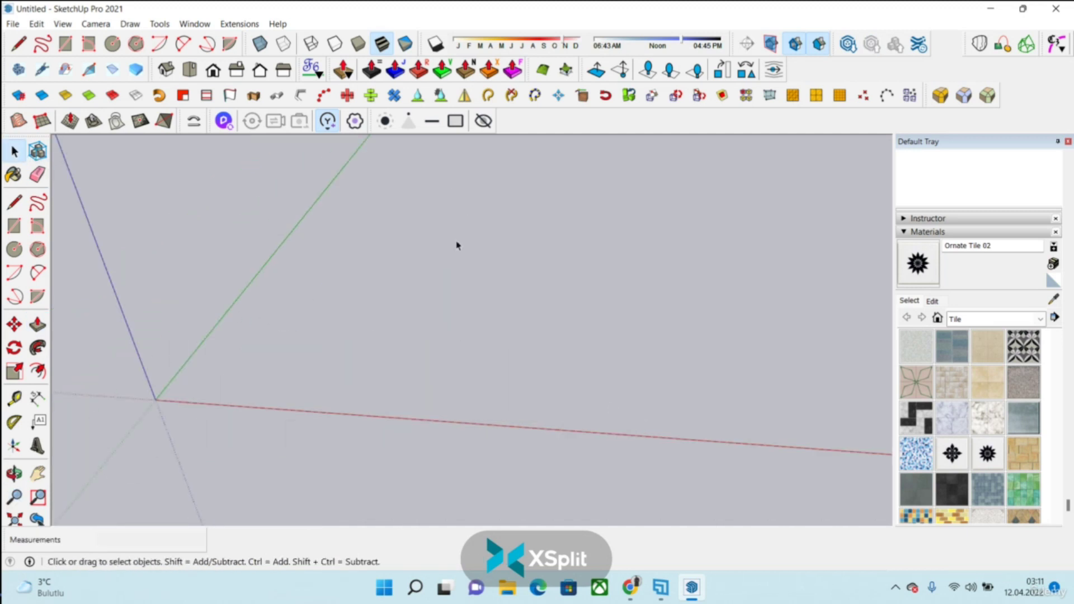
- Draw a rectangle about 12.52 m by 10.03 m on the ground plane across the red axis
left_click(160, 24)
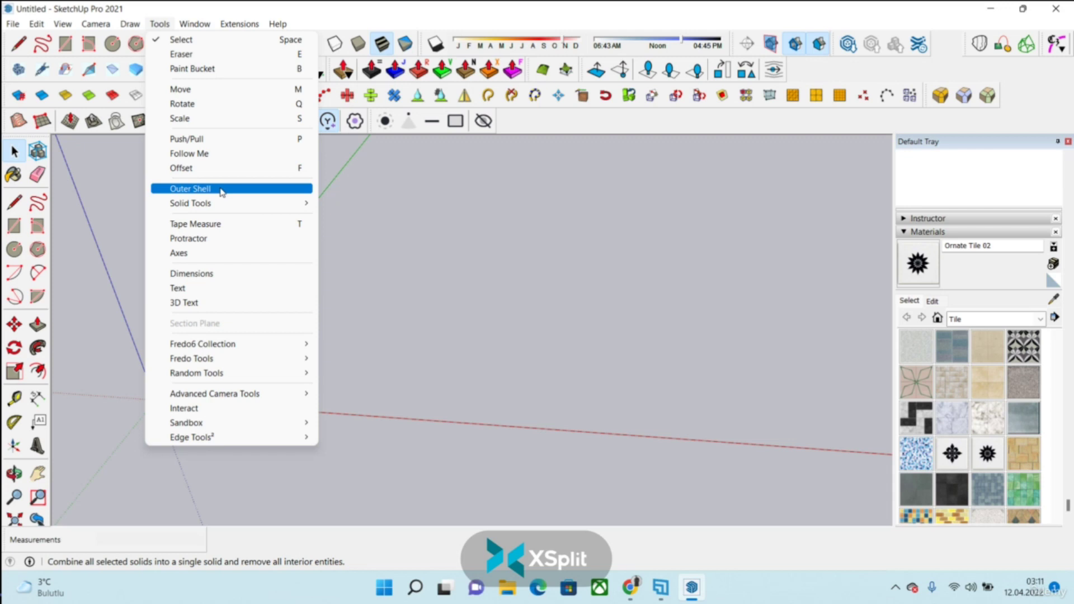
left_click(14, 225)
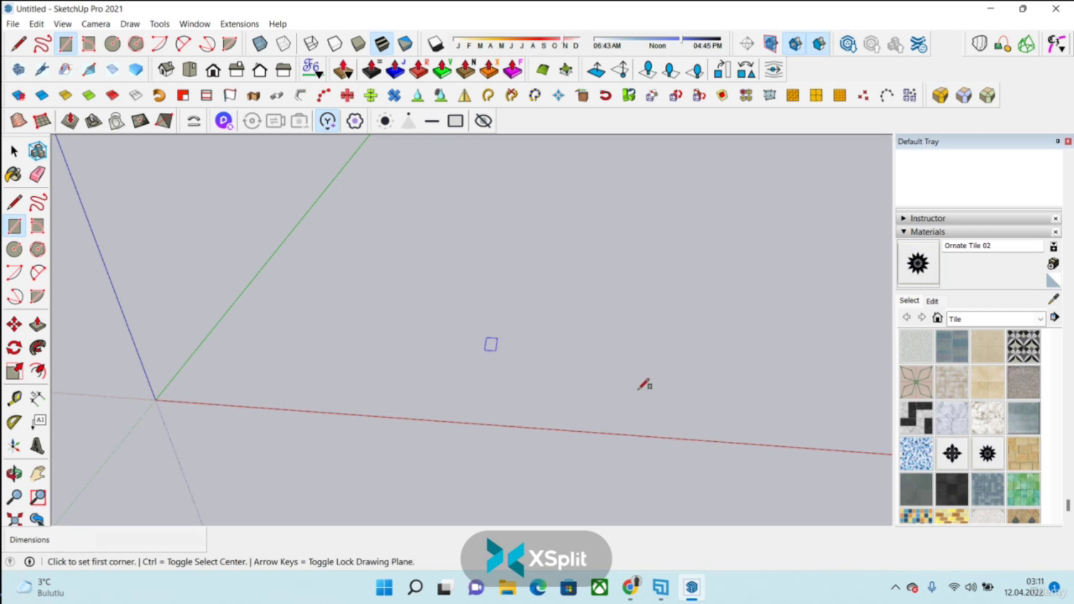
left_click(396, 331)
left_click(575, 439)
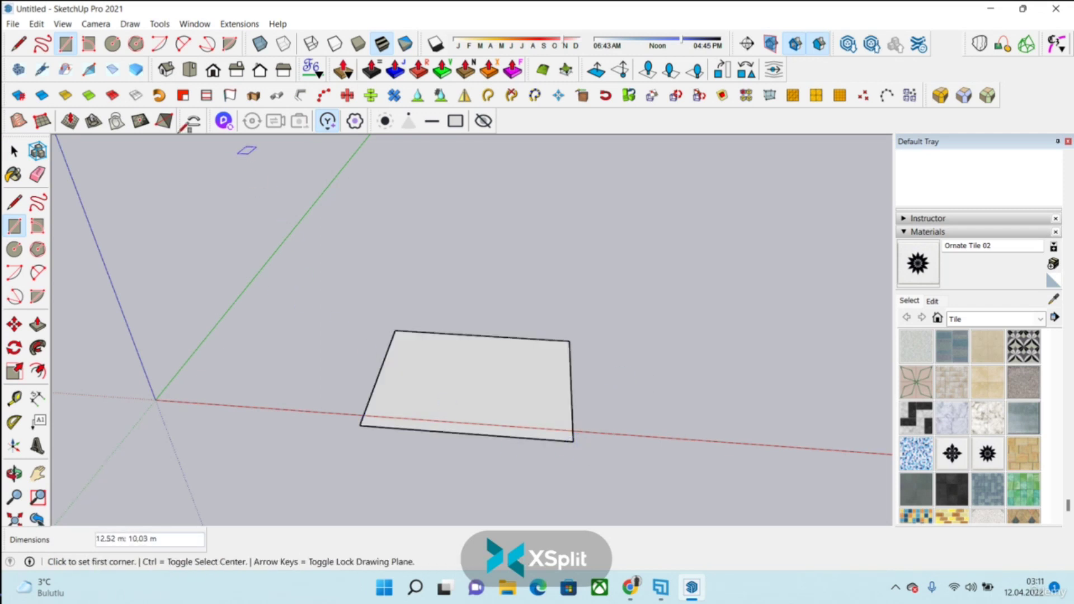
- Try the Outer Shell tool on the ungrouped rectangle
left_click(160, 23)
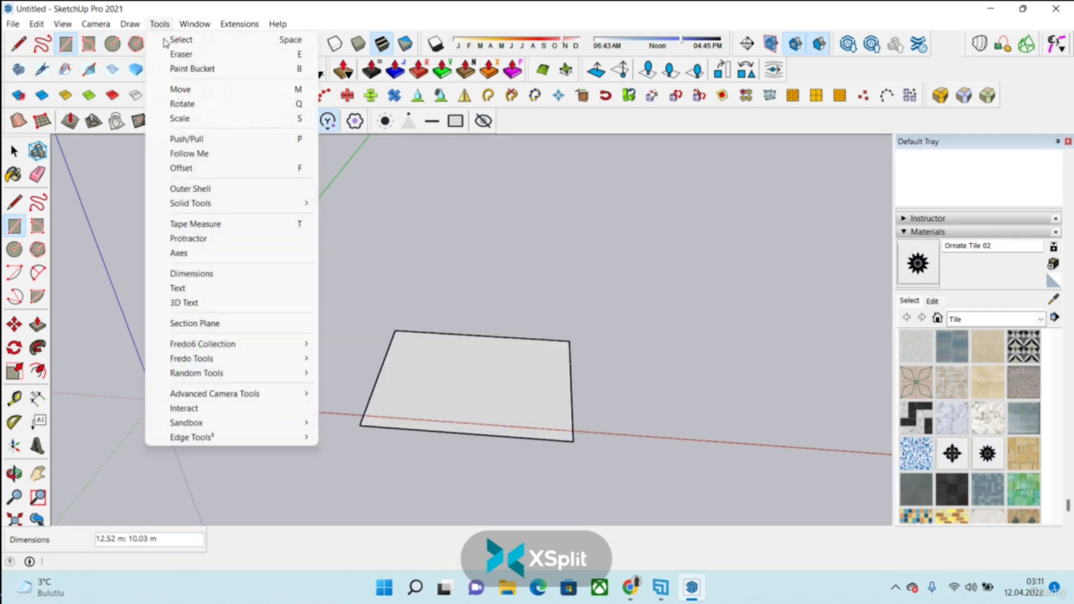
left_click(211, 190)
right_click(461, 399)
left_click(433, 385)
right_click(434, 385)
key("Escape")
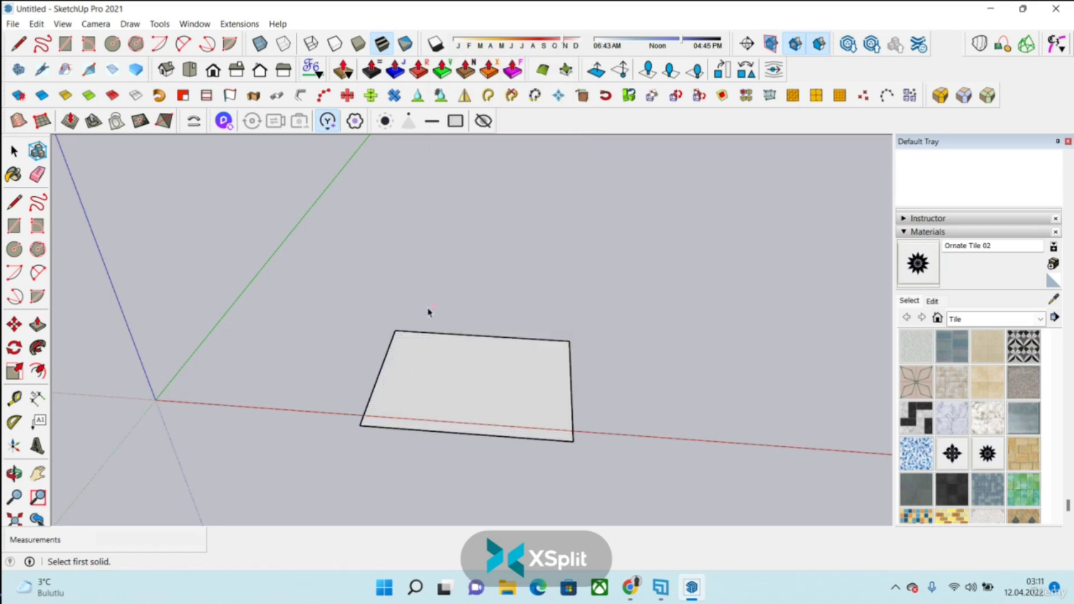
left_click(14, 151)
left_click(521, 372)
right_click(521, 371)
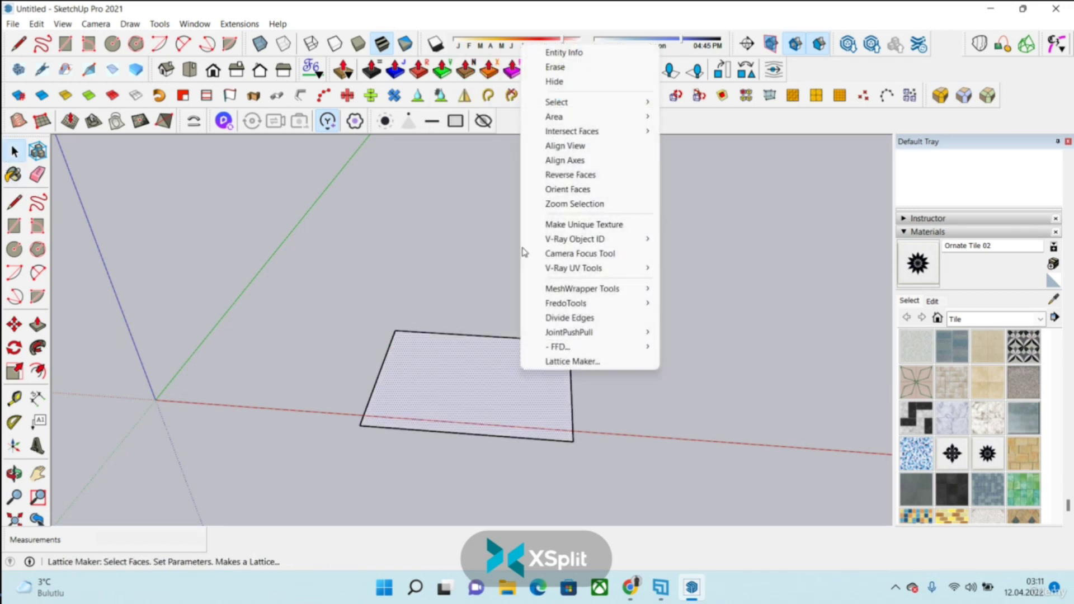
left_click(167, 24)
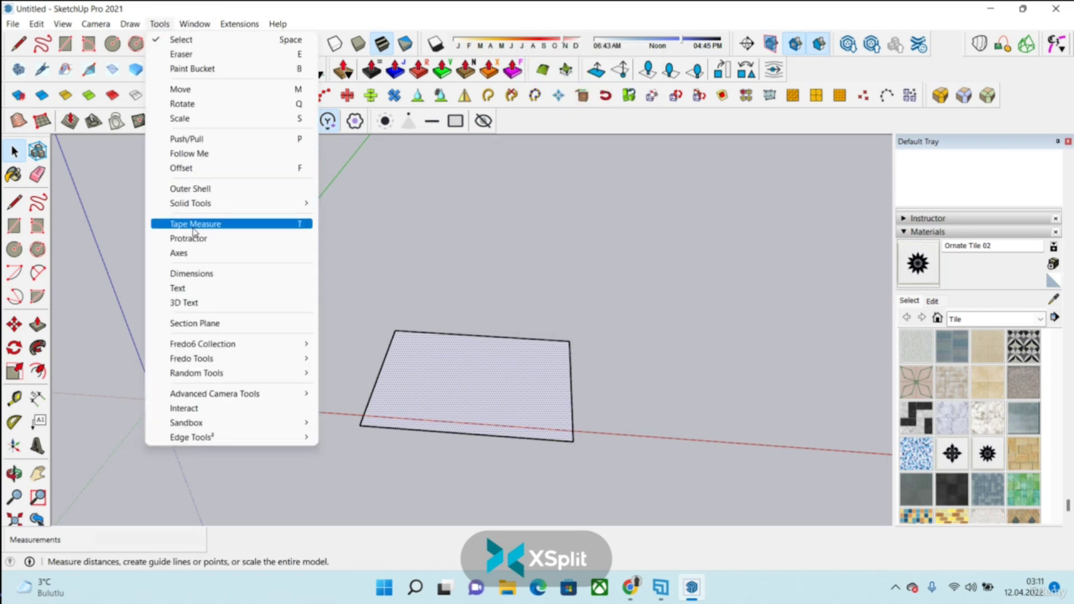
right_click(582, 414)
right_click(497, 386)
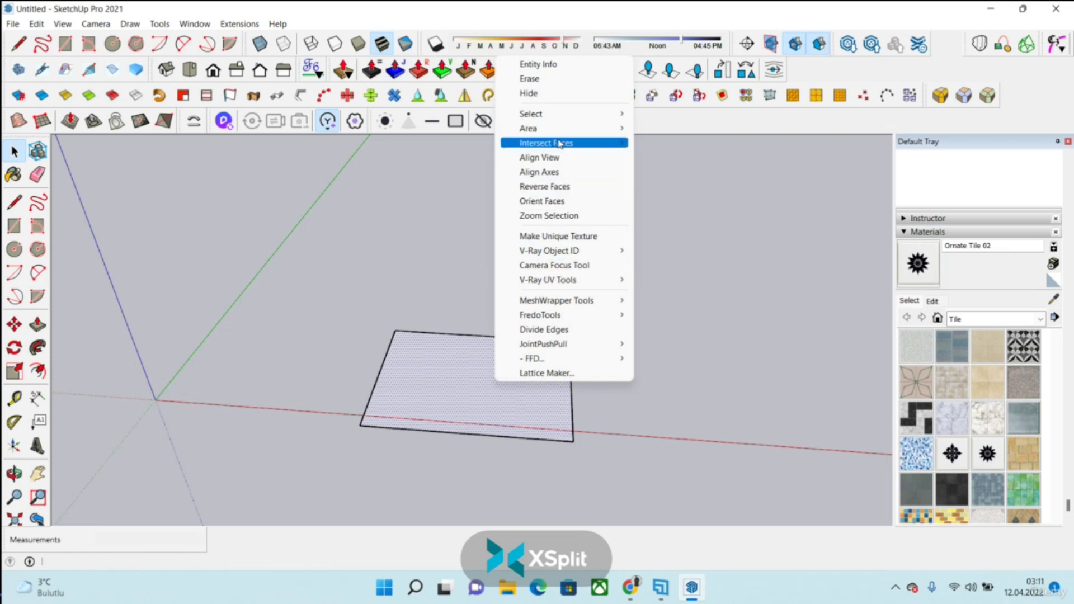
- Select the rectangle's face together with all its edges and make them a group
left_click(445, 367)
left_click_drag(321, 269, 717, 502)
right_click(489, 370)
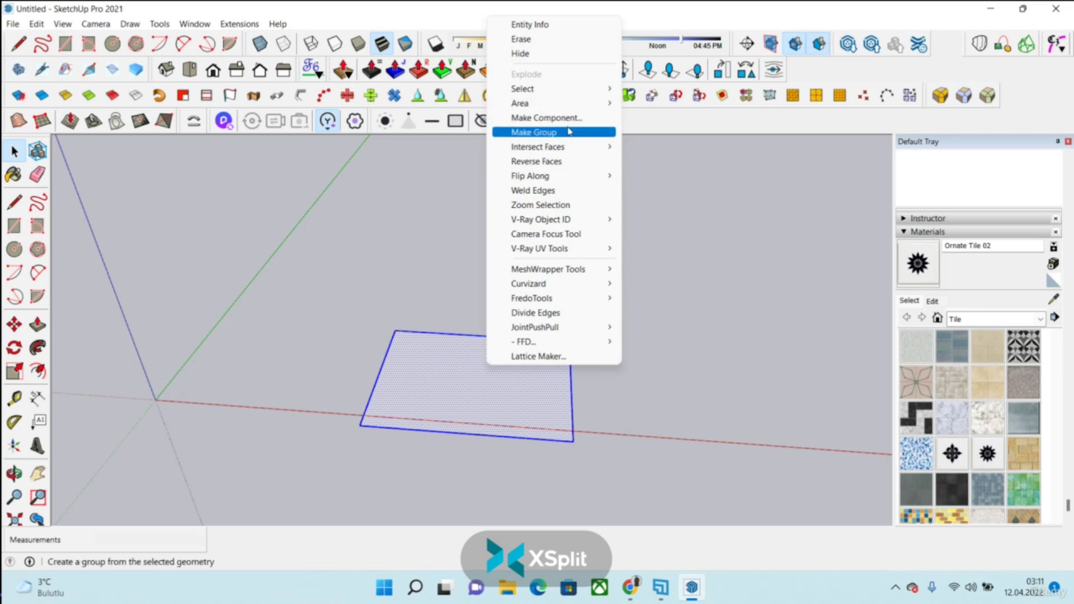
left_click(600, 132)
- Try Outer Shell on the rectangle group and dismiss the warning
left_click(159, 23)
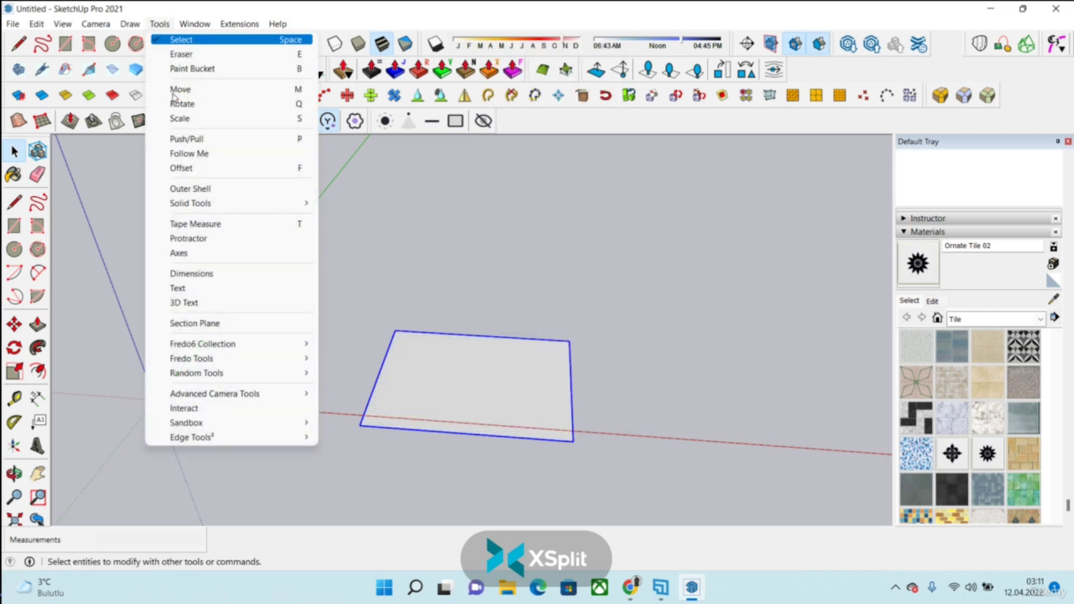
left_click(202, 189)
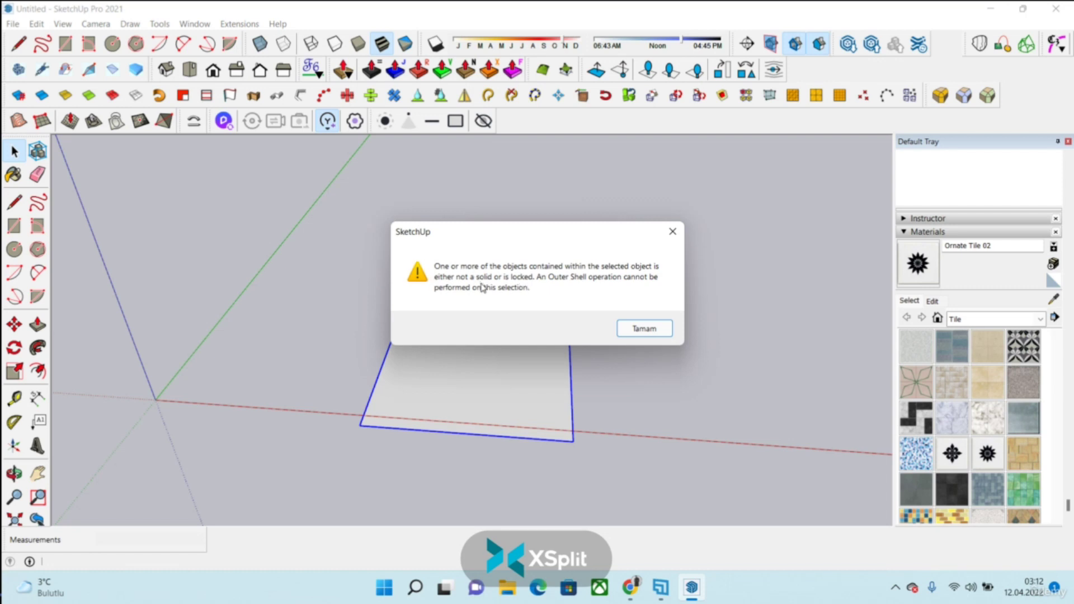
left_click(643, 328)
- Lock the rectangle group and return to the Select tool
right_click(536, 364)
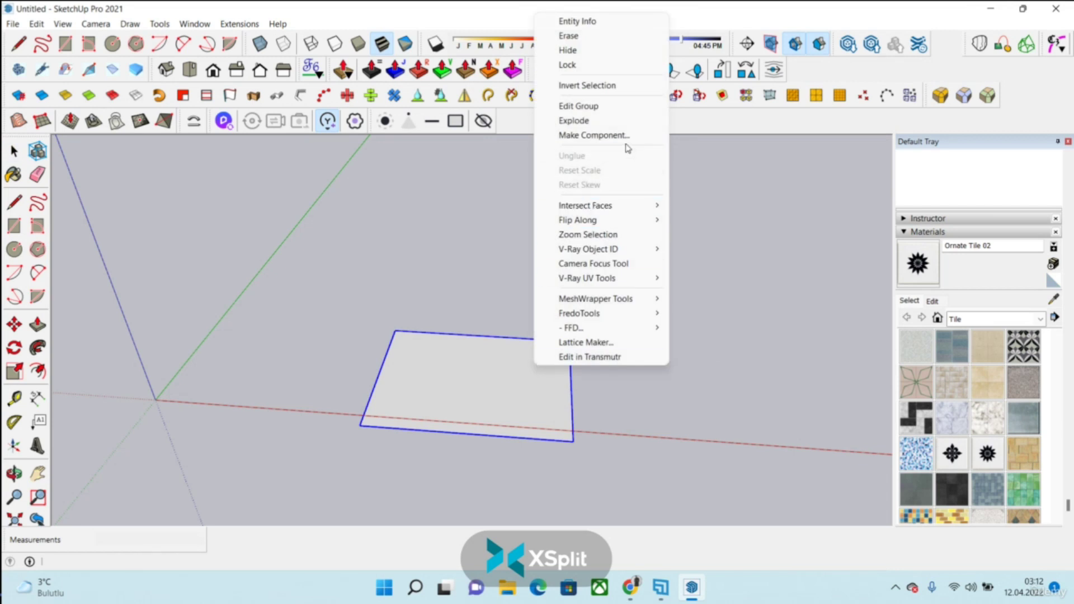
left_click(64, 24)
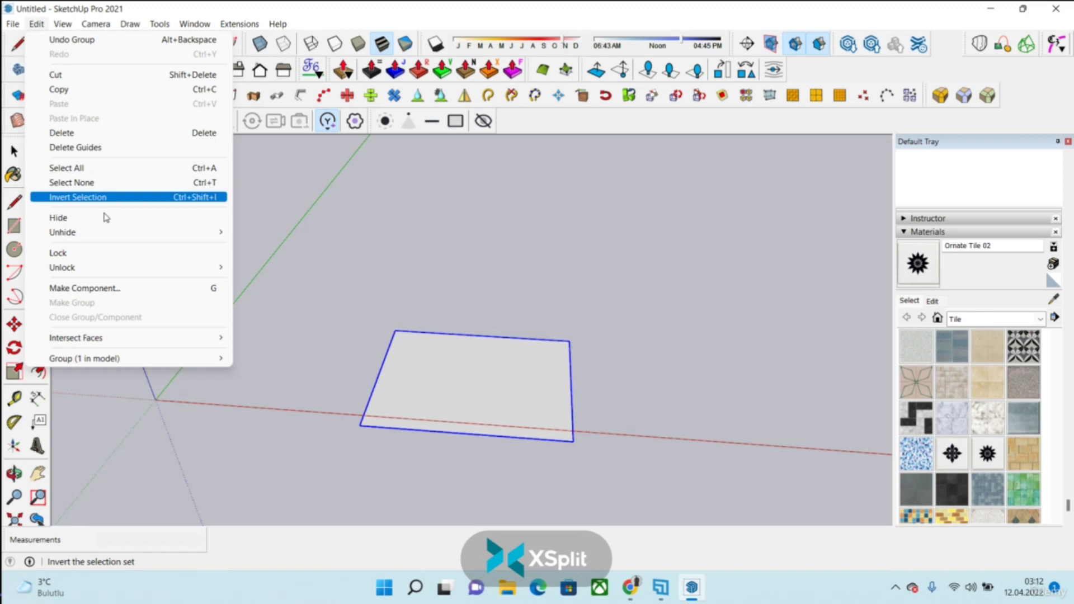
left_click(90, 260)
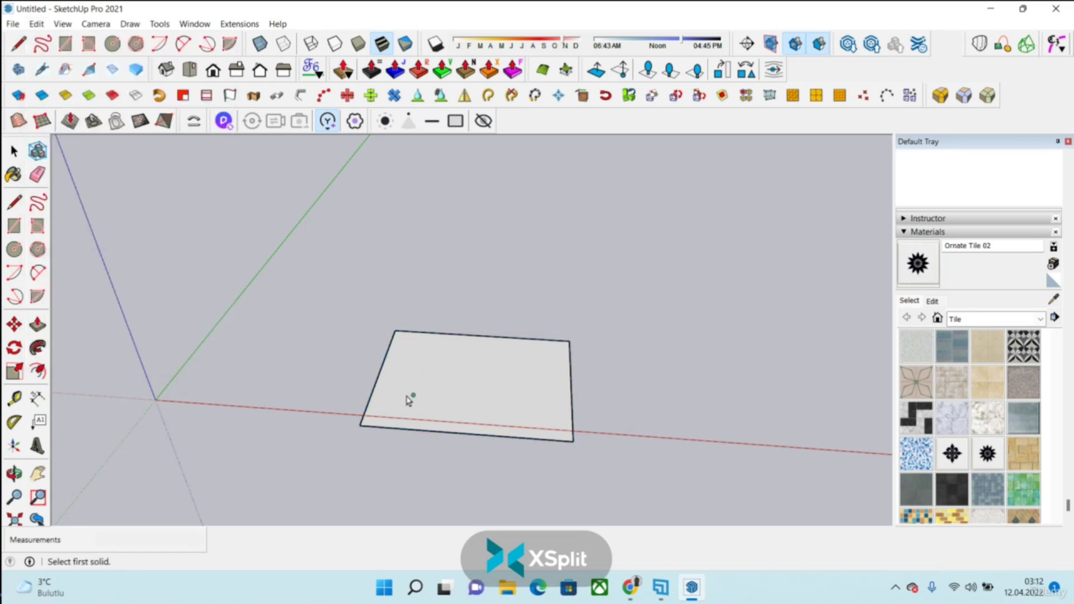
key("space")
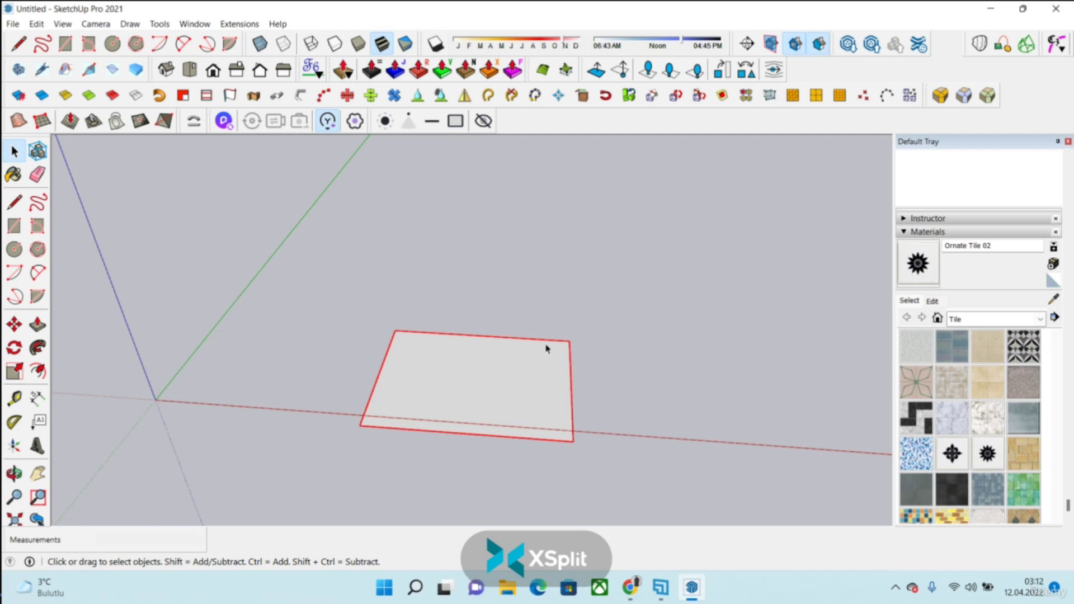
- Try Outer Shell on the locked rectangle group and dismiss the warning
left_click(159, 24)
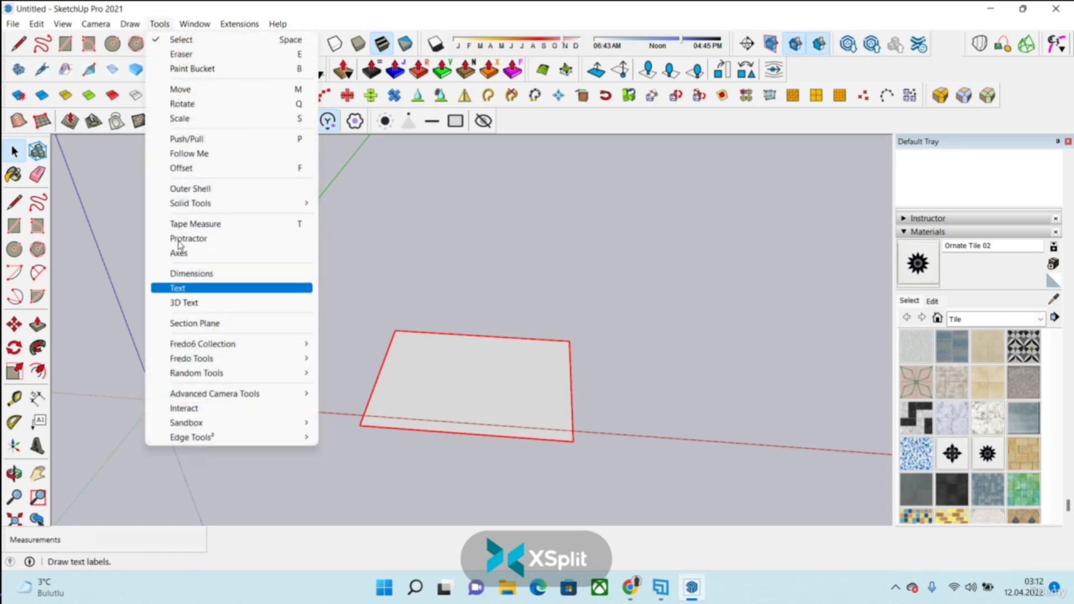
left_click(185, 191)
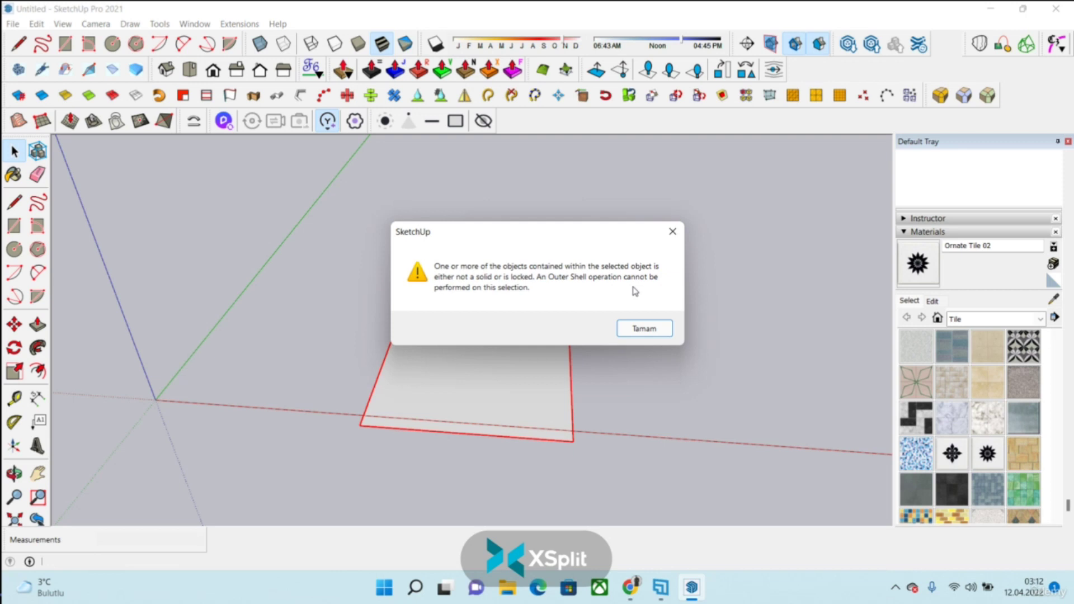
left_click(645, 328)
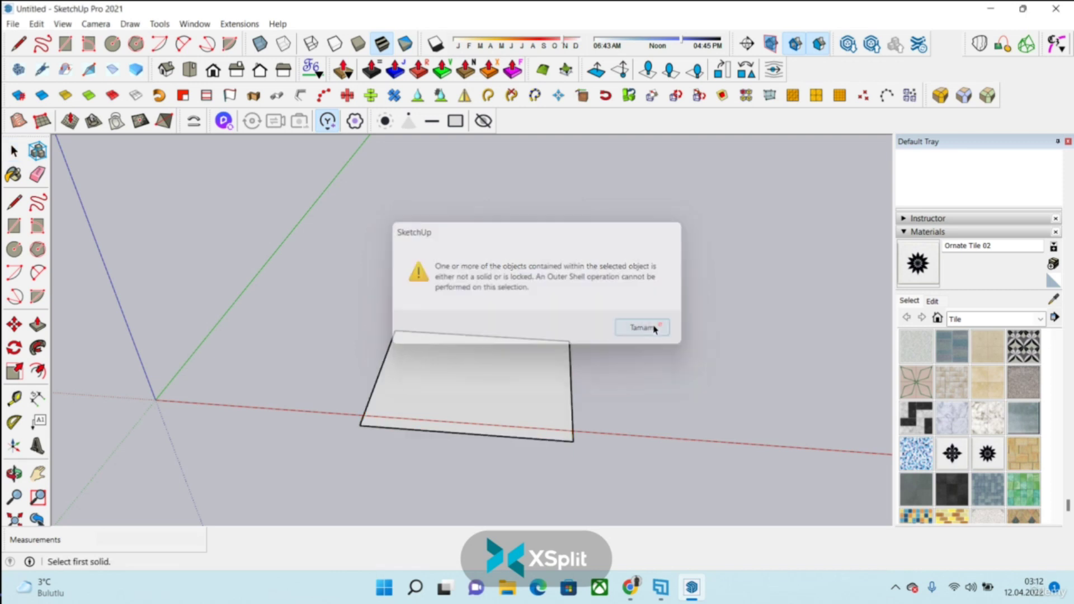
- Select the locked rectangle group, unlock it and delete it from the model
key("space")
left_click_drag(272, 288, 626, 496)
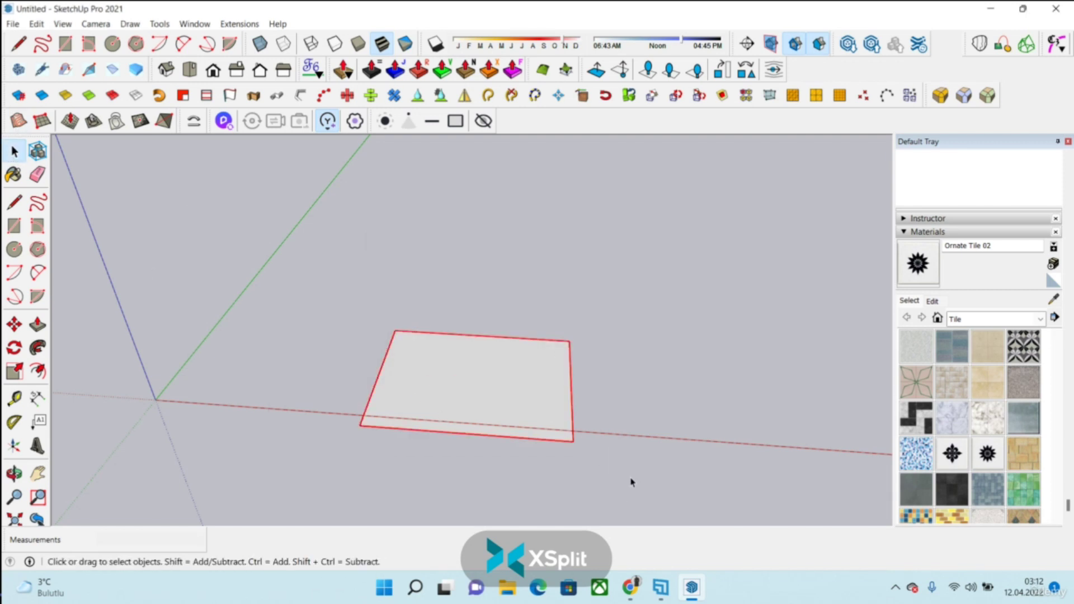
left_click(632, 589)
left_click(633, 588)
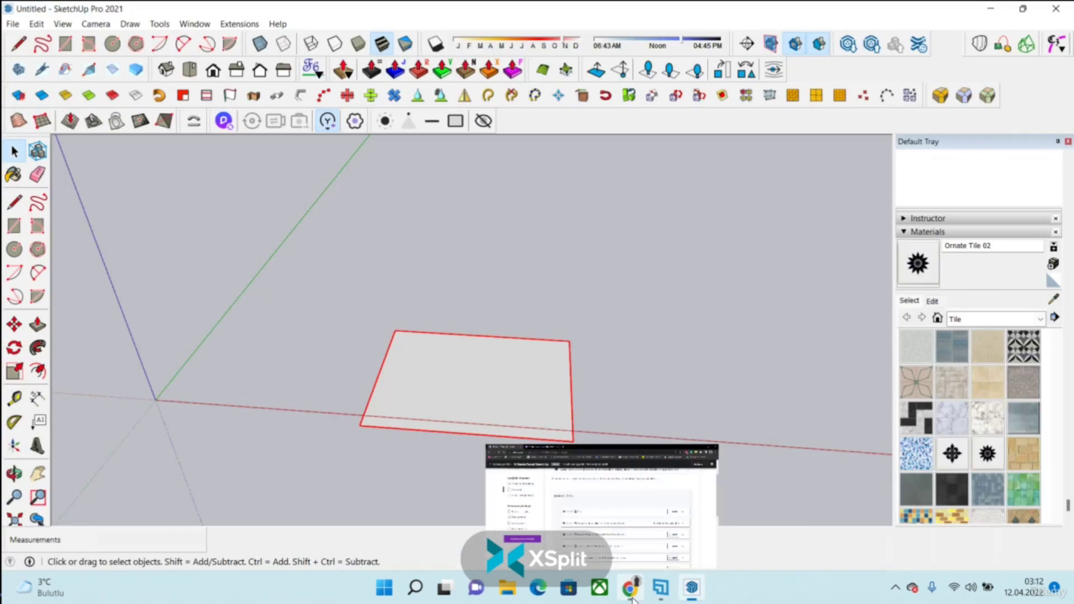
left_click(597, 429)
double_click(563, 434)
left_click_drag(607, 336, 343, 463)
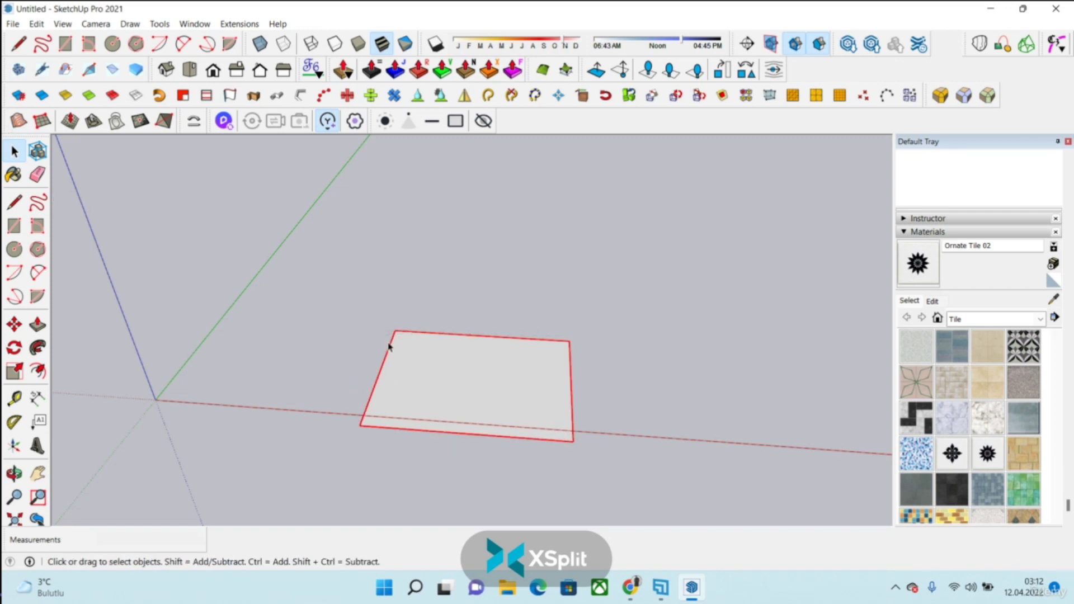
right_click(439, 374)
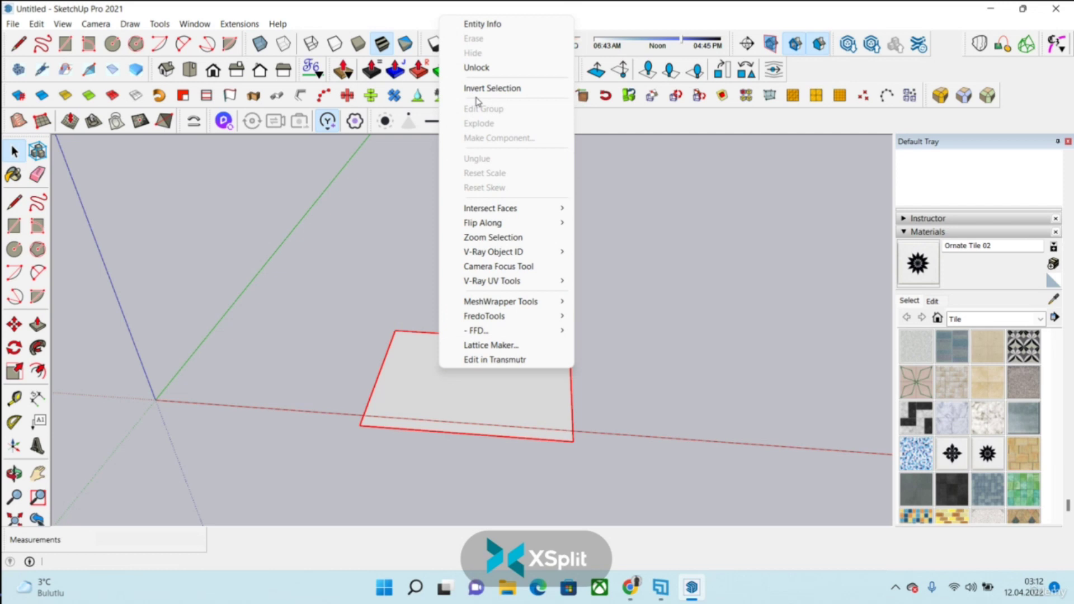
left_click(288, 203)
double_click(424, 399)
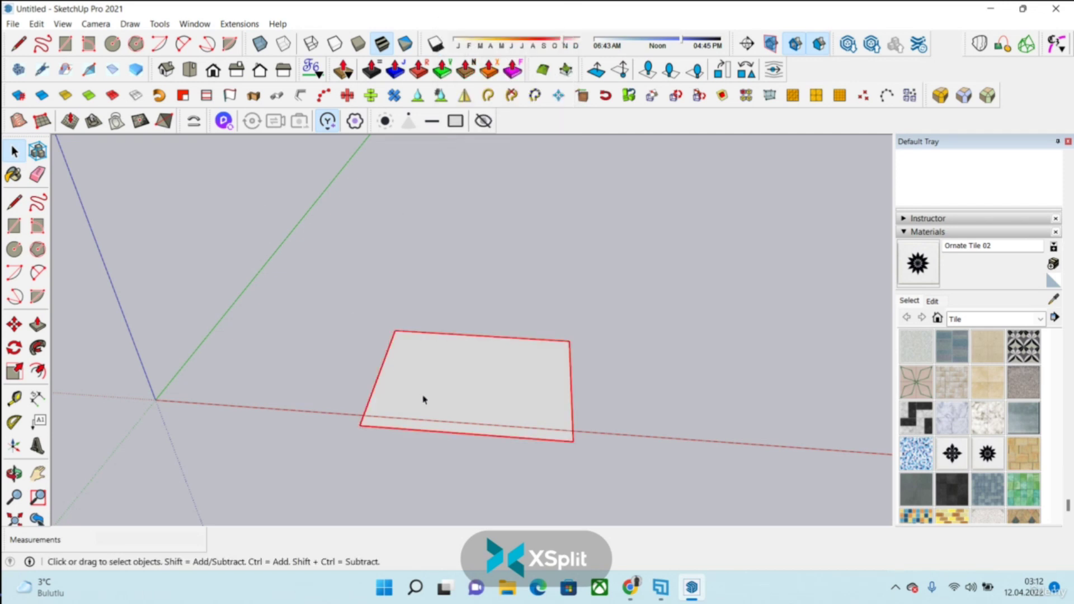
right_click(453, 379)
left_click(63, 24)
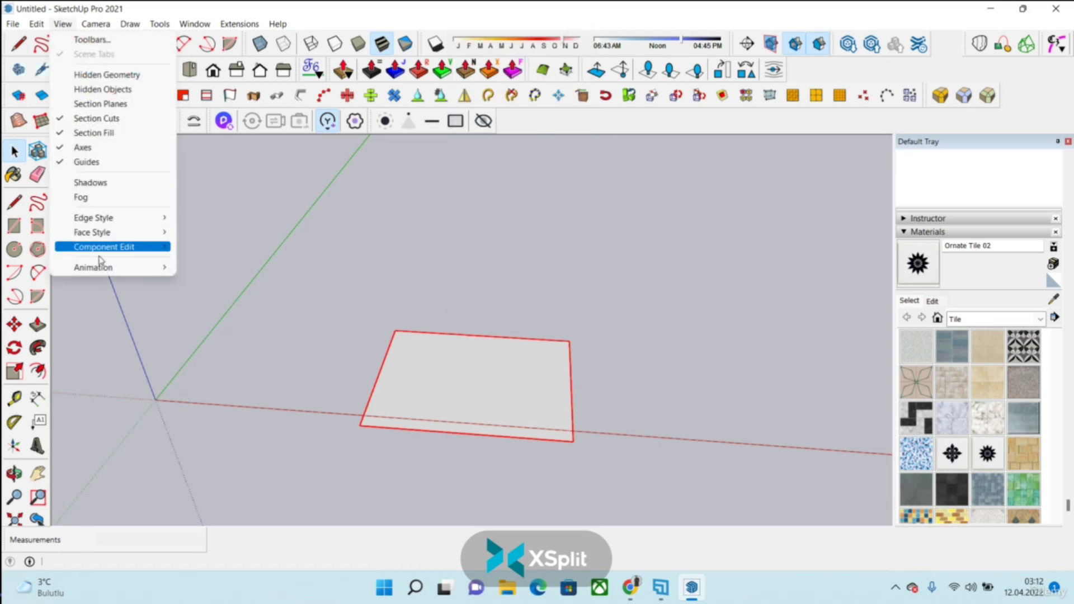
mouse_move(36, 24)
mouse_move(84, 268)
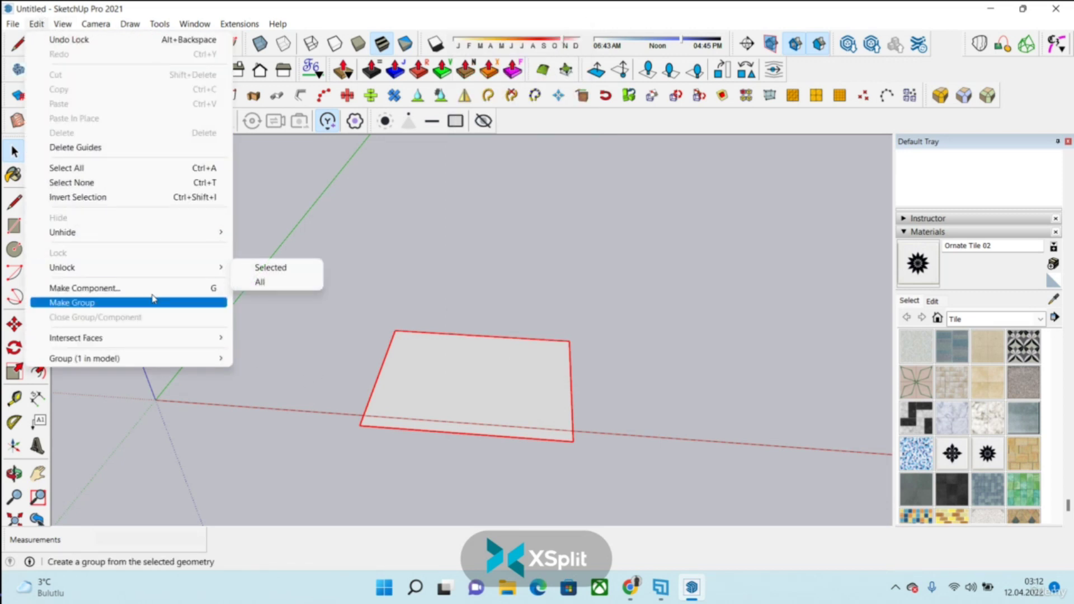
left_click(244, 270)
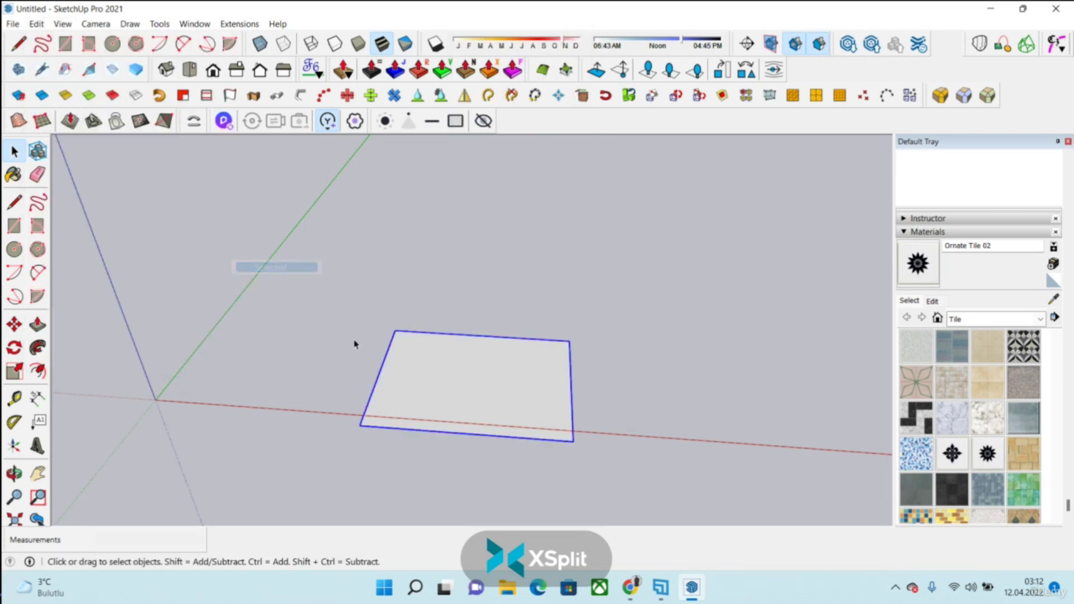
key("Delete")
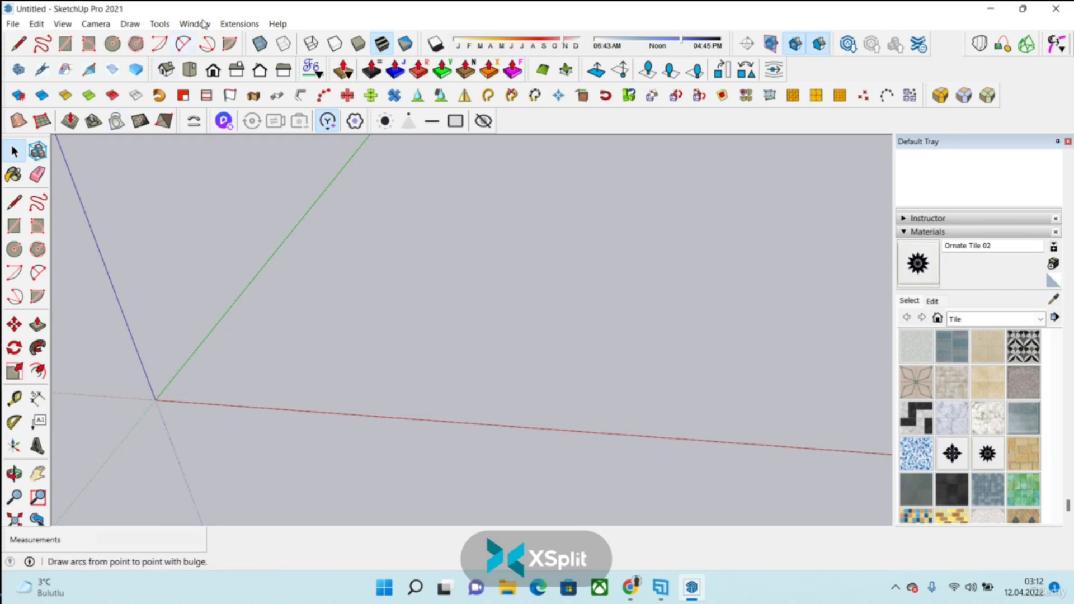
left_click(168, 25)
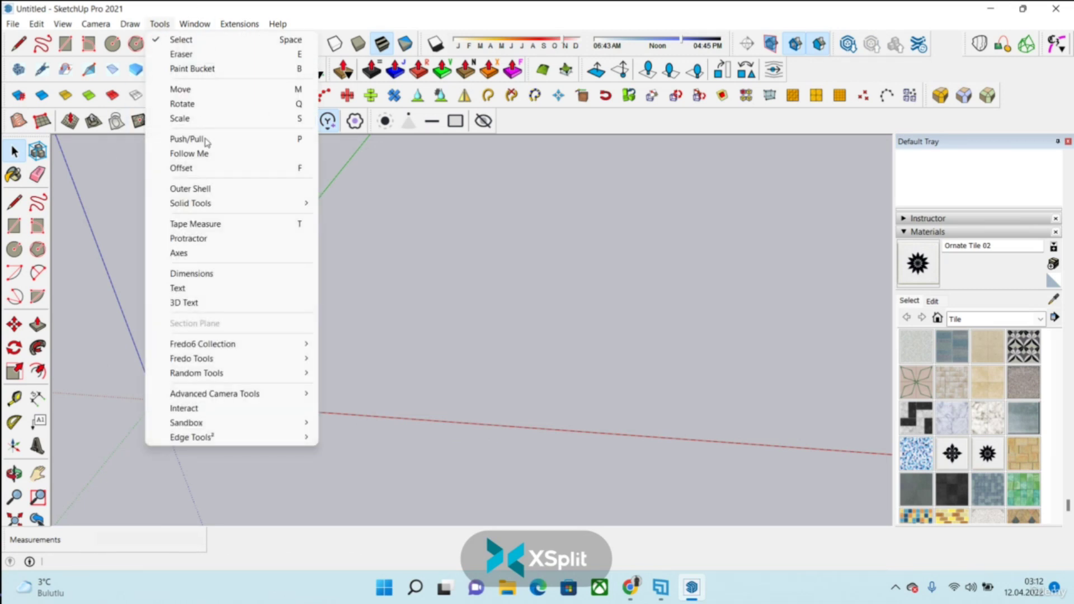
mouse_move(259, 204)
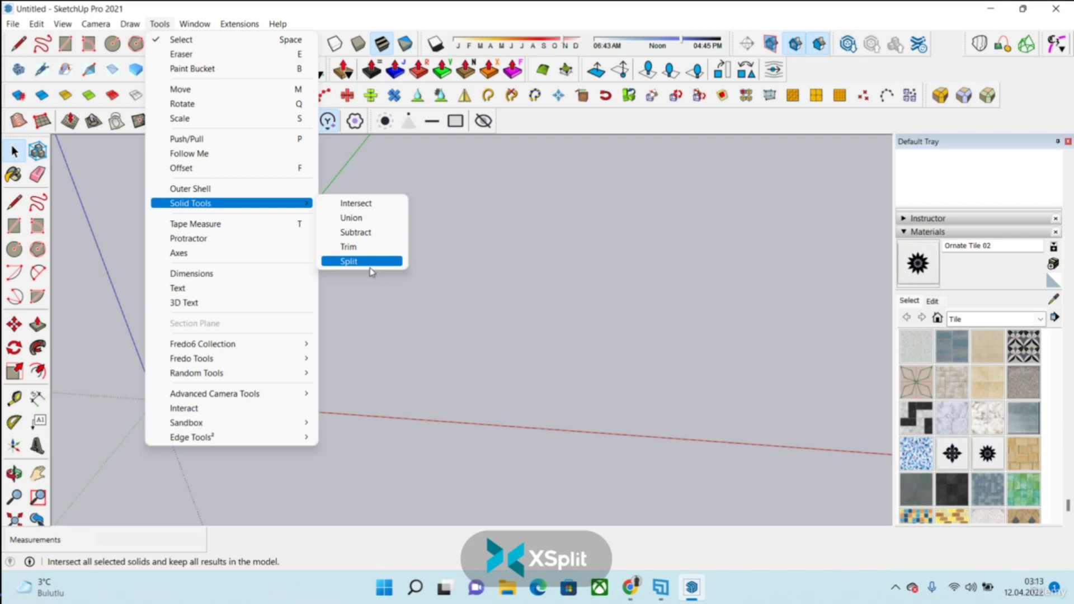
left_click(344, 204)
- Draw two overlapping rectangles on the ground, about 11.76 by 10.61 m and about 10.67 by 10.67 m
left_click(15, 226)
left_click(388, 310)
left_click(542, 414)
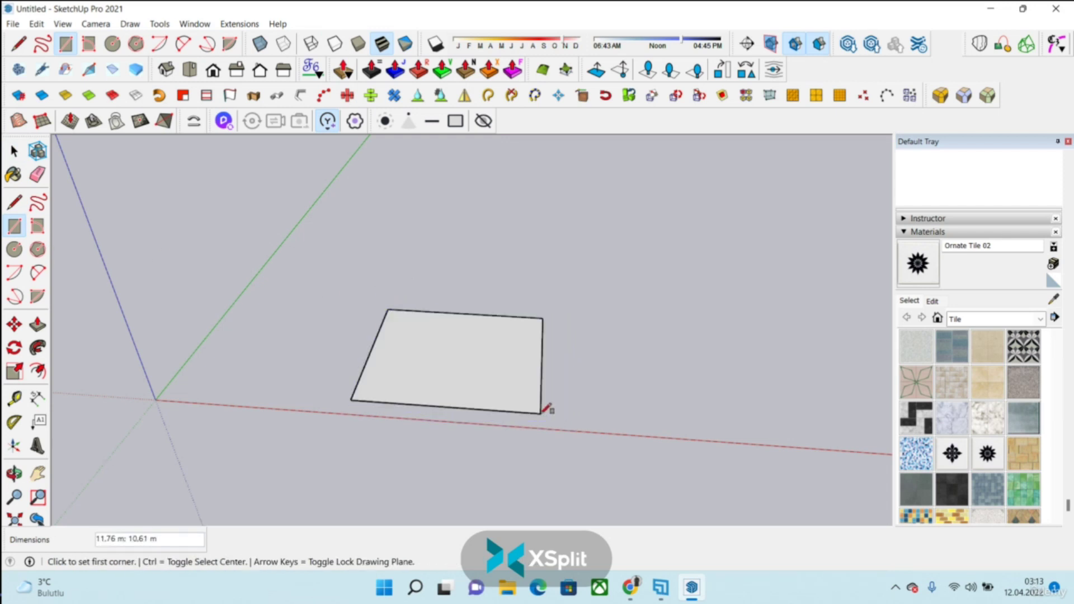
left_click(484, 281)
left_click(631, 368)
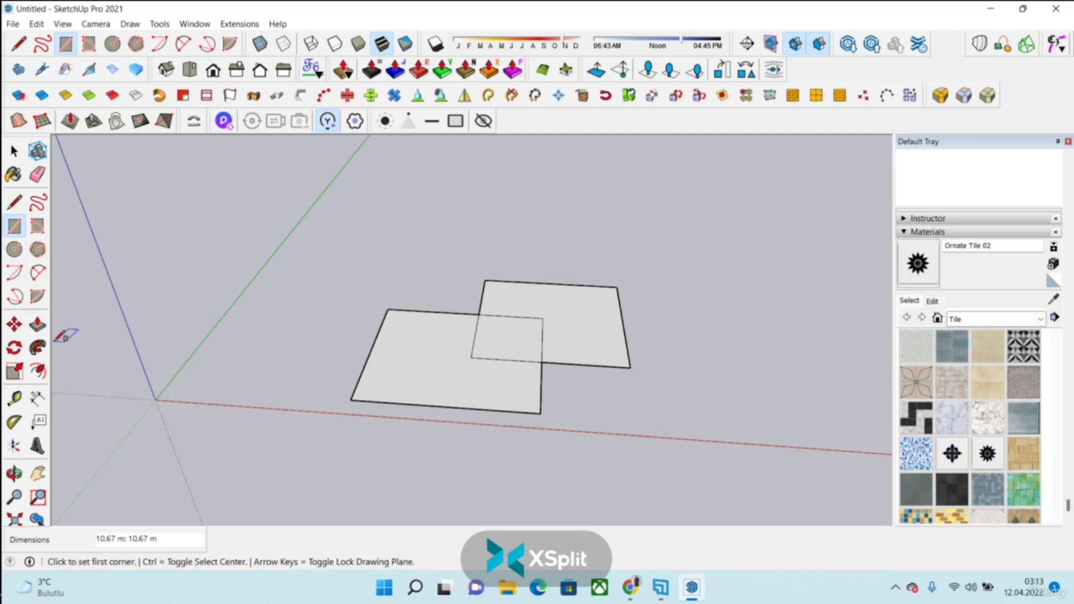
- Push/Pull the first rectangle's L-shaped face up about 3.9 m and raise the second rectangle's face and the overlap area higher
left_click(37, 324)
left_click(461, 379)
left_click(435, 328)
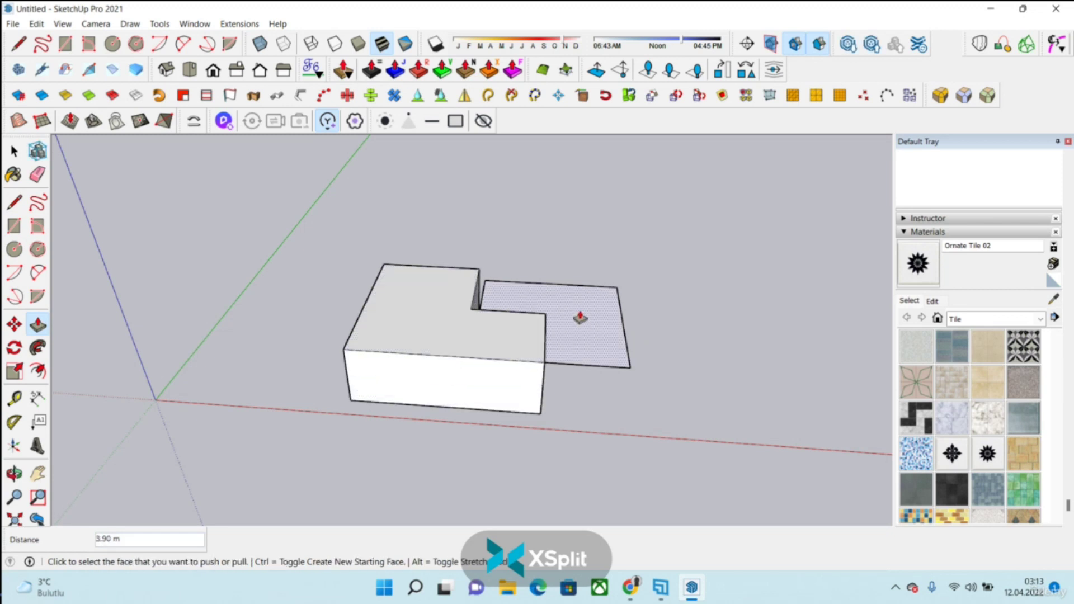
left_click(580, 317)
left_click(566, 230)
middle_click_drag(504, 358, 547, 329)
left_click(507, 310)
left_click(513, 287)
left_click(526, 269)
left_click(528, 269)
middle_click_drag(528, 270, 240, 304)
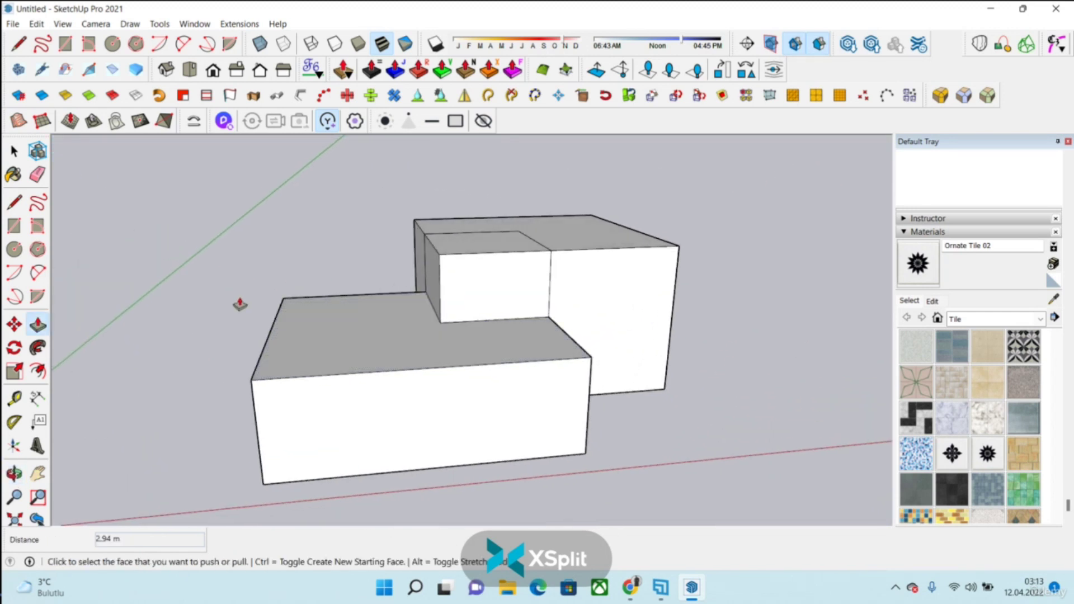
- Undo the extrusions and both overlapping rectangles
key("ctrl+z")
key("ctrl+z")
key("ctrl+z")
middle_click_drag(240, 304, 373, 452)
key("ctrl+z")
key("ctrl+z")
- Draw a rectangle on the ground near the origin and Push/Pull it up into a low block
left_click(15, 225)
left_click(219, 320)
left_click(429, 428)
left_click(37, 325)
left_click(295, 388)
left_click(284, 294)
- Draw a second, larger rectangle along the red axis beside the first block and Push/Pull it up into a taller block
middle_click_drag(413, 334, 168, 291)
left_click(14, 226)
left_click(418, 268)
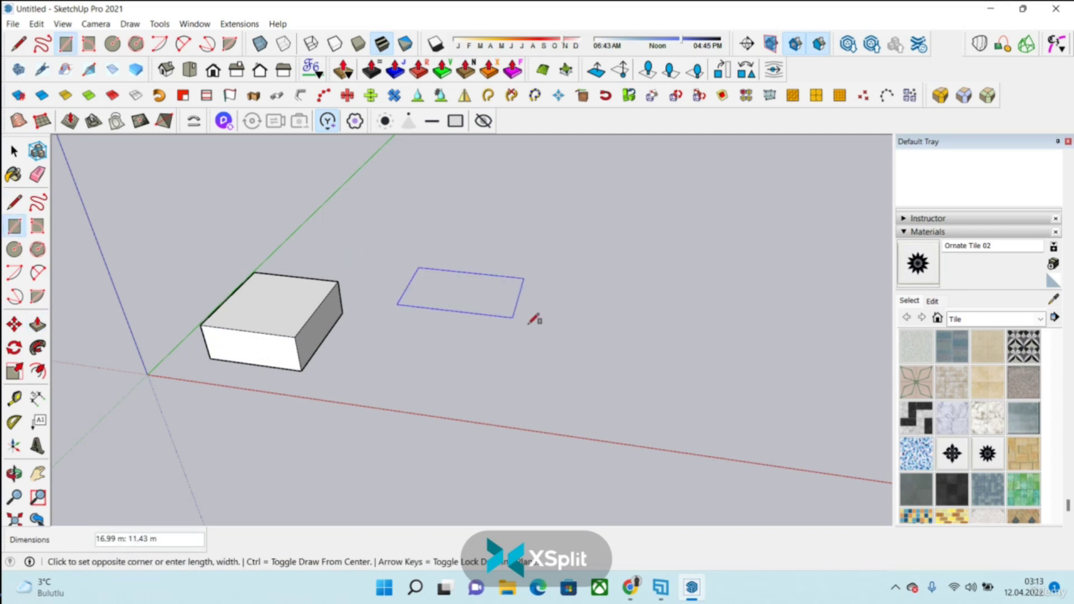
left_click(538, 375)
left_click(37, 325)
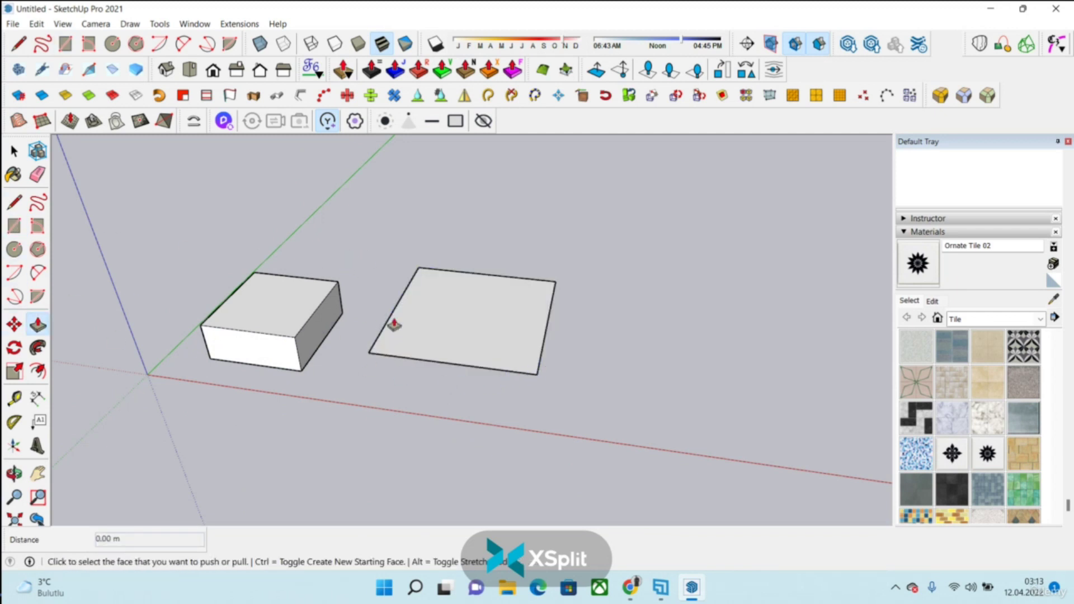
left_click(396, 324)
left_click(455, 247)
- Make the larger block a group and the smaller block a separate group
key("space")
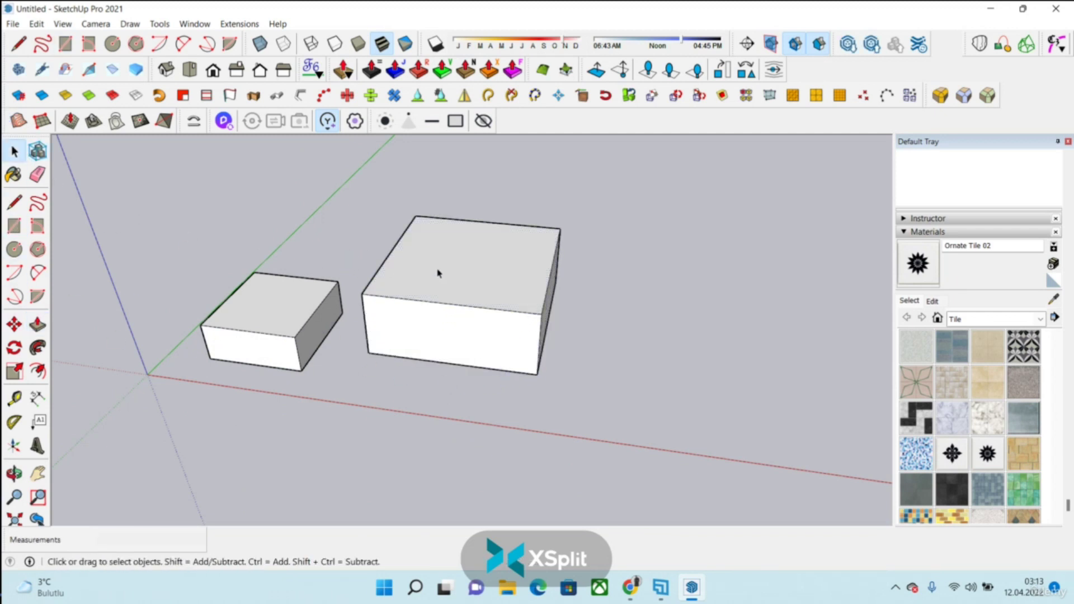
triple_click(438, 271)
right_click(441, 273)
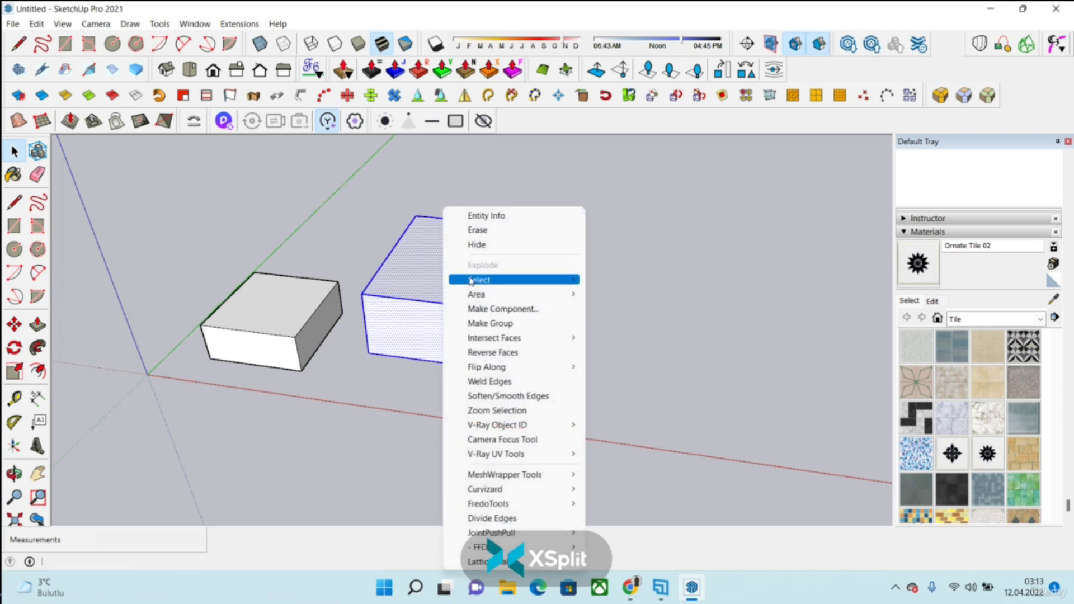
left_click(498, 325)
triple_click(247, 293)
right_click(300, 333)
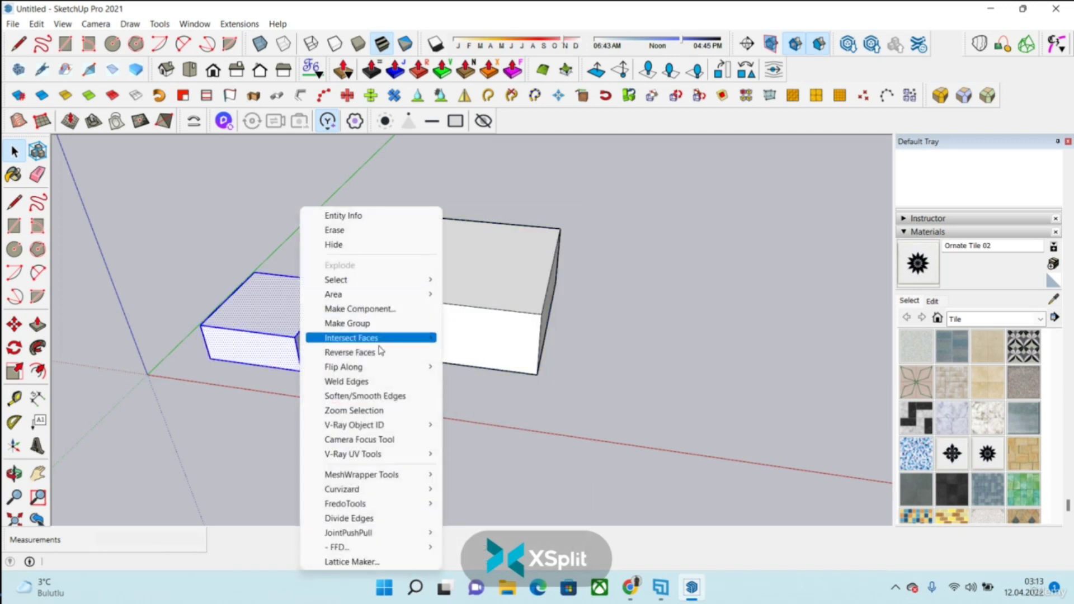
left_click(358, 323)
- Move the smaller group about 12.76 m toward the larger block so that it overlaps the block's near corner
left_click(14, 324)
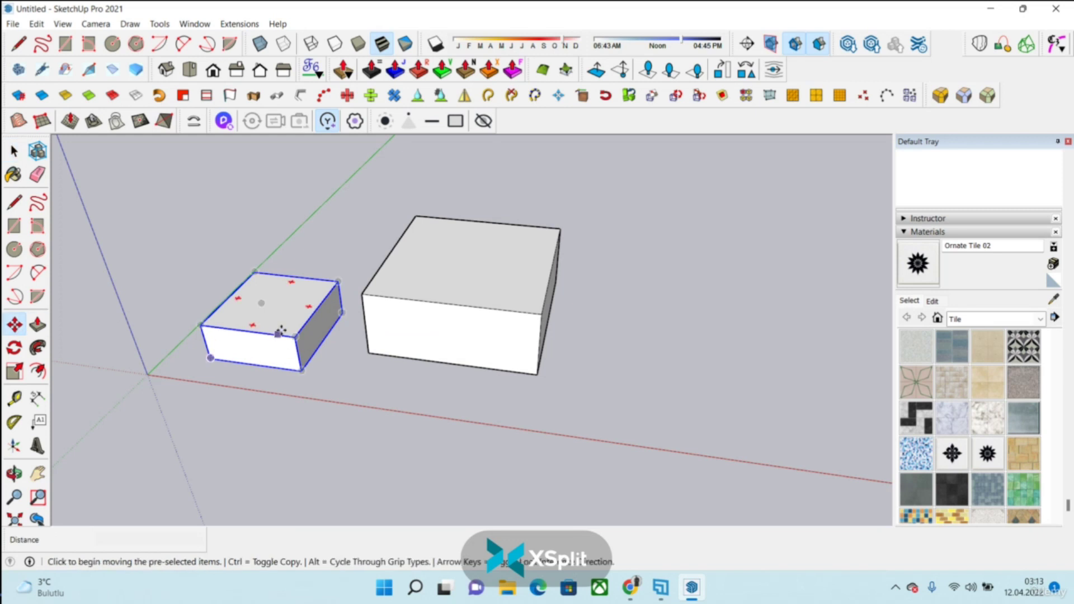
left_click(278, 334)
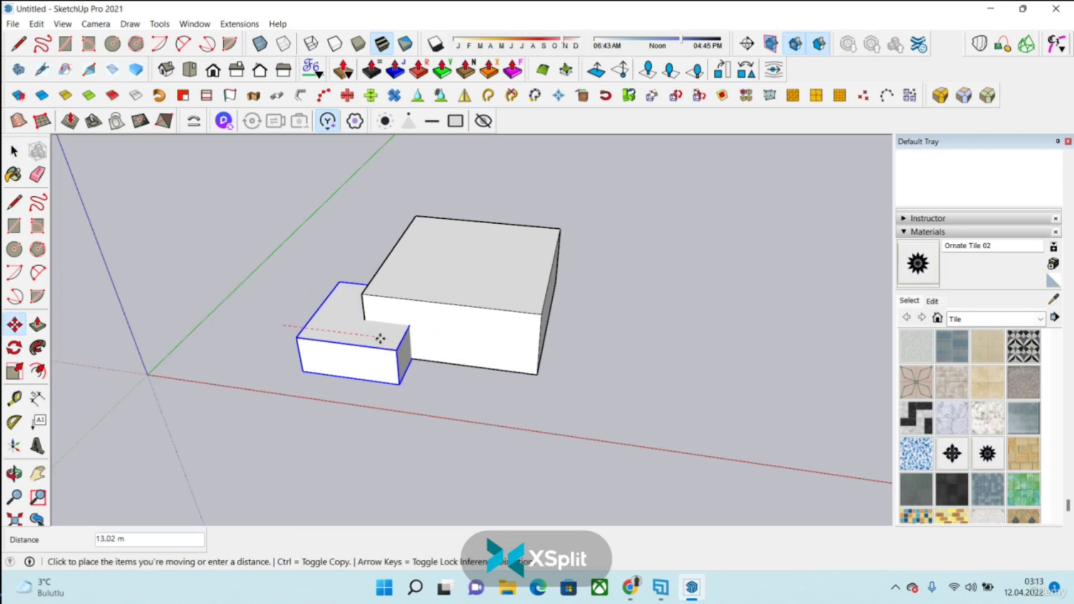
left_click(380, 339)
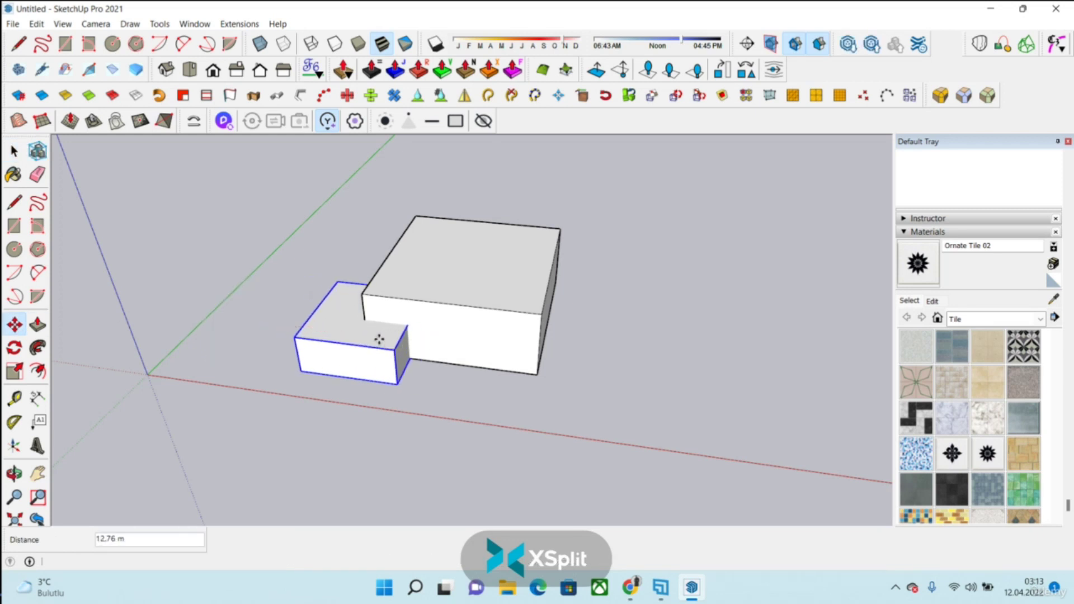
- Examine closely from several angles where the smaller group penetrates the larger block
scroll(380, 339, "up", 6)
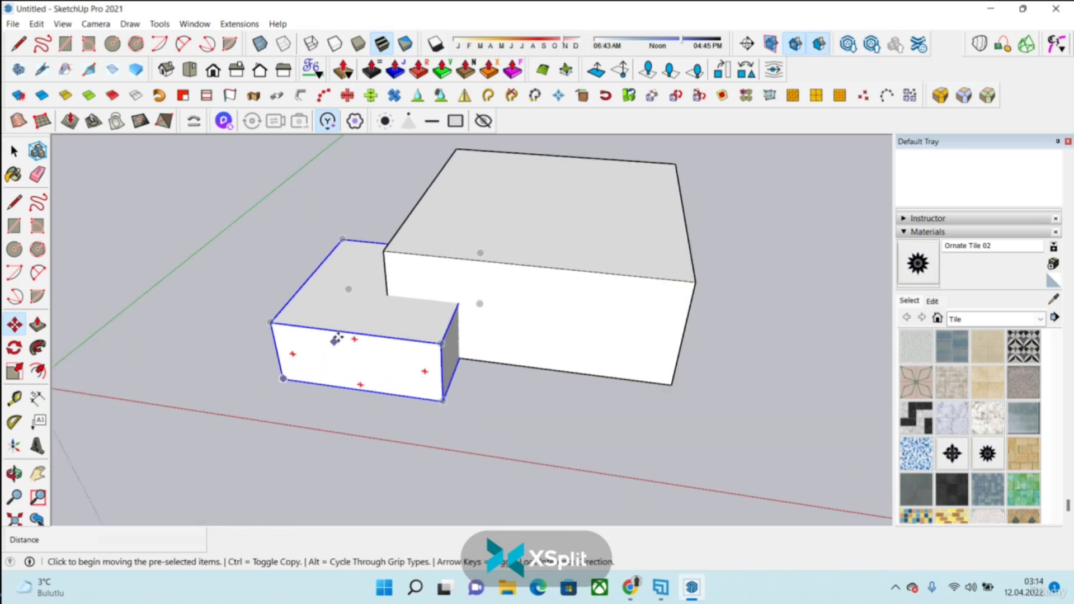
middle_click_drag(405, 328, 626, 276)
scroll(582, 295, "up", 3)
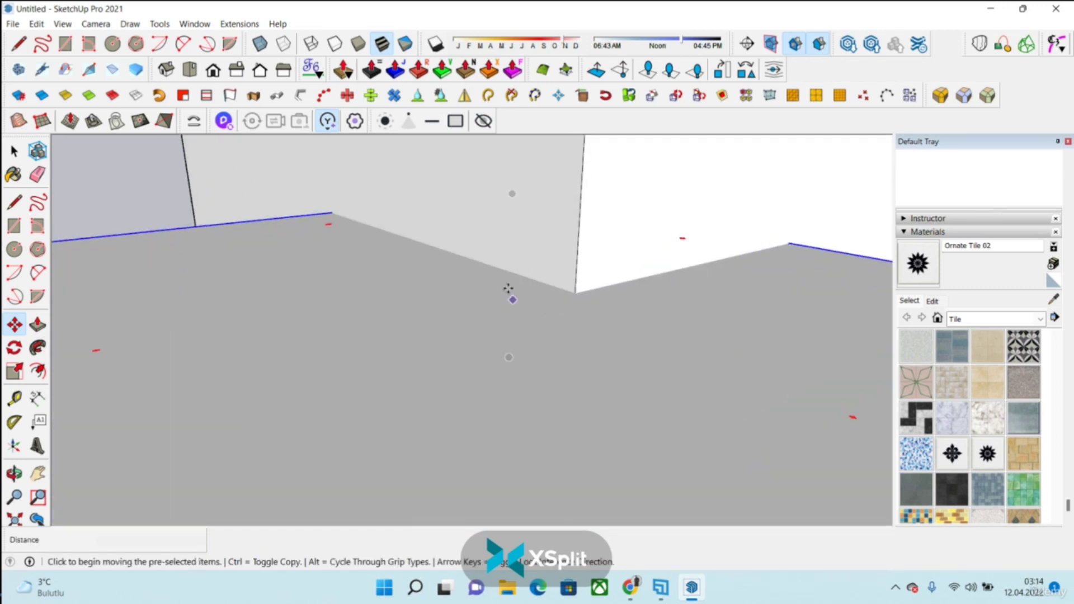
scroll(410, 285, "down", 3)
mouse_move(407, 285)
middle_mouse_down()
mouse_move(381, 314)
mouse_move(392, 305)
middle_mouse_up()
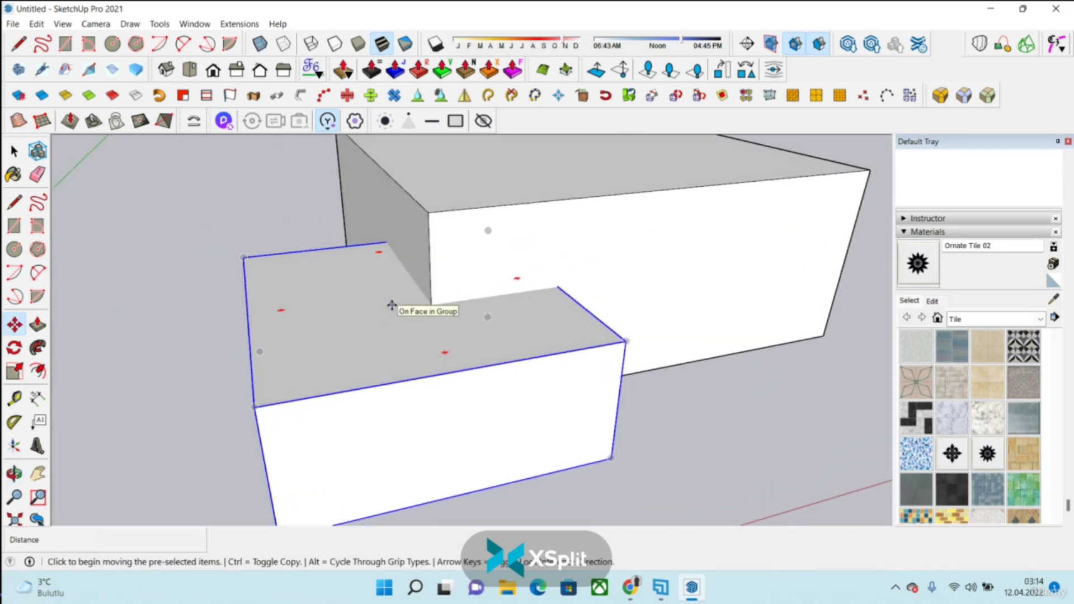
scroll(330, 363, "down", 4)
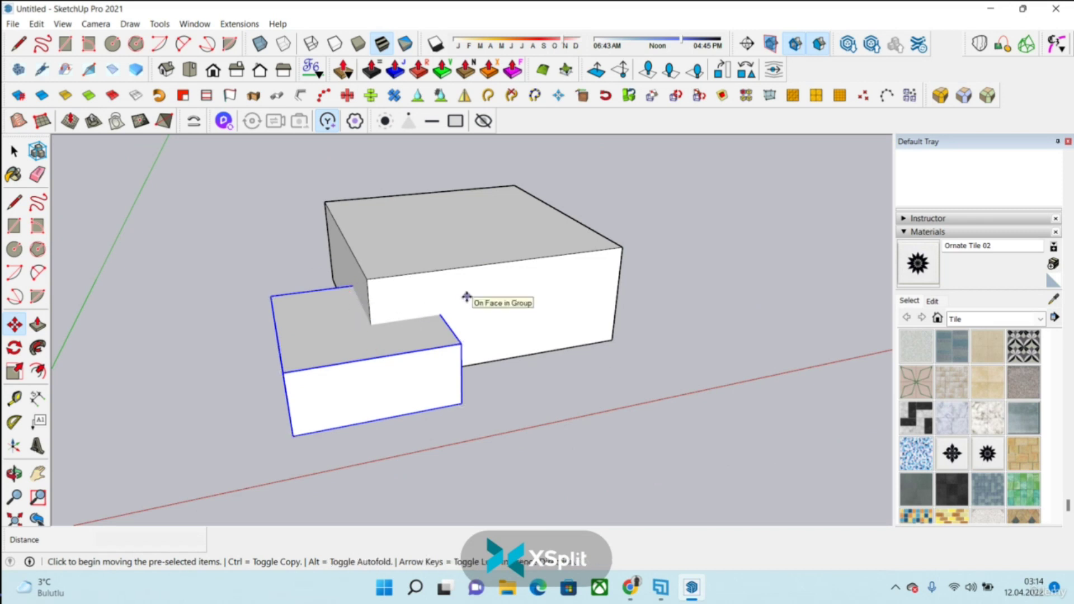
- Shift the smaller group about 1.68 m at the larger block's corner and undo the move
left_click(337, 340)
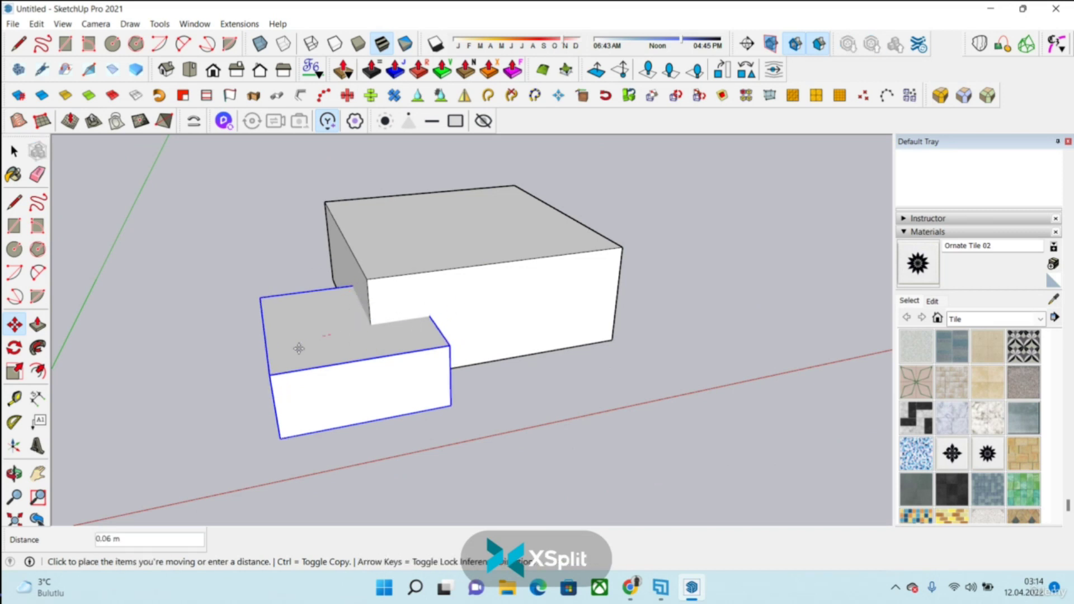
left_click(328, 351)
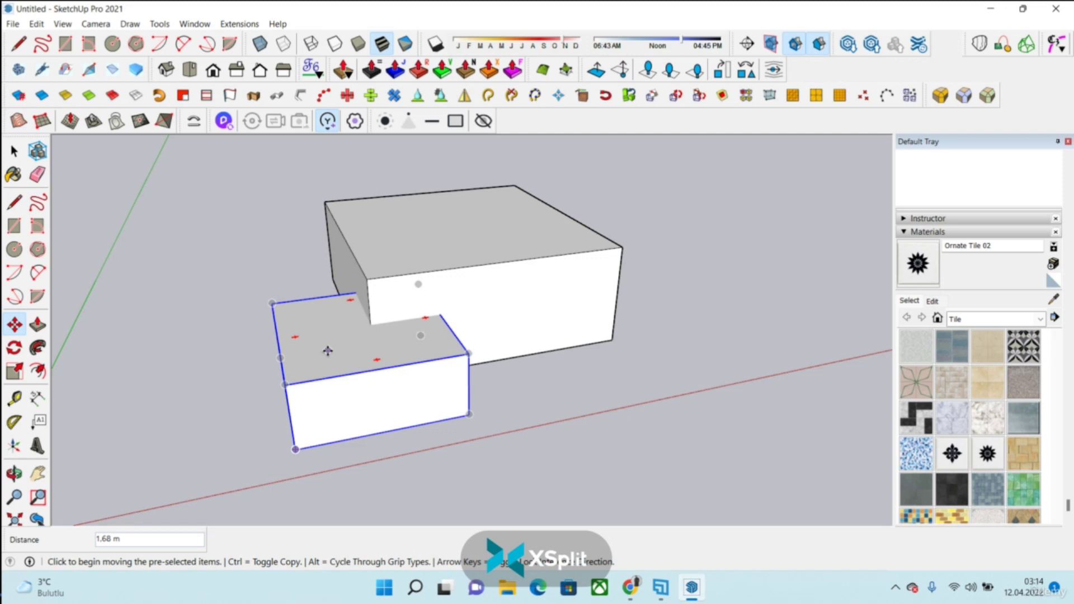
key("ctrl+z")
- Apply the Intersect solid tool to both overlapping block groups and undo the operation
scroll(467, 306, "up", 6)
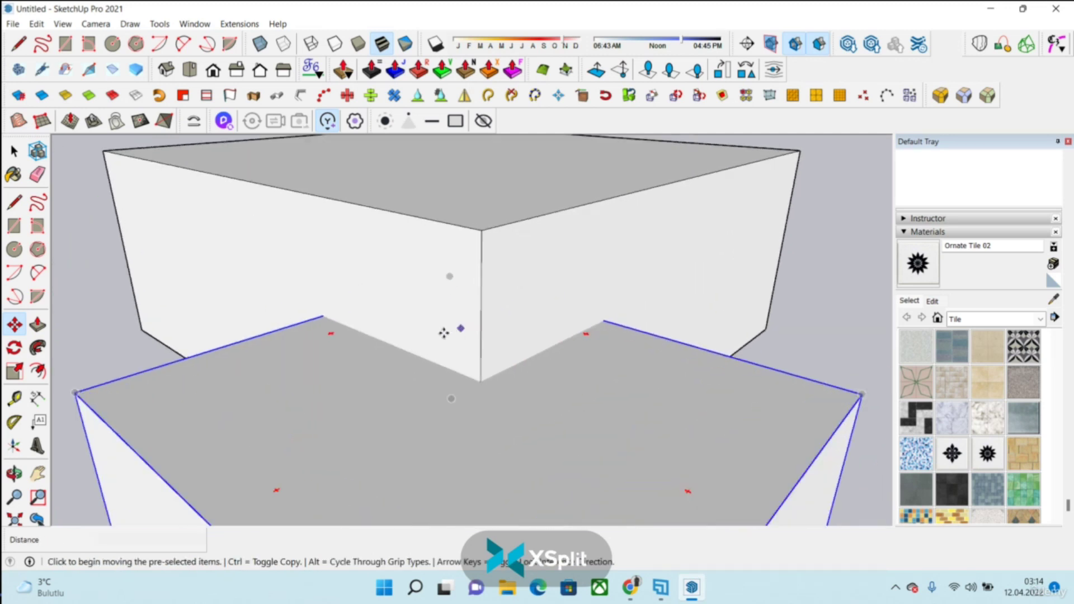
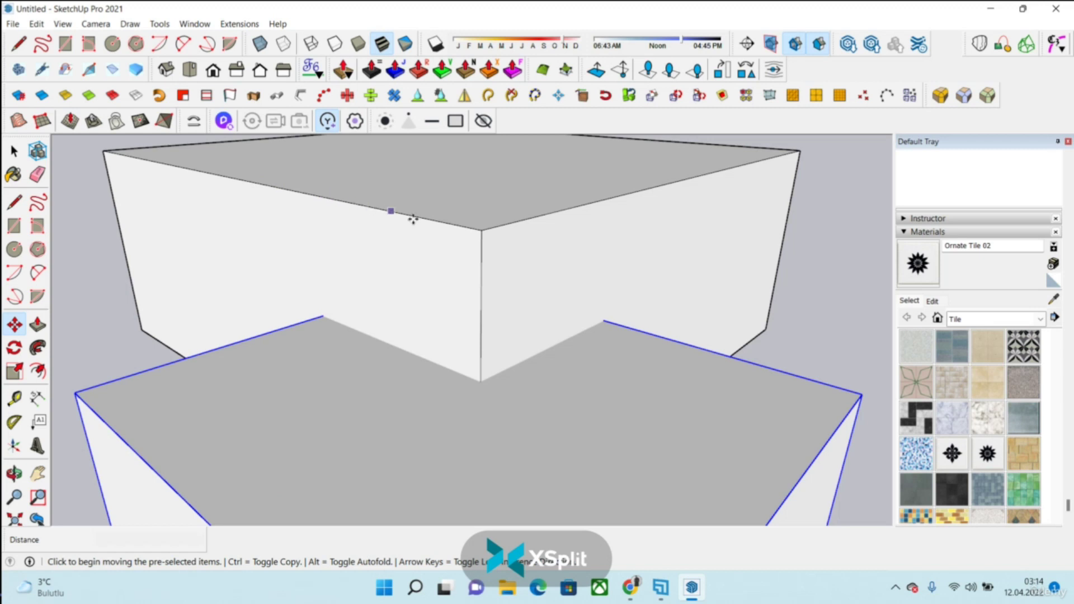
scroll(357, 309, "down", 6)
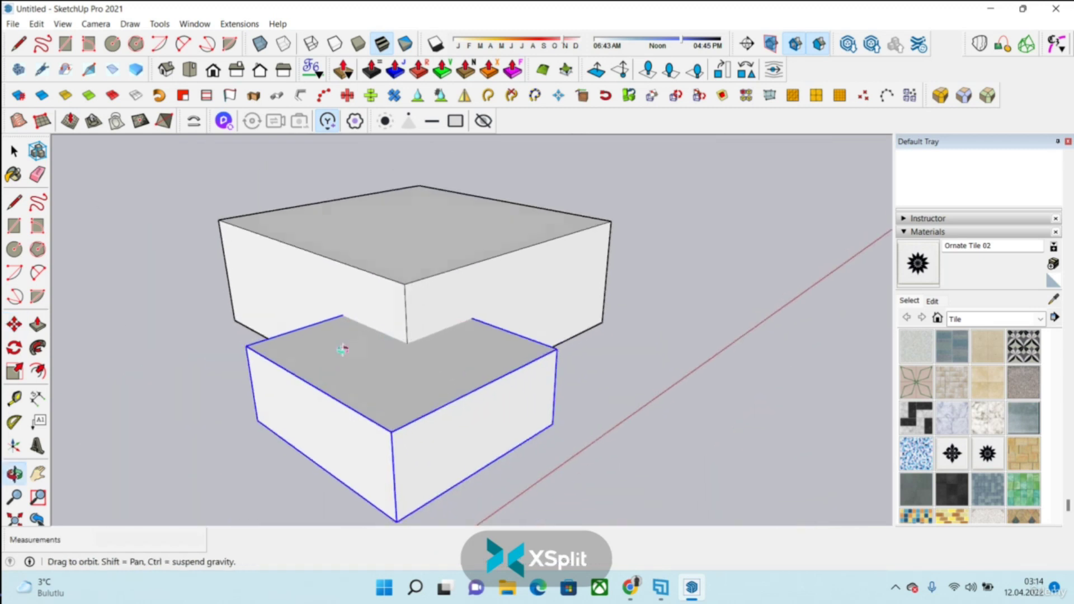
scroll(109, 276, "down", 2)
key("space")
left_click_drag(173, 173, 567, 469)
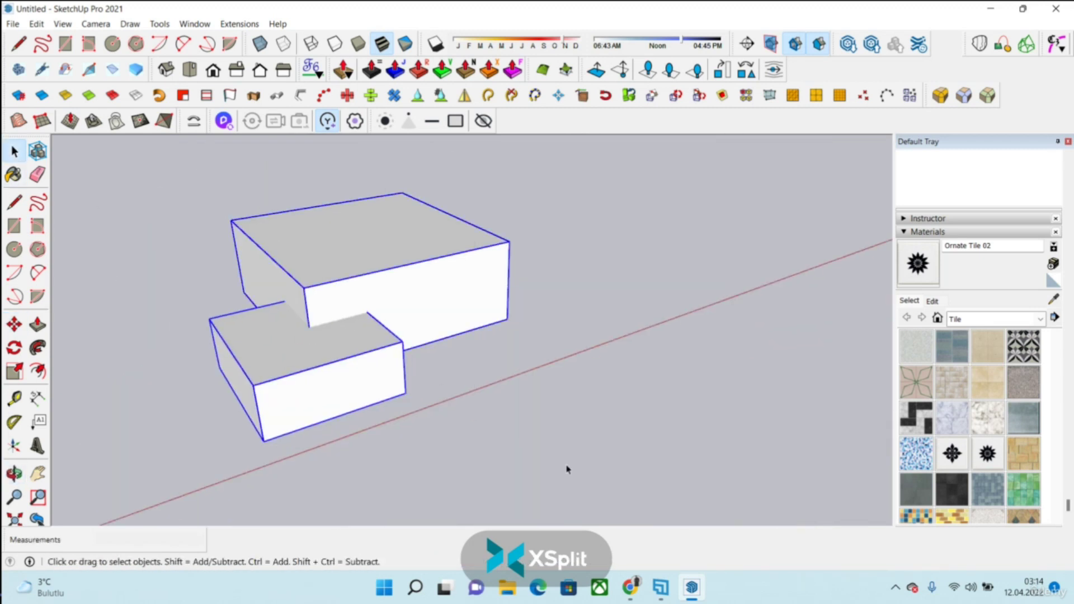
left_click(162, 25)
mouse_move(228, 204)
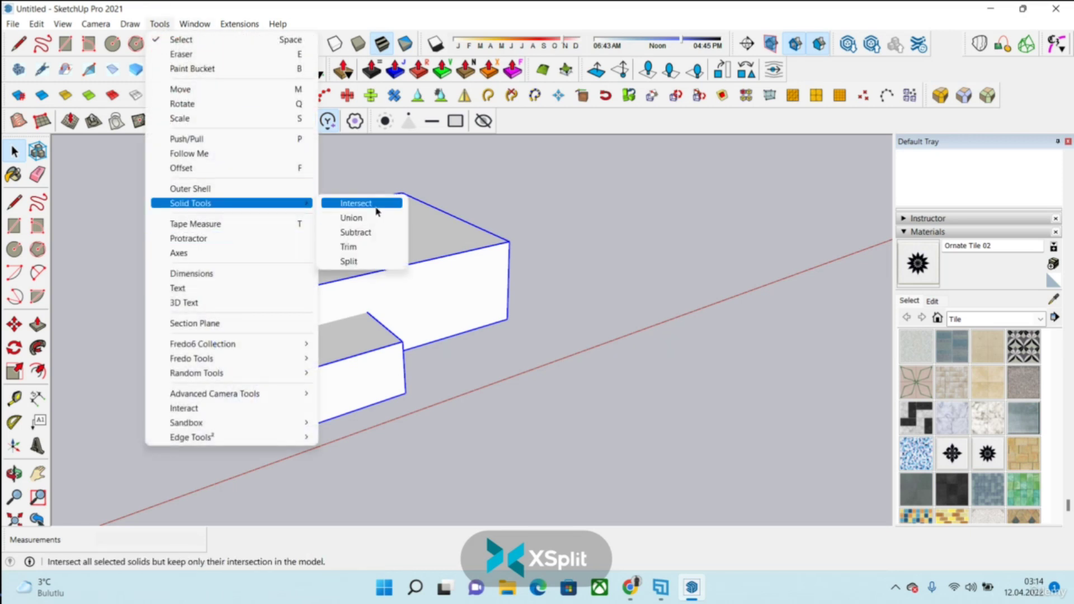
left_click(364, 204)
key("ctrl+z")
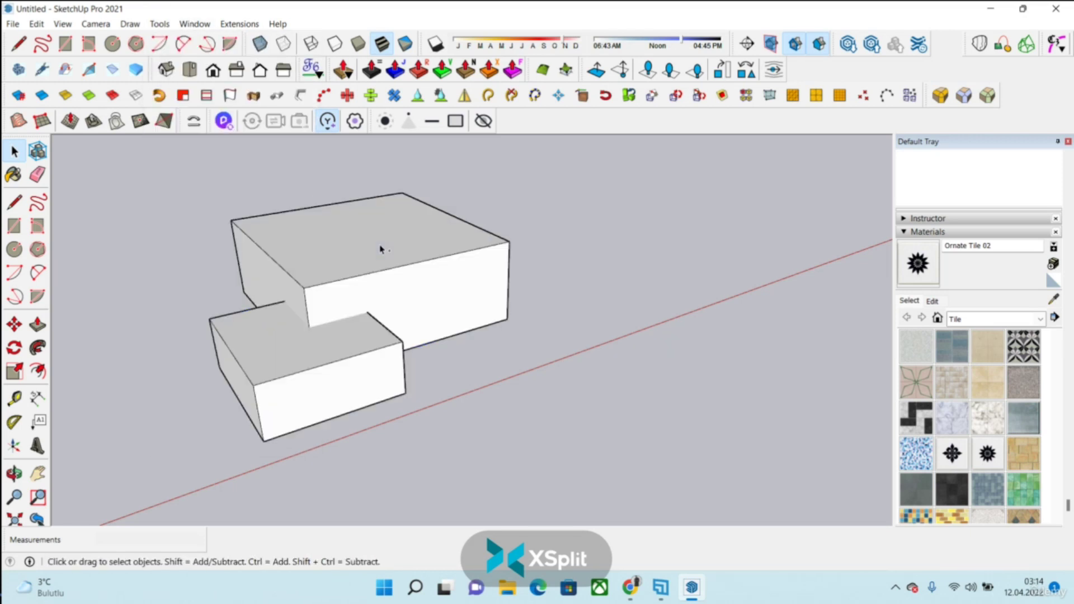
- Intersect the faces of both overlapping block groups with the model
left_click_drag(296, 288, 597, 472)
right_click(358, 222)
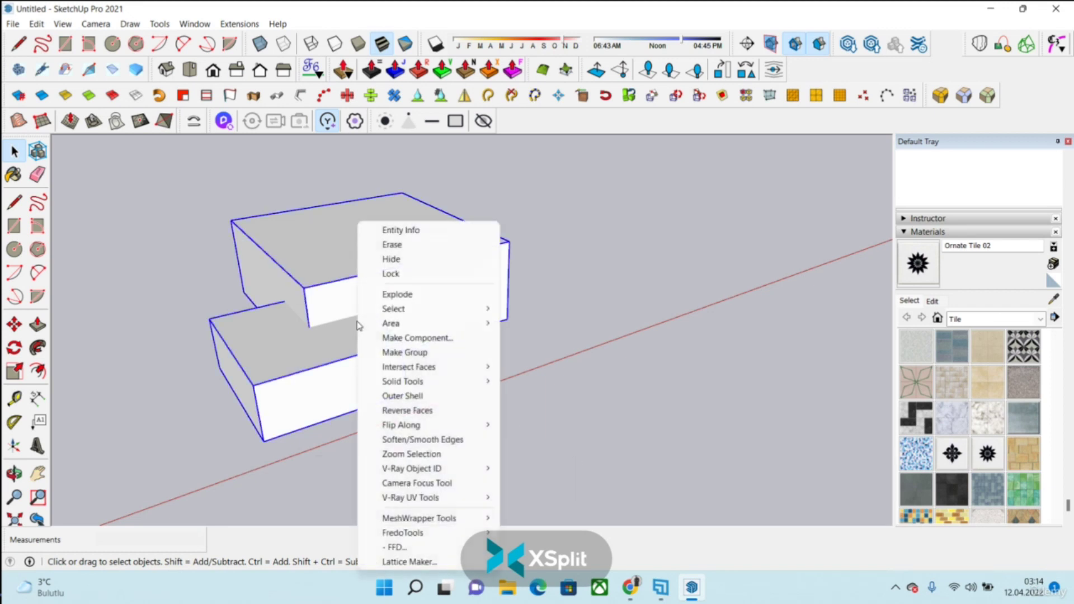
mouse_move(411, 368)
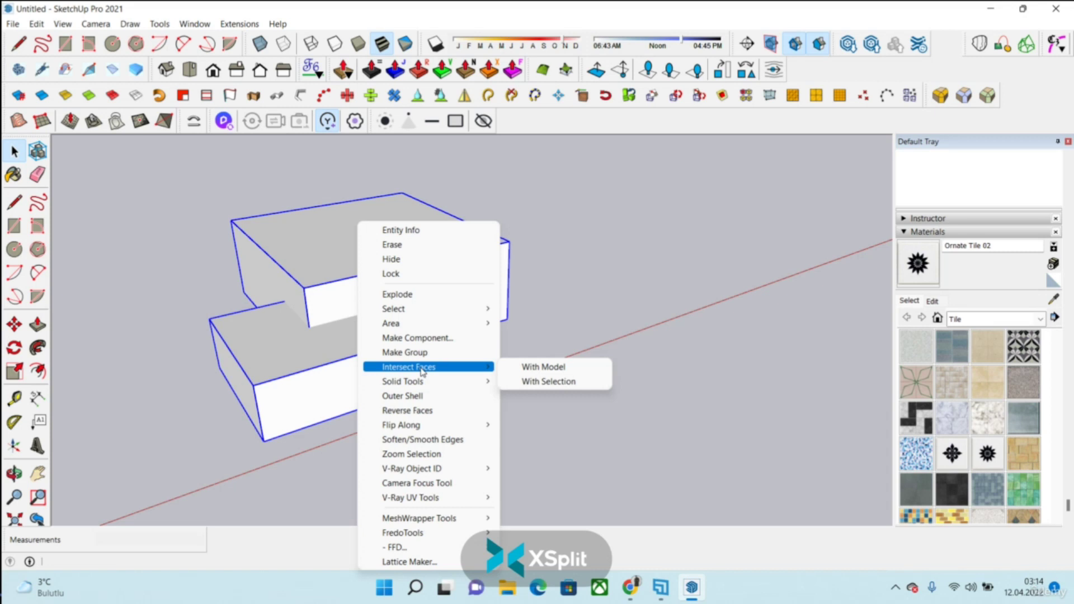
left_click(530, 368)
scroll(243, 309, "up", 8)
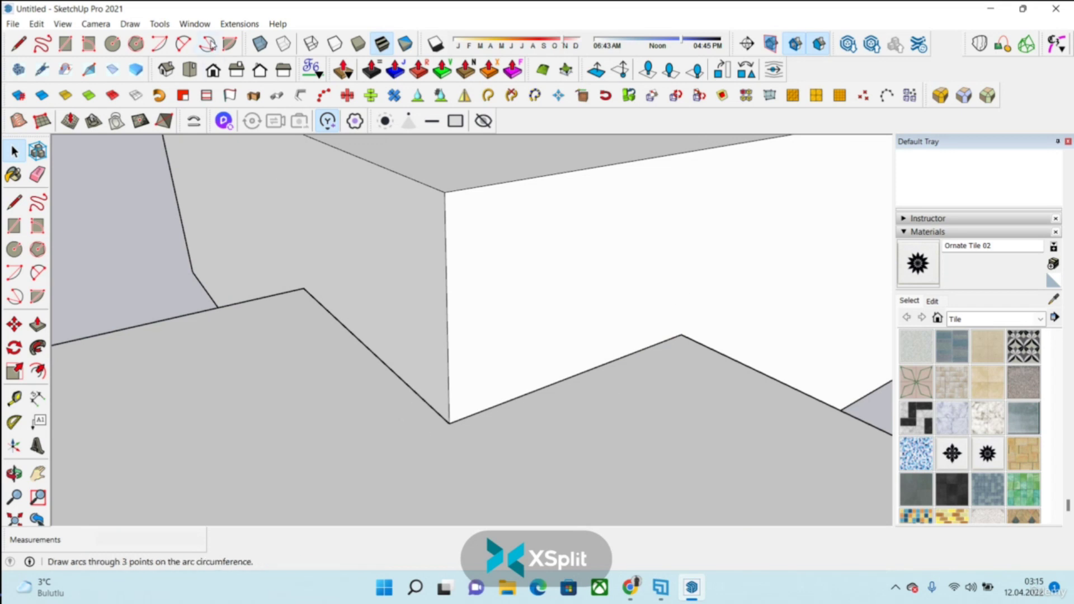
scroll(345, 344, "down", 2)
scroll(345, 344, "down", 5)
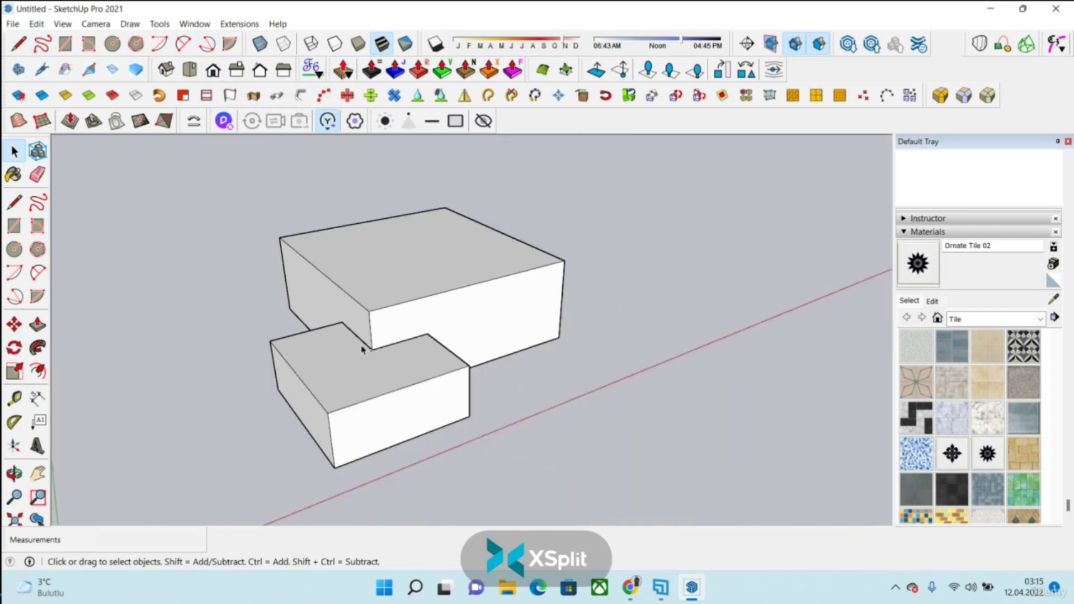
- Repeat the face intersection with the model on both groups and inspect the seam around the overlapping corner
left_click_drag(190, 162, 695, 520)
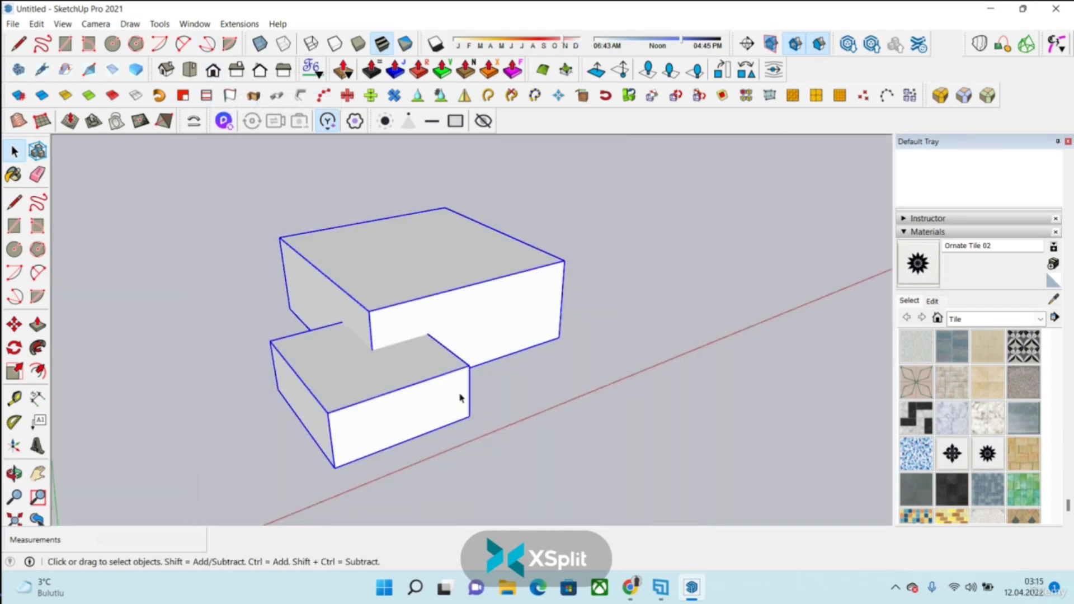
right_click(458, 395)
mouse_move(503, 367)
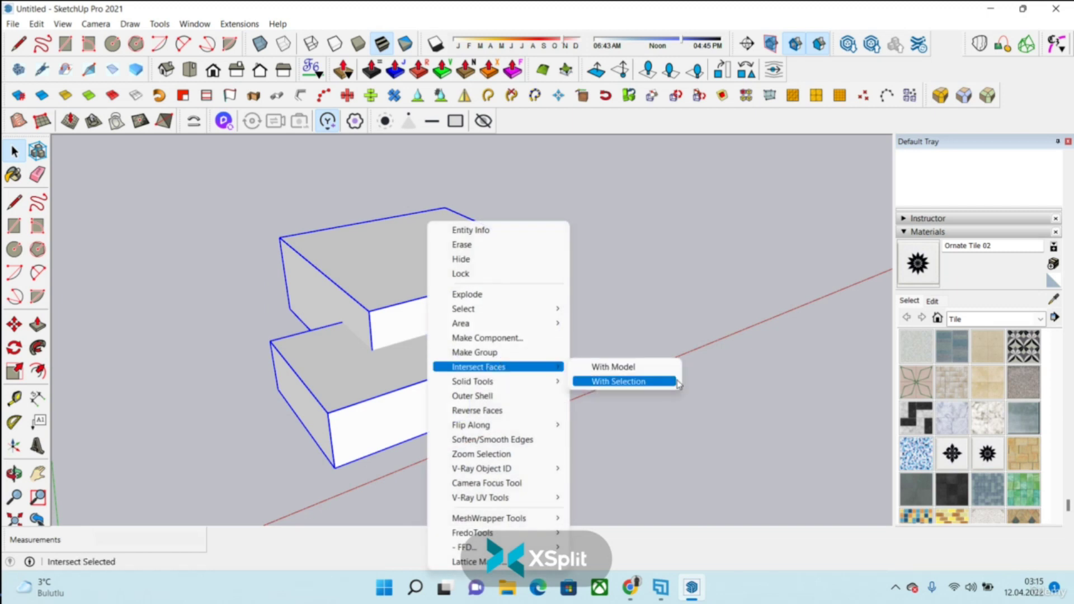
left_click(621, 367)
scroll(347, 343, "up", 3)
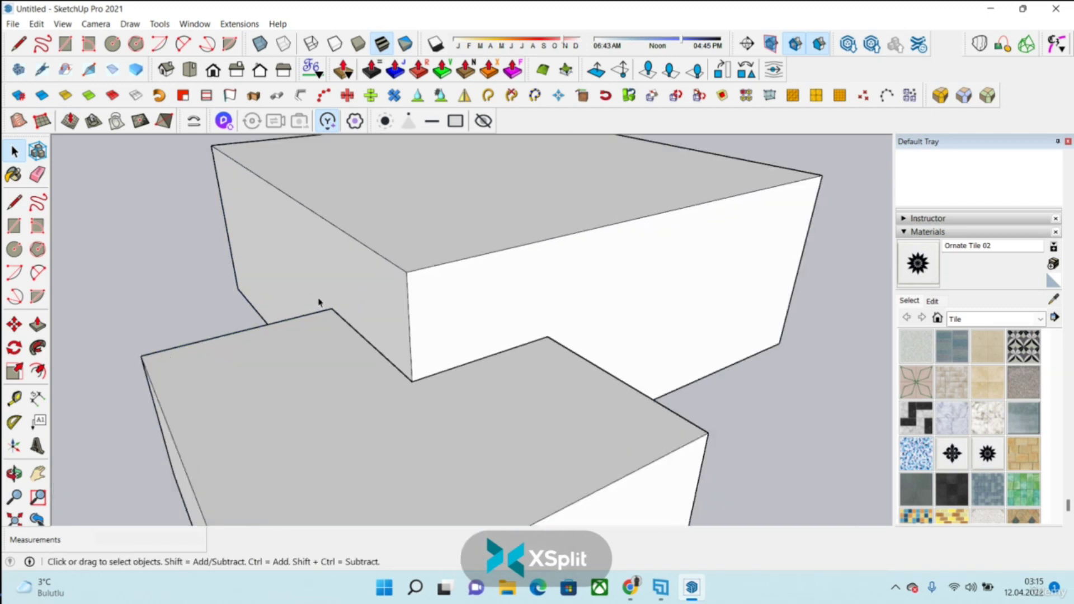
scroll(330, 307, "down", 5)
- Explode the larger block group and clear the selection
left_click(446, 305)
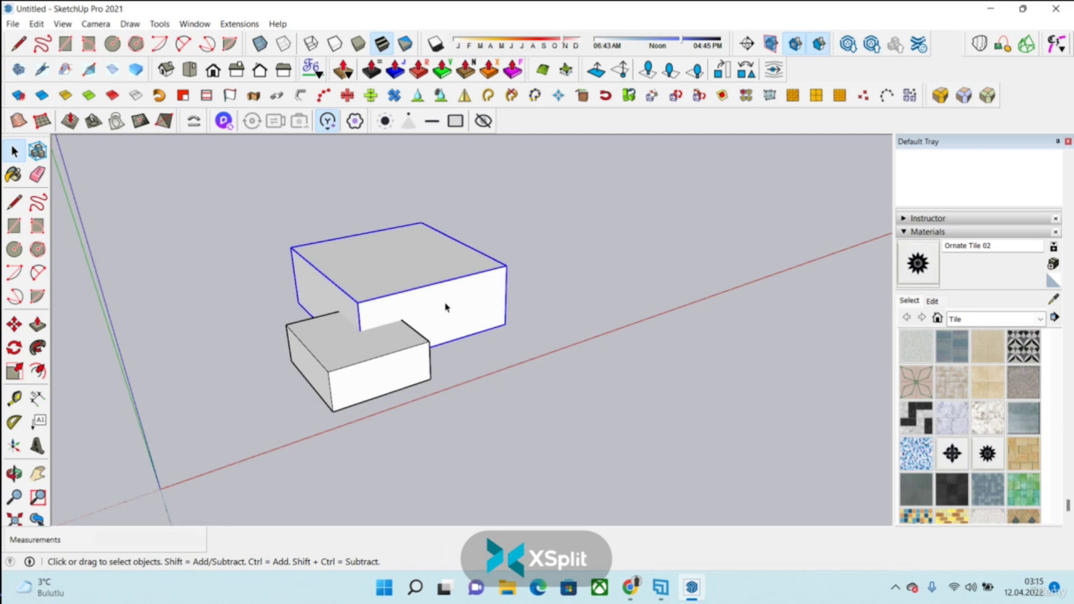
right_click(446, 305)
left_click(506, 311)
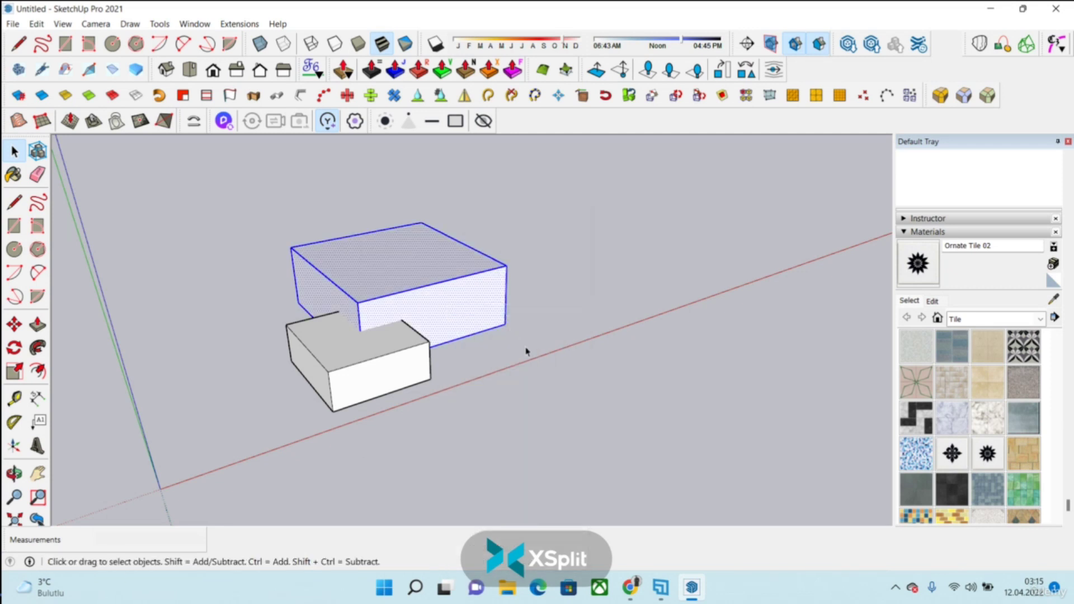
left_click(244, 298)
- Try the Intersect solid tool on the exploded larger block and the smaller group, accepting the non-solid objects being deselected
left_click_drag(211, 193, 561, 440)
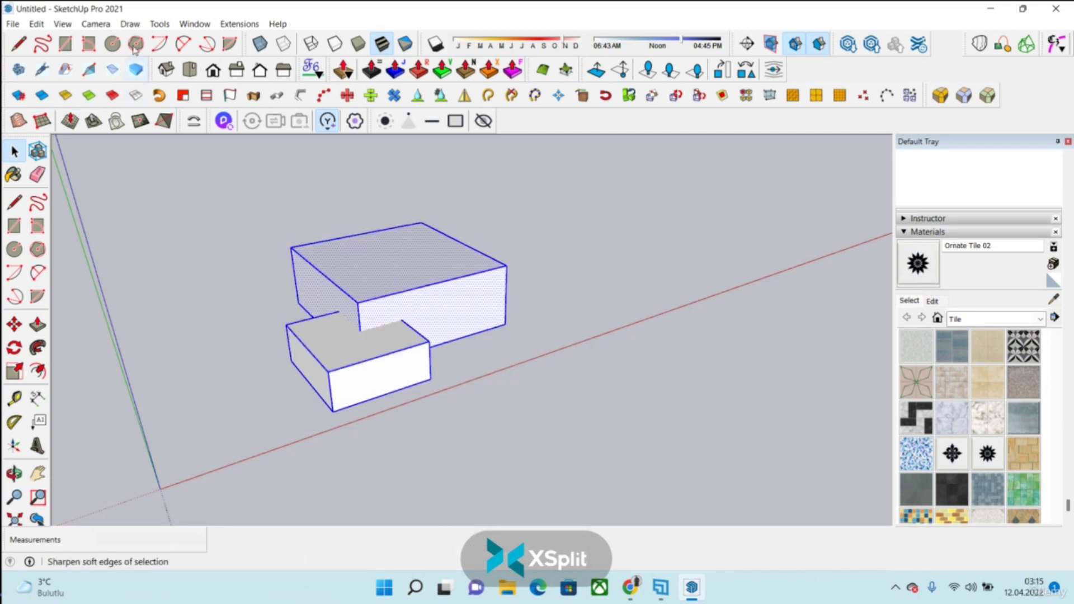
left_click(157, 24)
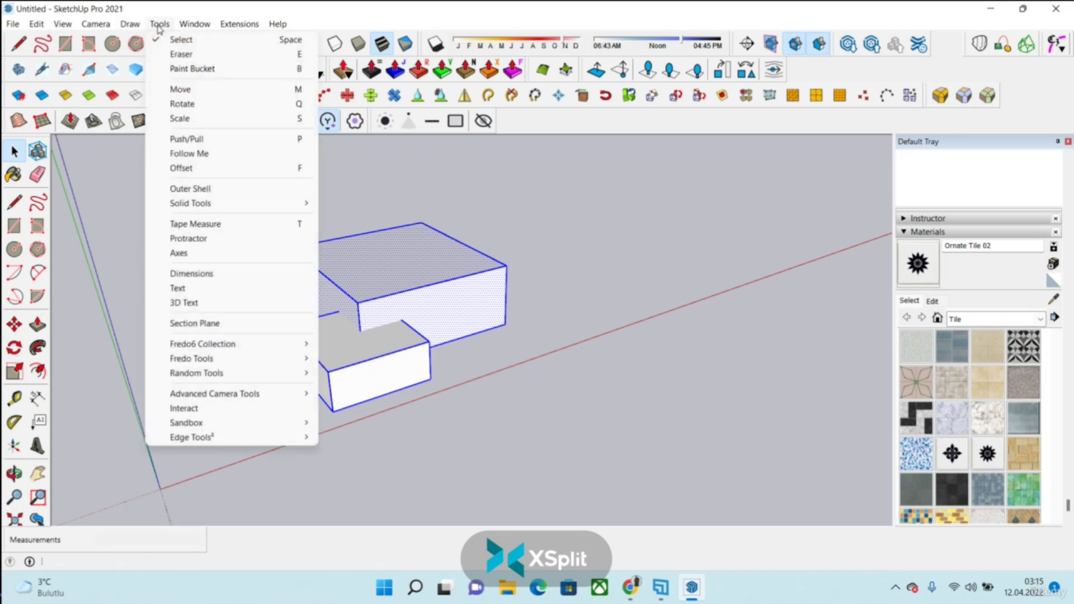
mouse_move(214, 204)
left_click(336, 207)
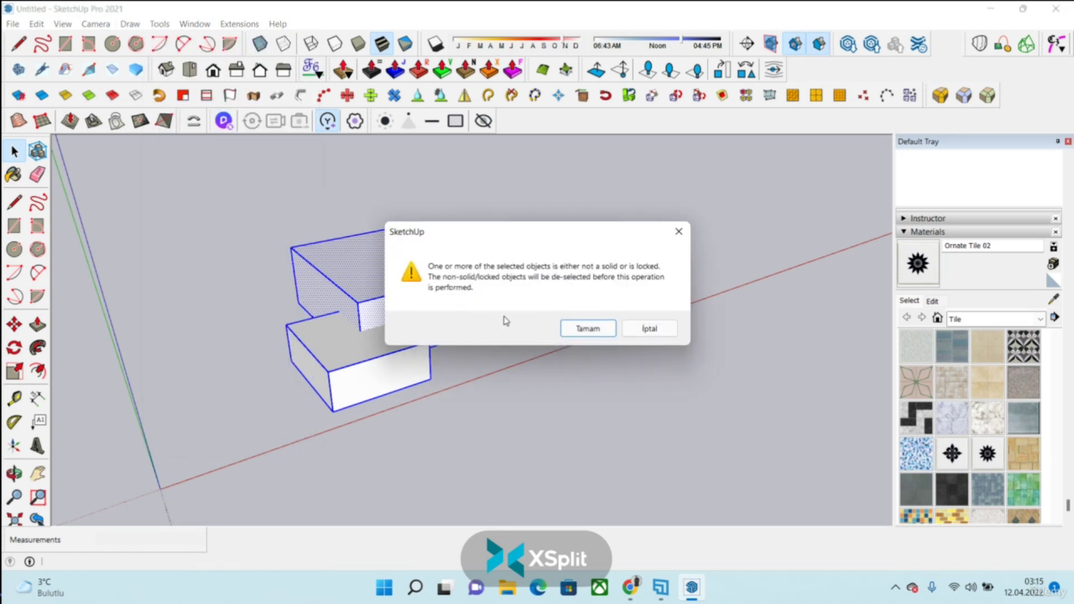
left_click(582, 334)
- Explode the smaller block group as well
scroll(313, 373, "up", 3)
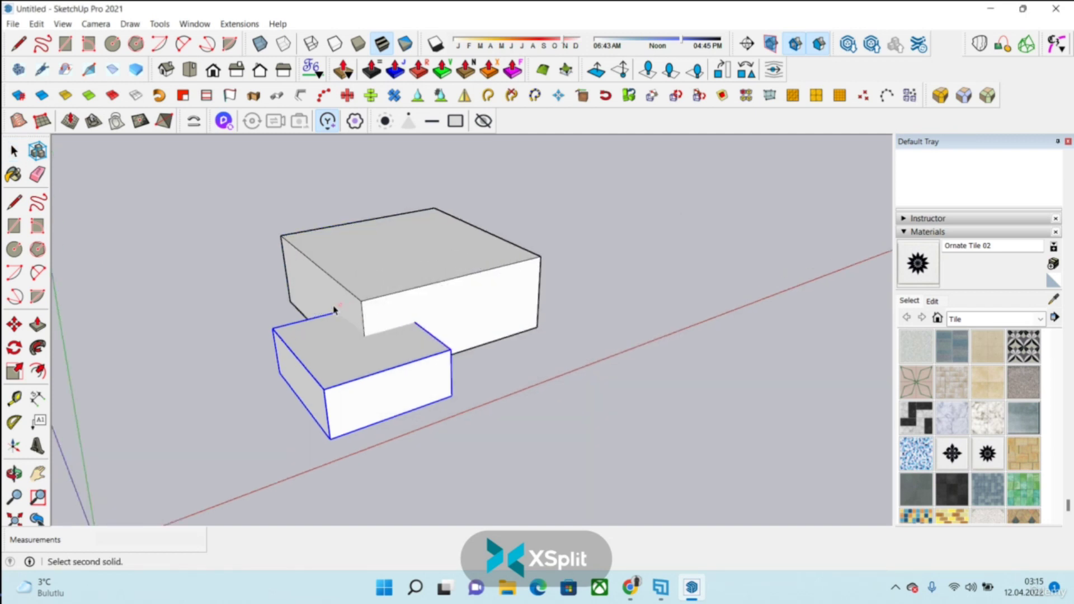
right_click(324, 381)
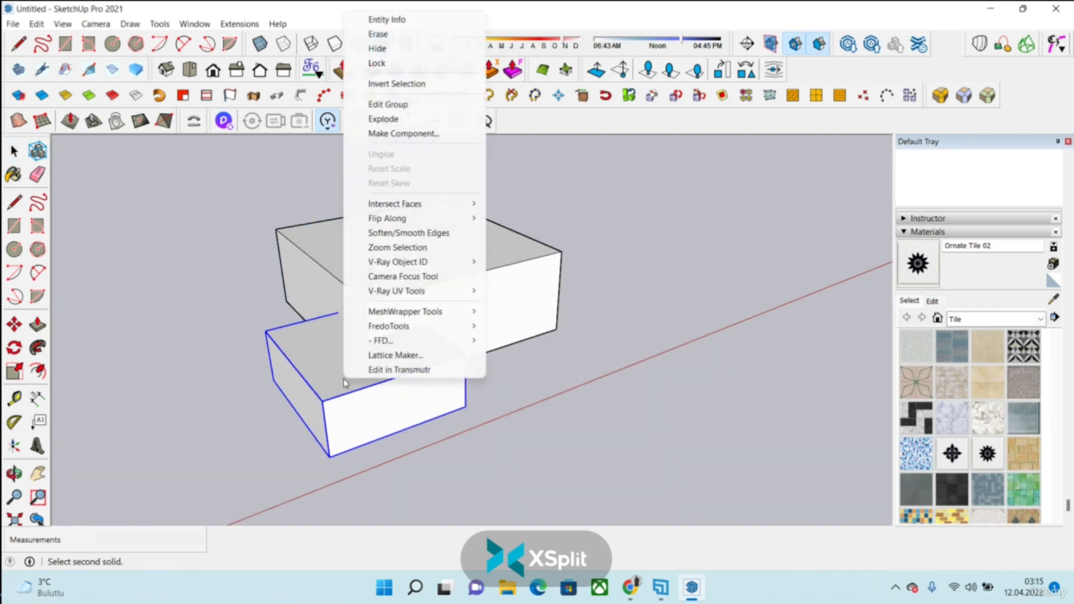
key("Escape")
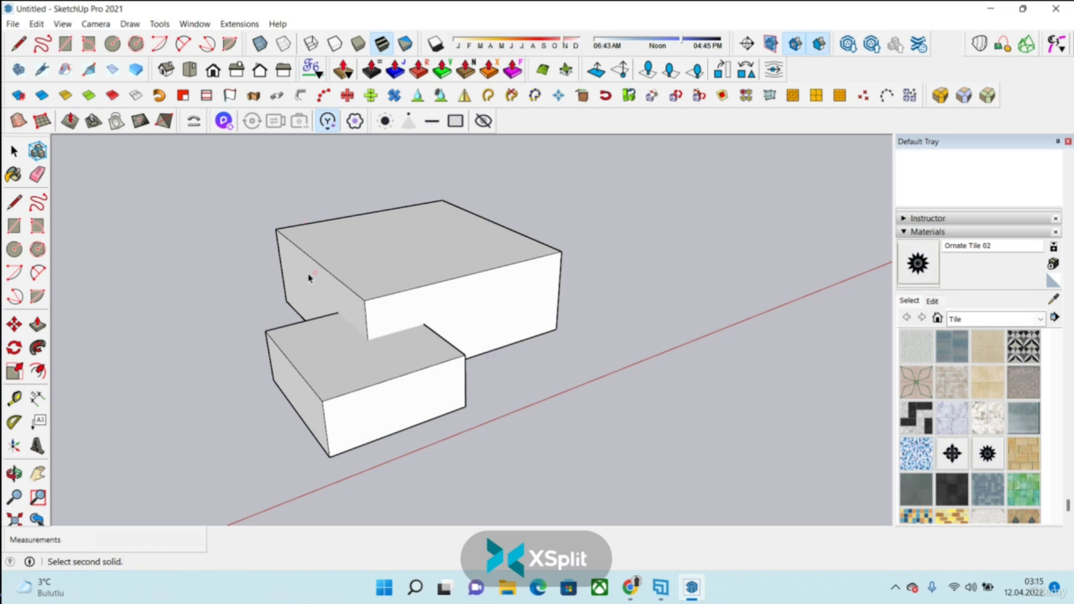
scroll(336, 292, "down", 3)
middle_click_drag(336, 293, 257, 239)
- Try the Intersect solid tool on both exploded blocks, accepting the dialog
left_click(14, 151)
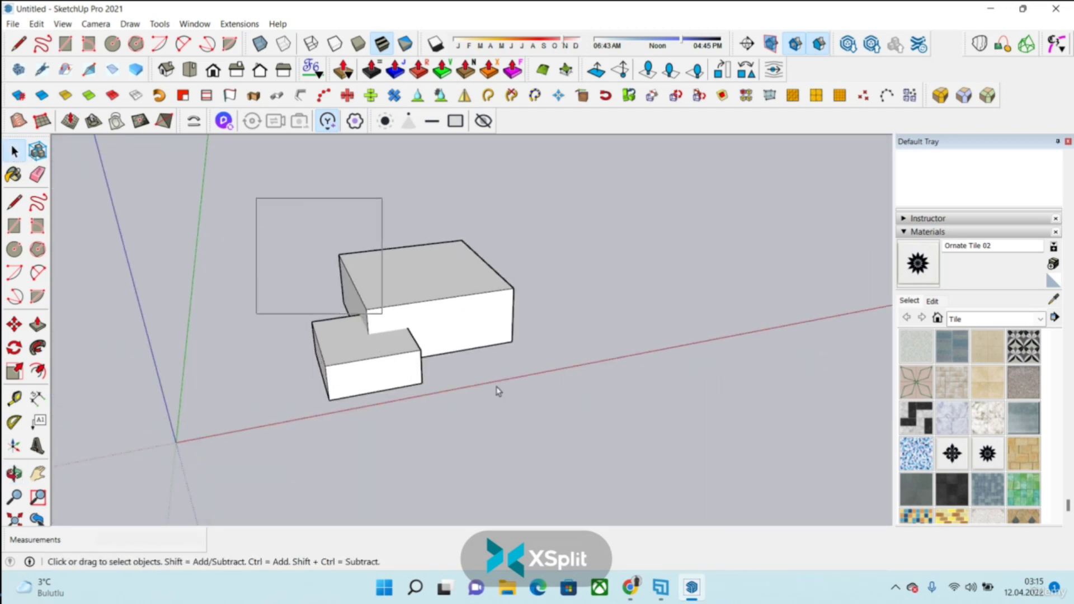
left_click_drag(433, 353, 585, 453)
left_click(159, 23)
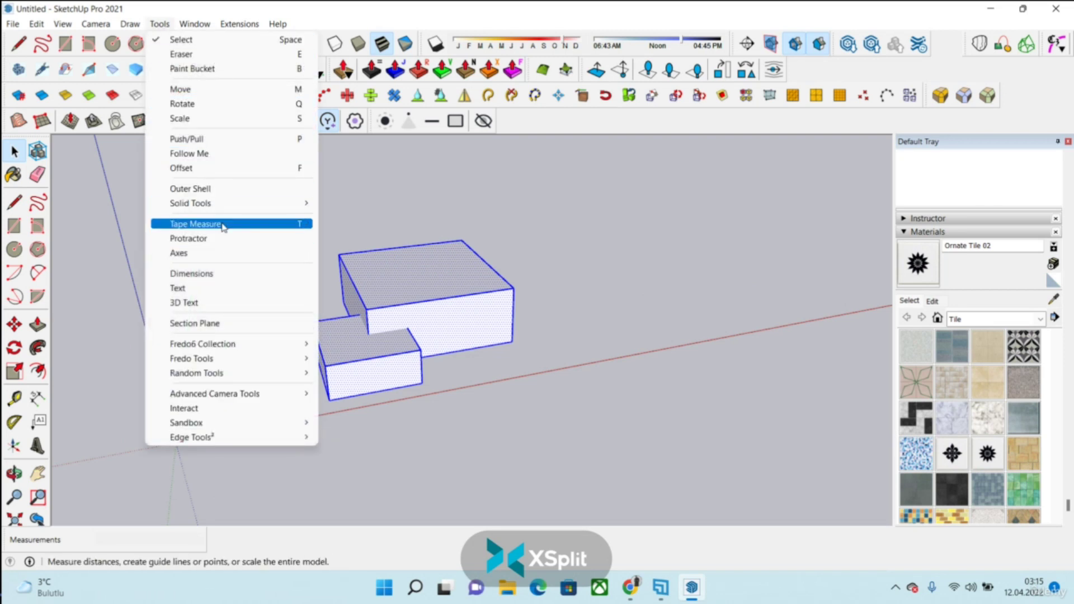
mouse_move(280, 203)
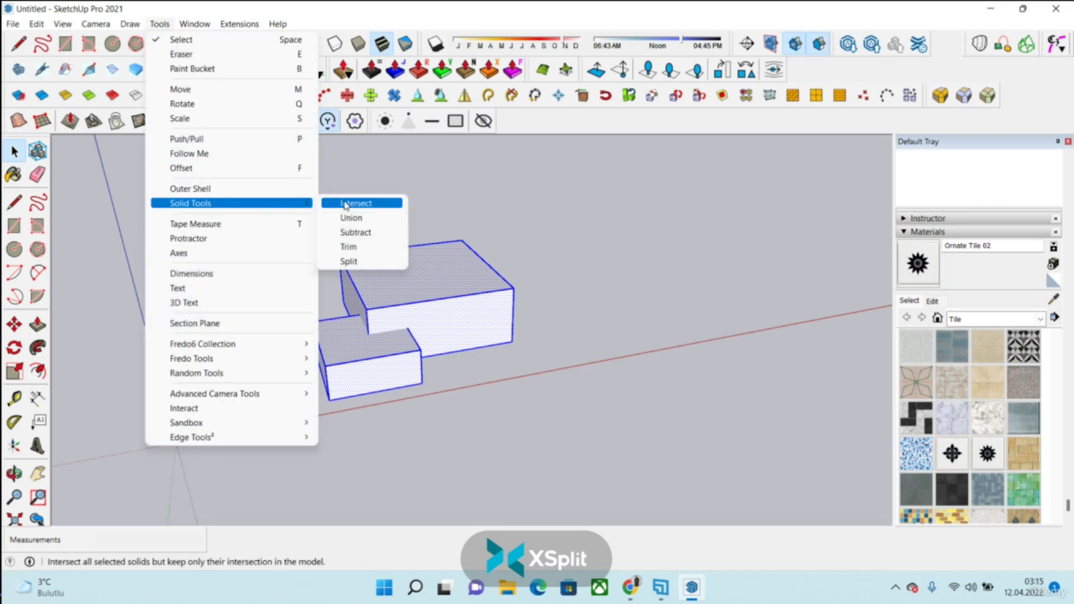
left_click(346, 205)
left_click(583, 328)
- Examine from several angles where the smaller block penetrates the larger block
scroll(358, 328, "up", 3)
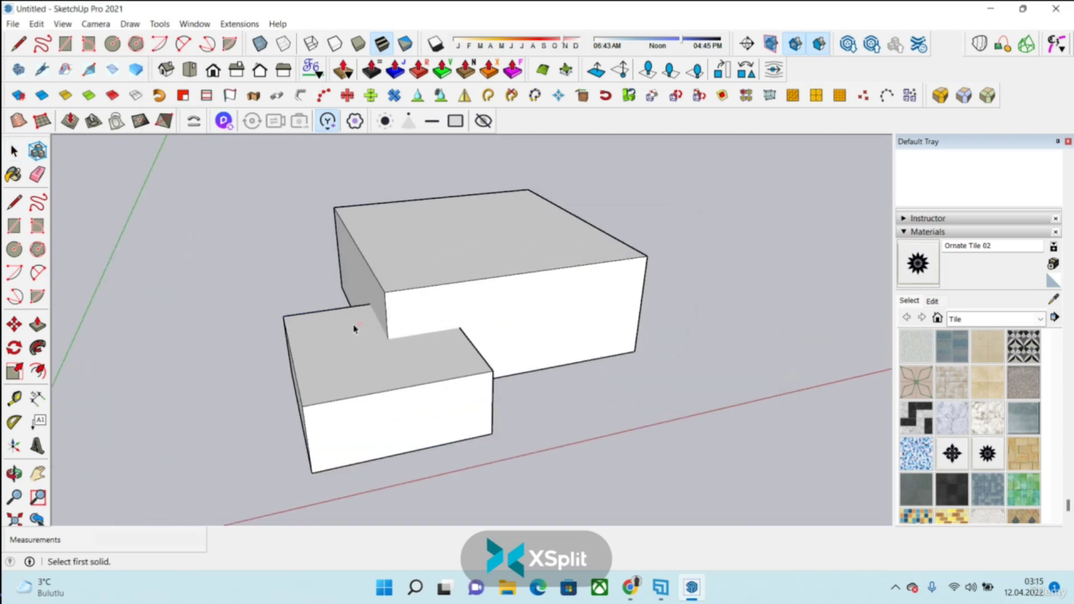
scroll(384, 316, "up", 5)
middle_click_drag(384, 312, 556, 362)
scroll(431, 330, "down", 3)
scroll(578, 334, "down", 3)
scroll(556, 297, "up", 4)
middle_click_drag(557, 312, 419, 304)
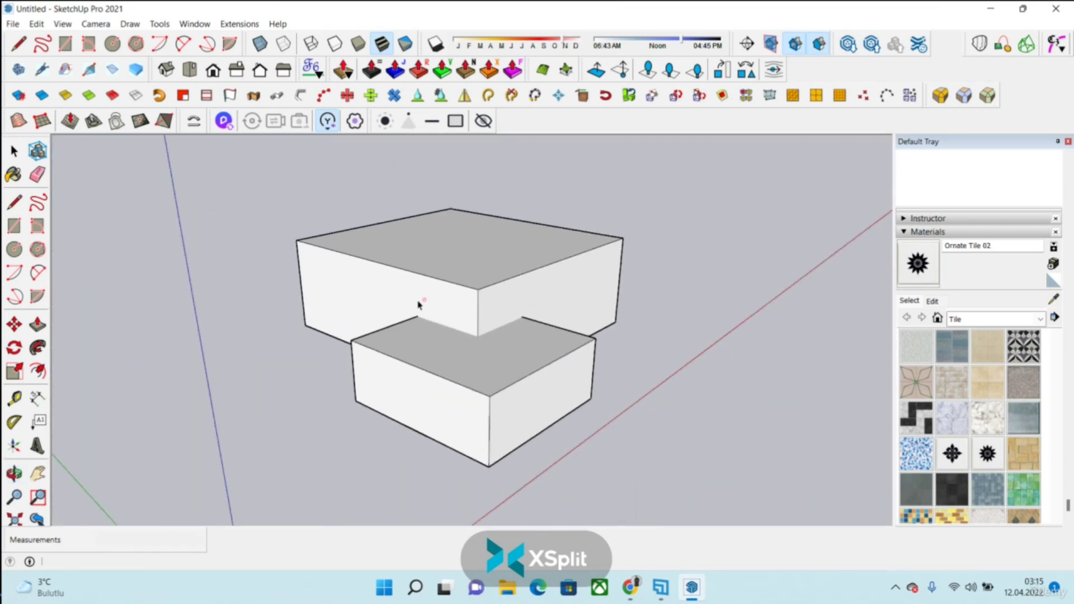
right_click(424, 323)
key("Escape")
- Intersect the faces of both ungrouped blocks with the model and check them from the front
left_click(14, 151)
left_click_drag(258, 180, 727, 526)
right_click(475, 395)
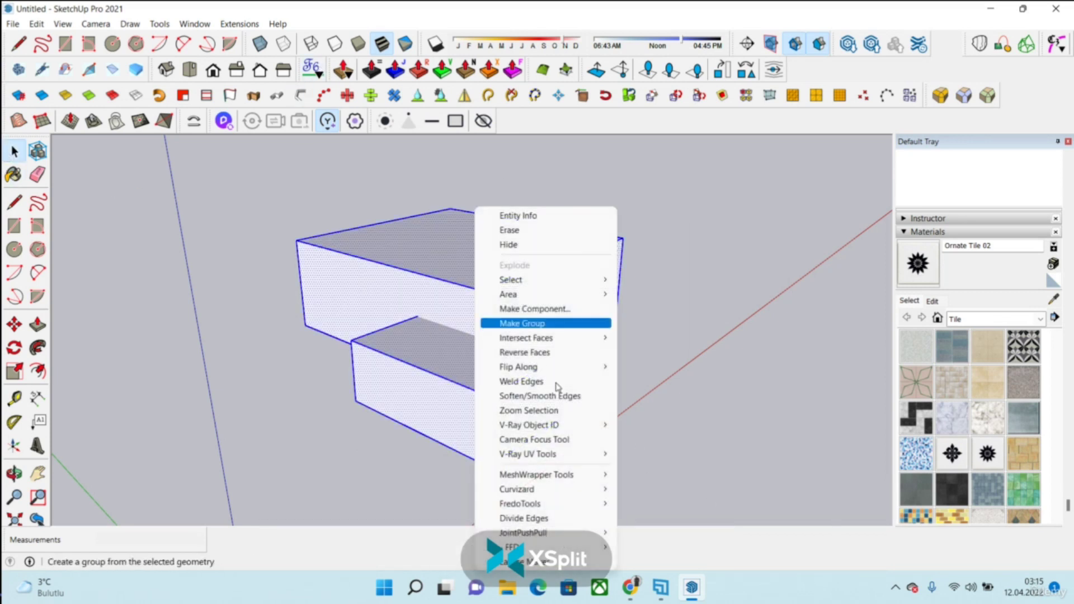
mouse_move(585, 337)
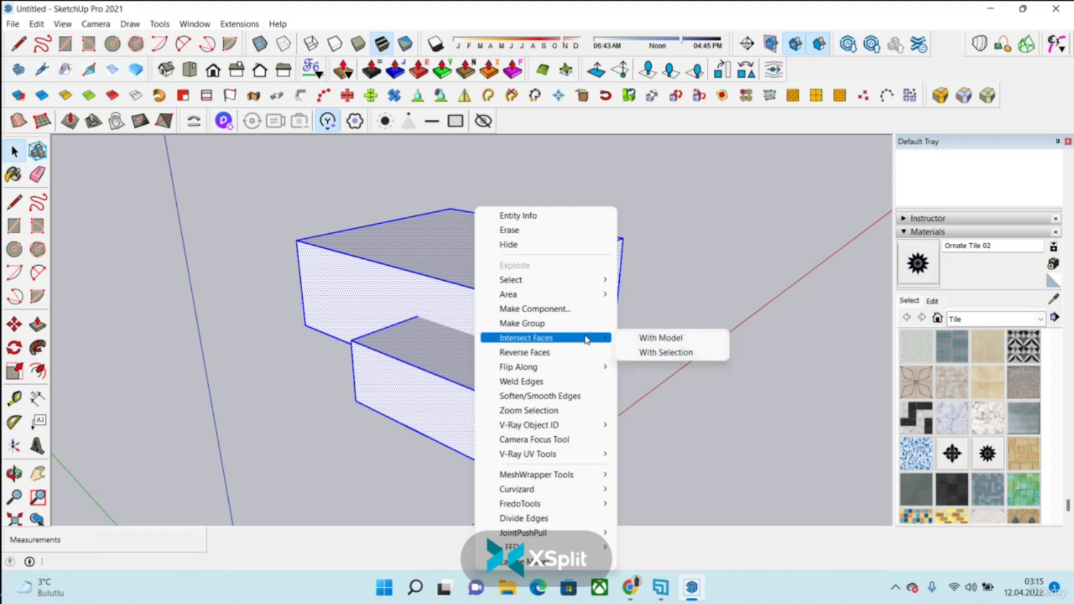
left_click(673, 338)
middle_click_drag(547, 326, 479, 364)
middle_click_drag(398, 340, 549, 321)
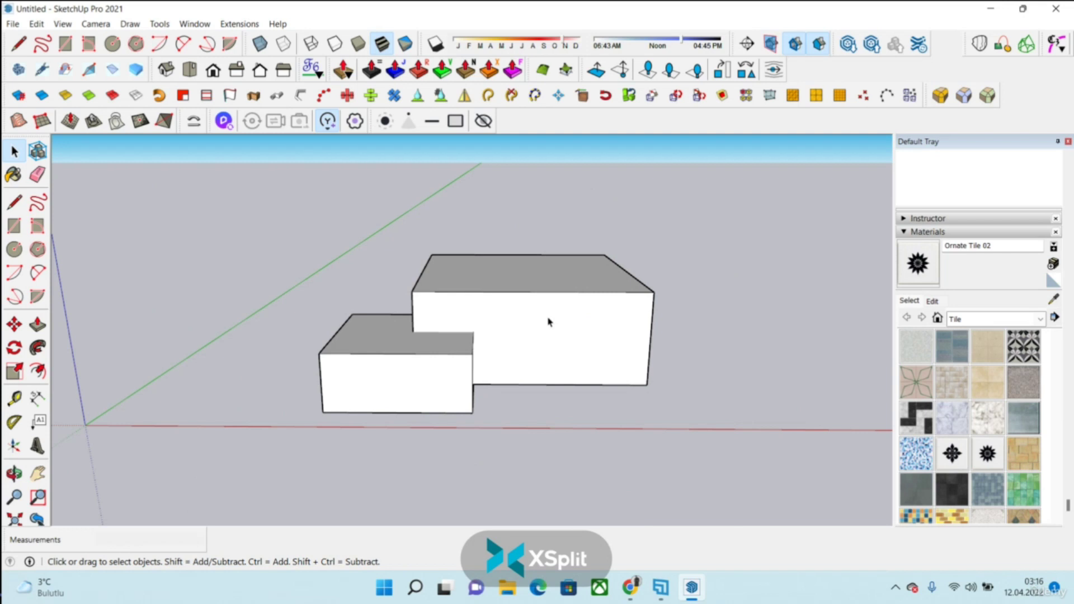
- Try the Union solid tool on the intersected blocks and delete all their connected geometry
left_click(160, 23)
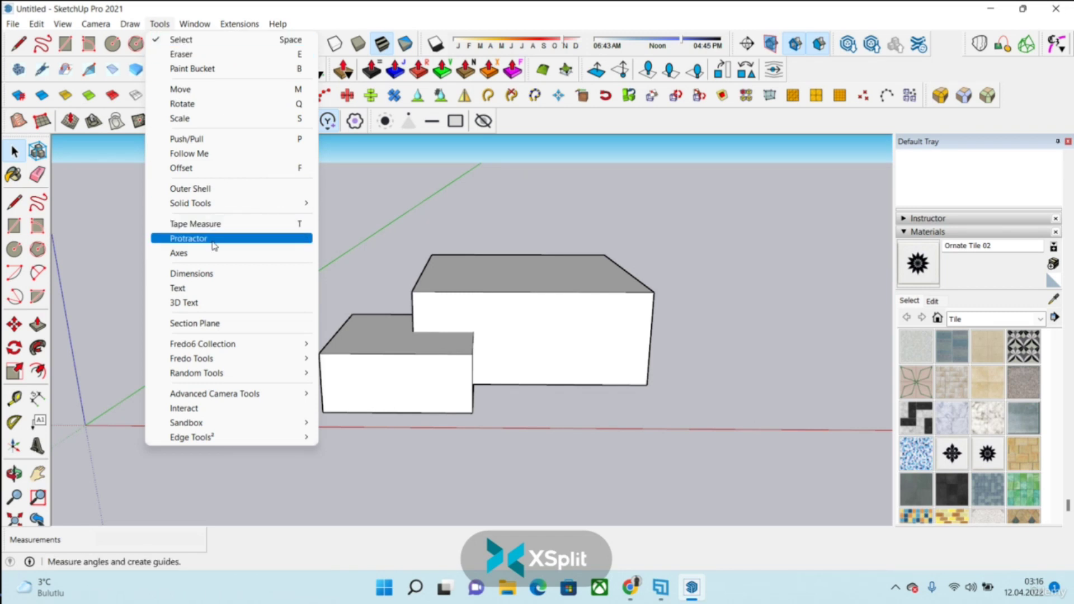
mouse_move(225, 209)
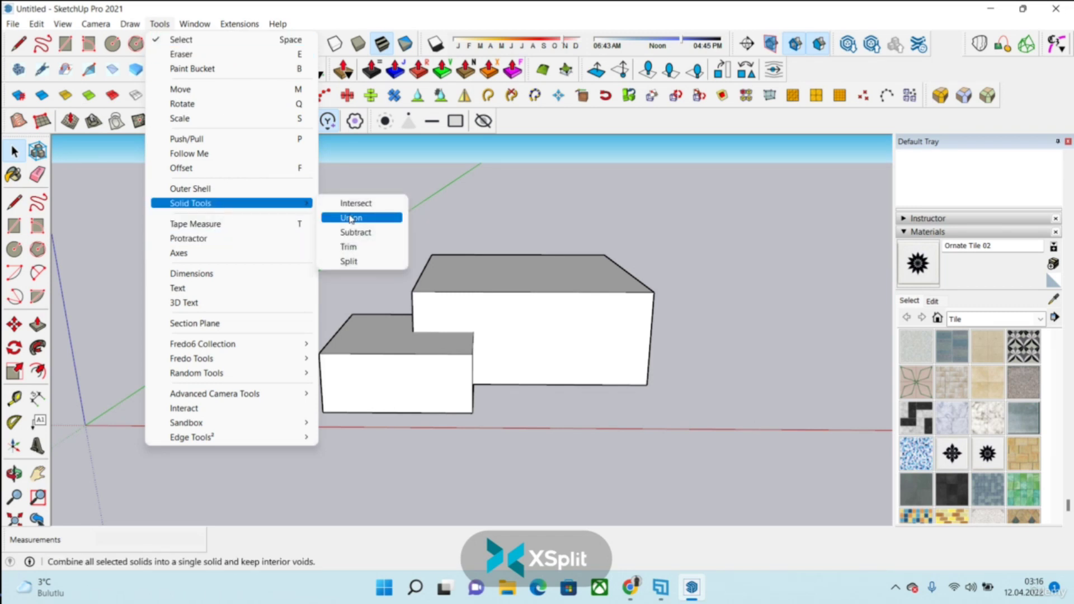
left_click(352, 219)
middle_click_drag(526, 314, 426, 379)
triple_click(425, 379)
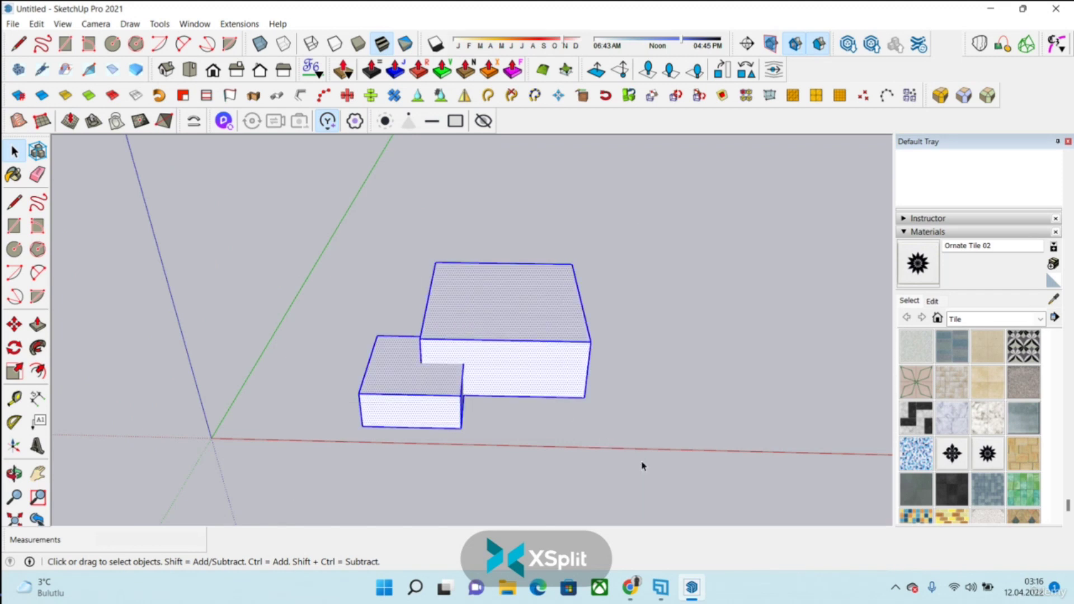
key("Delete")
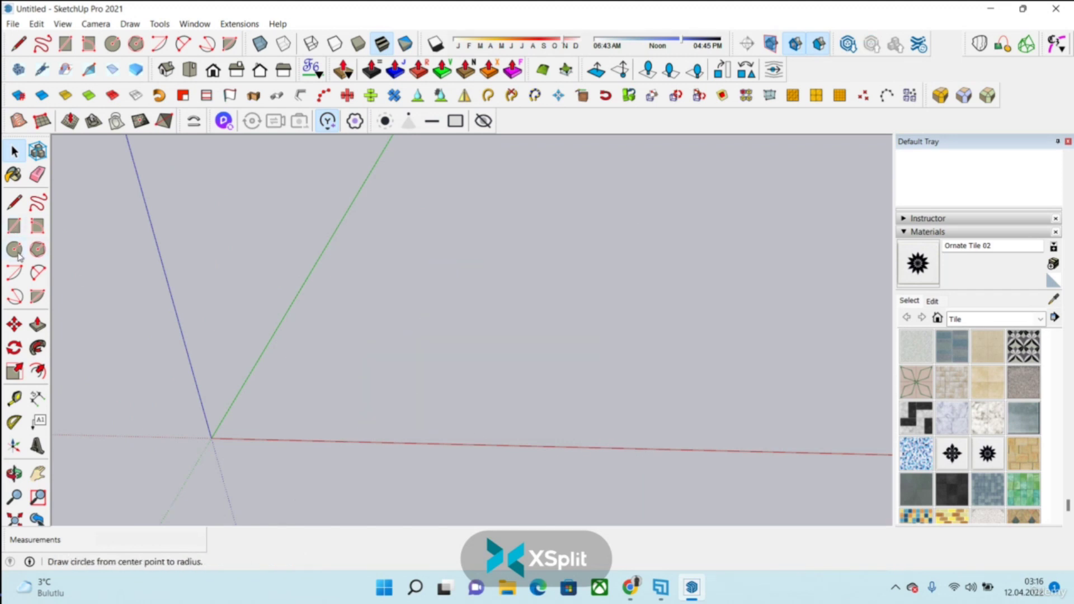
- Draw a rectangle beside the origin along the red axis and push/pull it up about 8.43 m into a block
left_click(14, 226)
left_click(325, 355)
left_click(494, 438)
middle_click_drag(494, 437, 487, 414)
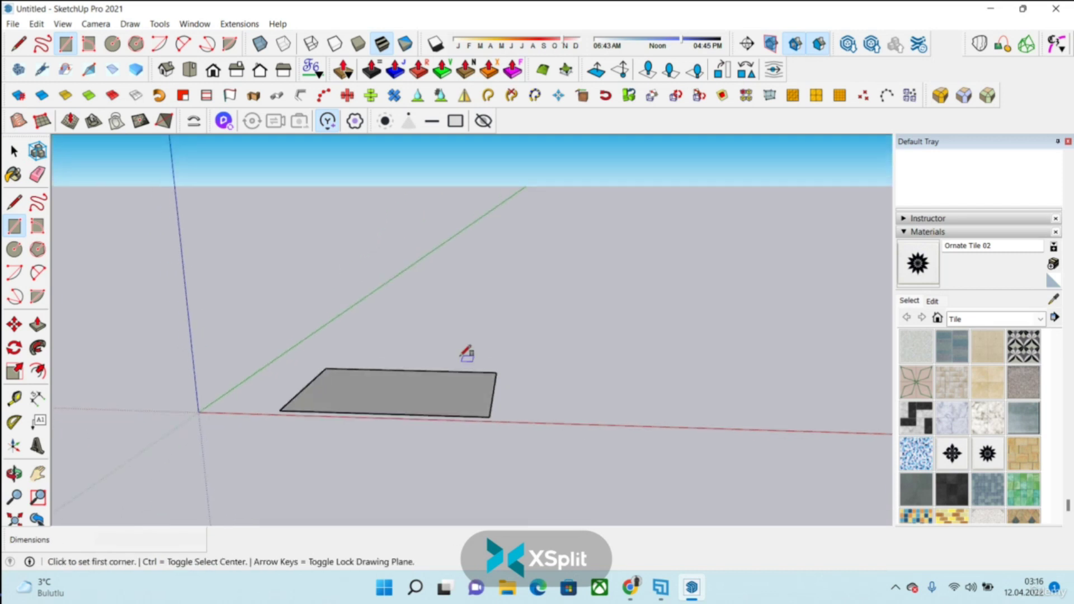
left_click(37, 325)
left_click(454, 372)
left_click(200, 408)
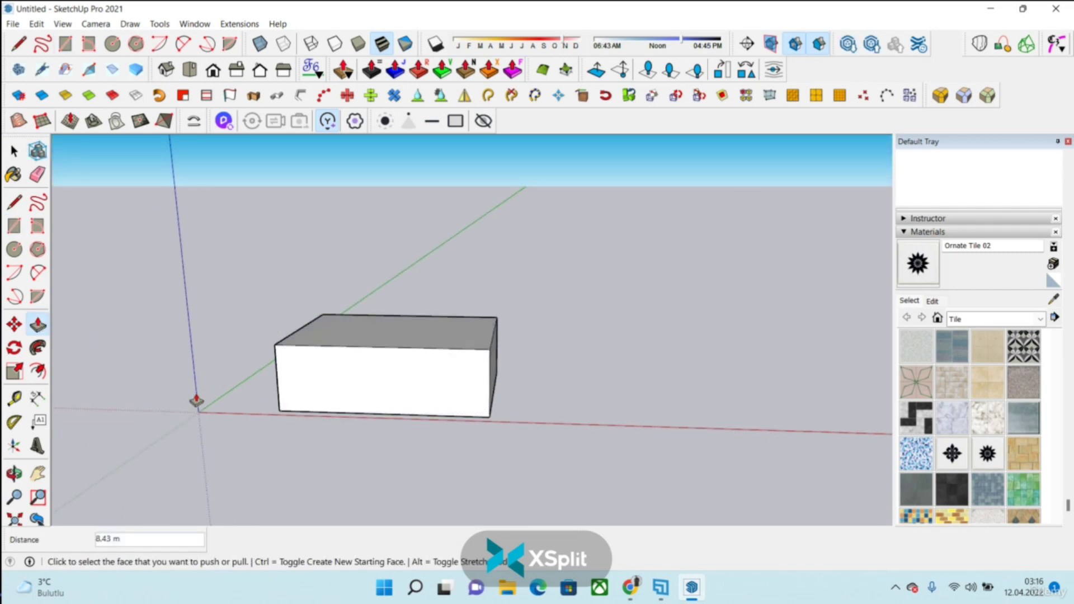
- Draw a second, separate rectangle farther along the red axis and push/pull it up about 12.68 m into a block
left_click(14, 226)
left_click(575, 333)
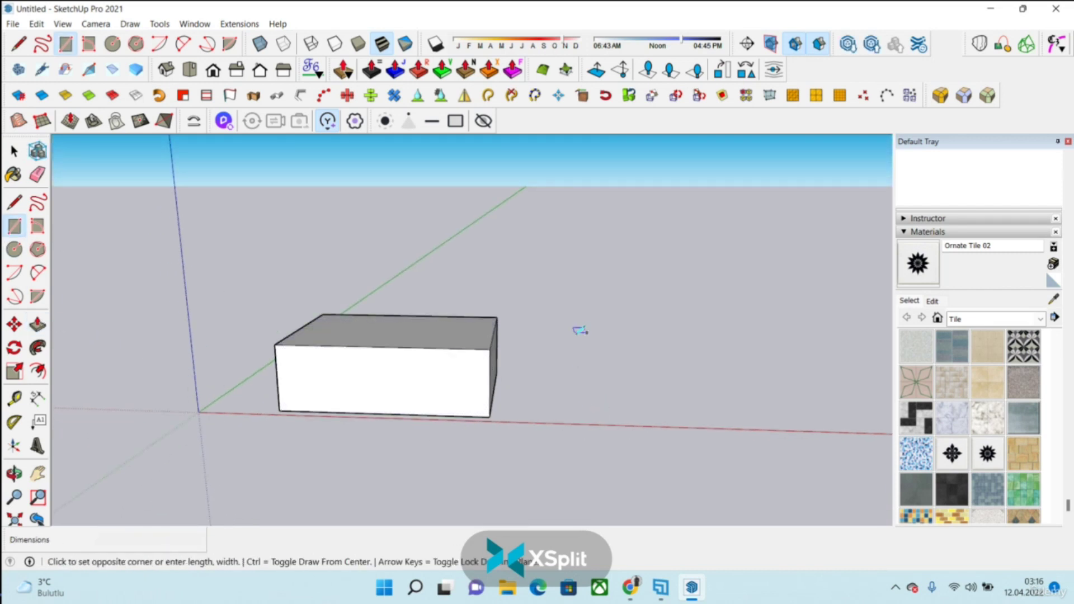
left_click(701, 386)
middle_click_drag(523, 450, 503, 414)
key("p")
left_click(669, 329)
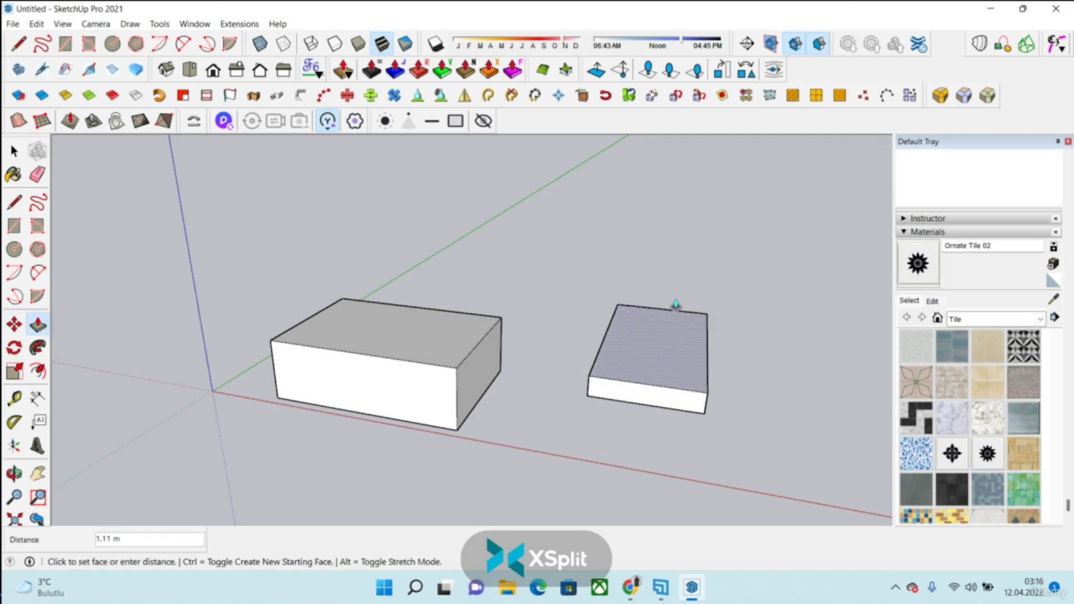
left_click(458, 358)
middle_click_drag(457, 358, 197, 295)
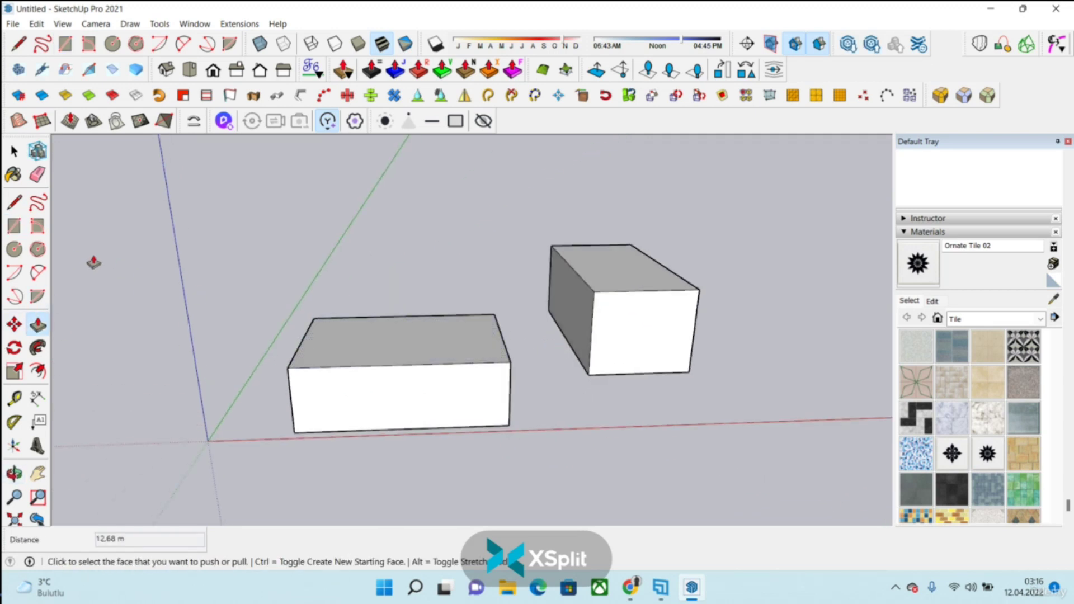
- Move the whole second block about 5.33 m toward the red axis
left_click(12, 152)
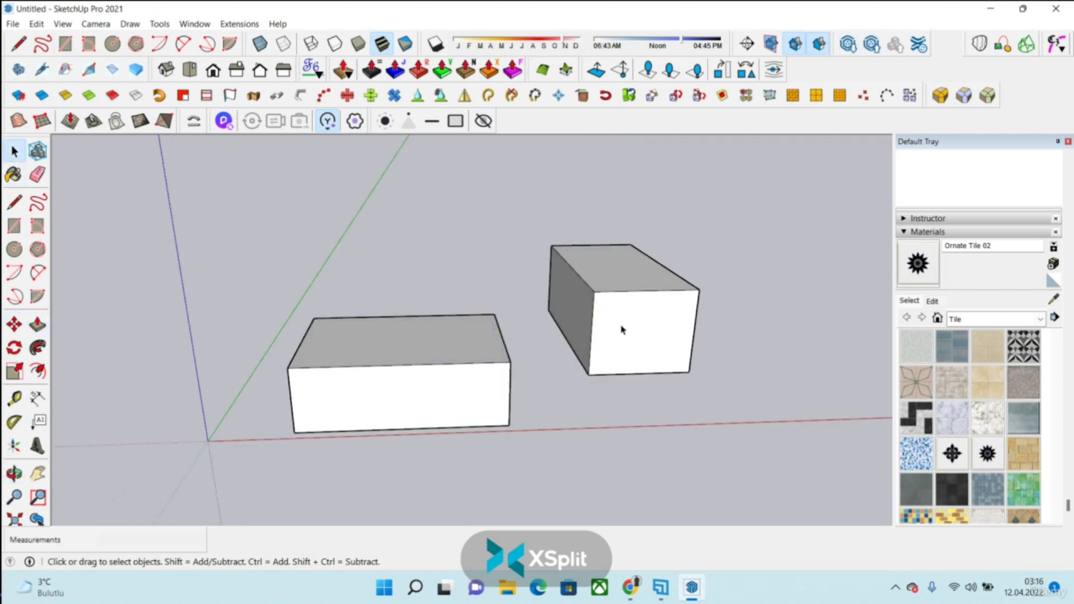
triple_click(621, 327)
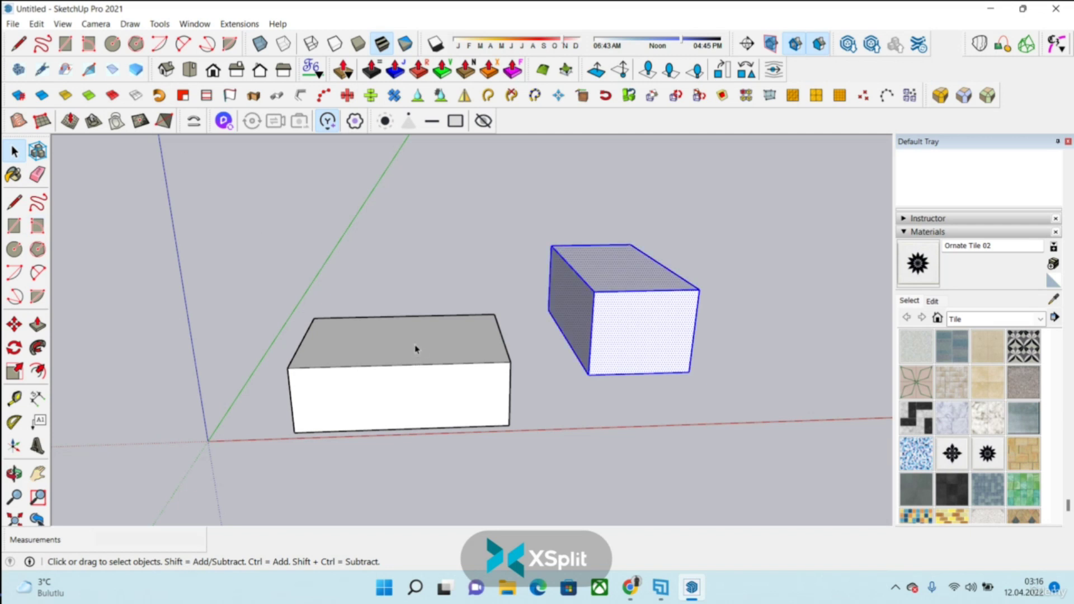
left_click(14, 324)
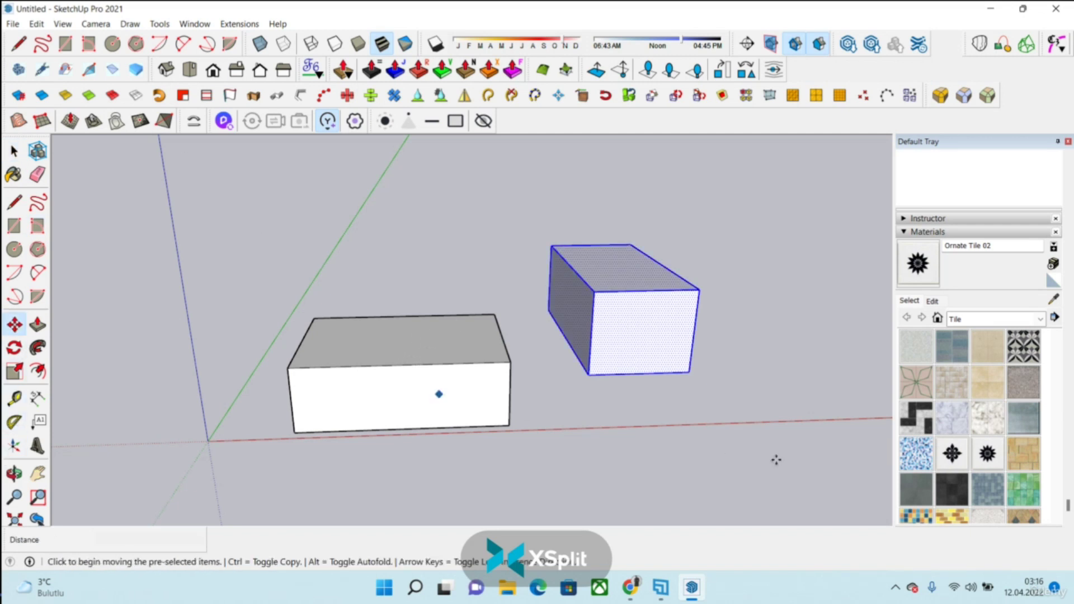
left_click(598, 381)
left_click(589, 407)
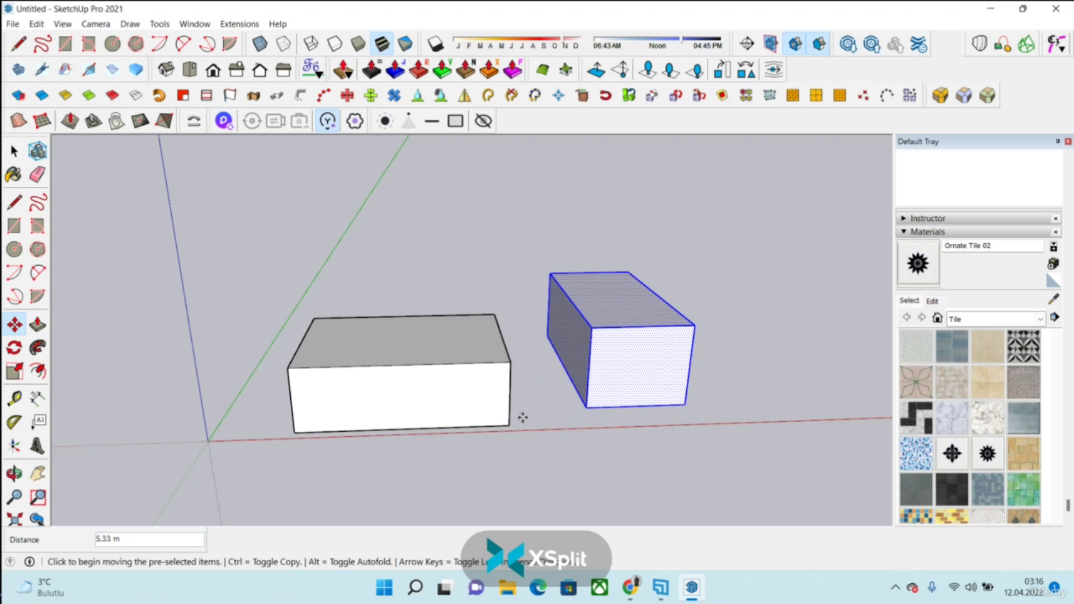
- Clear the selection and try the Union solid tool on the two ungrouped blocks
key("ctrl+t")
left_click(160, 23)
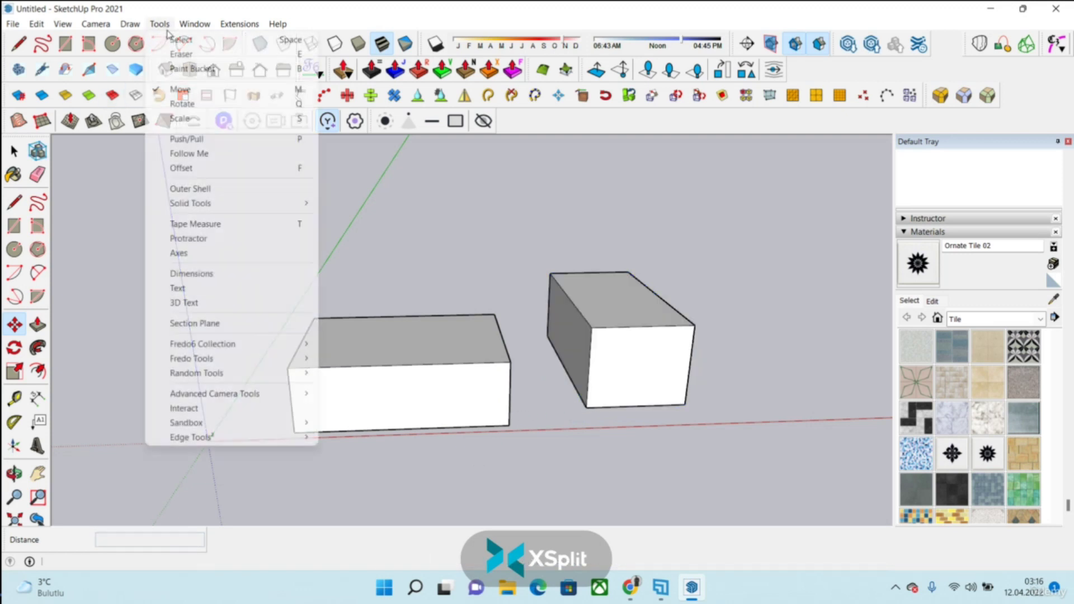
mouse_move(246, 203)
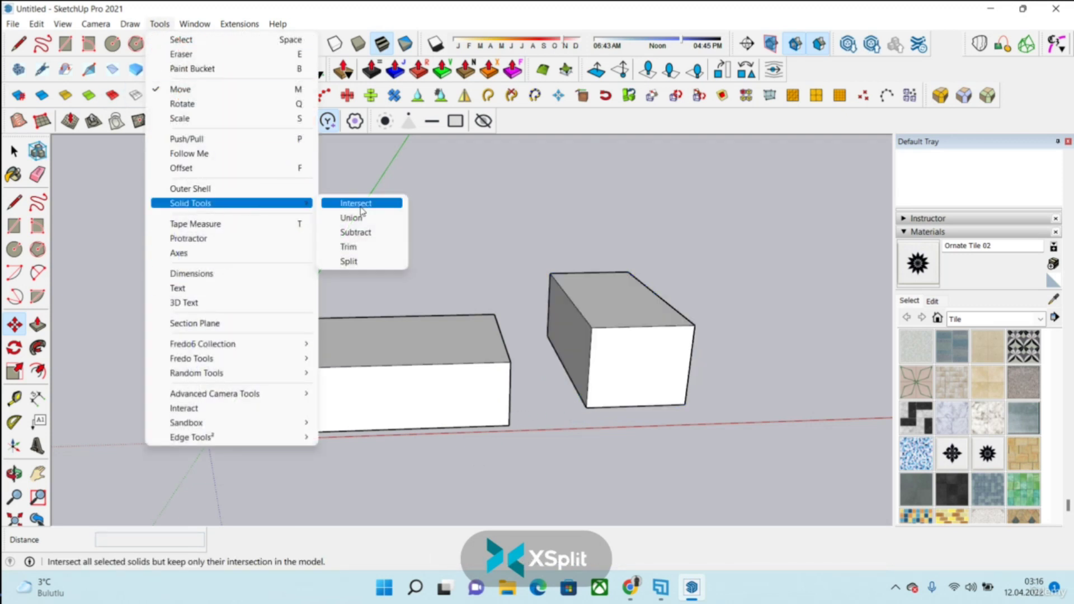
left_click(361, 216)
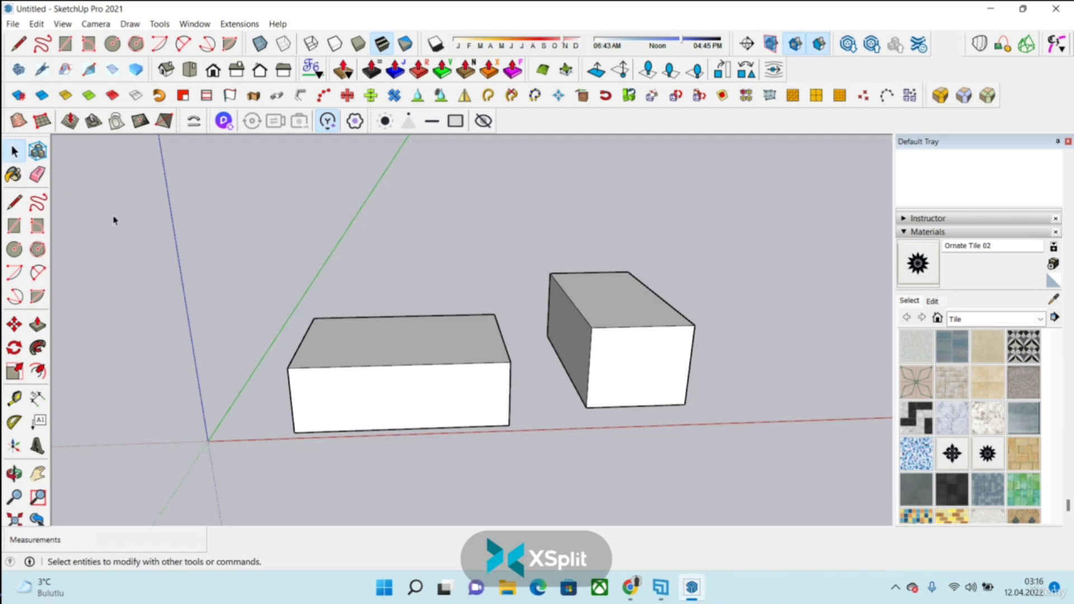
- Make each of the two blocks its own group
left_click(418, 355)
right_click(473, 382)
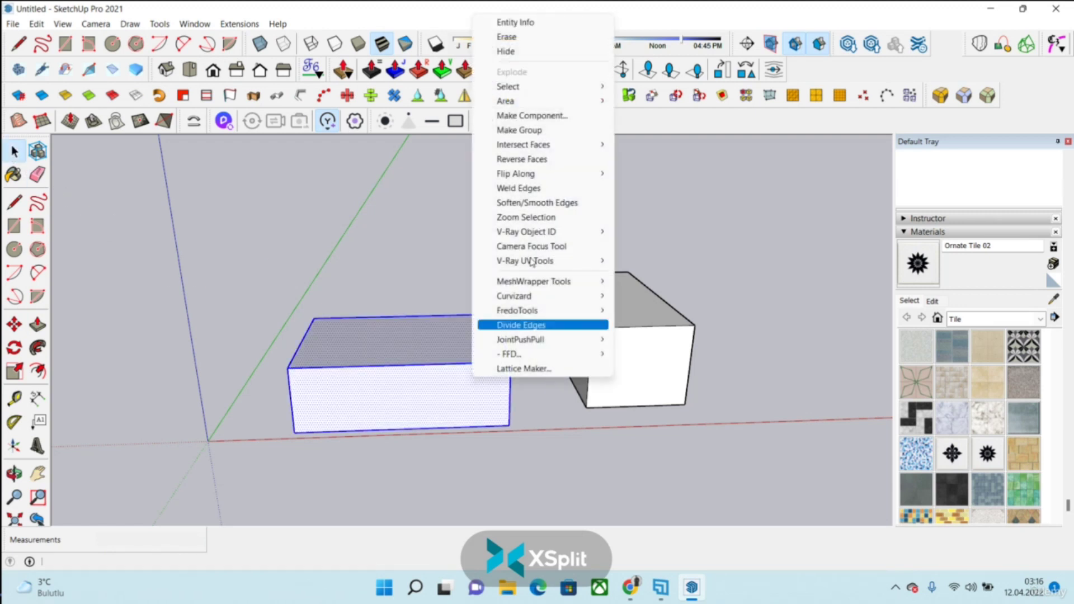
left_click(537, 130)
triple_click(630, 340)
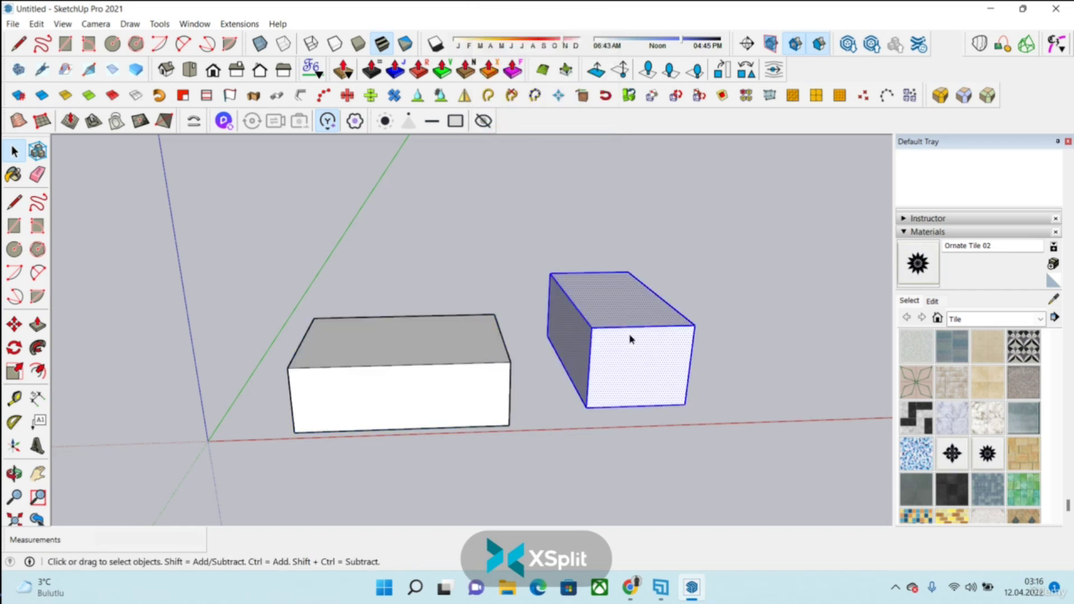
right_click(630, 338)
left_click(695, 325)
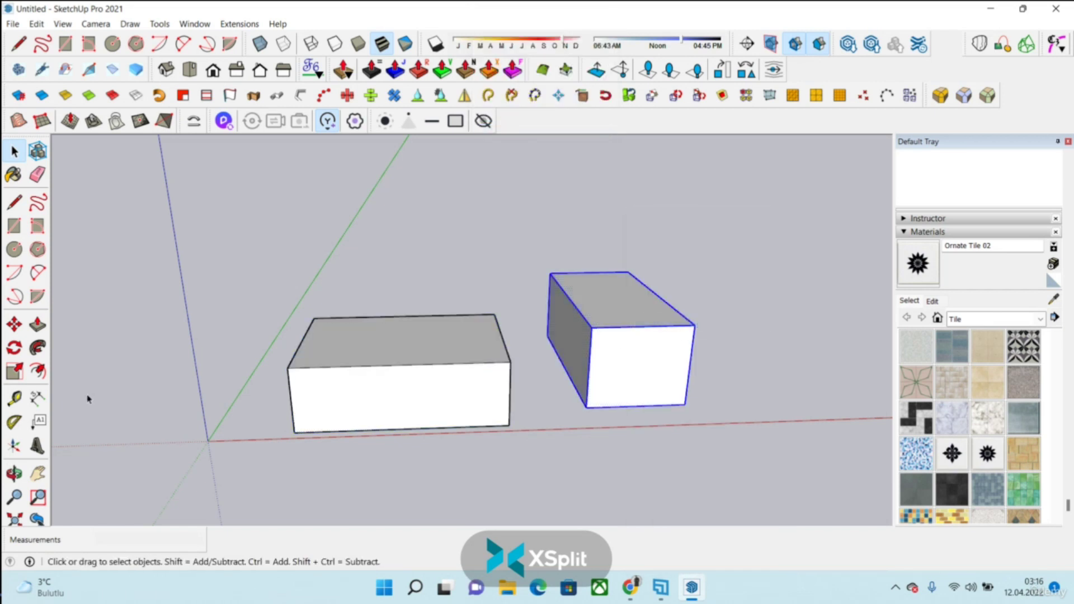
- Move the second block's group along the red, blue and green axes so that it overlaps the first block
left_click(14, 324)
left_click(586, 407)
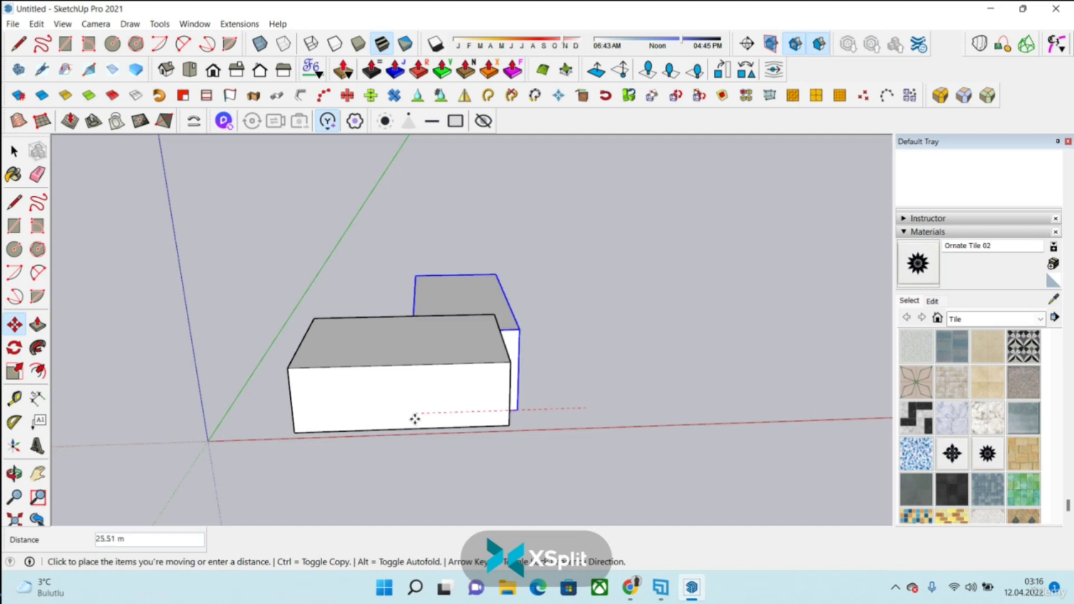
left_click(350, 425)
middle_click_drag(442, 412, 496, 266)
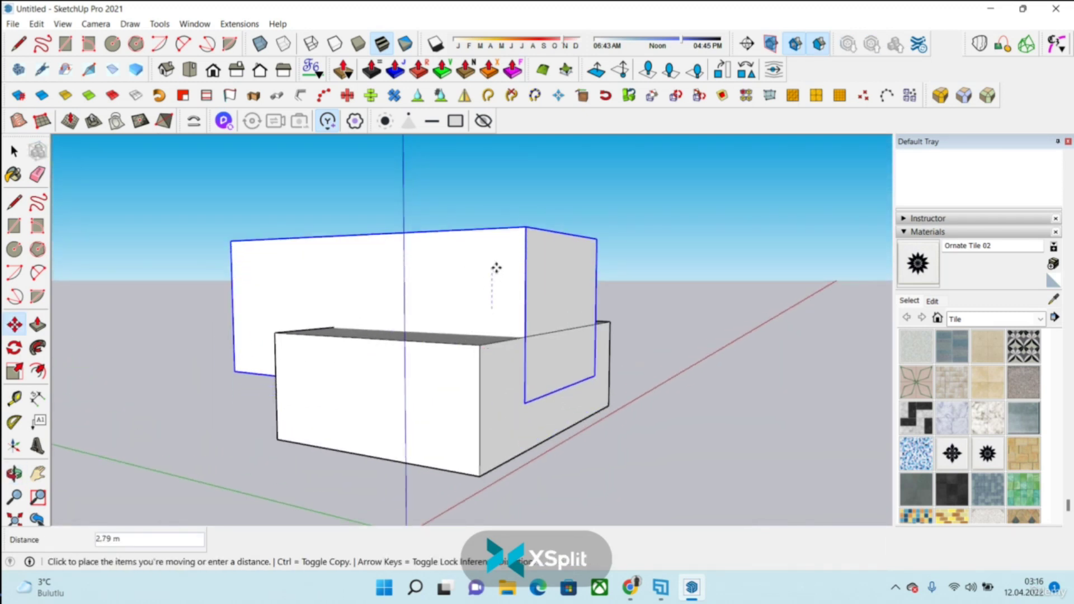
middle_click_drag(563, 433, 475, 288)
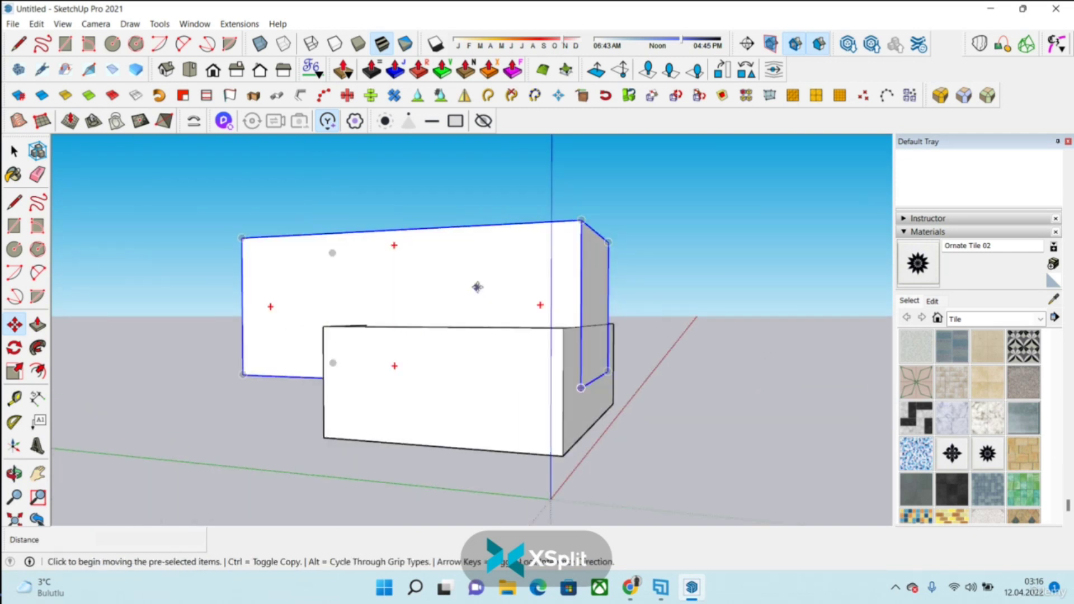
left_click(477, 287)
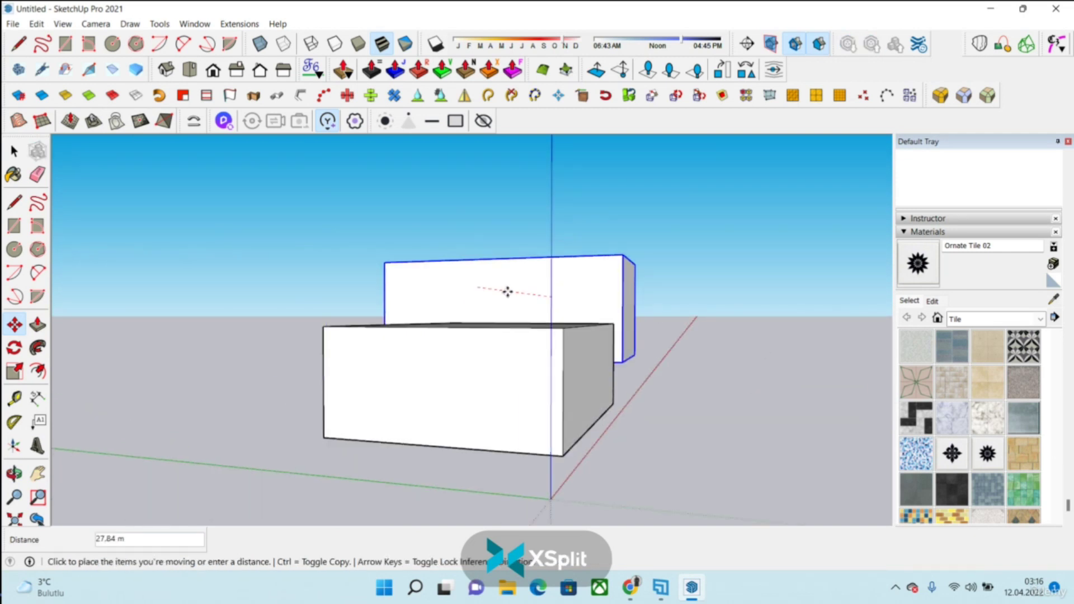
left_click(562, 288)
- Select both overlapping block groups and merge them with the Union solid tool
middle_click_drag(571, 309, 492, 442)
key("space")
left_click_drag(378, 356, 652, 522)
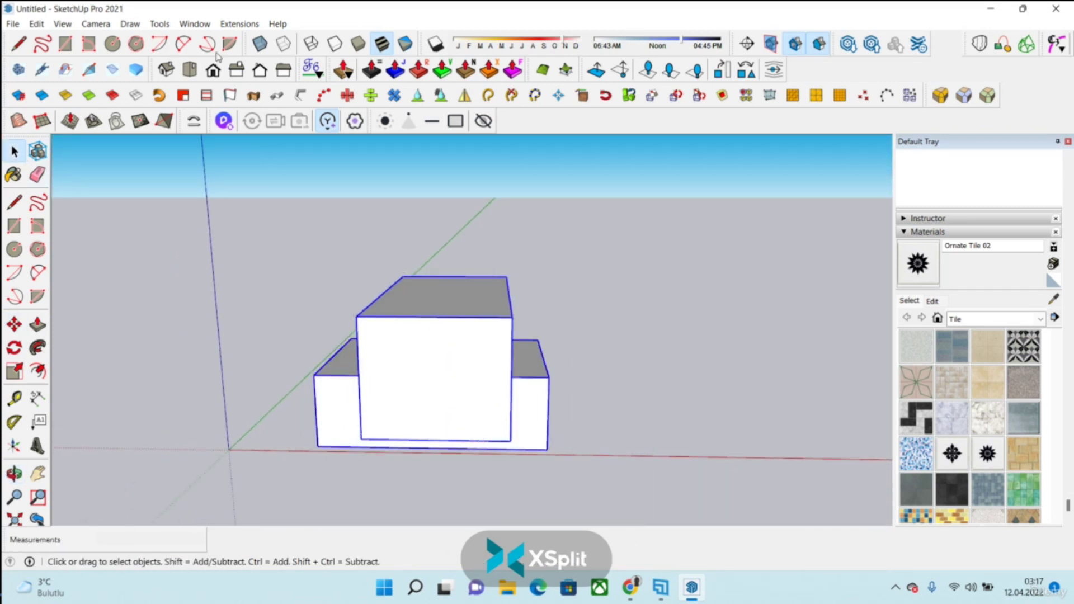
left_click(163, 24)
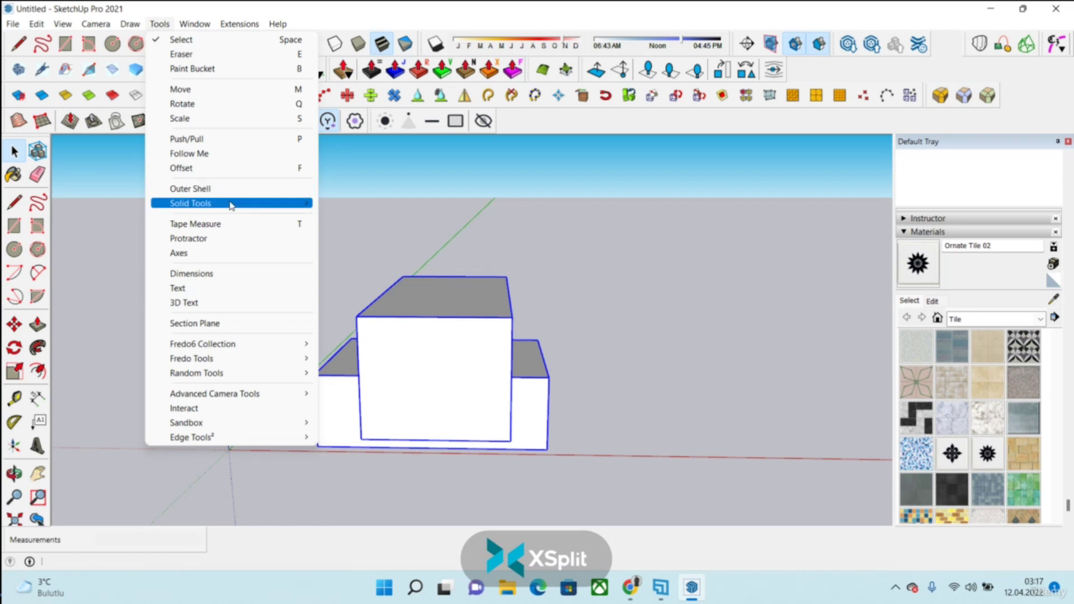
mouse_move(230, 202)
left_click(352, 219)
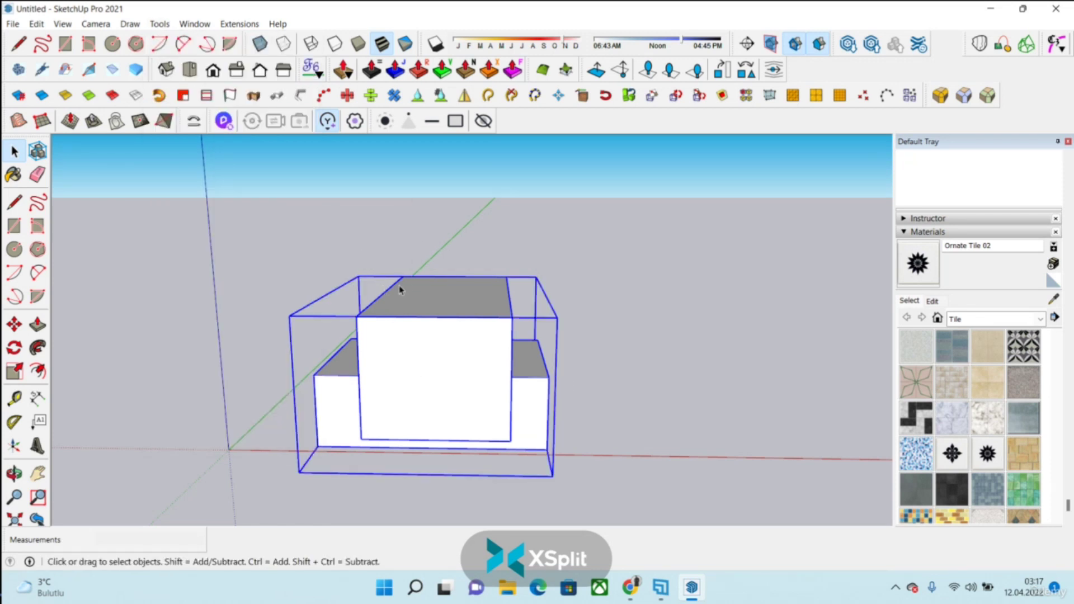
- Undo the union, try subtracting the low wide block from the taller one, and undo that attempt
left_click(159, 24)
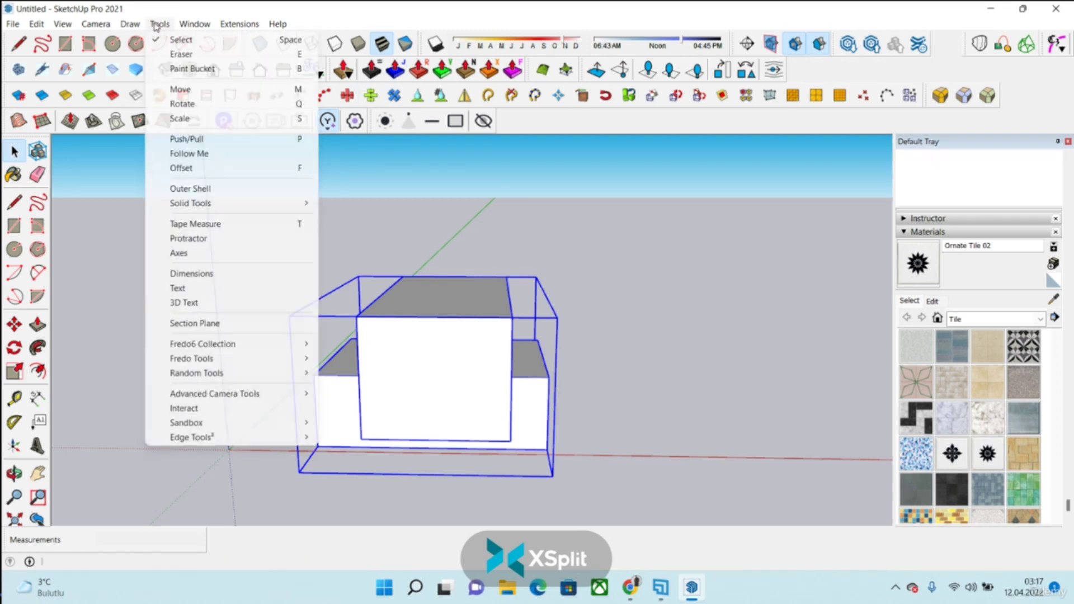
mouse_move(231, 203)
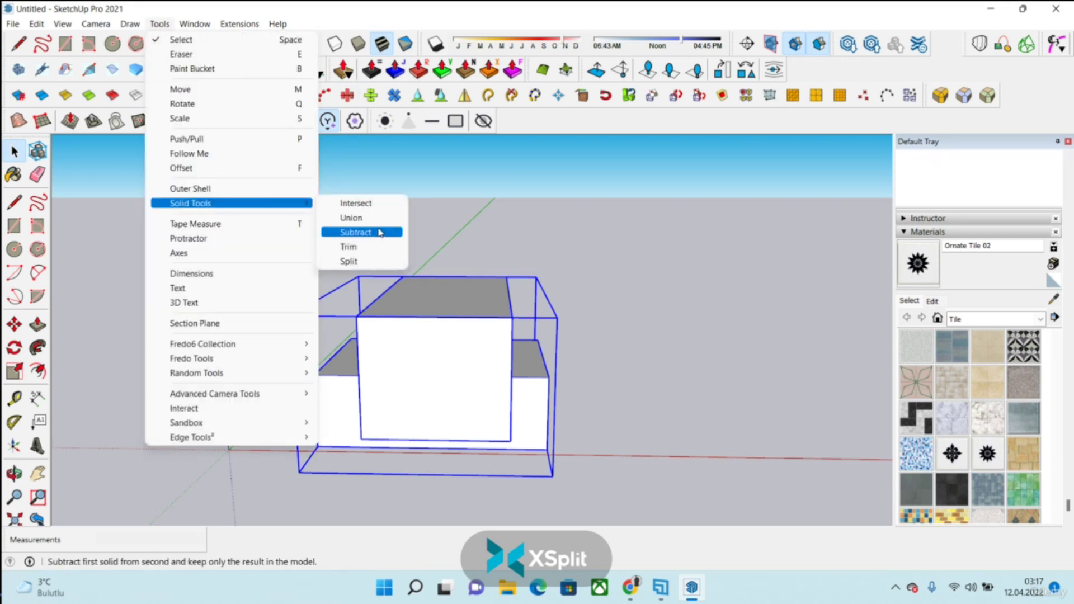
left_click(379, 233)
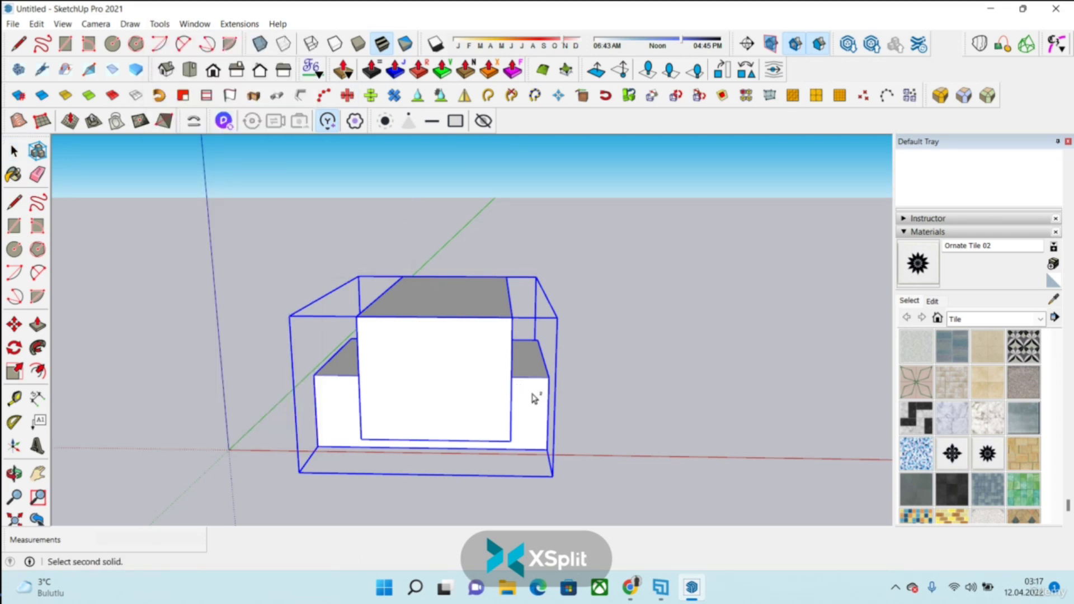
key("Escape")
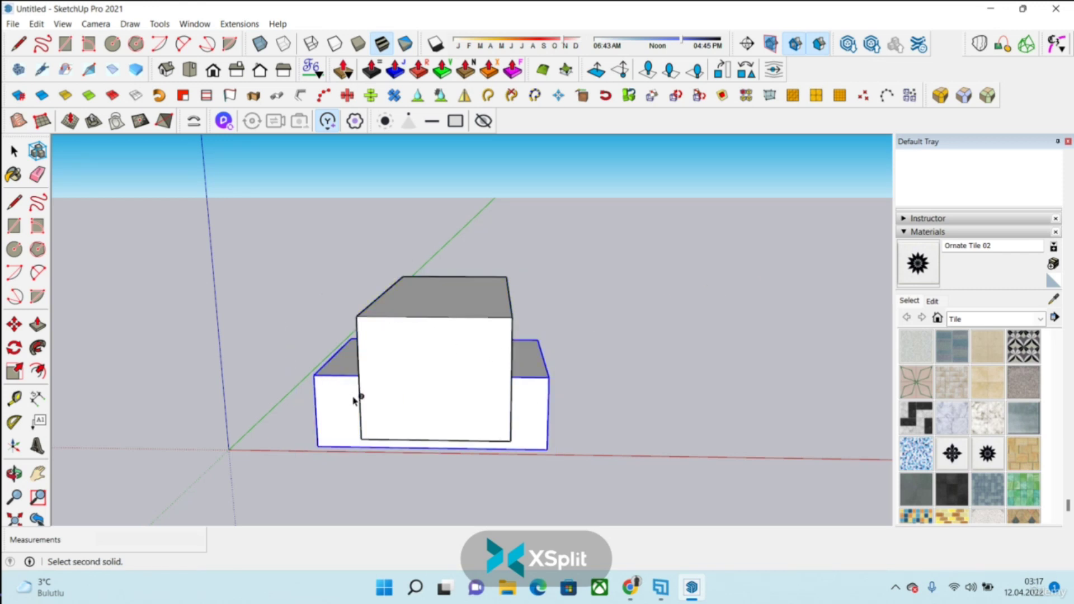
left_click(420, 378)
key("ctrl+z")
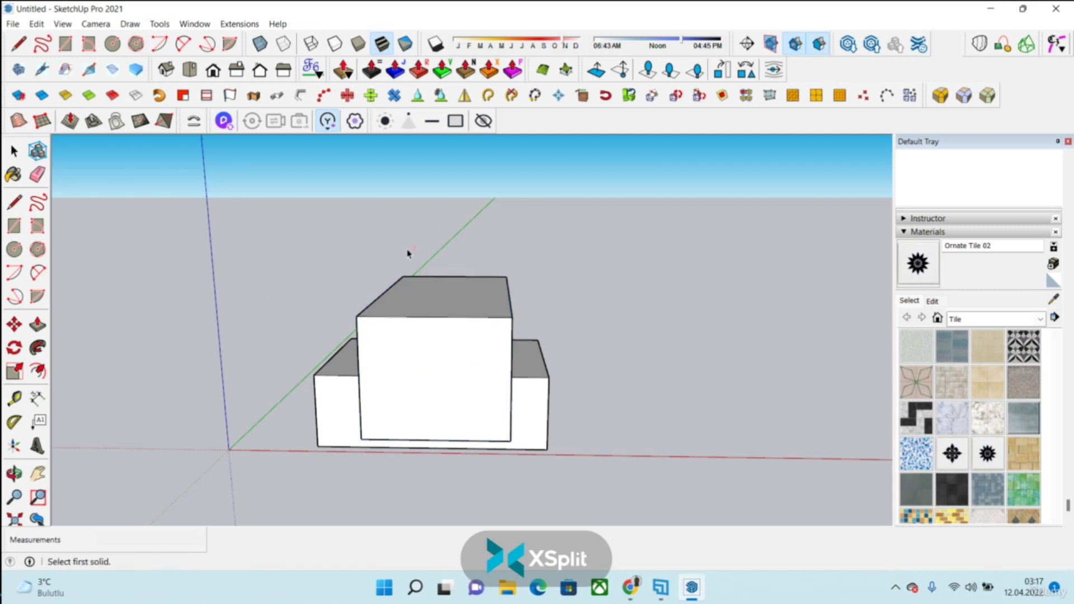
- Select both block groups, cut the taller one out of the lower one with Subtract, and undo the subtraction
left_click_drag(244, 193, 717, 527)
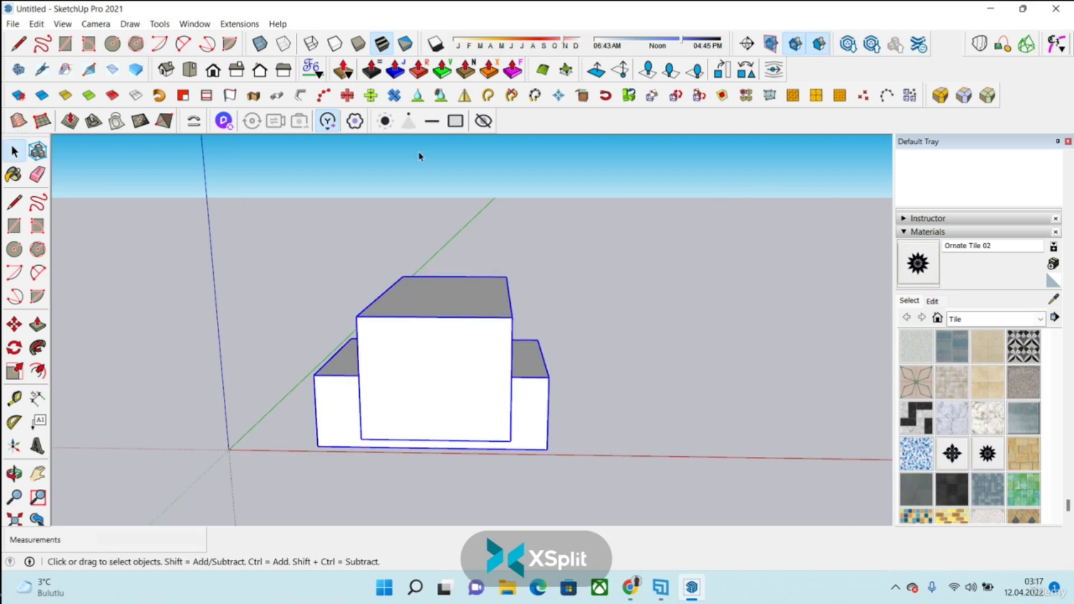
left_click(182, 26)
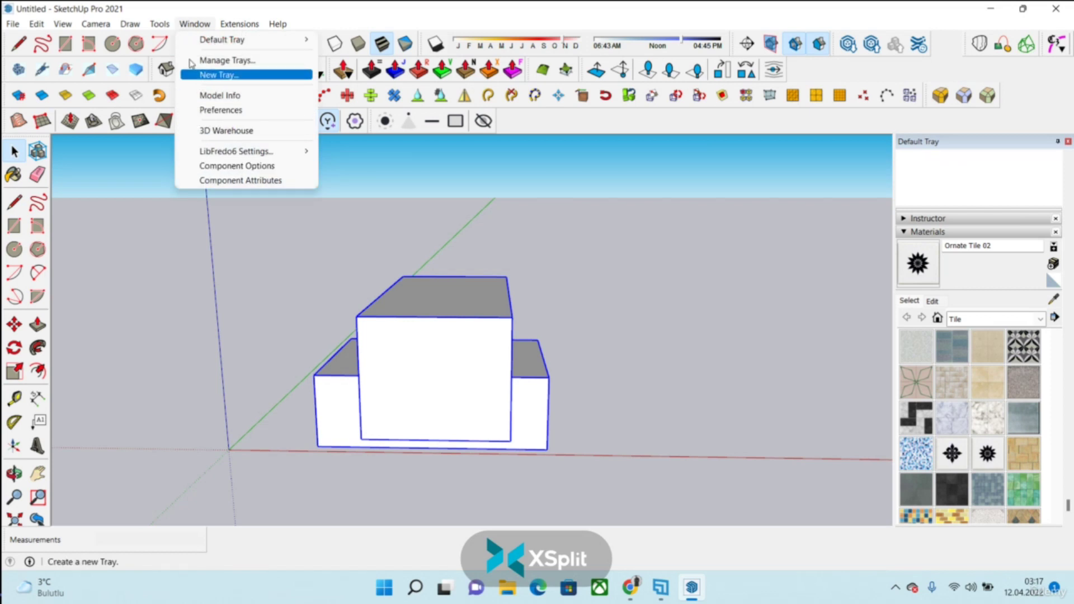
mouse_move(167, 27)
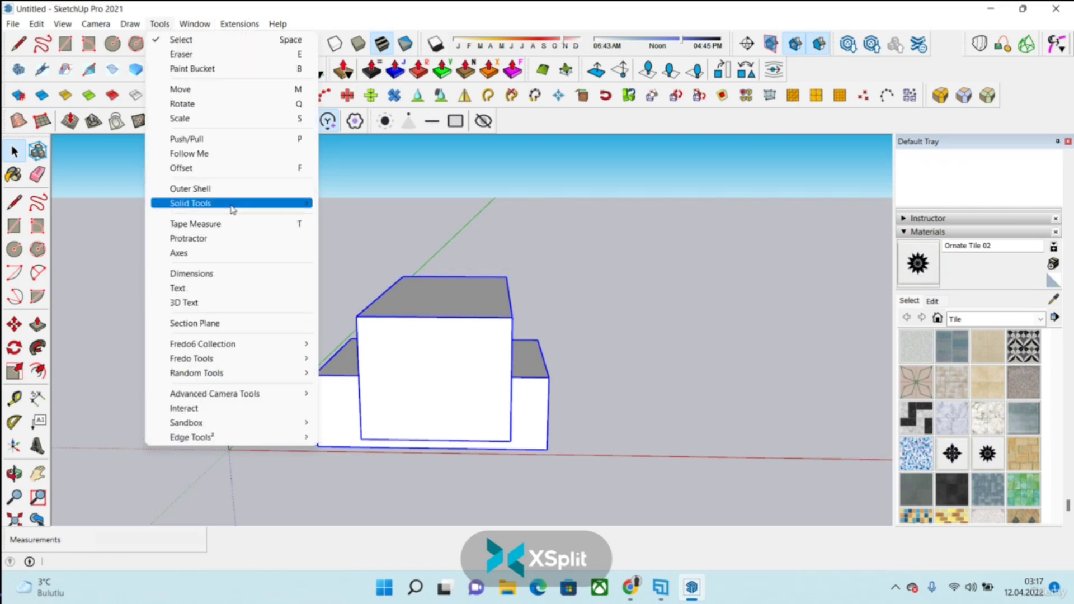
mouse_move(235, 204)
left_click(364, 233)
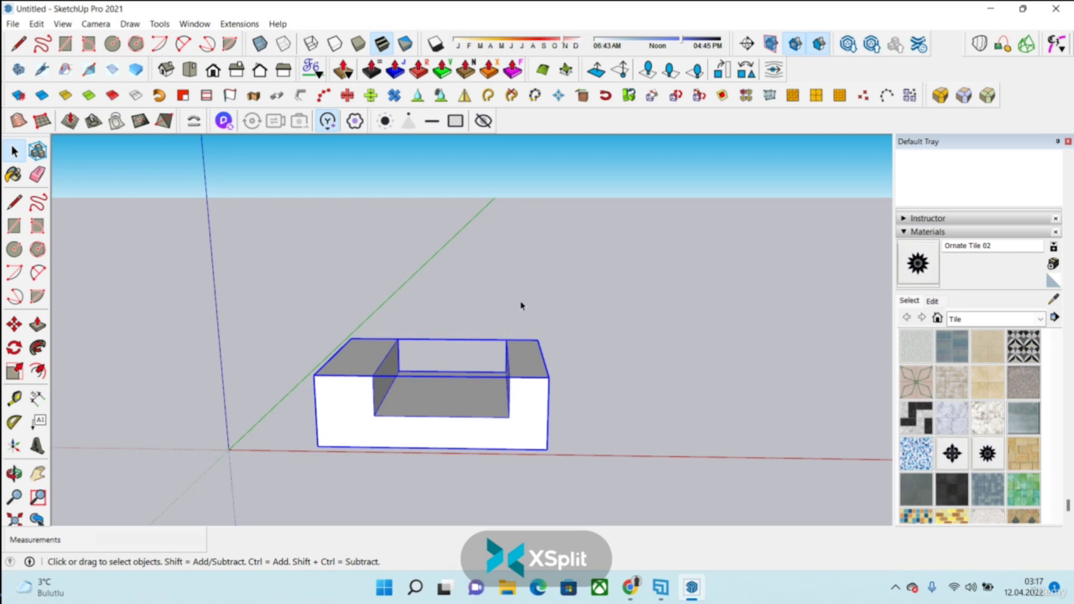
key("ctrl+z")
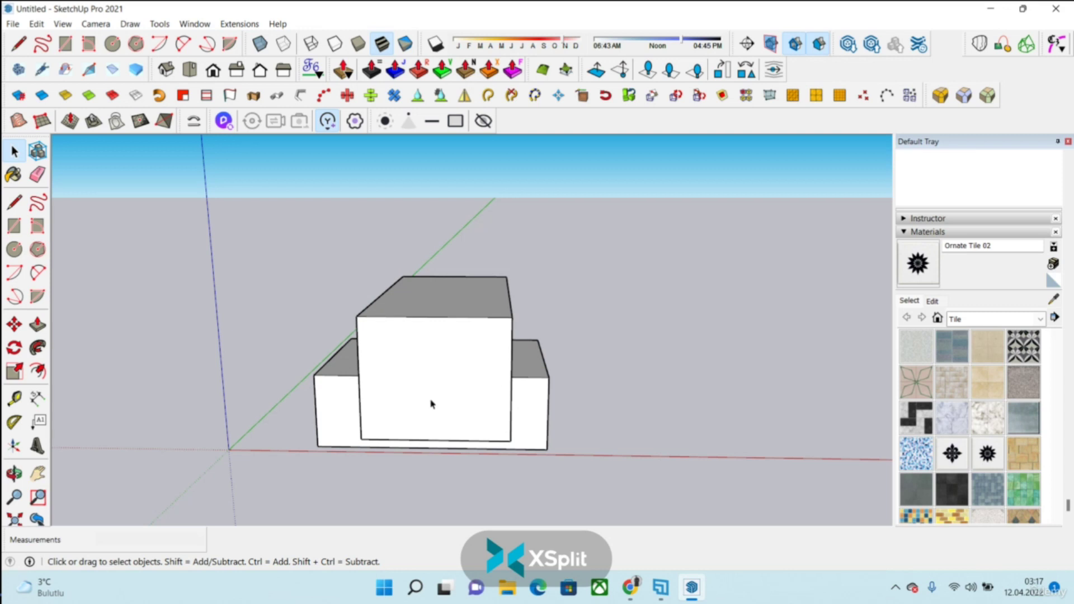
mouse_move(435, 409)
middle_mouse_down()
mouse_move(532, 410)
mouse_move(442, 410)
middle_mouse_up()
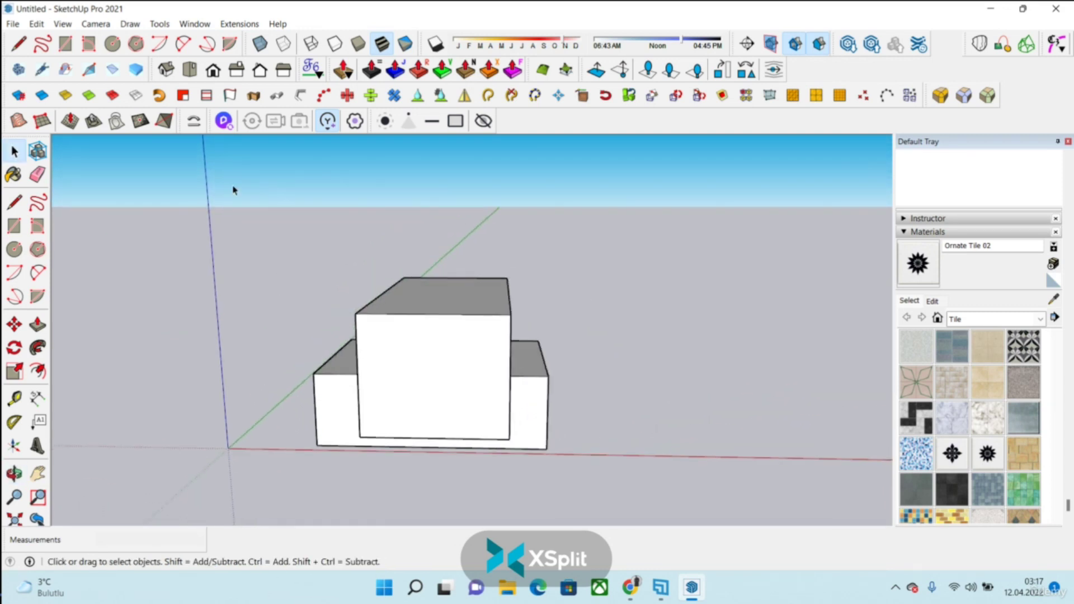
left_click(161, 25)
mouse_move(271, 209)
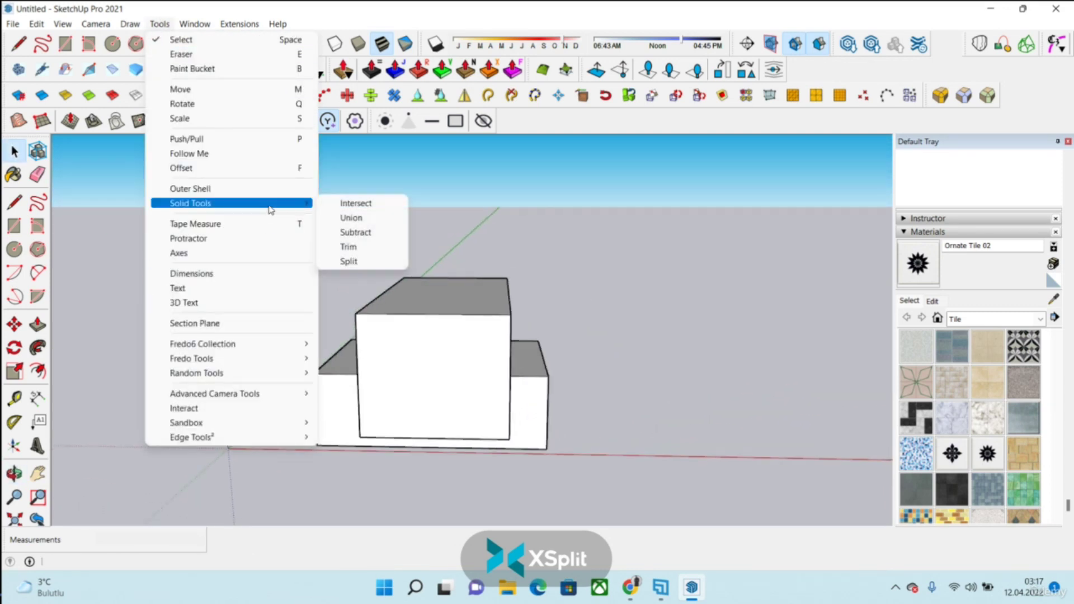
left_click(518, 417)
- Draw a large rectangle farther along the red axis and push/pull it up about 17.74 m into a block
scroll(518, 417, "down", 5)
left_click(66, 44)
left_click(615, 435)
left_click(779, 376)
mouse_move(779, 376)
middle_mouse_down()
mouse_move(684, 448)
mouse_move(616, 395)
mouse_move(616, 358)
middle_mouse_up()
left_click(37, 325)
left_click(749, 463)
left_click(721, 388)
- Draw a diagonal line from the large block's upper corner to its bottom edge and push/pull the triangular face out about 12.41 m
middle_click_drag(721, 388, 509, 450)
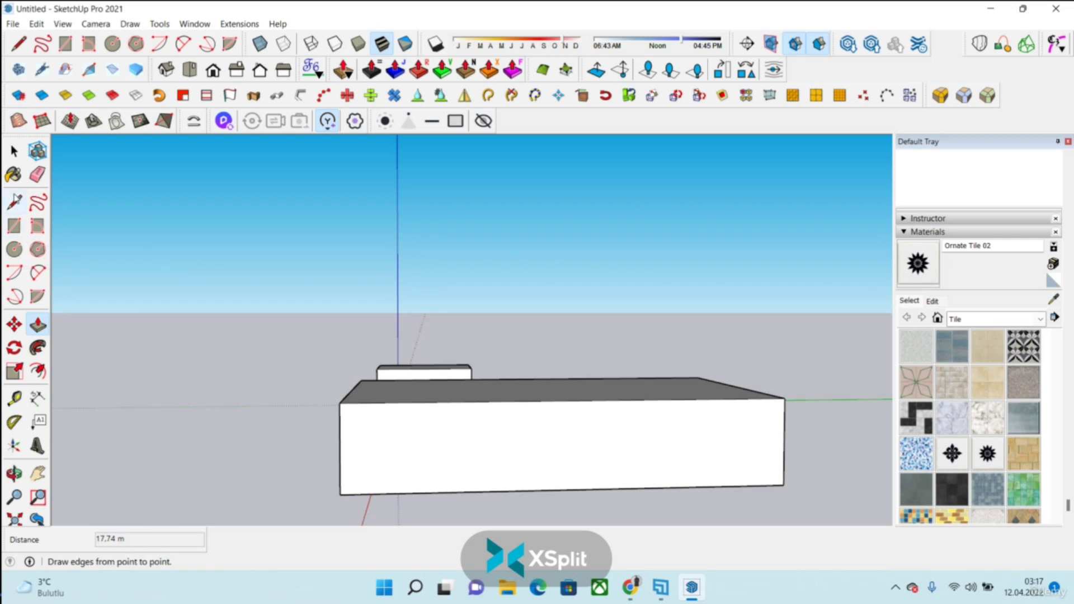
left_click(15, 202)
left_click(789, 399)
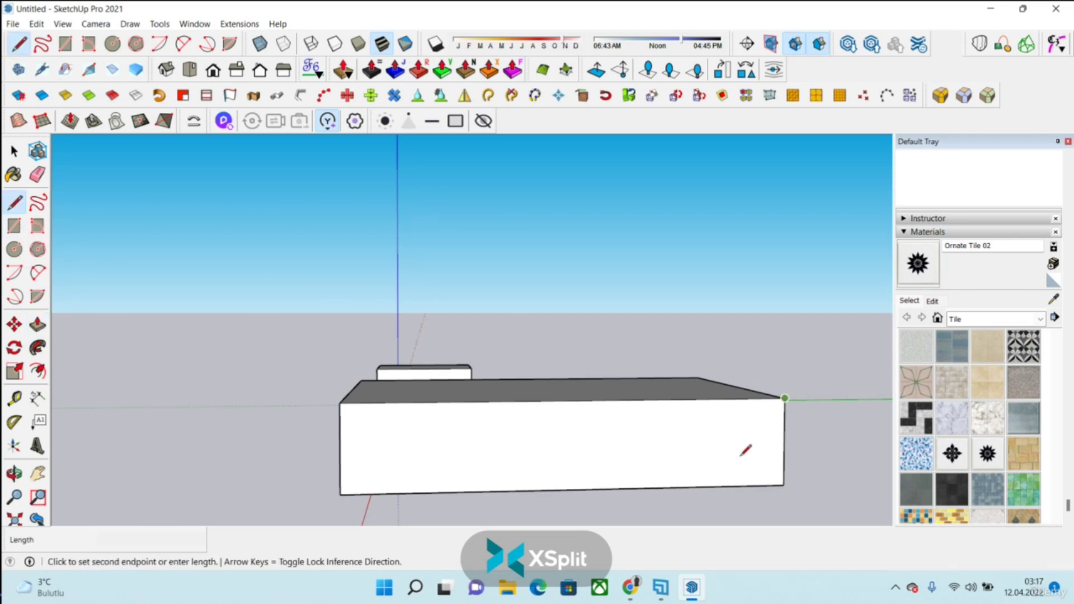
left_click(693, 486)
mouse_move(573, 439)
middle_mouse_down()
mouse_move(467, 445)
mouse_move(507, 485)
middle_mouse_up()
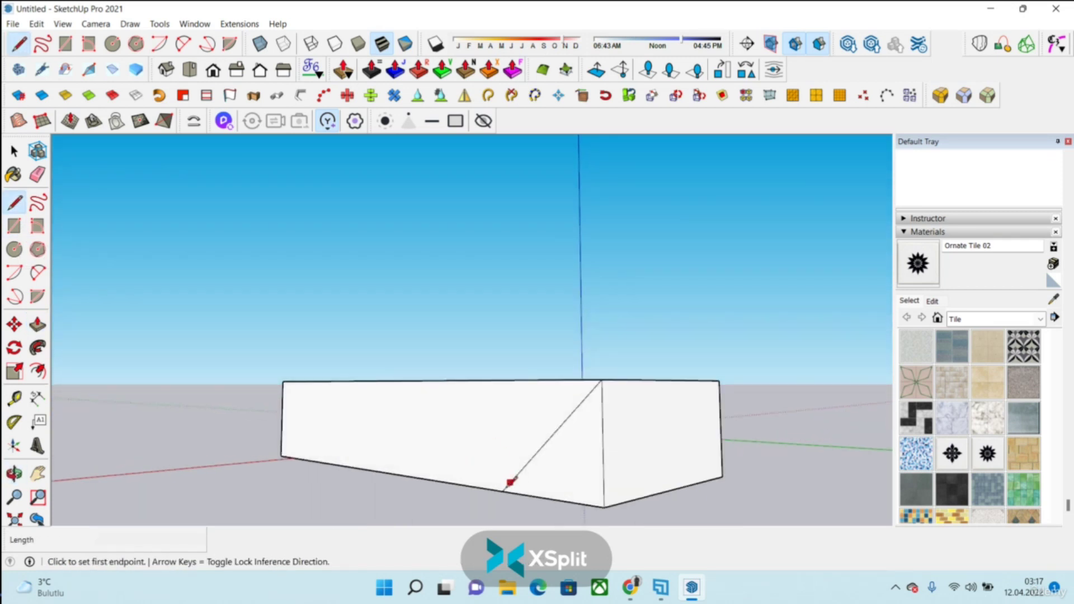
left_click(38, 324)
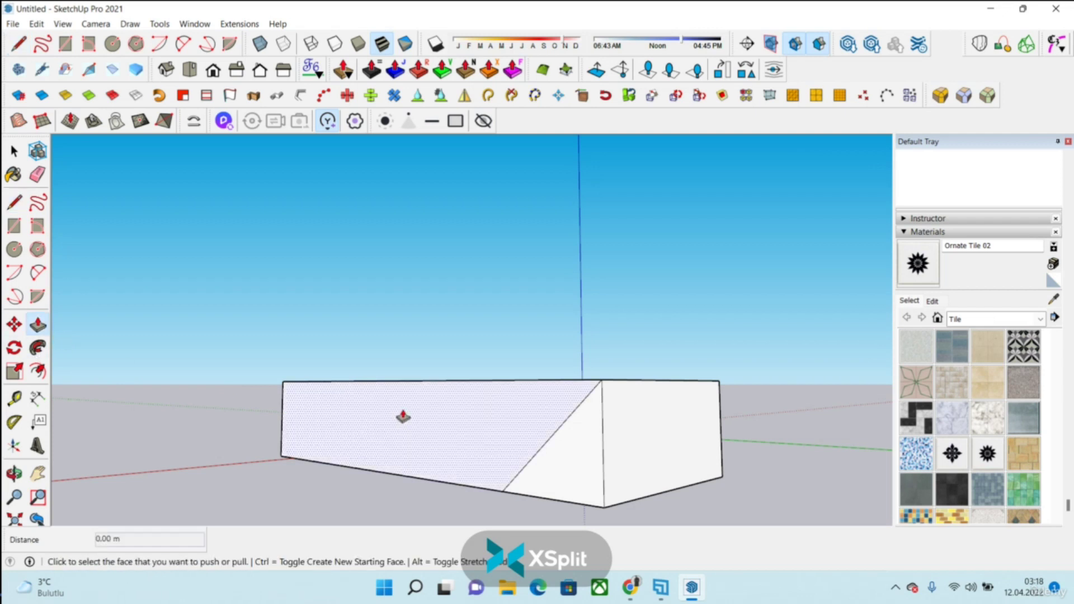
left_click(583, 485)
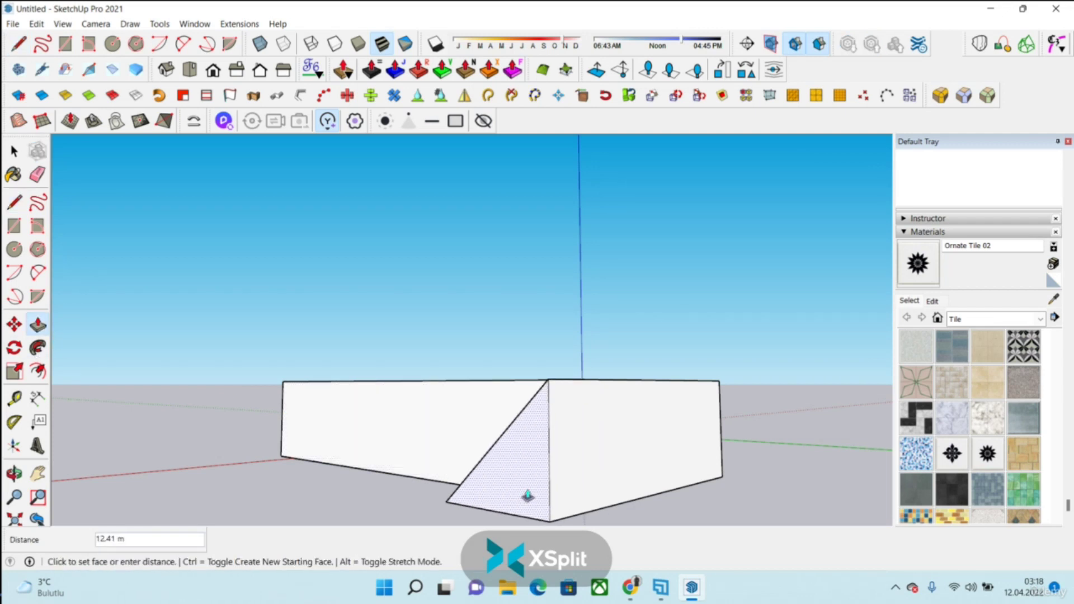
left_click(527, 496)
- Select the large block without the protruding wedge's sloped face and make it a group
middle_click_drag(527, 496, 511, 362)
scroll(707, 498, "down", 3)
middle_click_drag(707, 499, 409, 395)
scroll(409, 395, "down", 3)
middle_click_drag(569, 304, 504, 358)
left_click(14, 151)
mouse_move(425, 291)
middle_mouse_down()
mouse_move(431, 276)
mouse_move(414, 301)
middle_mouse_up()
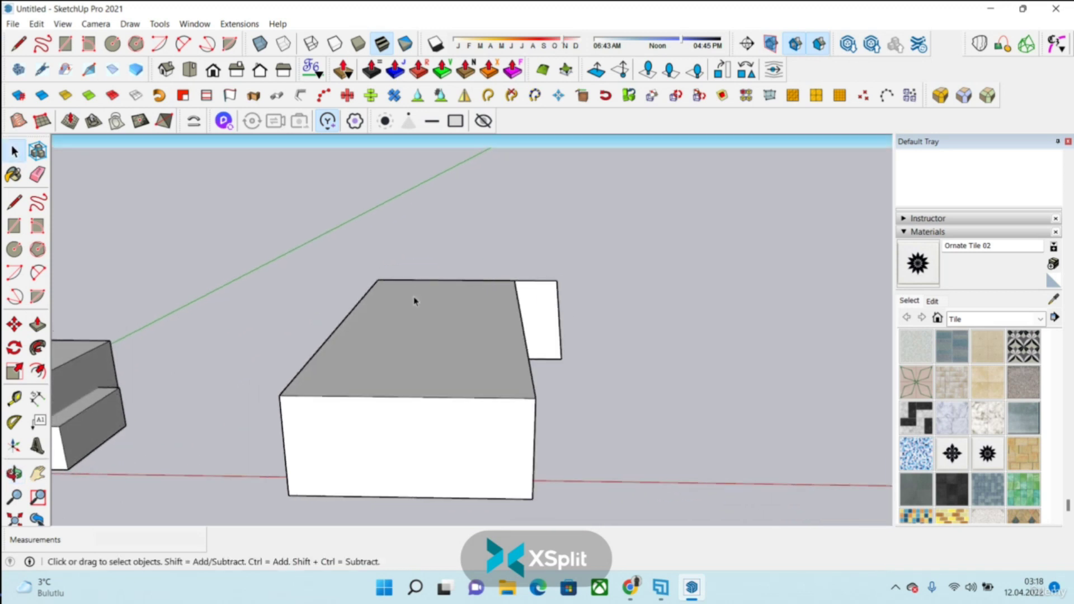
left_click_drag(281, 227, 676, 522)
scroll(431, 323, "down", 4)
middle_click_drag(431, 323, 492, 385)
scroll(467, 354, "up", 3)
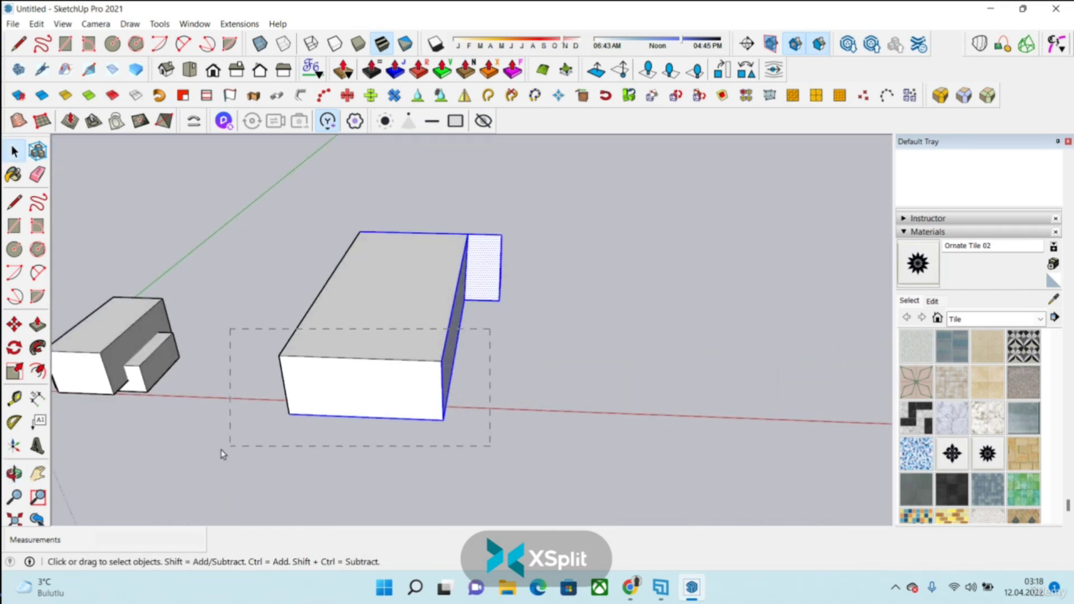
left_click_drag(233, 451, 233, 451)
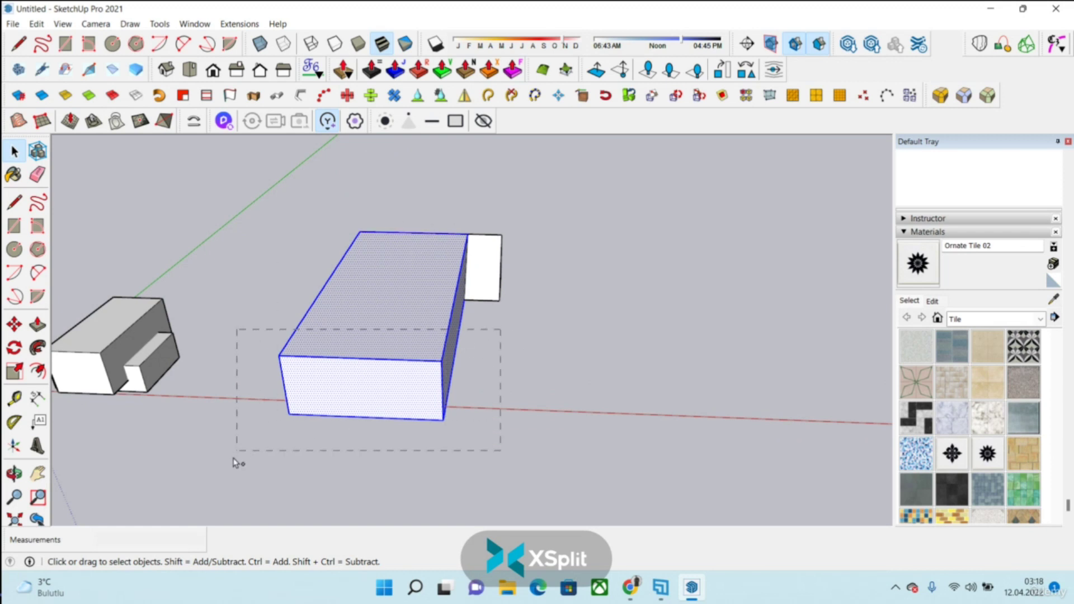
right_click(365, 376)
left_click(440, 129)
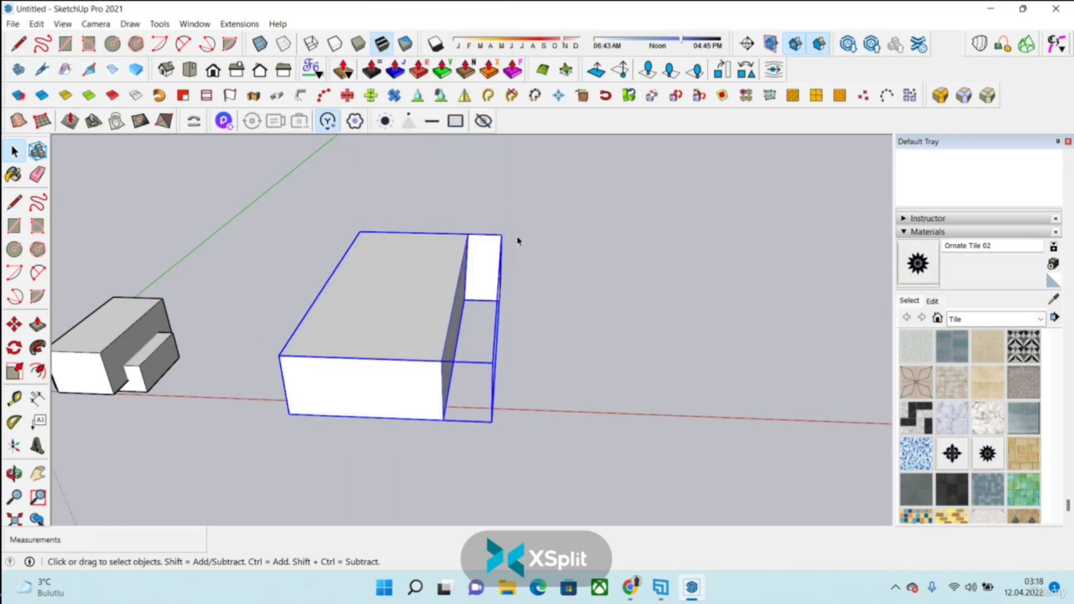
- Select the wedge's remaining face beside the large block and group it
left_click(471, 279)
left_click_drag(480, 326, 483, 314)
left_click(485, 279)
right_click(488, 274)
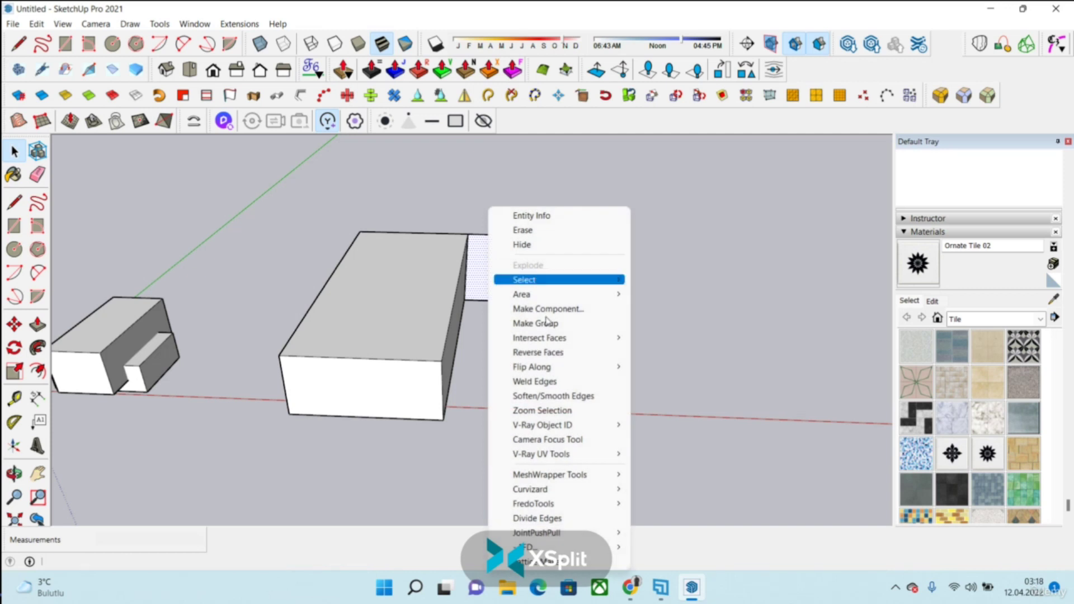
- Group the small end piece and try to trim it against the large block with the solid Trim tool
left_click(526, 320)
middle_click_drag(486, 290, 565, 384)
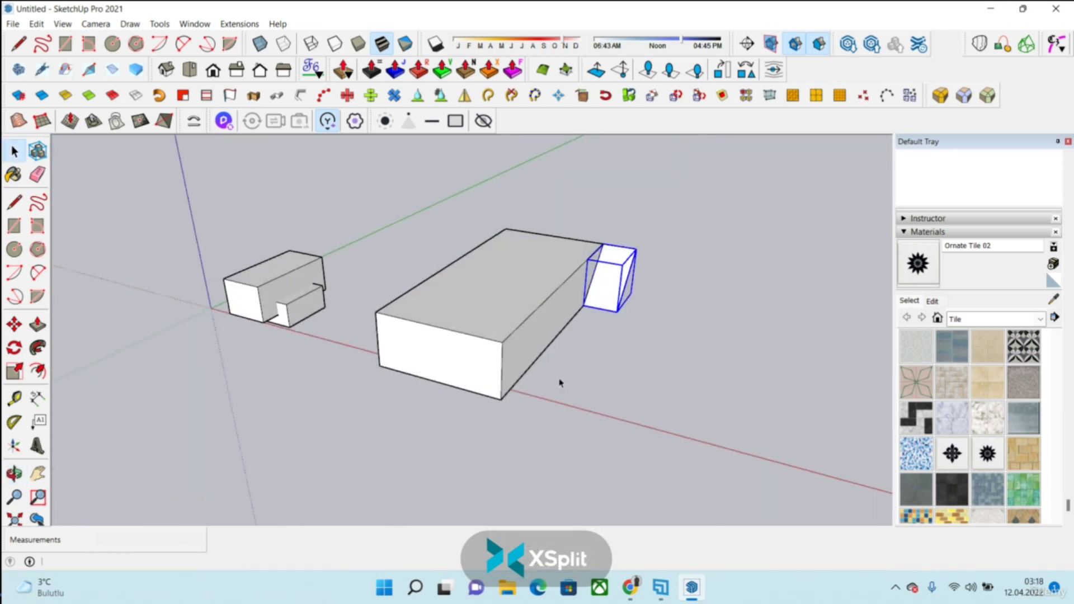
left_click_drag(372, 186, 692, 441)
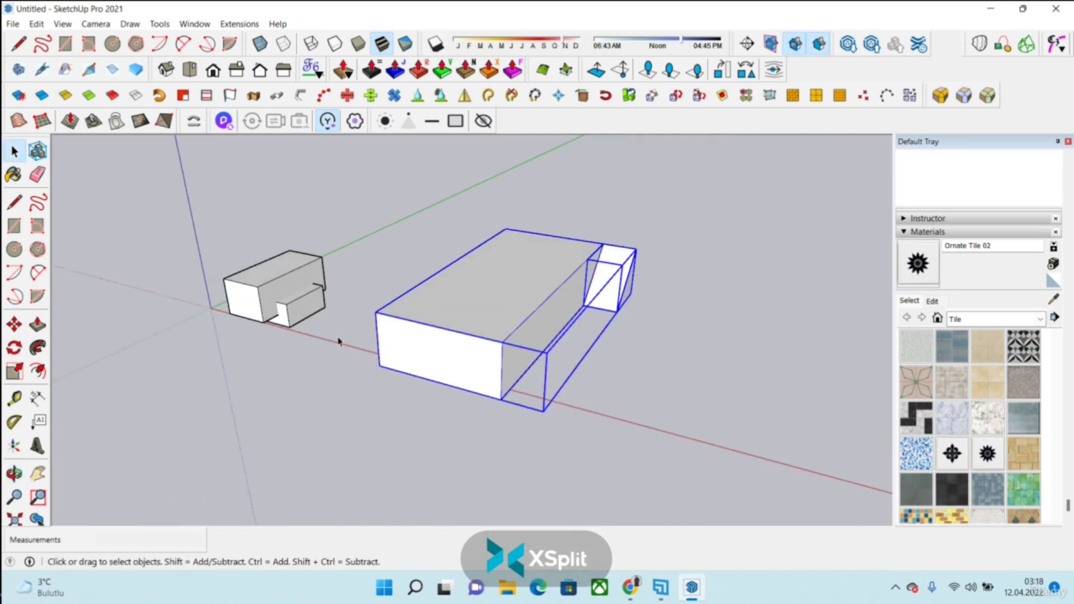
left_click(159, 23)
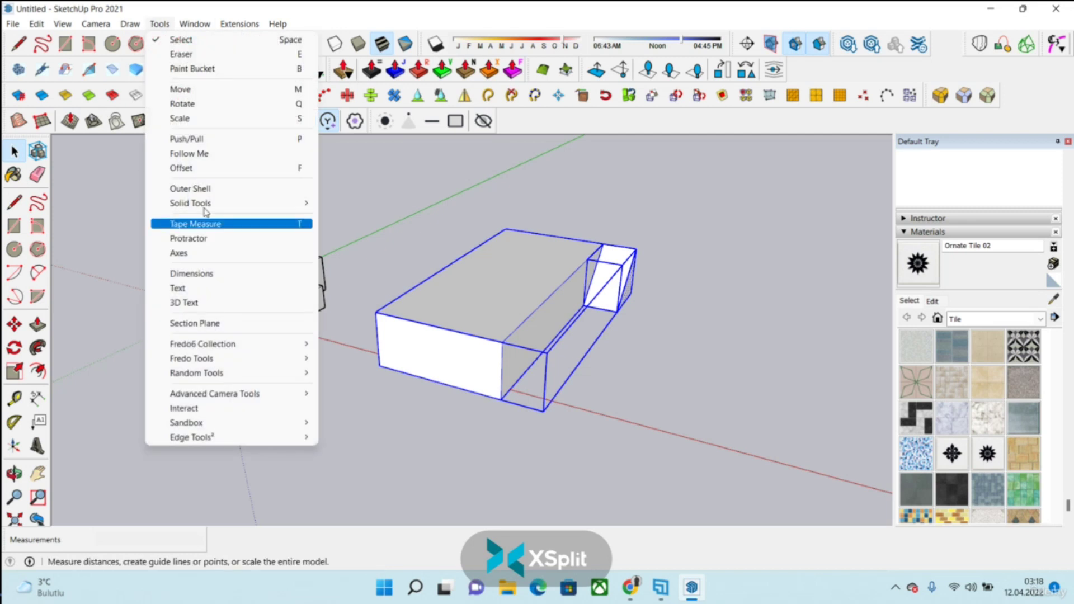
mouse_move(223, 206)
left_click(368, 262)
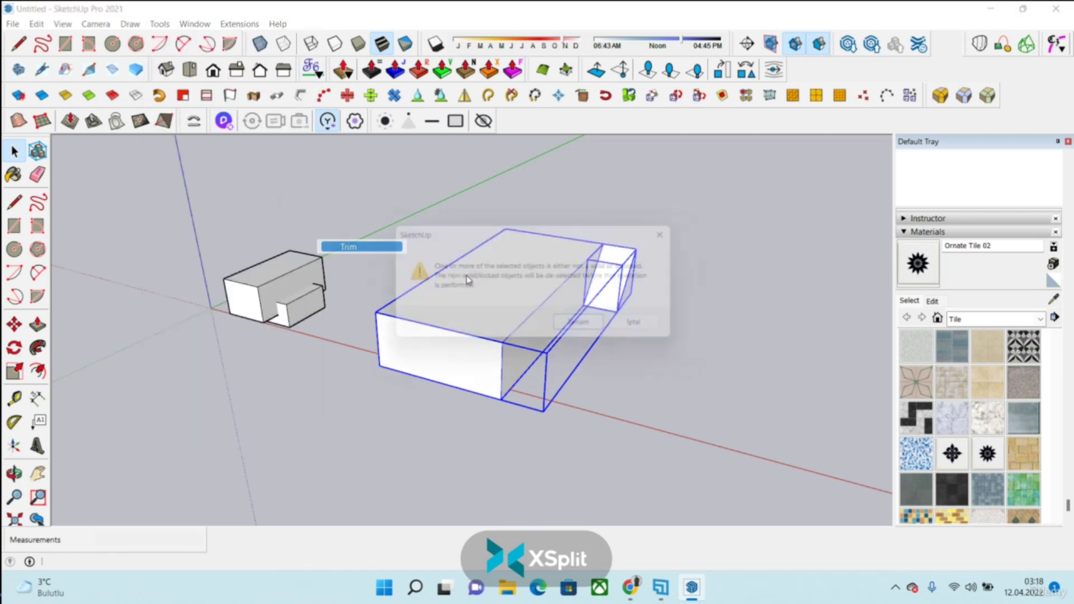
left_click(586, 330)
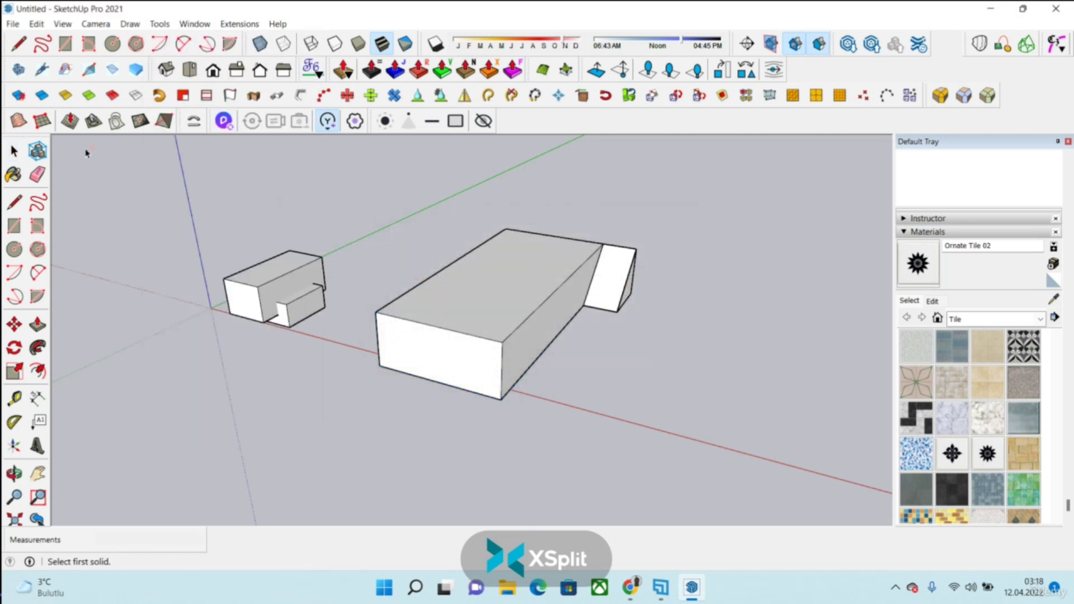
- Explode the large block's group
left_click(472, 275)
right_click(548, 304)
left_click(577, 324)
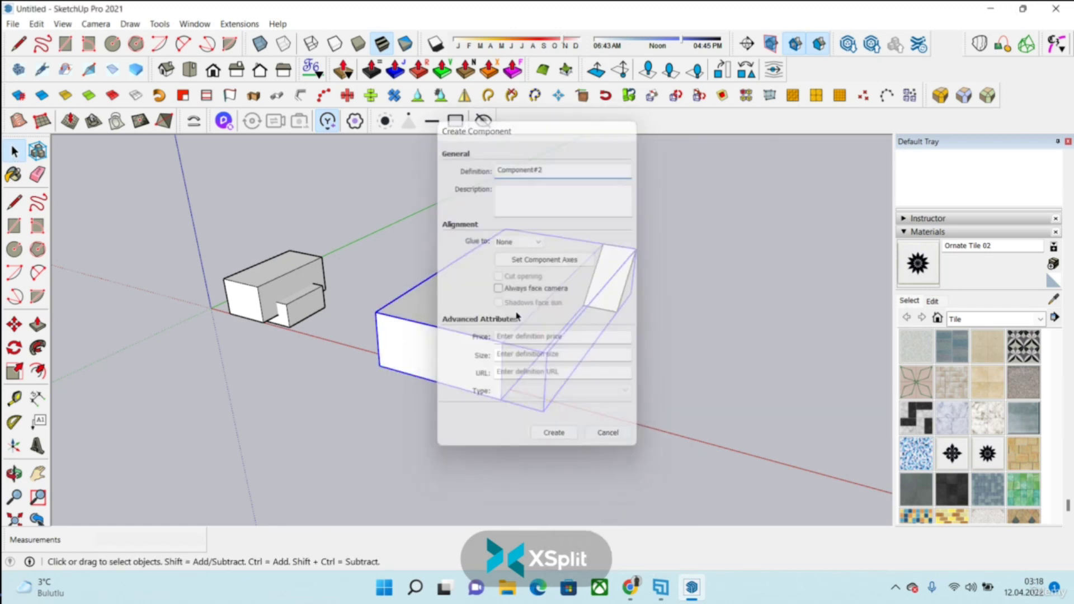
right_click(495, 314)
left_click(540, 311)
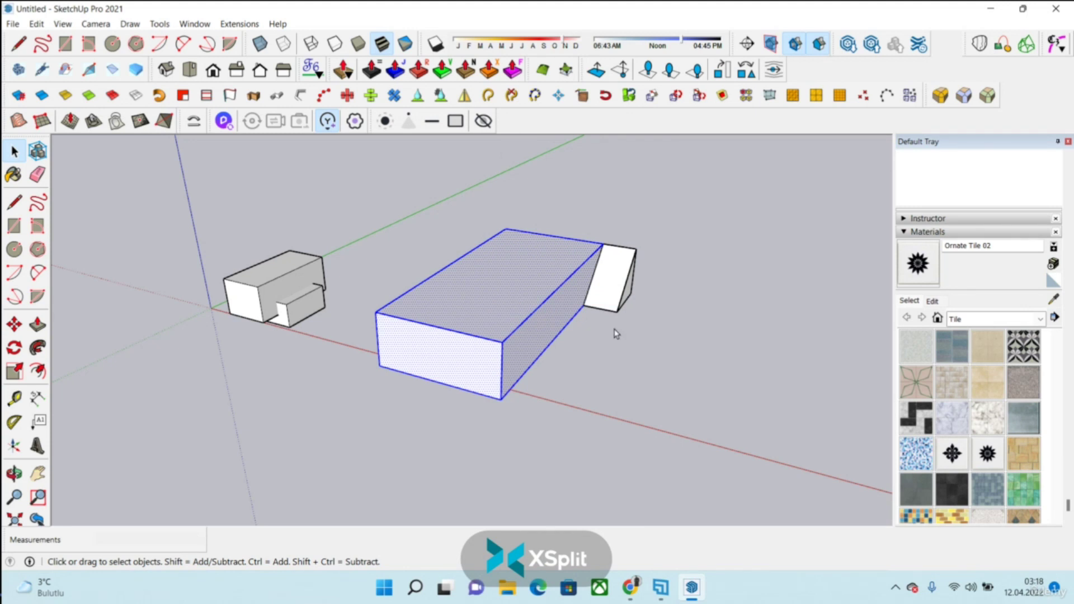
- Select the exploded block together with the small grouped piece and try the solid Trim tool on them
left_click(615, 334)
middle_click_drag(648, 321, 411, 197)
left_click(515, 314)
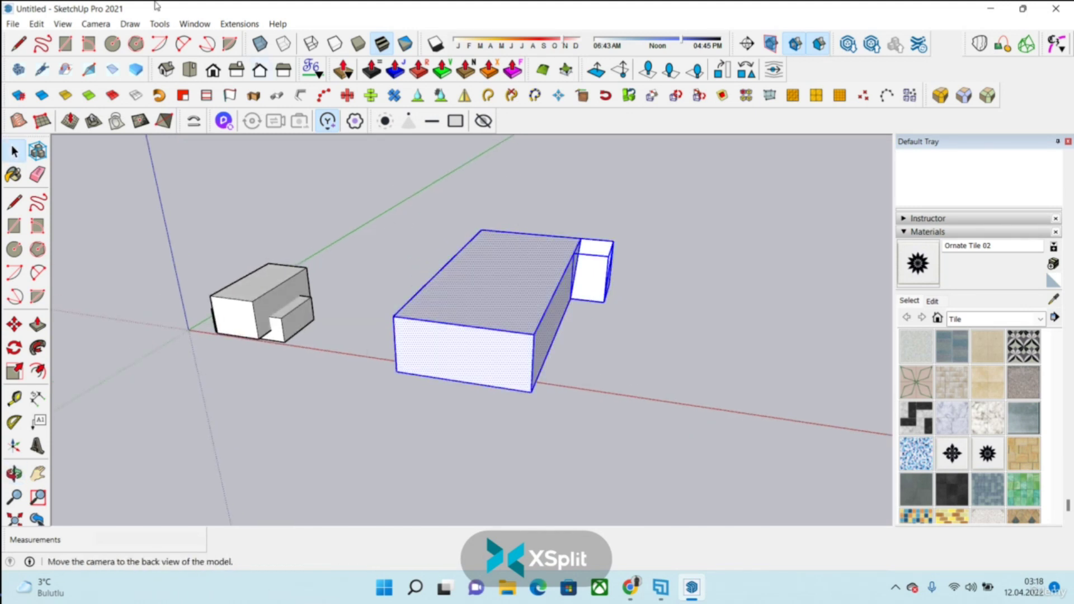
left_click(159, 24)
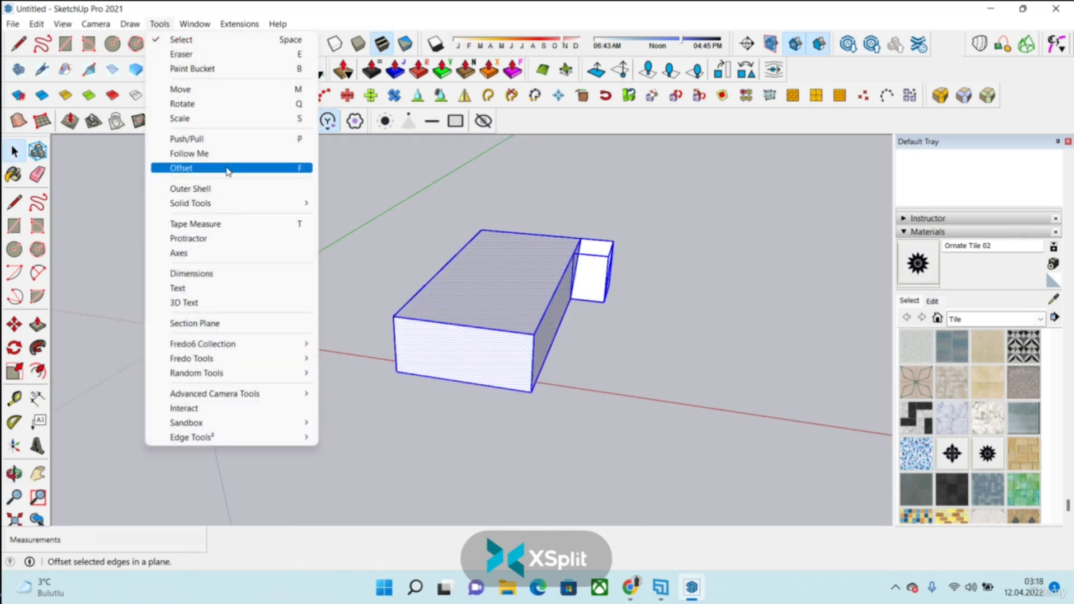
mouse_move(263, 206)
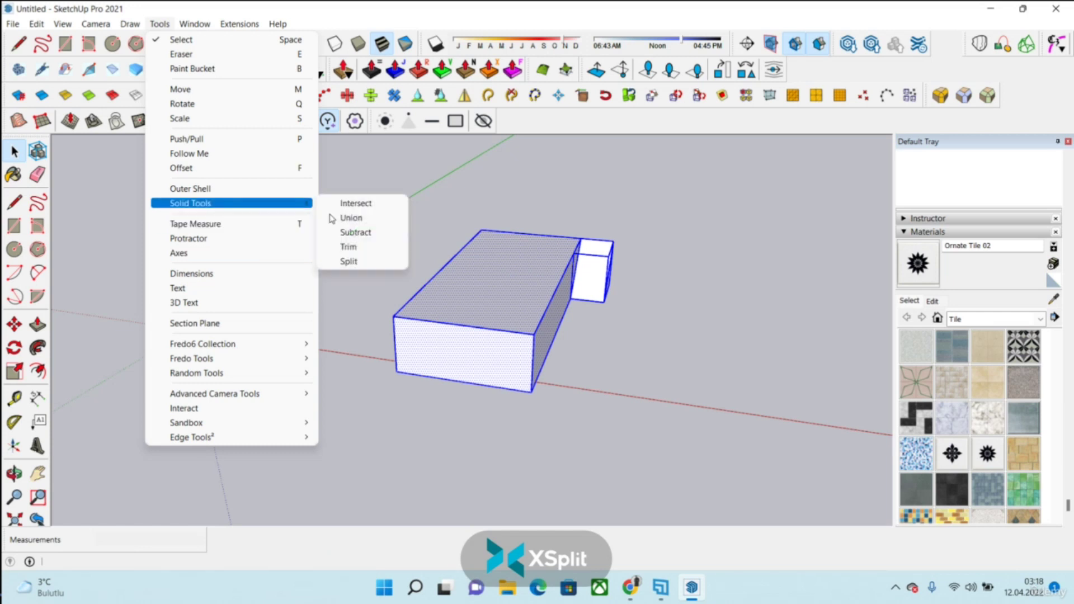
left_click(342, 244)
left_click(596, 326)
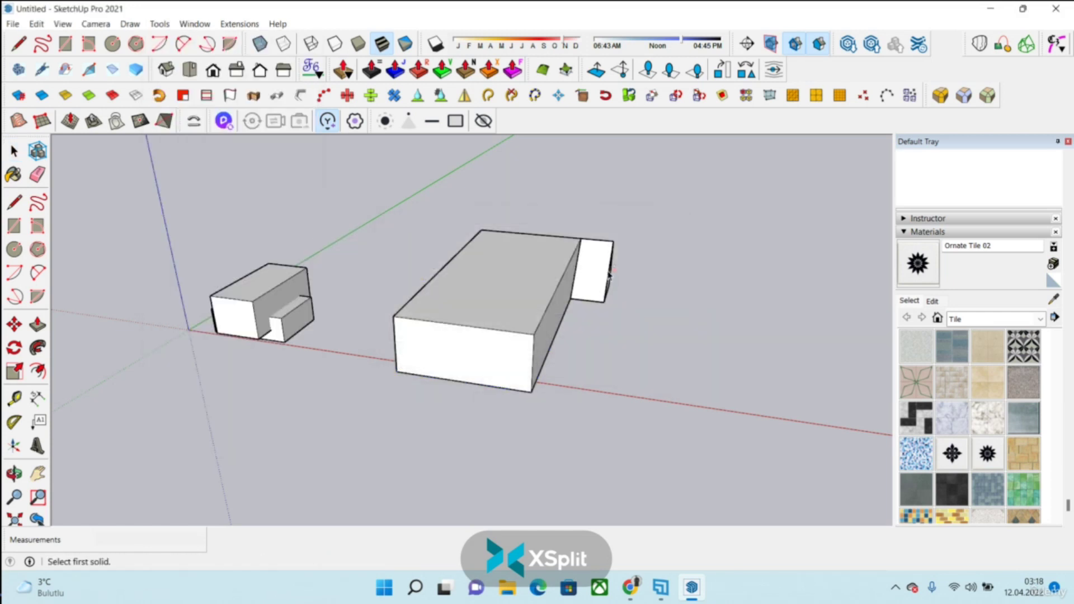
- Explode the small group at the end of the large block
right_click(612, 287)
right_click(599, 260)
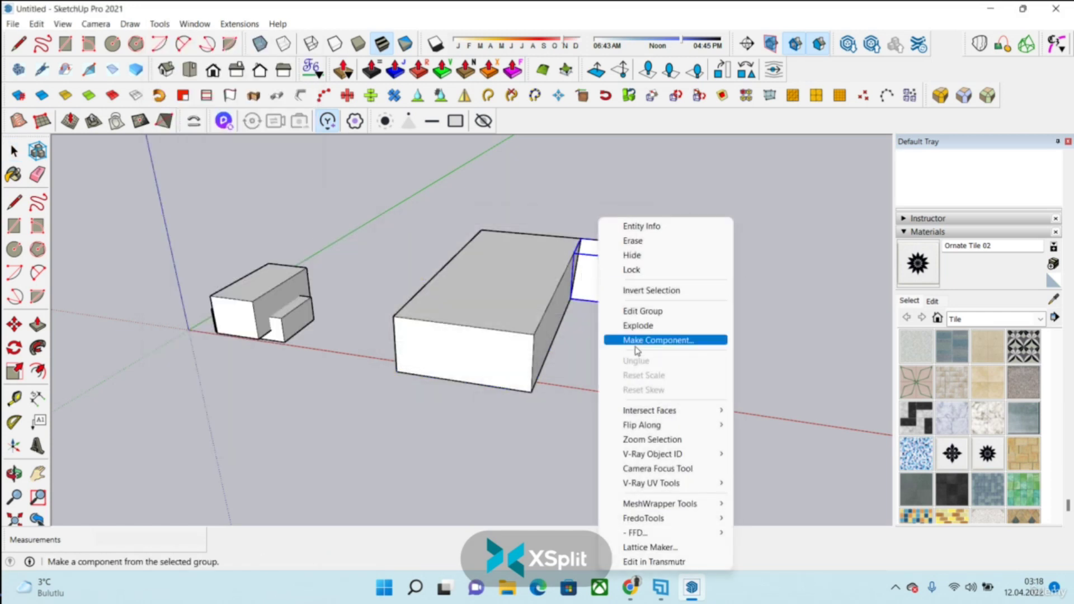
left_click(644, 324)
- Select the exploded block and its small end piece together and try the solid Trim operation again
left_click_drag(619, 299, 576, 291)
left_click(117, 120)
key("space")
left_click_drag(289, 190, 679, 446)
right_click(500, 290)
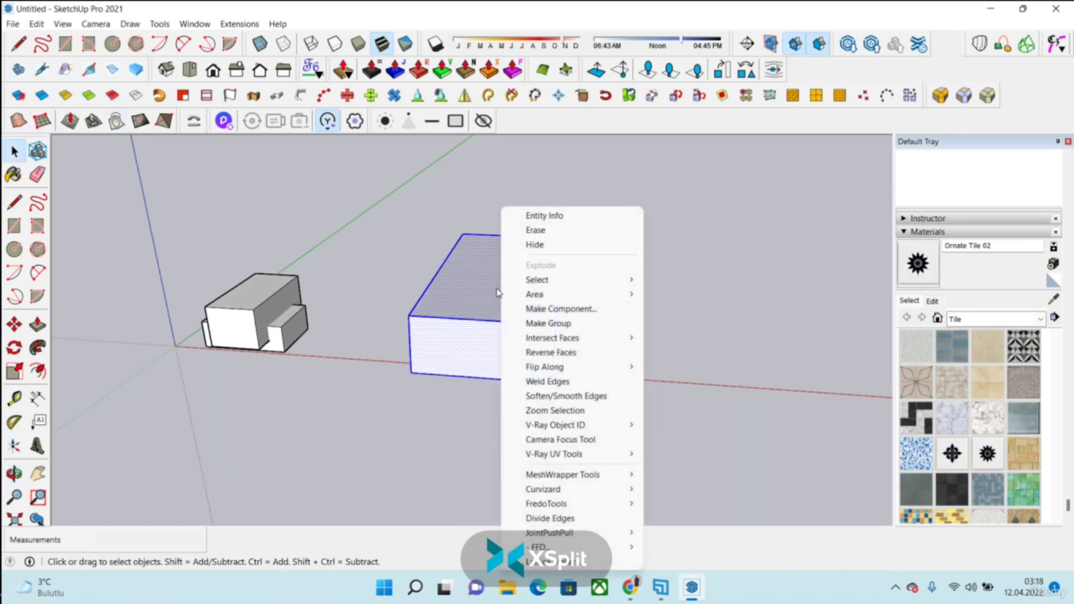
left_click(327, 161)
left_click_drag(619, 421, 621, 423)
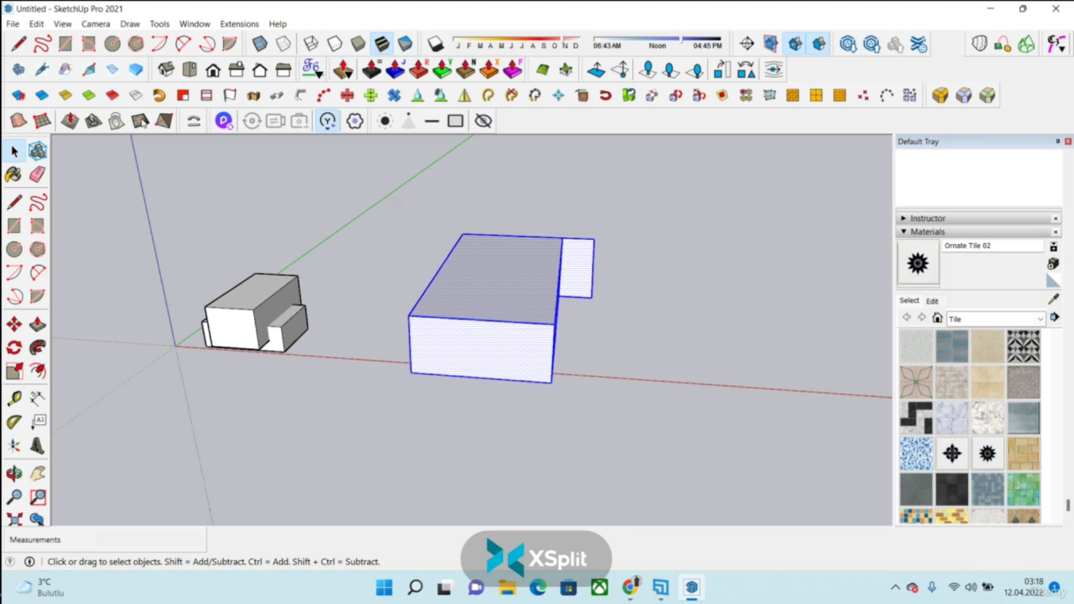
left_click(160, 24)
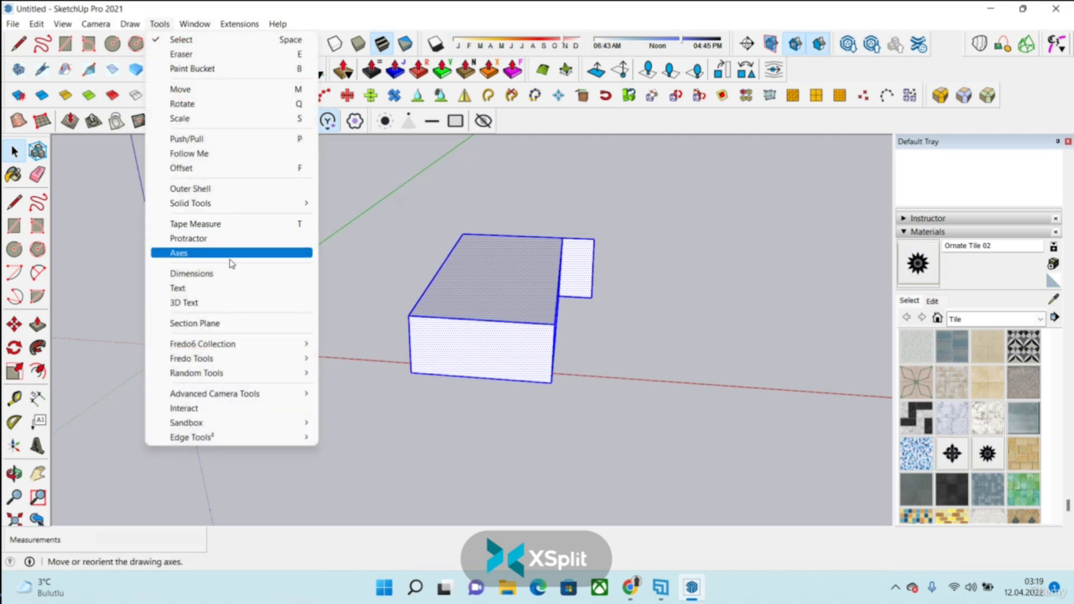
mouse_move(291, 203)
left_click(379, 247)
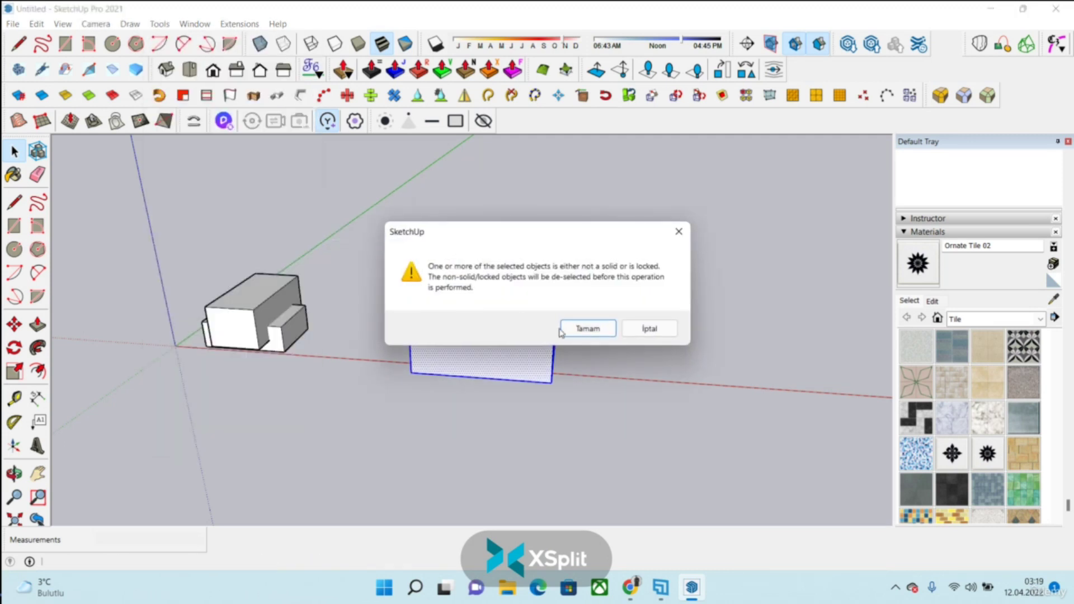
left_click(585, 331)
- Push the triangular face of the wedge projecting from the large block's corner inward by 16.22 m
key("o")
left_click_drag(533, 293, 4, 261)
left_click(14, 203)
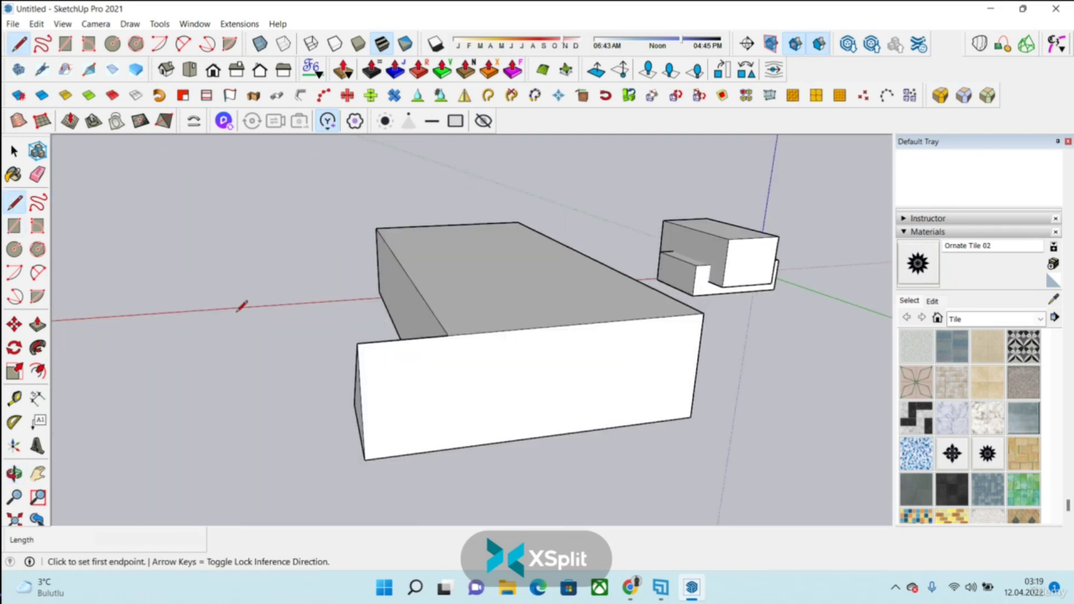
middle_click_drag(370, 329, 411, 460)
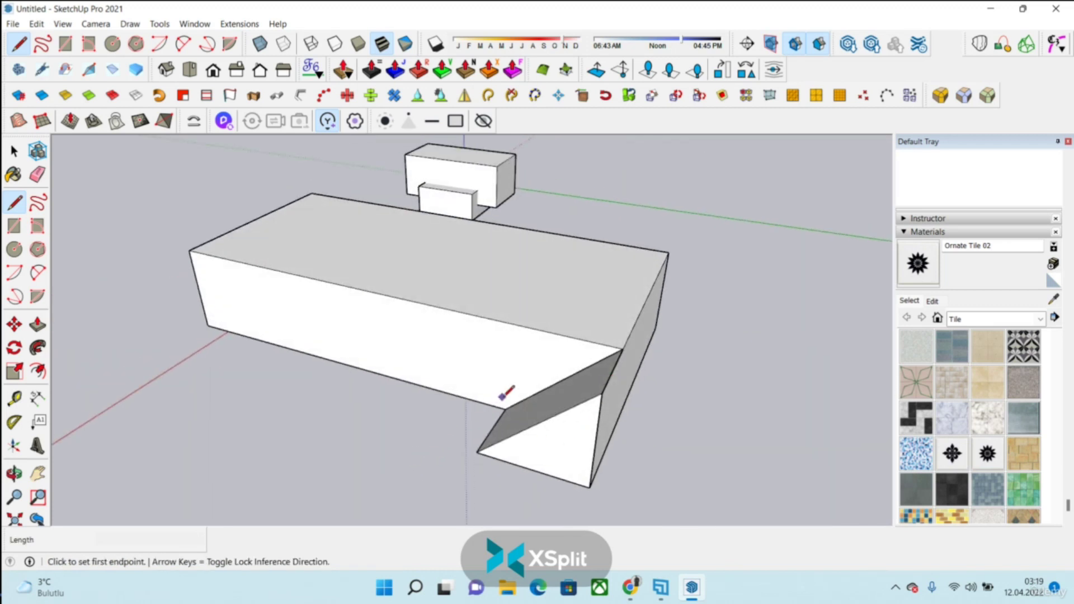
middle_click_drag(498, 400, 506, 386)
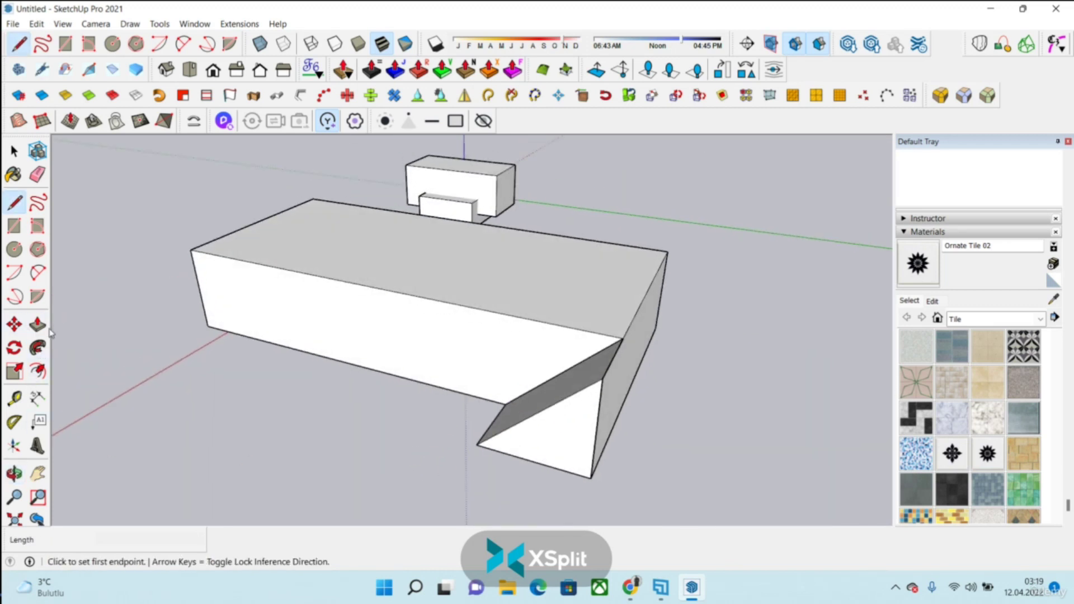
left_click(37, 325)
left_click(588, 392)
left_click(594, 396)
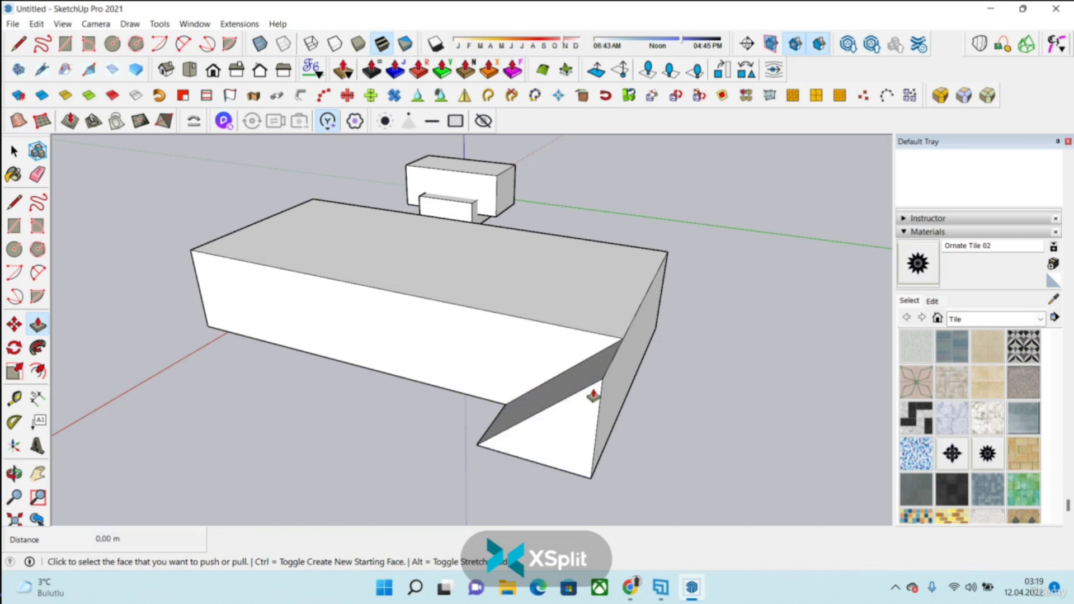
left_click(587, 400)
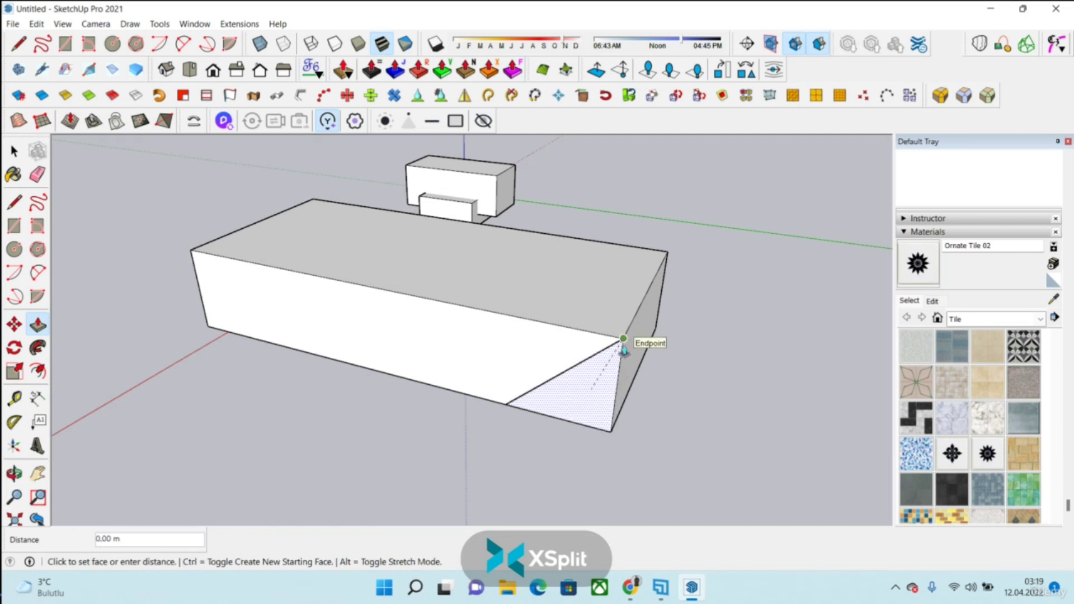
left_click(616, 360)
middle_click_drag(616, 360, 677, 335)
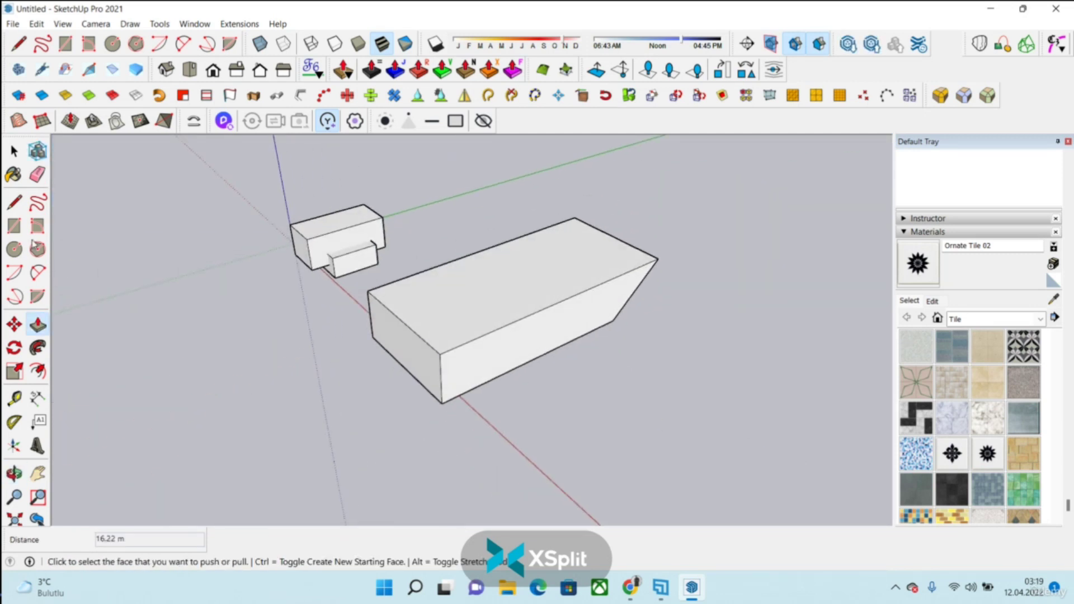
- Select all of the large block's geometry with its slanted end and try to trim it with the solid Trim tool
left_click(14, 151)
middle_click_drag(412, 264, 675, 170)
left_click_drag(384, 445, 384, 444)
middle_click_drag(520, 297, 640, 302)
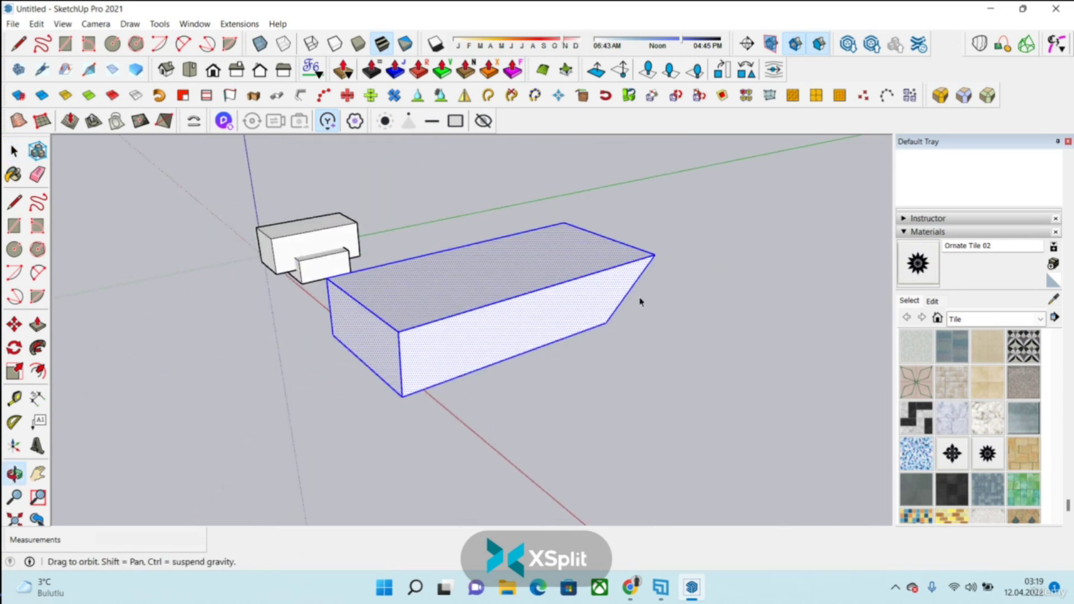
left_click(159, 24)
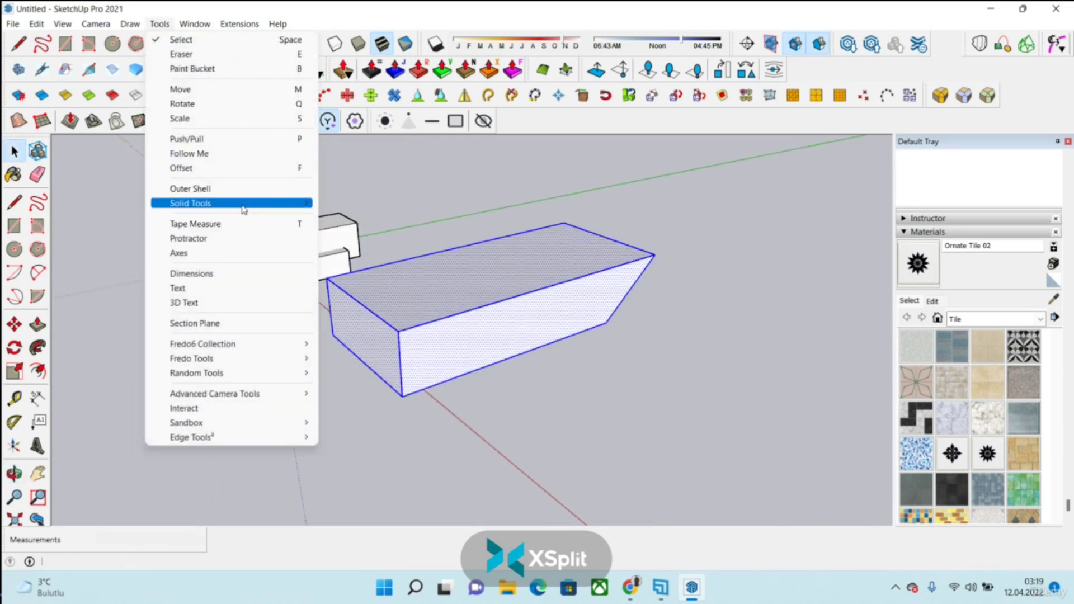
mouse_move(244, 210)
left_click(347, 245)
left_click(588, 328)
- Undo the last push and push the triangular corner face 40.20 m through the block to cut a slanted end
middle_click_drag(598, 329, 322, 342)
key("ctrl+z")
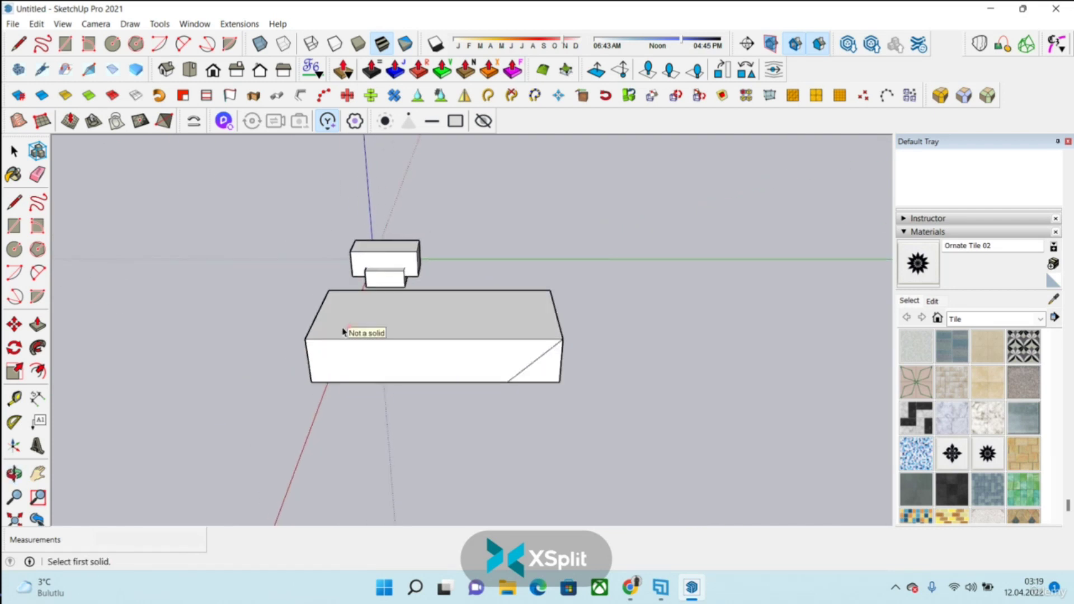
middle_click_drag(674, 374, 465, 336)
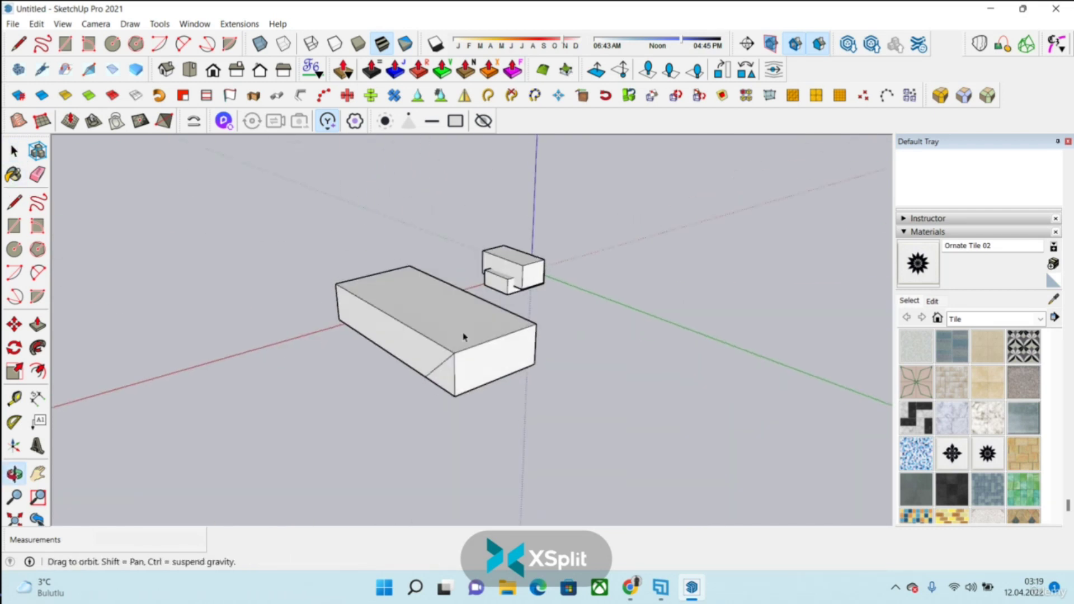
scroll(511, 377, "up", 5)
left_click(464, 386)
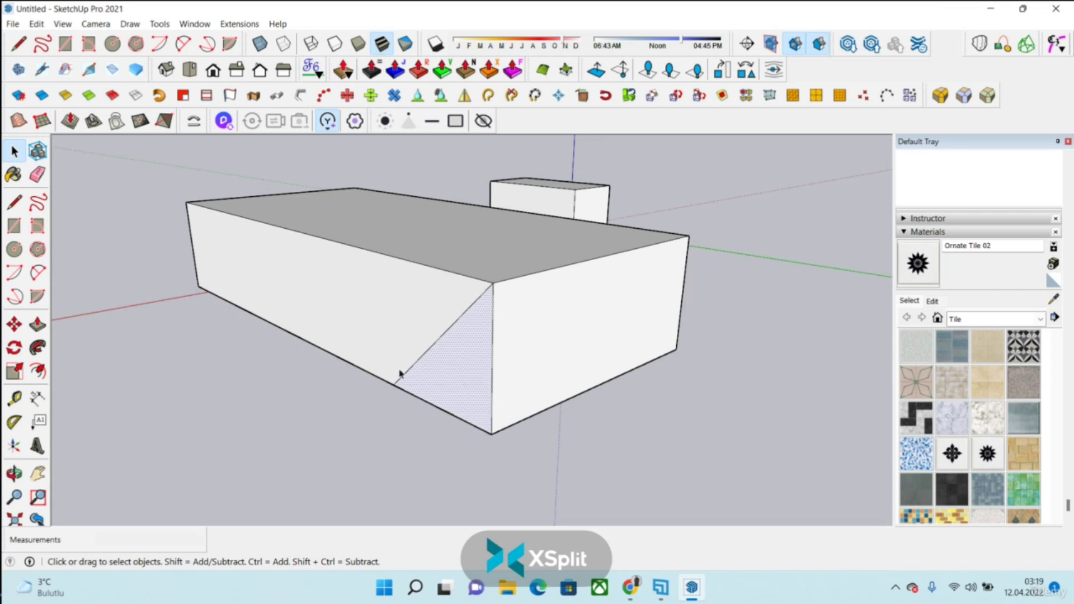
left_click(448, 367)
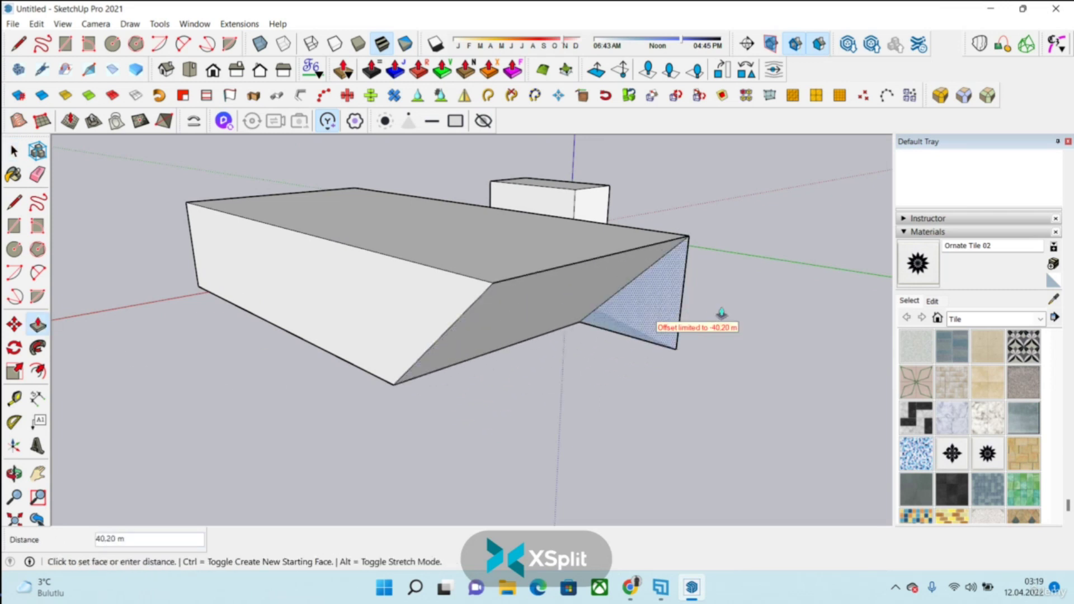
left_click(733, 341)
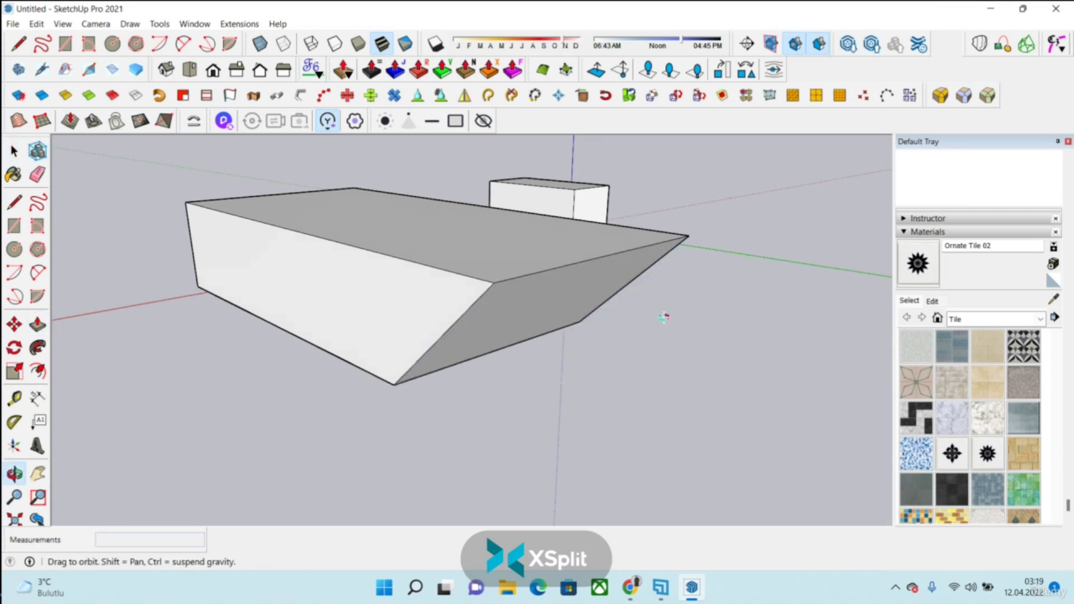
- Collapse the slanted block into a flat rectangular sheet with Push/Pull
middle_click_drag(638, 314, 587, 332)
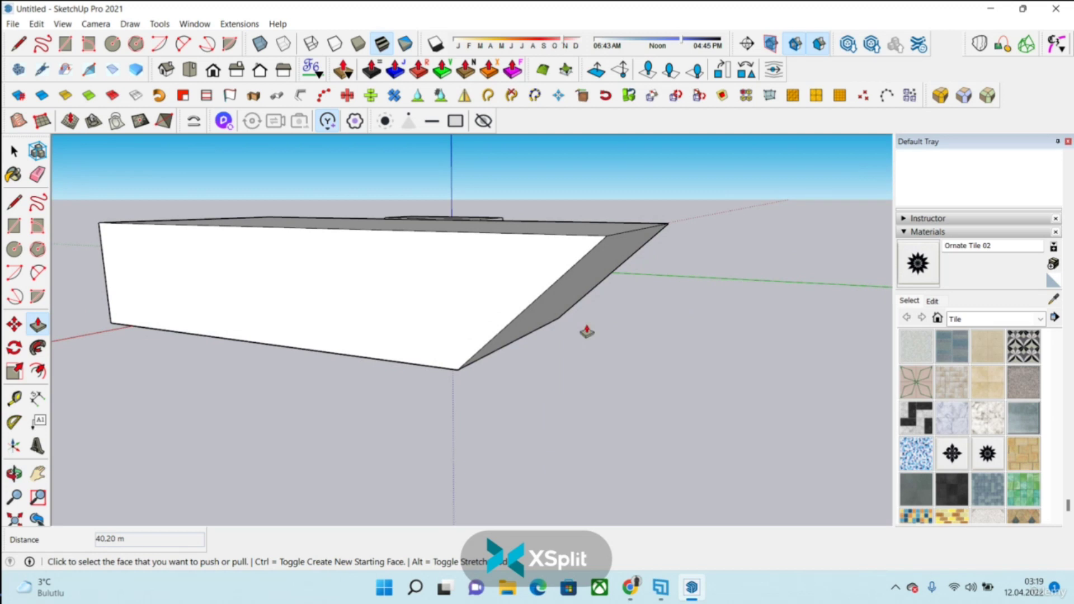
left_click(440, 372)
left_click(457, 355)
scroll(444, 365, "down", 3)
middle_click_drag(306, 366, 568, 413)
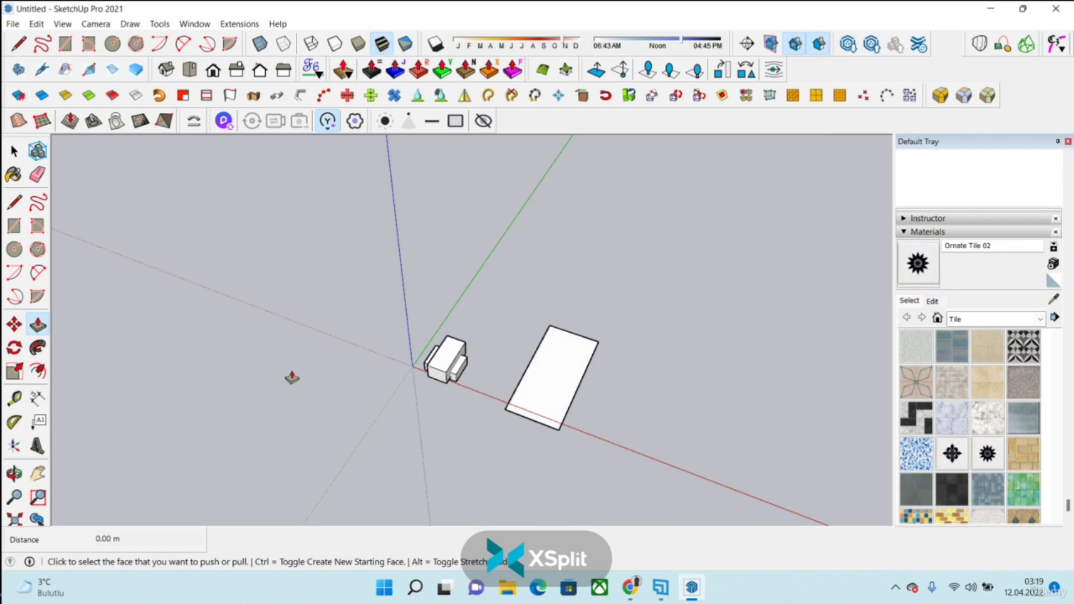
- Select every object in the model, both the flat sheet and the small blocks, and delete them
left_click(12, 151)
left_click_drag(356, 255, 707, 498)
key("Delete")
middle_click_drag(542, 489, 386, 336)
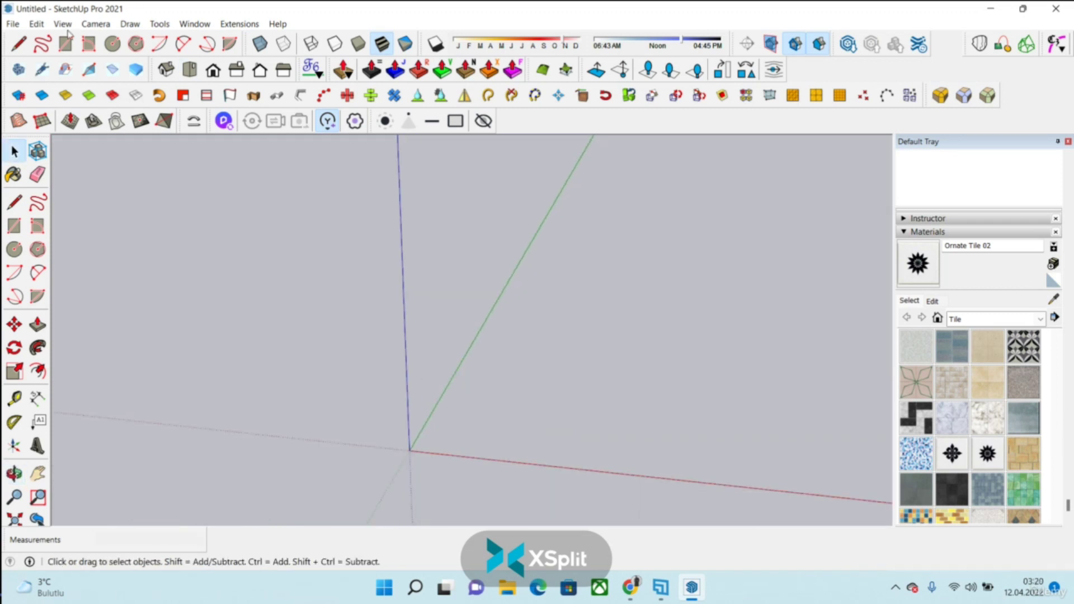
- Switch the camera to parallel projection, view the empty axes, and return the camera to perspective
left_click(95, 24)
left_click(132, 103)
middle_click_drag(179, 204, 264, 151)
left_click(103, 24)
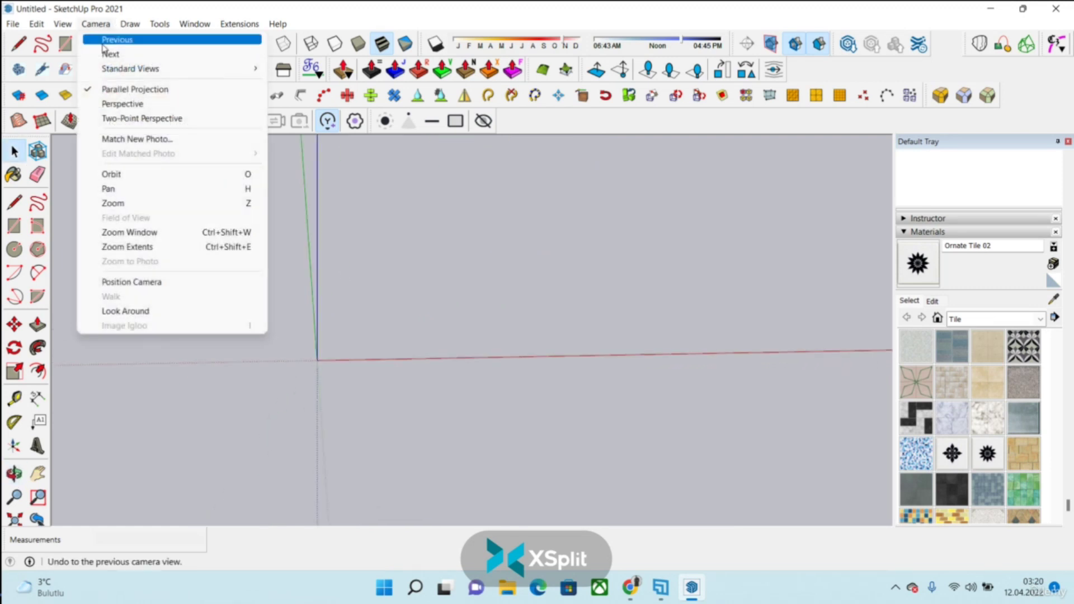
left_click(132, 103)
middle_click_drag(295, 267, 263, 253)
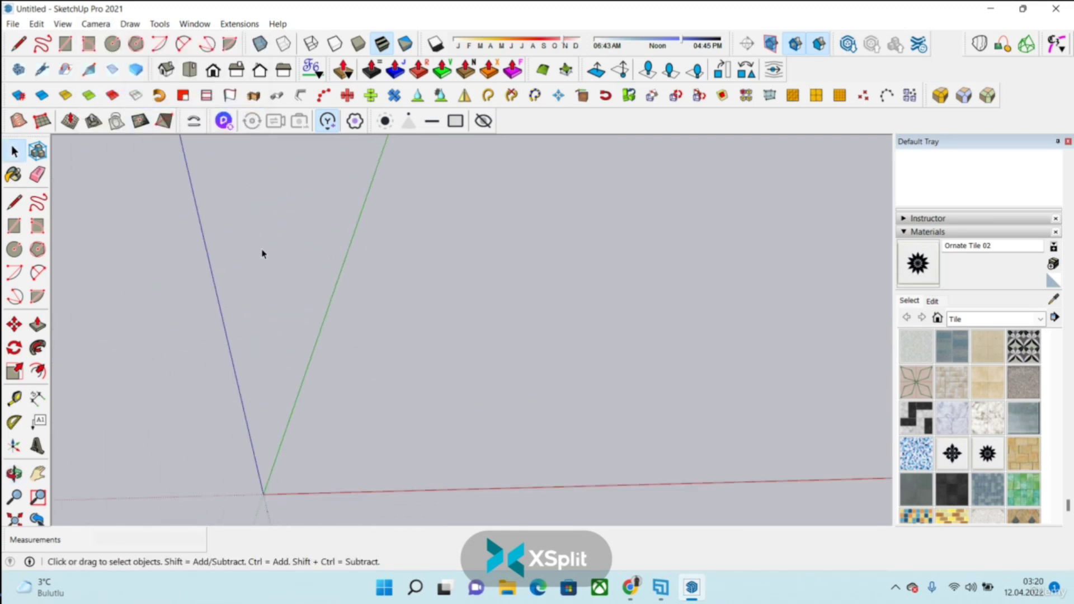
left_click(194, 23)
mouse_move(161, 24)
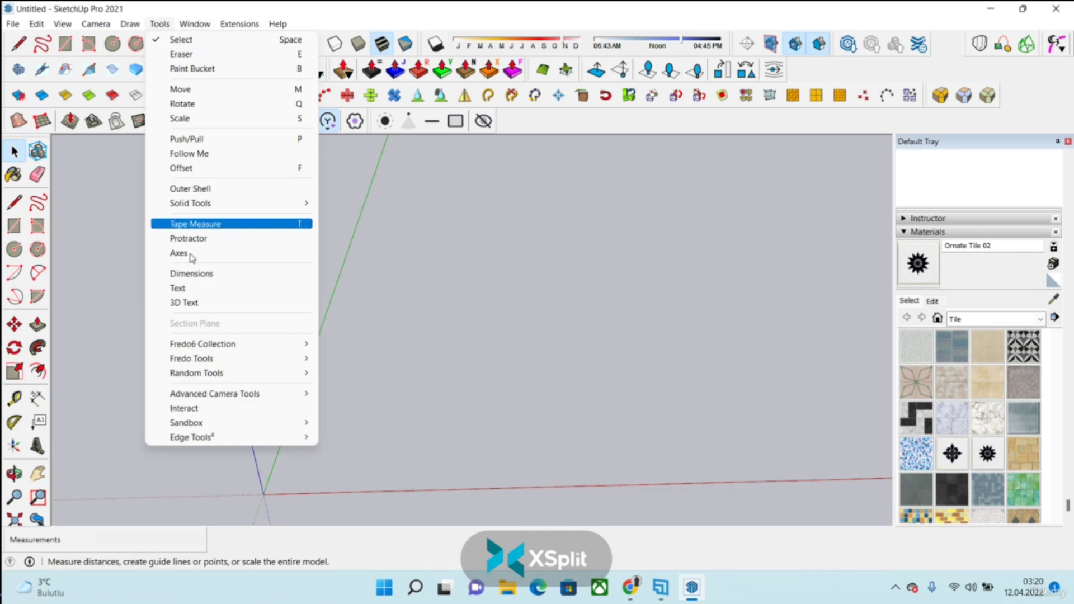
- Draw a rectangle about 1069 by 892 m on the ground plane, just beyond the axes' origin
left_click(14, 226)
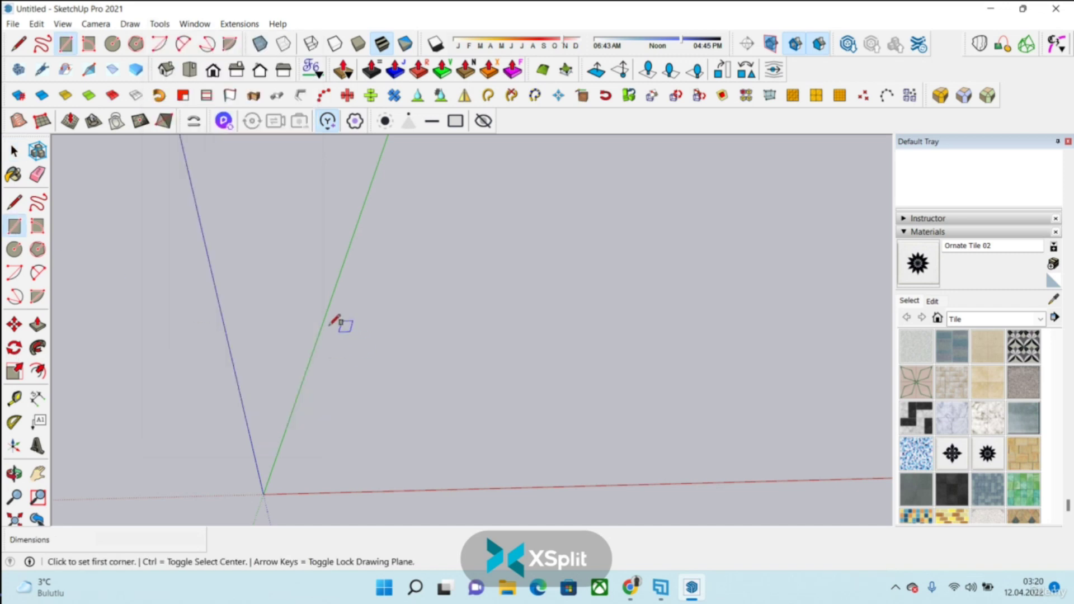
left_click(334, 328)
left_click(612, 454)
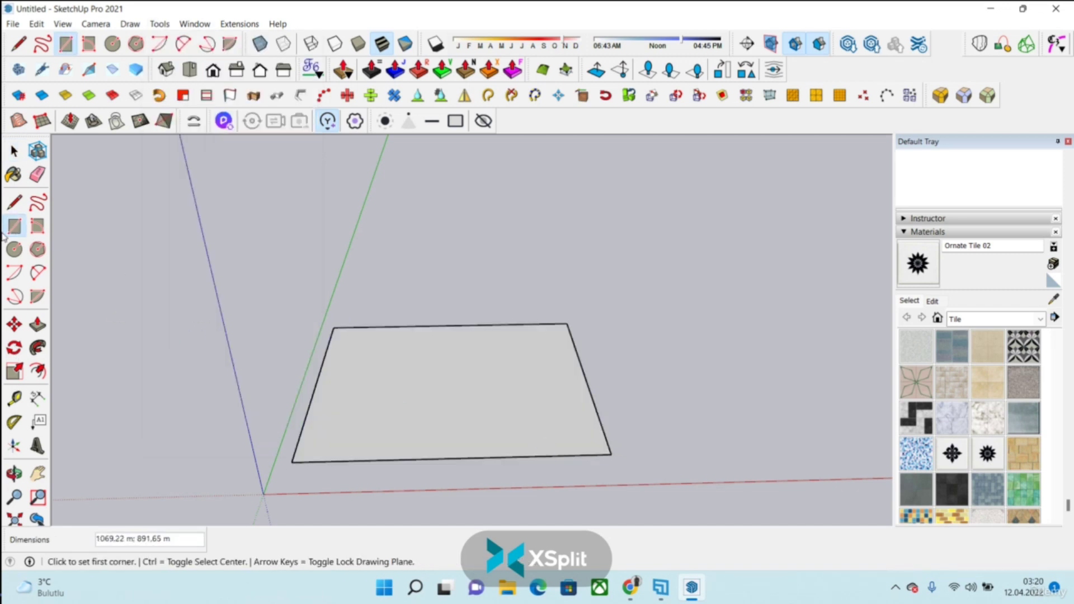
- Try the Tape Measure from the rectangle's far corner, and add a linear dimension along its far edge
left_click(15, 398)
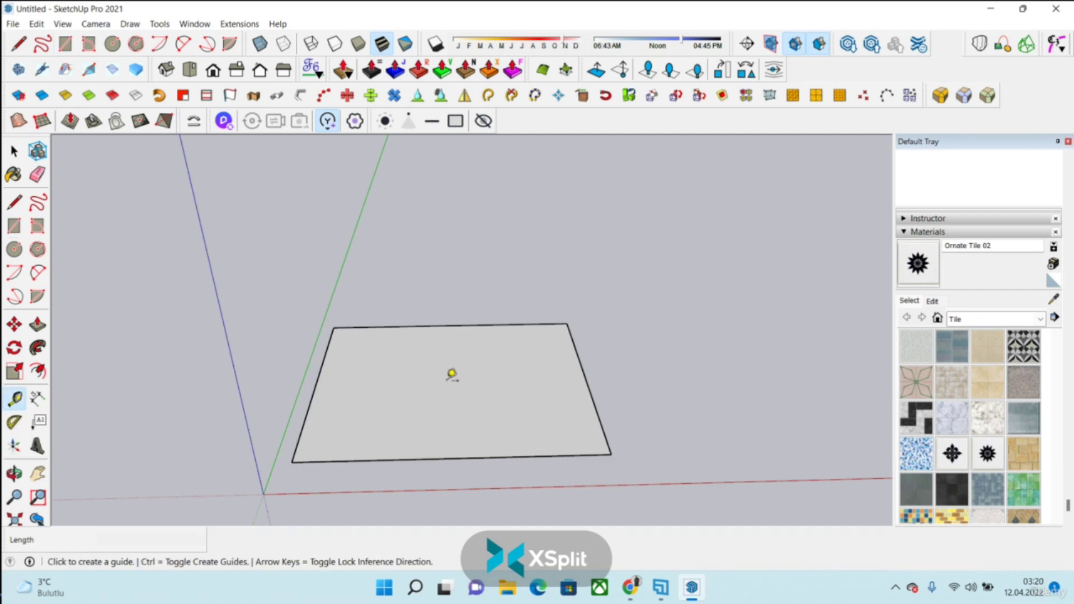
left_click(567, 324)
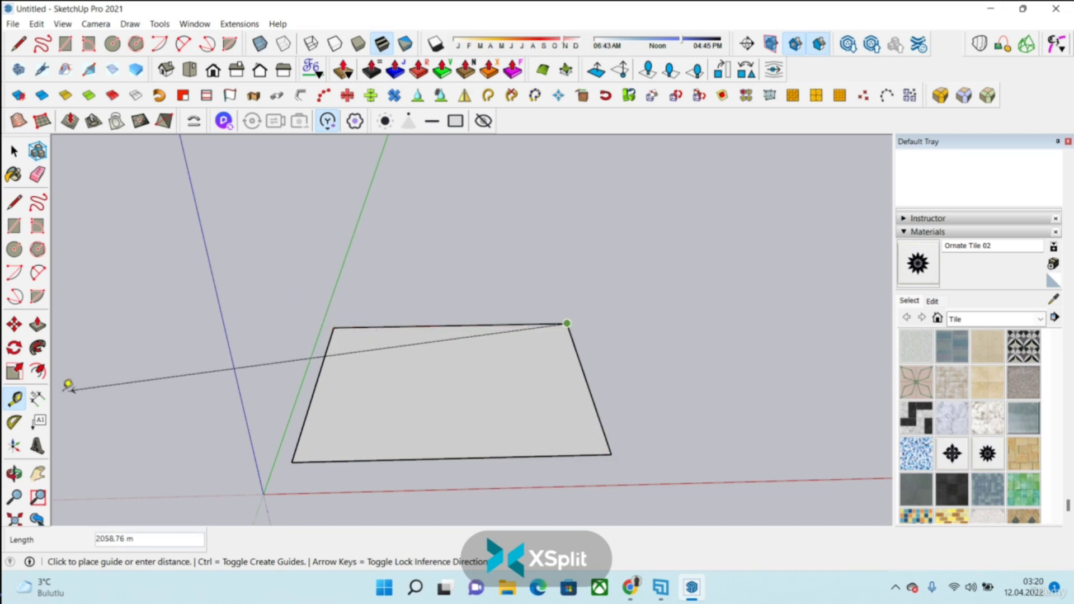
left_click(39, 399)
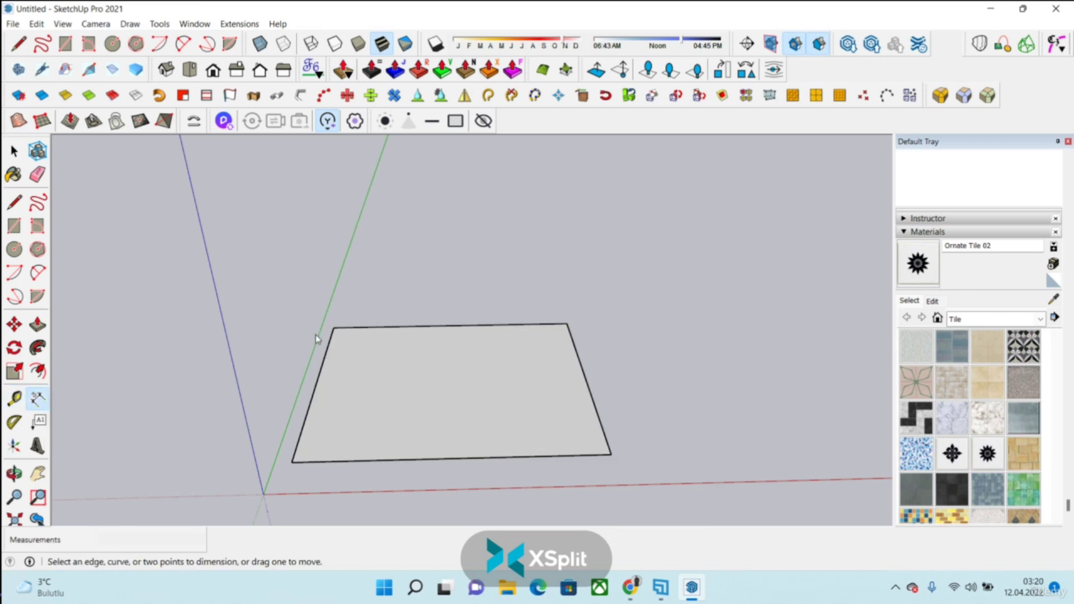
left_click(334, 327)
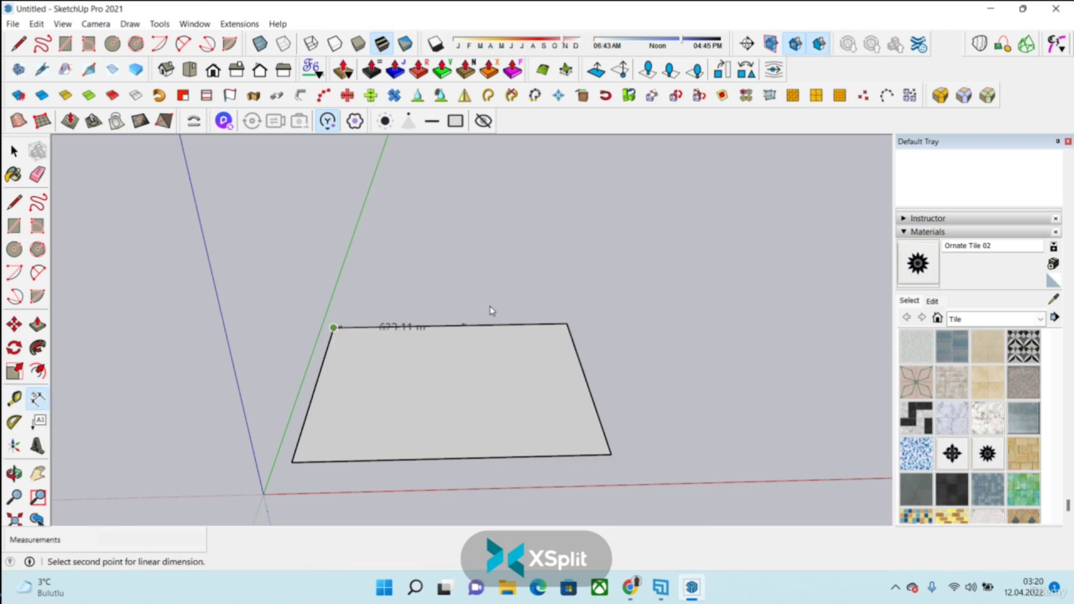
left_click(567, 323)
left_click(567, 302)
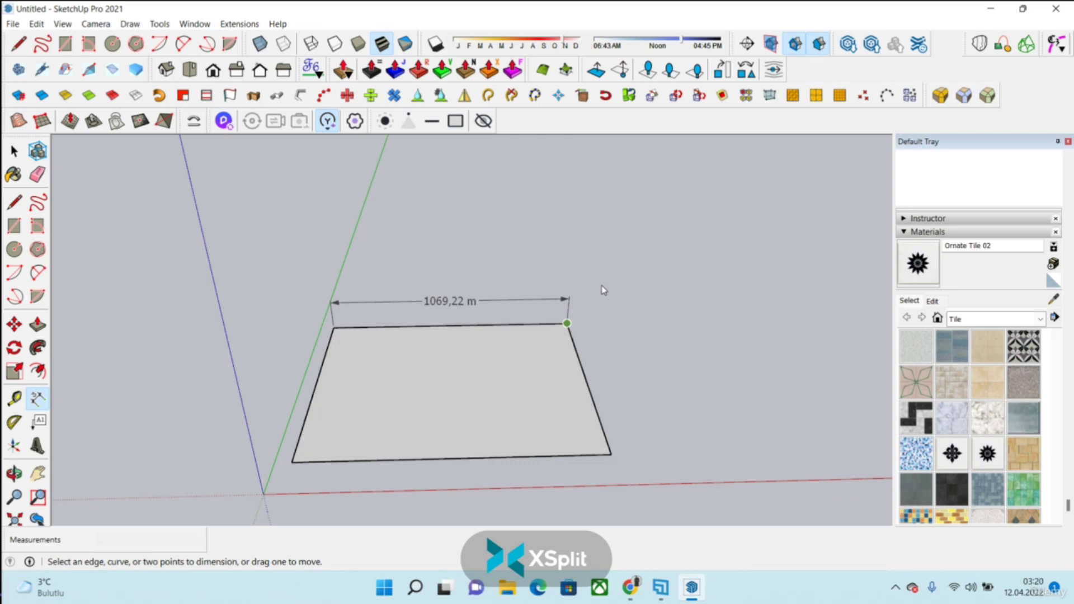
- Select the dimension on the rectangle's far edge and remove it
key("ctrl+a")
key("ctrl+t")
left_click(398, 303)
left_click(398, 303)
right_click(451, 302)
left_click(492, 322)
left_click(14, 151)
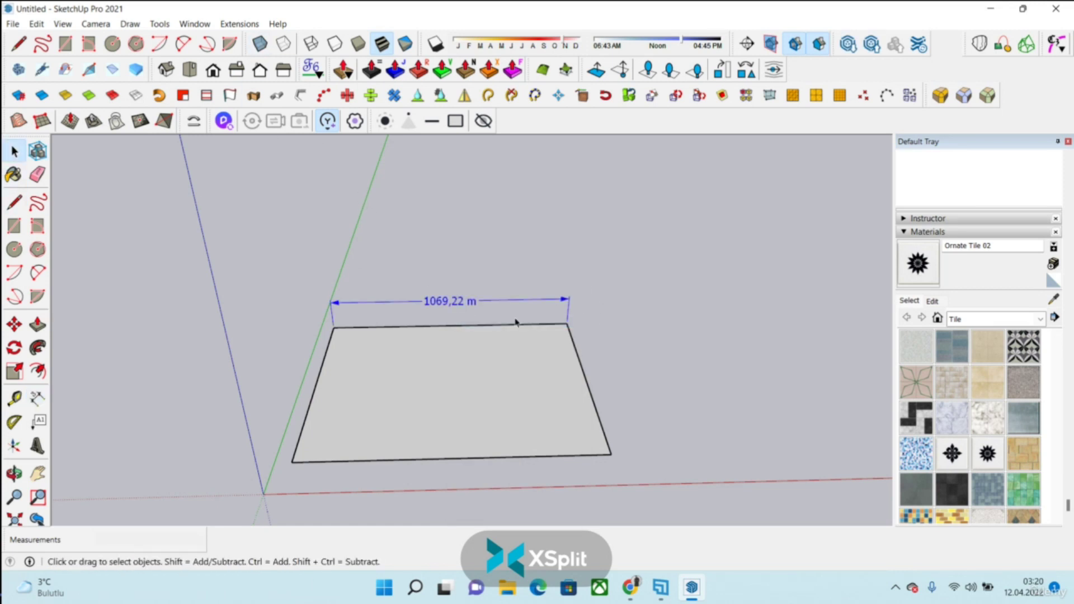
- Use the Protractor at the rectangle's near-left corner to create a guide line at 45 degrees from the near edge
left_click(160, 24)
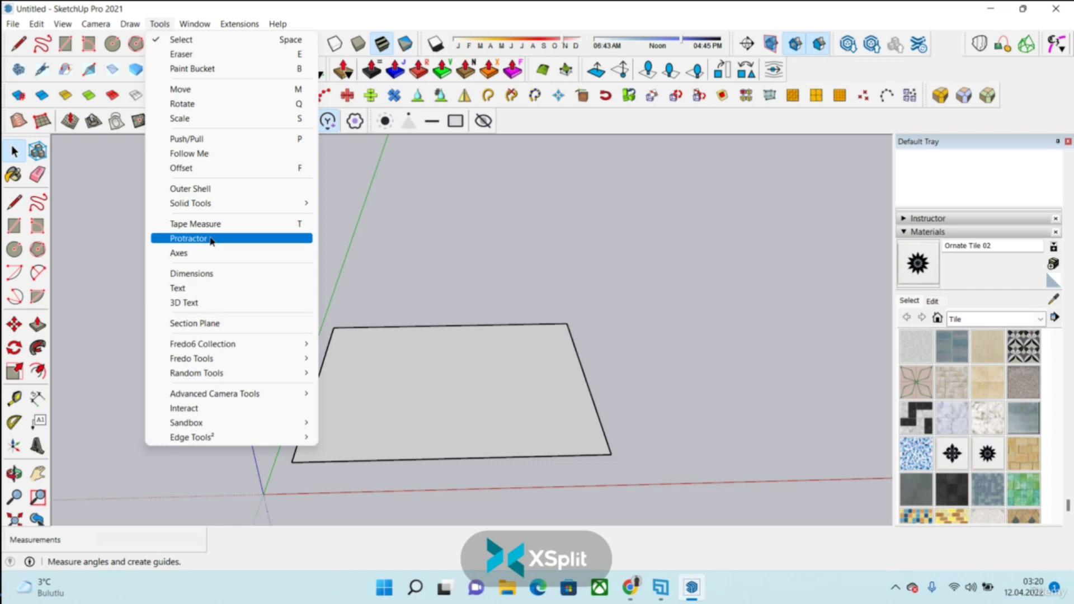
left_click(189, 239)
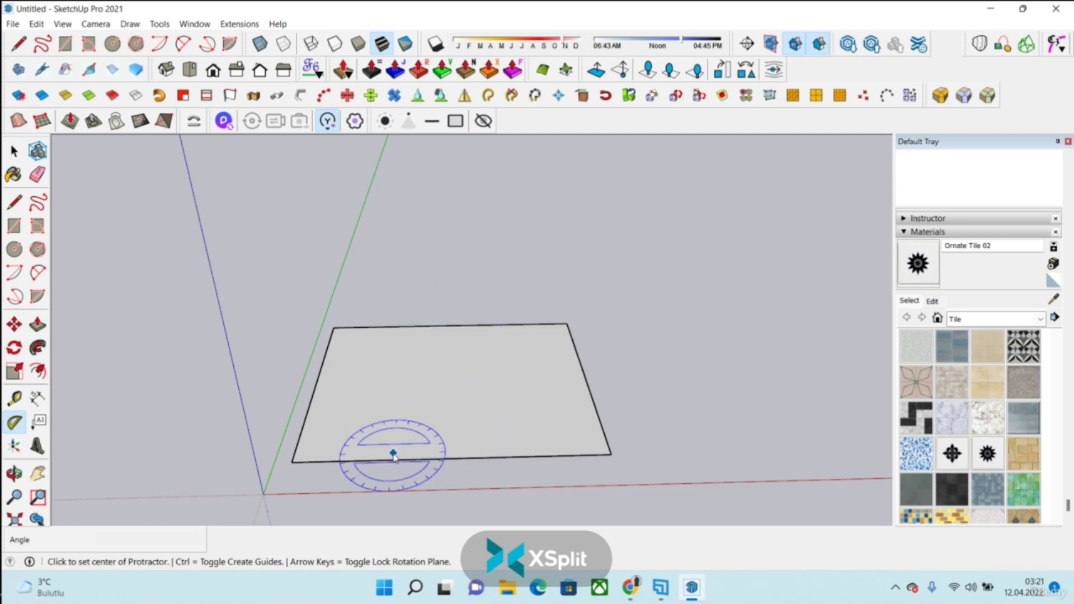
left_click(292, 462)
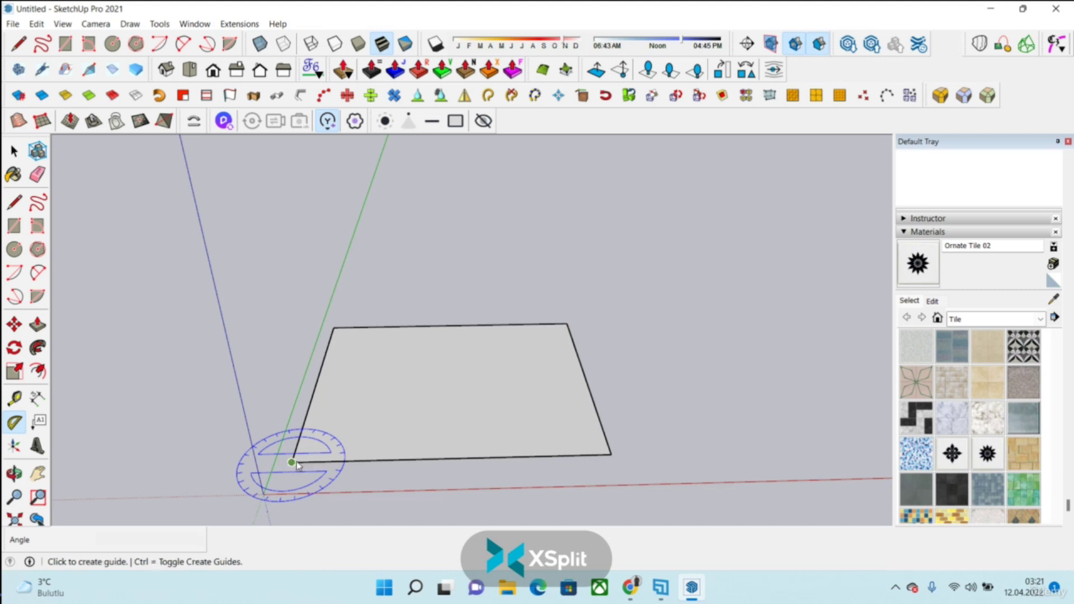
left_click(612, 455)
left_click(611, 455)
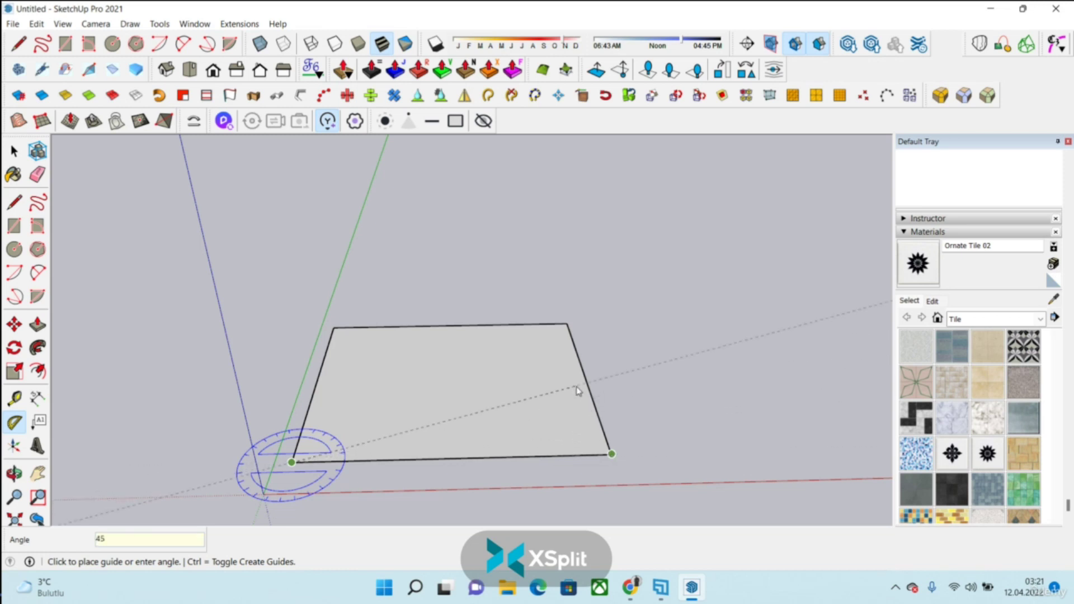
key("Return")
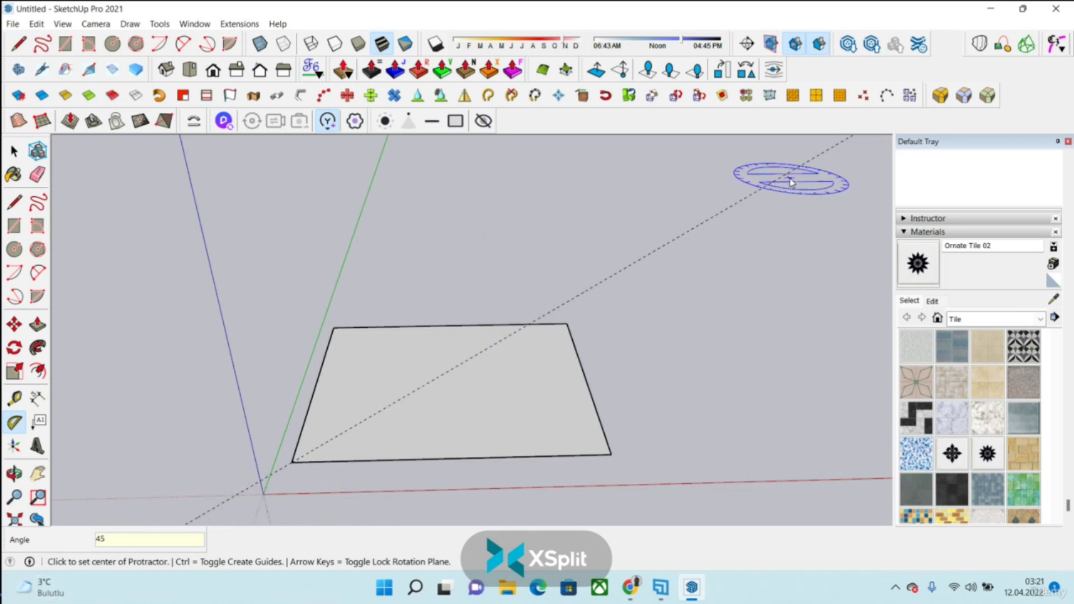
- Draw a line about 1261 m long along the guide, from the rectangle's near-left corner to its far edge
key("l")
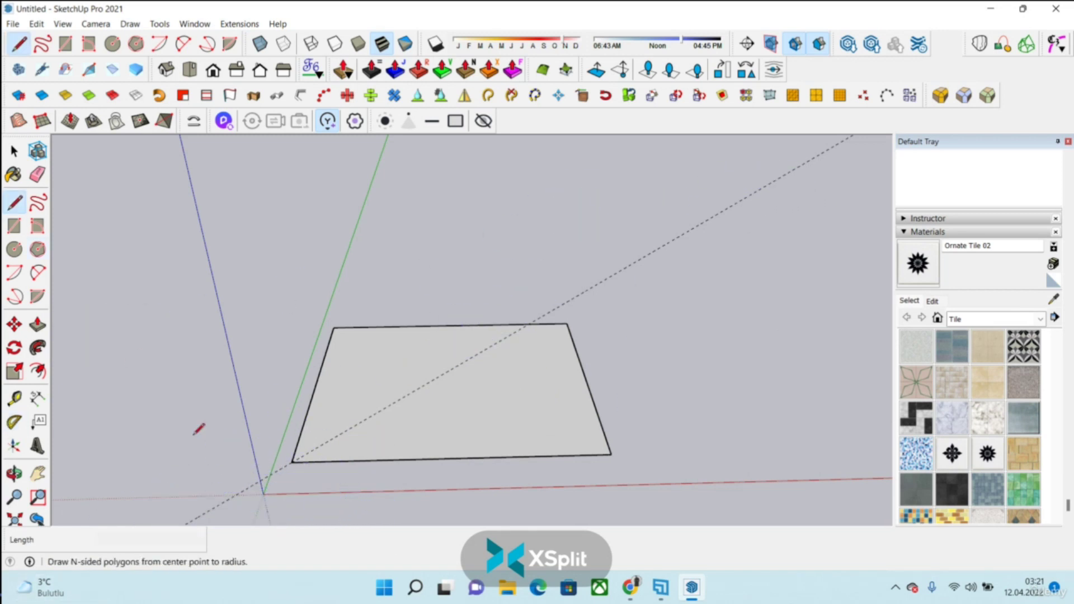
left_click(292, 462)
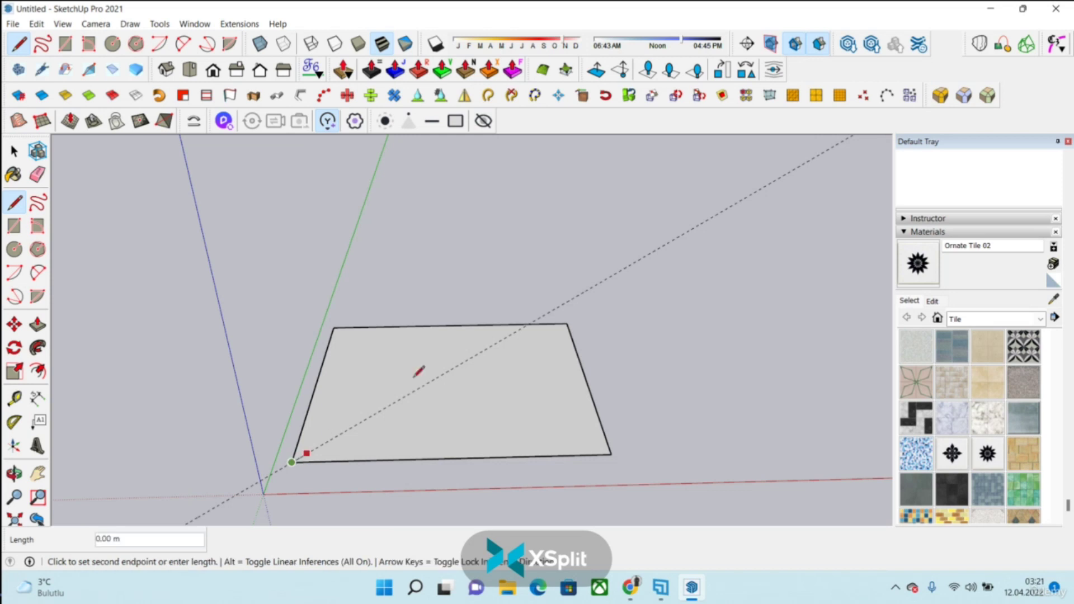
left_click(527, 325)
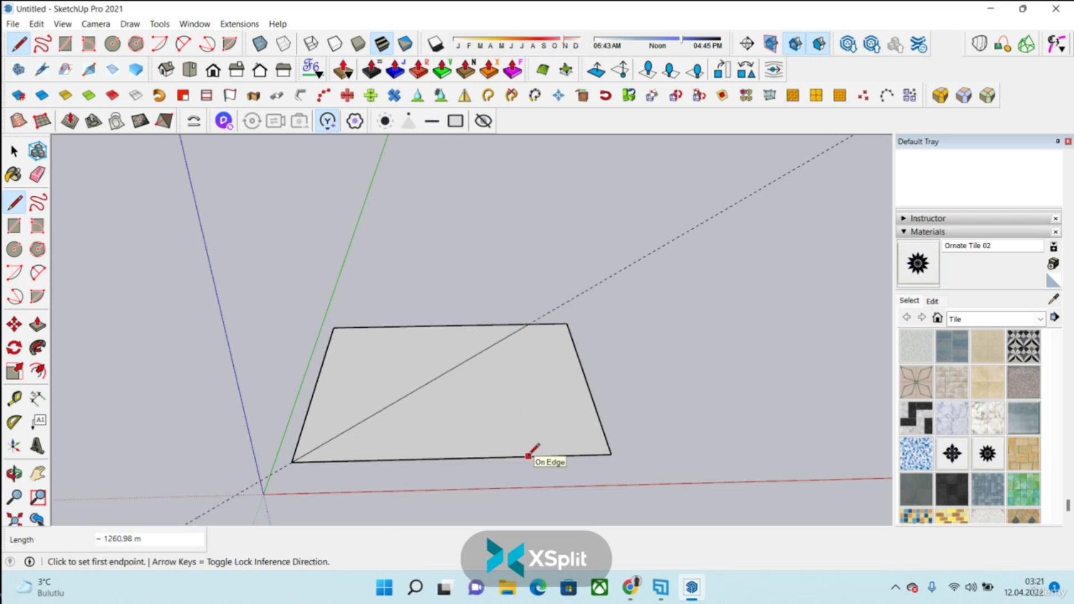
- Offset the outline of the left triangular face inward by about 51.55 m
left_click(37, 372)
left_click(396, 395)
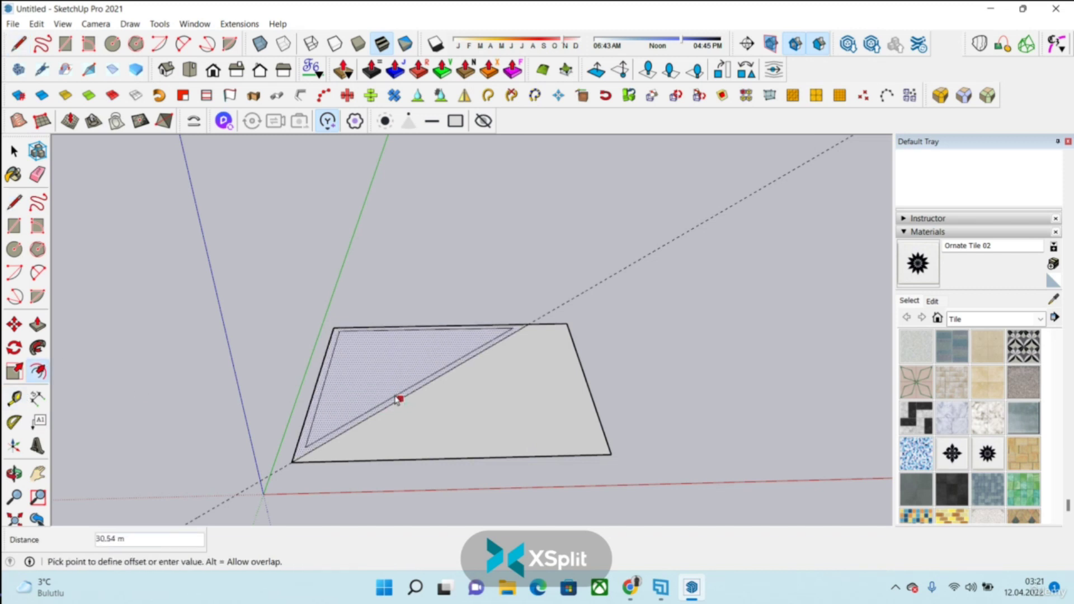
key("Return")
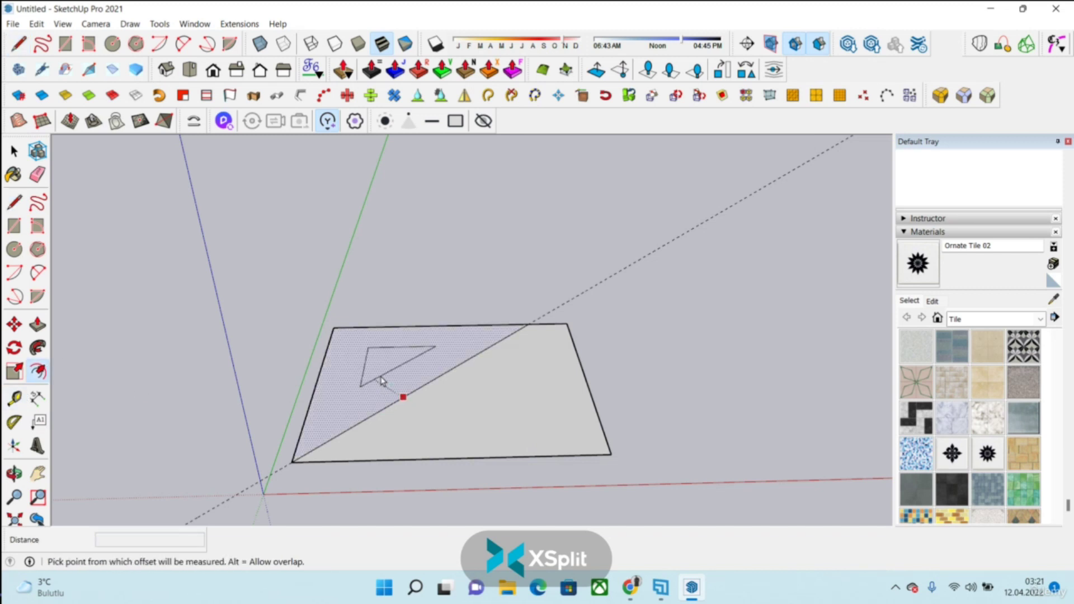
left_click(376, 404)
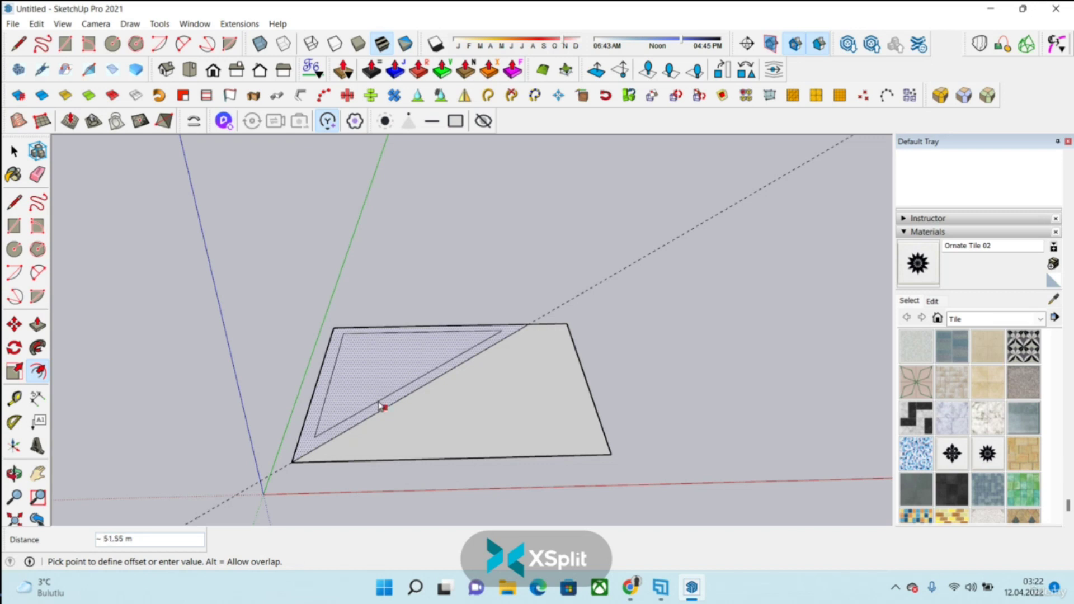
left_click(379, 402)
- Pull the inner triangular face up 321.55 m into a block
key("p")
left_click(386, 372)
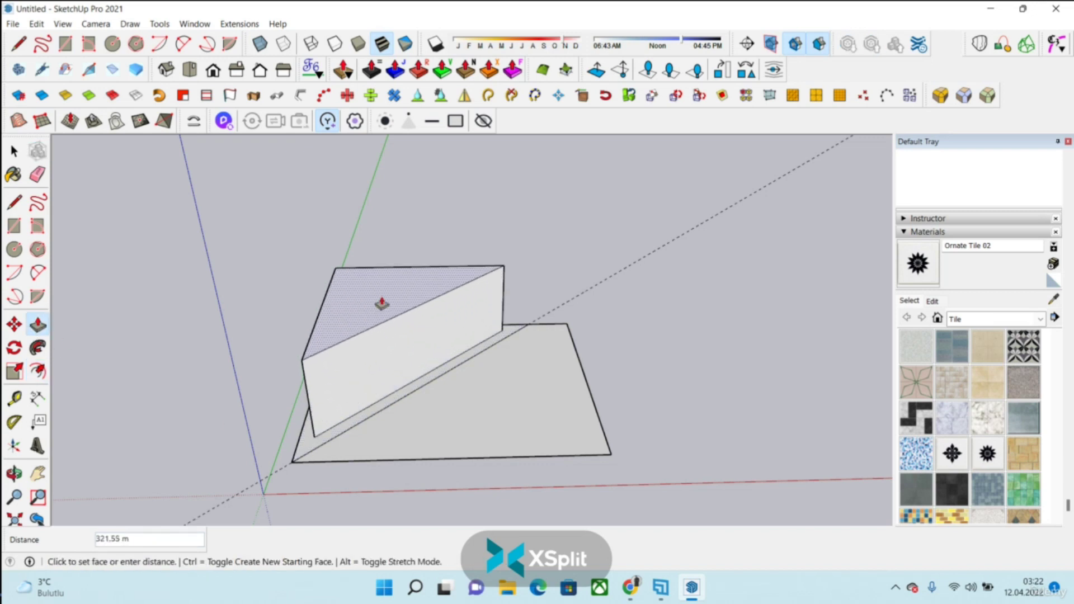
key("Escape")
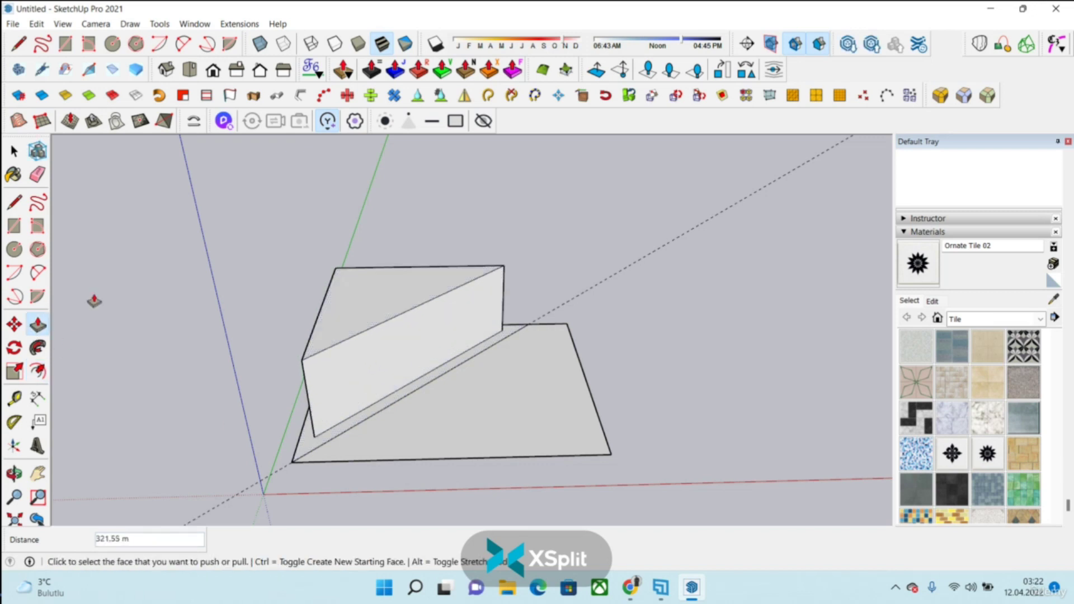
- Draw a slanted line across the triangular block's long front face, from its base edge to its top edge
left_click(14, 203)
left_click(405, 386)
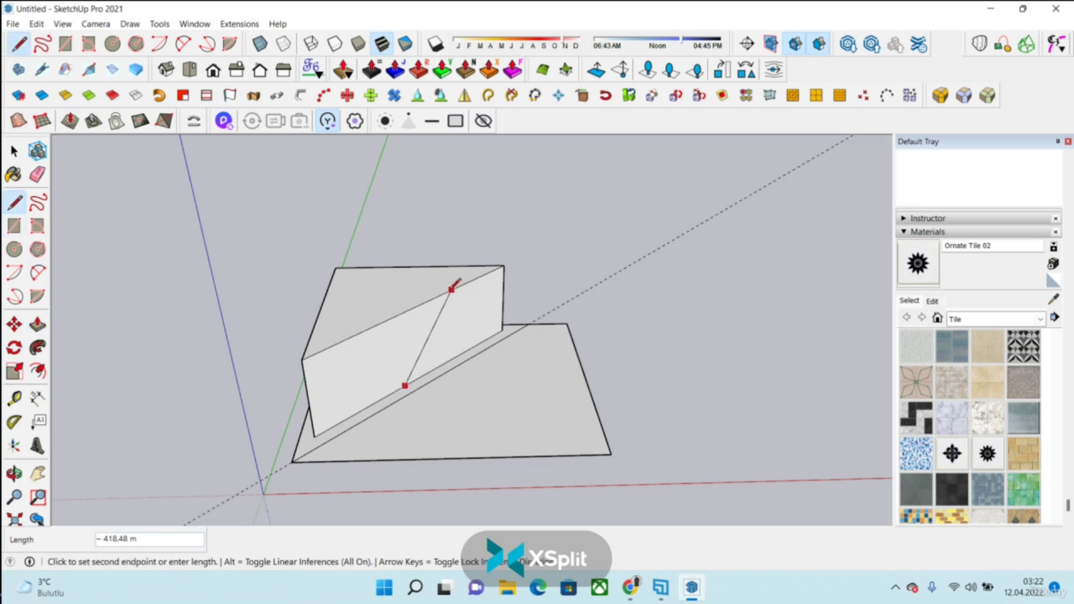
left_click(451, 290)
- Raise the triangular block's top by 88.91 m and pull the right part of its front face outward about 51.55 m
left_click(37, 325)
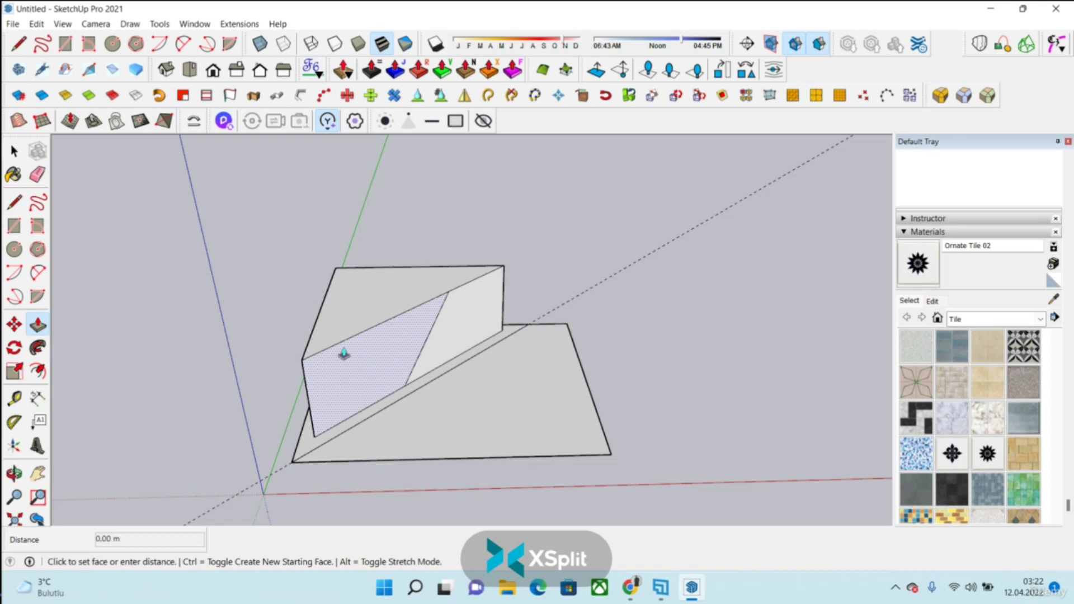
left_click(364, 330)
left_click(359, 300)
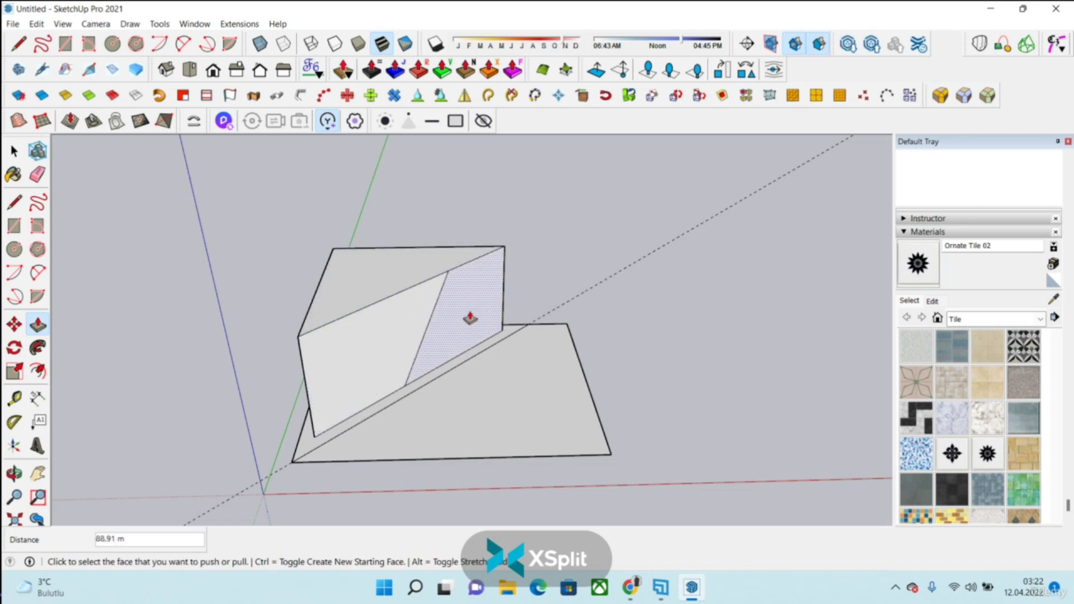
left_click(470, 318)
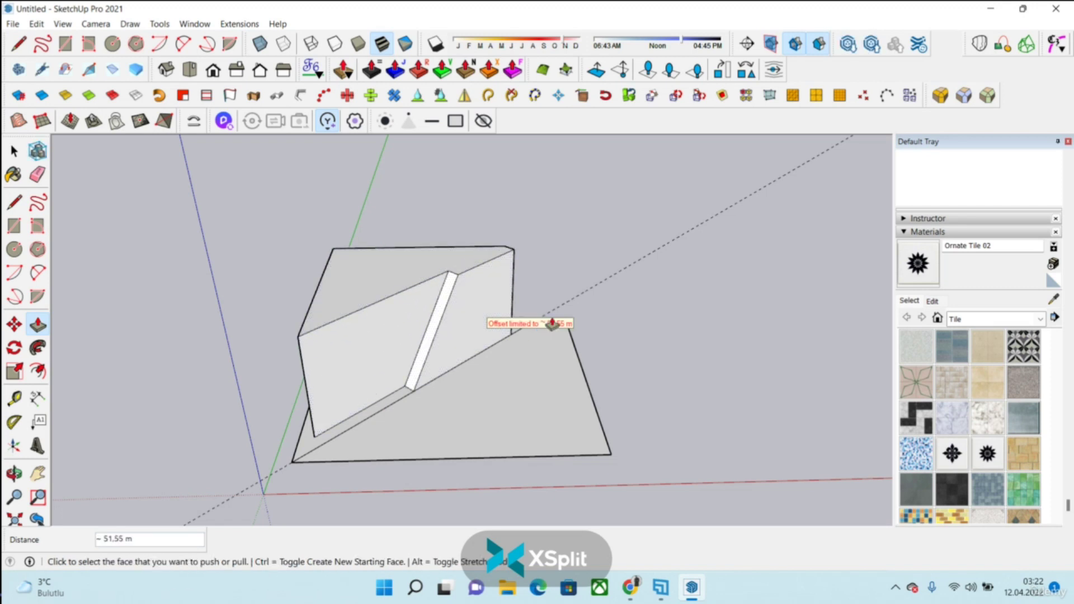
left_click(552, 323)
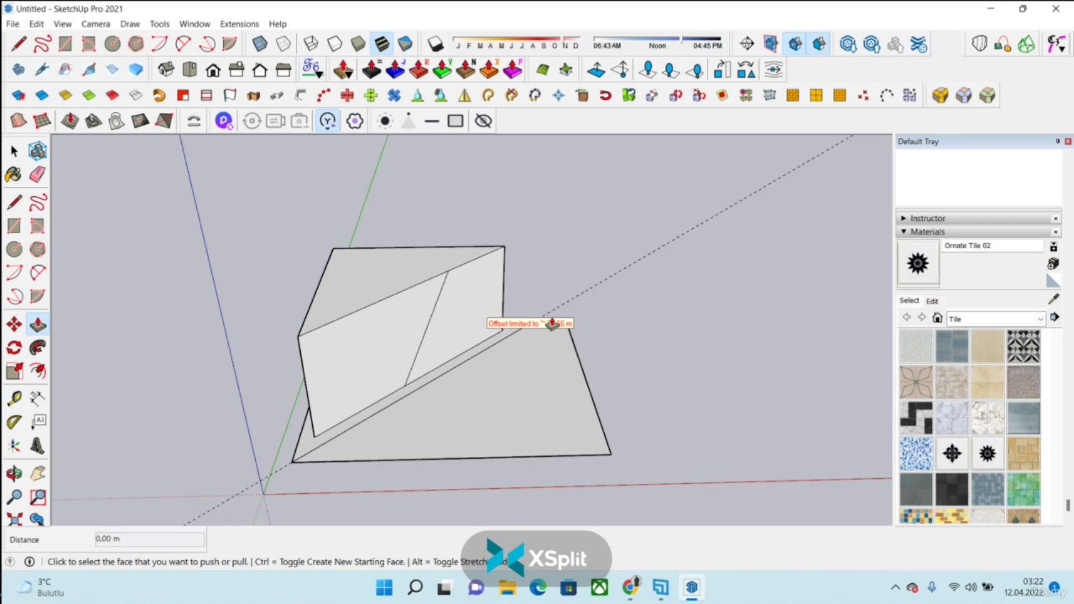
- Undo the triangular block, the offset, the diagonal line and the guide, back to the plain rectangle
key("ctrl+z")
key("ctrl+z")
key("ctrl+z")
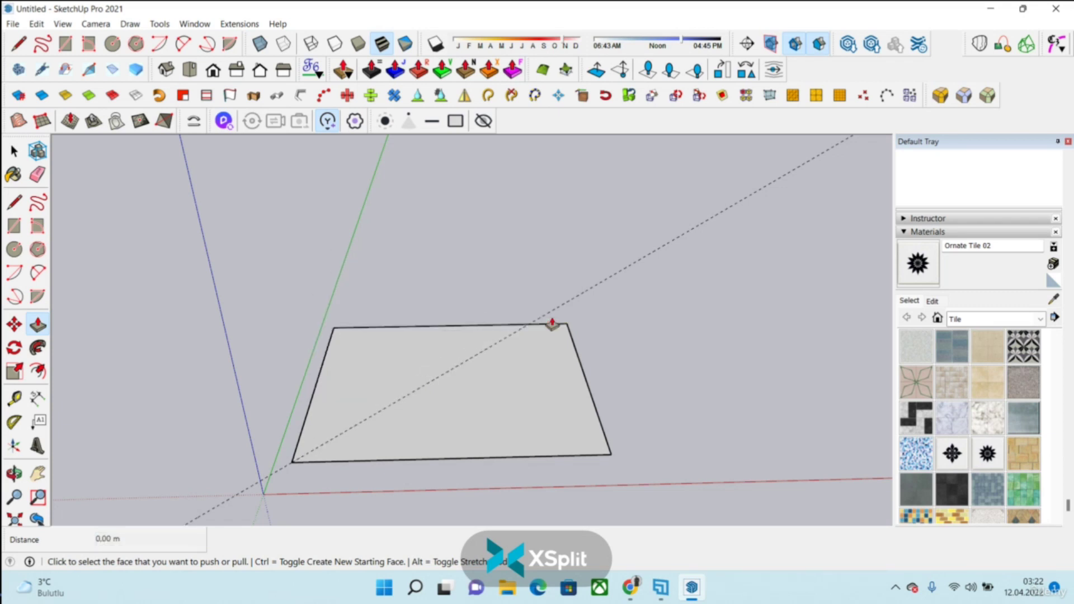
- Relocate the drawing axes with their origin at the rectangle's far-right corner
left_click(204, 25)
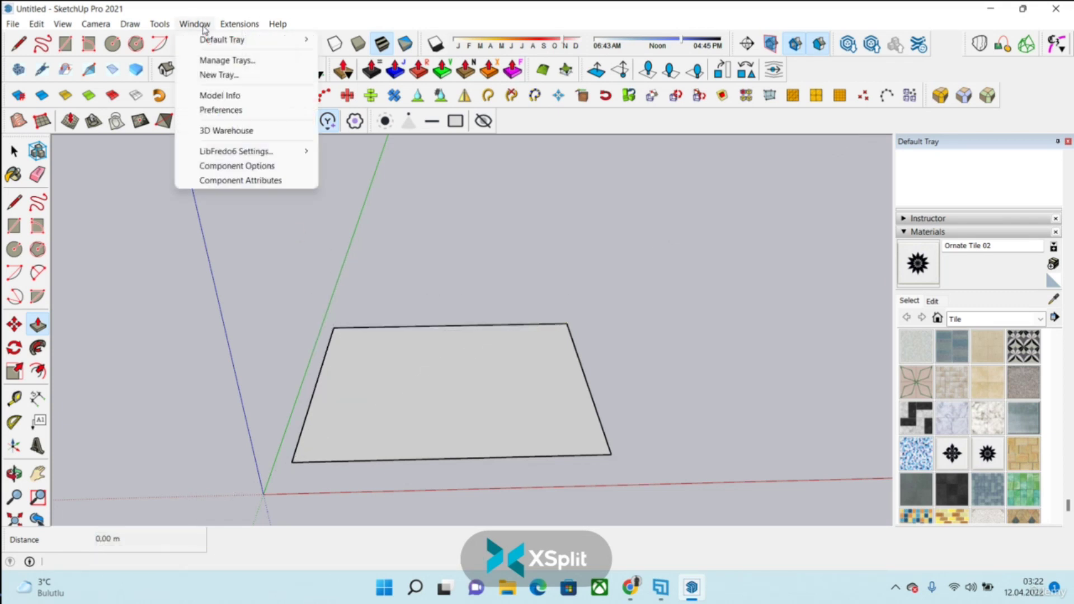
mouse_move(160, 24)
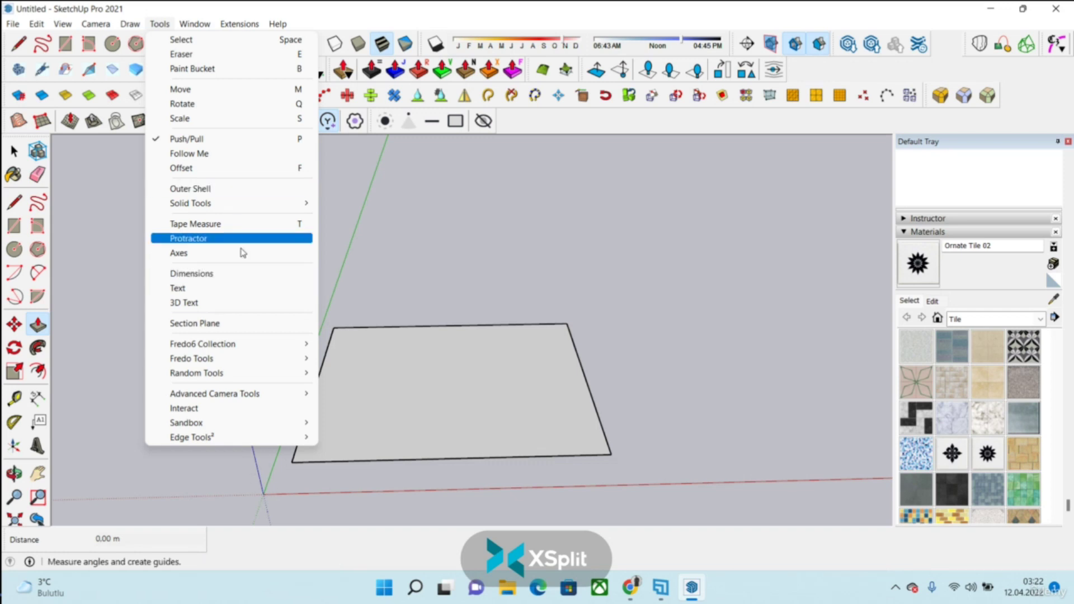
left_click(226, 259)
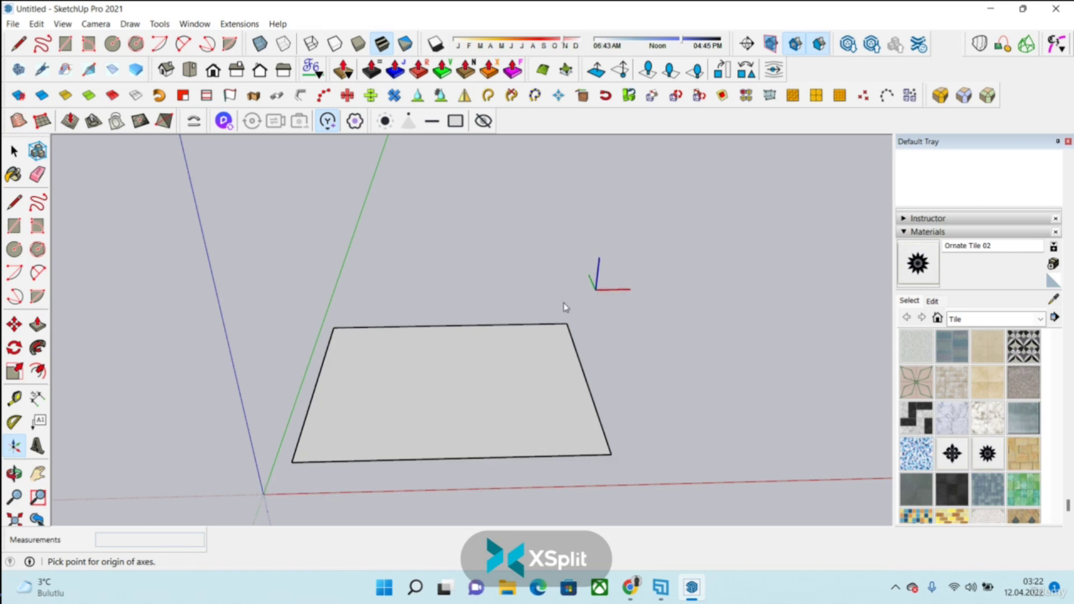
left_click(566, 324)
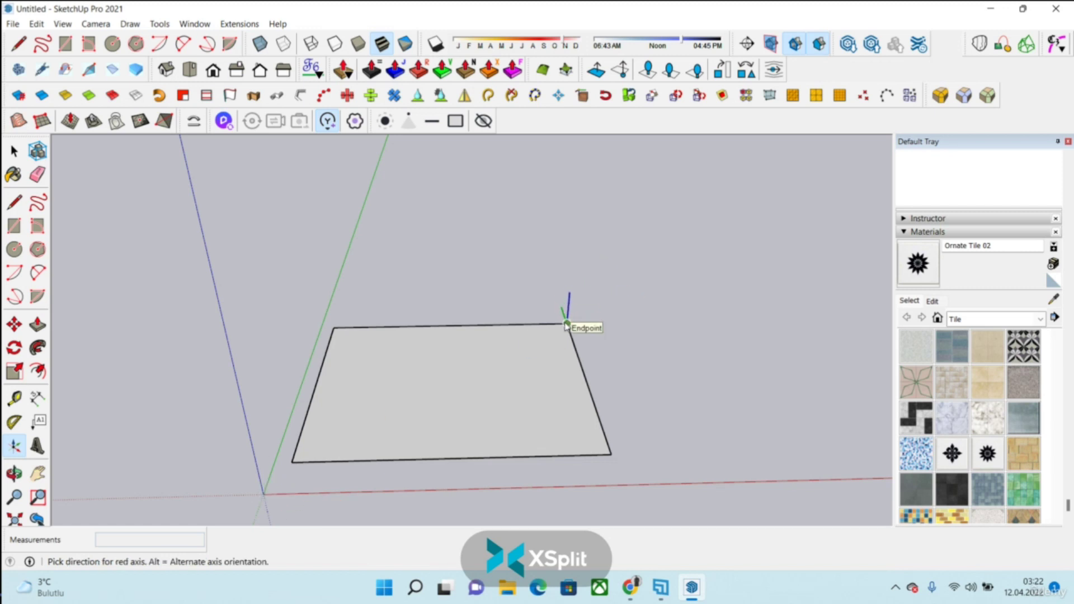
double_click(566, 325)
- Select the whole rectangle and delete it from the model
key("p")
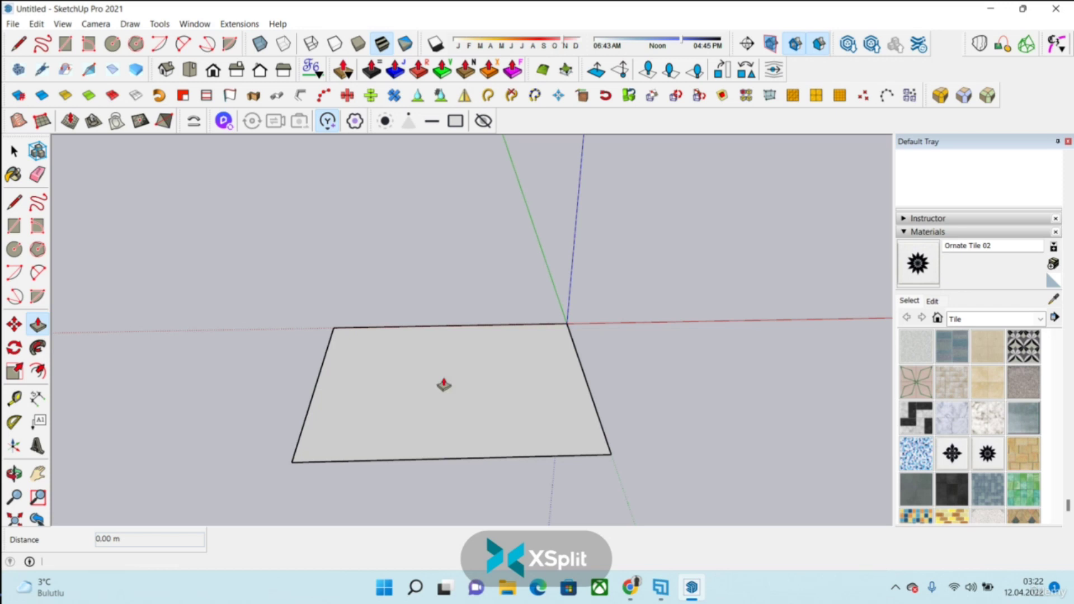
scroll(249, 442, "down", 4)
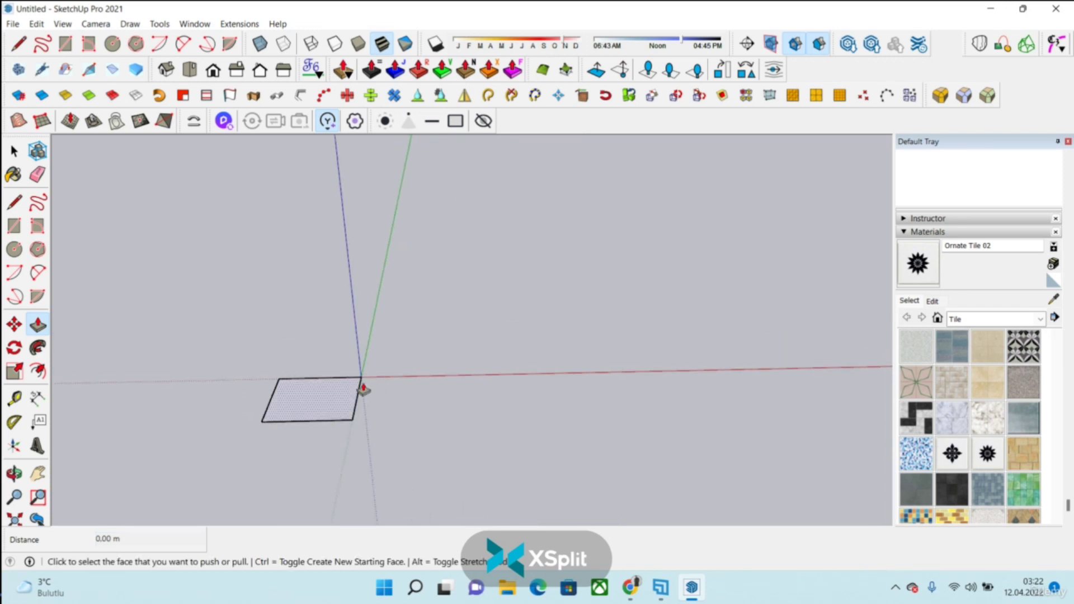
scroll(366, 381, "up", 4)
scroll(347, 348, "down", 2)
left_click(14, 152)
left_click_drag(163, 323, 380, 462)
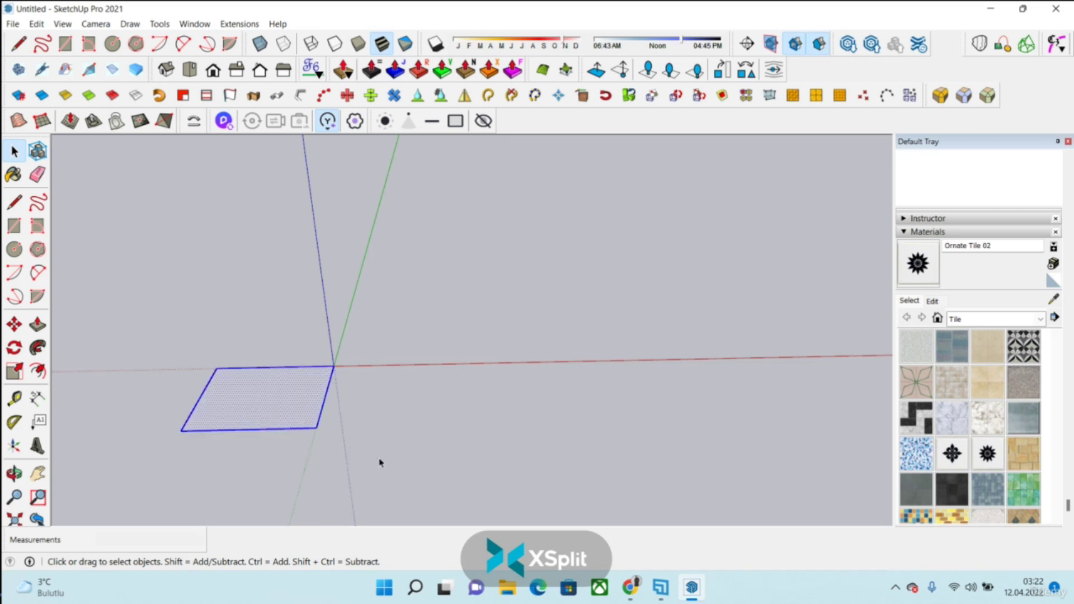
key("Delete")
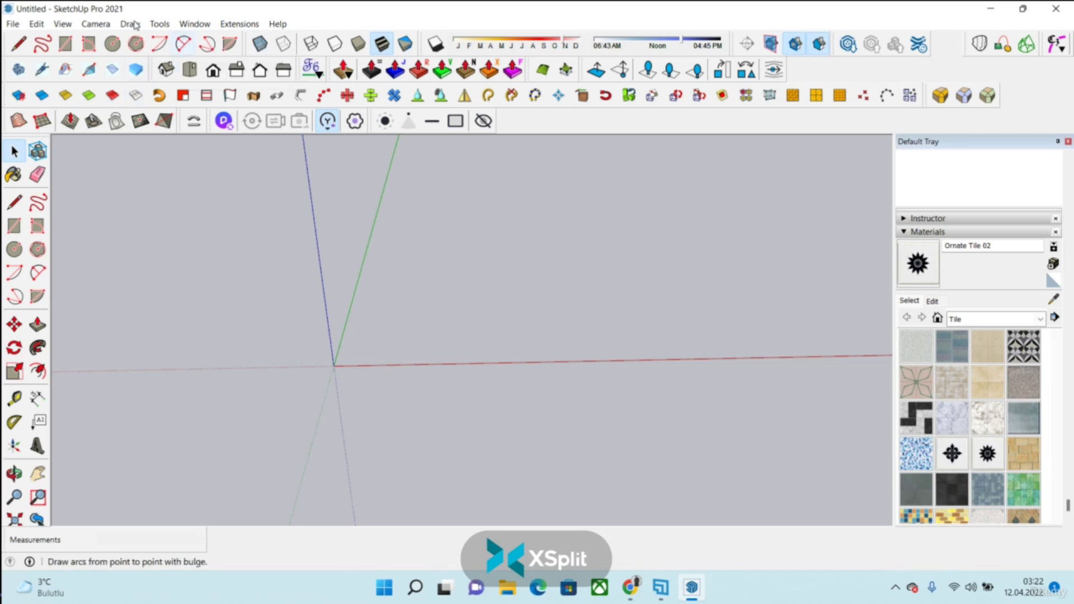
- Draw a rectangle about 2126.32 m by 1740.60 m on the ground across the red axis
left_click(159, 24)
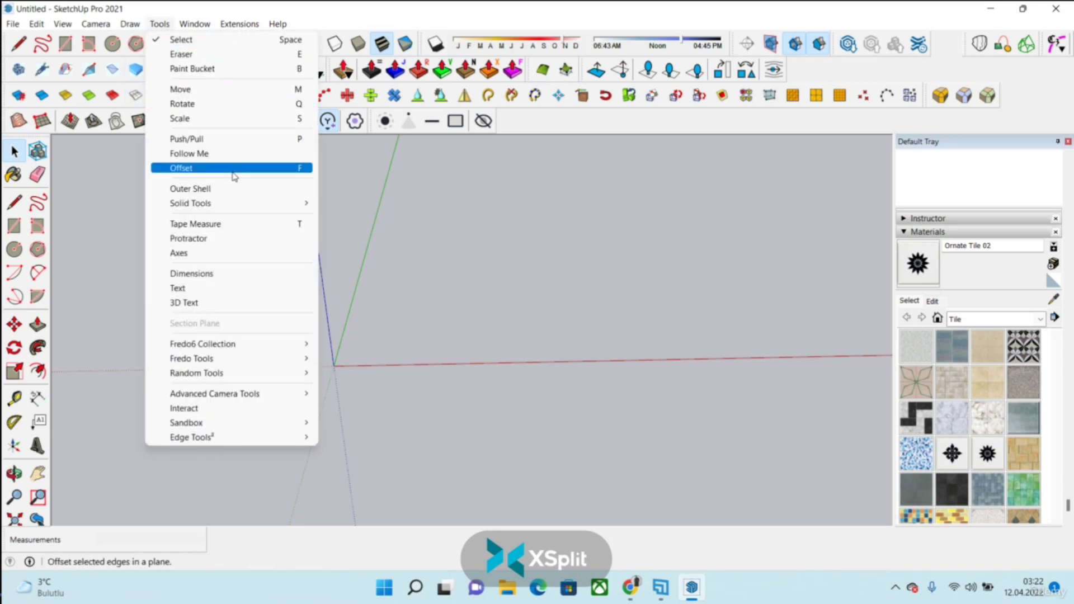
left_click(193, 290)
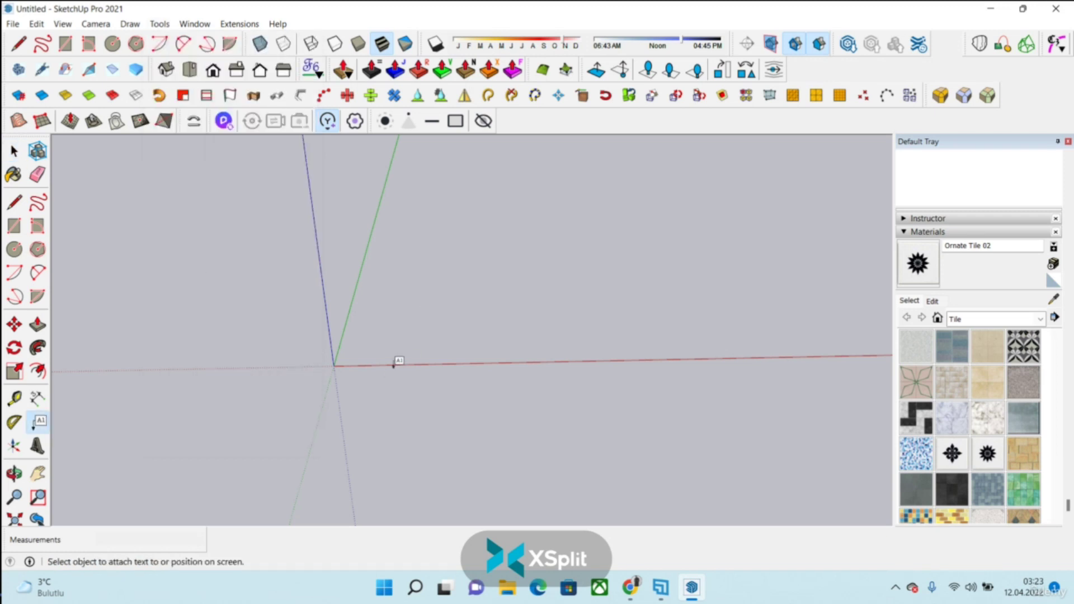
left_click(14, 226)
left_click(436, 304)
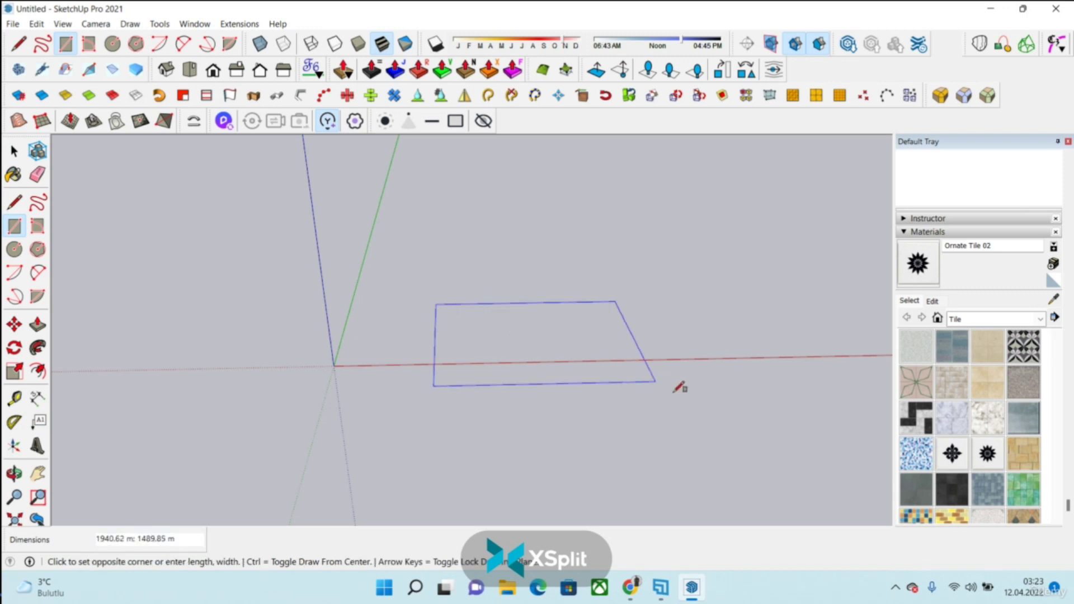
left_click(680, 395)
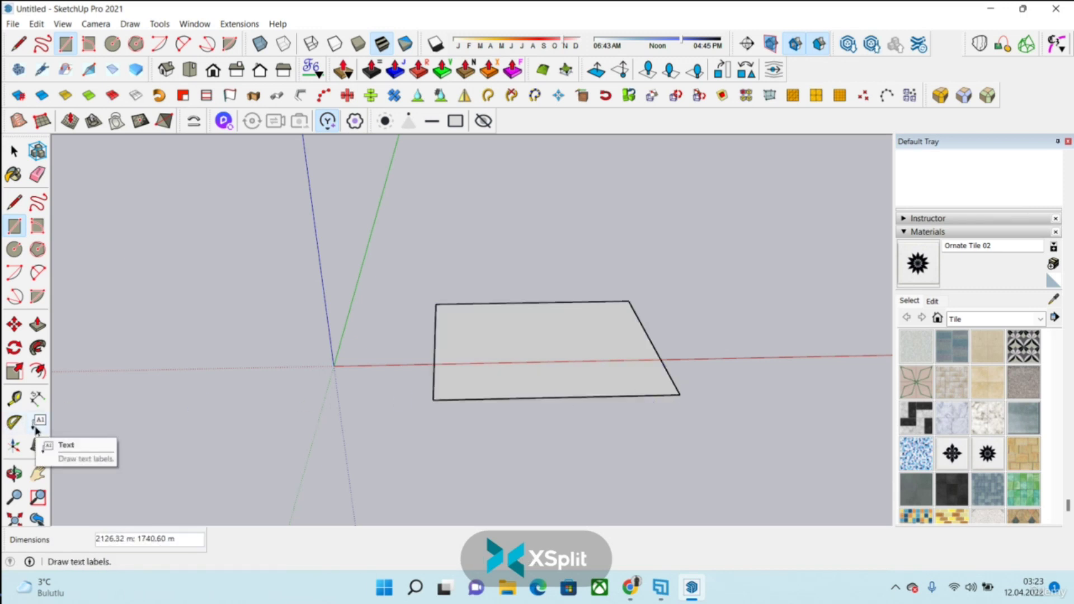
- Attach a leader text label reading "Laminat parke" to the rectangle's face
left_click(36, 425)
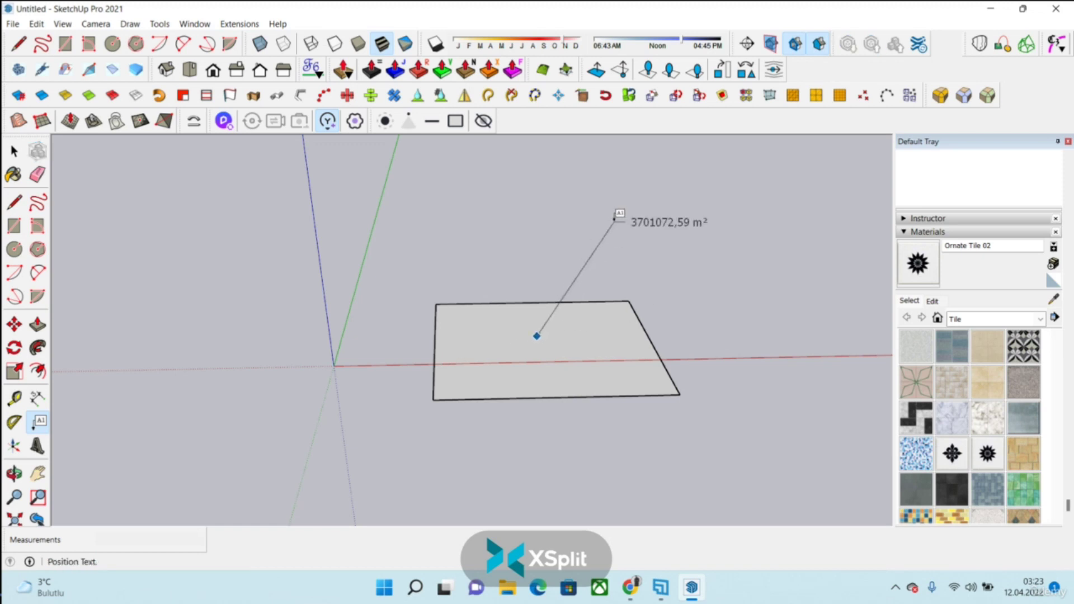
left_click(614, 219)
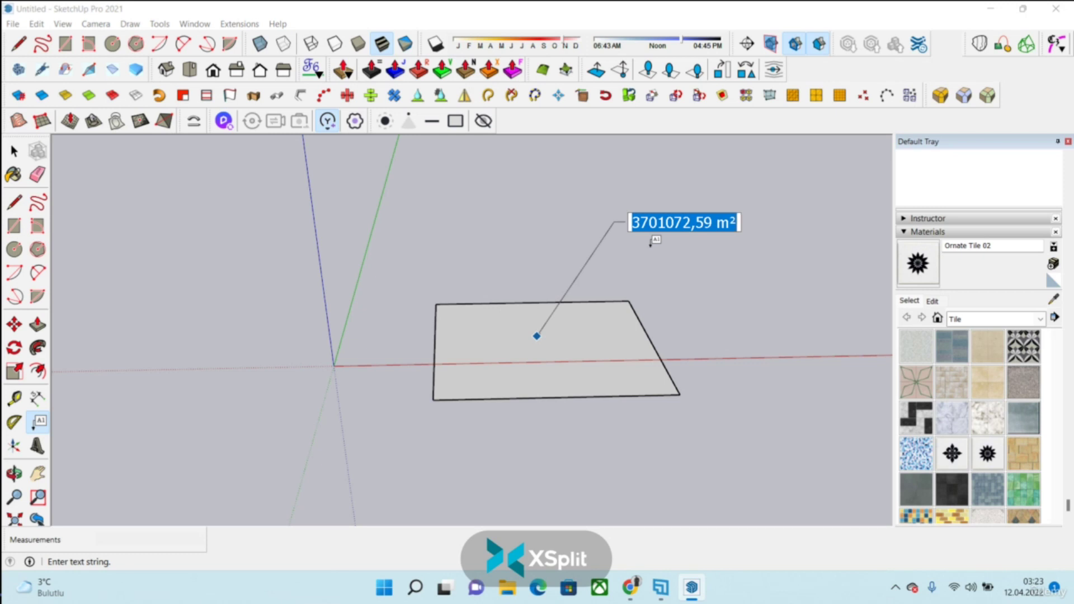
type("Muhammed")
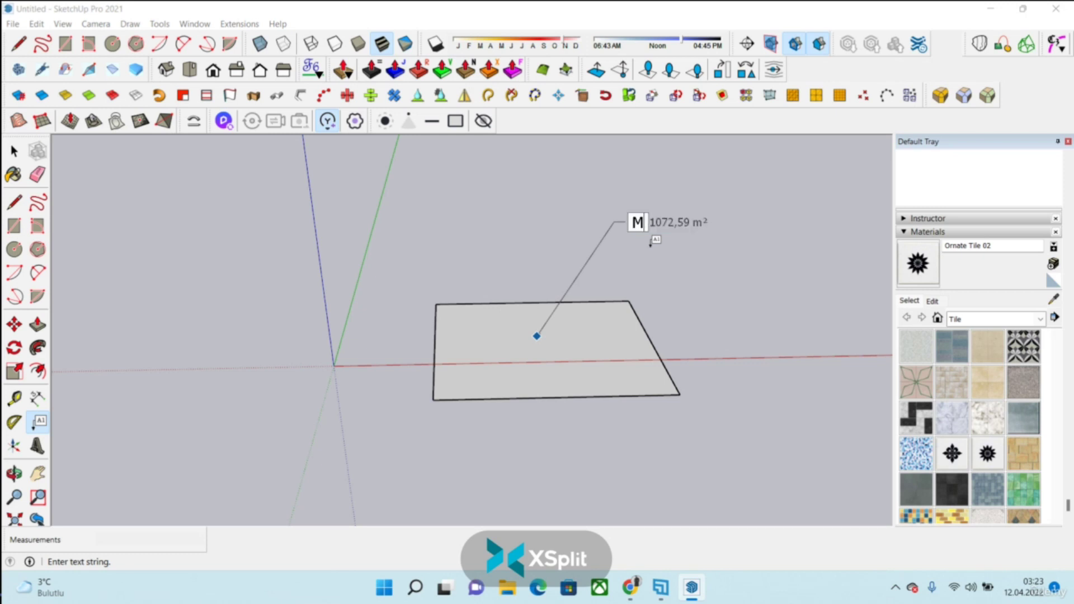
key("BackSpace")
key("BackSpace")
key("BackSpace")
key("BackSpace")
key("BackSpace")
key("BackSpace")
key("BackSpace")
key("BackSpace")
type("Laminat parker")
key("BackSpace")
left_click(796, 364)
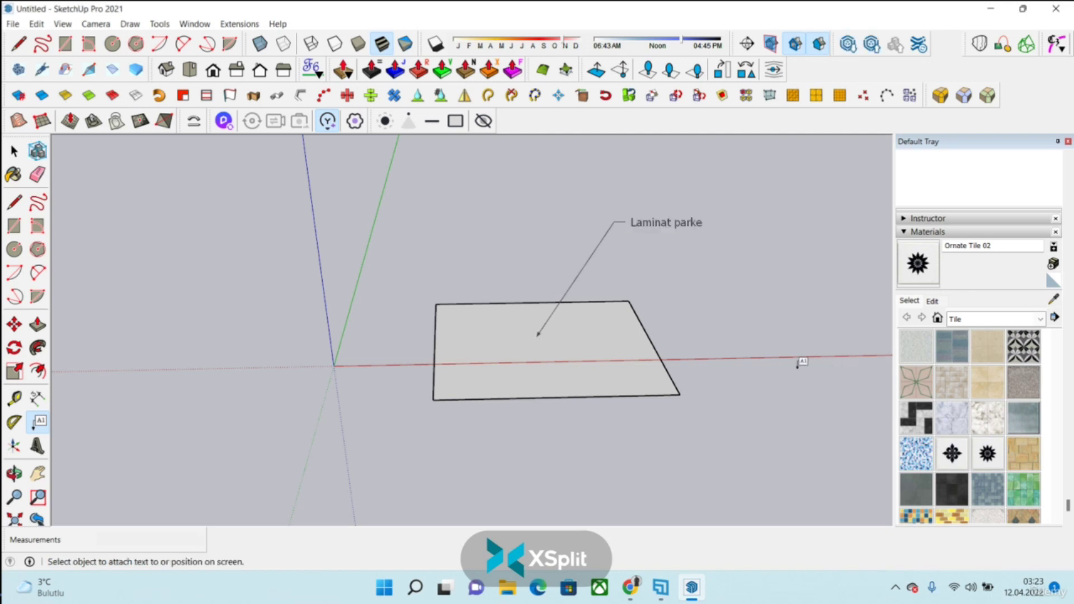
- Attach a second leader label to the rectangle's face, keeping its default area text
left_click(580, 348)
left_click(638, 269)
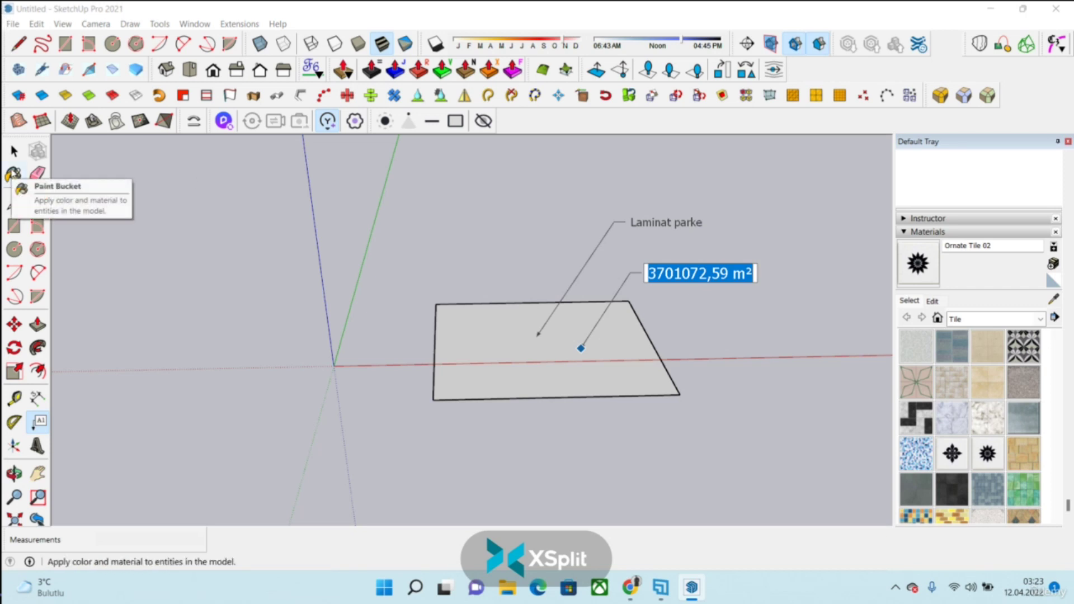
left_click(14, 151)
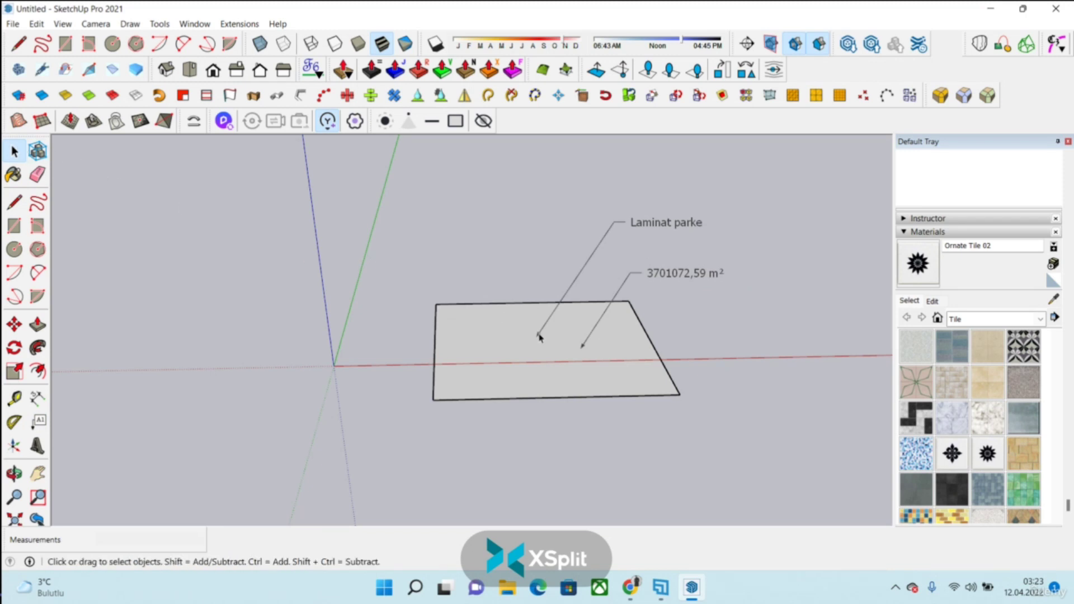
- Select both text labels and delete them, keeping the rectangle
left_click_drag(759, 186, 529, 284)
left_click_drag(719, 199, 569, 255)
key("Delete")
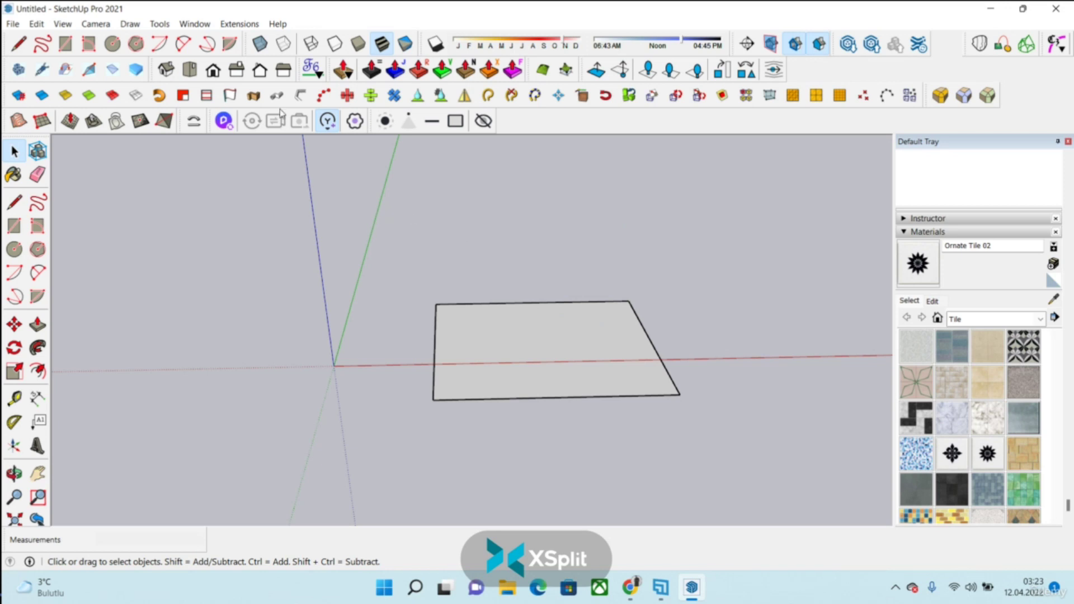
- Push/Pull the rectangle upward about 1221.26 m into a box
left_click(195, 24)
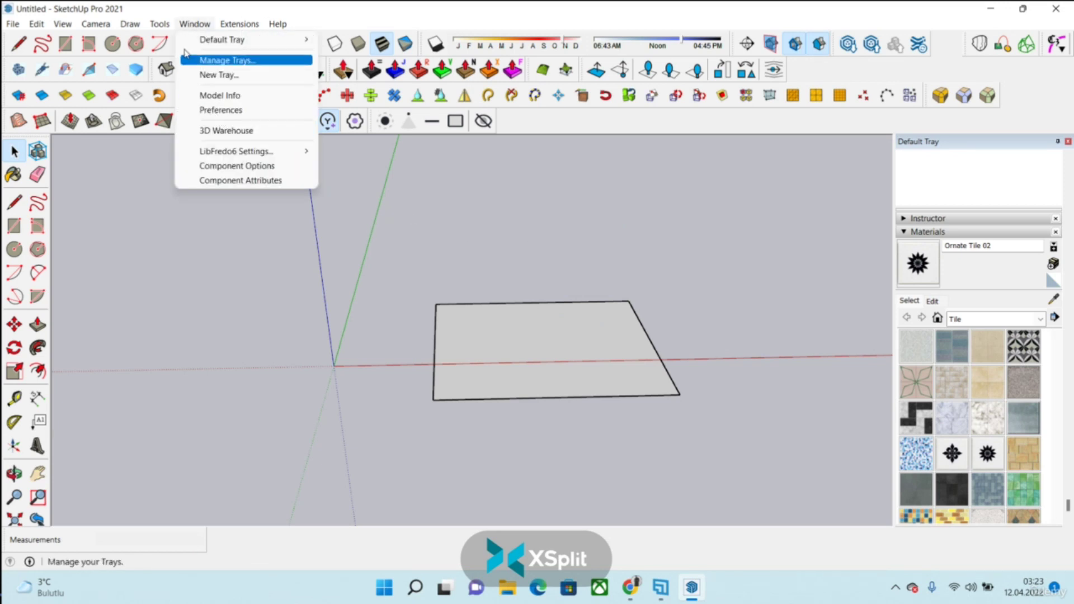
mouse_move(159, 24)
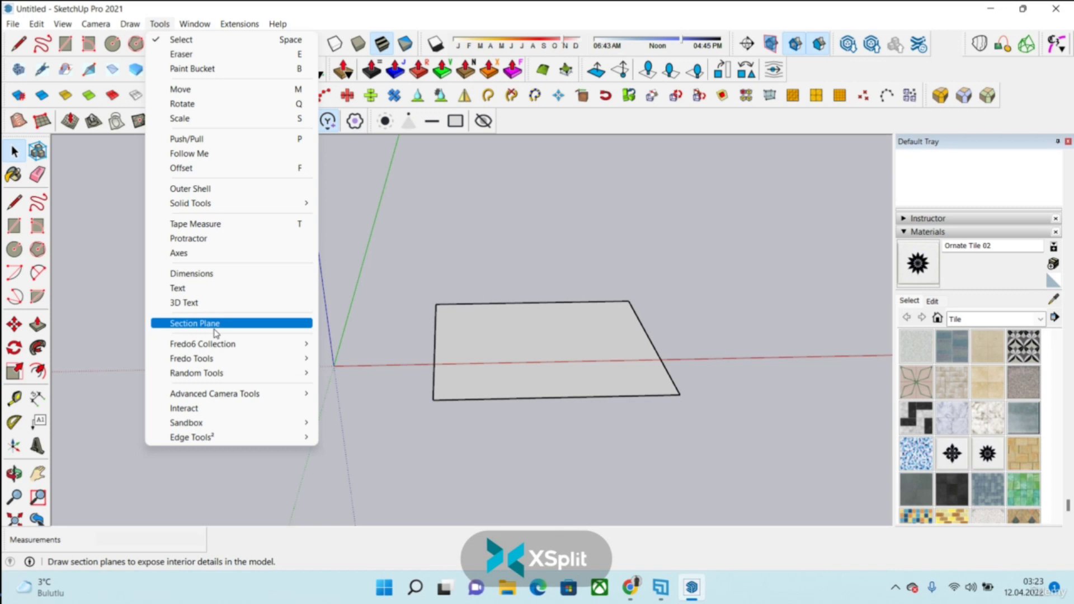
key("p")
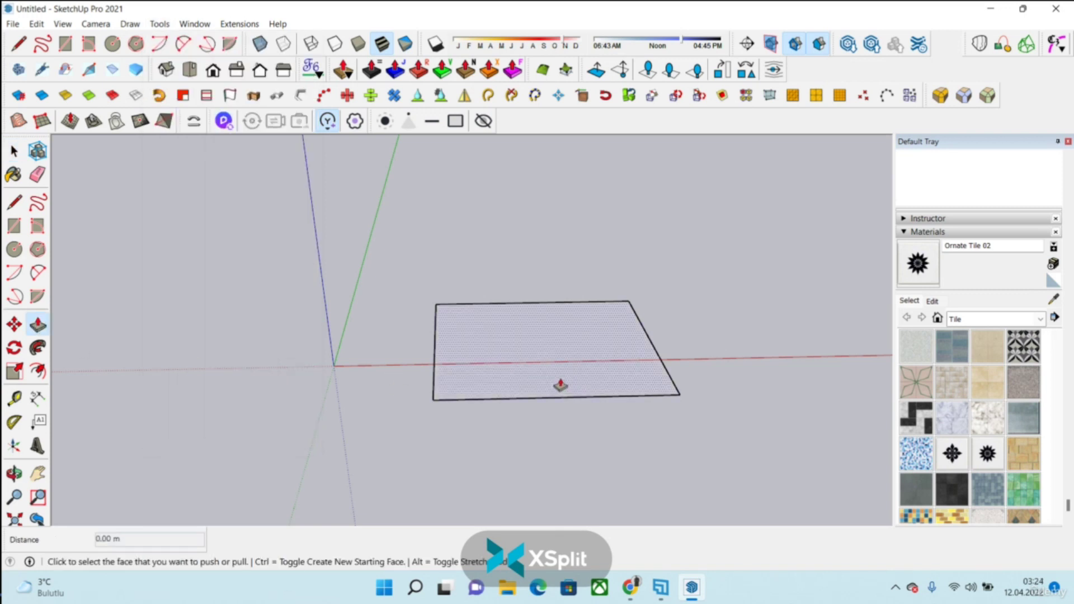
left_click(561, 384)
left_click(552, 250)
middle_click_drag(552, 249, 640, 257)
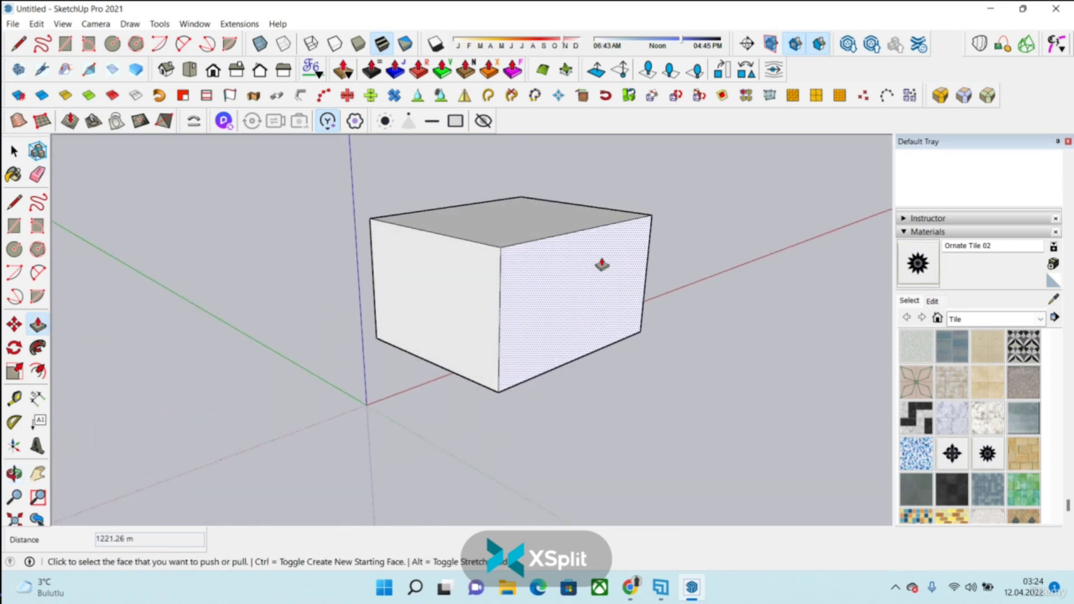
- Place a section plane on the box's long front face, parallel to the red axis
left_click(161, 24)
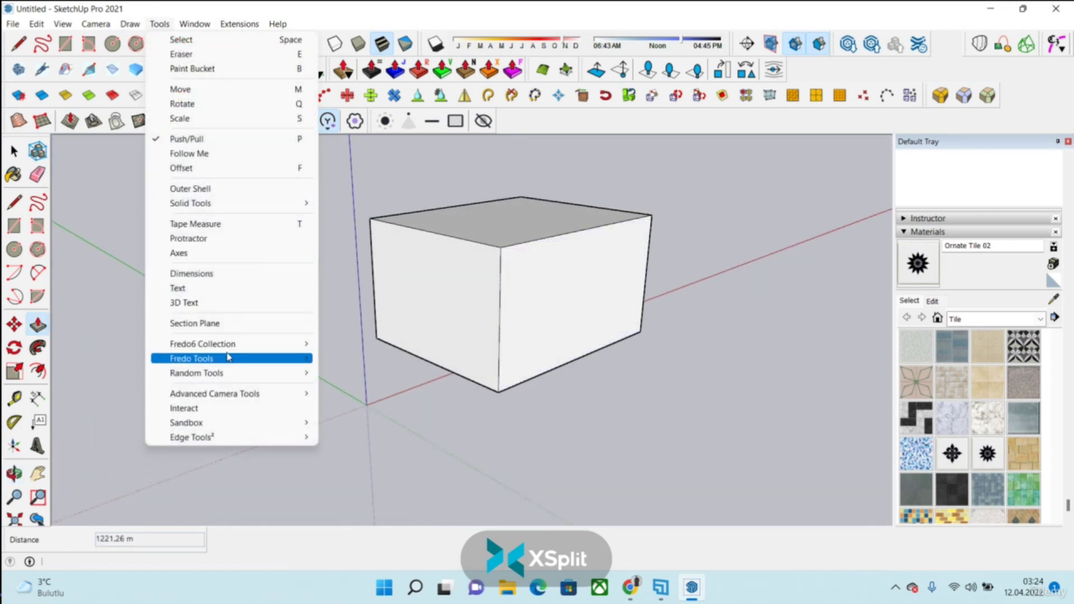
left_click(224, 325)
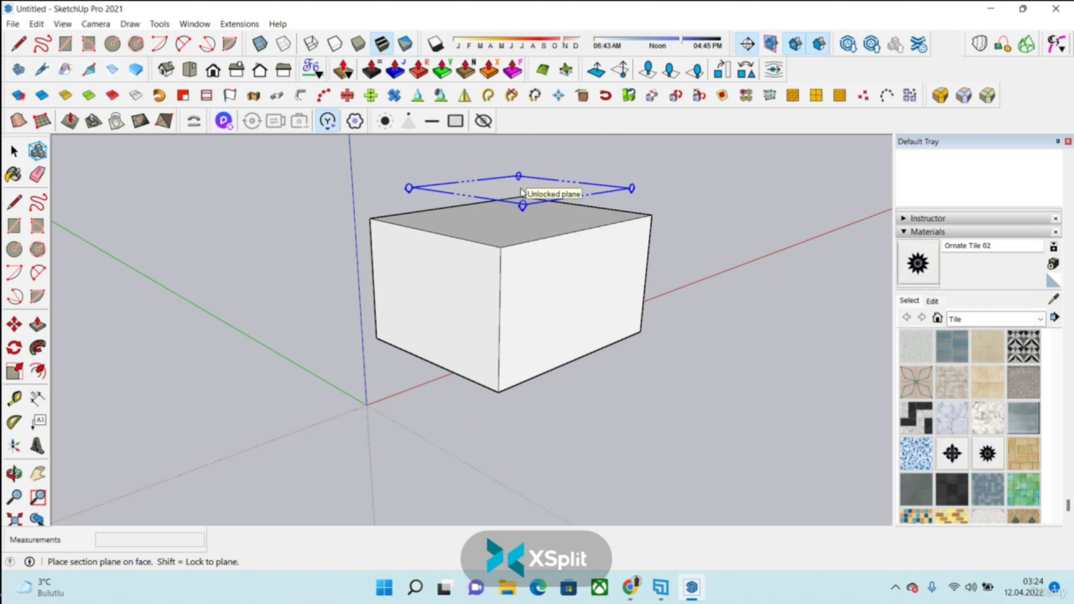
left_click(599, 293)
- Turn off the section fill so the box's interior shows through the cut face
key("p")
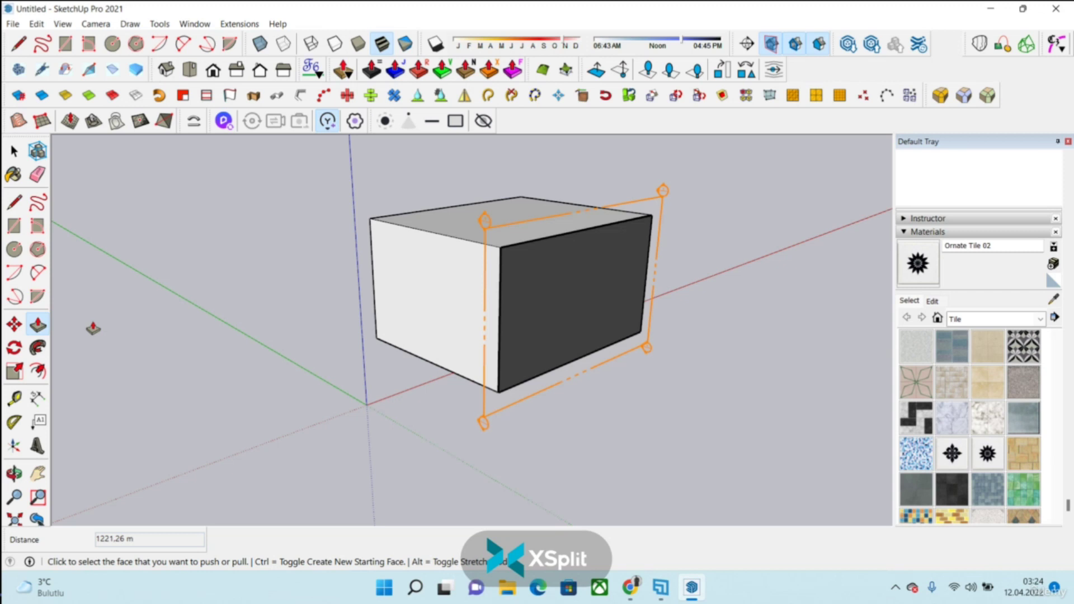
middle_click_drag(167, 372, 560, 411)
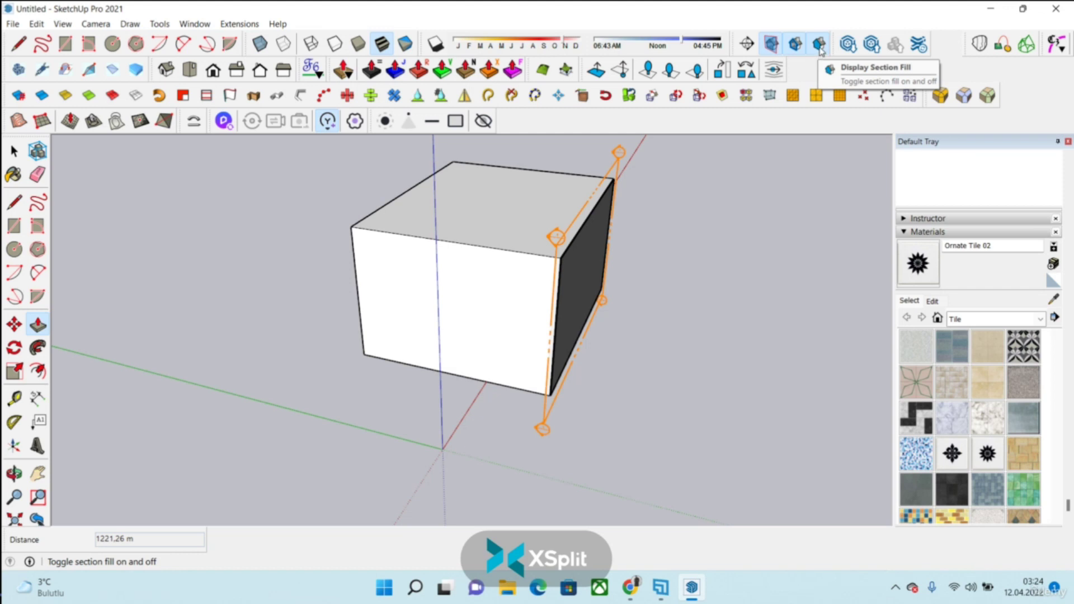
left_click(820, 53)
middle_click_drag(731, 149, 218, 331)
key("p")
middle_click_drag(571, 310, 273, 355)
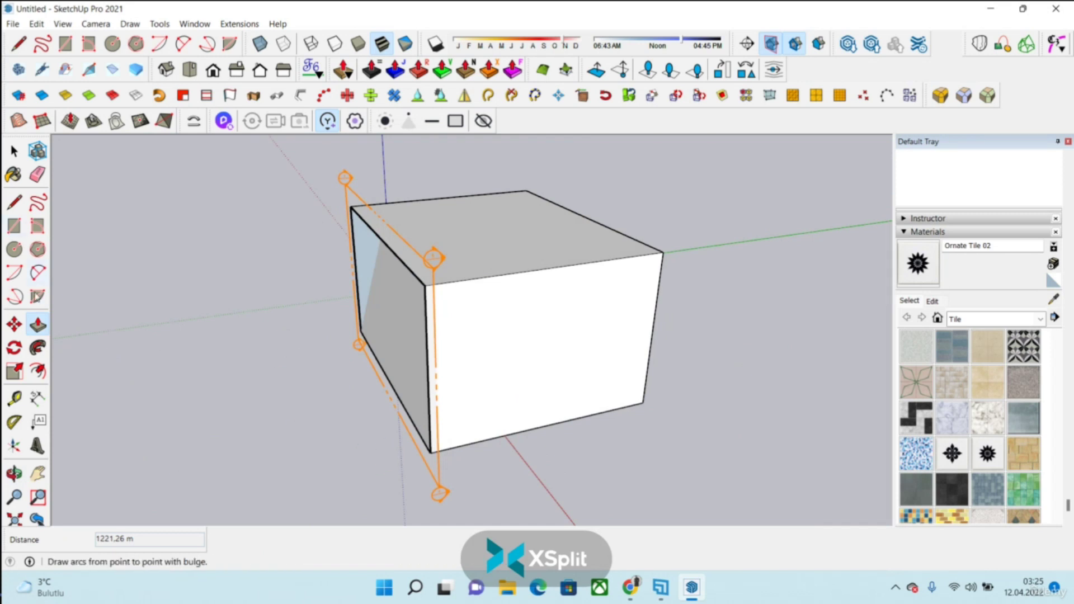
- Move the section plane from the front face slightly into the box to cut it open
left_click(15, 325)
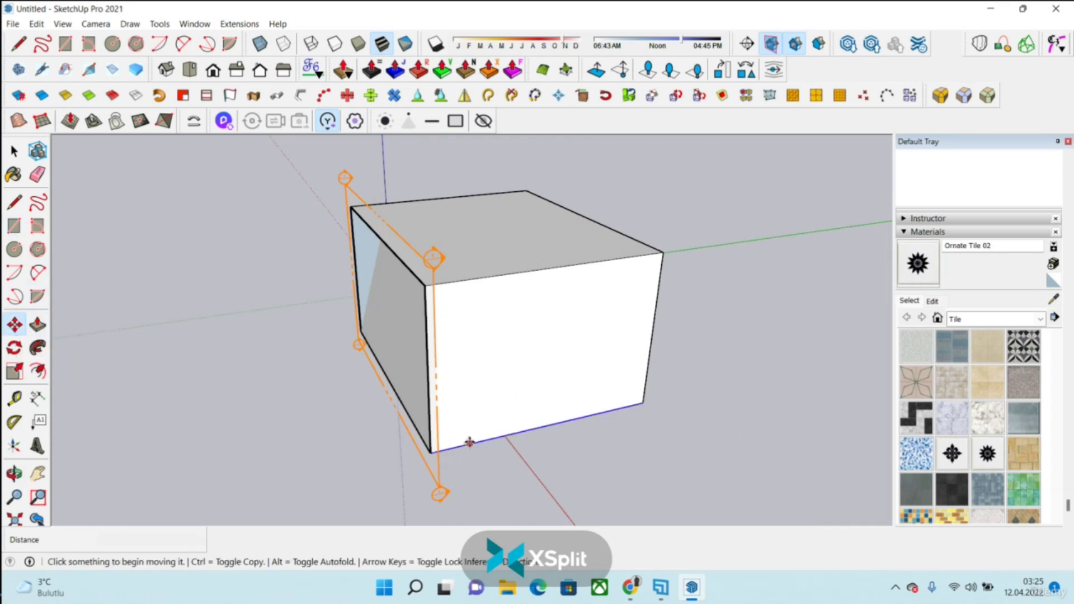
left_click(441, 487)
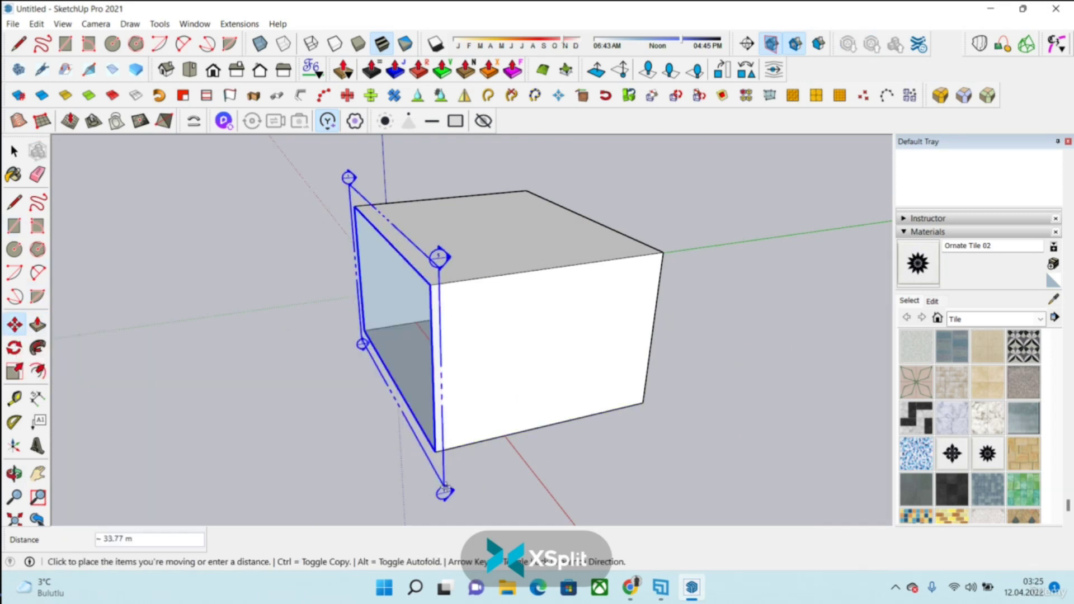
left_click(508, 489)
middle_click_drag(509, 489, 779, 293)
key("m")
scroll(506, 307, "up", 3)
mouse_move(506, 307)
middle_mouse_down()
mouse_move(402, 379)
mouse_move(640, 391)
mouse_move(268, 376)
mouse_move(370, 451)
mouse_move(583, 417)
mouse_move(498, 319)
middle_mouse_up()
scroll(498, 319, "down", 5)
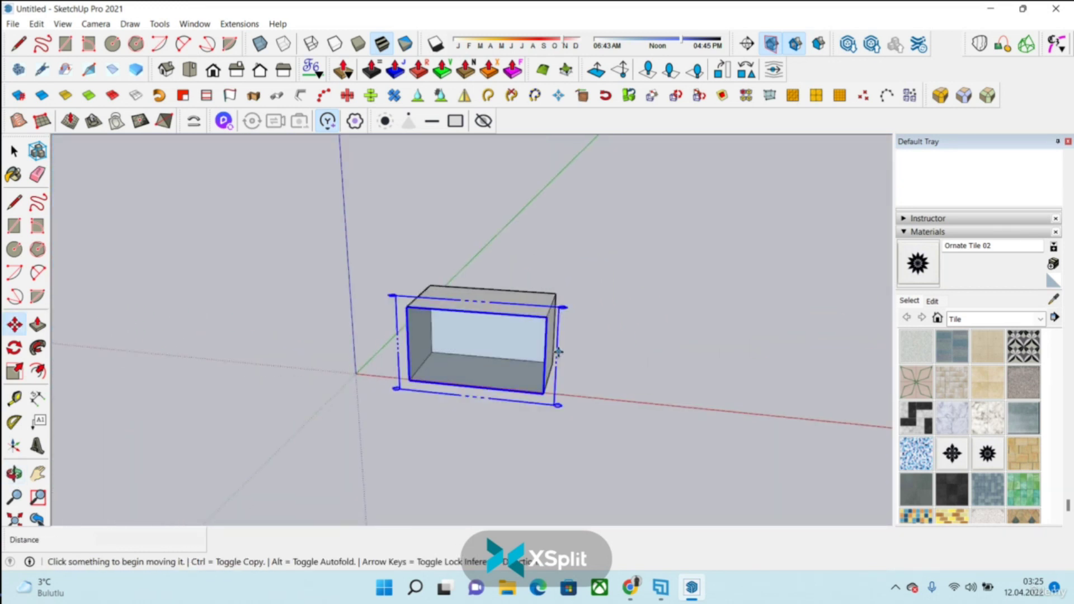
- Create an advanced camera from the current view with the name Camera 1
left_click(160, 23)
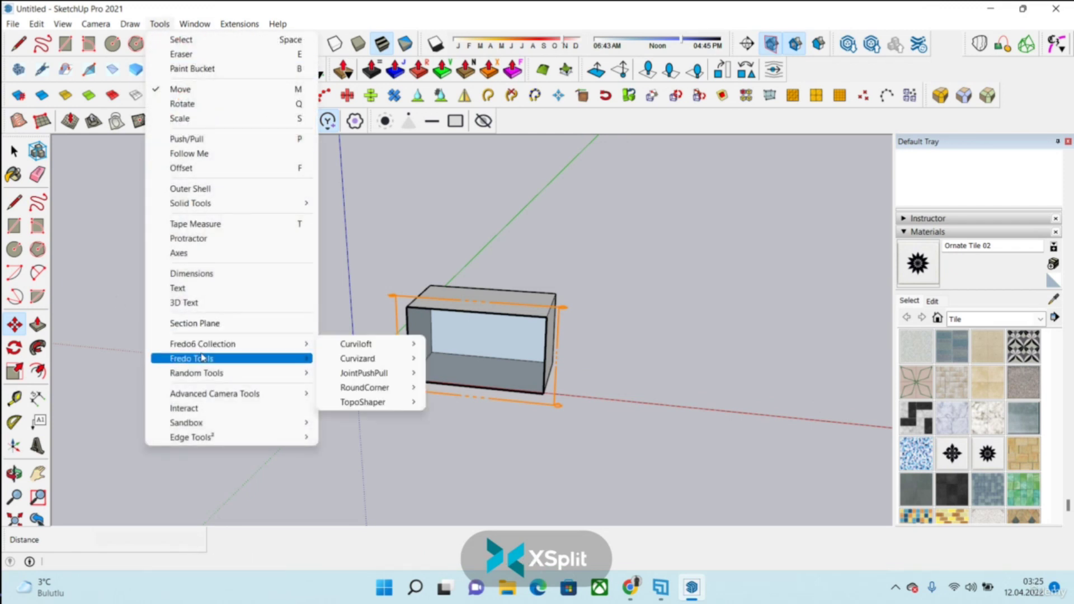
mouse_move(202, 358)
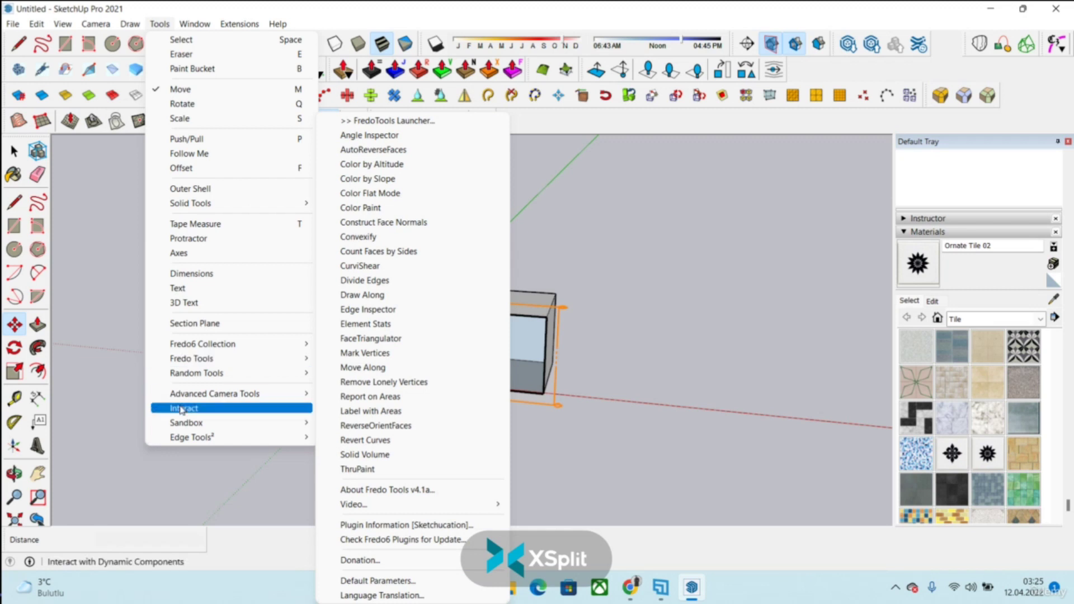
mouse_move(187, 377)
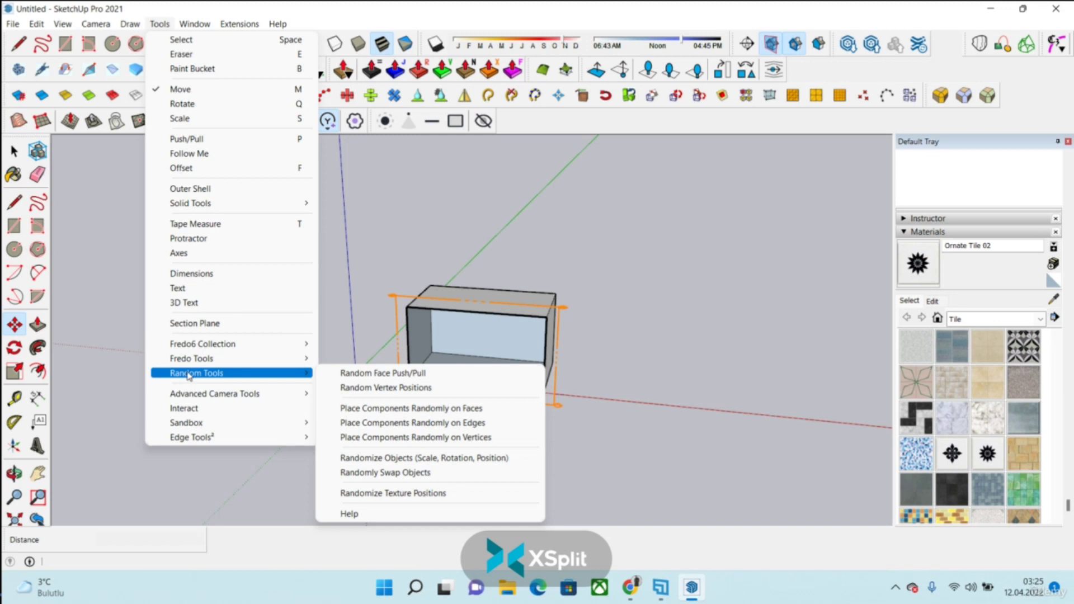
mouse_move(213, 397)
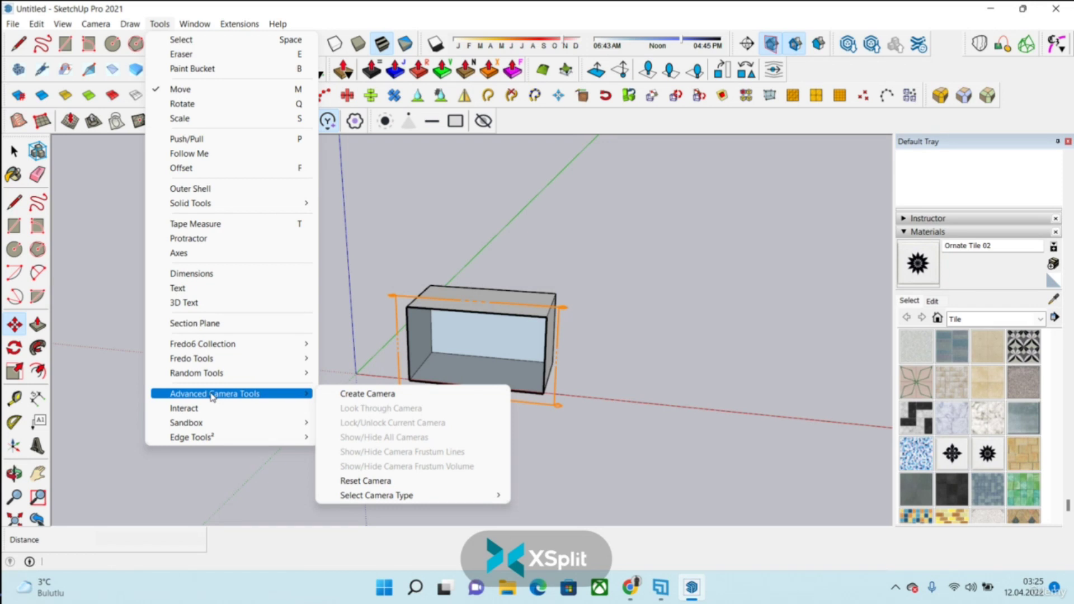
left_click(351, 395)
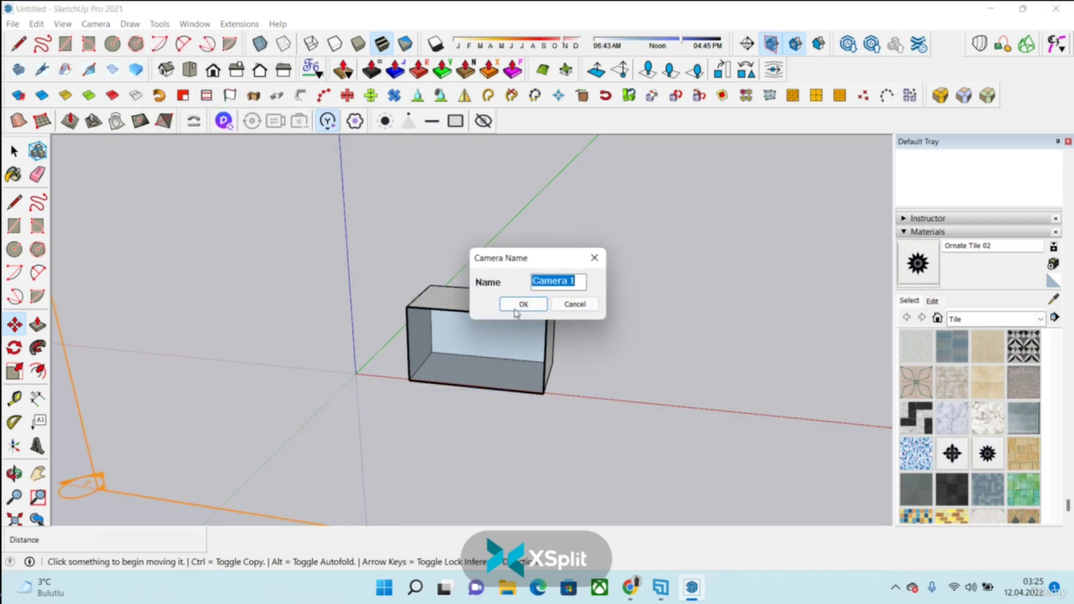
left_click(516, 309)
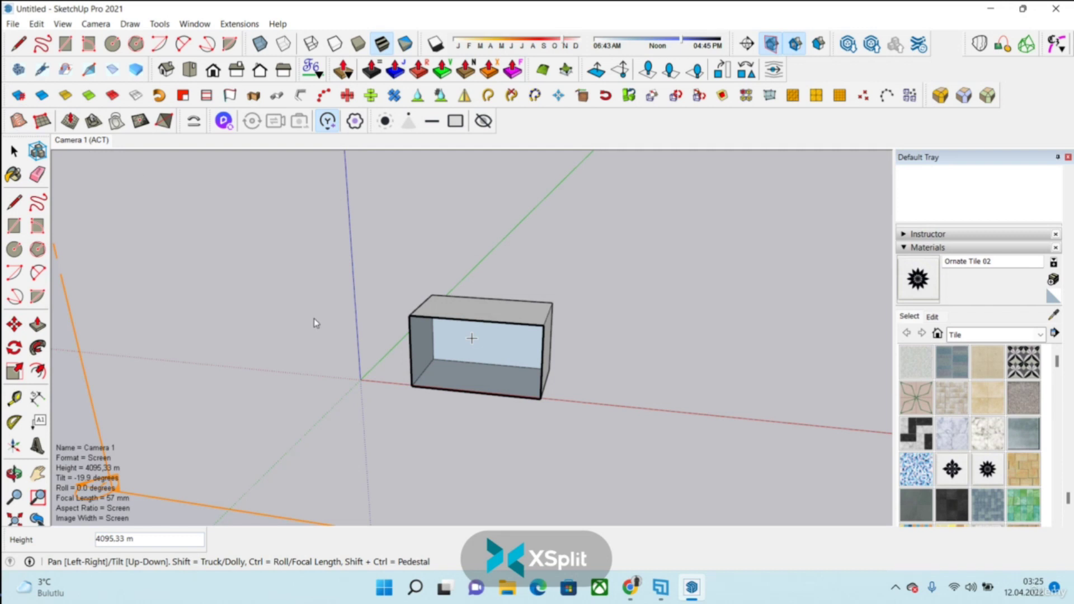
- Add a new scene after Camera 1, updating the selected style with the style changes
right_click(102, 146)
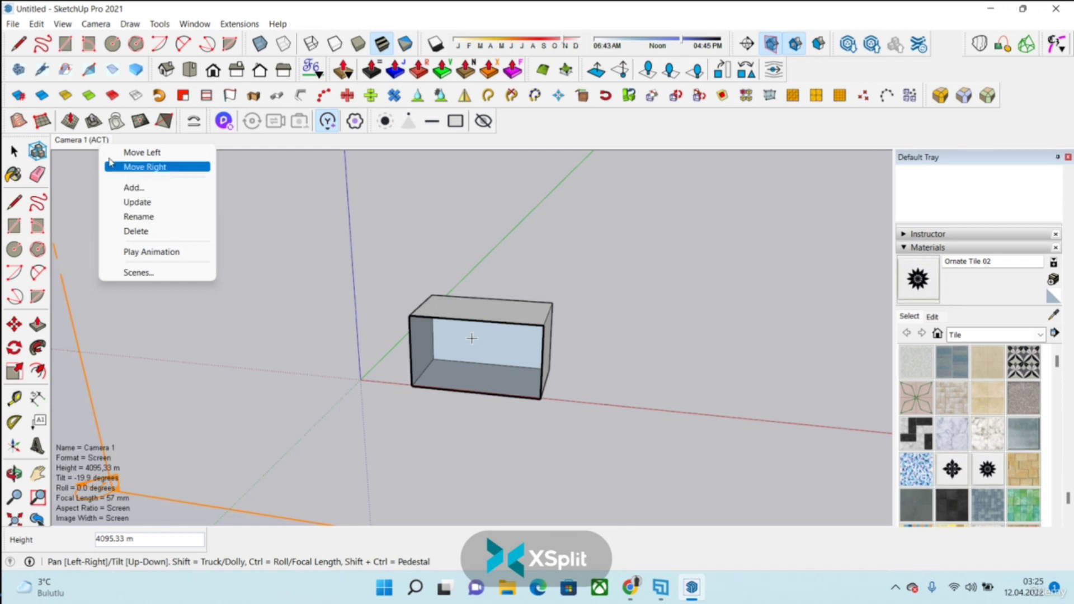
left_click(79, 148)
right_click(78, 141)
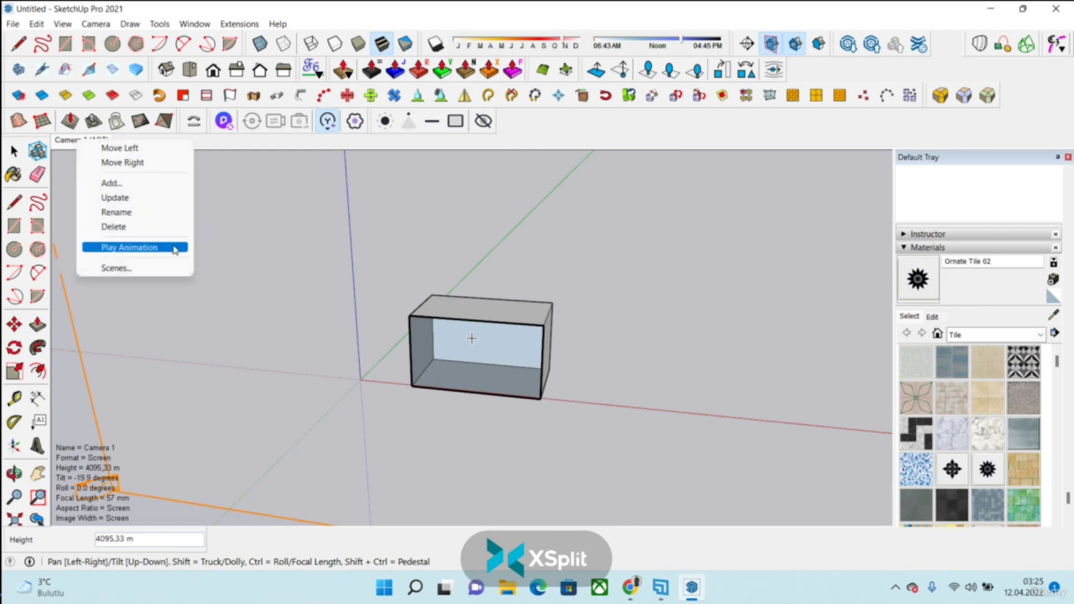
left_click(134, 183)
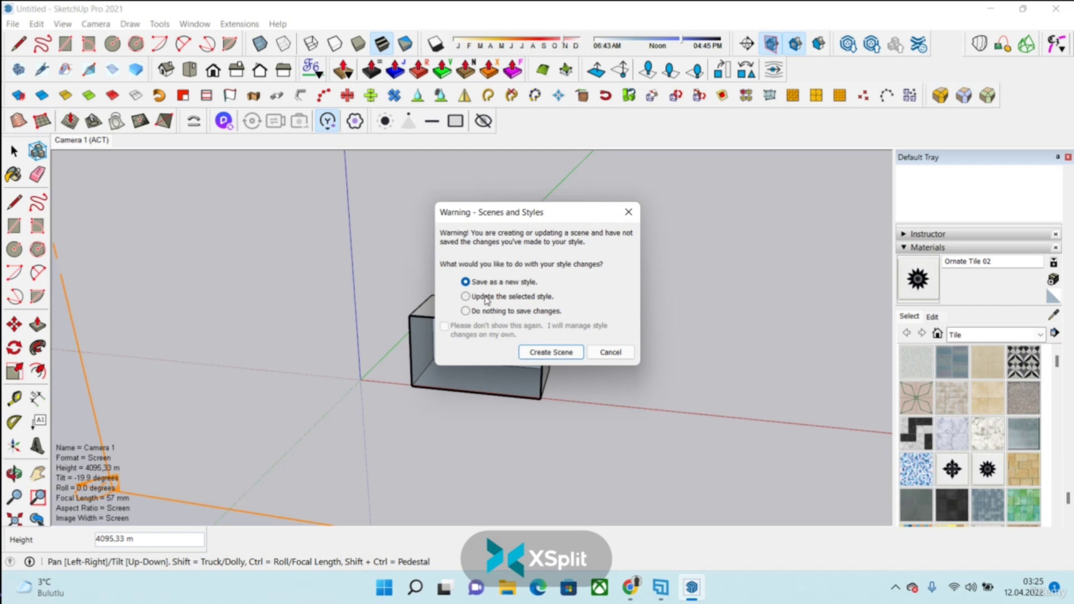
left_click(492, 297)
left_click(541, 356)
left_click(120, 141)
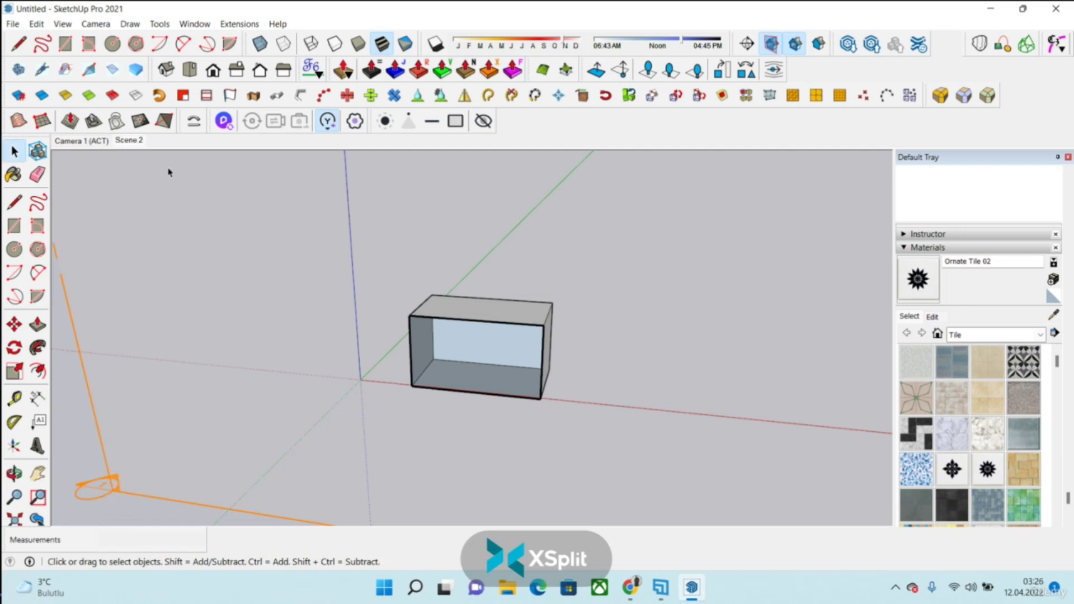
- Update Scene 2 with a close, low view into the open front of the sectioned box
key("o")
left_click_drag(684, 323, 492, 268)
scroll(498, 291, "up", 5)
key("a")
right_click(131, 143)
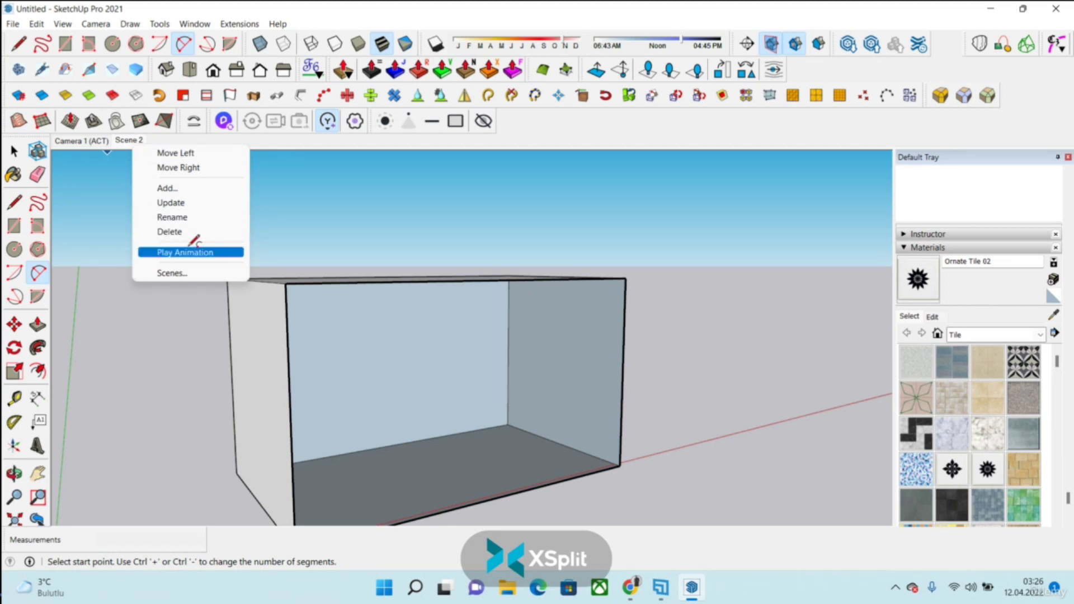
left_click(178, 203)
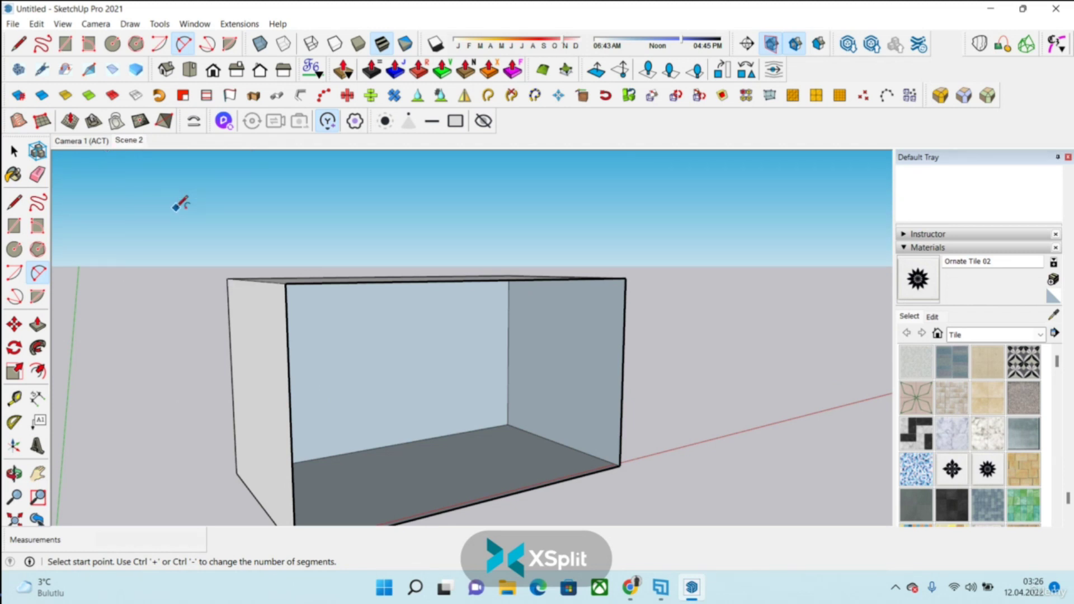
- Switch back and forth between the Camera 1 and Scene 2 views to compare them
left_click(78, 142)
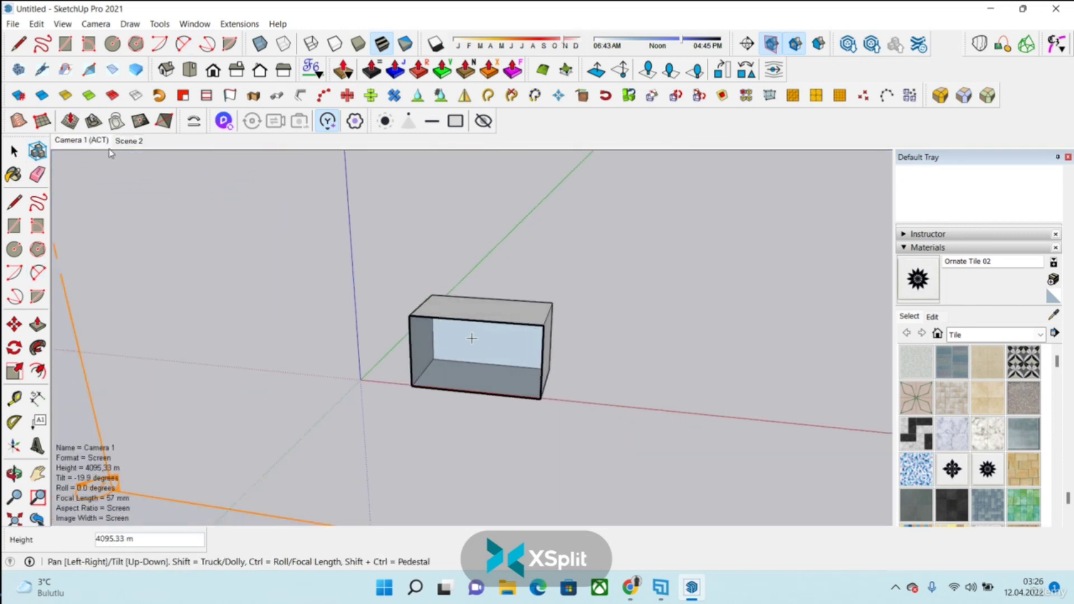
left_click(131, 142)
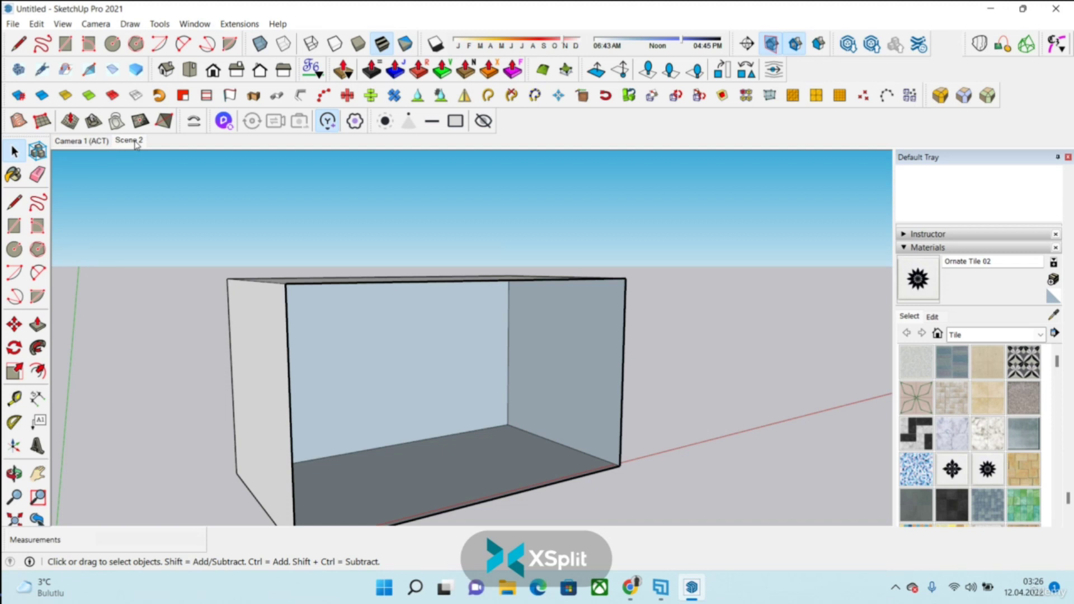
left_click(91, 141)
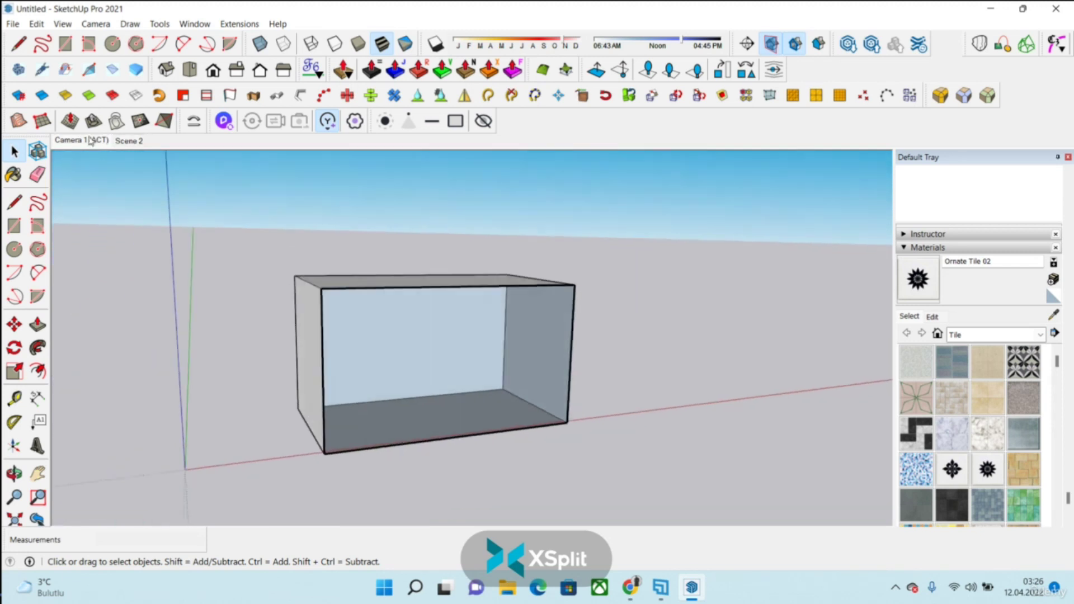
- Play the scene animation between Camera 1 and Scene 2, trying pause and resume before stopping it
right_click(91, 140)
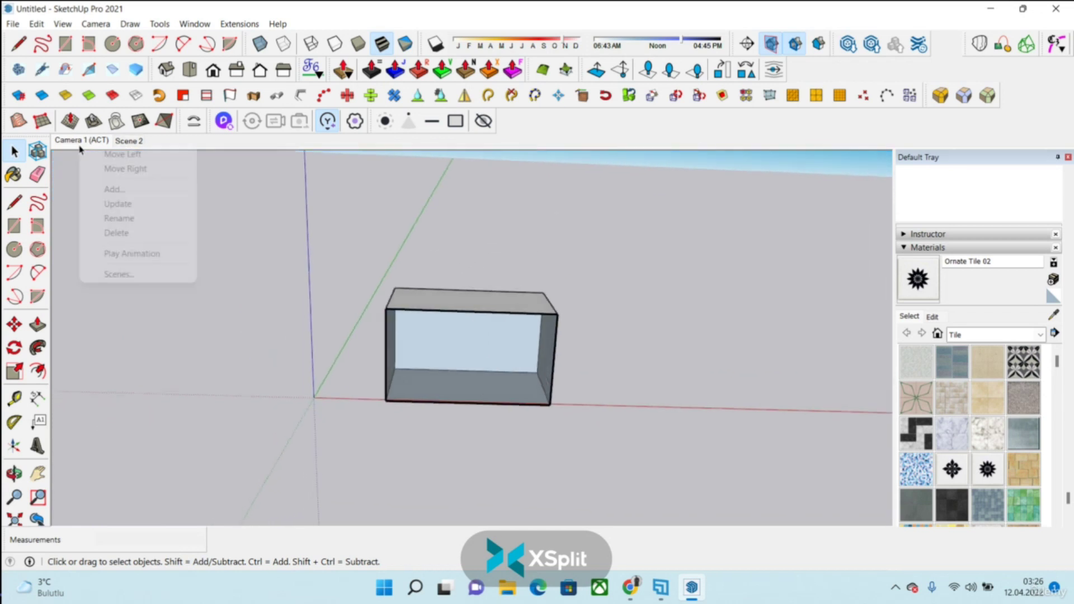
left_click(137, 255)
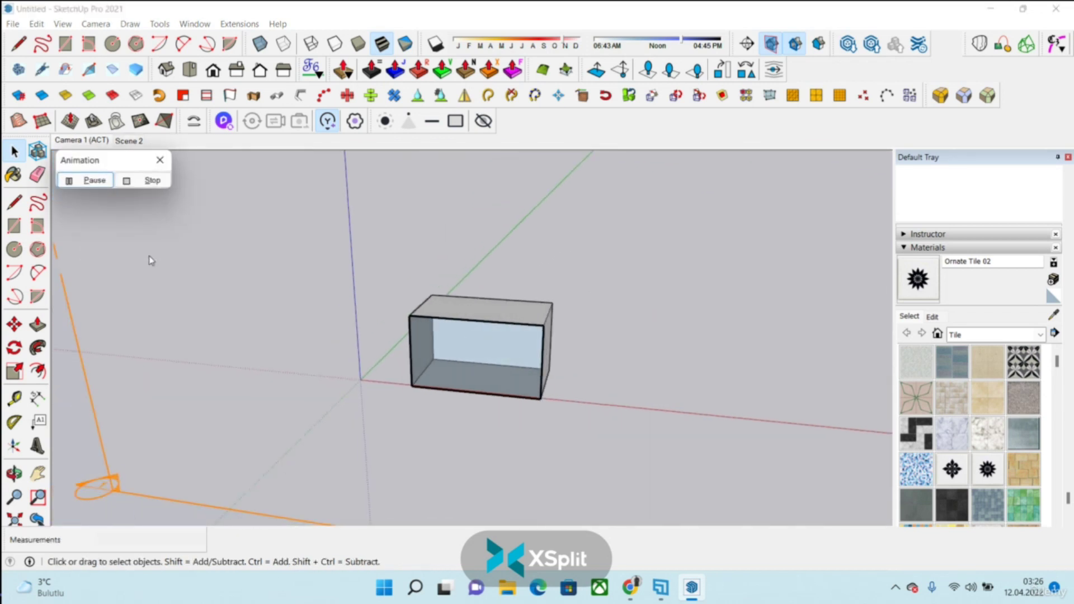
left_click(102, 183)
left_click(97, 181)
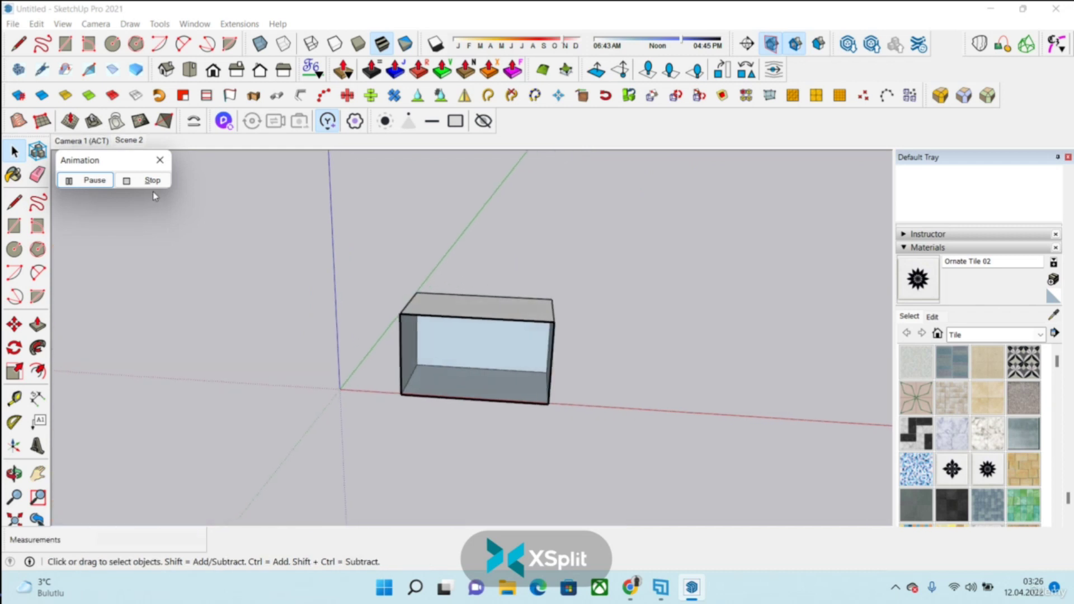
left_click(133, 180)
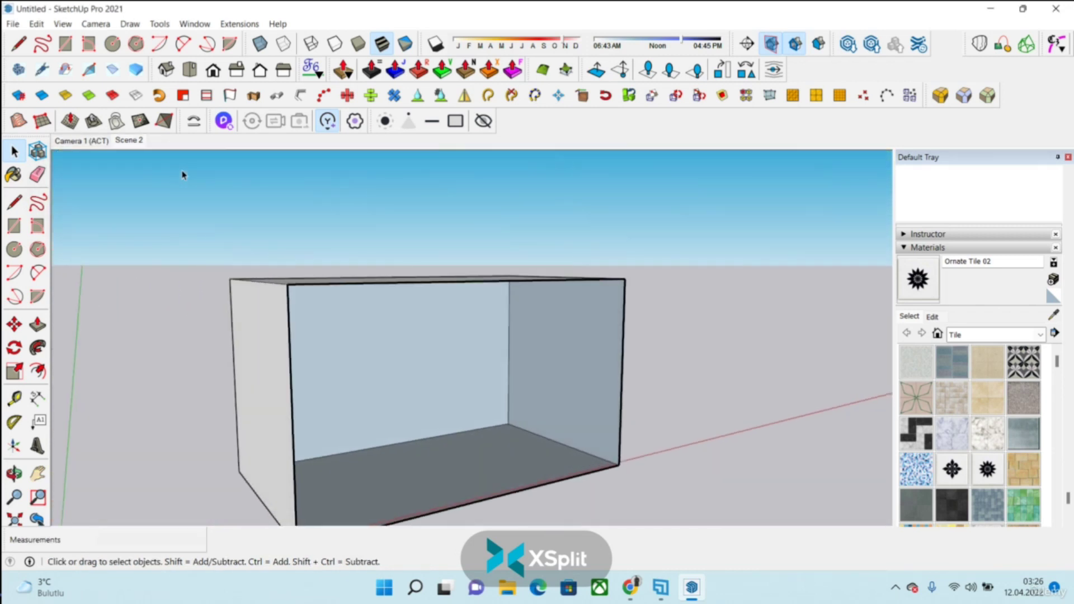
- Remove the section plane around the box so it is no longer cut open
scroll(199, 271, "down", 3)
mouse_move(297, 370)
middle_mouse_down()
mouse_move(303, 376)
mouse_move(260, 325)
mouse_move(486, 263)
middle_mouse_up()
scroll(261, 325, "down", 5)
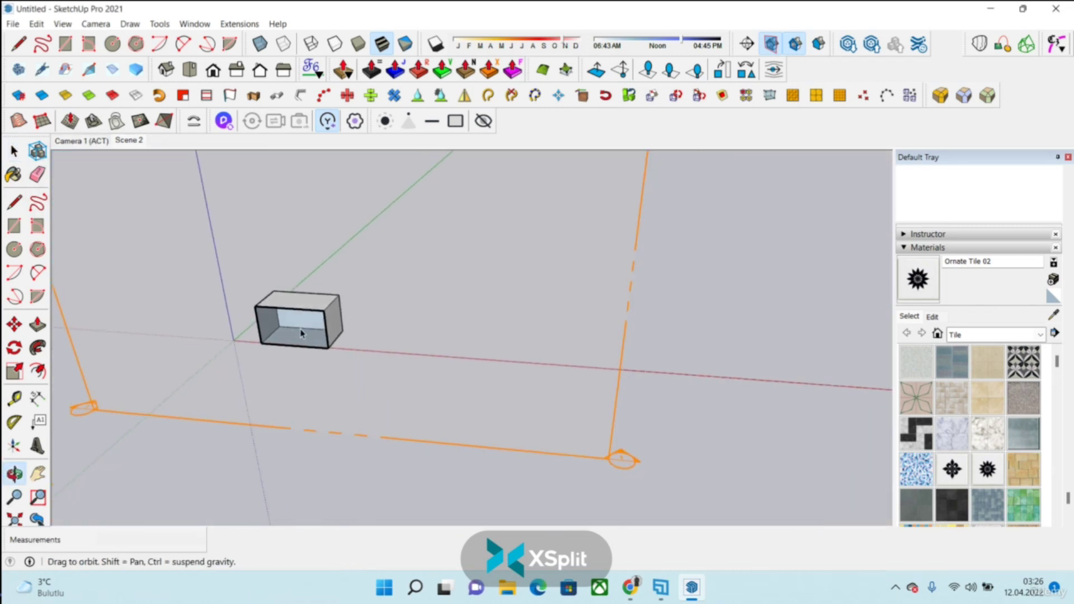
key("ctrl+a")
right_click(487, 264)
left_click(564, 281)
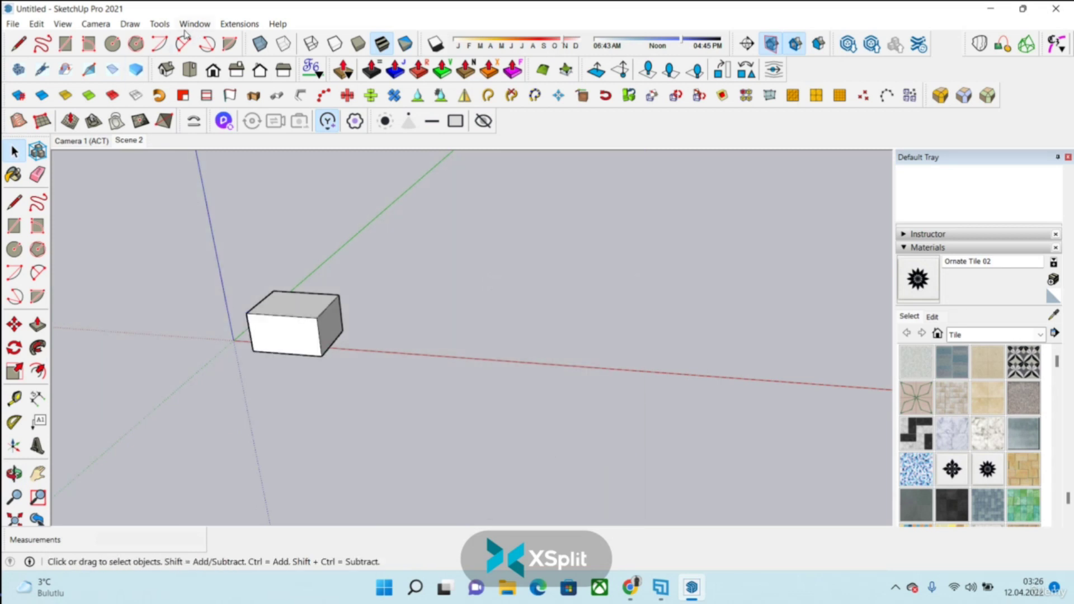
left_click(195, 24)
mouse_move(184, 37)
mouse_move(159, 24)
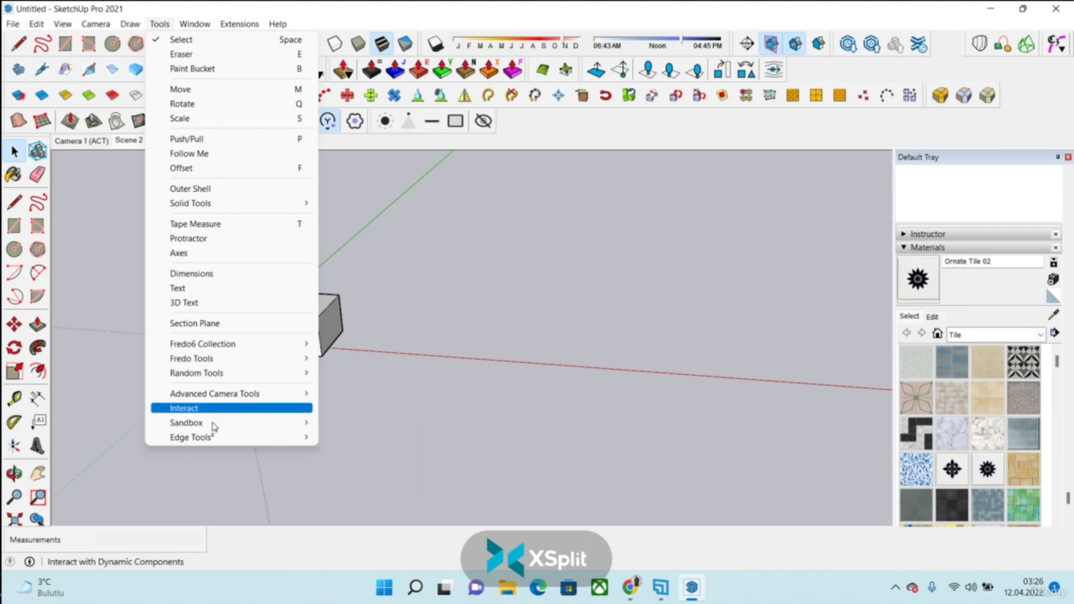
mouse_move(214, 428)
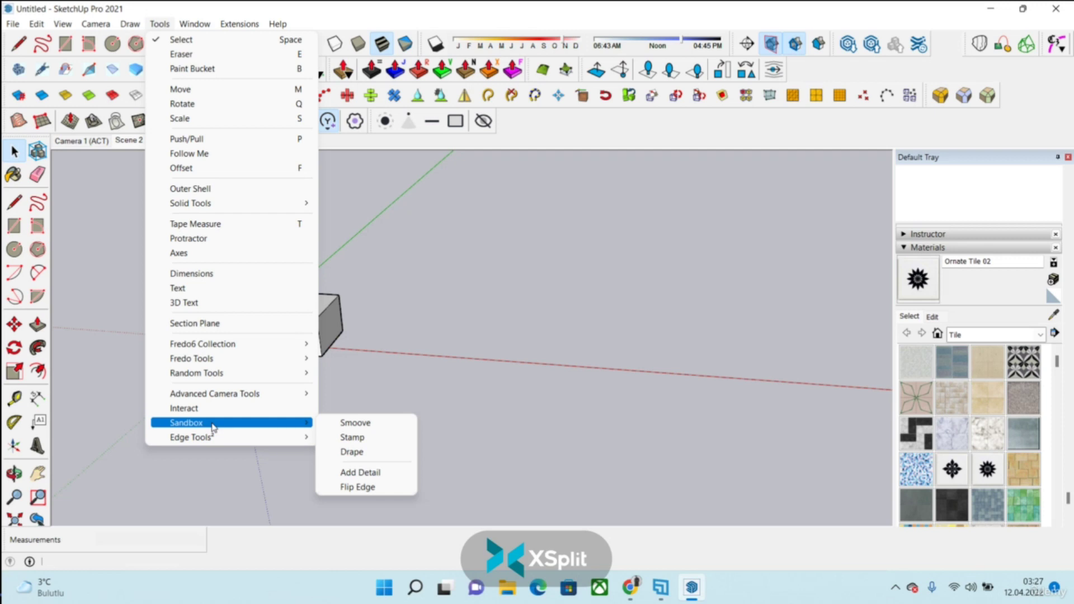
mouse_move(182, 440)
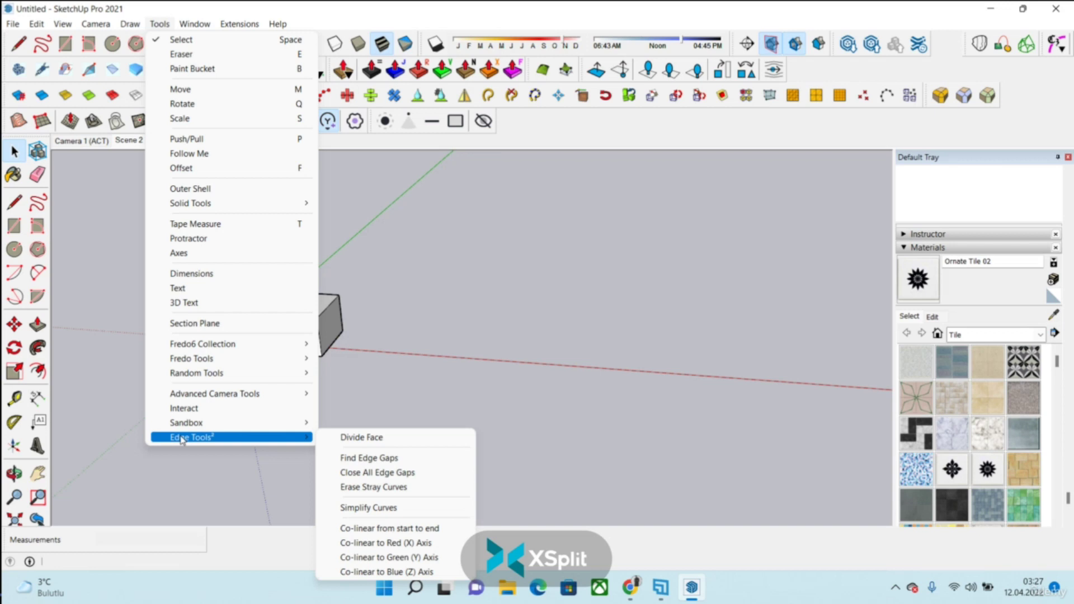
- Rename the Default Tray with a person's first name
mouse_move(209, 27)
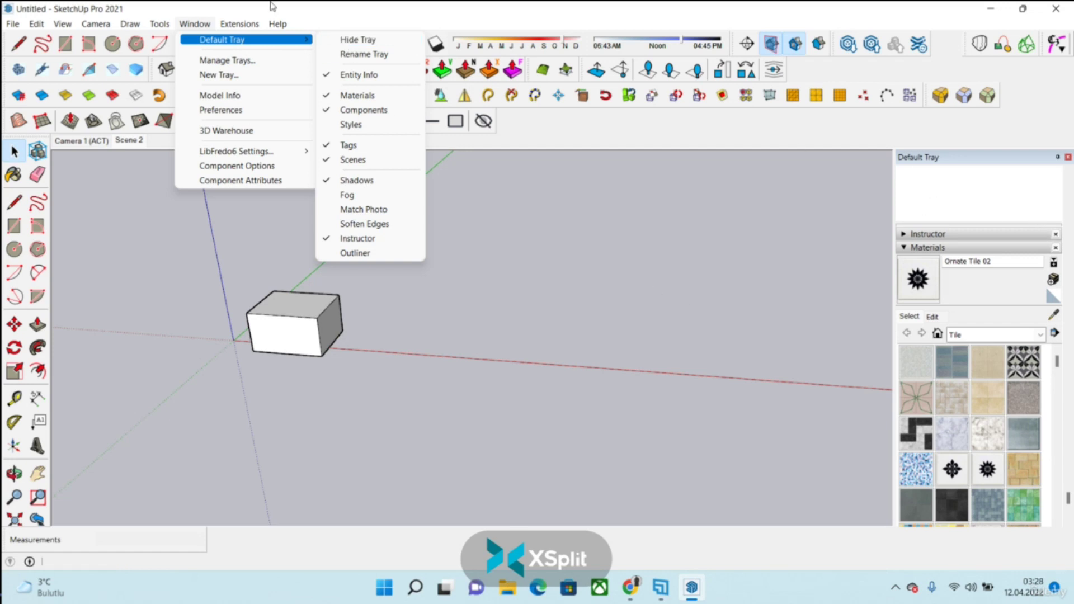
left_click(365, 55)
type("Muhammed")
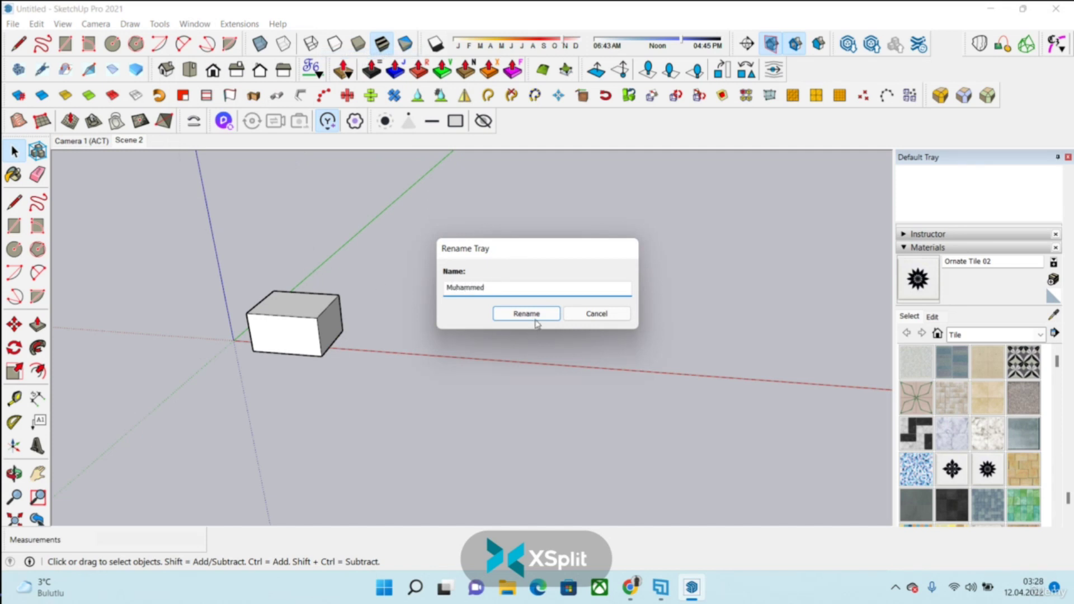
left_click(535, 320)
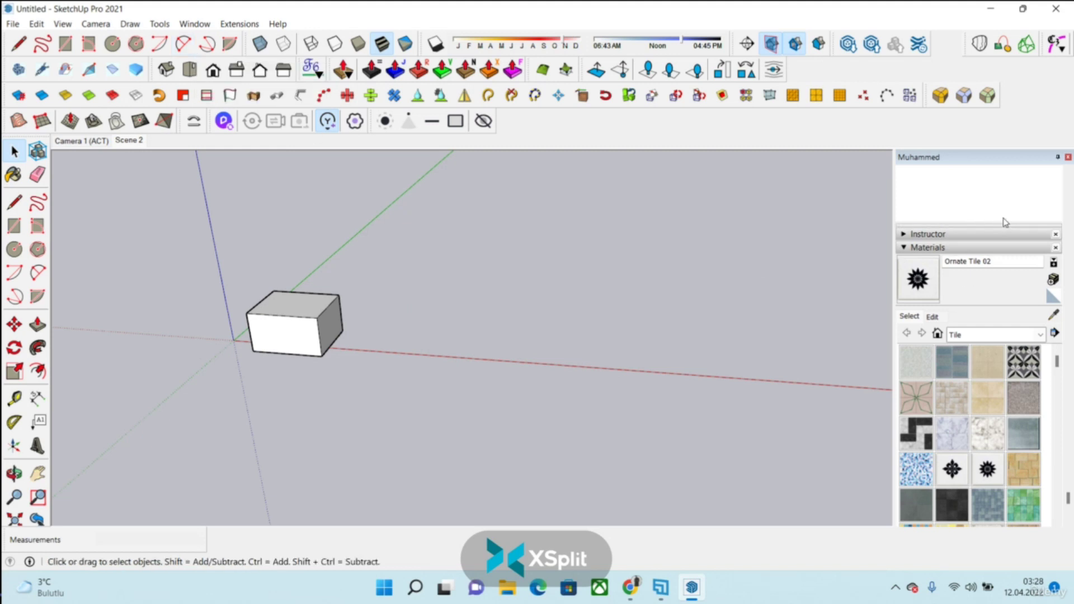
left_click(202, 24)
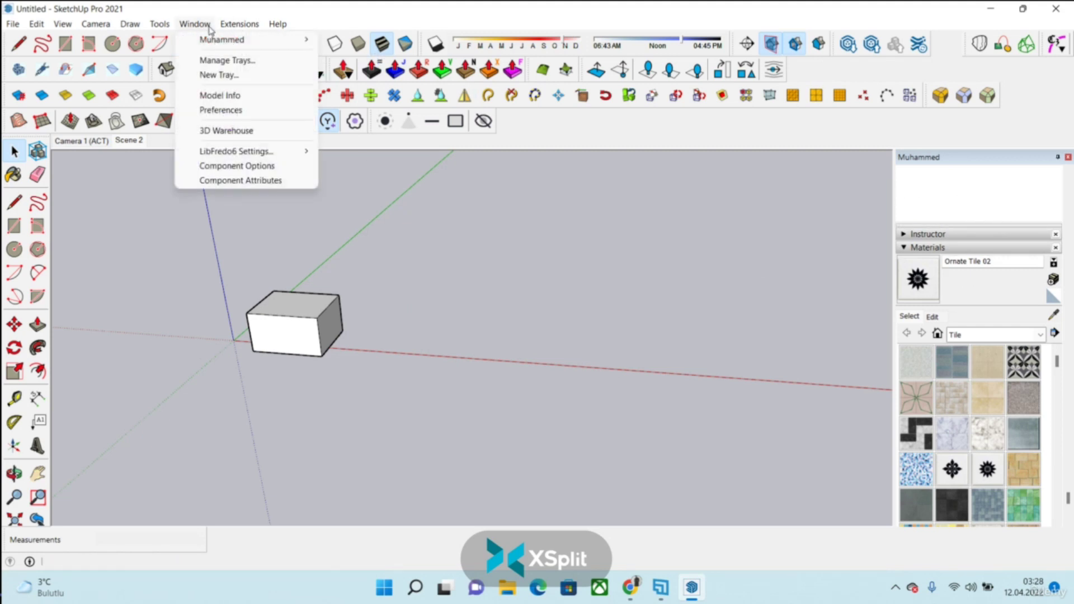
mouse_move(235, 25)
left_click(957, 195)
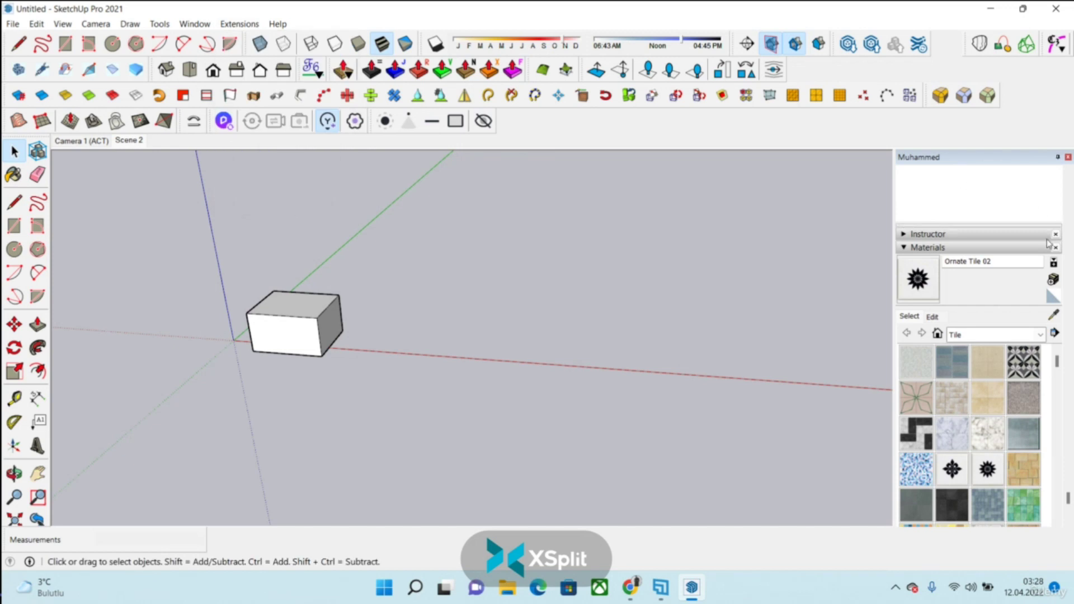
- Detach the renamed tray from its docked position, collapsing its Components section and expanding Entity Info
left_click(989, 234)
scroll(991, 279, "up", 10)
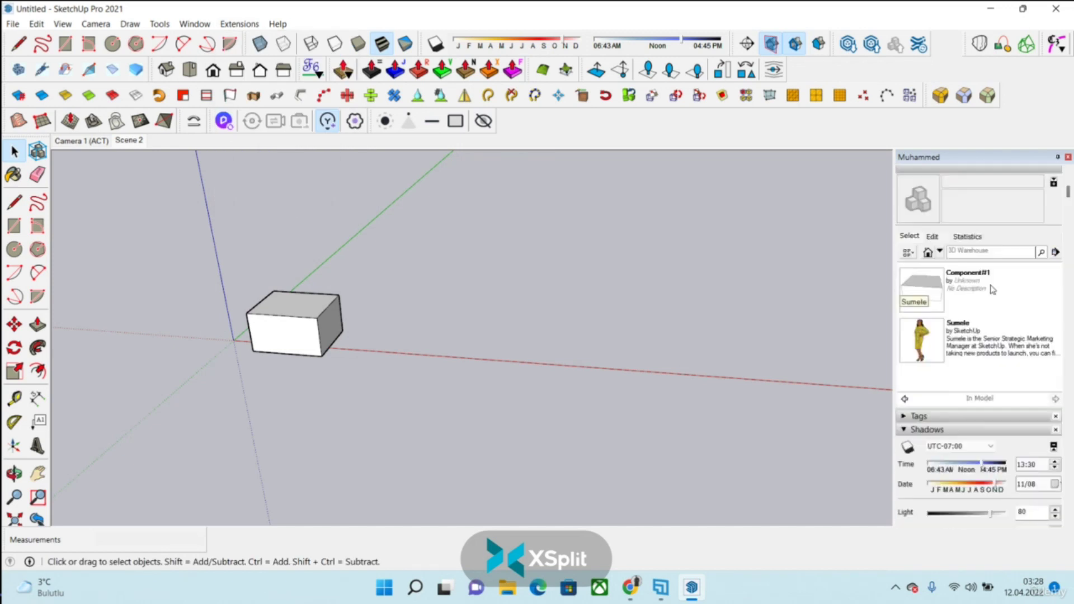
left_click_drag(939, 158, 940, 160)
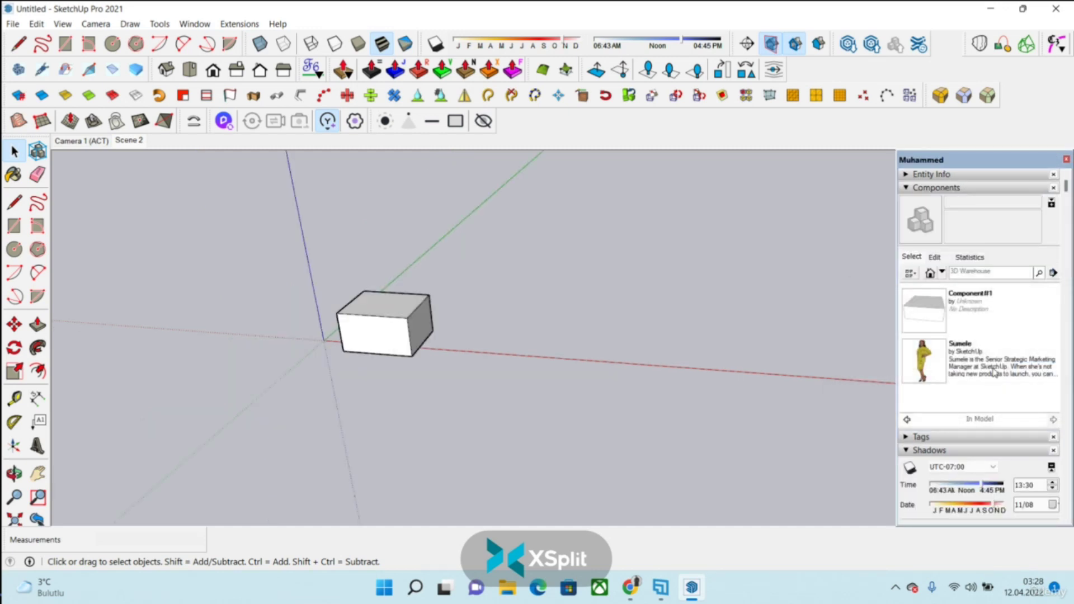
left_click(970, 188)
left_click(961, 176)
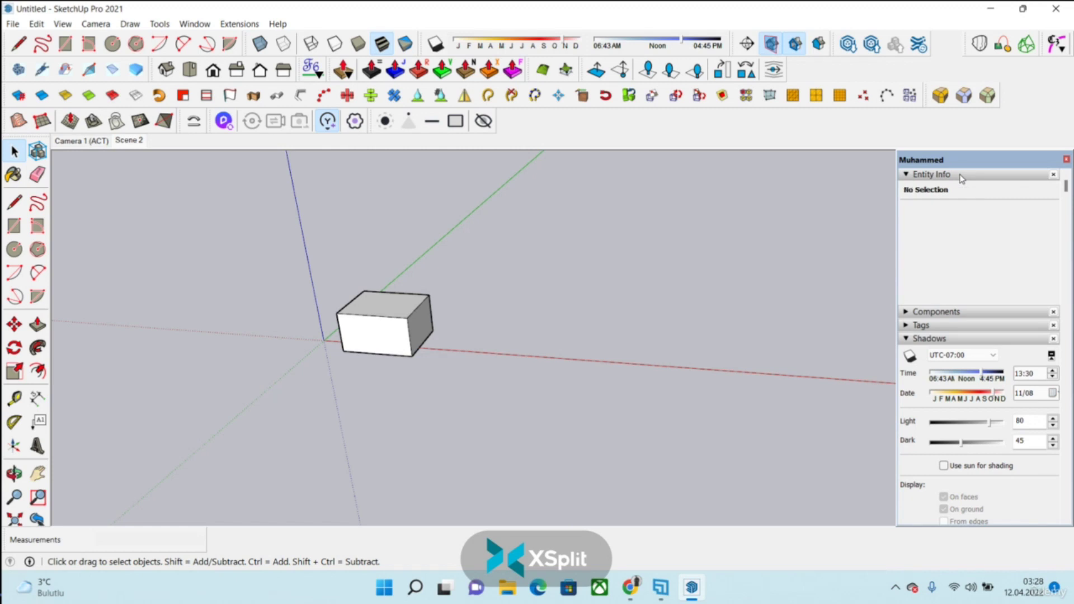
- Examine the tray's Tags list and the thumbnails in its Scenes section
left_click(957, 329)
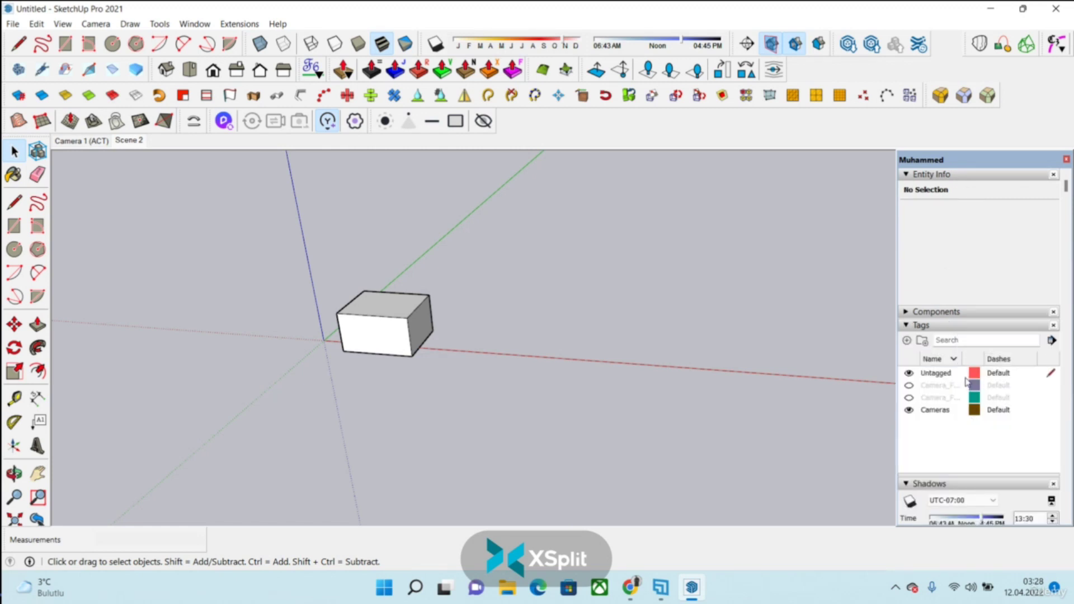
left_click(956, 324)
scroll(967, 323, "down", 5)
scroll(979, 316, "down", 3)
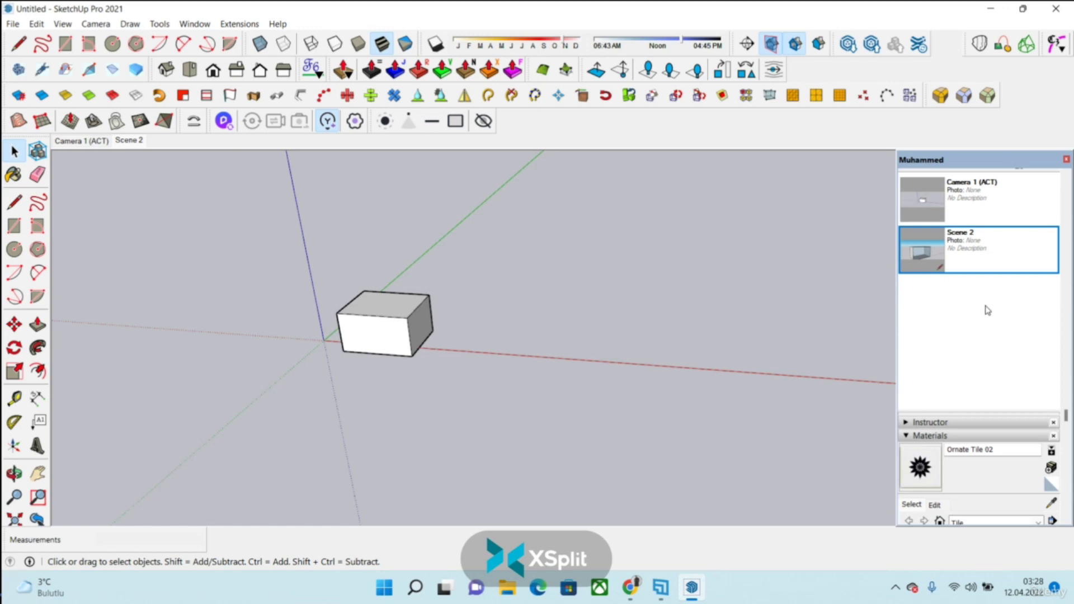
- Add the Styles, Fog, Match Photo, Soften Edges and Outliner dialogs to the renamed tray
left_click(193, 24)
left_click(226, 60)
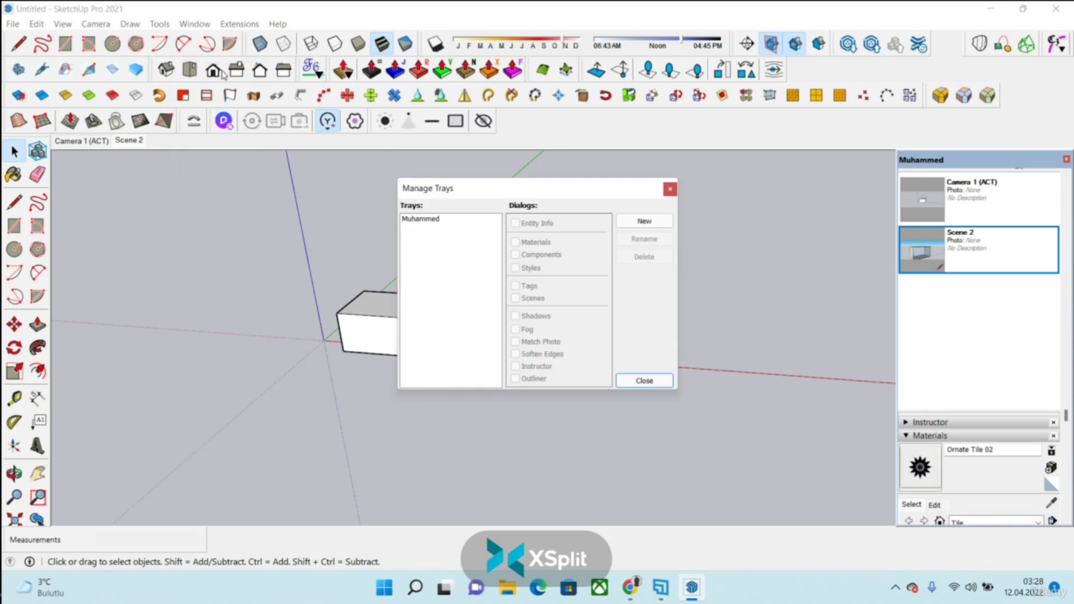
left_click(419, 220)
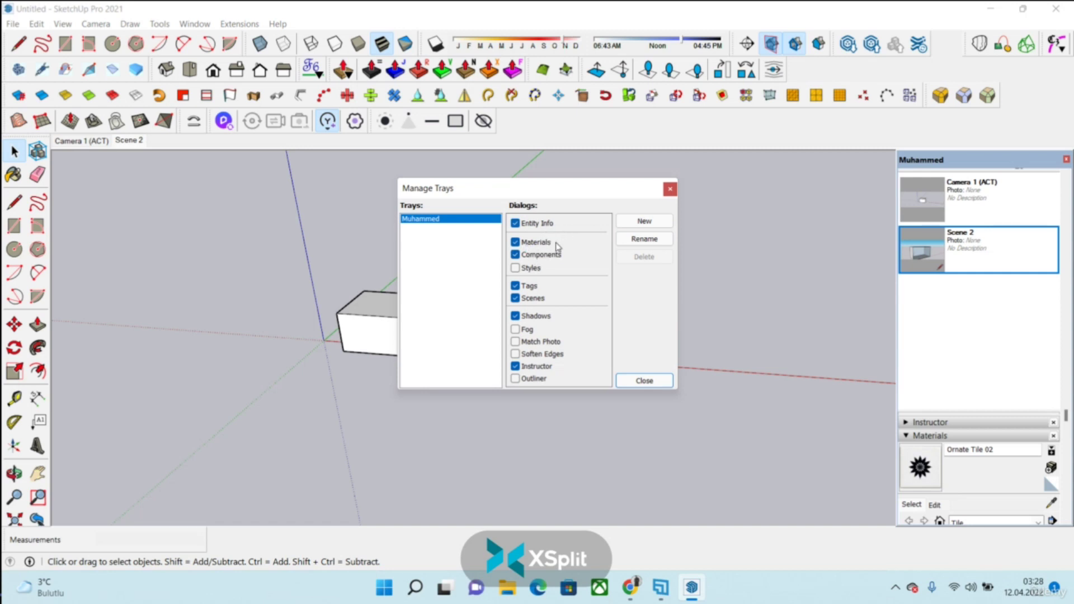
left_click(515, 269)
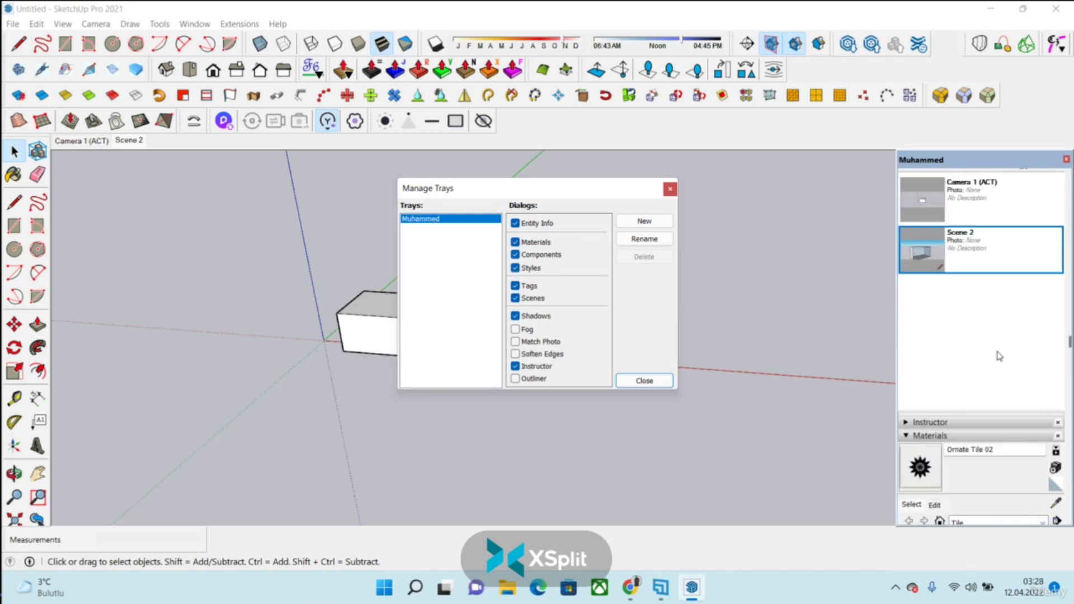
left_click(516, 330)
left_click(515, 341)
left_click(516, 354)
left_click(516, 379)
left_click(652, 381)
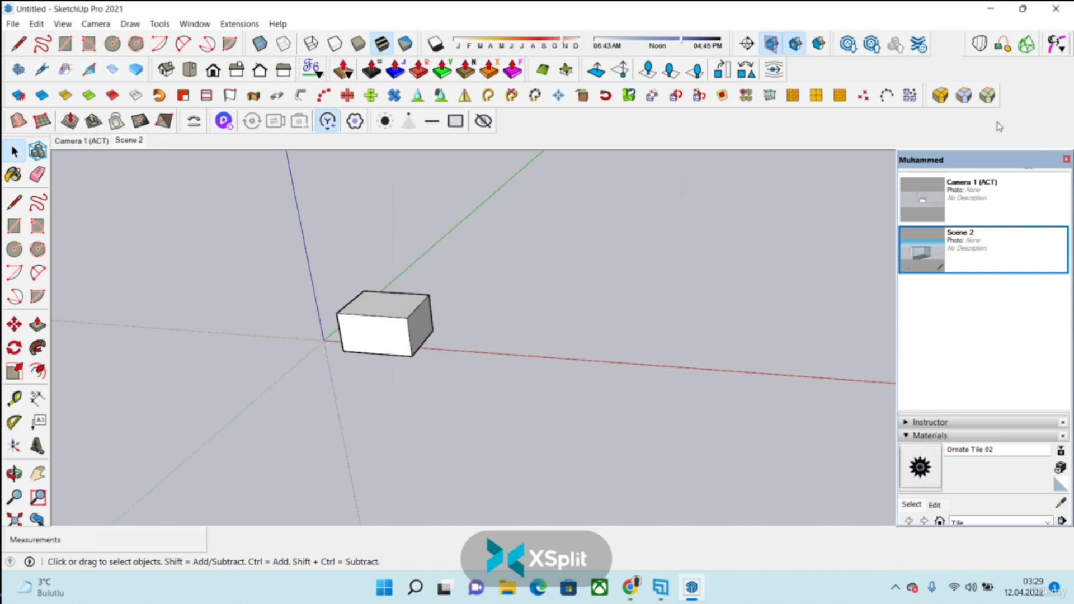
- Apply the Construction Documentation Style from the Default Styles to the model and create a new style from it
scroll(993, 397, "down", 4)
scroll(964, 368, "down", 6)
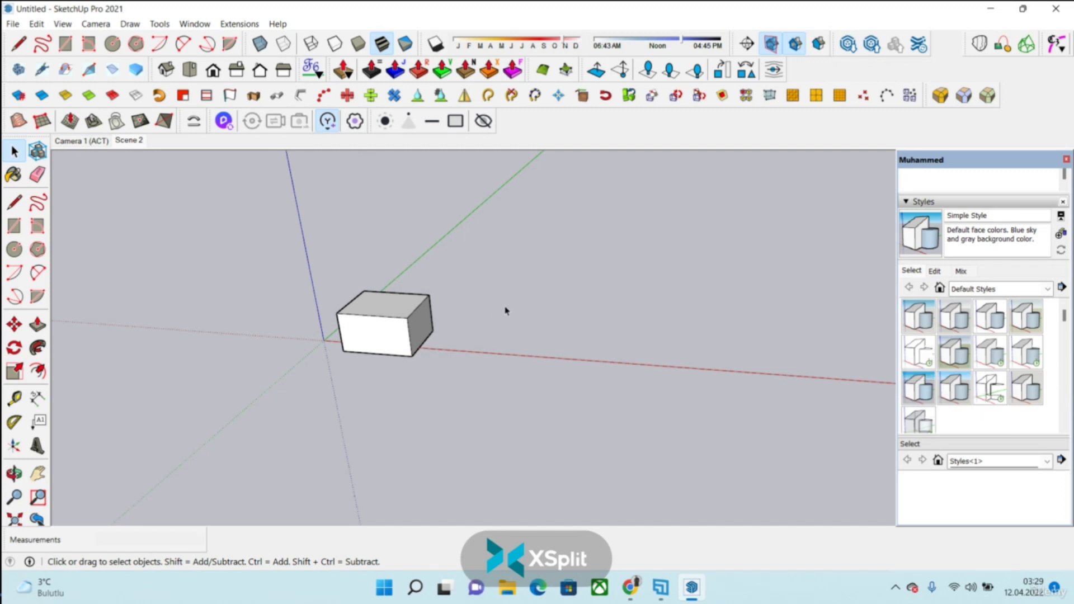
left_click(1003, 328)
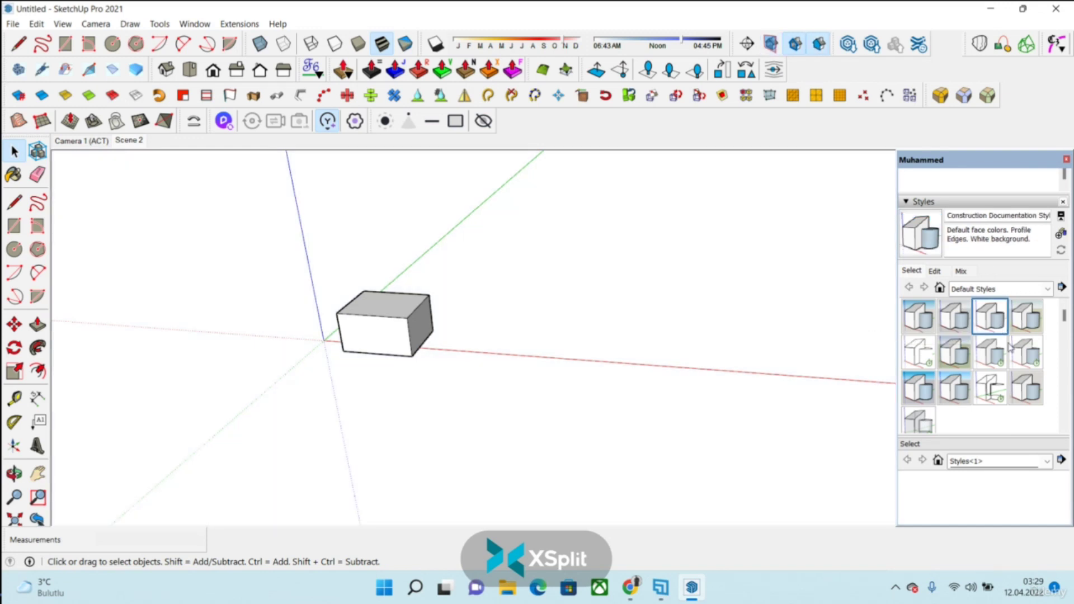
left_click(1066, 240)
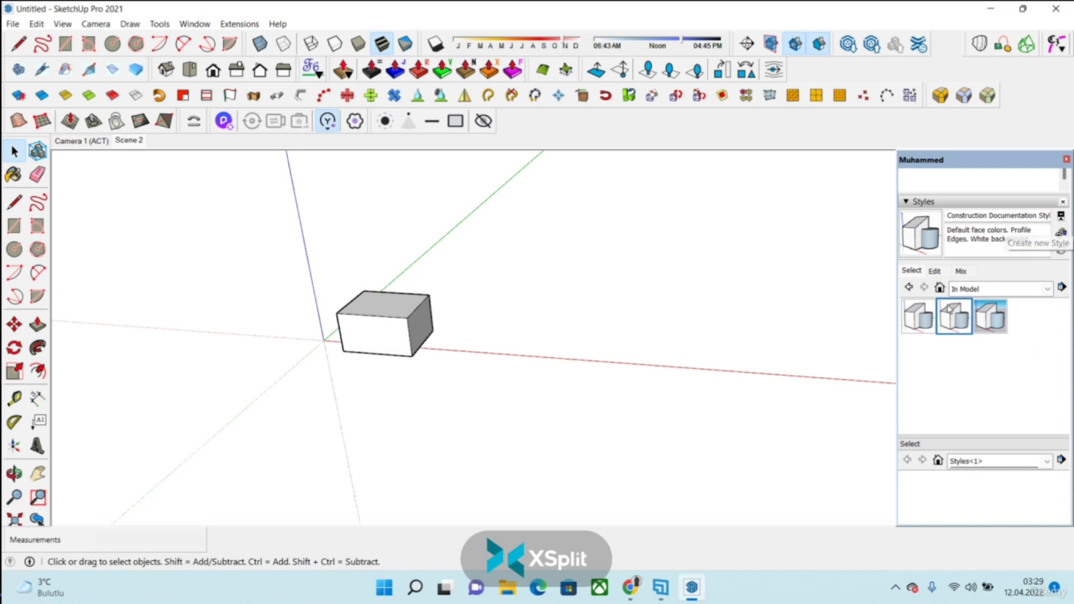
- Examine the style's Mix settings and the Fog options, and return to the styles in the model
left_click(963, 271)
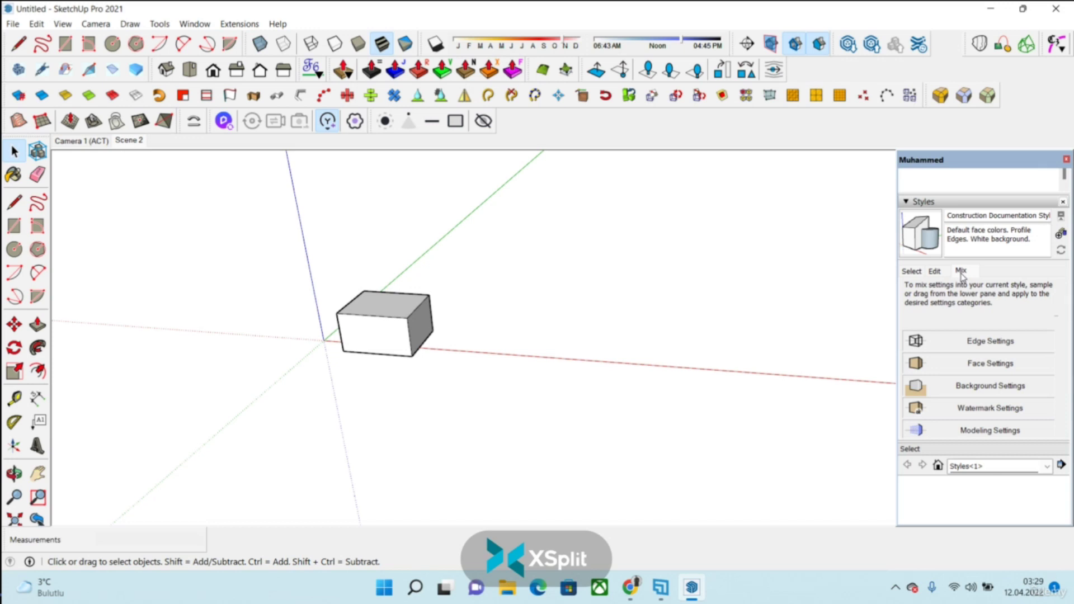
scroll(962, 294, "down", 5)
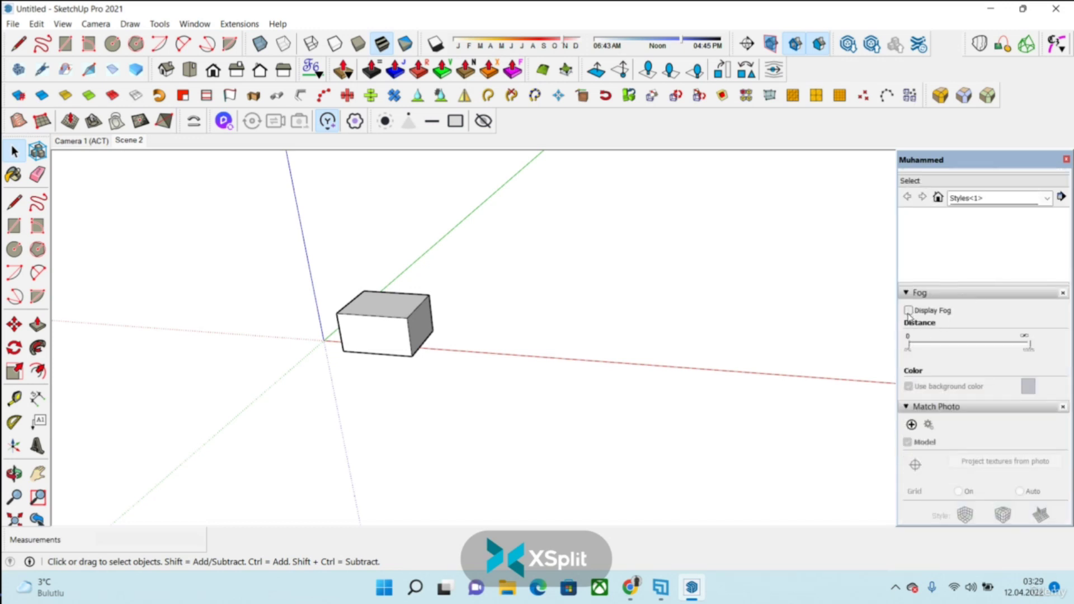
scroll(940, 333, "up", 5)
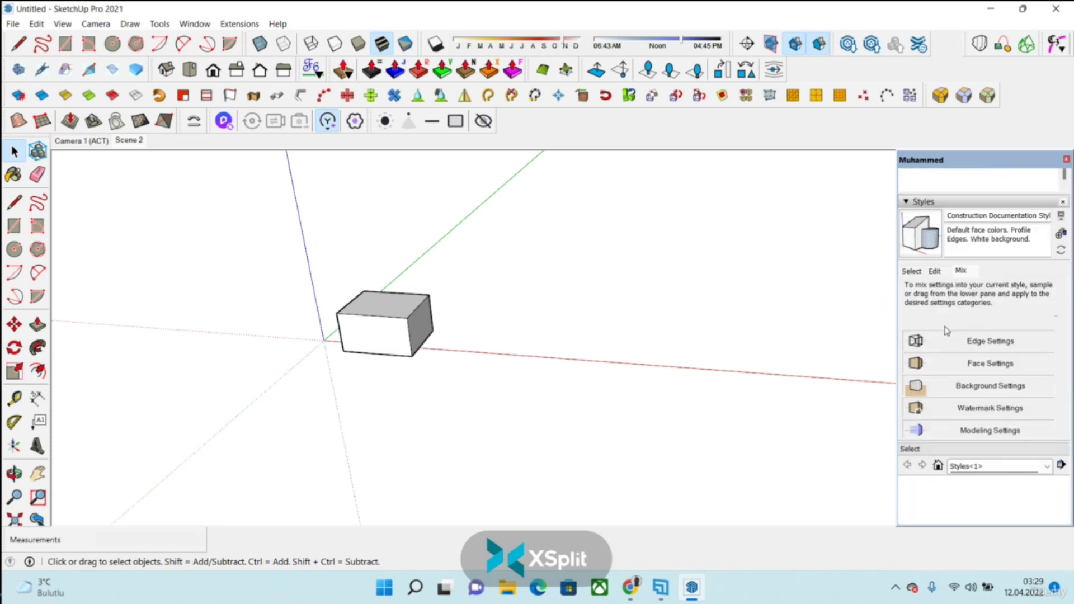
left_click(937, 339)
left_click(912, 338)
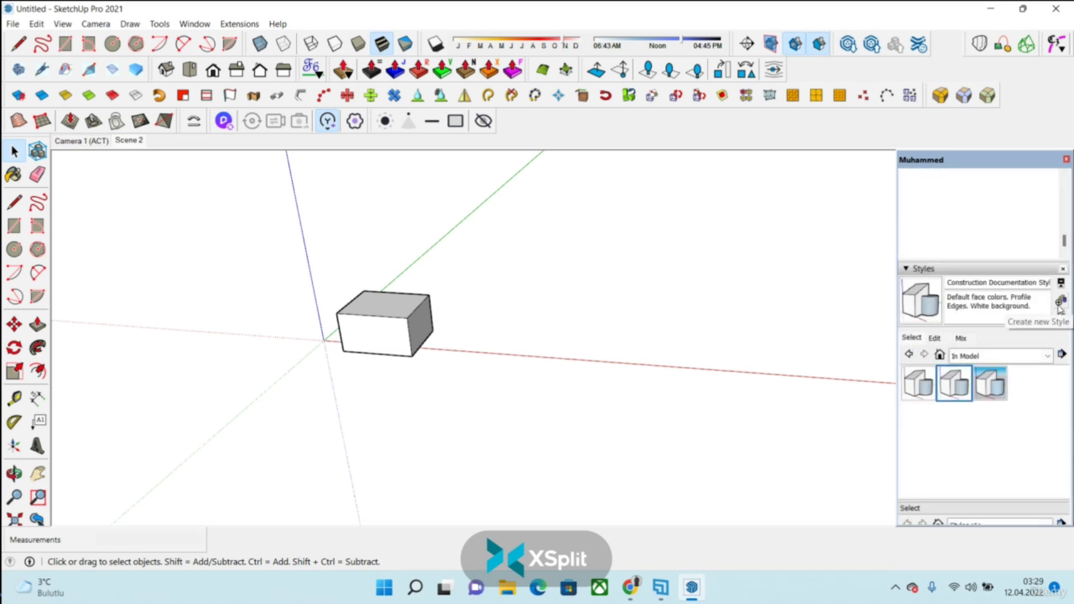
- Examine the edge and face settings of the Construction Documentation Style and set its face style to wireframe
right_click(964, 385)
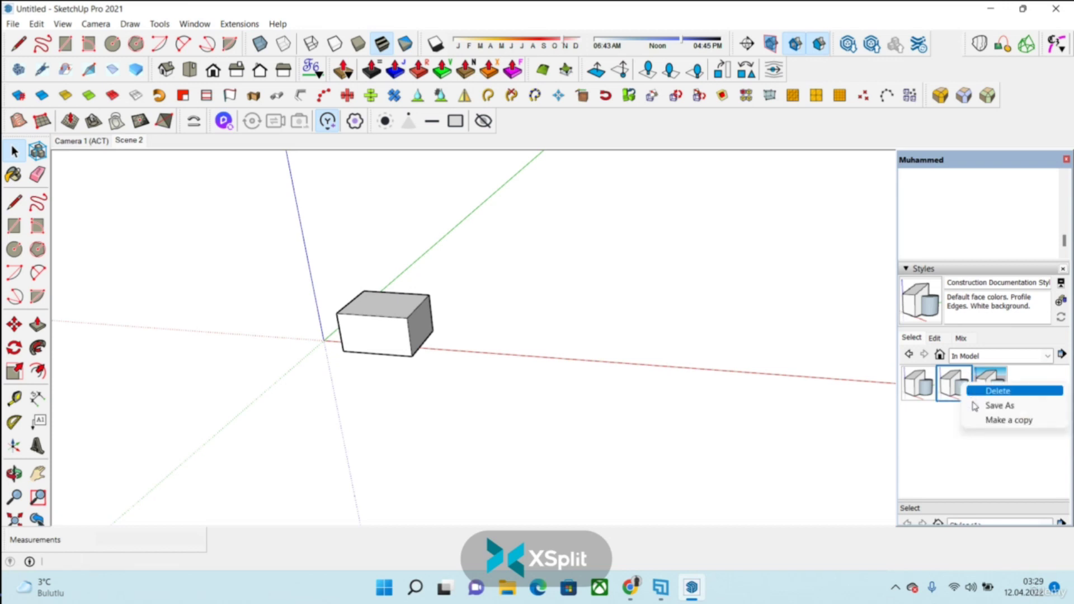
left_click(972, 426)
left_click(935, 338)
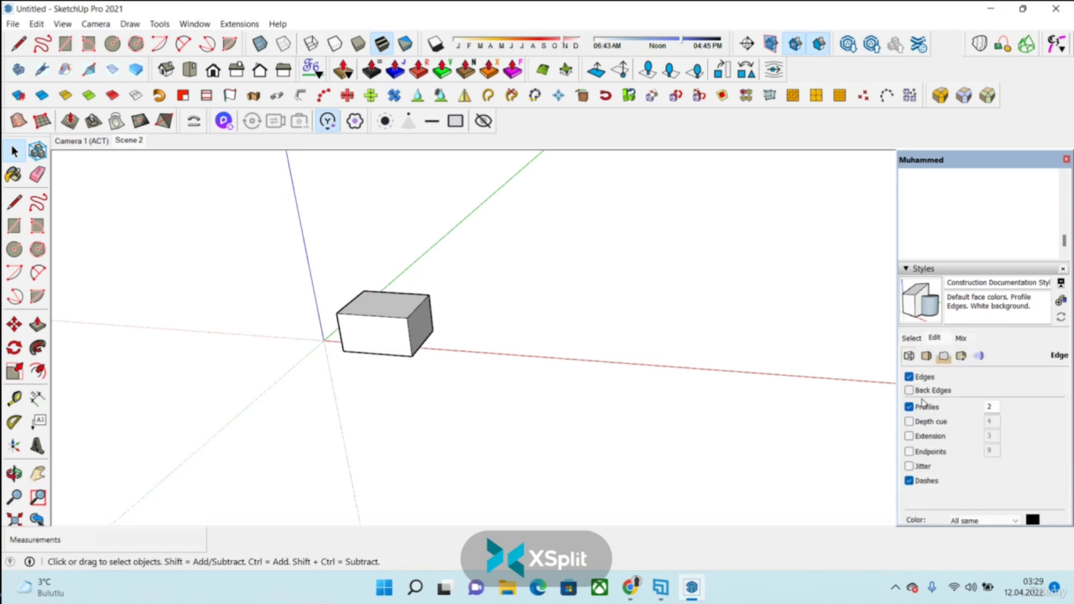
left_click(927, 357)
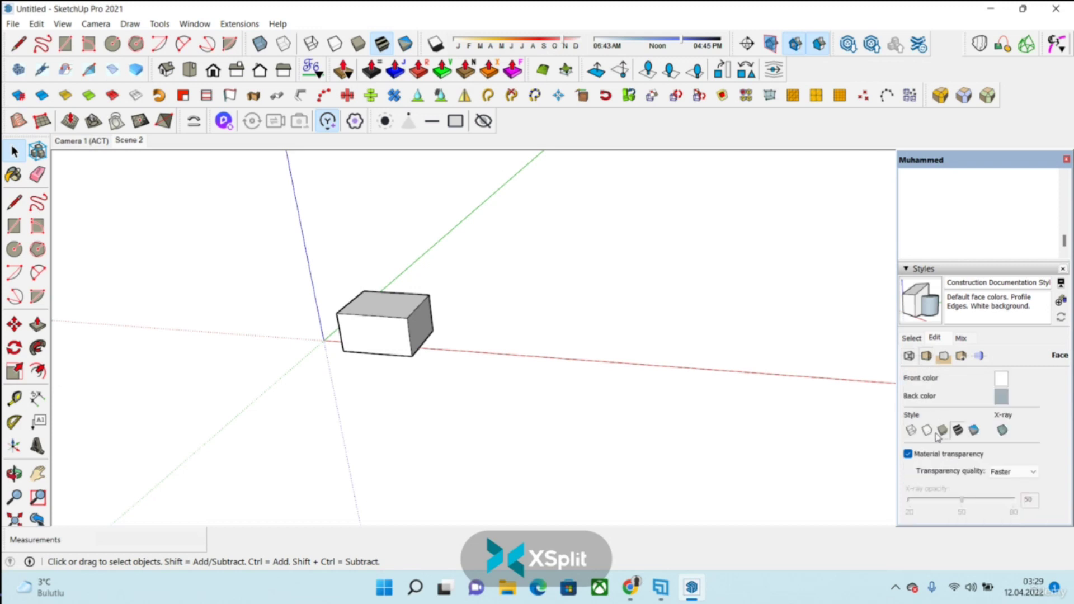
scroll(946, 457, "down", 5)
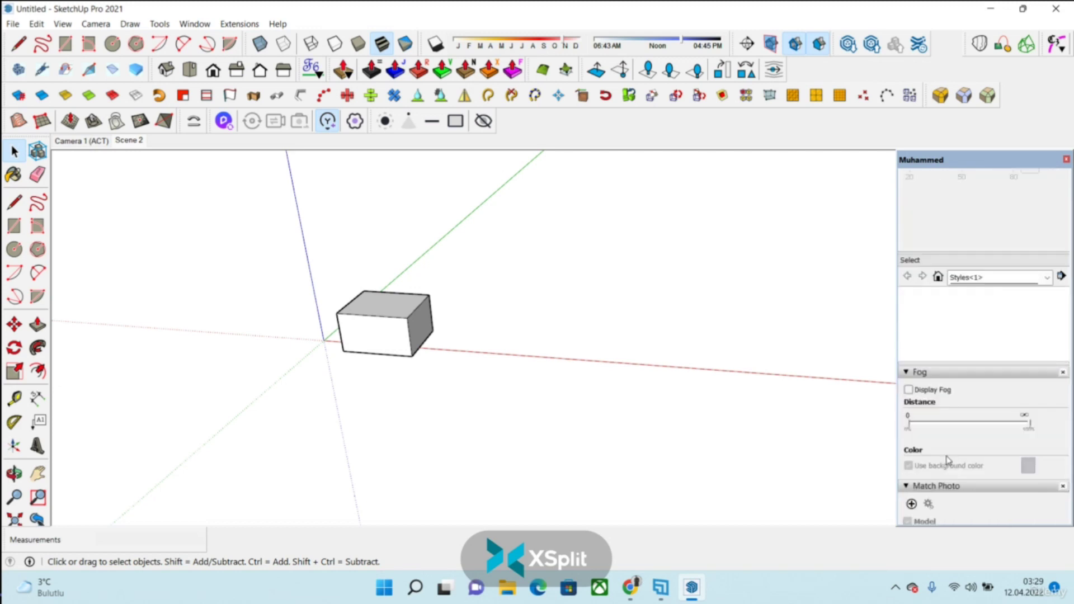
scroll(945, 453, "down", 5)
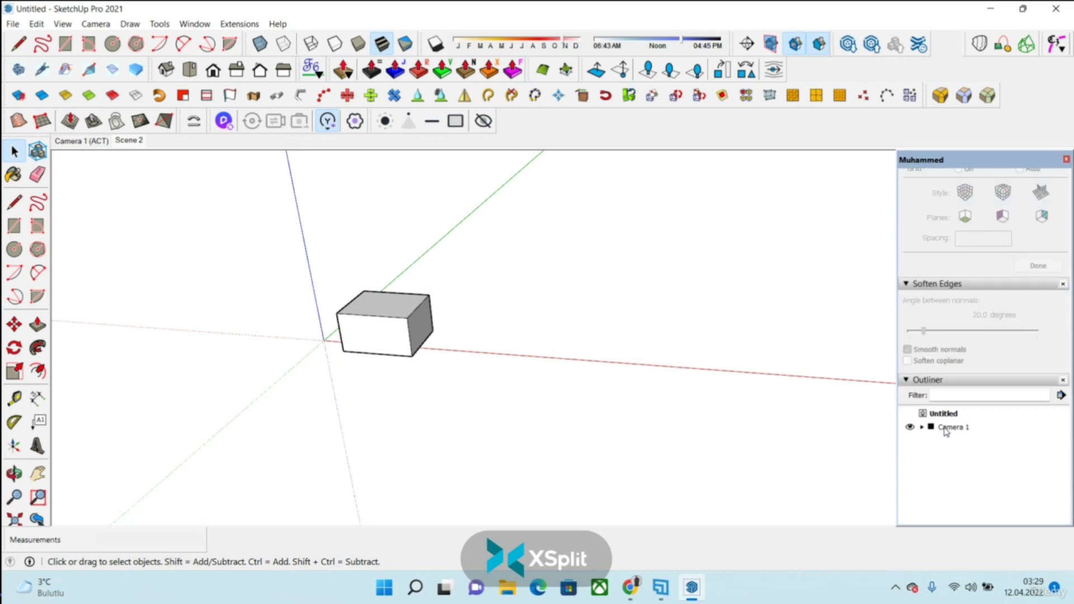
scroll(942, 392, "up", 15)
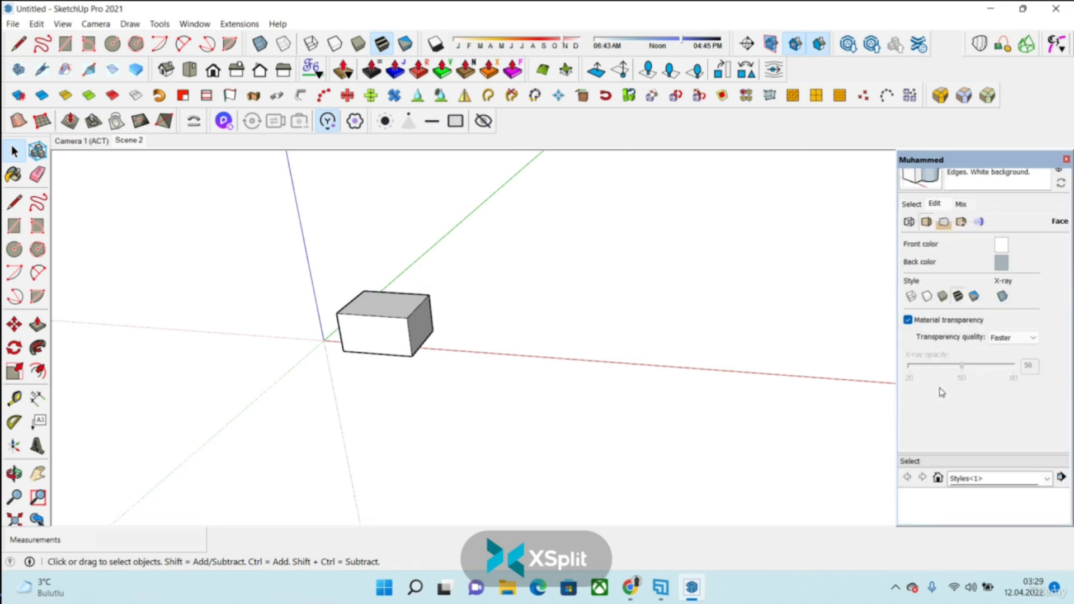
left_click(911, 296)
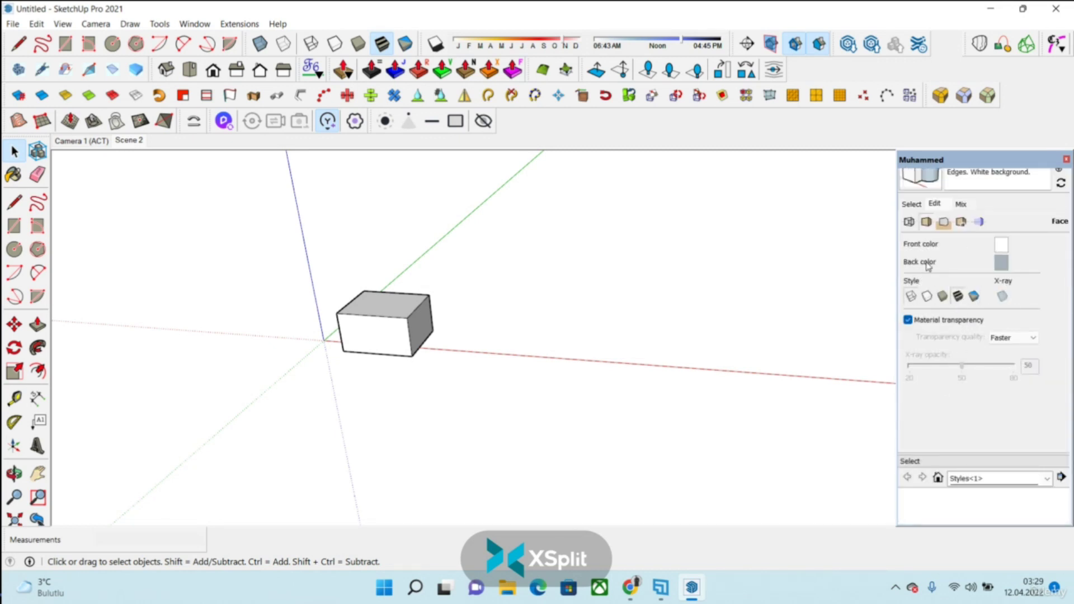
- Show the in-model styles beneath the Mix settings and move the tray over the drawing area
scroll(958, 302, "up", 3)
left_click(961, 339)
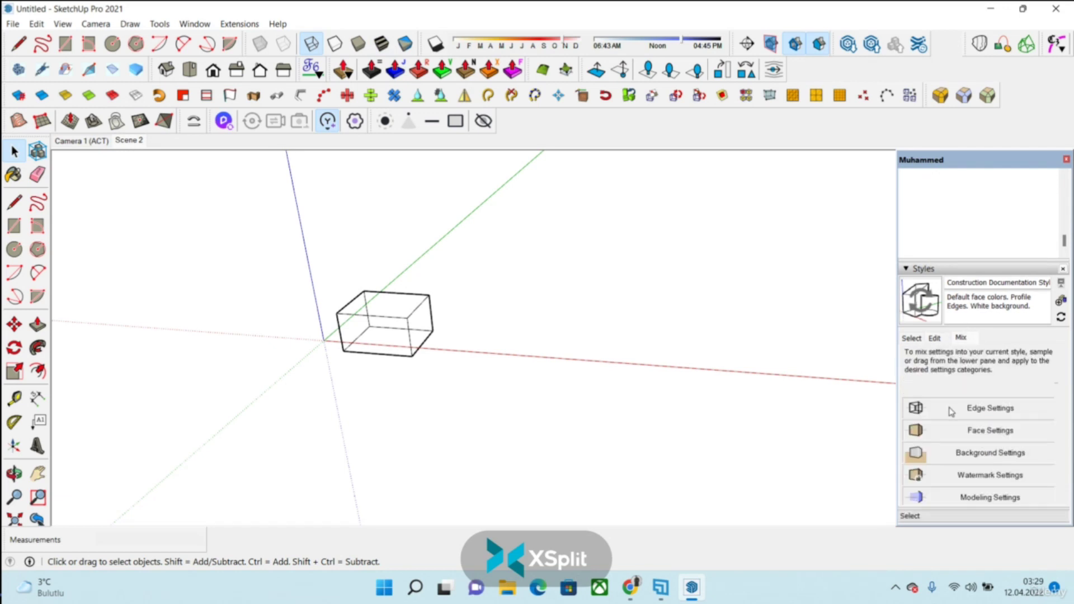
scroll(951, 412, "down", 3)
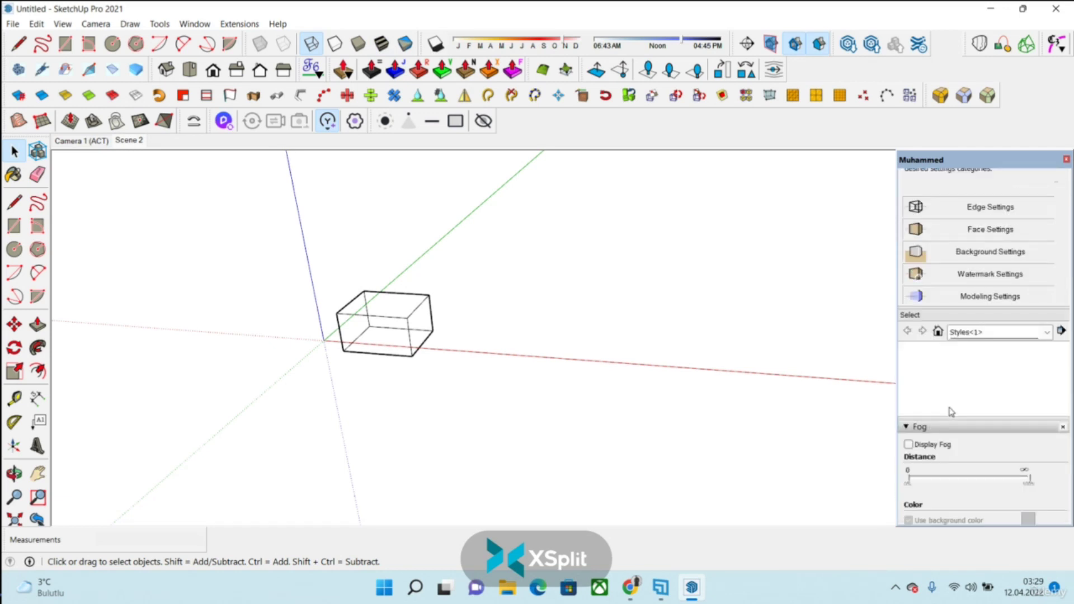
left_click(938, 332)
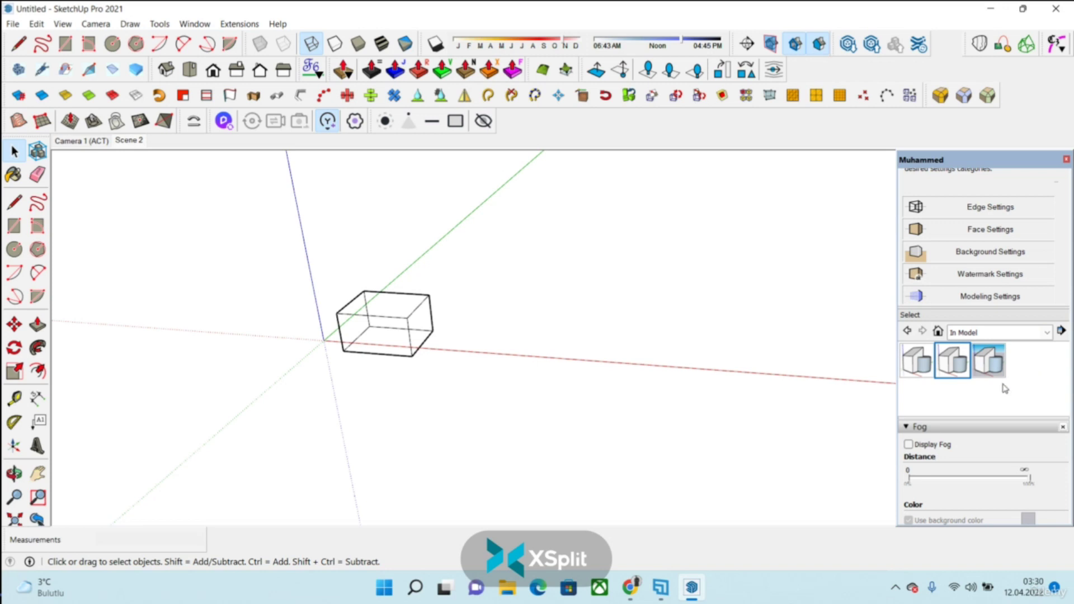
left_click_drag(996, 158, 677, 215)
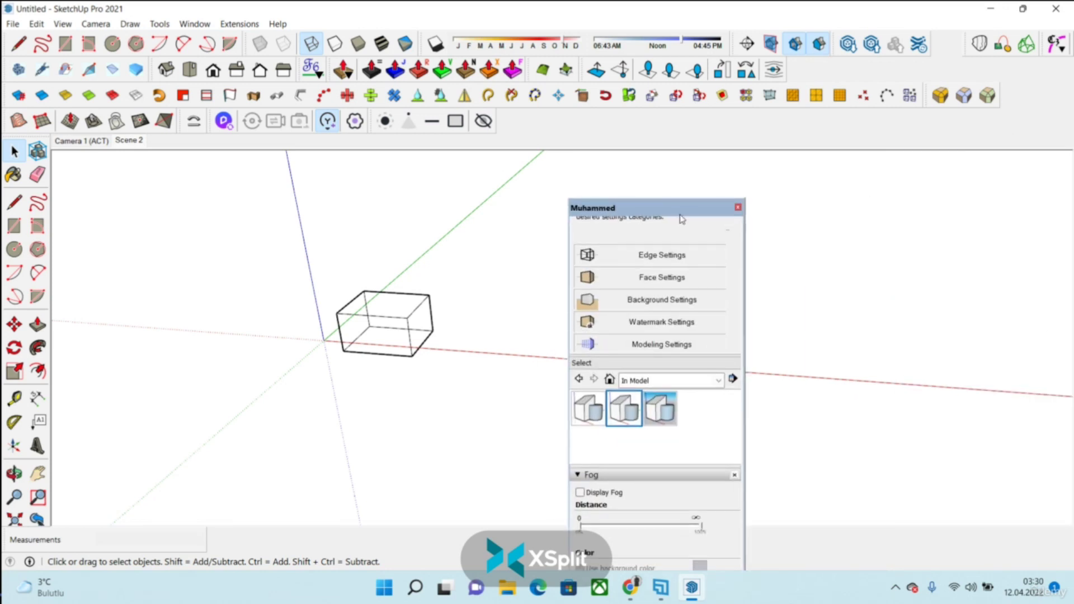
left_click(733, 380)
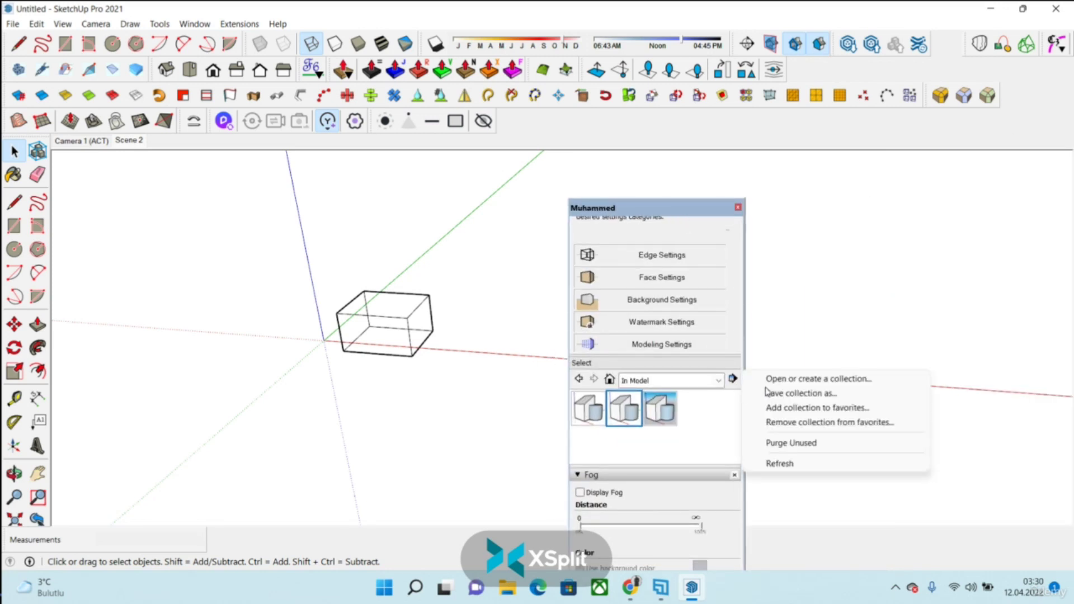
left_click(802, 381)
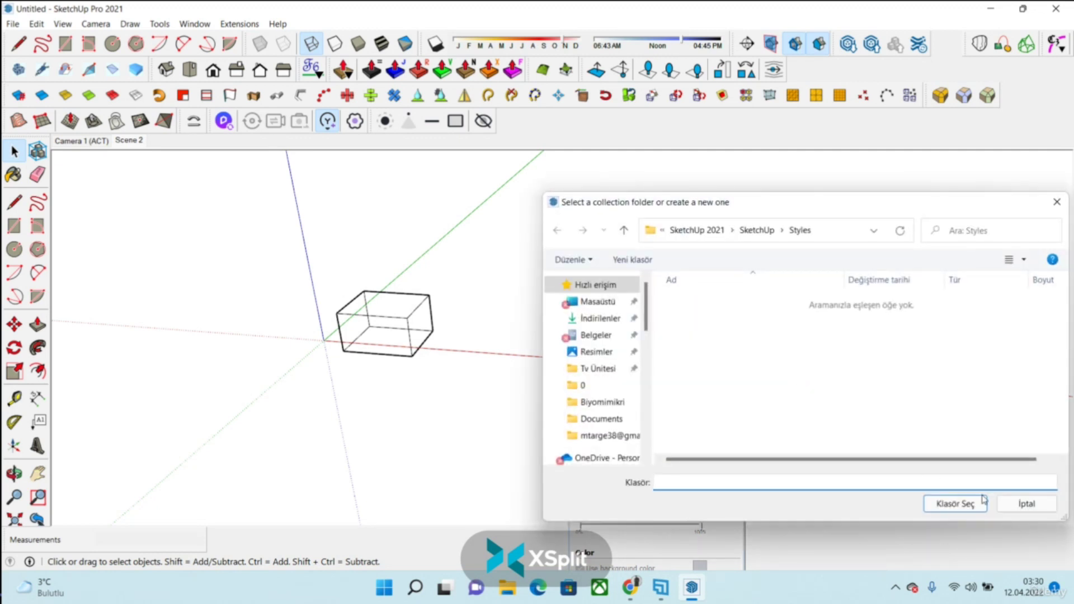
left_click(1006, 508)
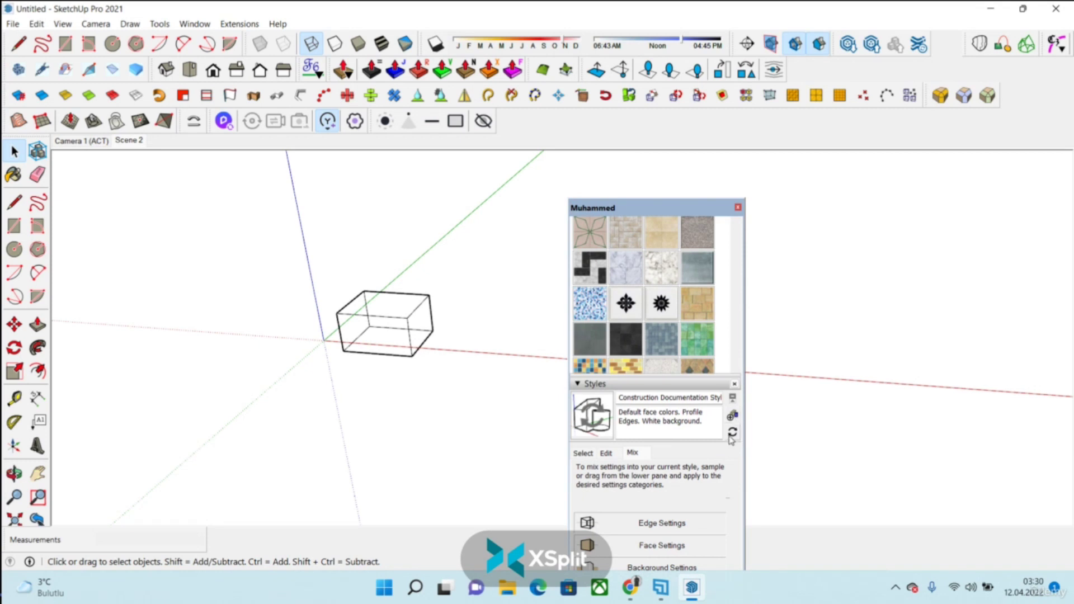
- Browse the Styles and Assorted Styles collections for mixing and return to the in-model styles
scroll(661, 458, "down", 5)
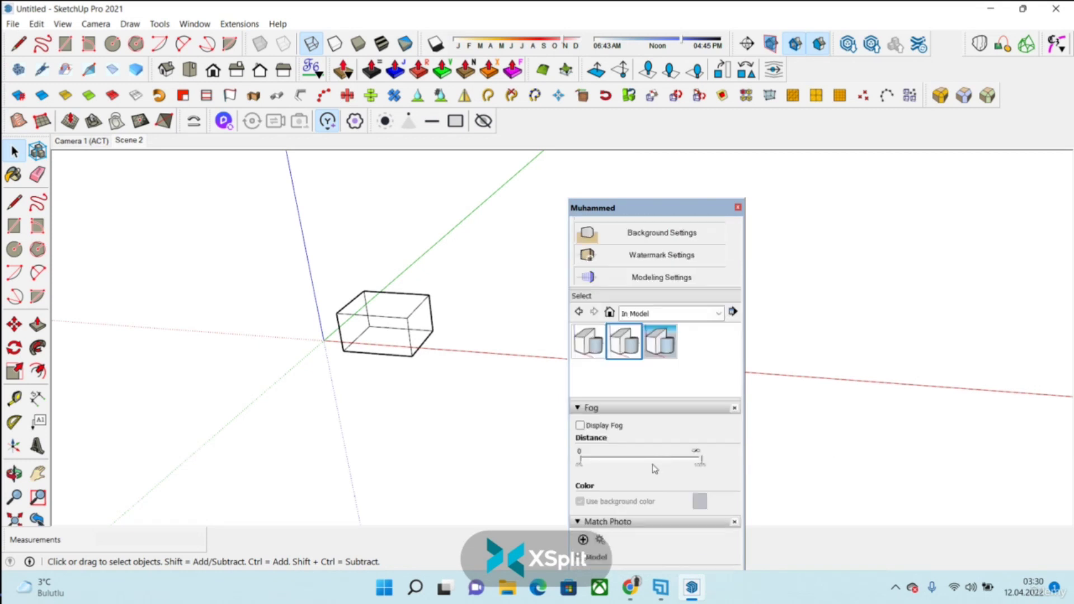
left_click(719, 314)
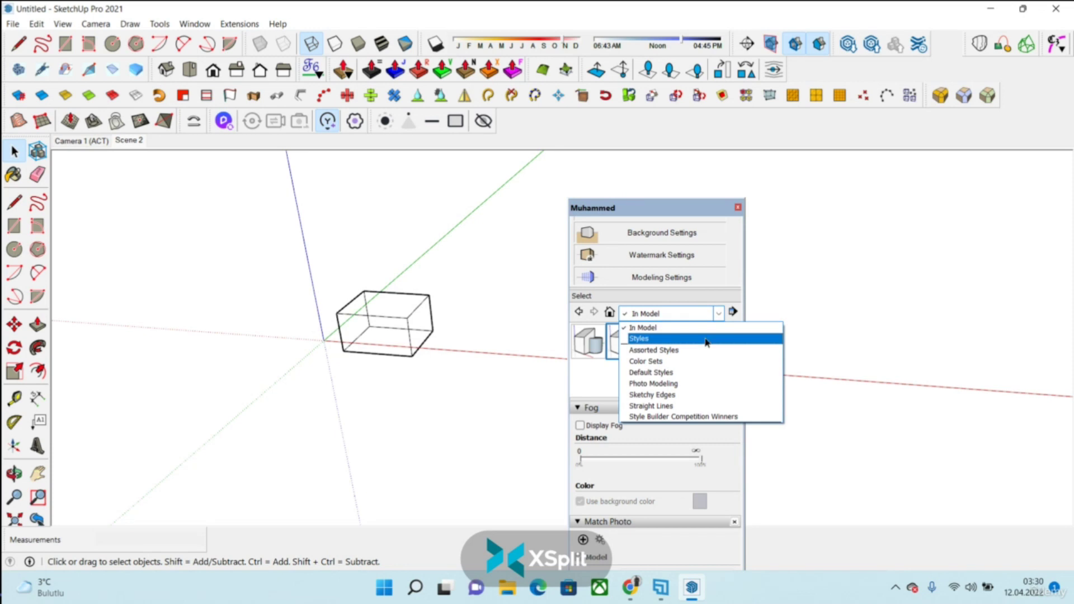
left_click(706, 339)
left_click(731, 313)
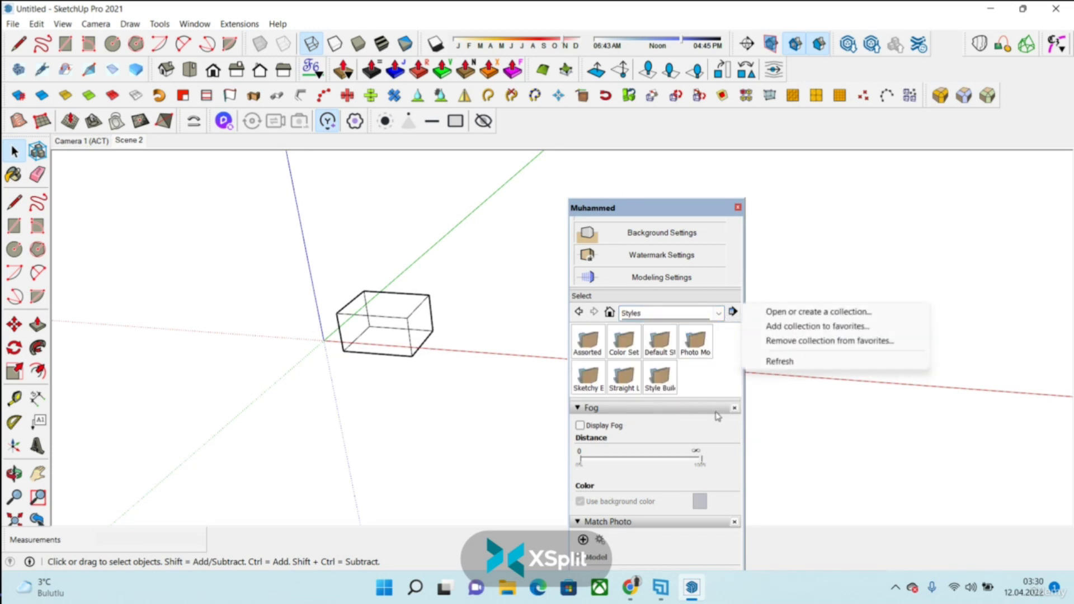
left_click(714, 386)
left_click(719, 314)
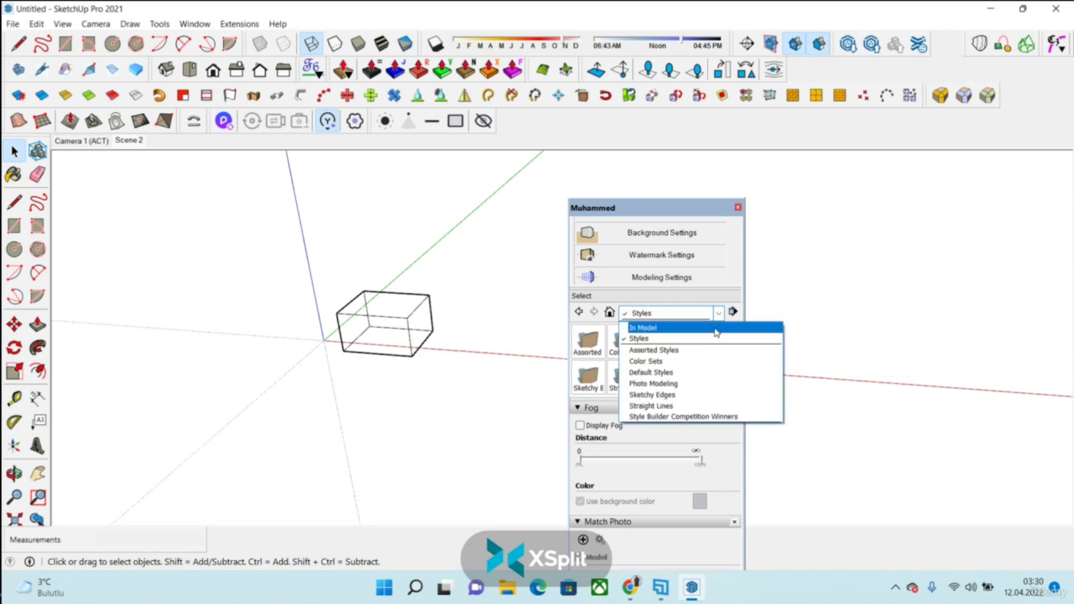
left_click(669, 351)
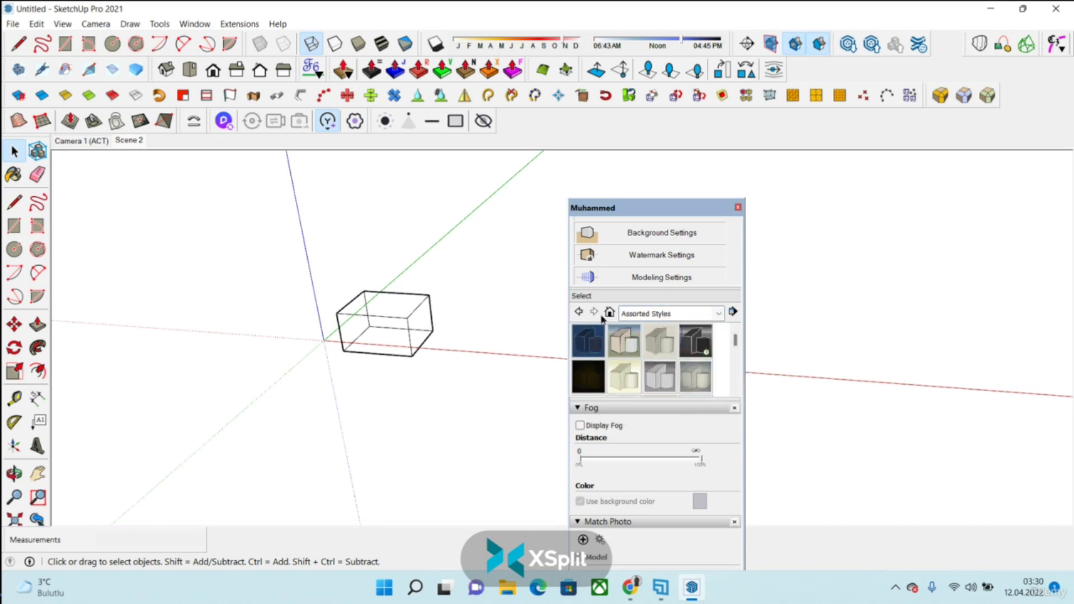
left_click(609, 313)
- Examine the style's edit settings, the Fog section and the Outliner with its options
scroll(655, 392, "up", 3)
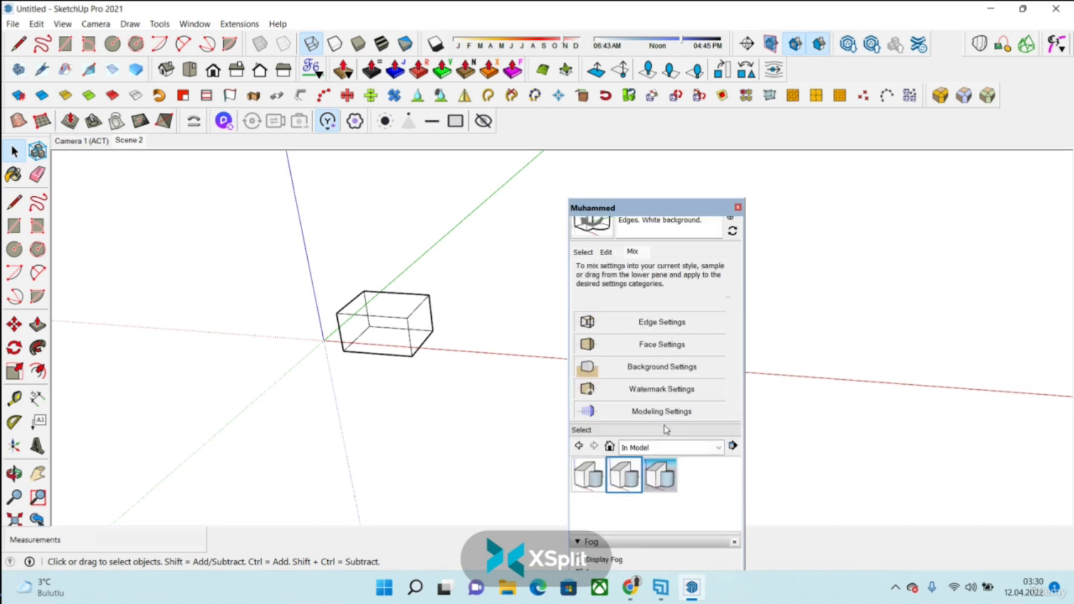
scroll(615, 313, "up", 3)
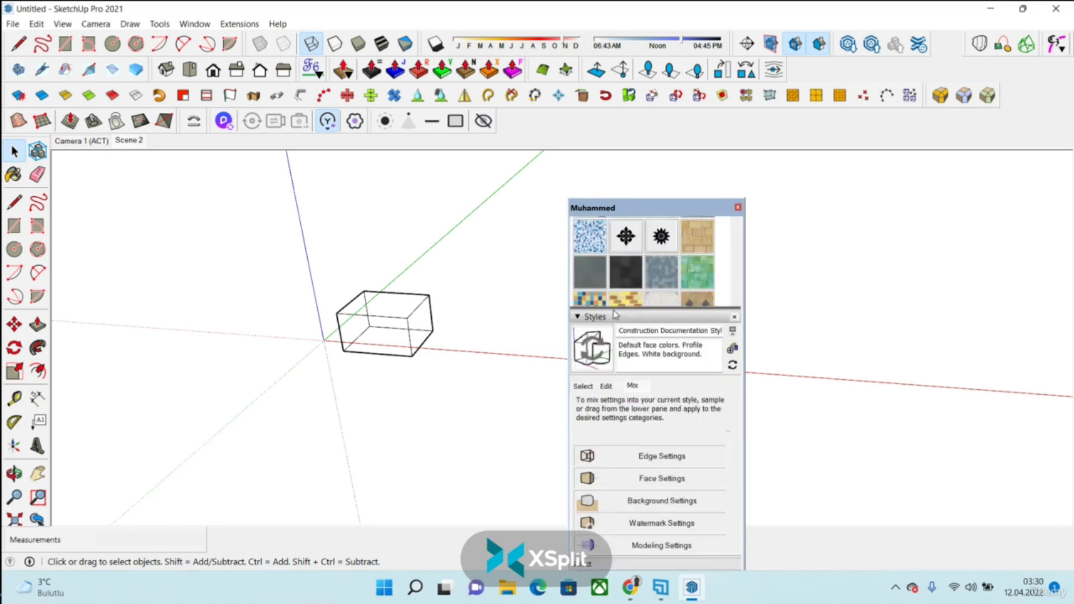
left_click(607, 389)
scroll(610, 414, "down", 8)
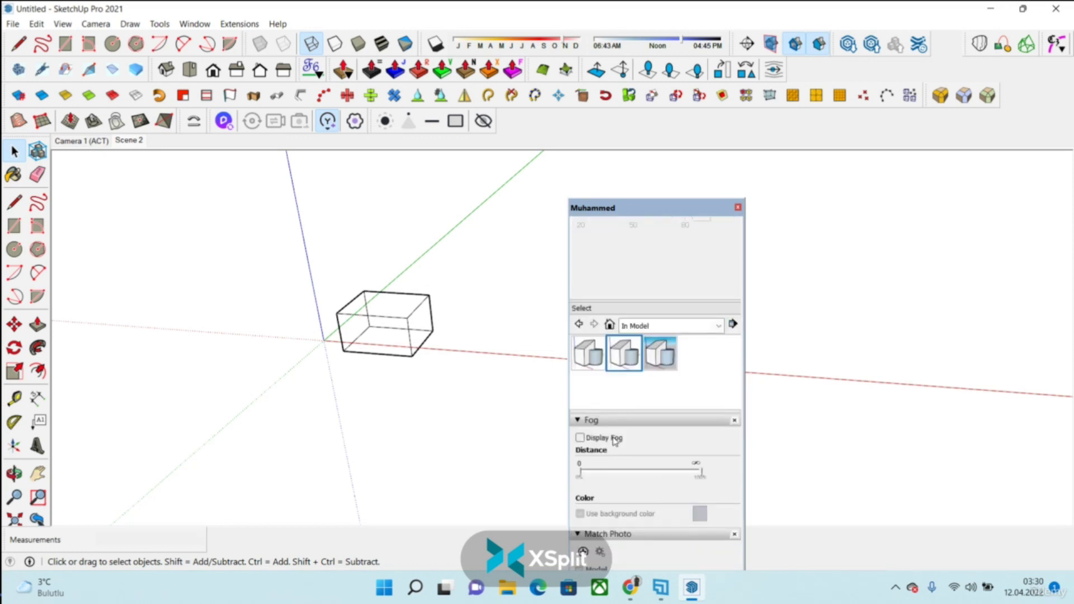
scroll(614, 440, "down", 6)
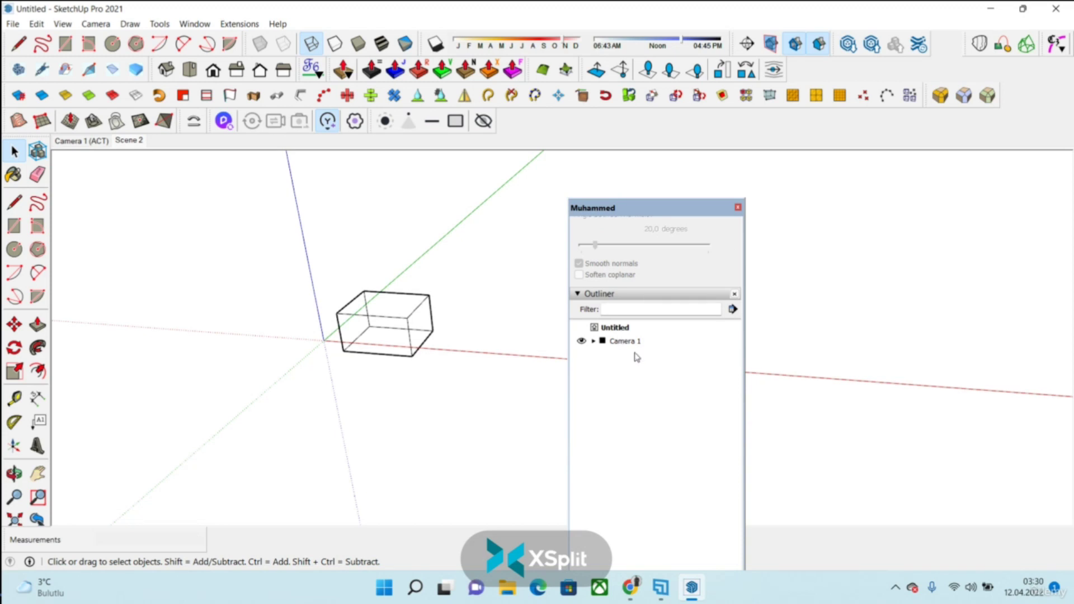
left_click(732, 311)
left_click(722, 359)
scroll(697, 346, "up", 6)
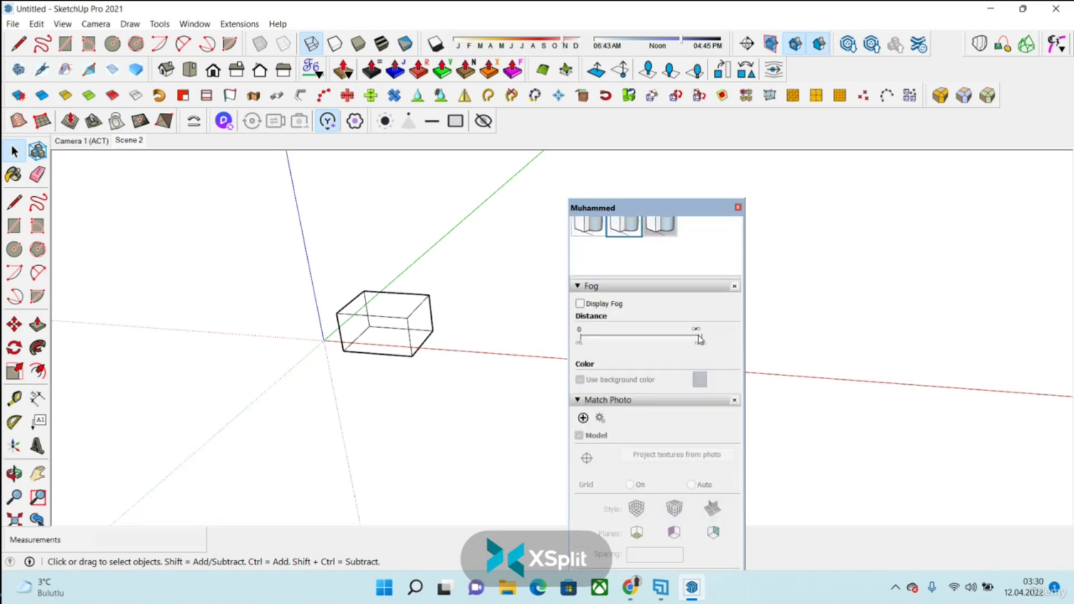
- Add Excalibur-Wallpaper-03 from the Excalibur pictures folder as a new matched photo and finish the photo matching
left_click(583, 485)
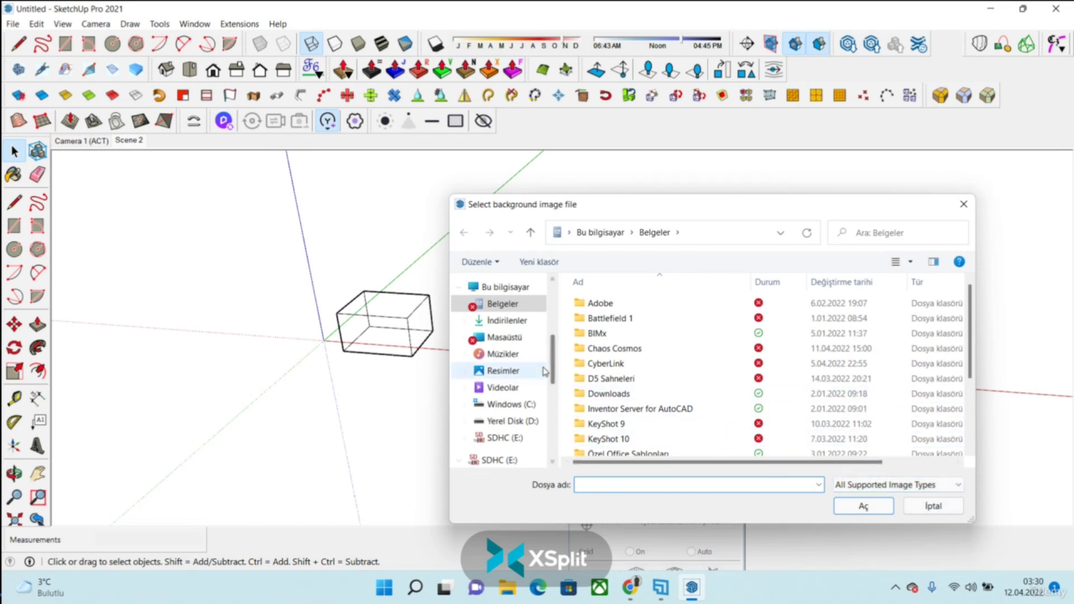
left_click(931, 507)
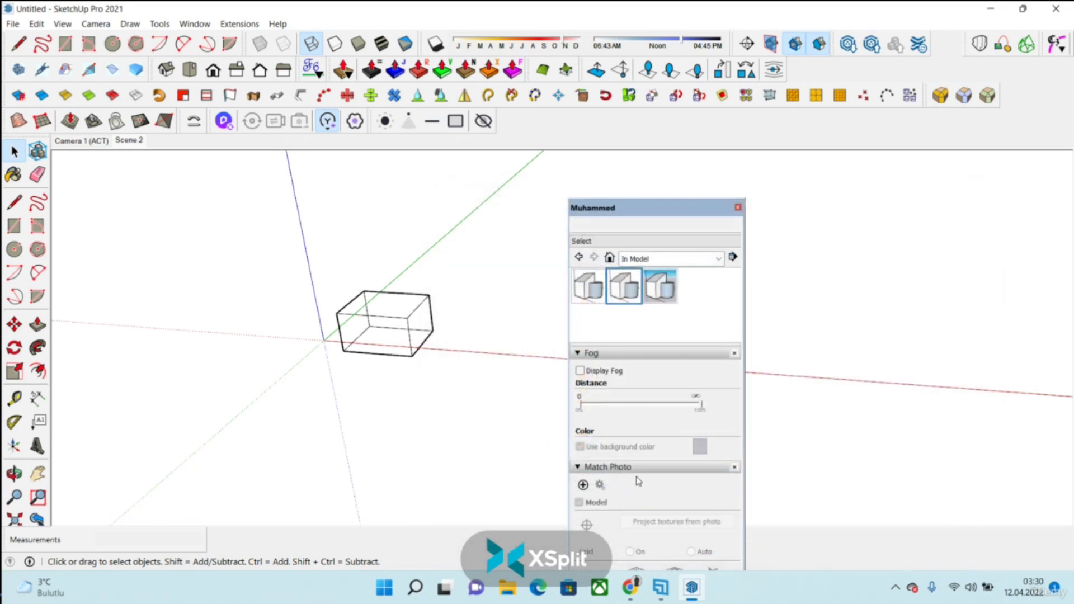
left_click(583, 485)
left_click(596, 348)
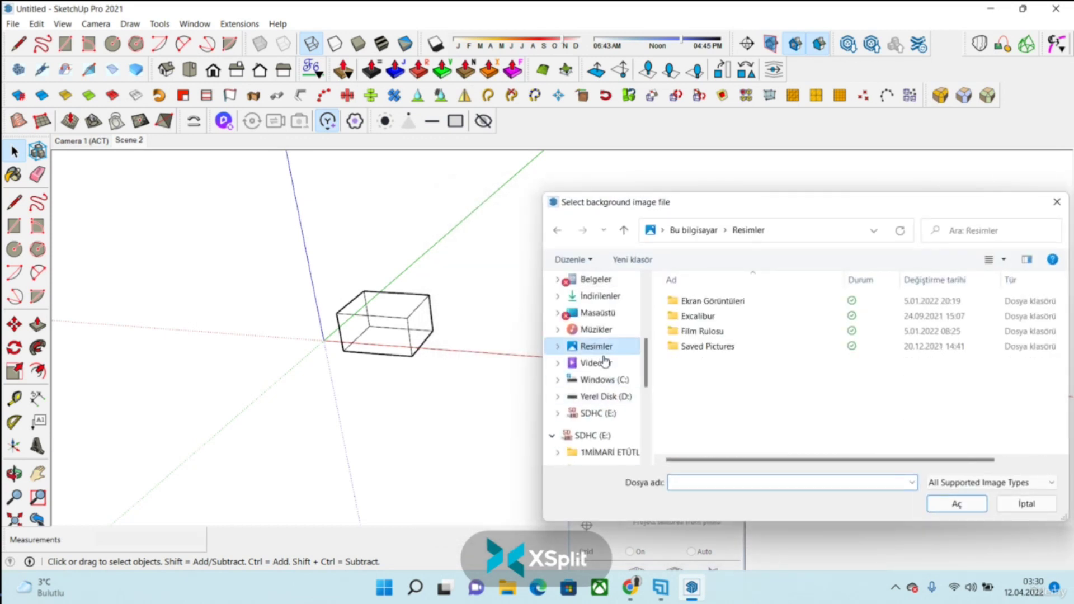
double_click(703, 317)
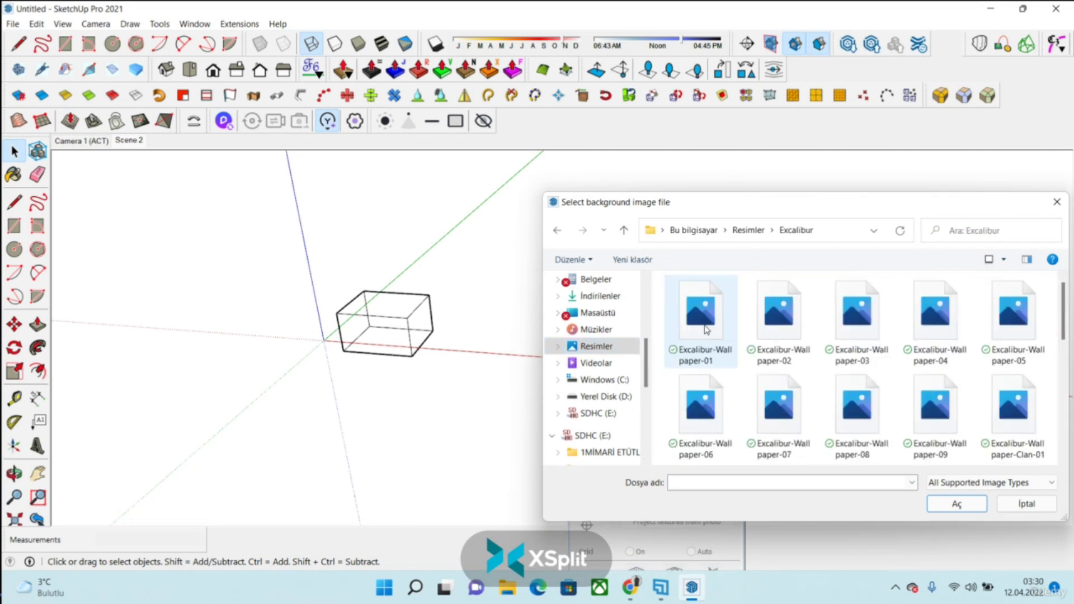
left_click(856, 322)
left_click(955, 505)
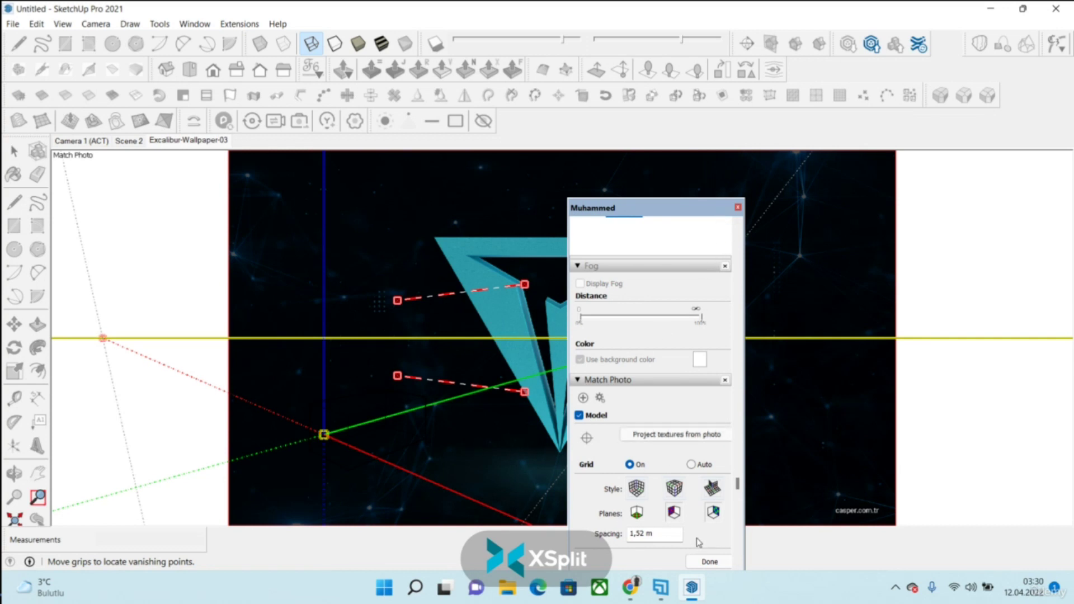
left_click(707, 561)
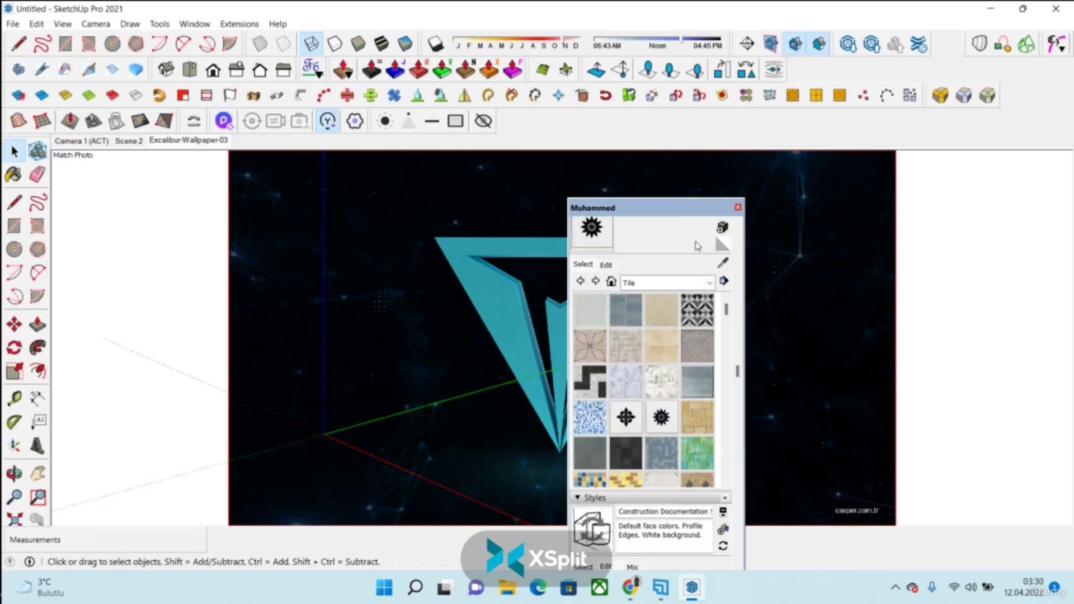
- Close the tray, orbit away from the matched photo and return to the Excalibur-Wallpaper-03 scene
left_click(739, 208)
middle_click_drag(453, 422, 405, 418)
middle_click_drag(587, 396, 750, 252)
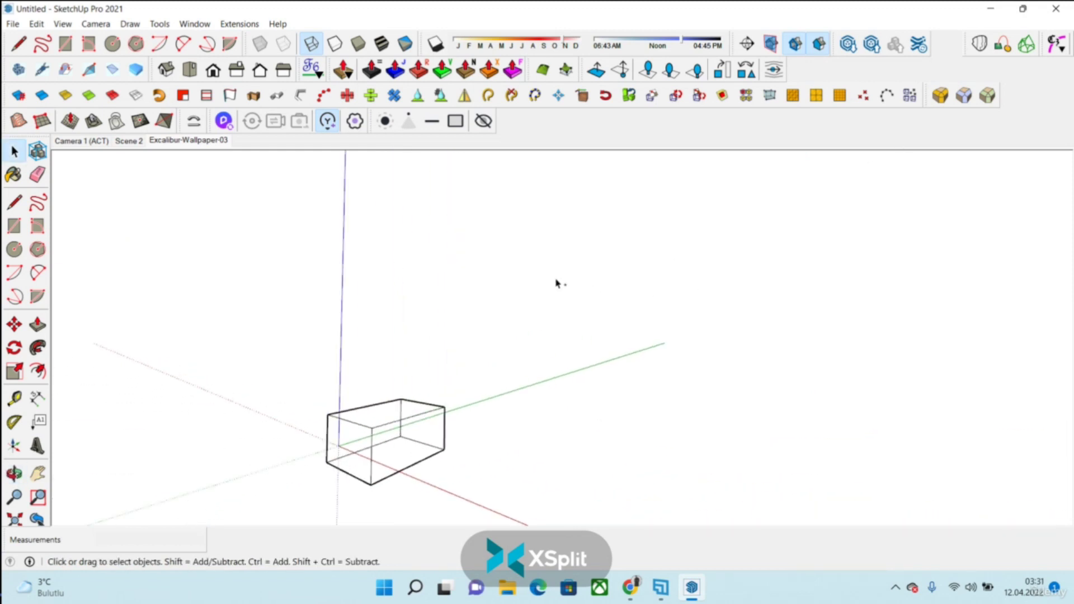
left_click(203, 141)
middle_click_drag(437, 413, 489, 446)
scroll(493, 439, "down", 4)
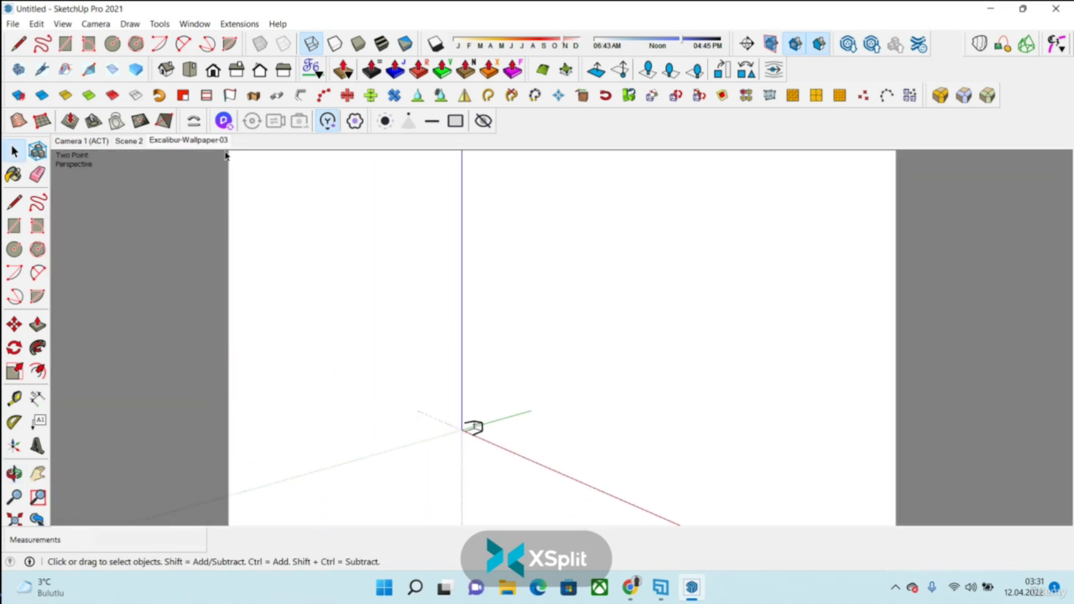
left_click(218, 141)
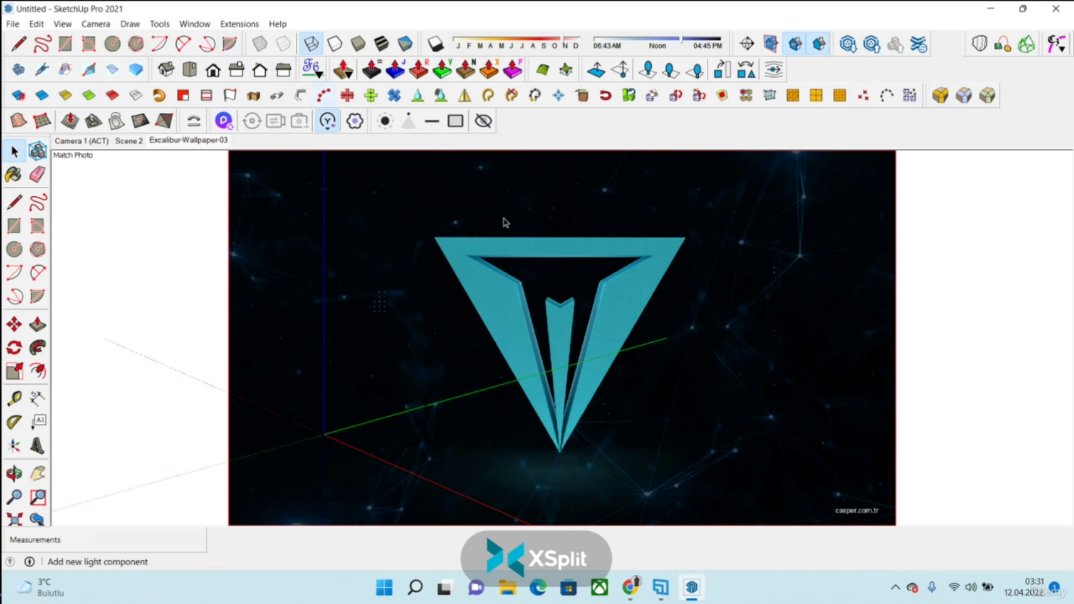
- Delete the Excalibur-Wallpaper-03 scene from the model
right_click(197, 143)
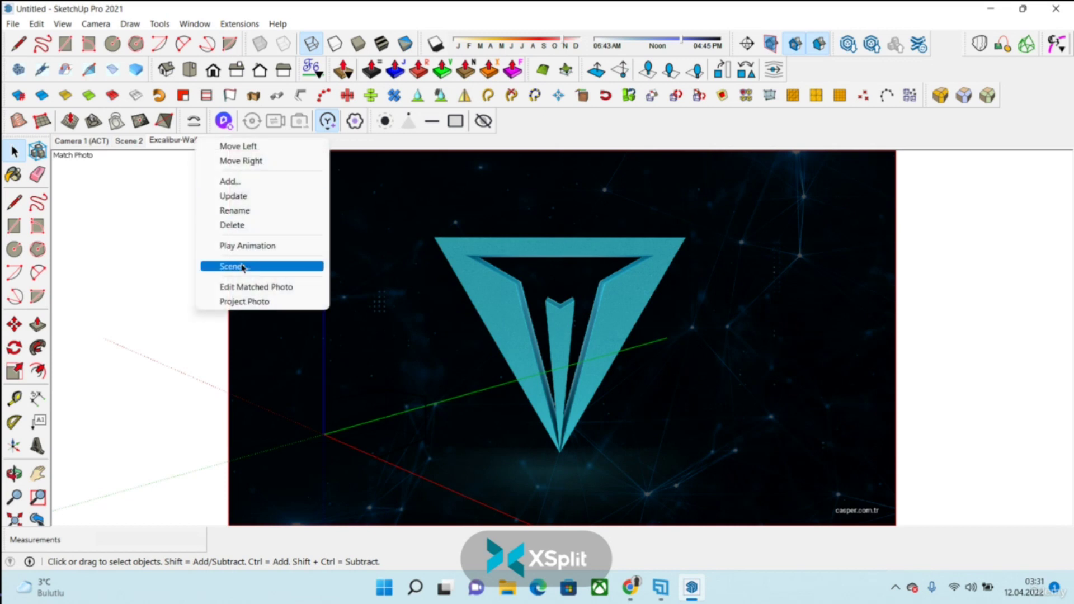
left_click(234, 225)
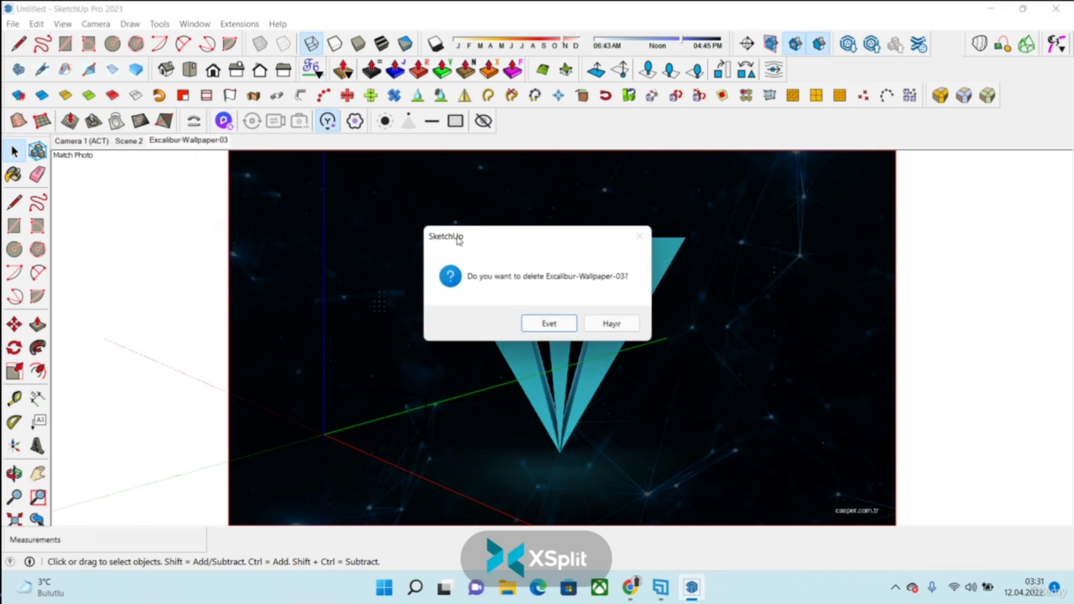
left_click(543, 323)
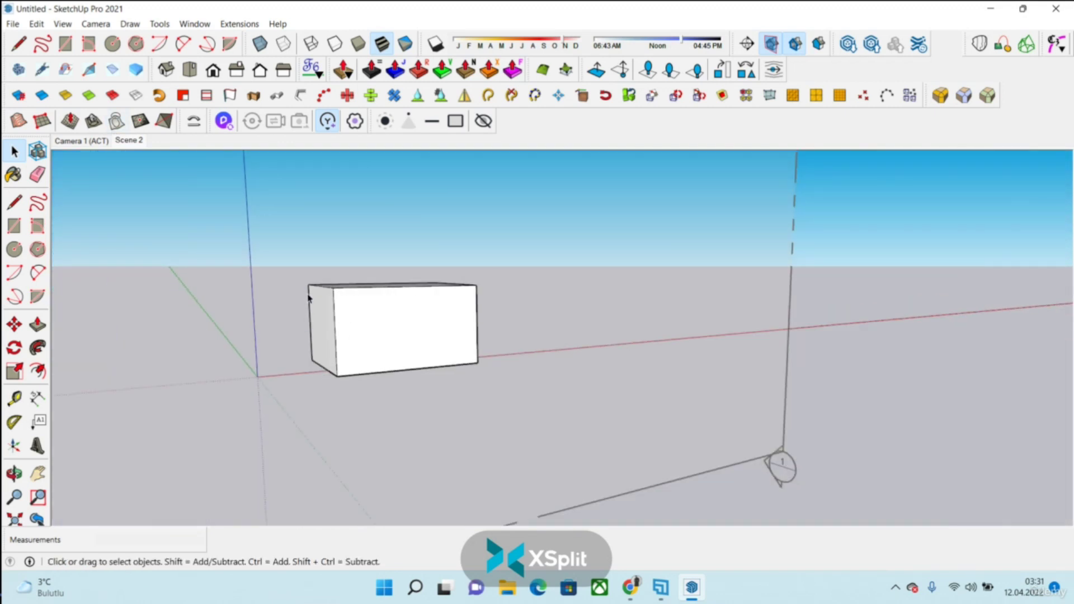
- Open the Model Info window and reposition it over the drawing area
middle_click_drag(309, 298, 360, 340)
scroll(359, 340, "down", 3)
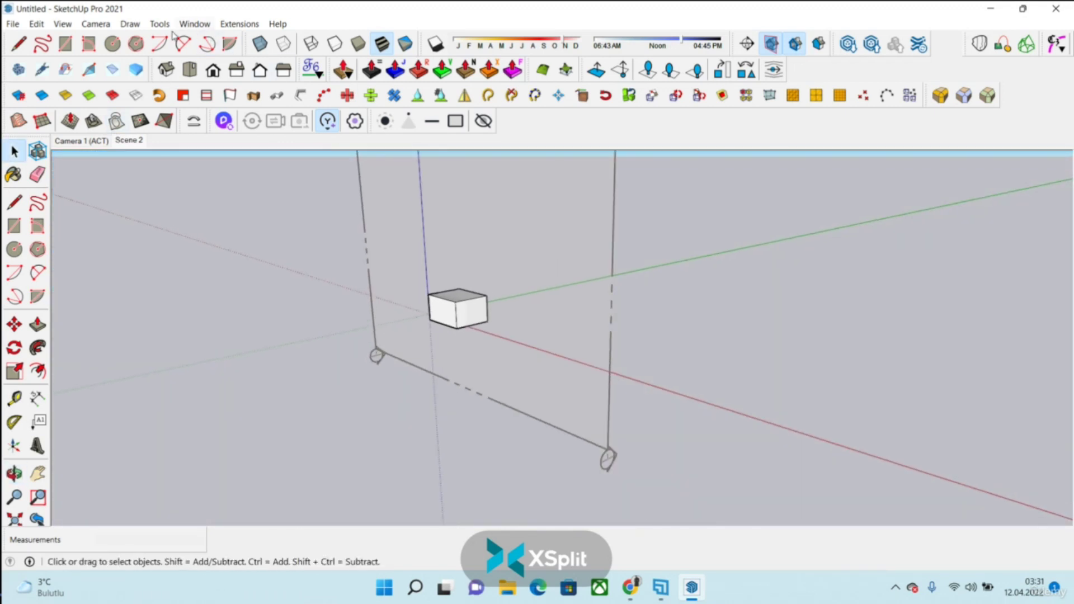
left_click(194, 24)
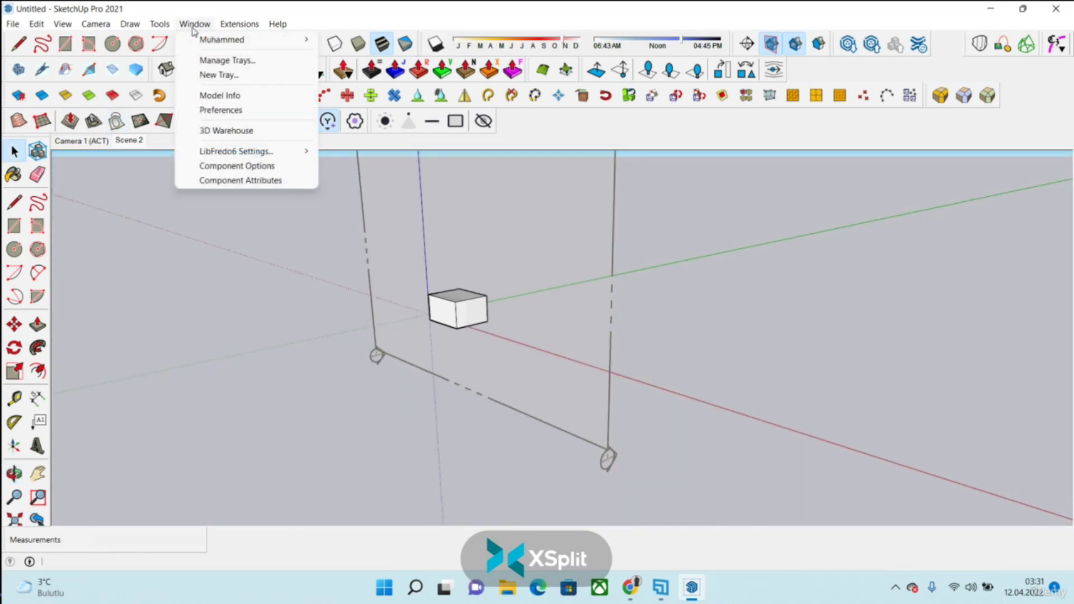
left_click(221, 96)
left_click_drag(168, 45, 323, 86)
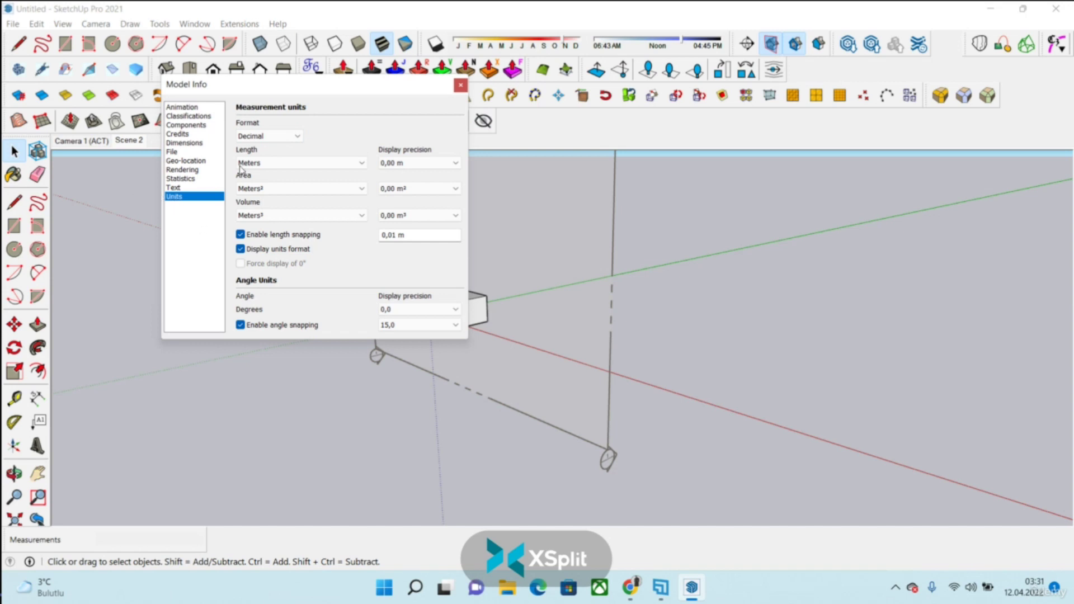
- Try the Architectural measurement format in the Units settings and return it to Decimal
left_click(285, 139)
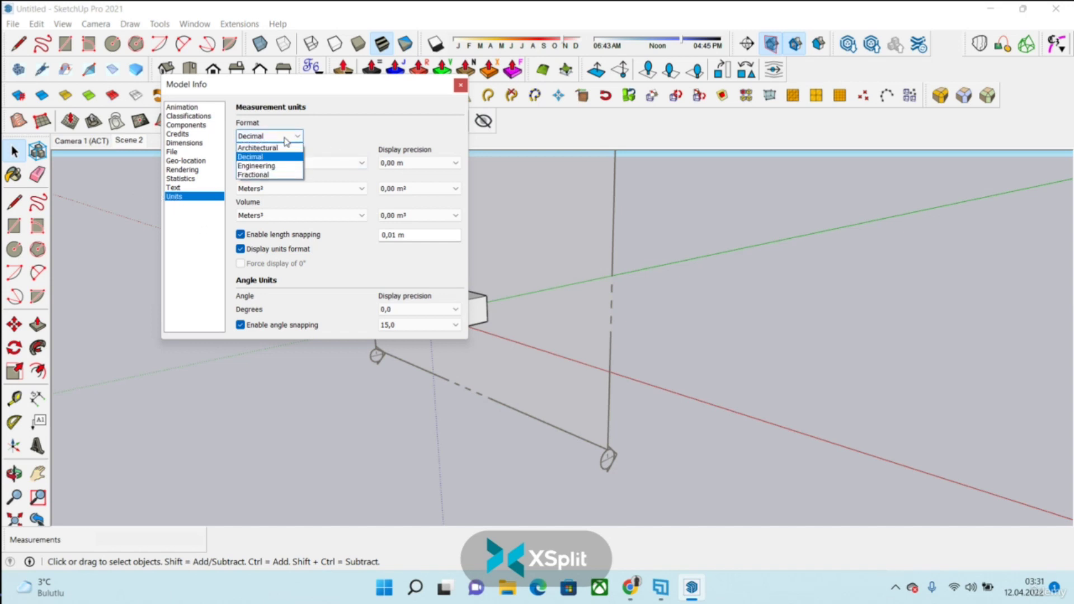
left_click(282, 148)
left_click(296, 138)
left_click(269, 157)
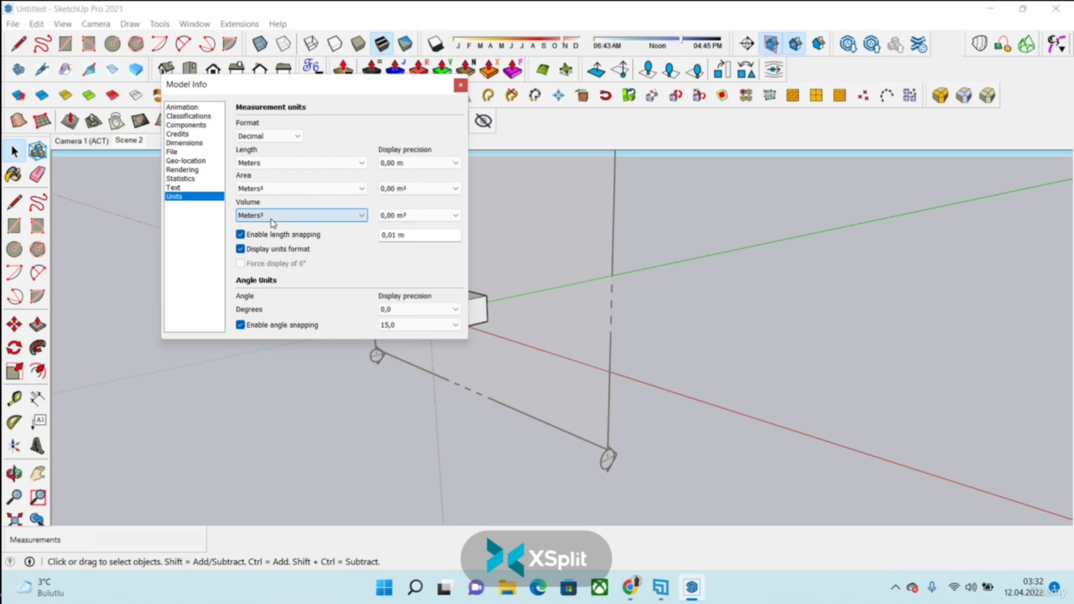
- Review the model's Text settings and purge unused items from the entire-model statistics
left_click(176, 189)
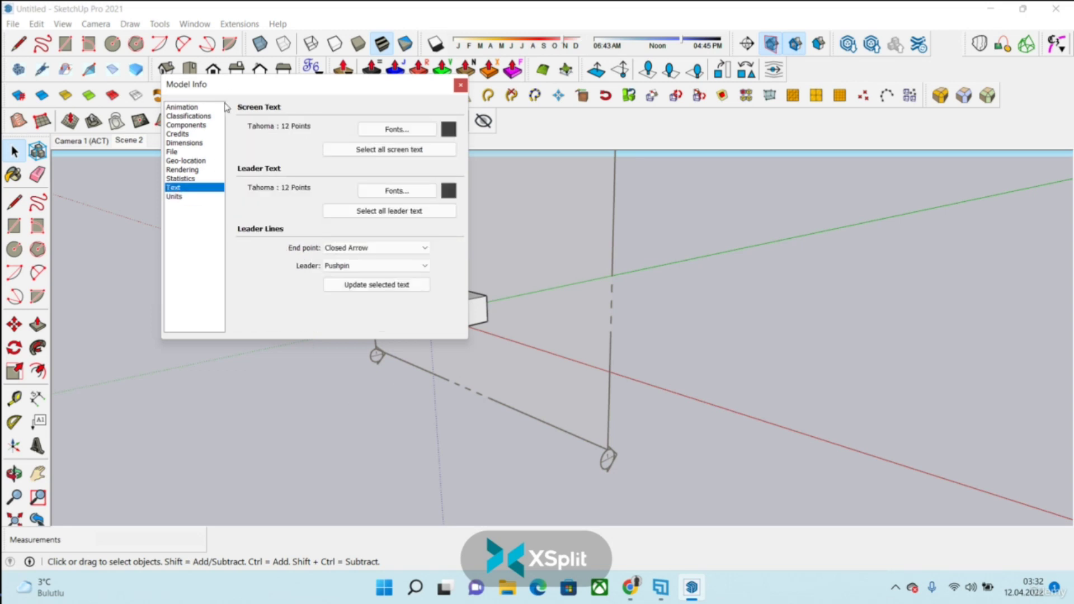
left_click(182, 179)
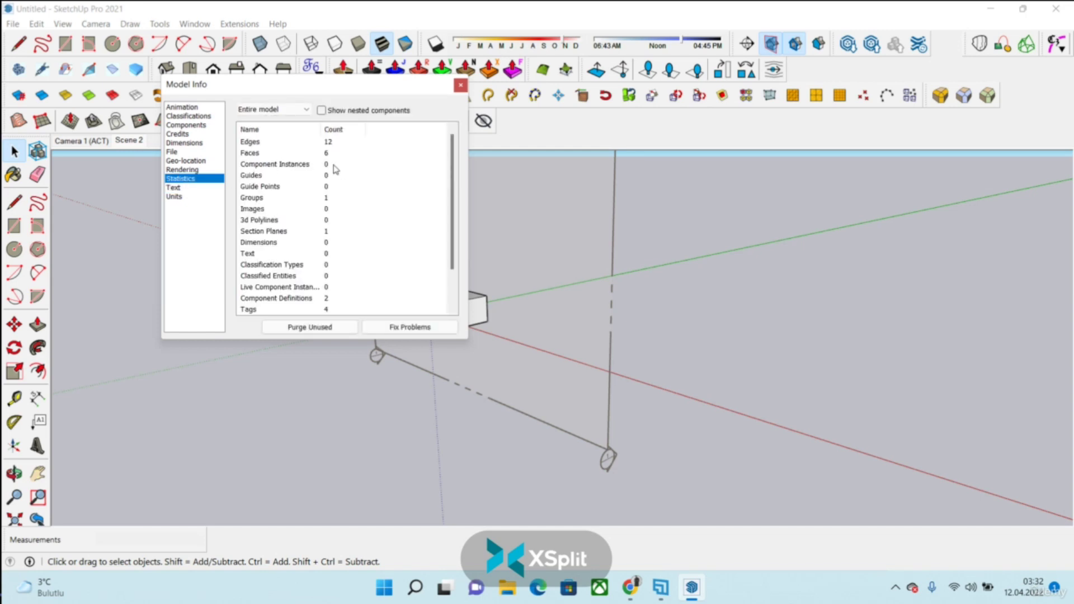
left_click(336, 327)
- Review the Rendering settings and open Add Location for the model's geo-location
left_click(185, 170)
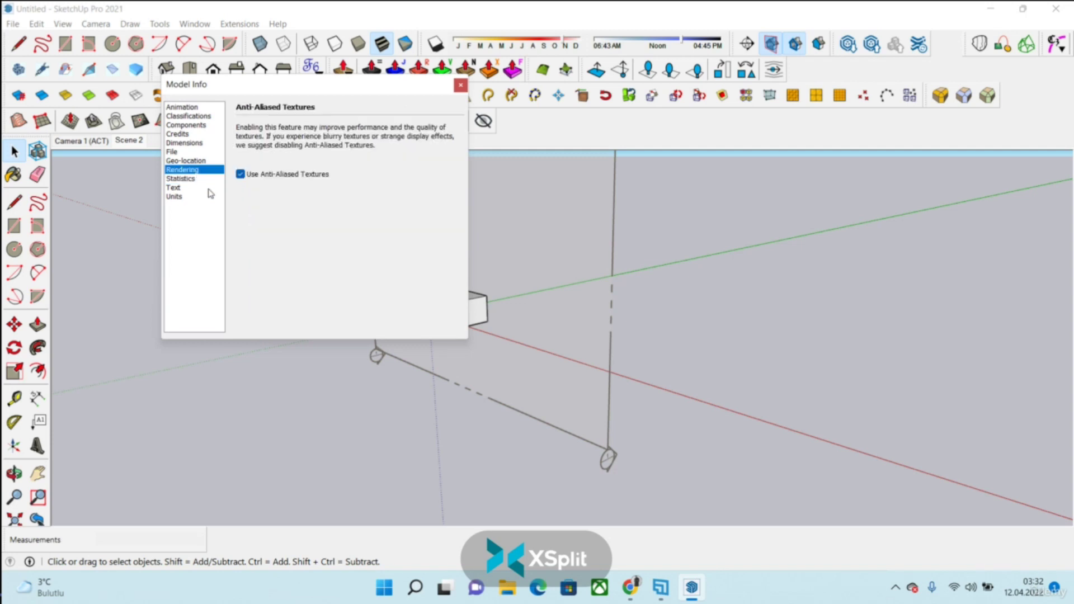
left_click(168, 161)
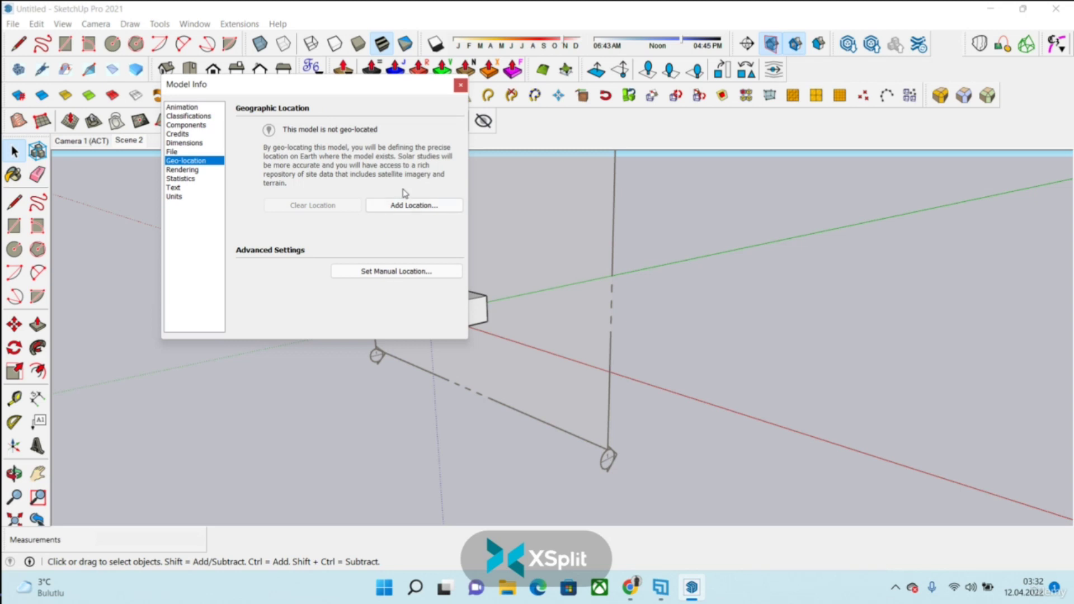
left_click(378, 210)
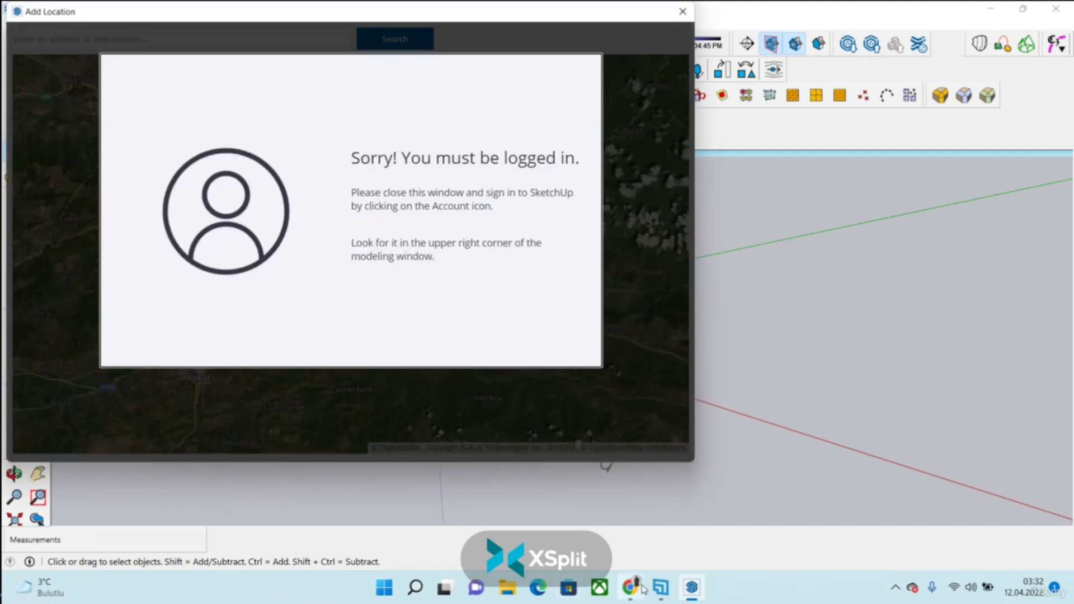
- Switch to Chrome and search Google for "istanbul enlem boylam" in a new tab
left_click(631, 587)
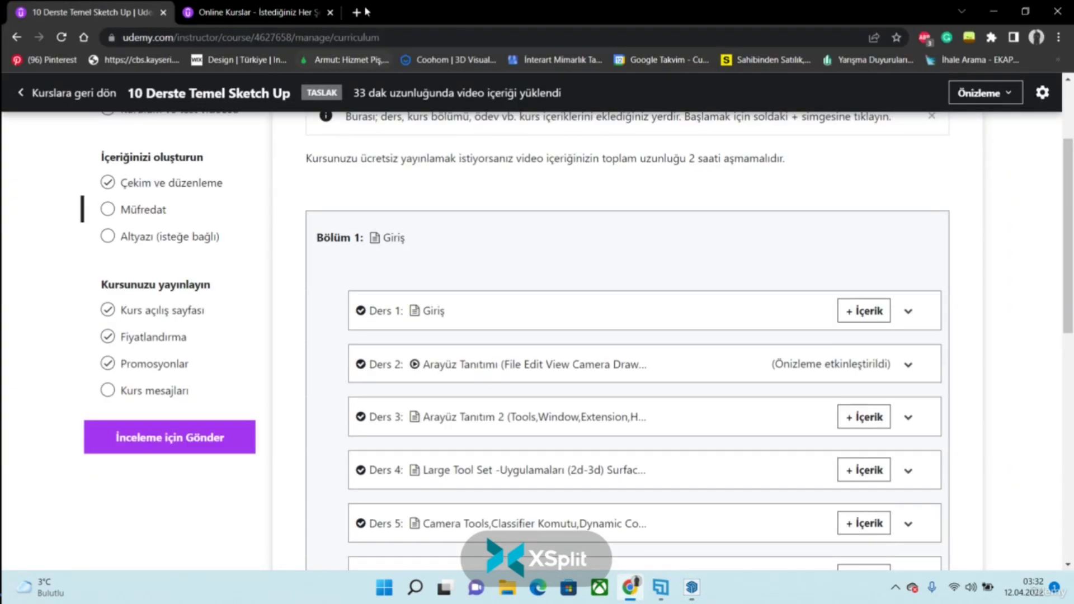
left_click(356, 12)
type("ist")
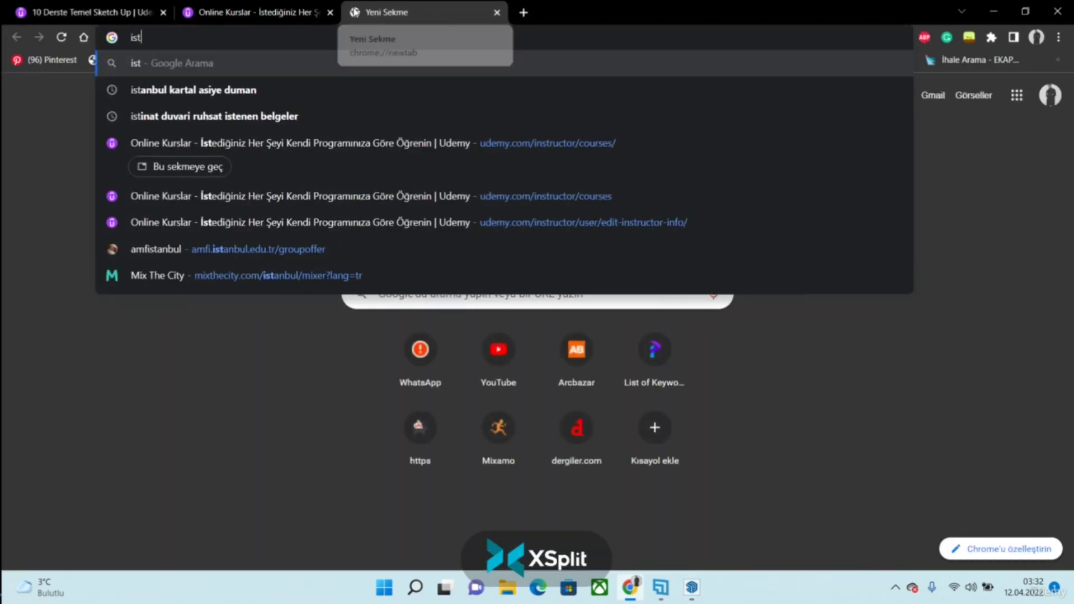
type("anbul en")
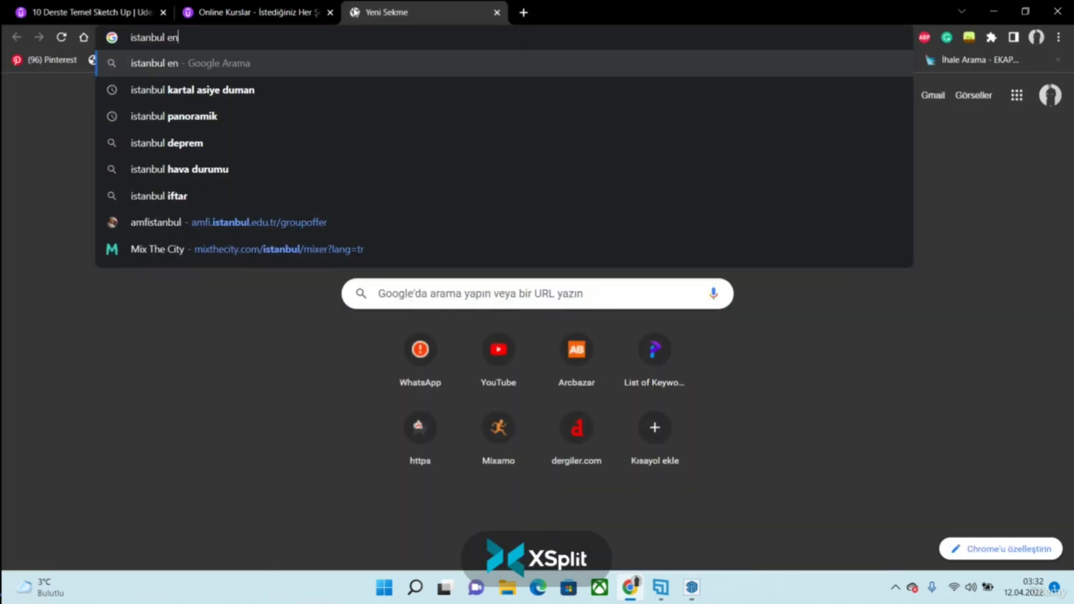
type("lem boylam")
key("Return")
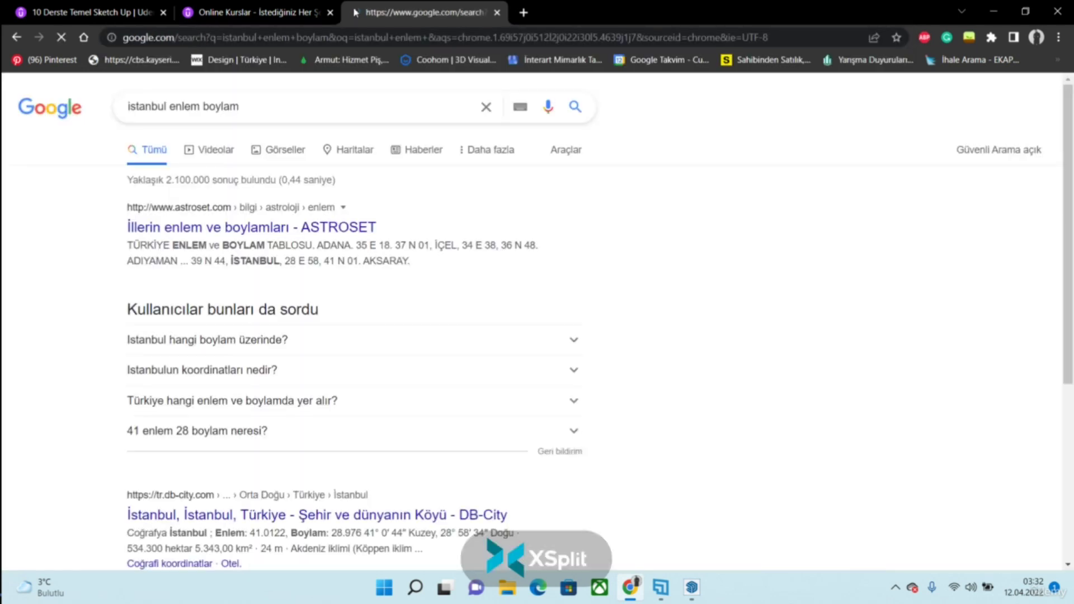
- Copy Istanbul's coordinates, 41° 0' 44" Kuzey, 28° 58' 34" Doğu, from the DB-City search result
scroll(354, 355, "down", 1)
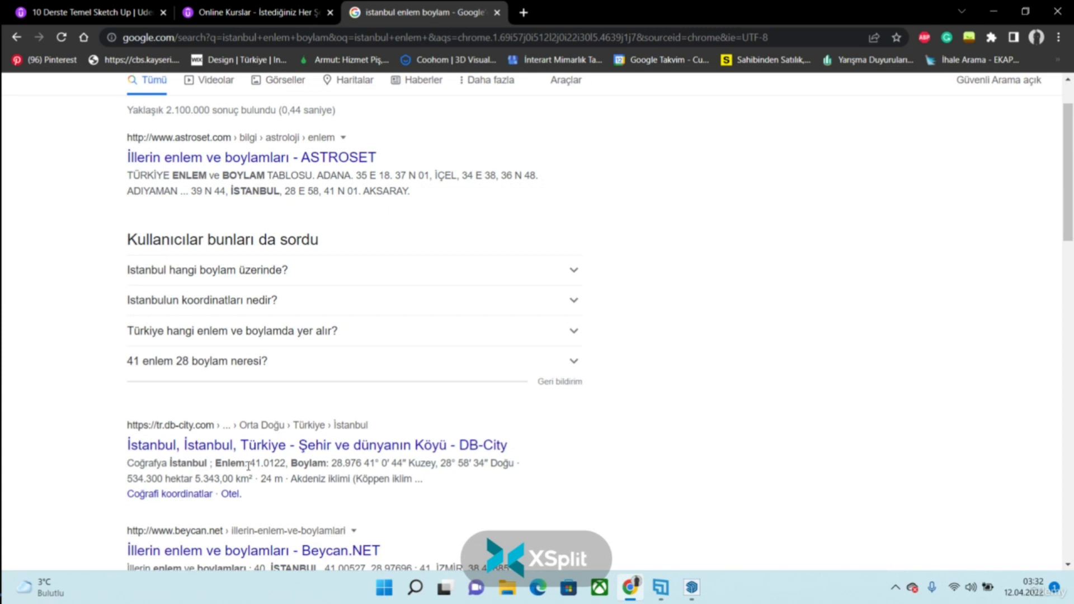
left_click_drag(250, 464, 280, 464)
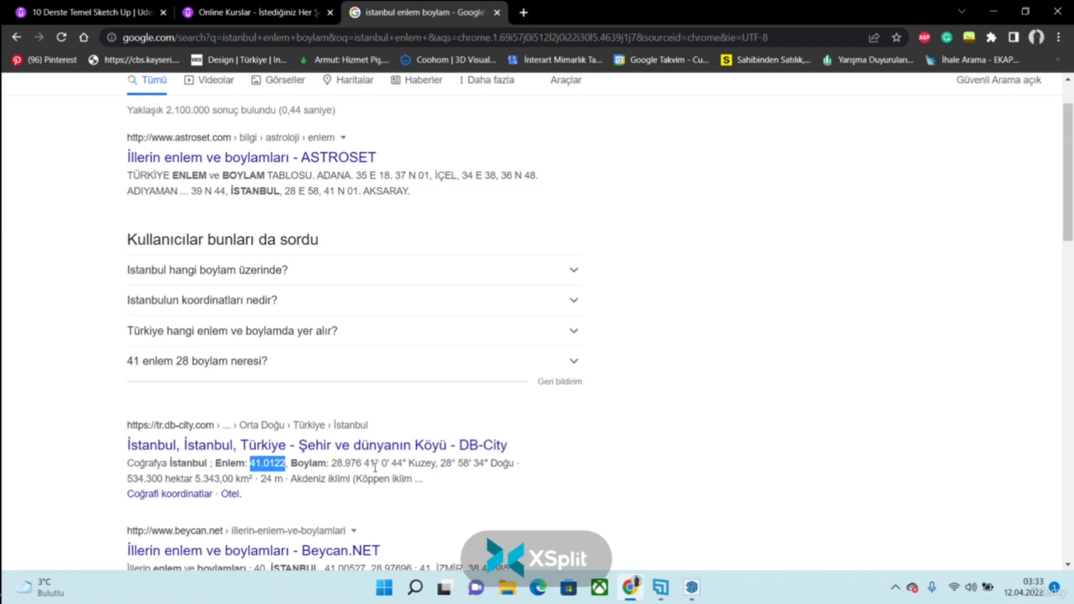
left_click_drag(364, 463, 512, 464)
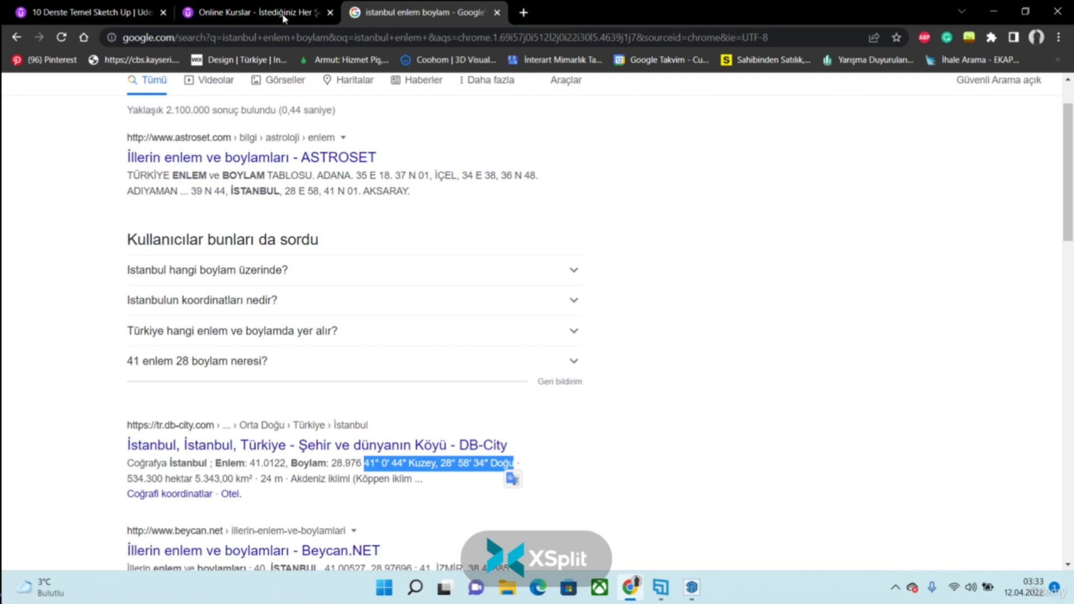
- Return to SketchUp and search the Add Location map for 41° 0' 44"N, 28° 58' 34" E
left_click(698, 595)
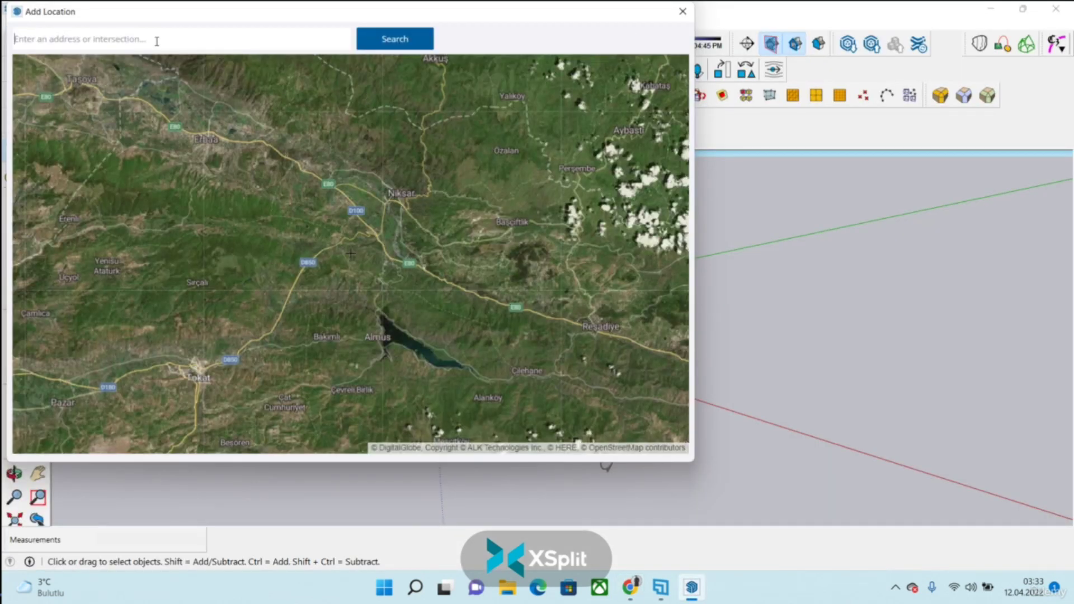
type("41° 0' 44\" Kuzey, 28° 58' 34\" Doğu")
left_click_drag(77, 39, 54, 47)
type("N")
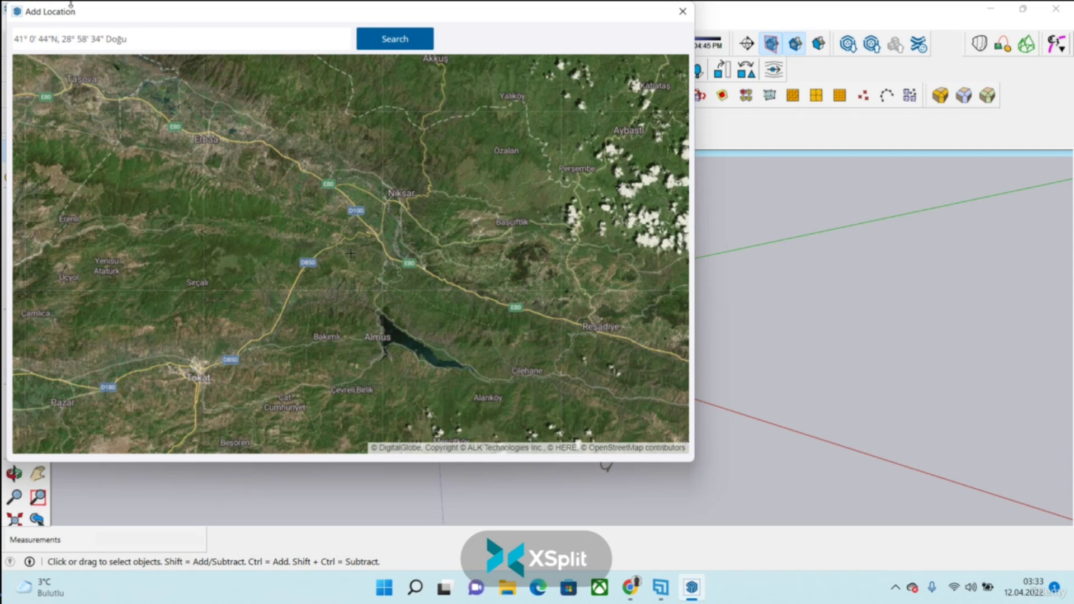
left_click_drag(131, 40, 107, 31)
type("E")
left_click(370, 41)
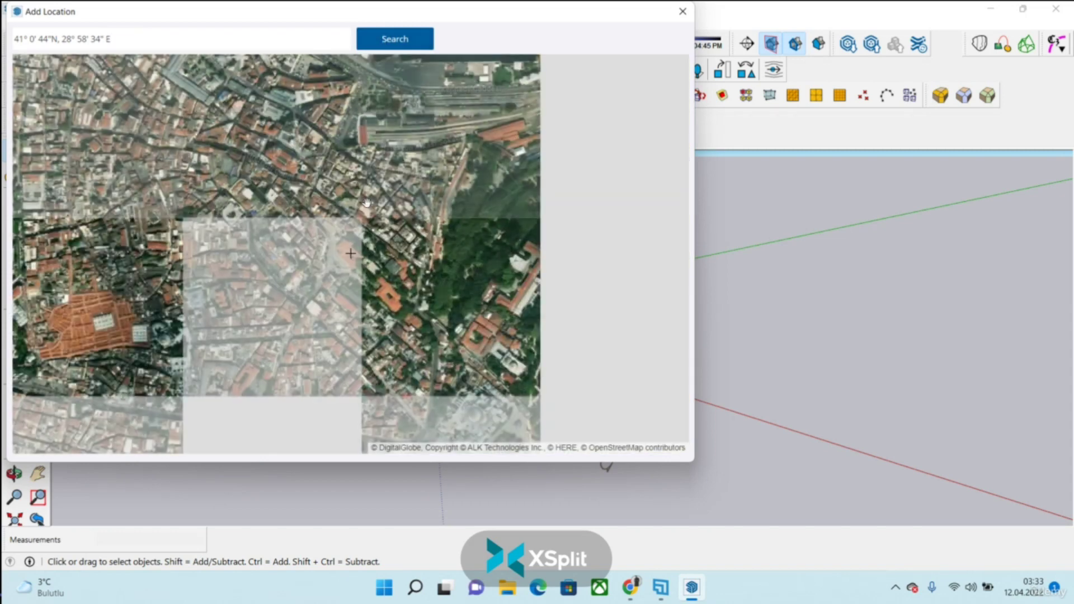
- Look over the wider Istanbul area on the map and close Add Location without importing a site
scroll(366, 202, "down", 5)
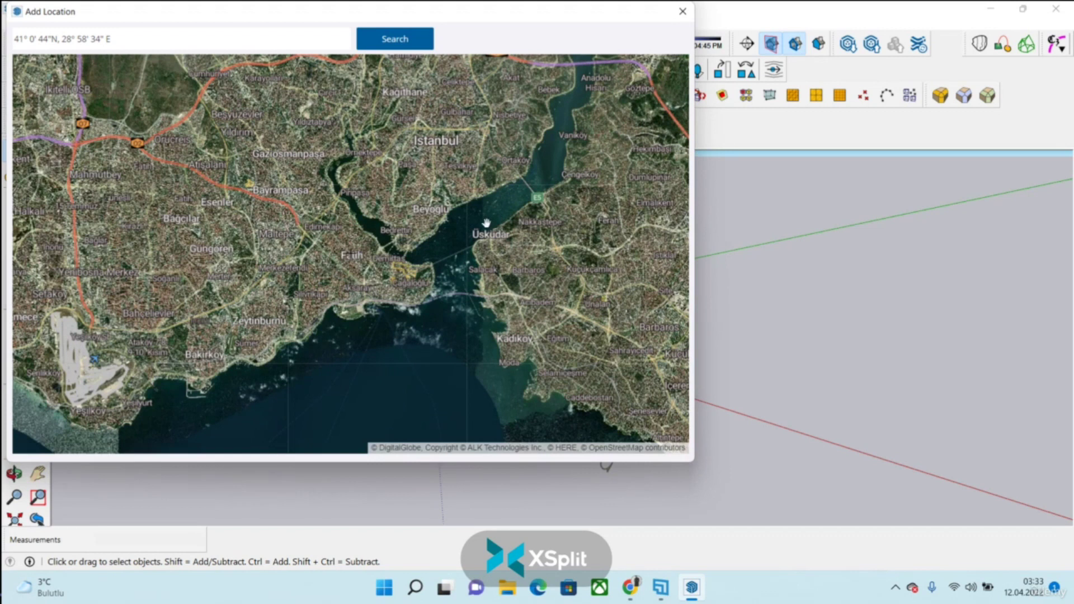
scroll(433, 211, "down", 2)
scroll(416, 240, "up", 2)
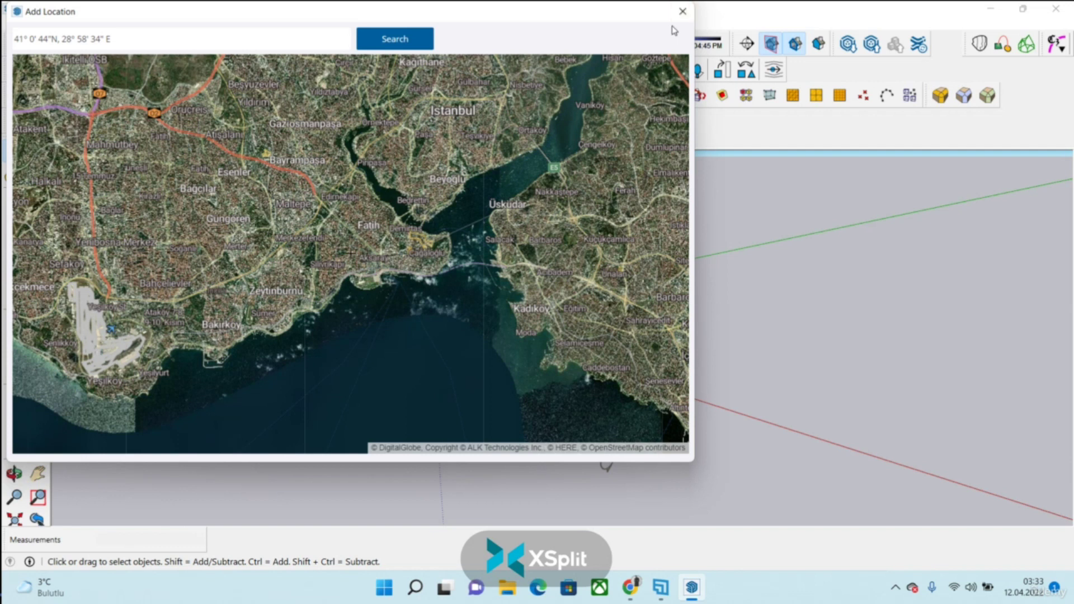
left_click(682, 11)
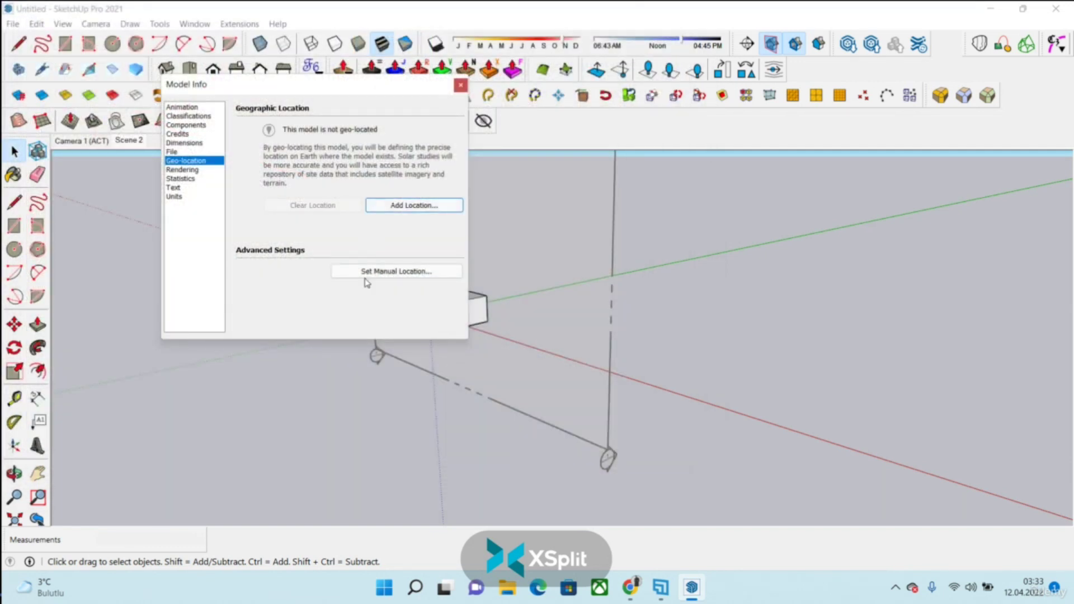
- Open the manual geo-location settings and enter Turkiye as the country and Istanbul as the location
left_click(440, 272)
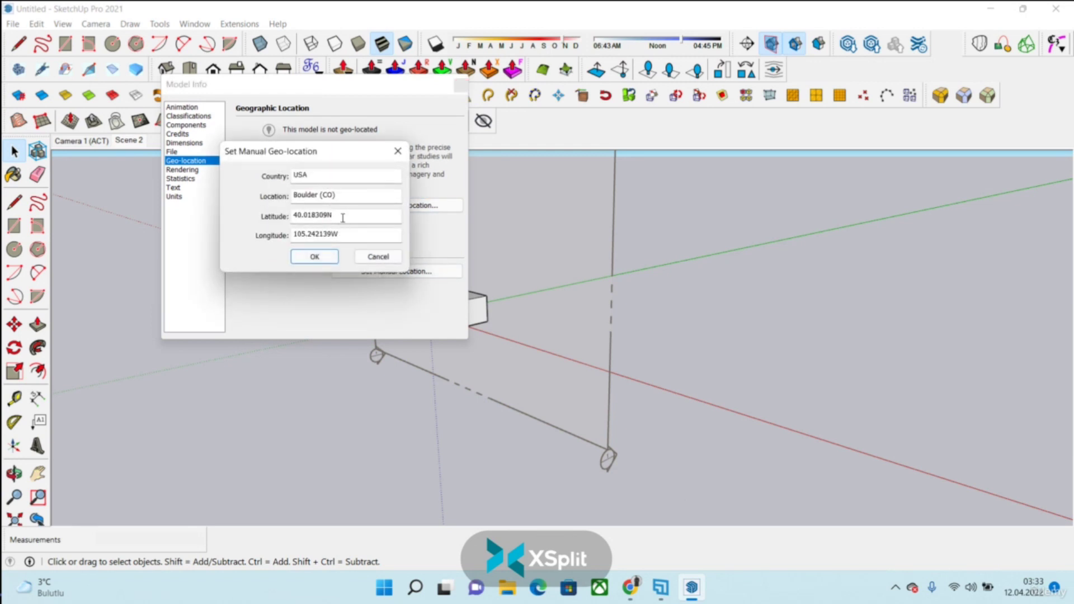
double_click(302, 176)
type("Istanbul")
key("Tab")
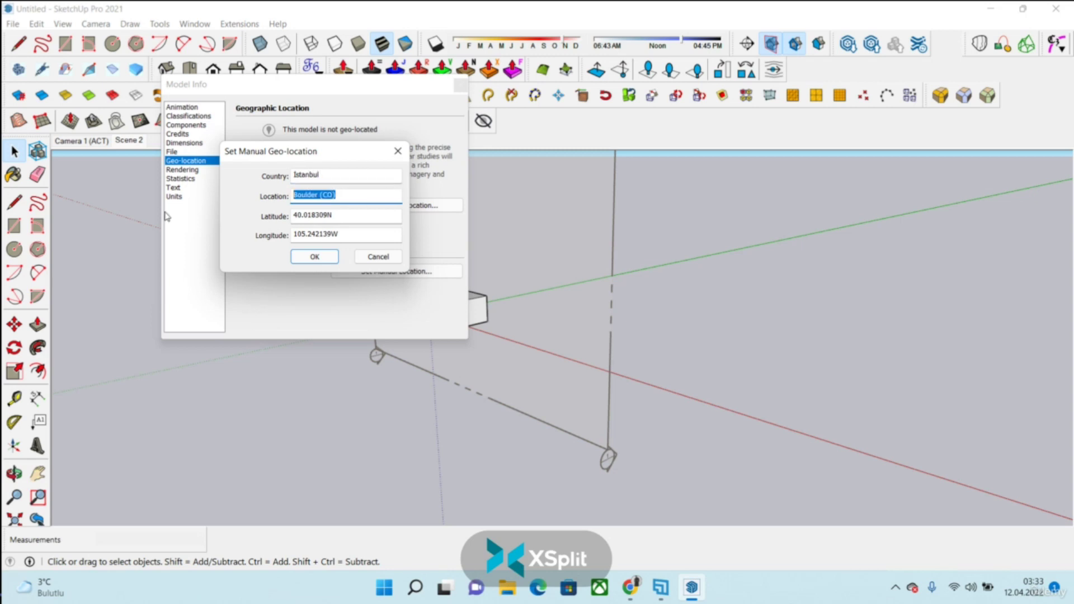
key("shift+Tab")
type("Turkiye")
key("Tab")
type("Istanbul")
key("Tab")
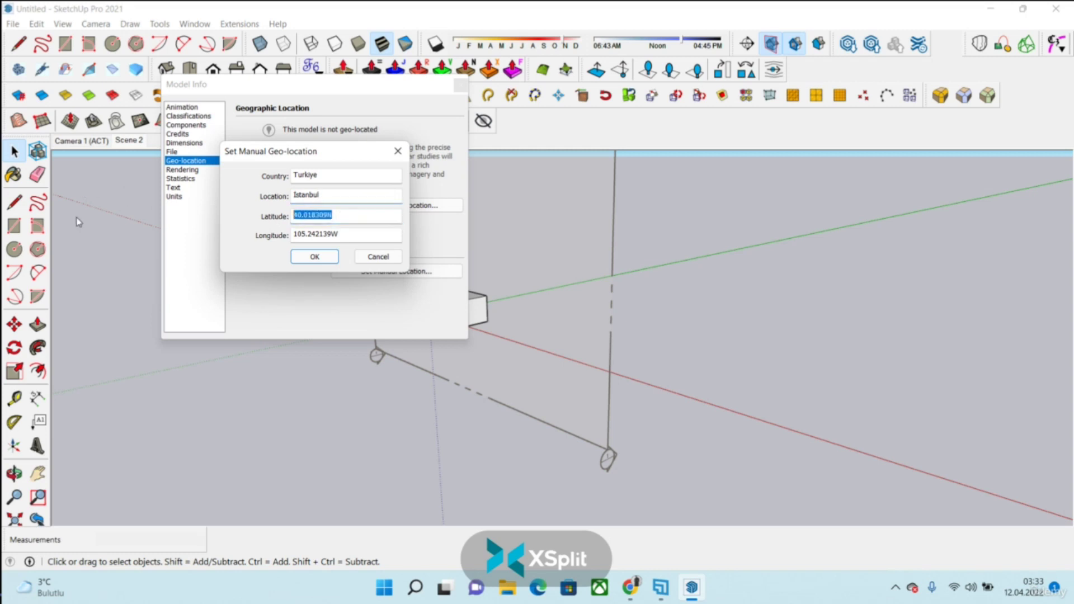
- Paste the copied coordinates into Longitude and move their 41° 0' 44" Kuzey part into Latitude
key("Tab")
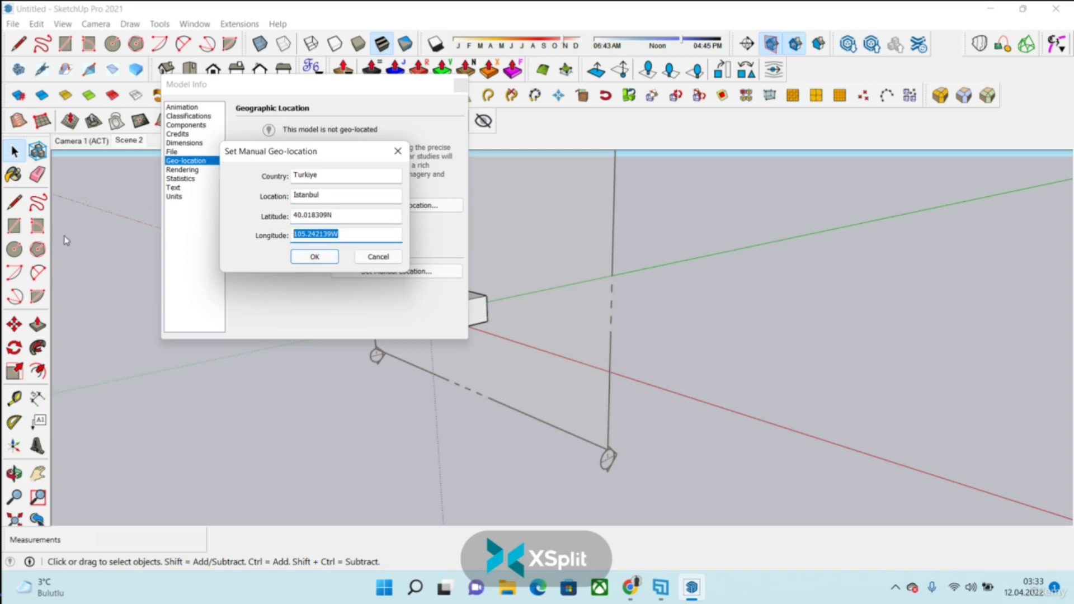
type("41° 0' 44\" Kuzey, 28° 58' 34\" Doğu")
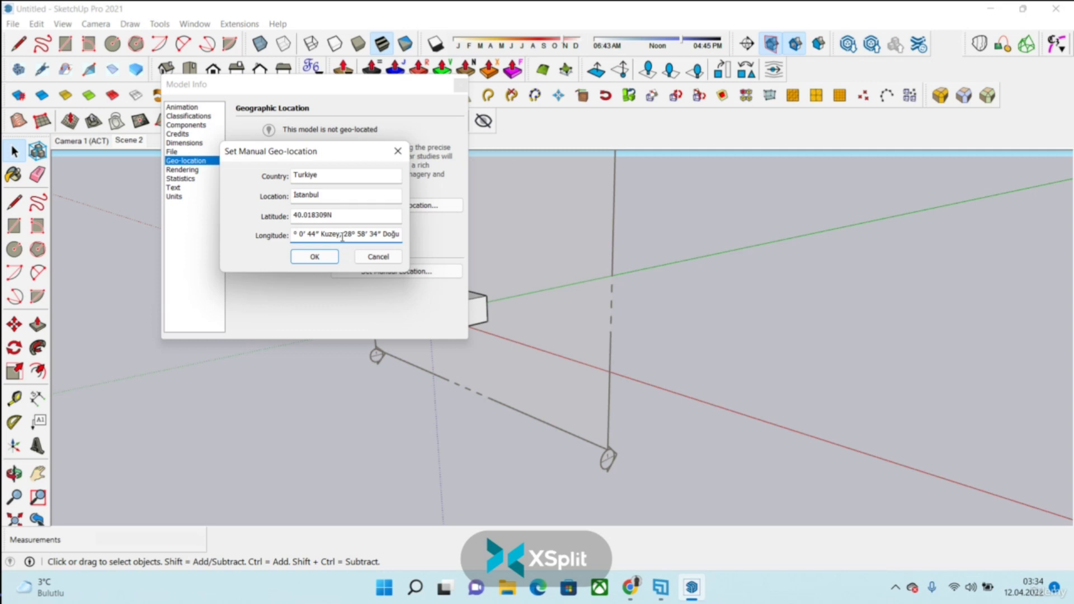
left_click_drag(347, 234, 170, 222)
key("ctrl+c")
key("BackSpace")
double_click(345, 211)
key("ctrl+v")
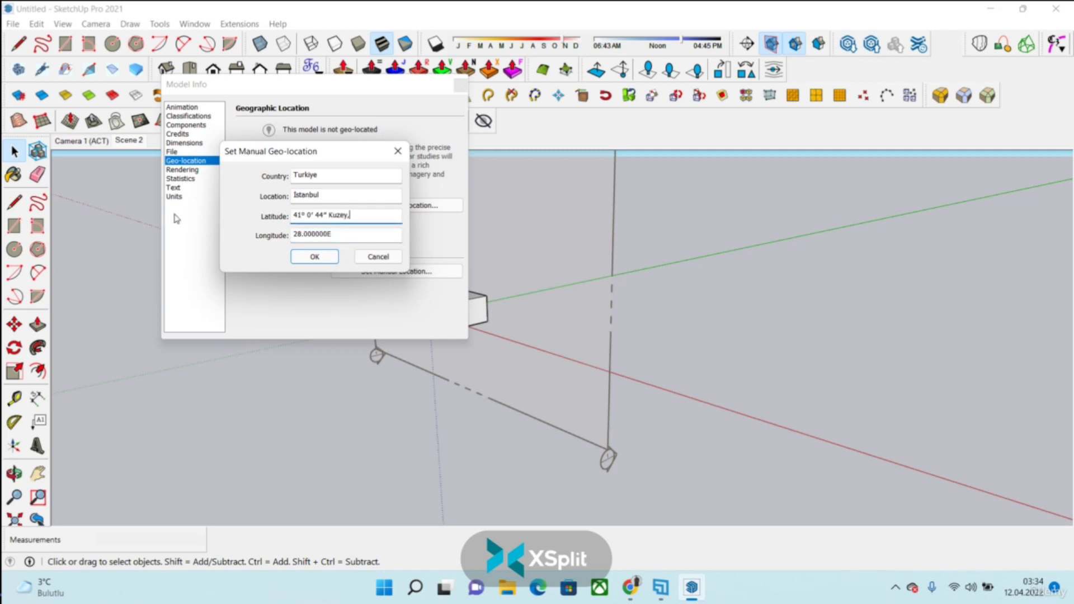
- Replace Kuzey with N in the latitude and apply the manual geo-location
key("BackSpace")
key("BackSpace")
key("BackSpace")
key("BackSpace")
key("BackSpace")
type("N")
left_click(337, 234)
left_click(331, 259)
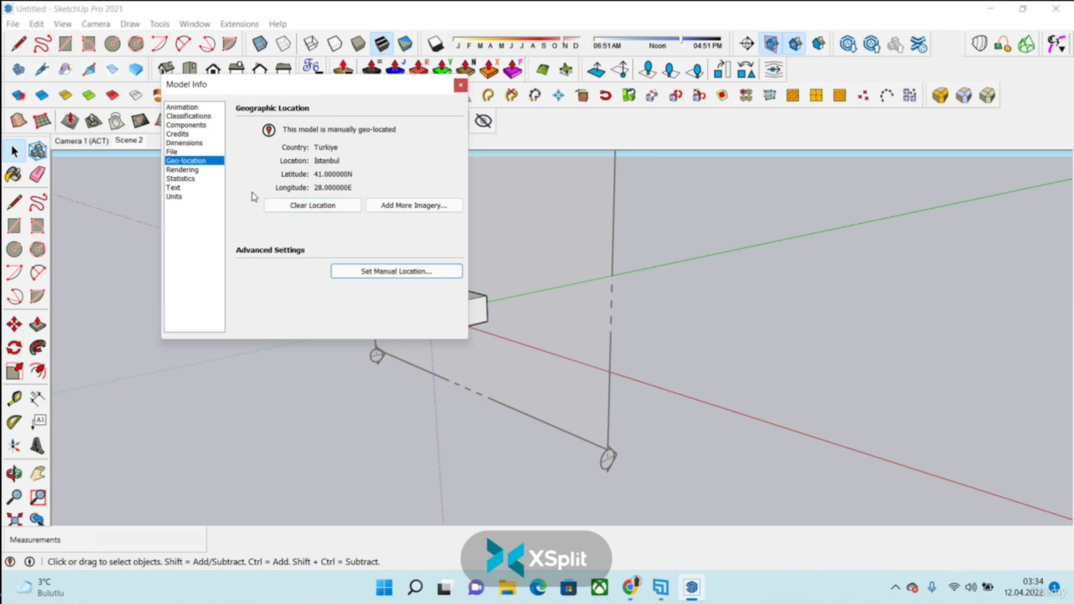
- Examine the model's File properties and Dimensions settings
left_click(191, 152)
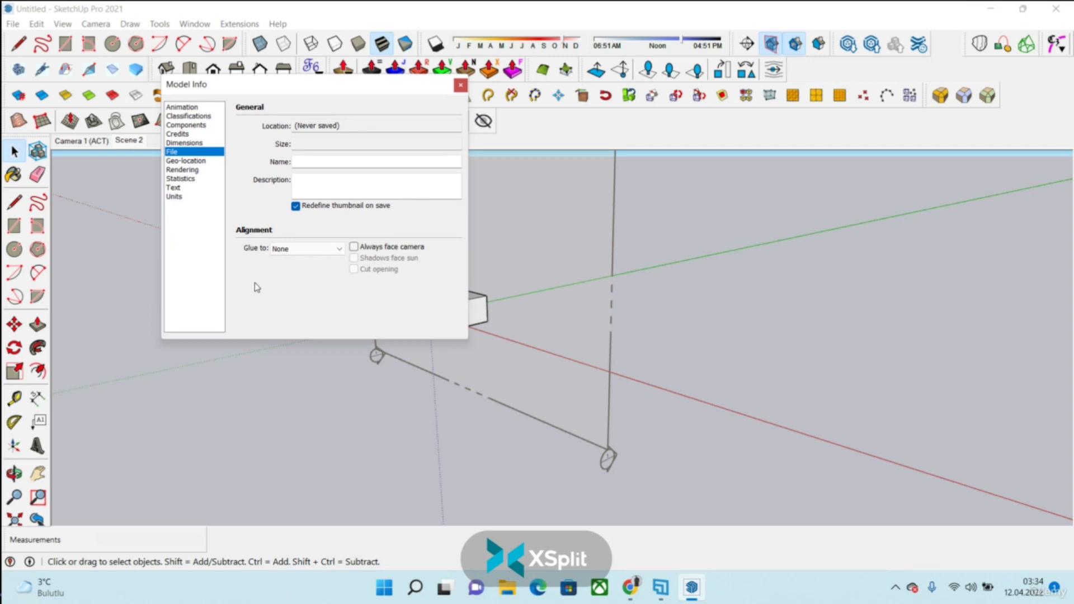
left_click(200, 143)
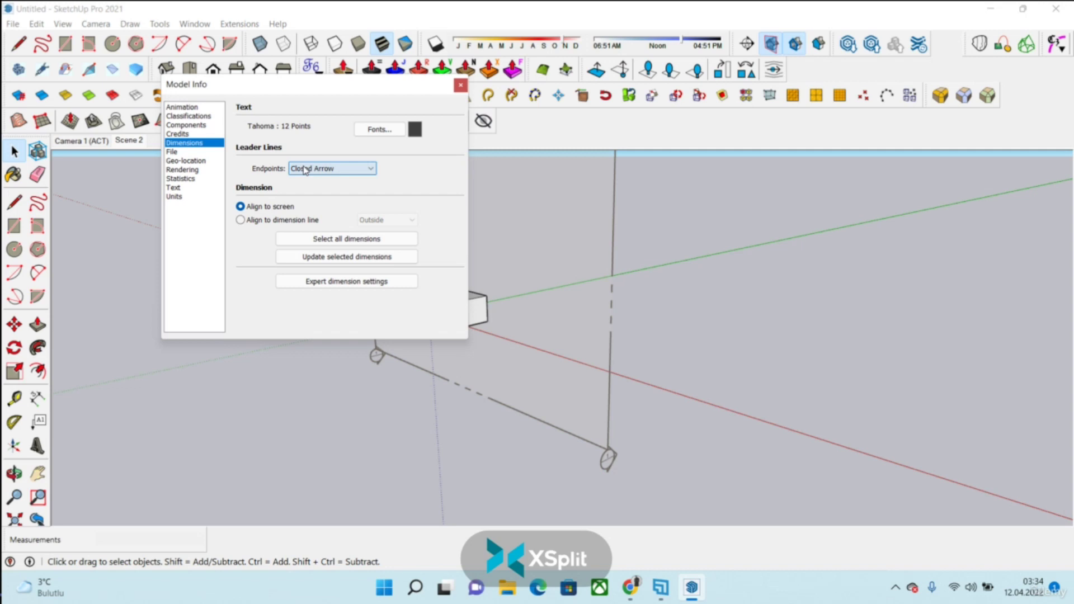
- Examine the leader line endpoint options for dimensions and the Credits settings of the model
left_click(337, 169)
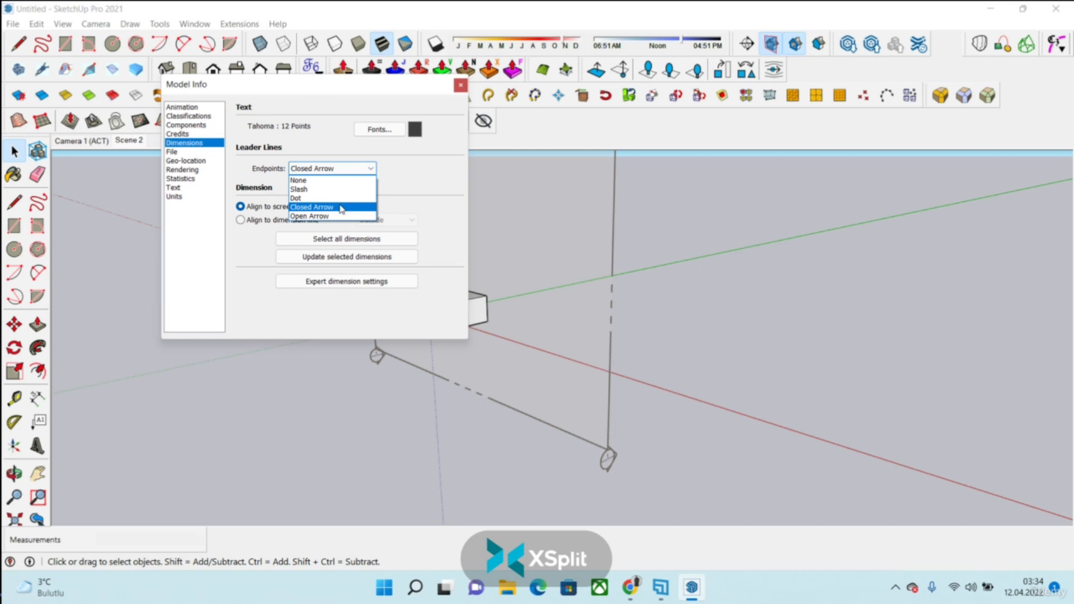
left_click(428, 185)
left_click(190, 135)
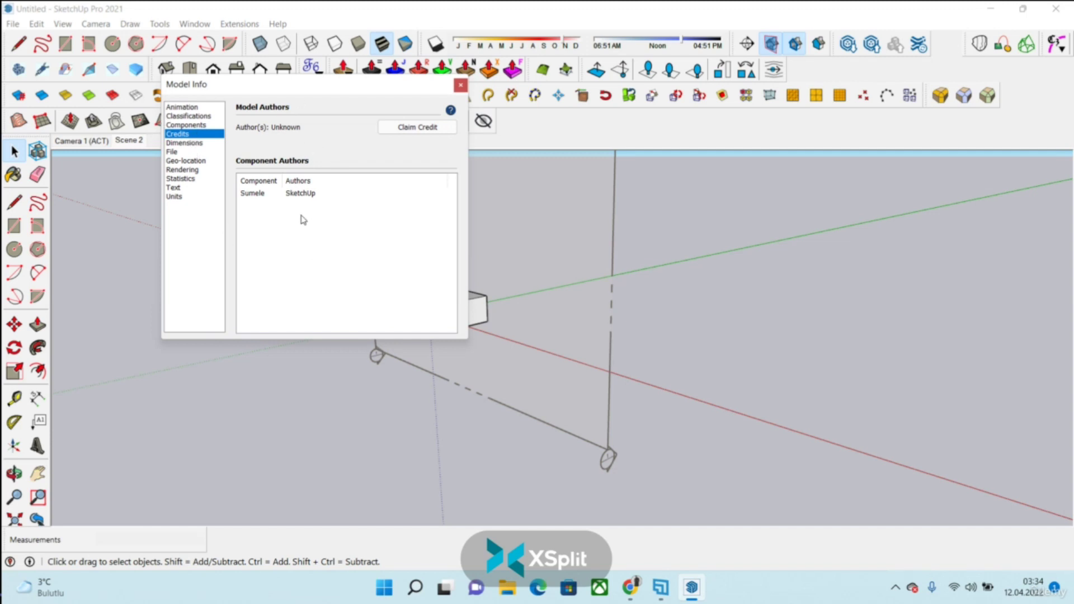
left_click(415, 127)
- Examine the Components and Classifications settings, and browse the classification files available for import without loading one
left_click(196, 117)
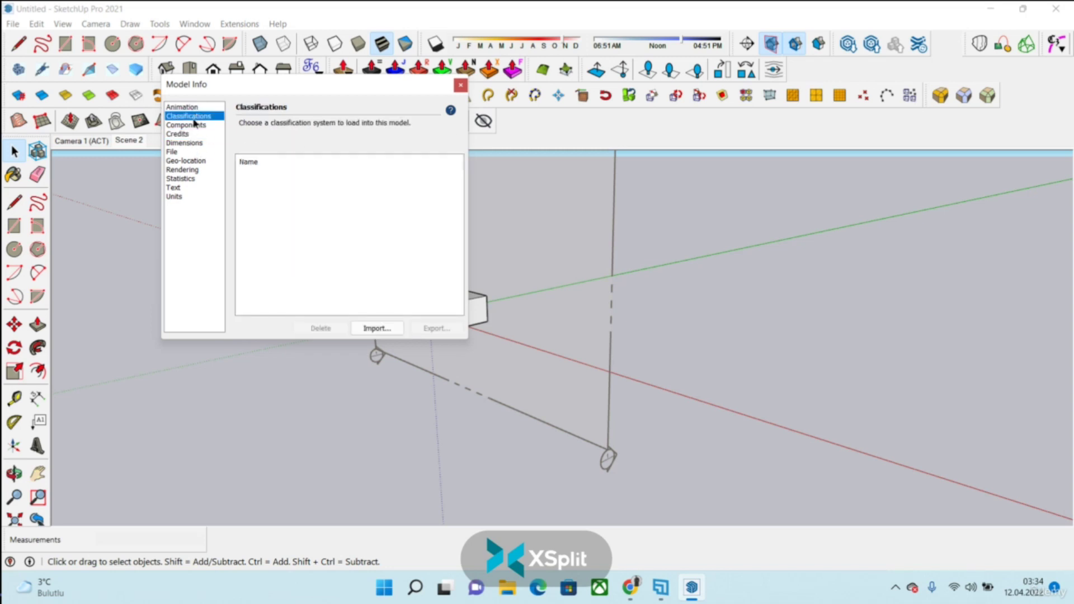
left_click(197, 125)
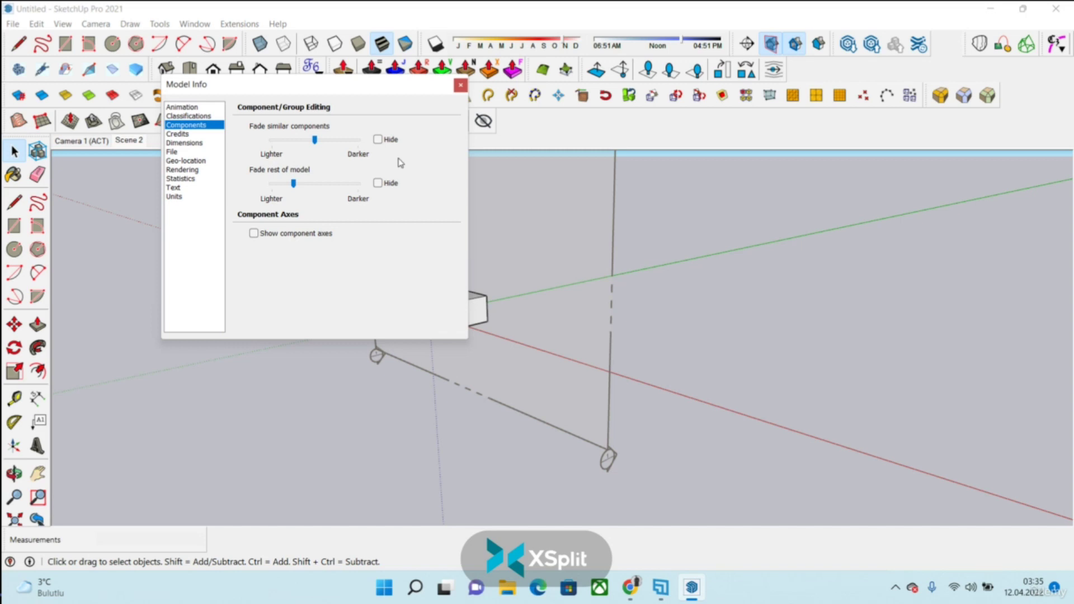
left_click(196, 117)
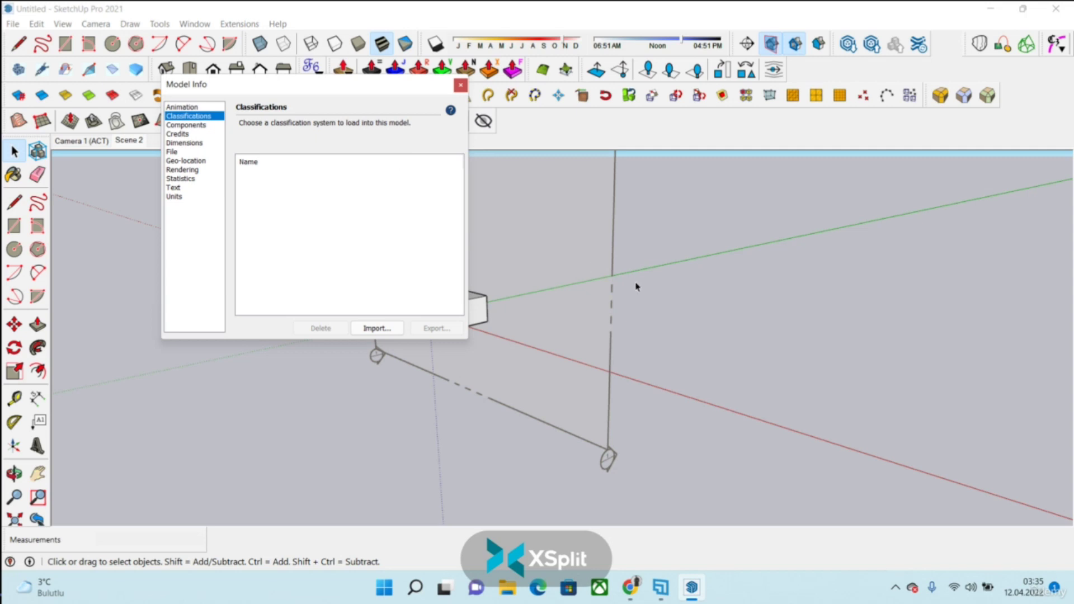
left_click(365, 329)
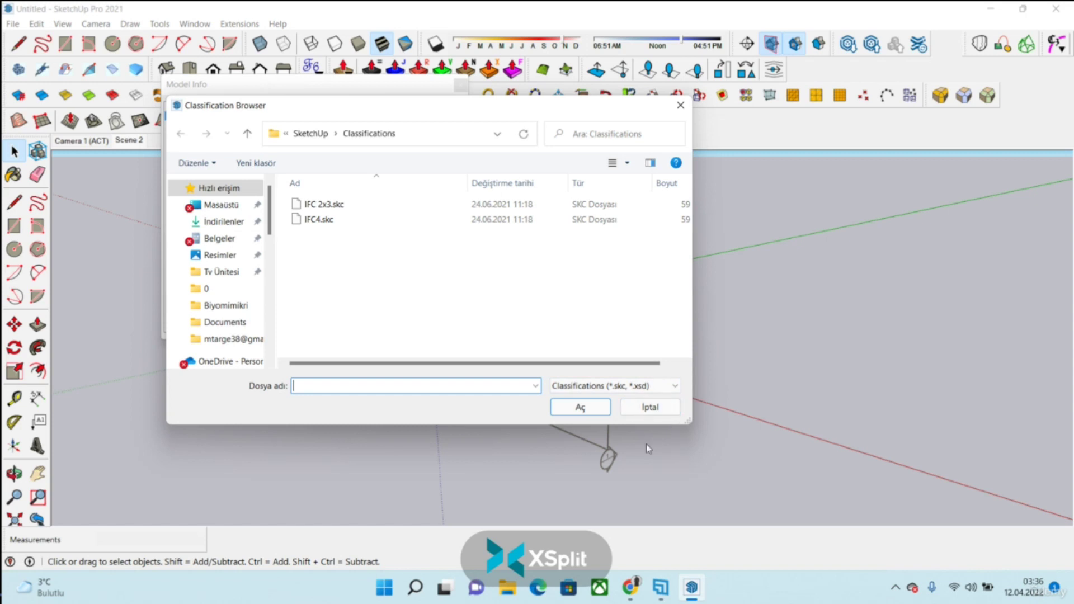
left_click(650, 408)
- Review the model's Animation, Geo-location and Units settings and close Model Info
left_click(199, 108)
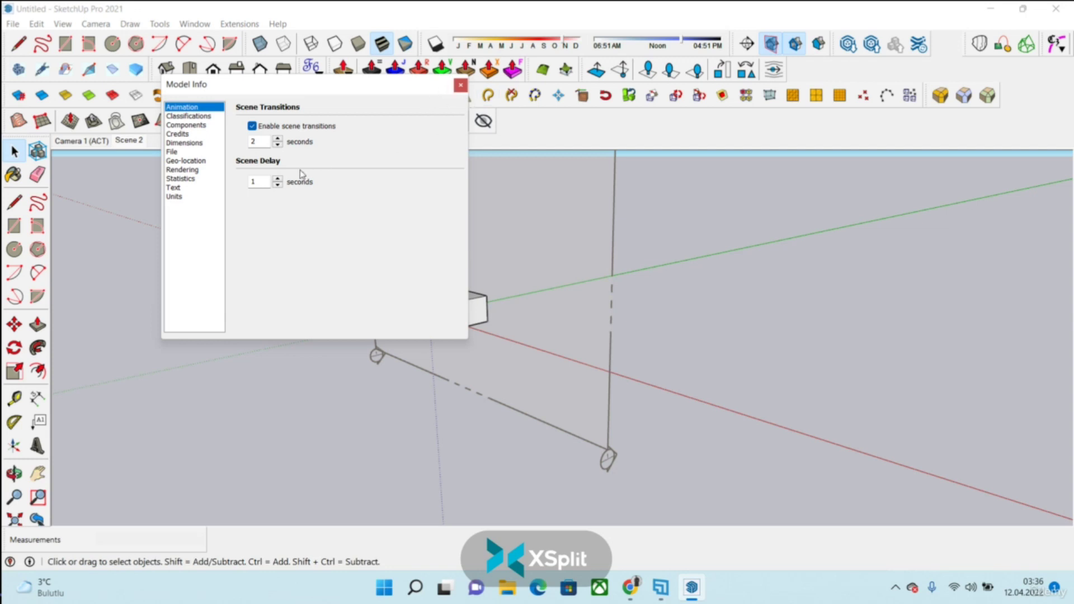
left_click(173, 197)
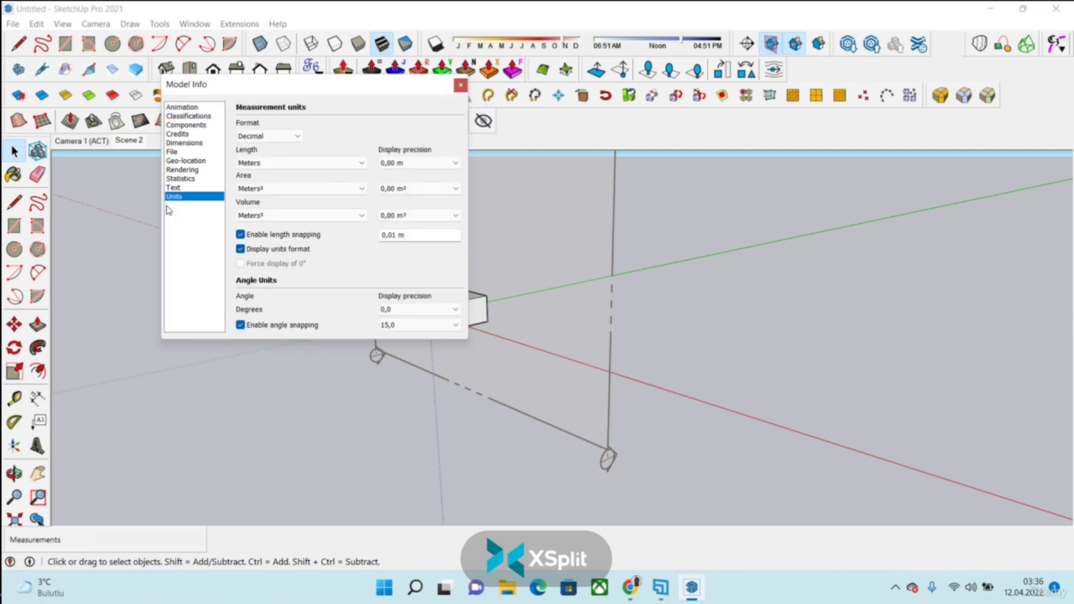
left_click(192, 162)
left_click(175, 196)
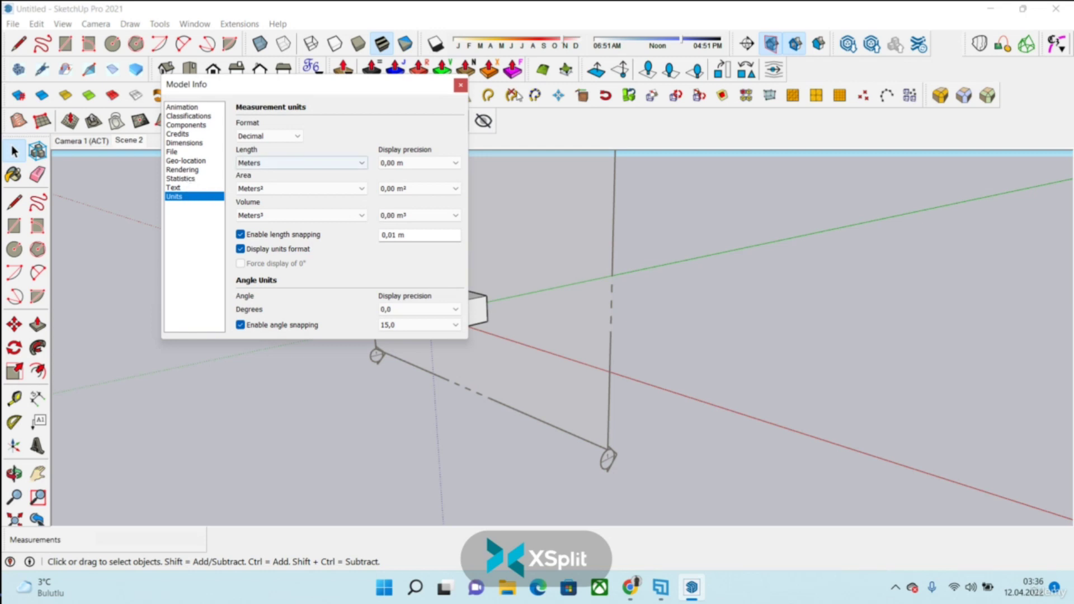
left_click(459, 85)
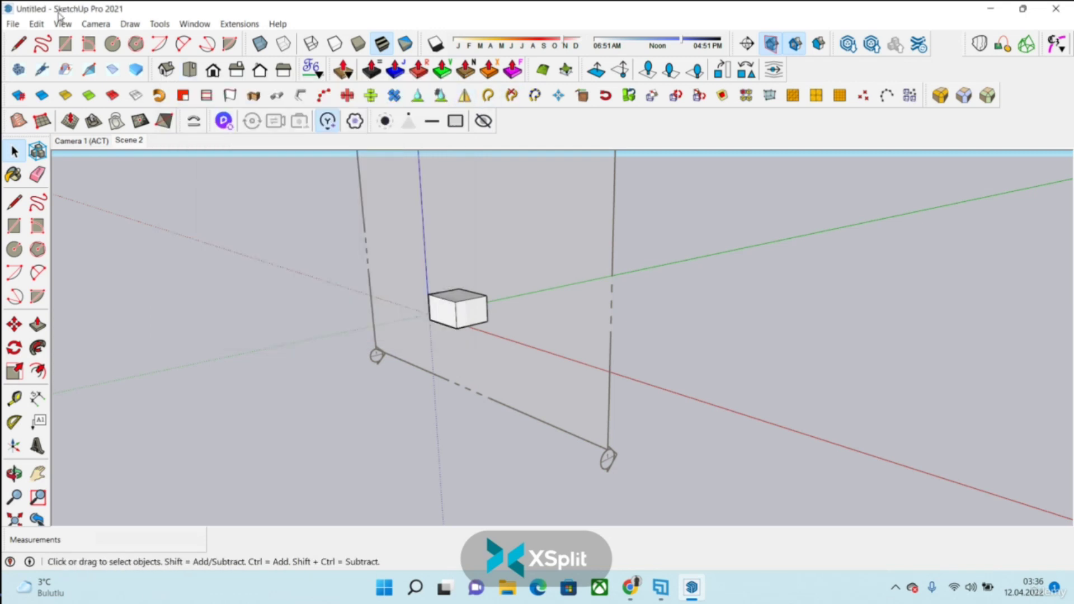
- Open the SketchUp preferences and examine the Accessibility colors and the default image editor choice under Applications
left_click(202, 25)
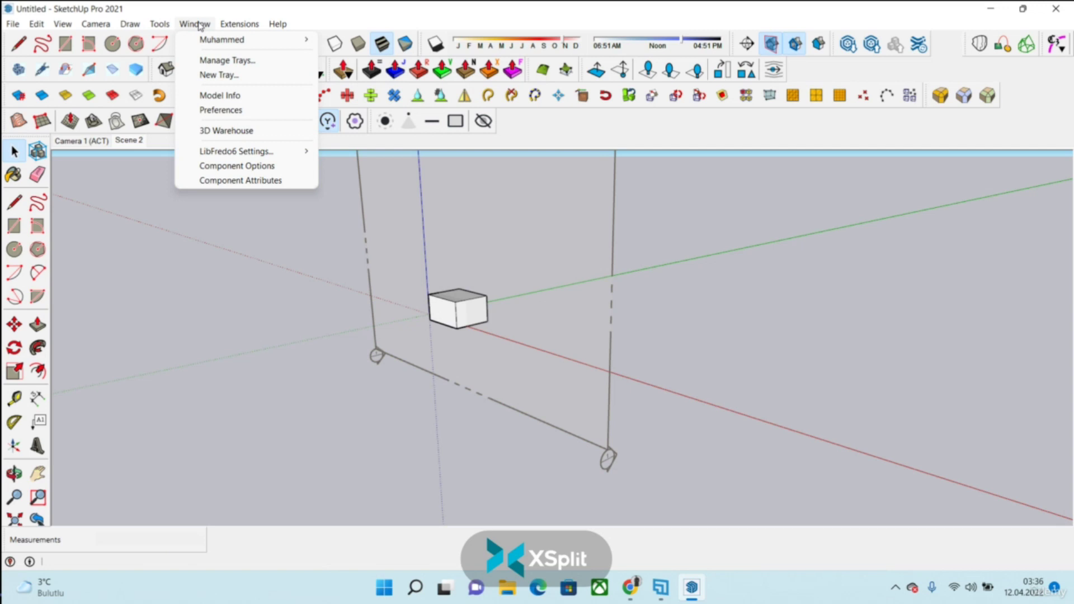
left_click(275, 112)
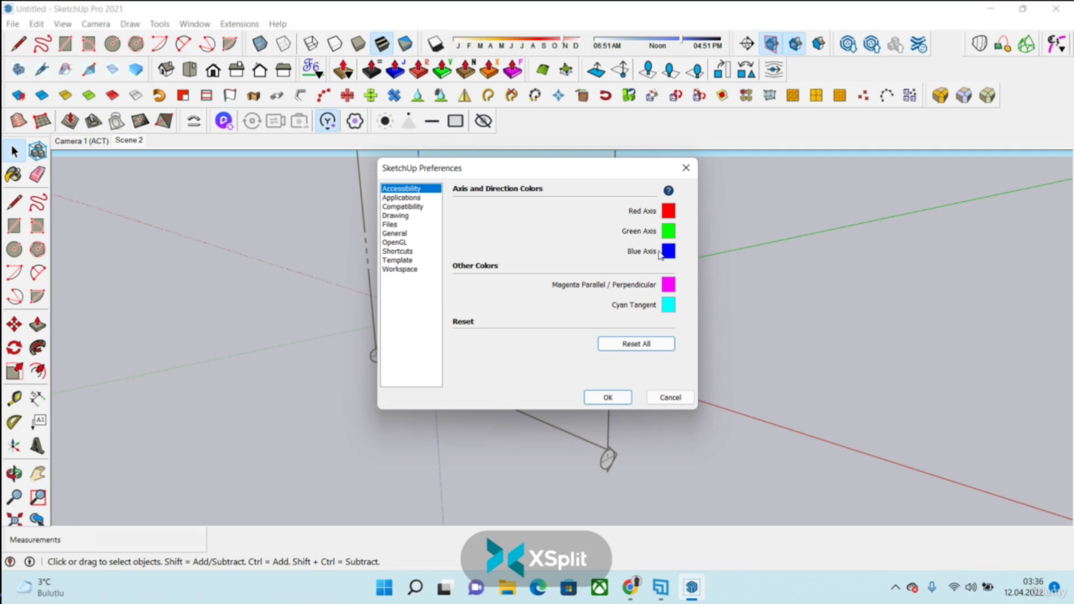
left_click(397, 198)
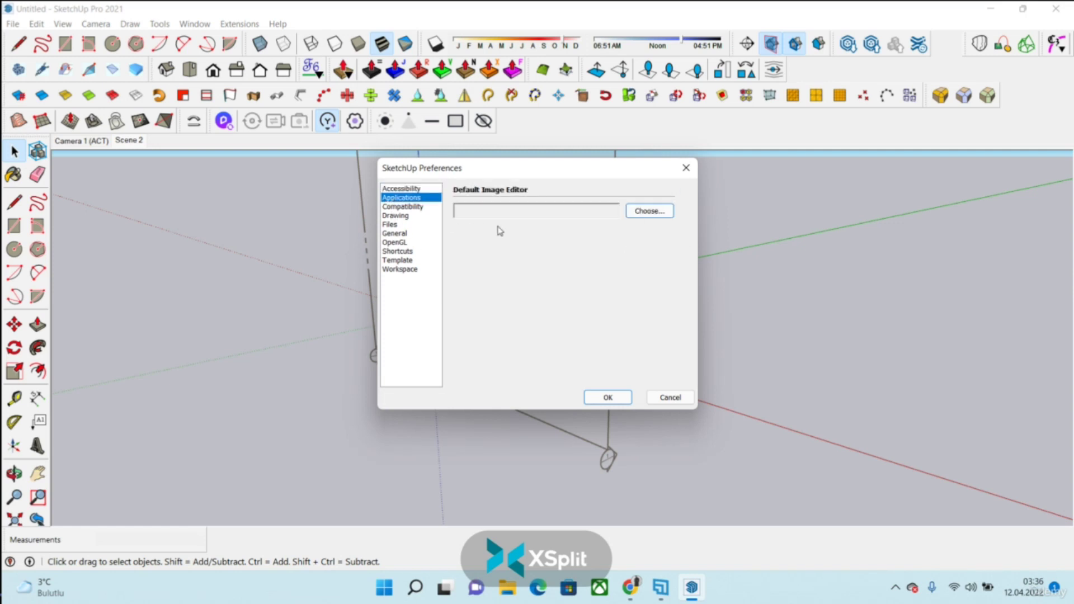
left_click(649, 213)
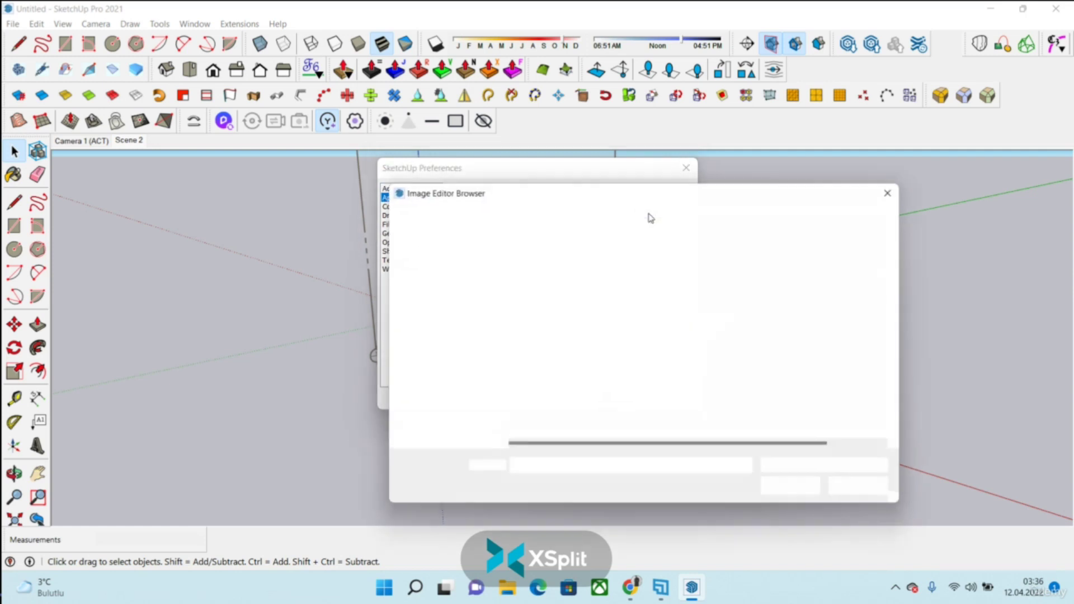
left_click(866, 491)
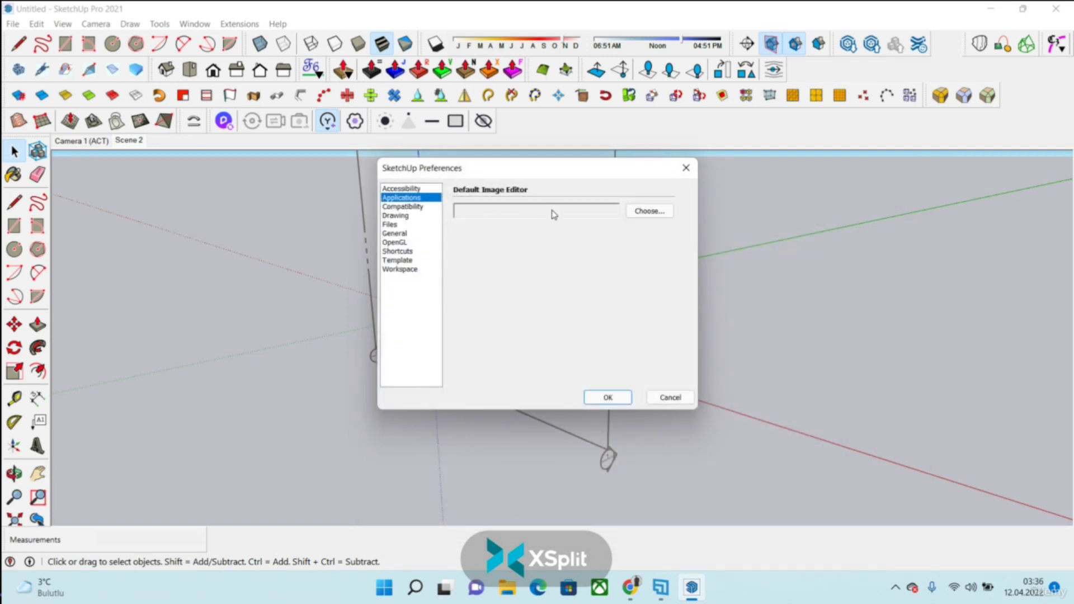
- Examine the Compatibility, Drawing, Files, General and OpenGL preferences
left_click(401, 207)
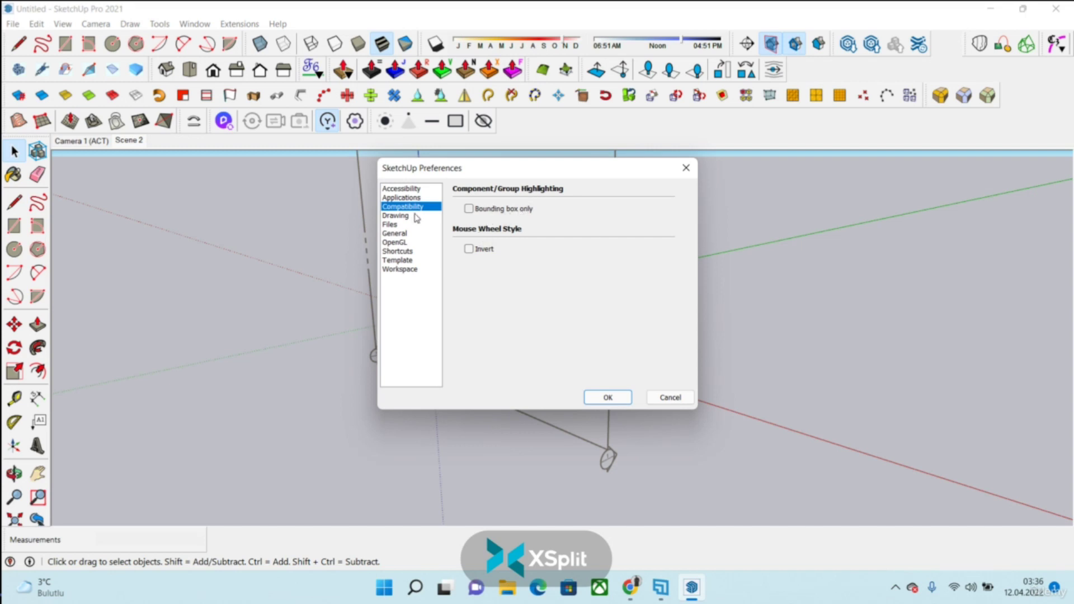
left_click(395, 216)
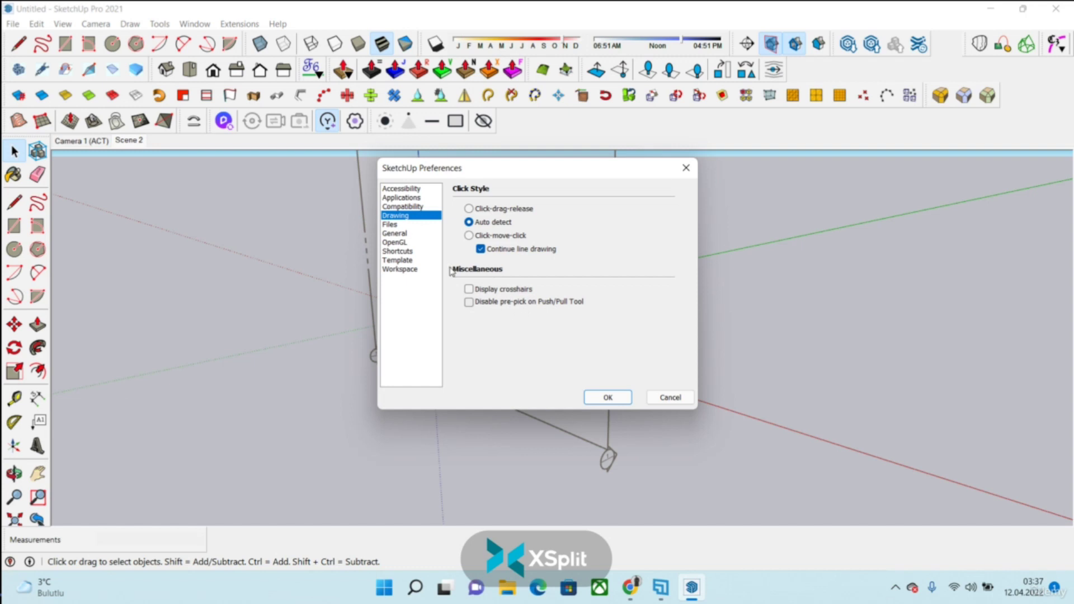
left_click(395, 226)
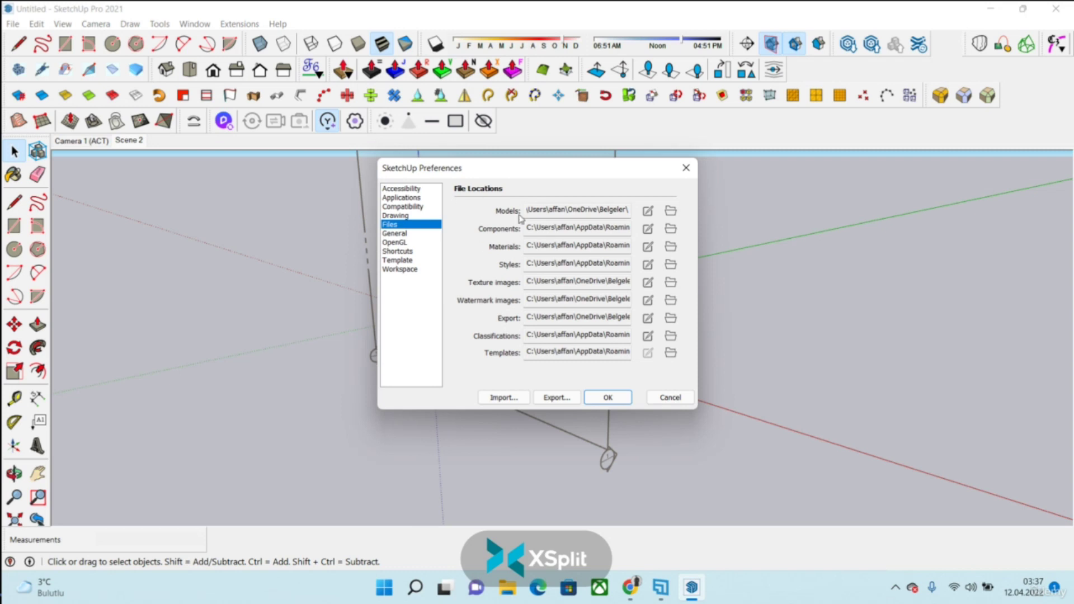
left_click(407, 234)
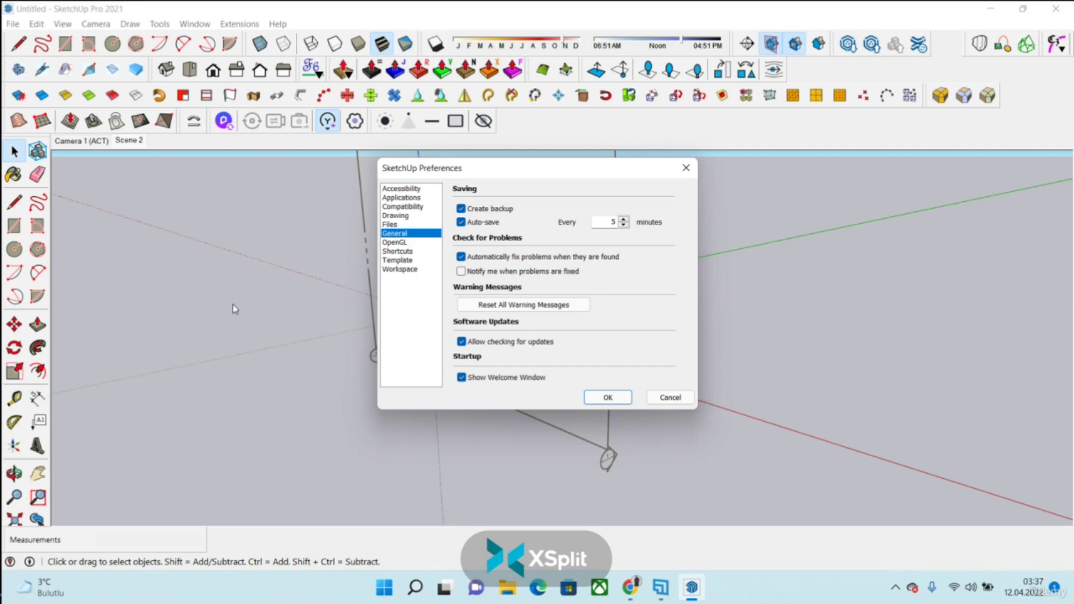
left_click(393, 243)
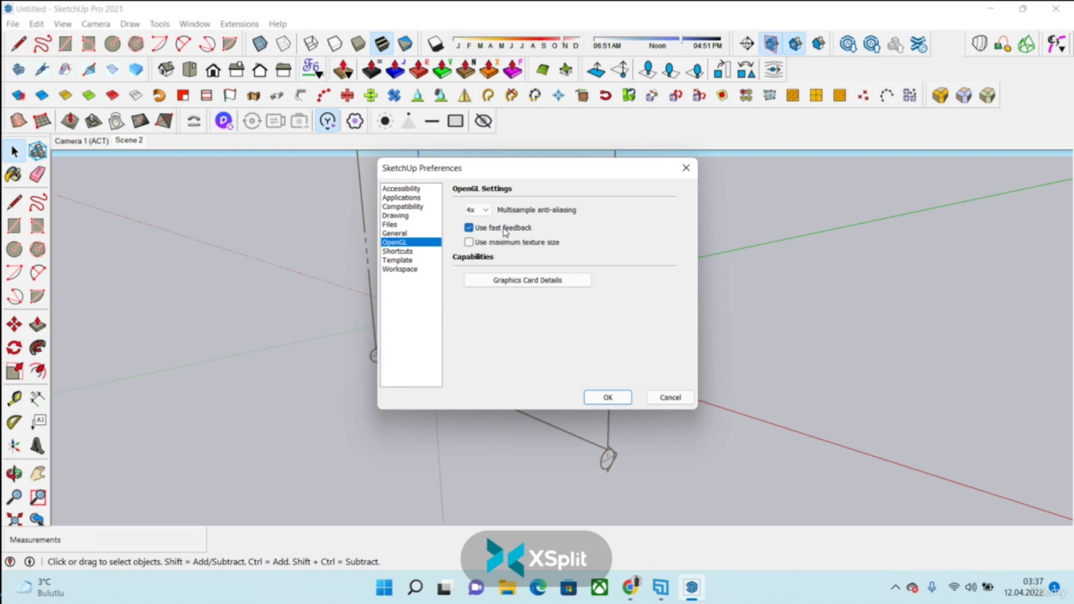
- Examine the function list in the Shortcuts preferences, covering the Camera, Draw and Edit commands
left_click(398, 252)
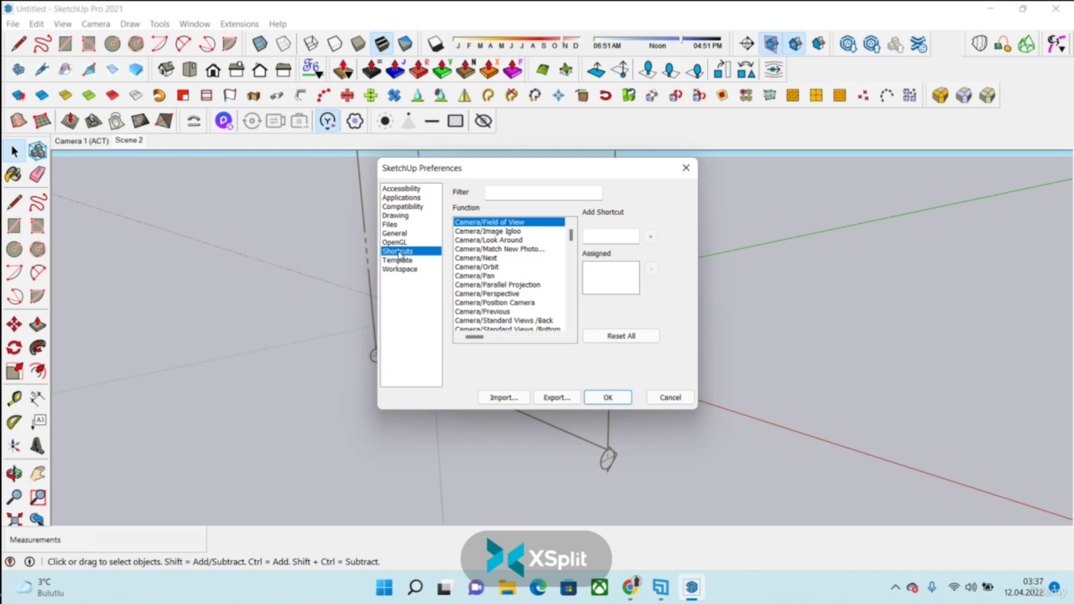
key("m")
left_click(525, 250)
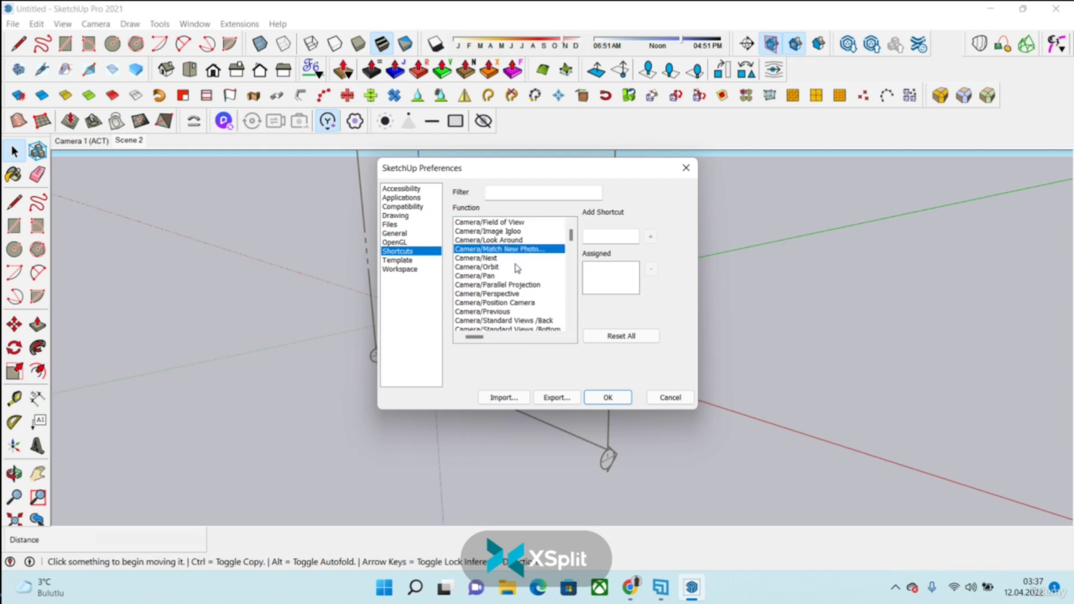
mouse_move(570, 241)
left_mouse_down()
mouse_move(570, 314)
mouse_move(570, 242)
left_mouse_up()
scroll(509, 291, "down", 3)
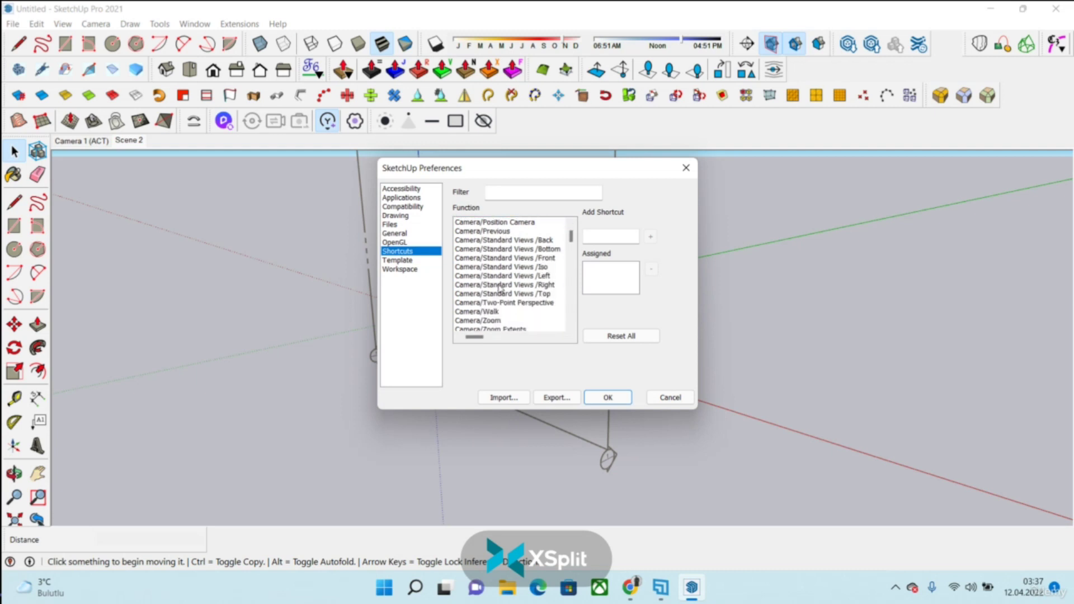
scroll(508, 266, "down", 5)
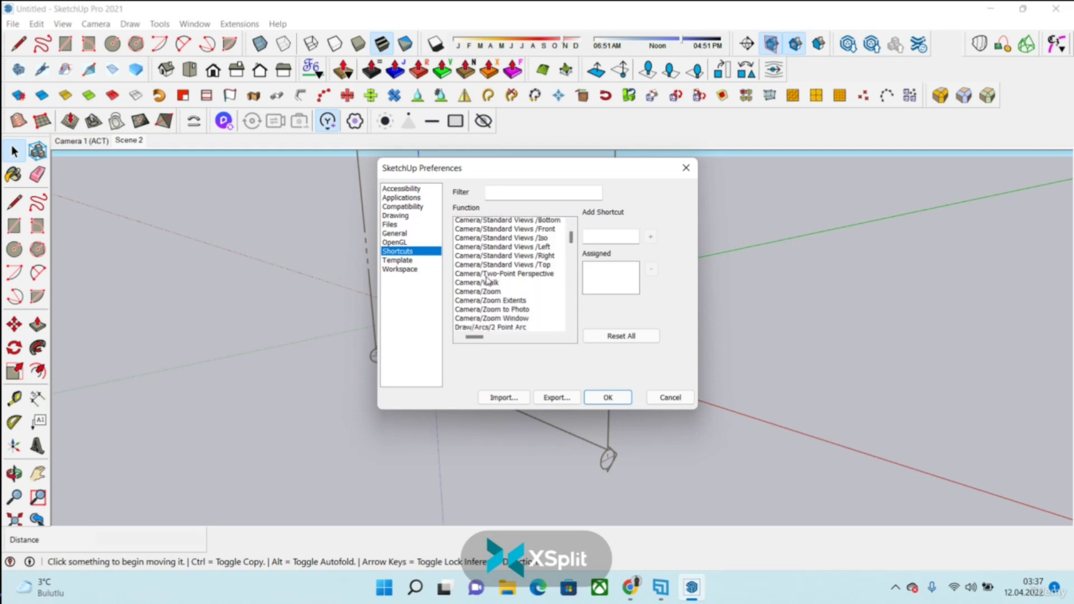
scroll(489, 280, "down", 2)
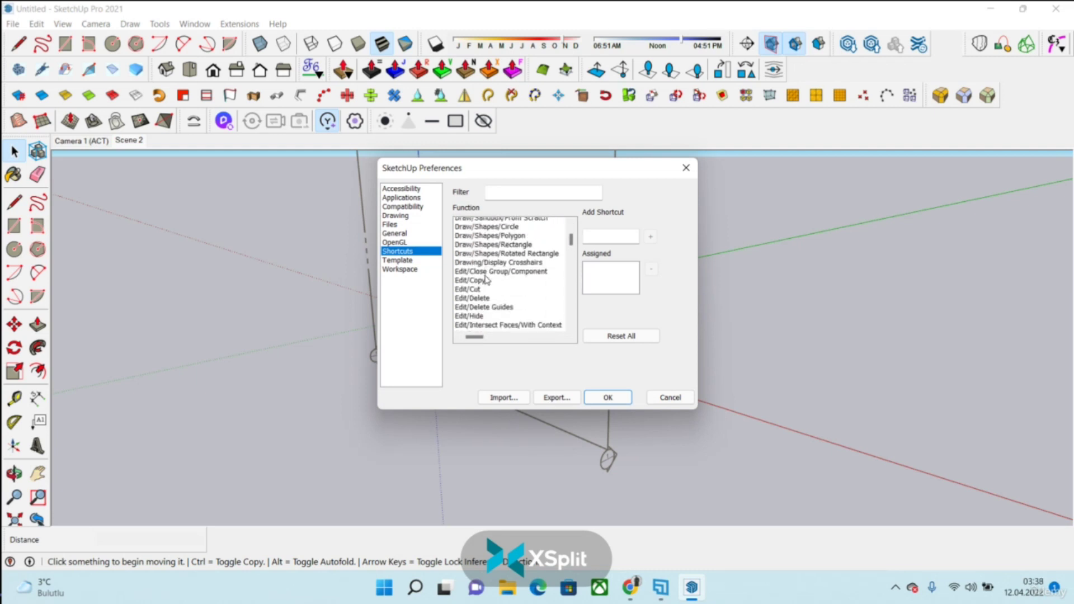
scroll(499, 287, "down", 1)
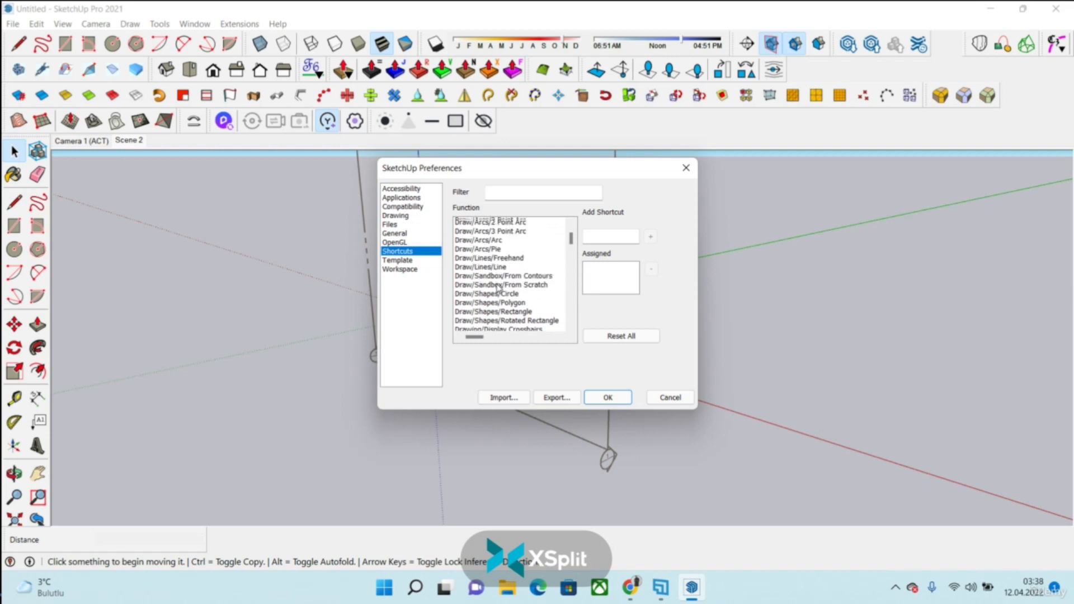
scroll(489, 257, "up", 1)
- Try to assign H as a shortcut for Draw/Lines/Line, and decline reassigning it from Camera/Pan
left_click(493, 241)
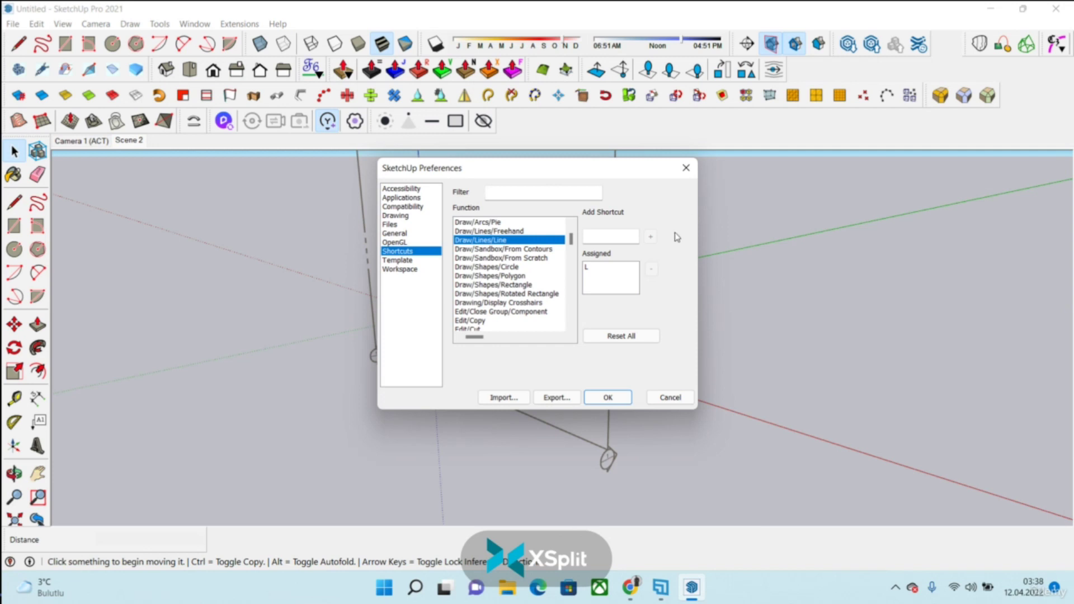
left_click(620, 268)
left_click(614, 243)
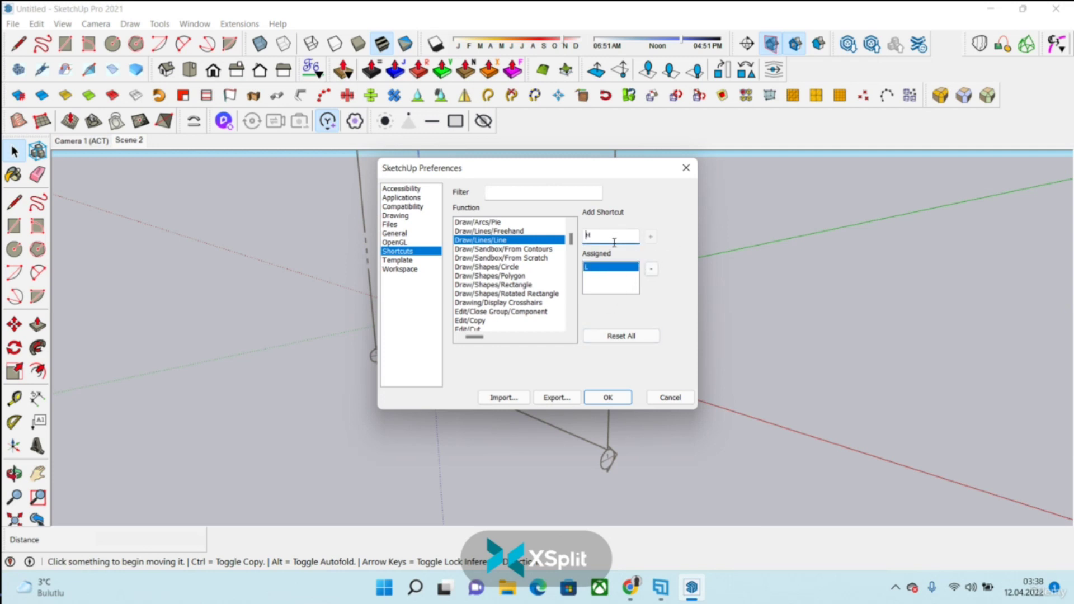
type("H")
left_click(651, 236)
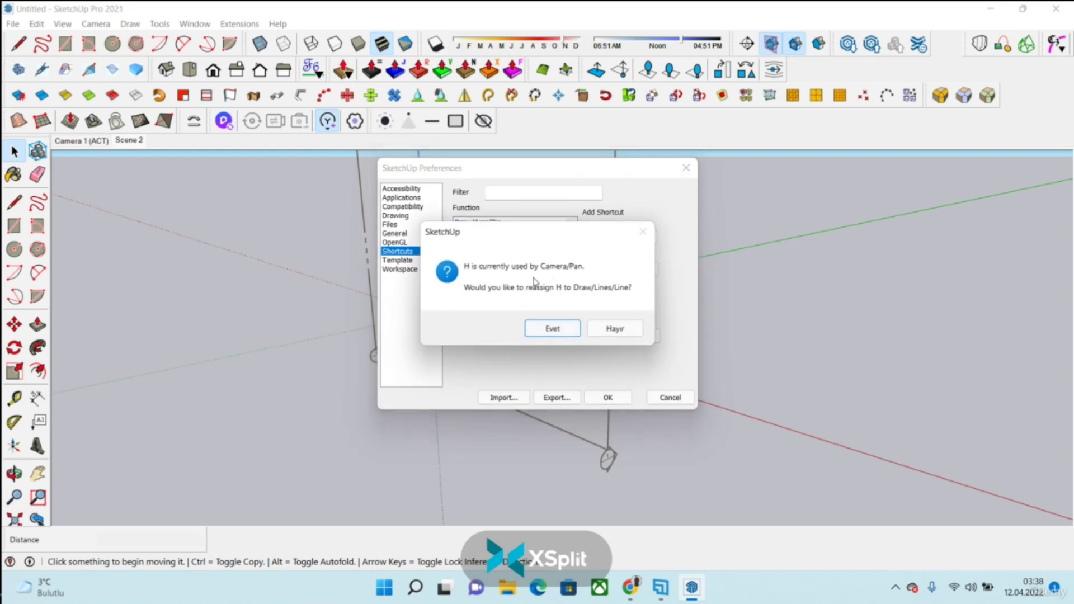
left_click(633, 327)
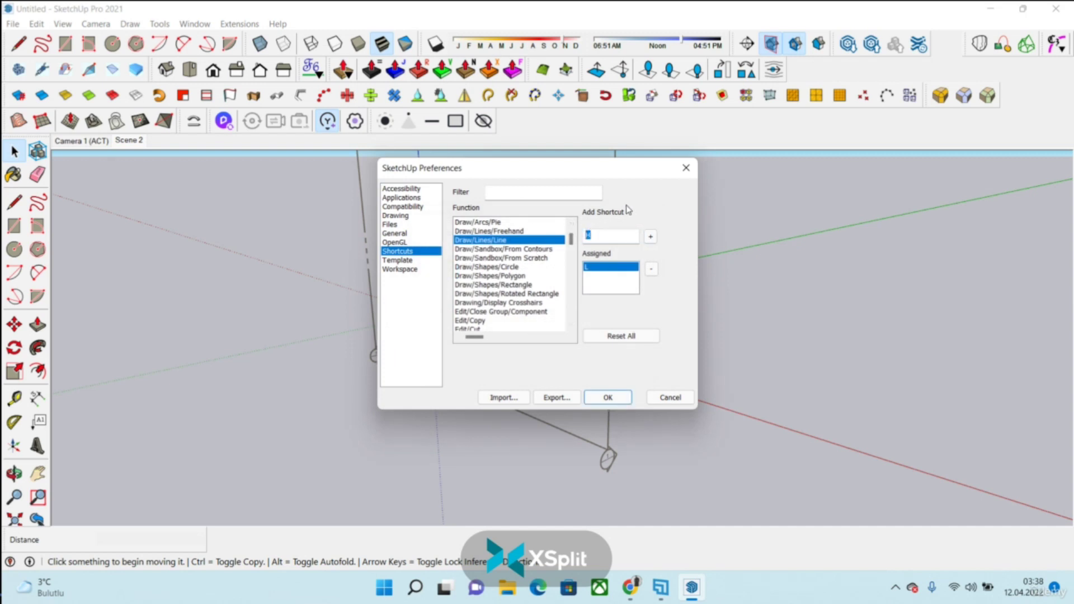
- Add Shift+C as an additional shortcut for Draw/Lines/Line and close the preferences
key("BackSpace")
key("l")
key("BackSpace")
key("shift")
key("shift+backslash")
key("BackSpace")
key("shift")
left_click(651, 237)
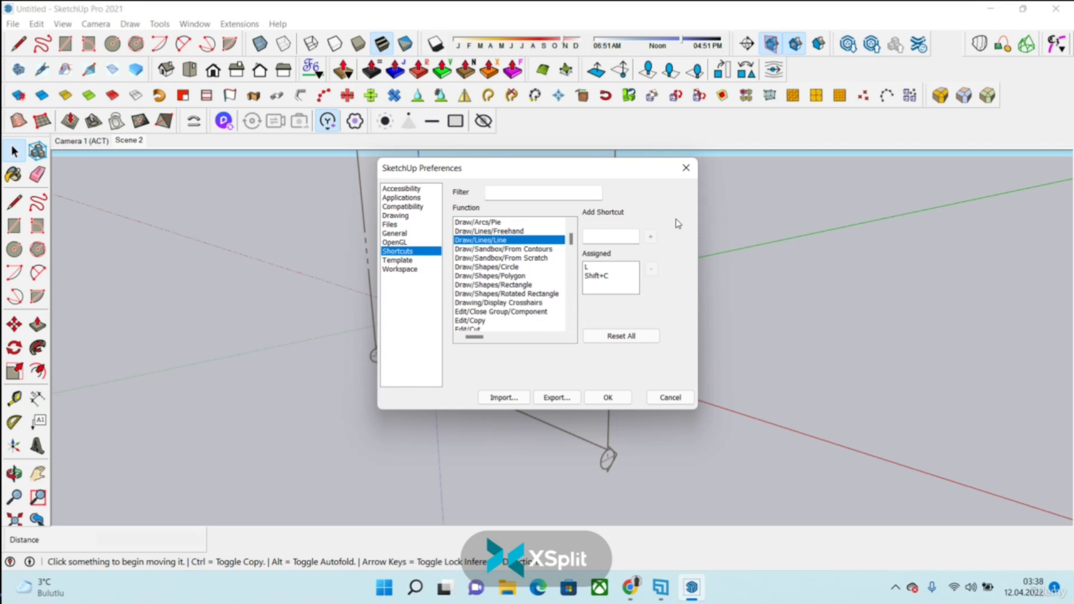
left_click(686, 167)
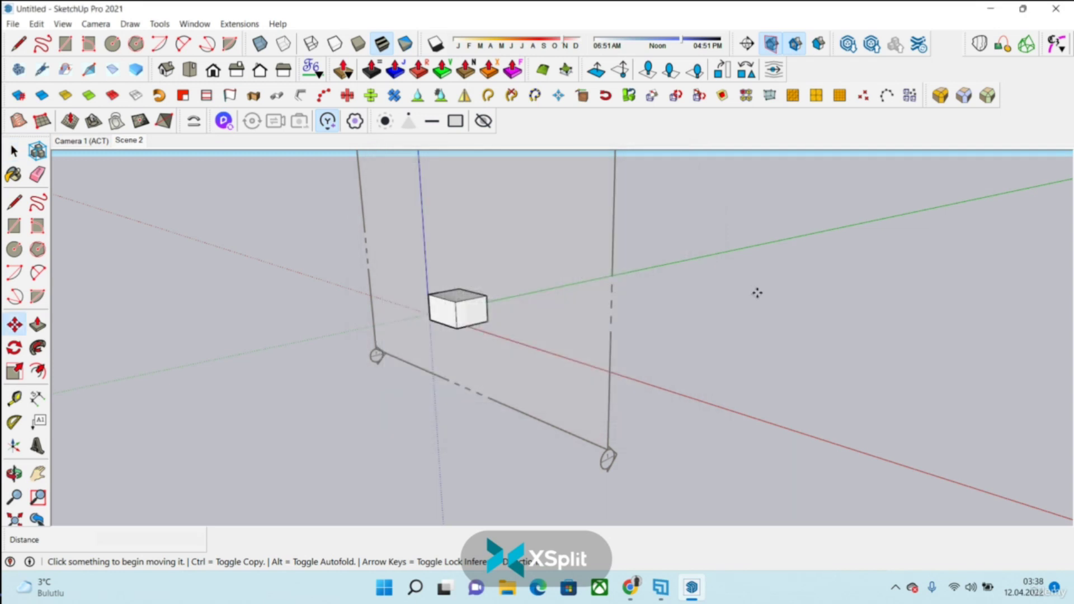
- Test the L shortcut of the Line tool in the model and return to the Select tool
middle_click_drag(757, 293, 724, 302)
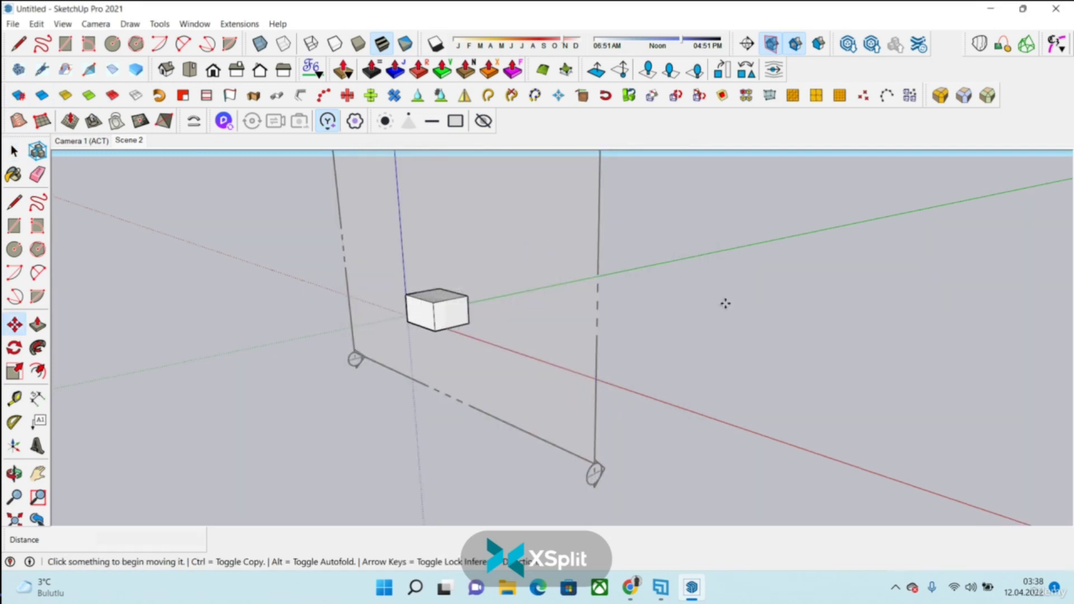
key("l")
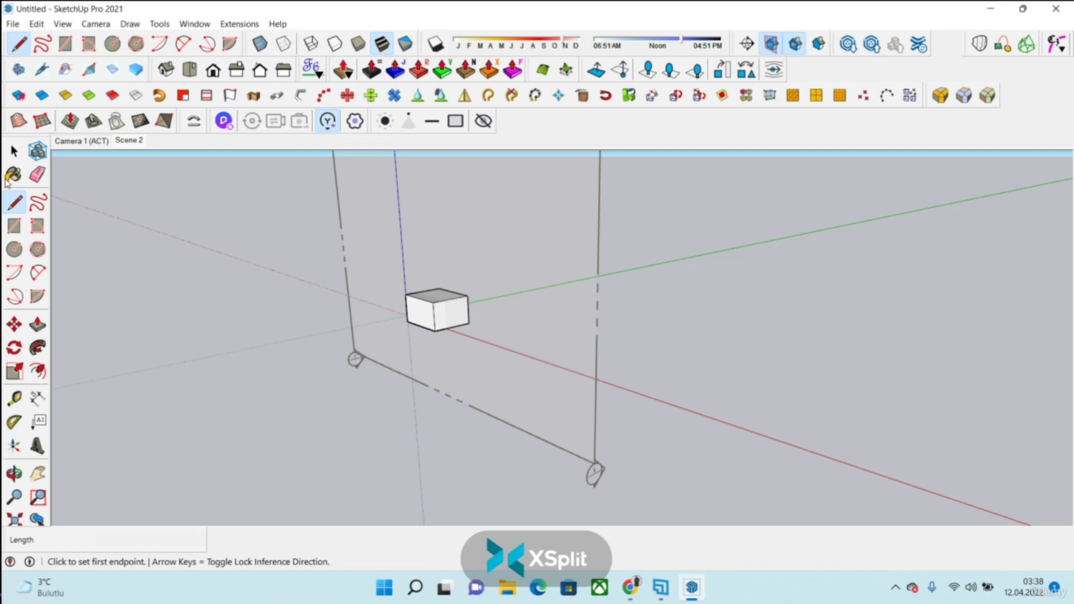
key("space")
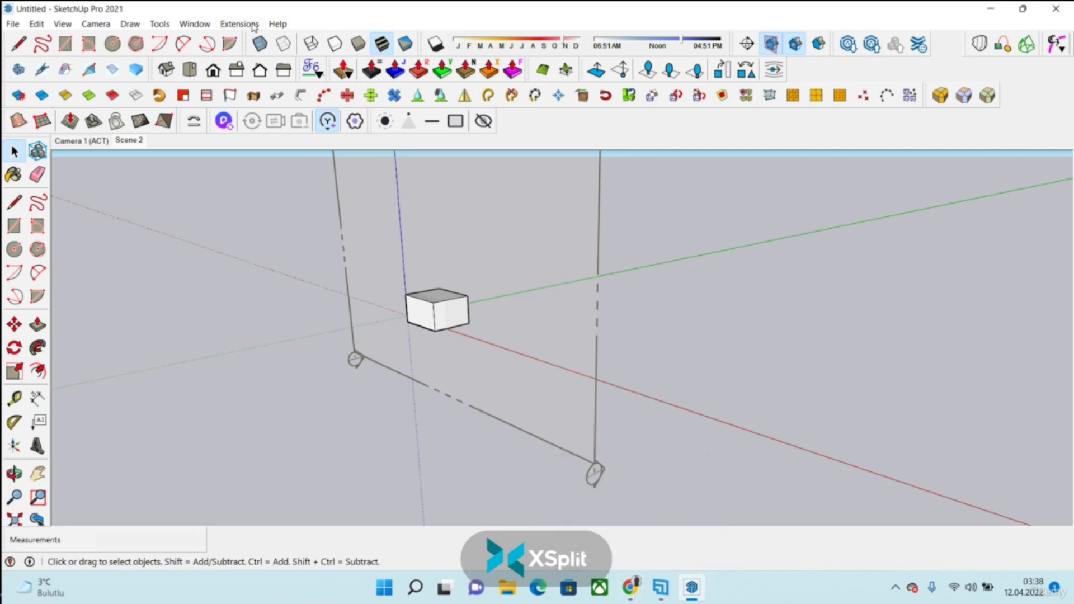
left_click(202, 25)
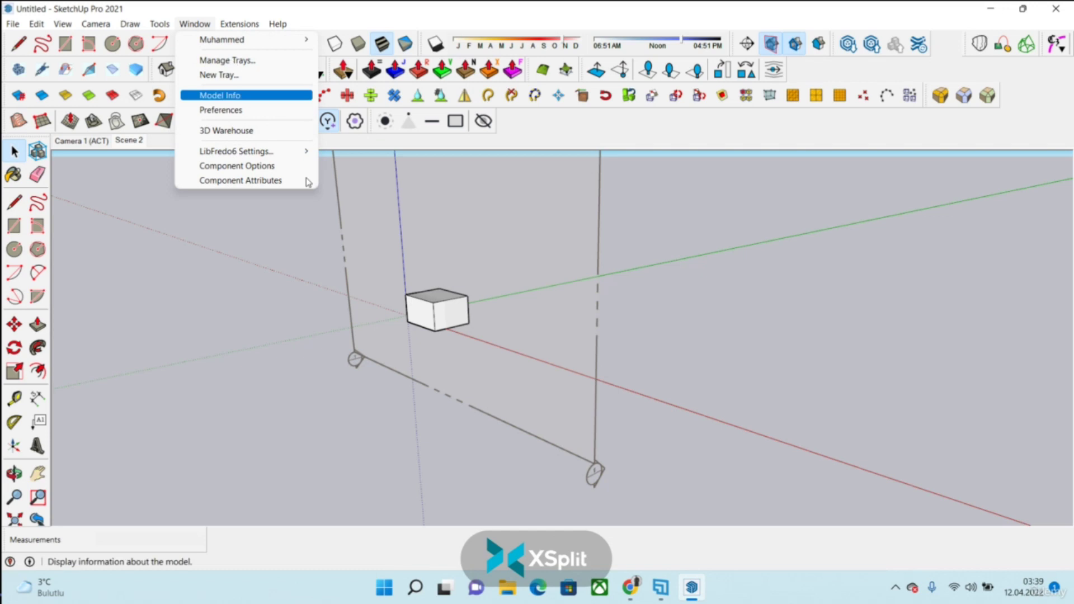
left_click(271, 99)
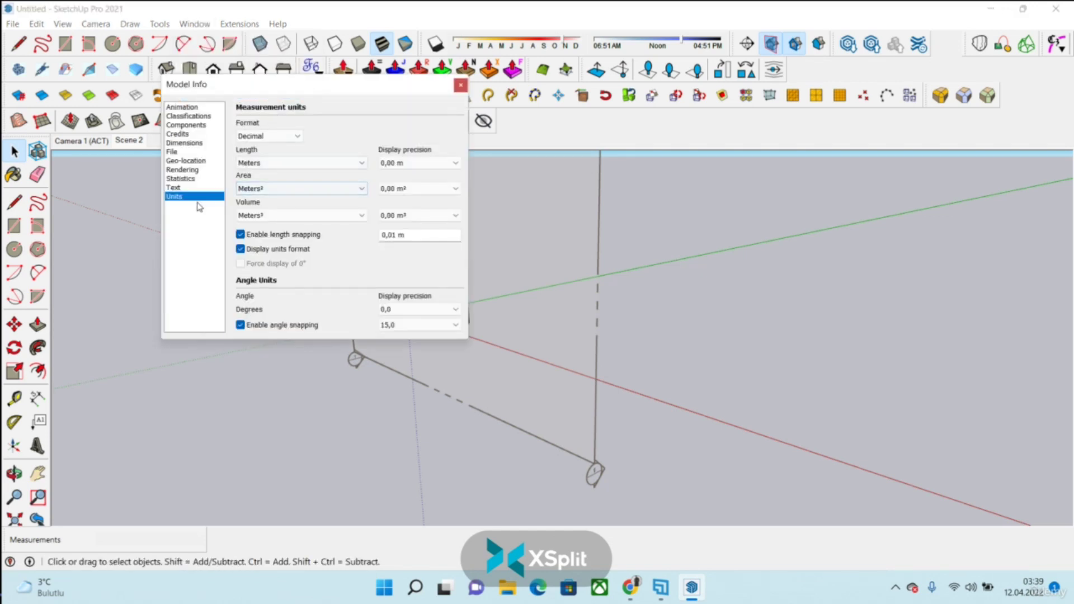
left_click(460, 85)
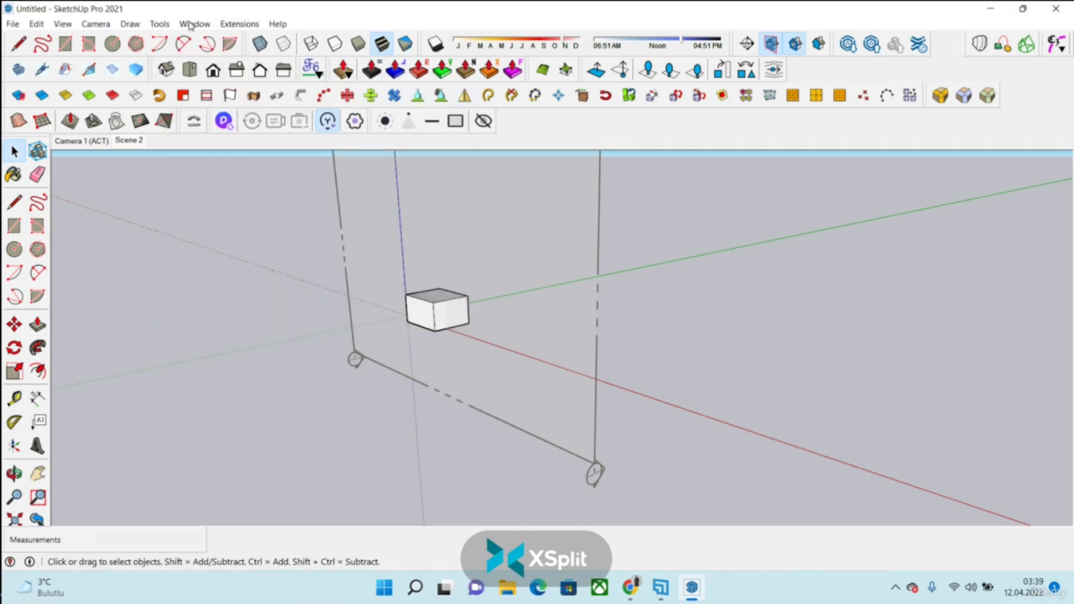
- Examine the function list in the Shortcuts preferences, covering the Edit, Extensions, File, Help and Tools commands
left_click(194, 24)
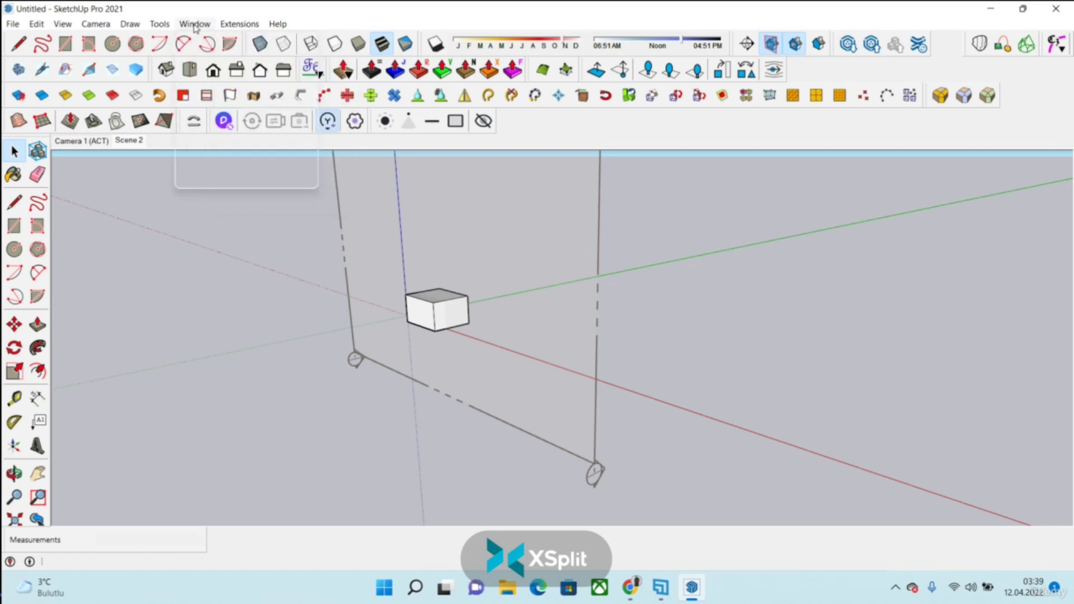
left_click(216, 111)
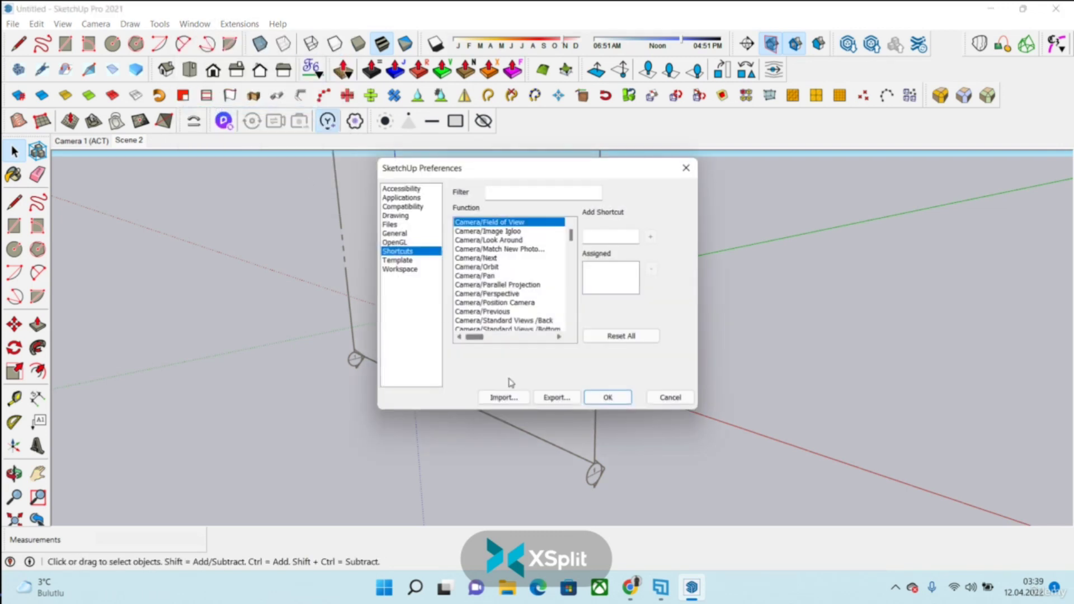
scroll(484, 290, "down", 5)
scroll(487, 291, "down", 8)
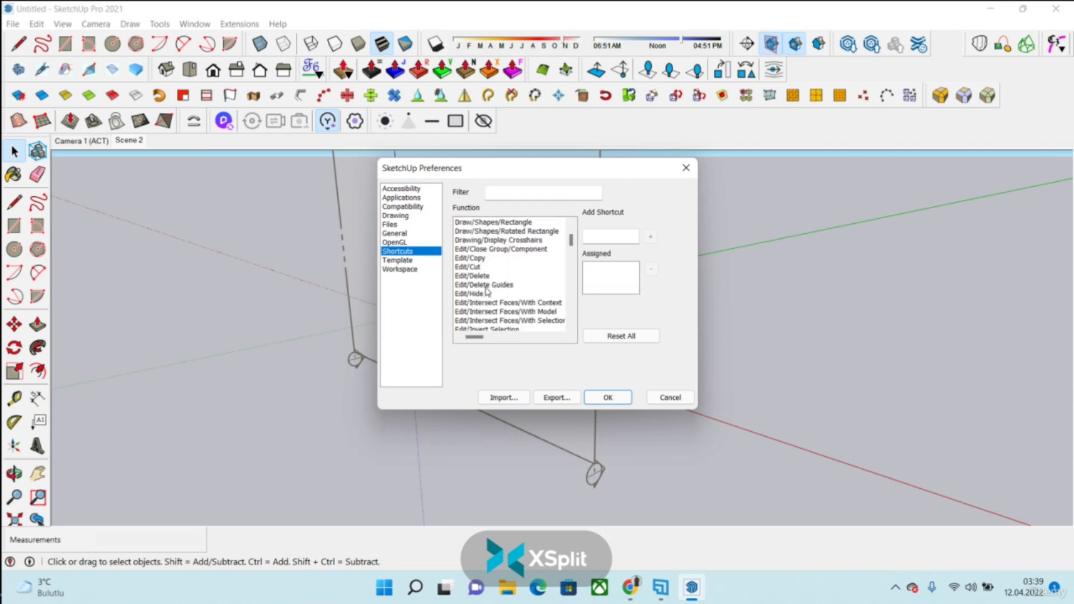
scroll(486, 290, "down", 10)
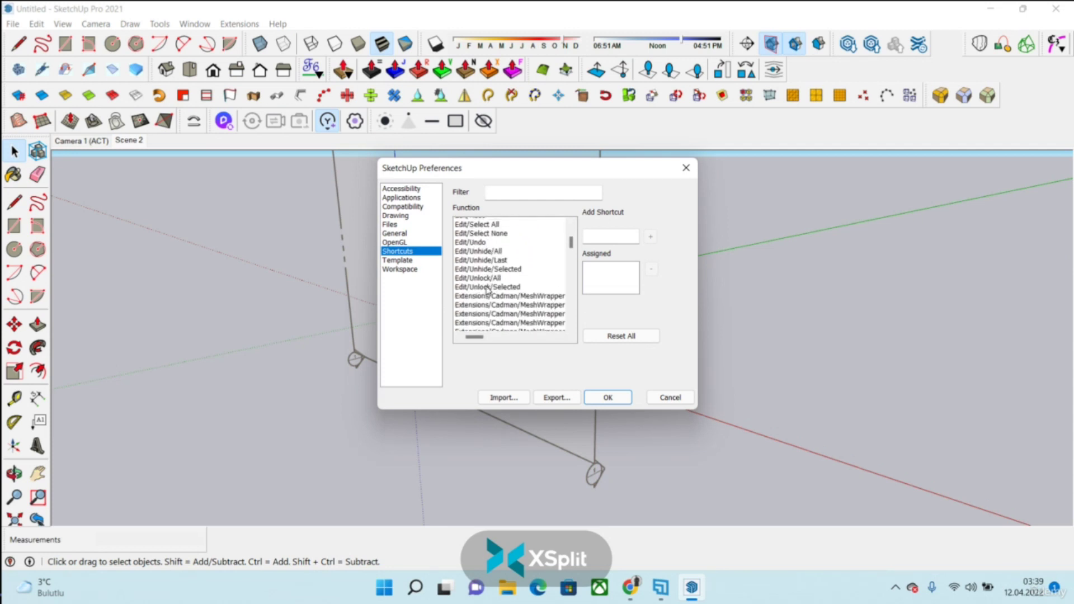
scroll(487, 290, "down", 10)
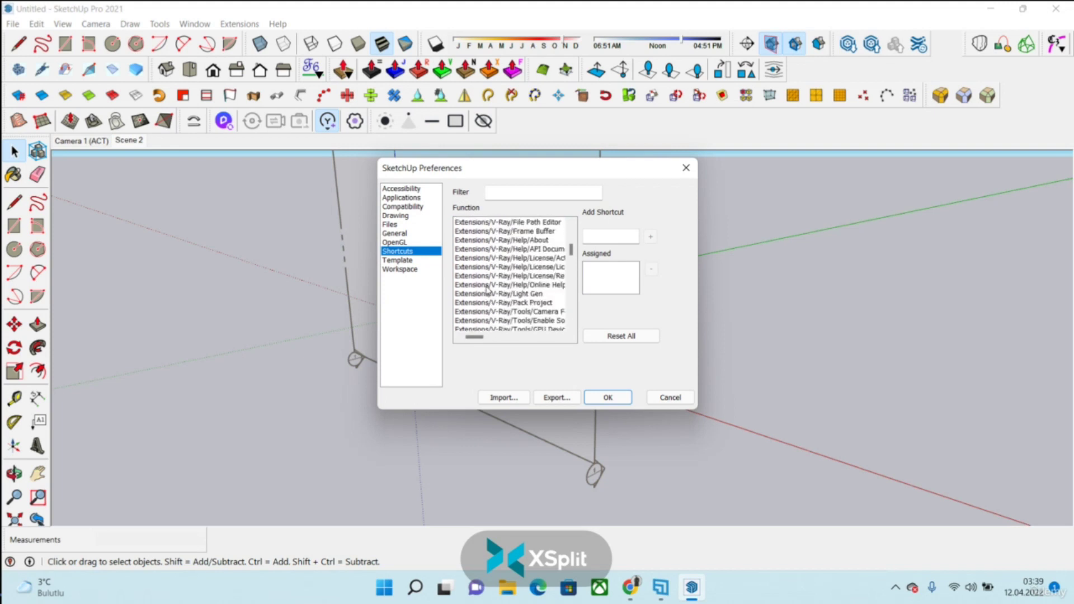
scroll(488, 289, "down", 8)
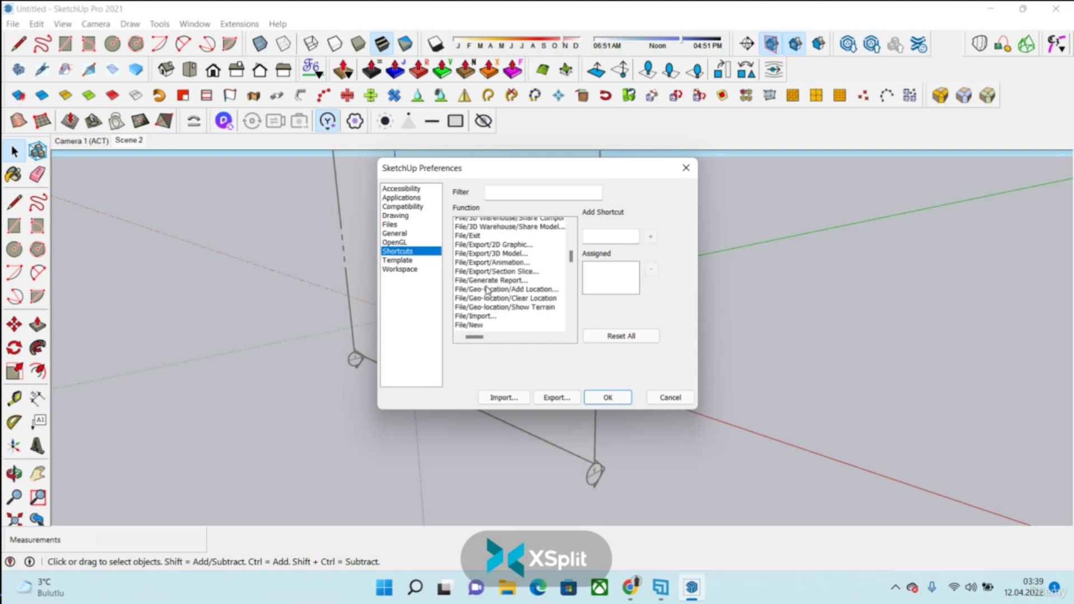
scroll(487, 289, "down", 10)
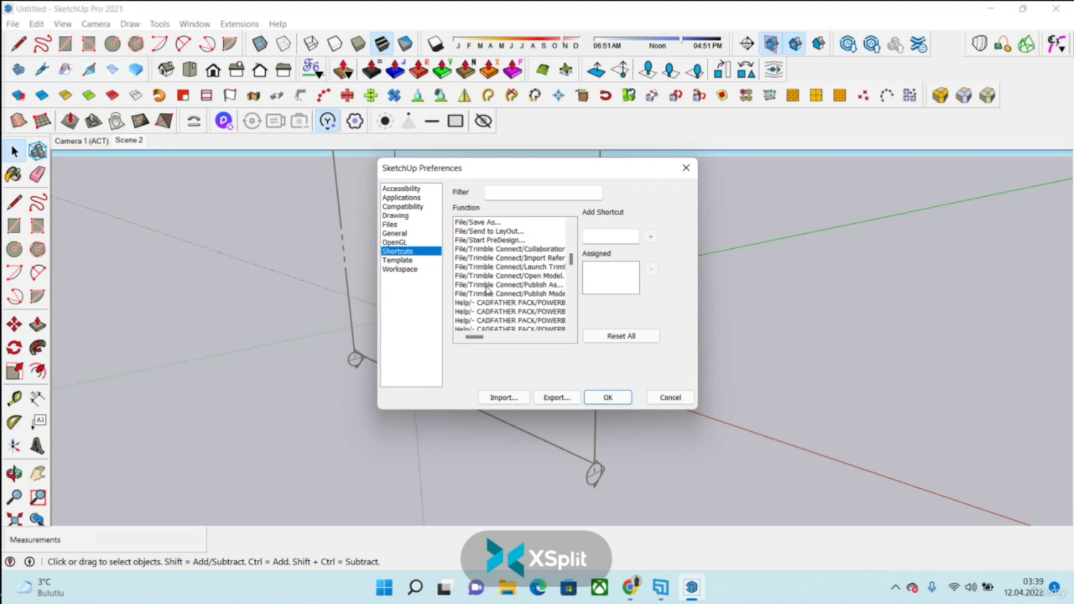
mouse_move(570, 263)
left_mouse_down()
mouse_move(576, 320)
mouse_move(572, 305)
left_mouse_up()
- Try H as a shortcut for Draw/Lines/Line, found with the filter "lin", test it in the model and return to the Select tool
left_click(506, 190)
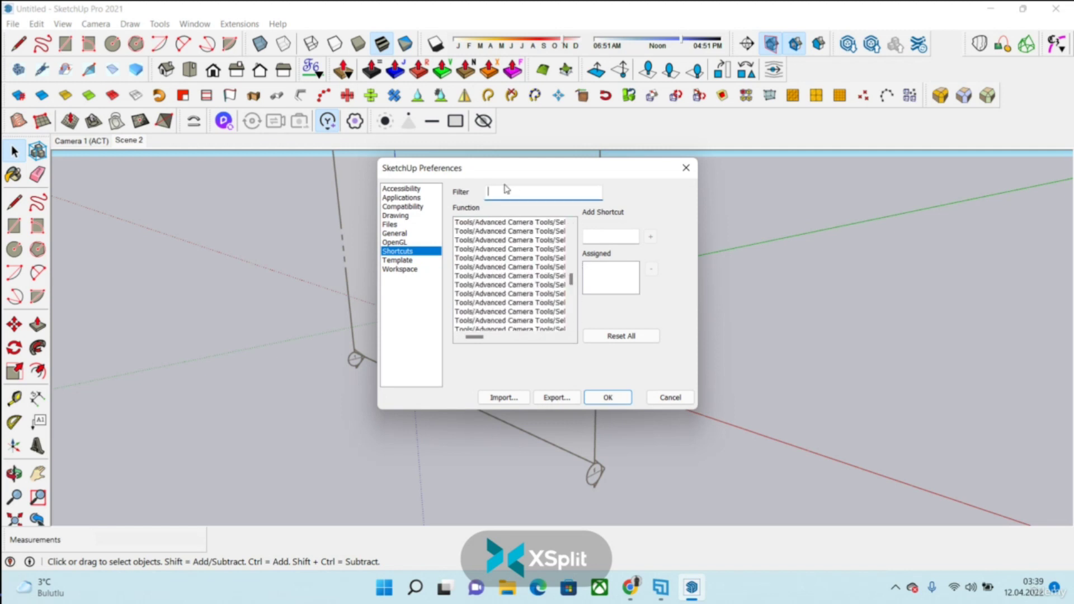
type("lin")
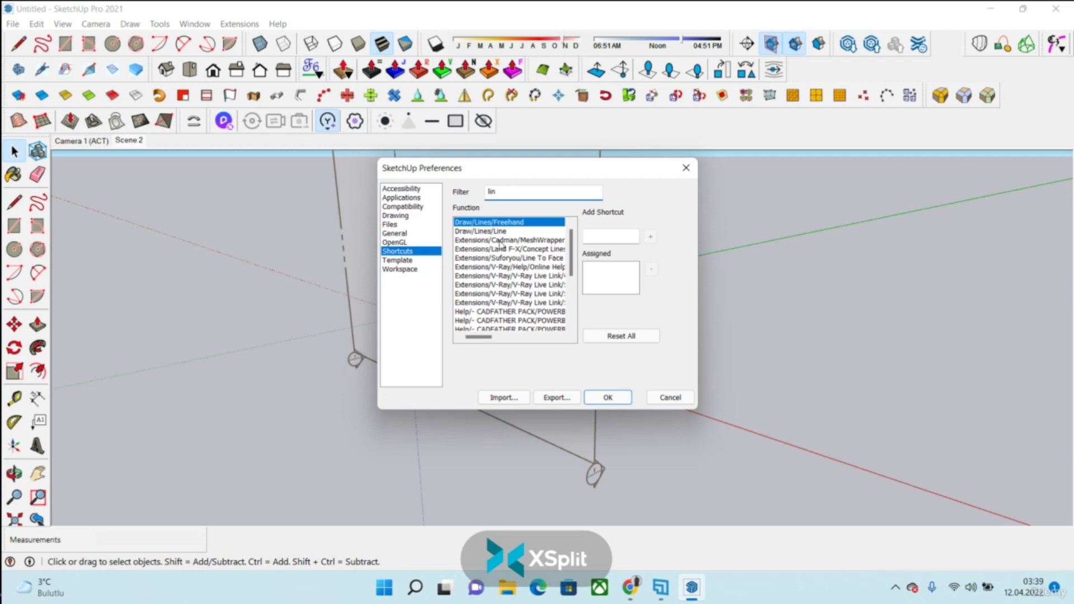
left_click(500, 231)
left_click(599, 236)
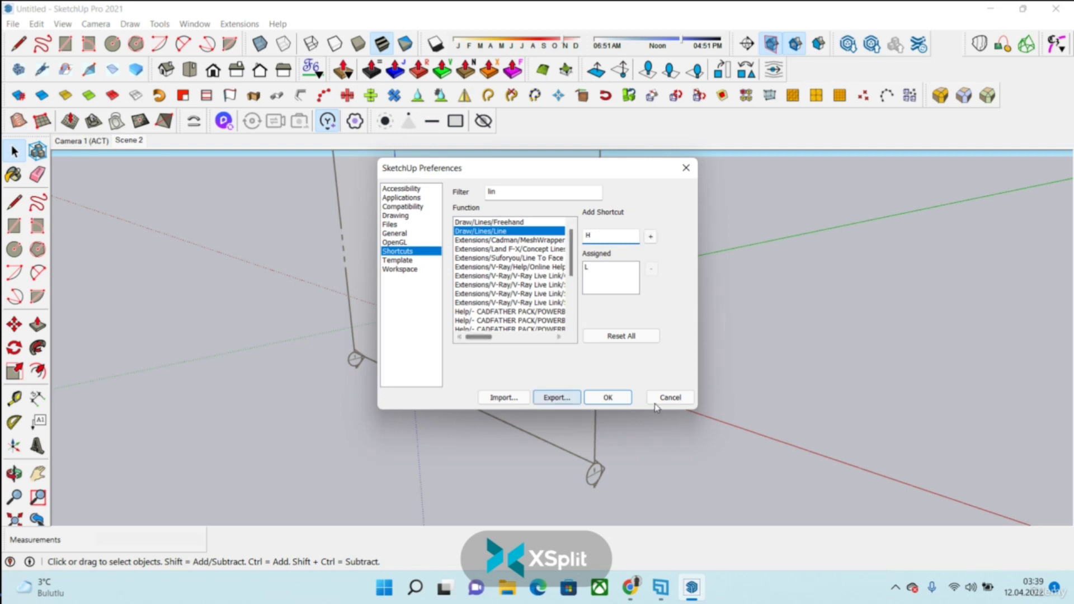
left_click(609, 396)
key("h")
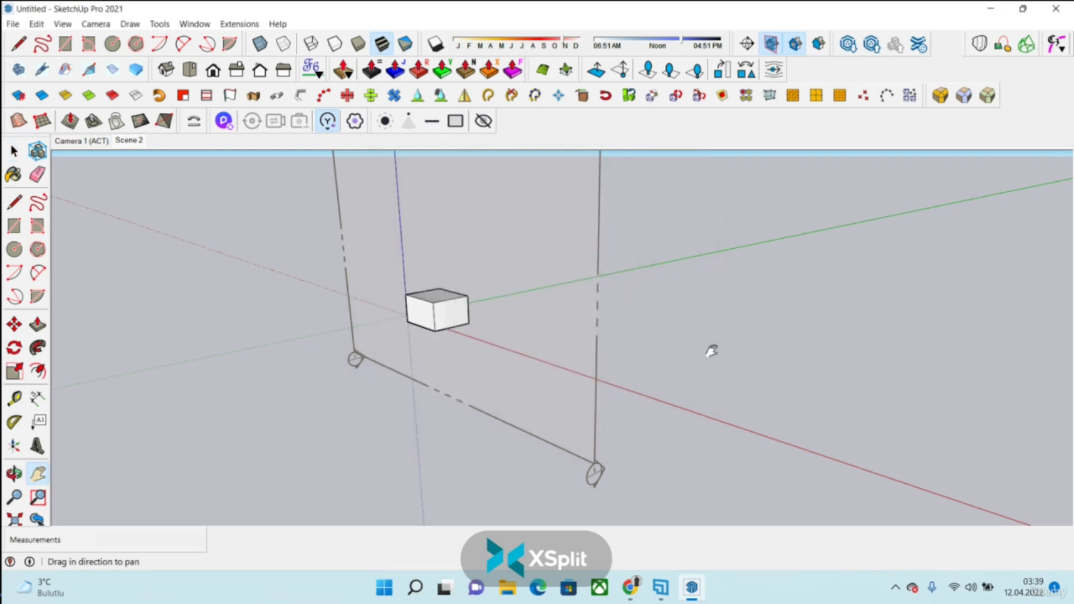
key("space")
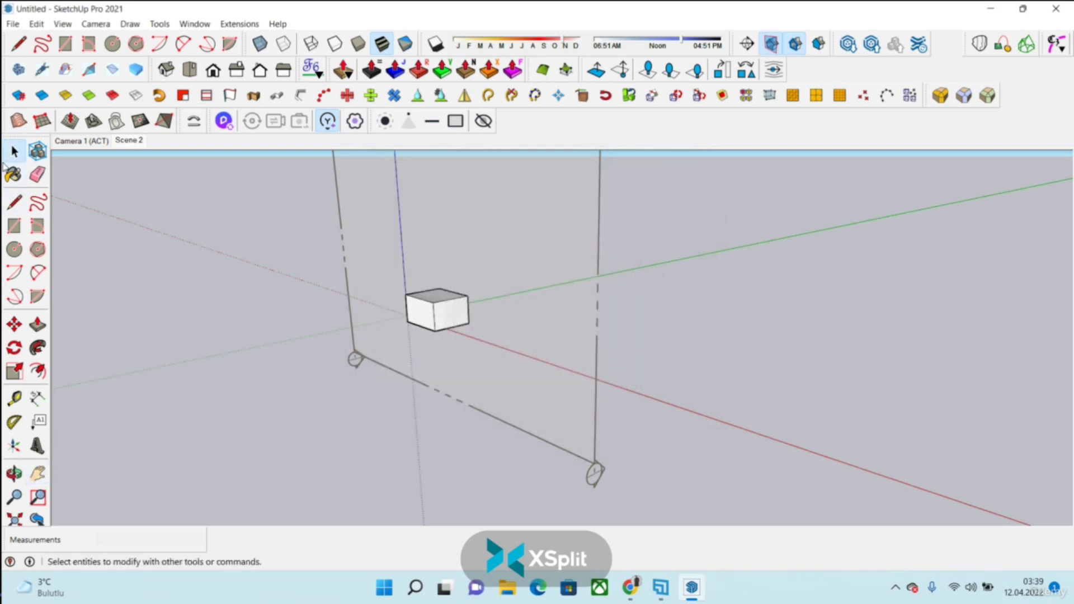
- Check the shortcut assigned to Camera/Orbit in the preferences and reset all keyboard shortcuts
left_click(193, 24)
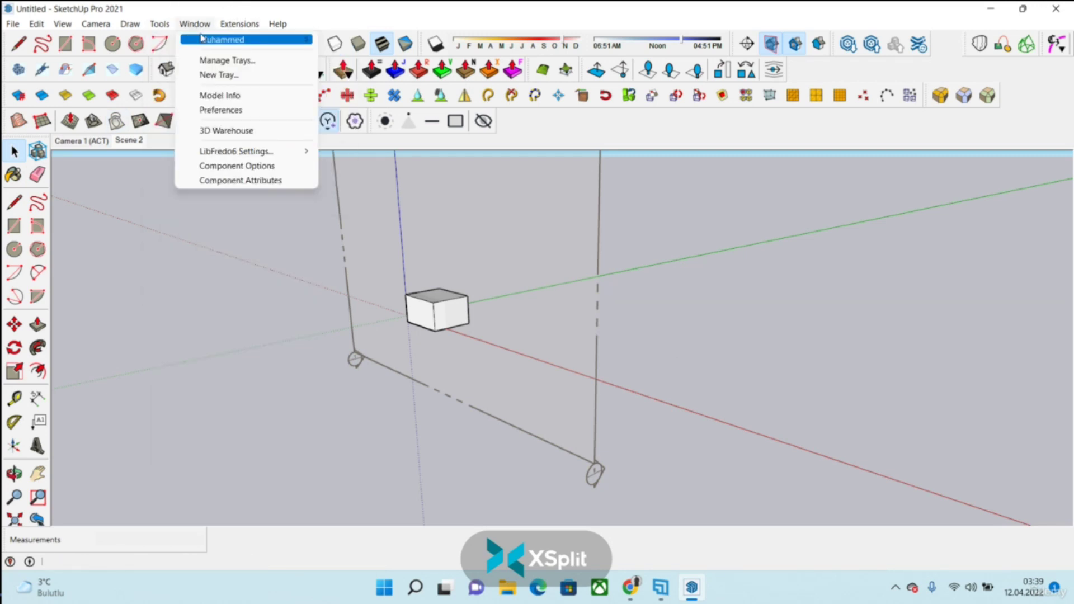
left_click(221, 109)
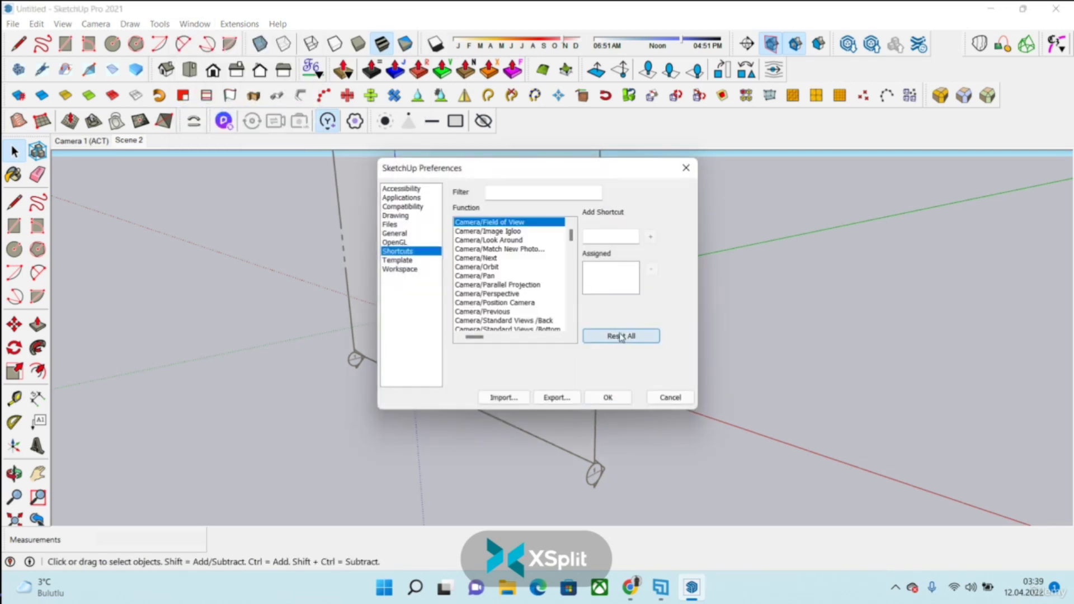
left_click(604, 237)
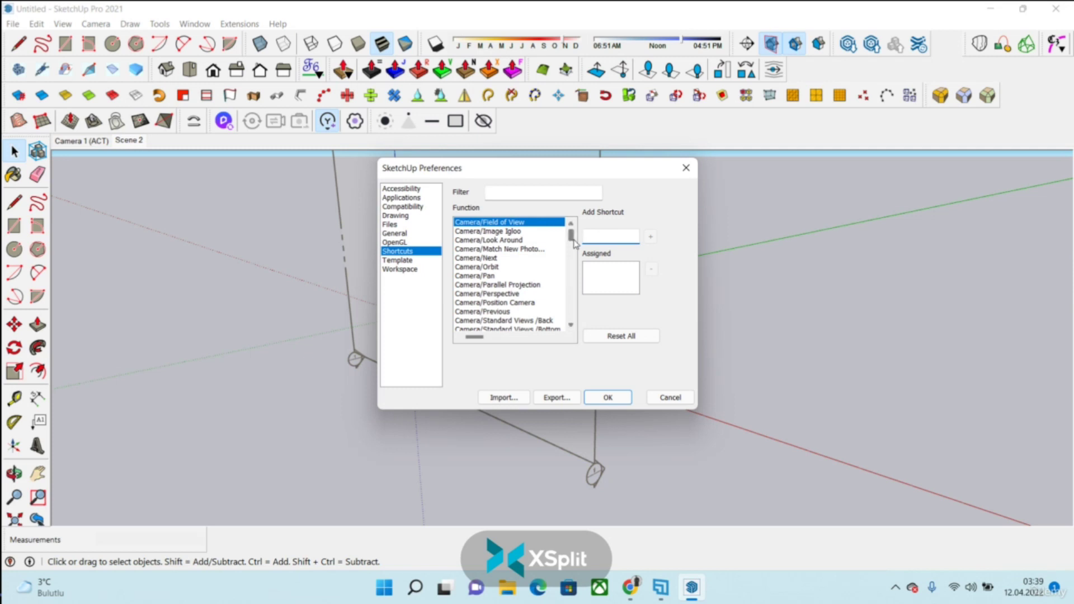
scroll(482, 273, "down", 1)
scroll(487, 250, "up", 1)
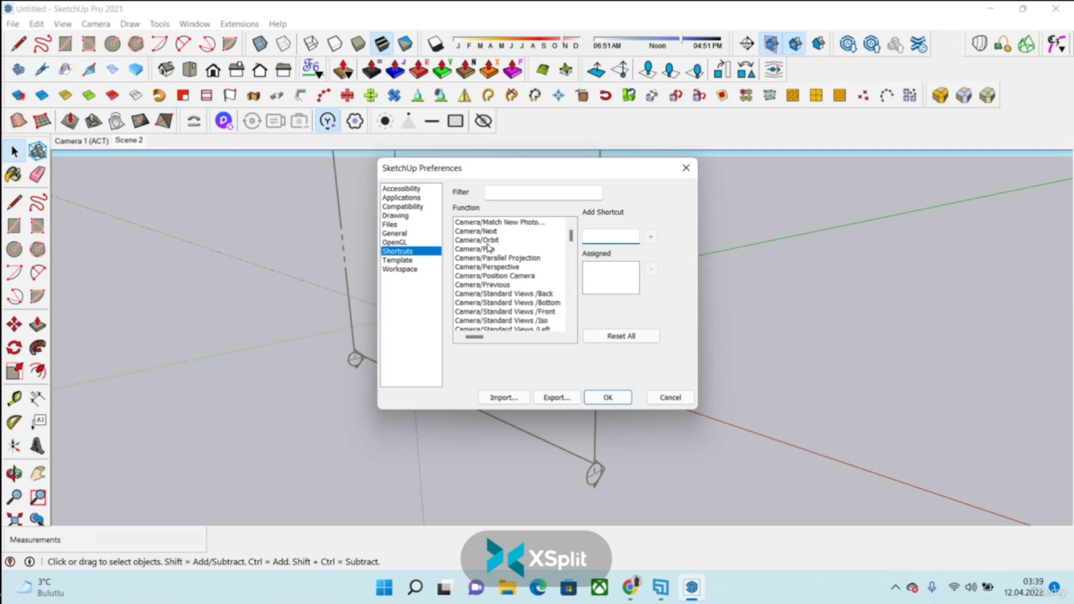
left_click(490, 240)
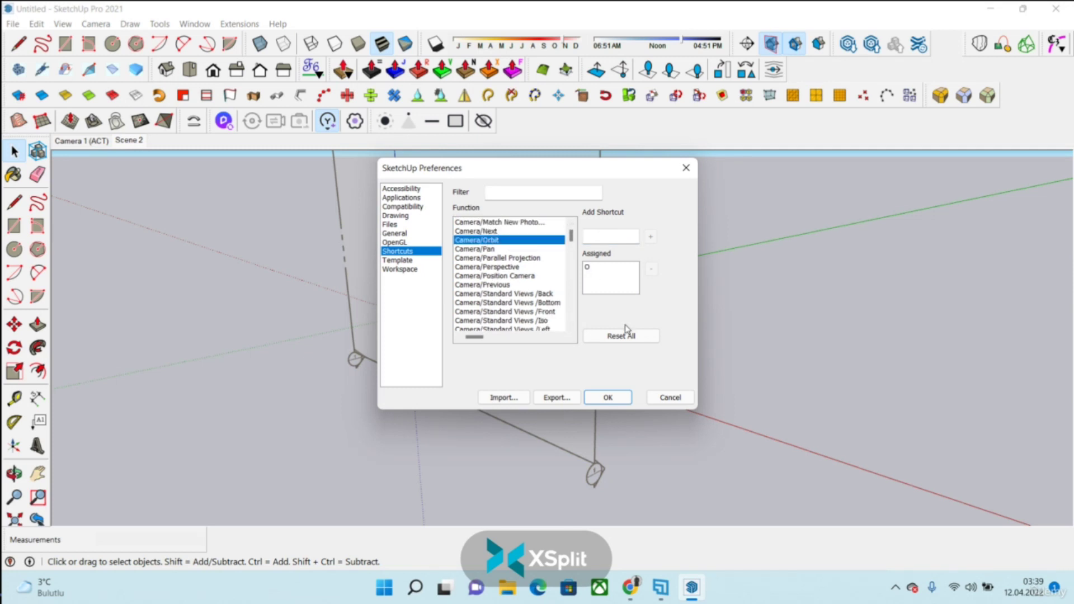
left_click(619, 335)
- Reassign the L shortcut from Draw/Lines/Line to Camera/Field of View, test it in the model and return to the Select tool
left_click(600, 233)
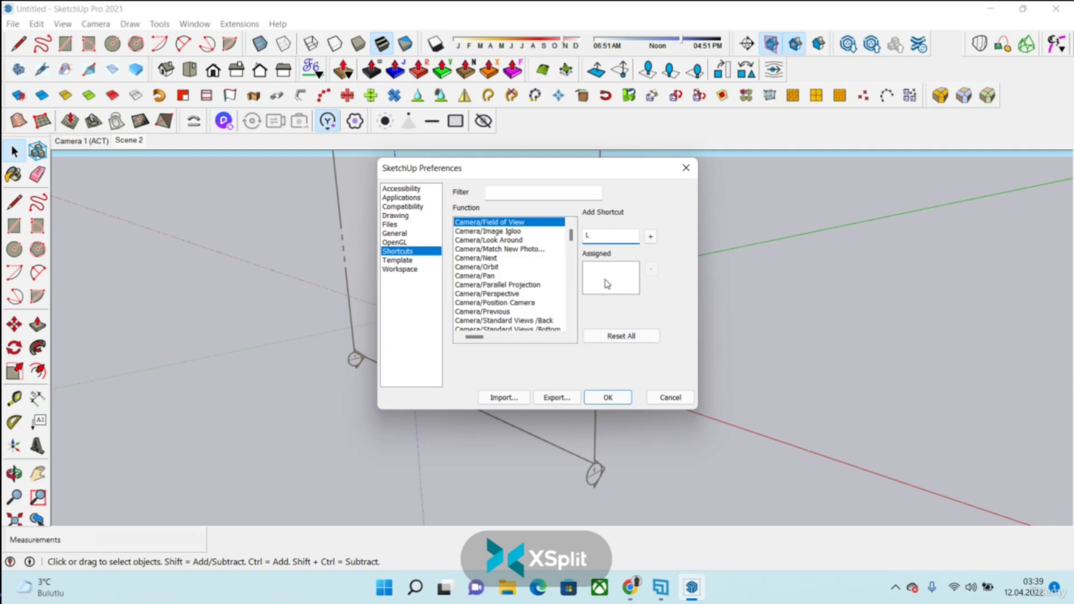
left_click(650, 236)
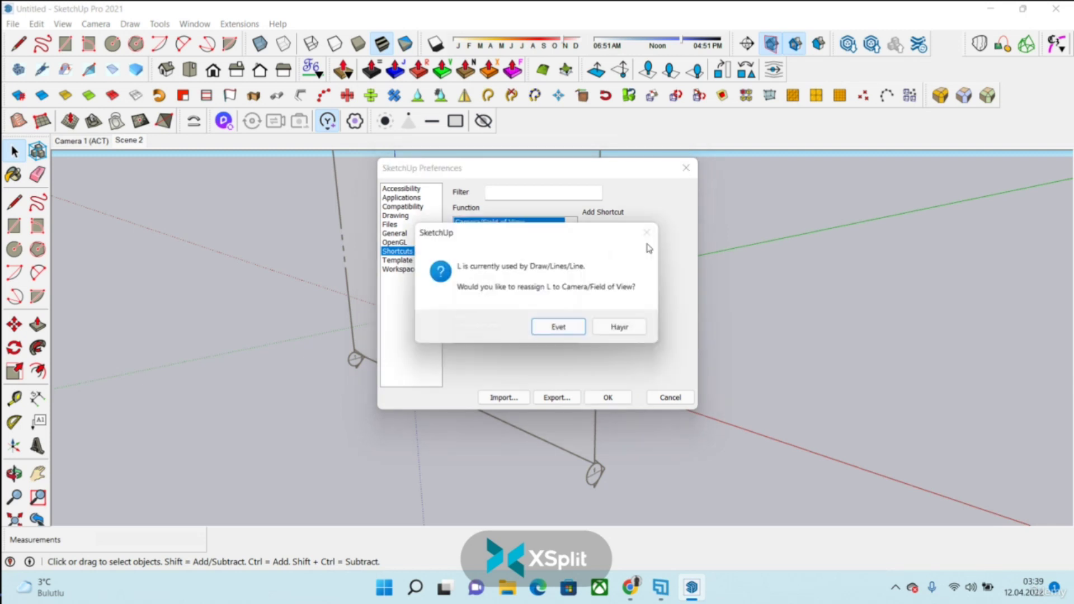
left_click(562, 331)
left_click(613, 396)
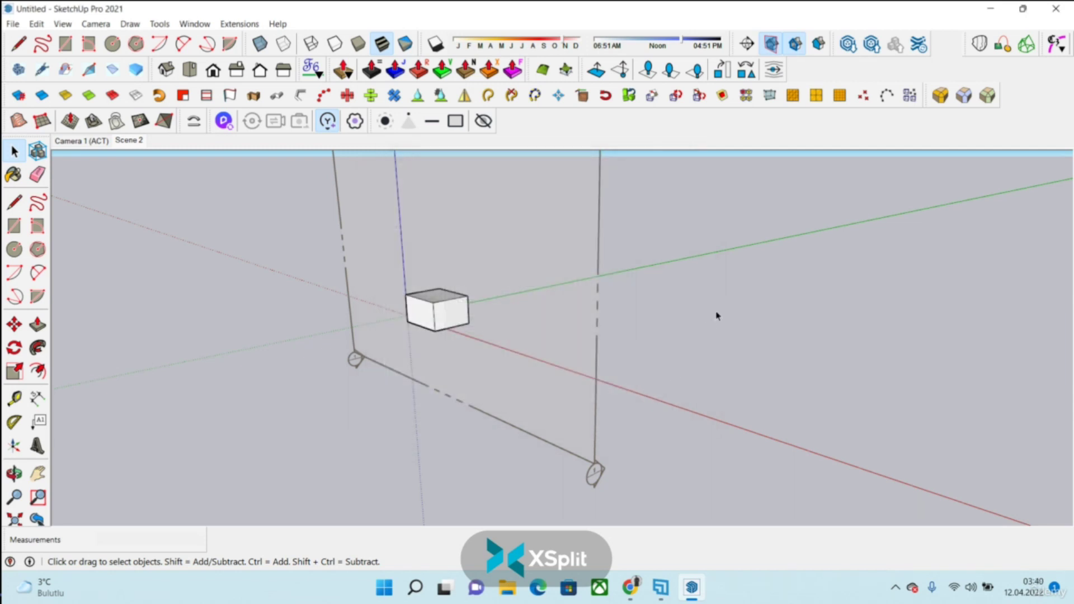
key("l")
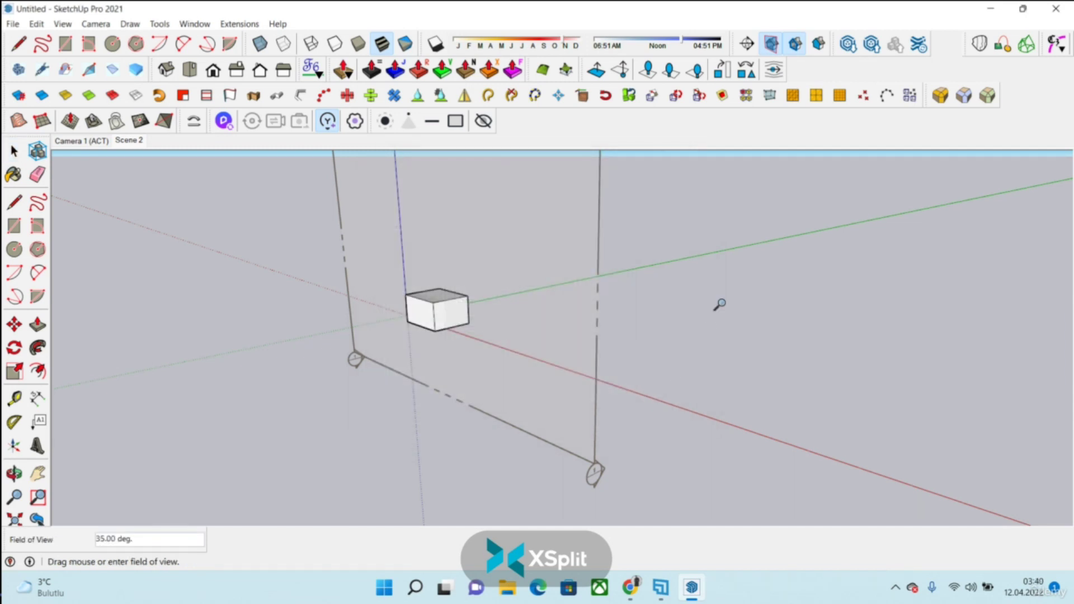
key("space")
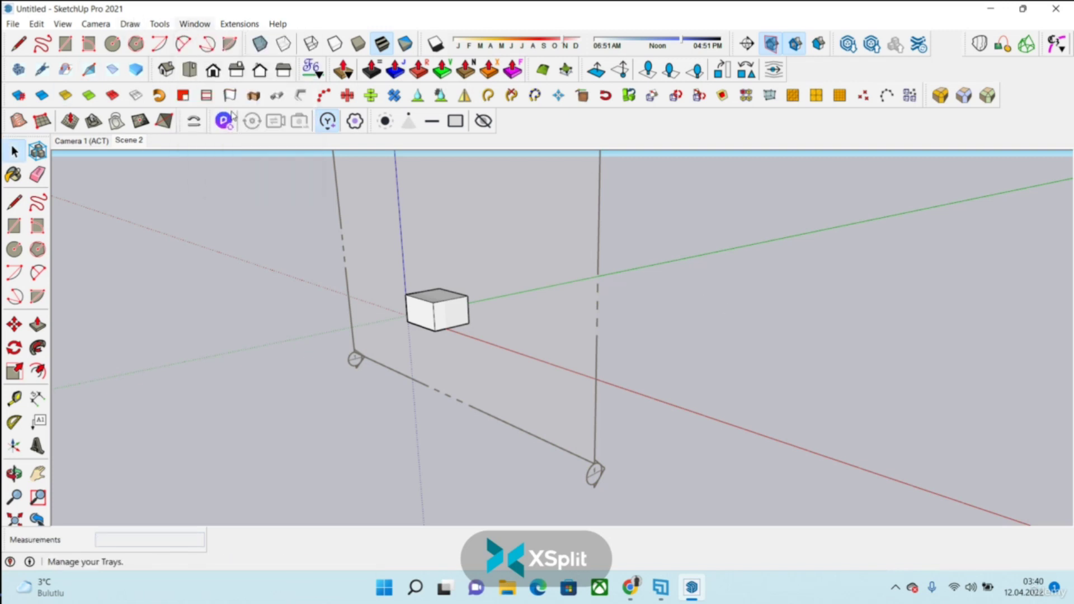
left_click(204, 25)
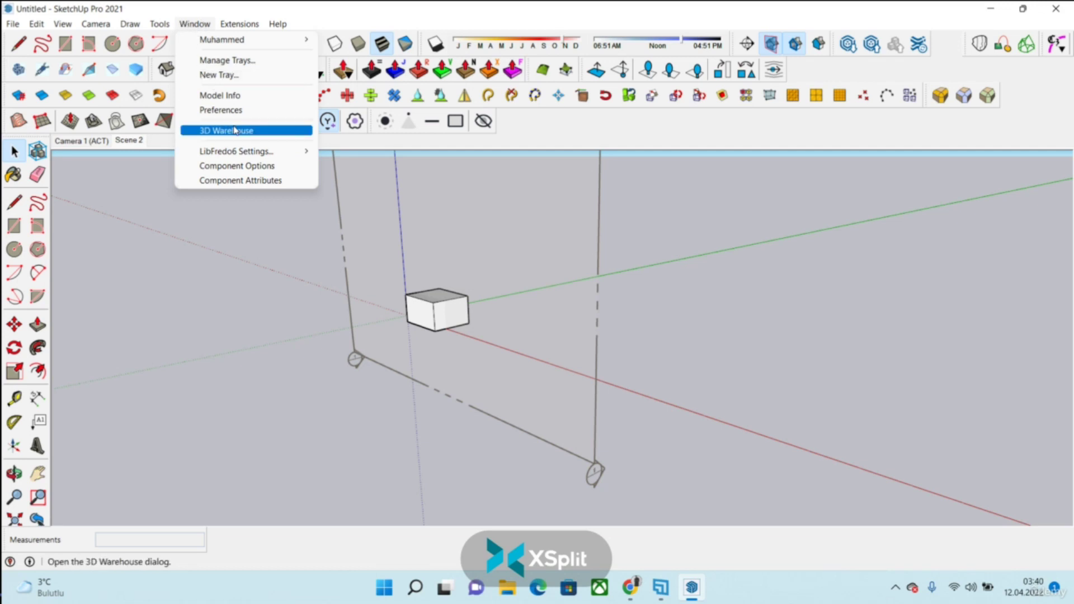
left_click(220, 95)
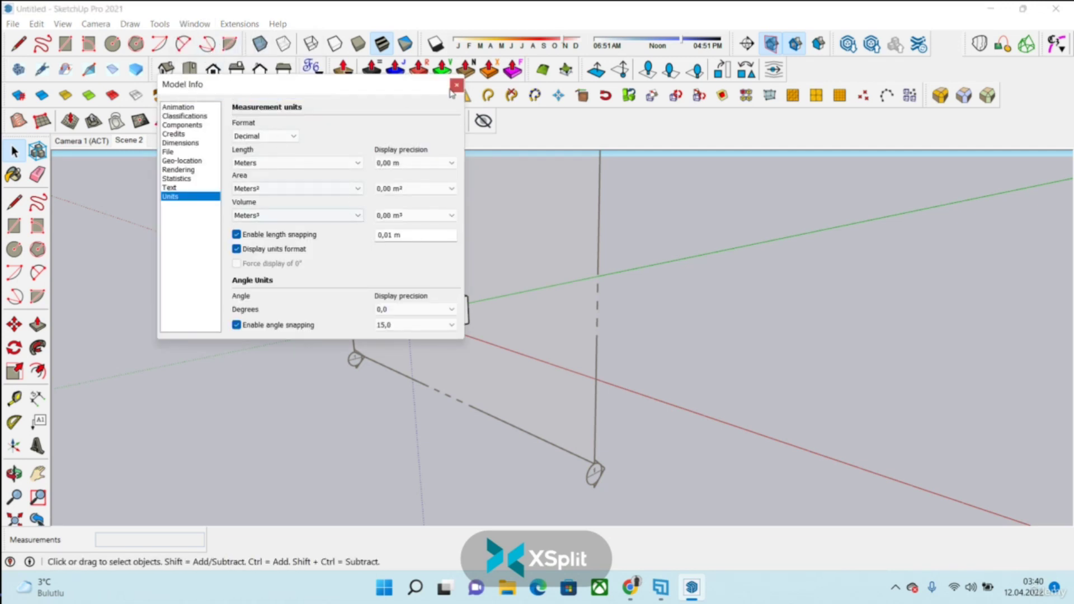
left_click(453, 84)
- Review the default drawing templates and the Workspace settings in the preferences, and close them without changes
left_click(194, 24)
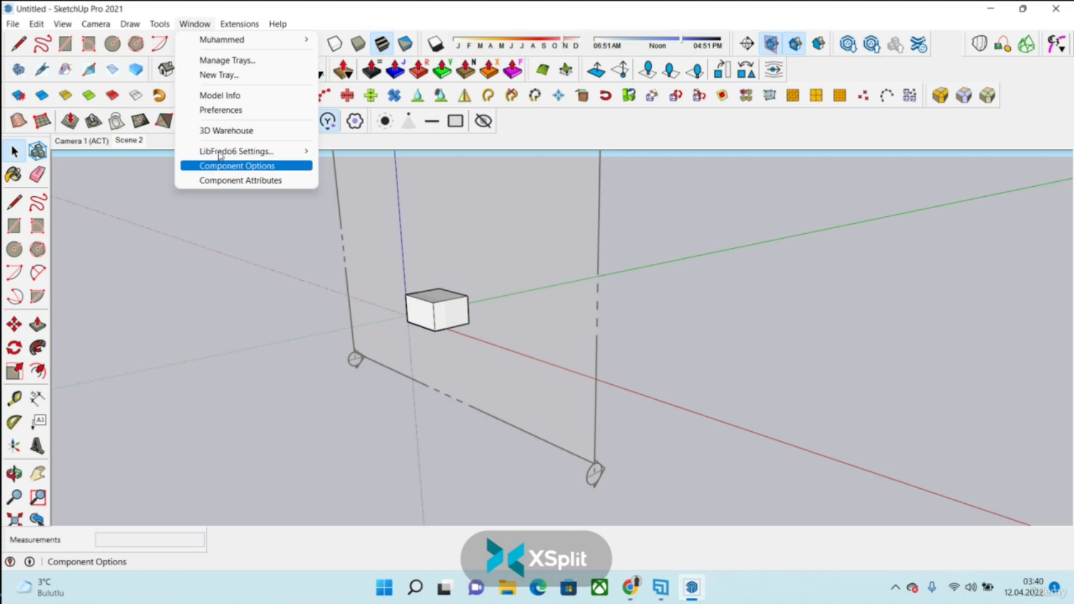
left_click(231, 111)
left_click(398, 260)
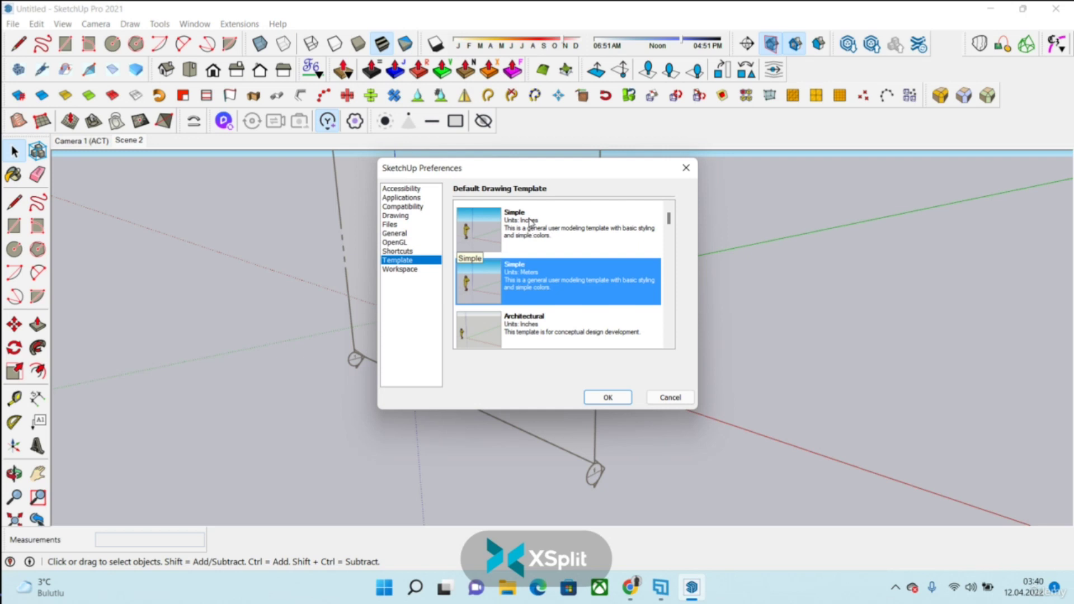
scroll(526, 314, "down", 3)
scroll(524, 329, "down", 3)
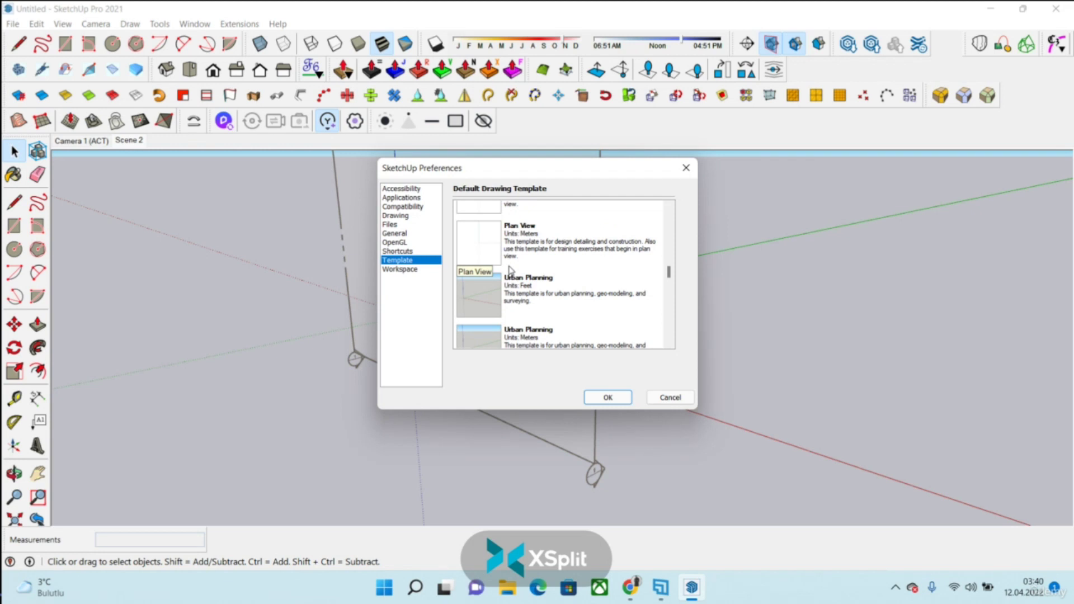
left_click(397, 270)
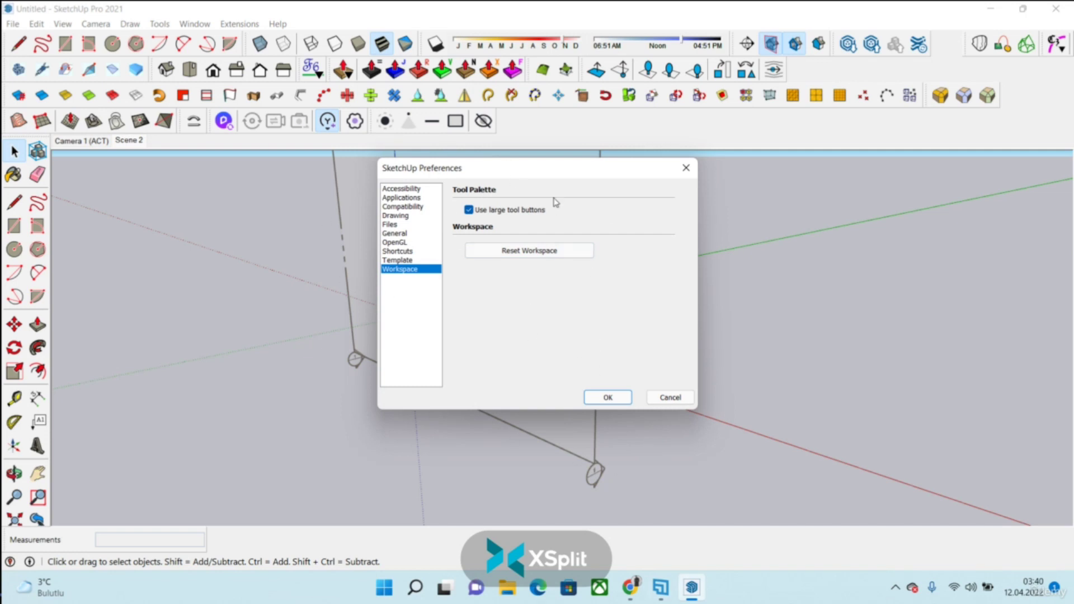
left_click(689, 398)
- Delete the section plane standing around the box
left_click_drag(674, 270, 562, 357)
left_click(640, 280)
left_click(596, 320)
key("Delete")
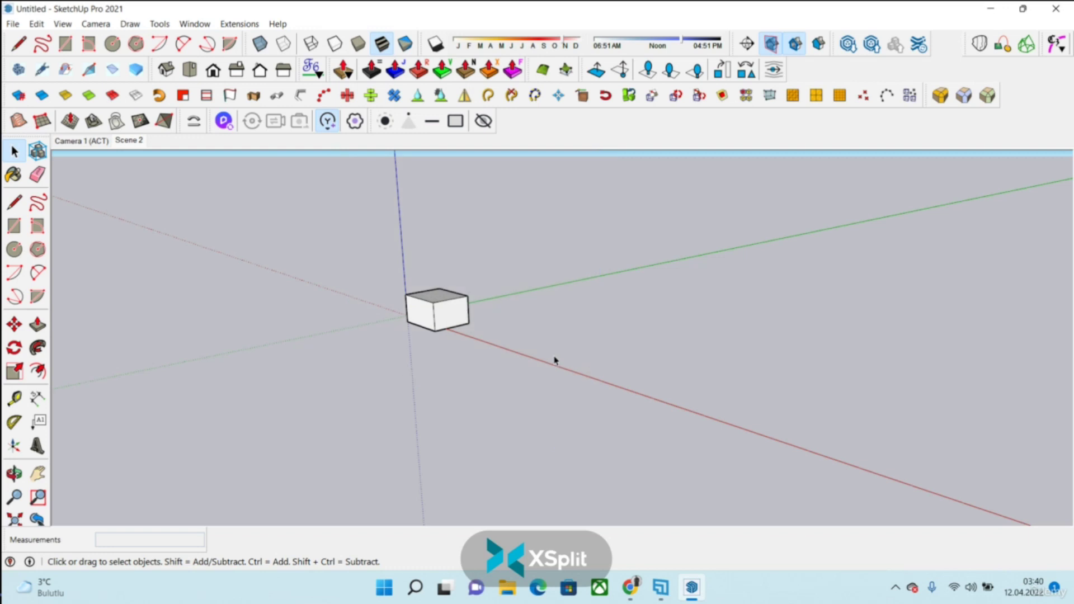
- Open 3D Warehouse and search it for "kapı"
left_click(203, 25)
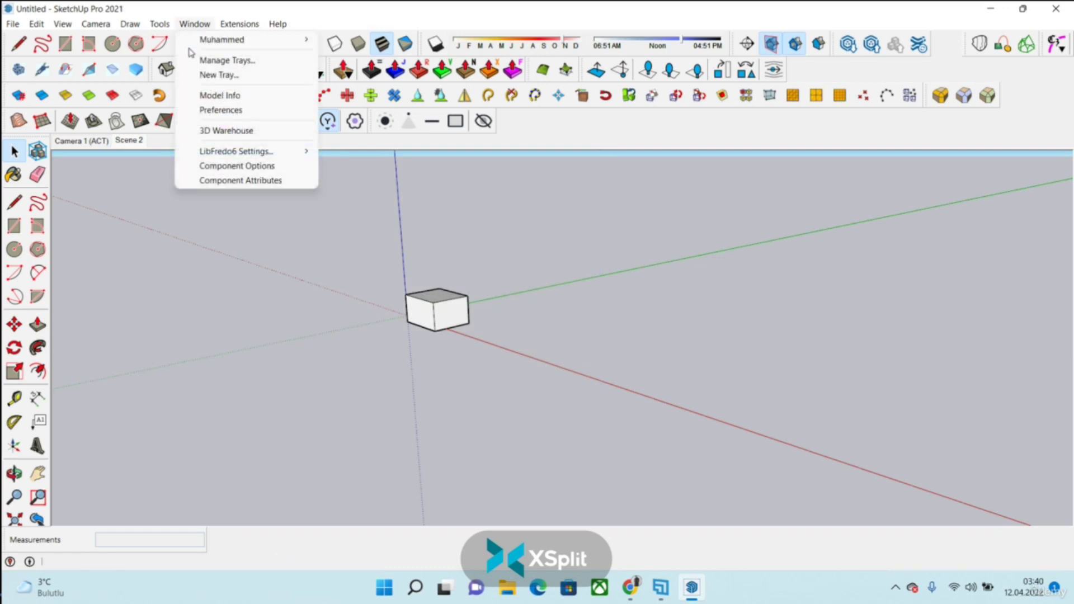
left_click(221, 134)
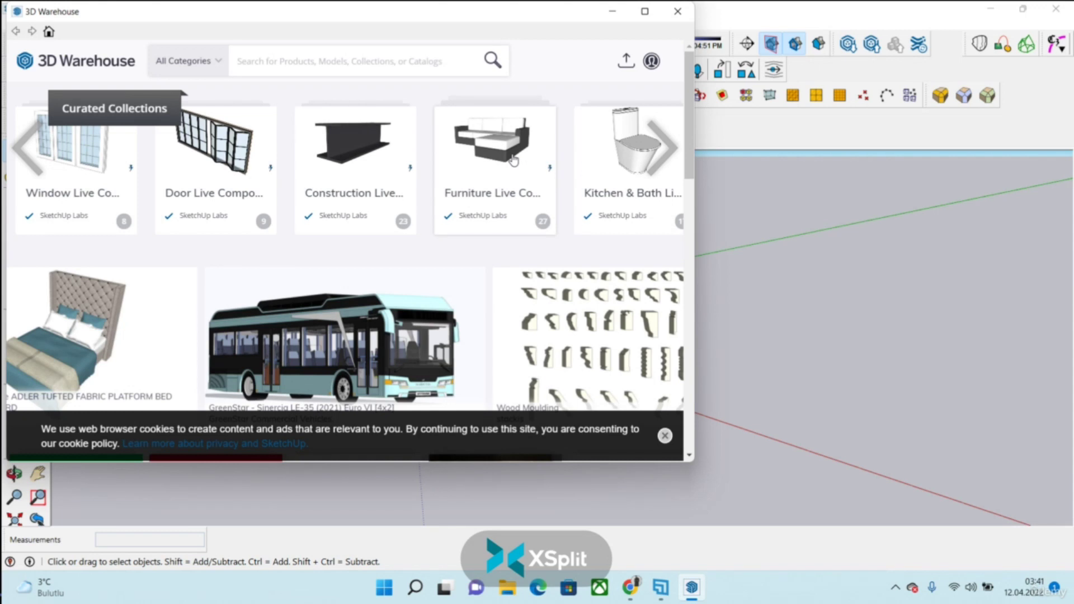
type("kap")
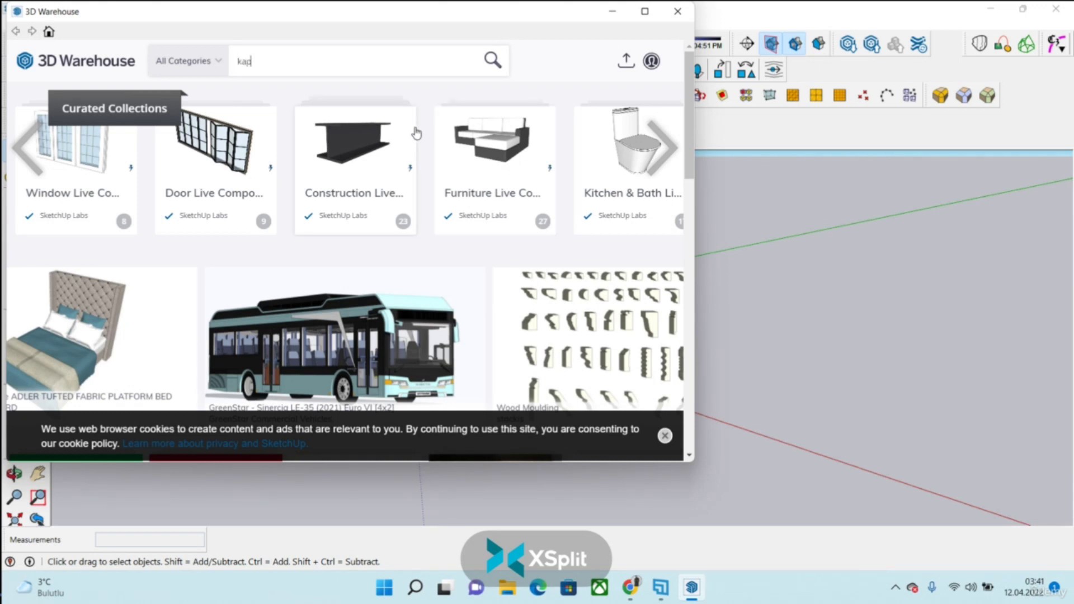
type("ı")
key("Return")
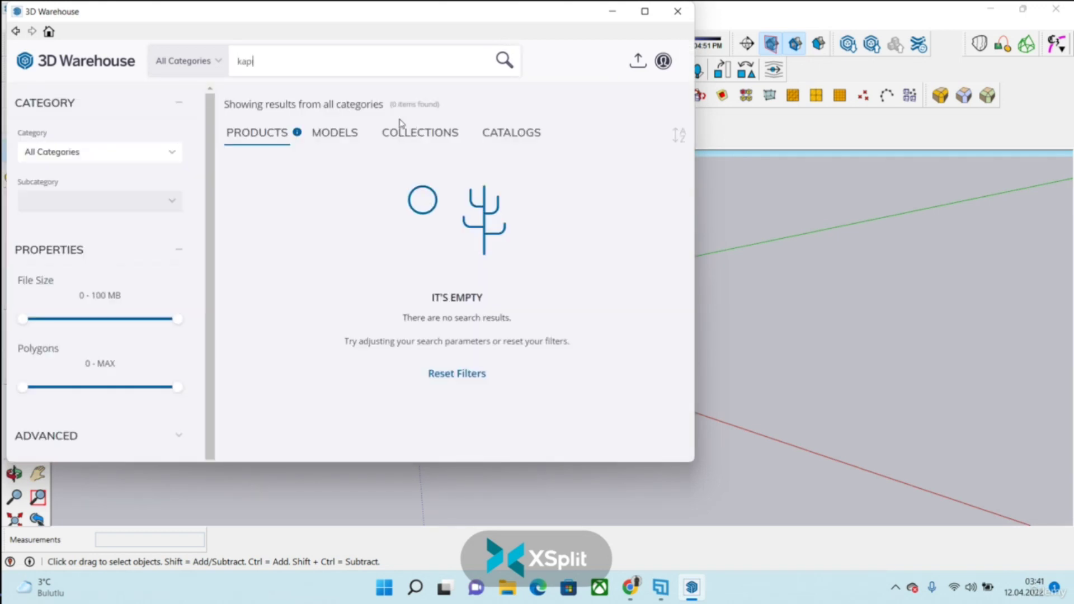
- Replace the 3D Warehouse search term with "door" and run the search
key("BackSpace")
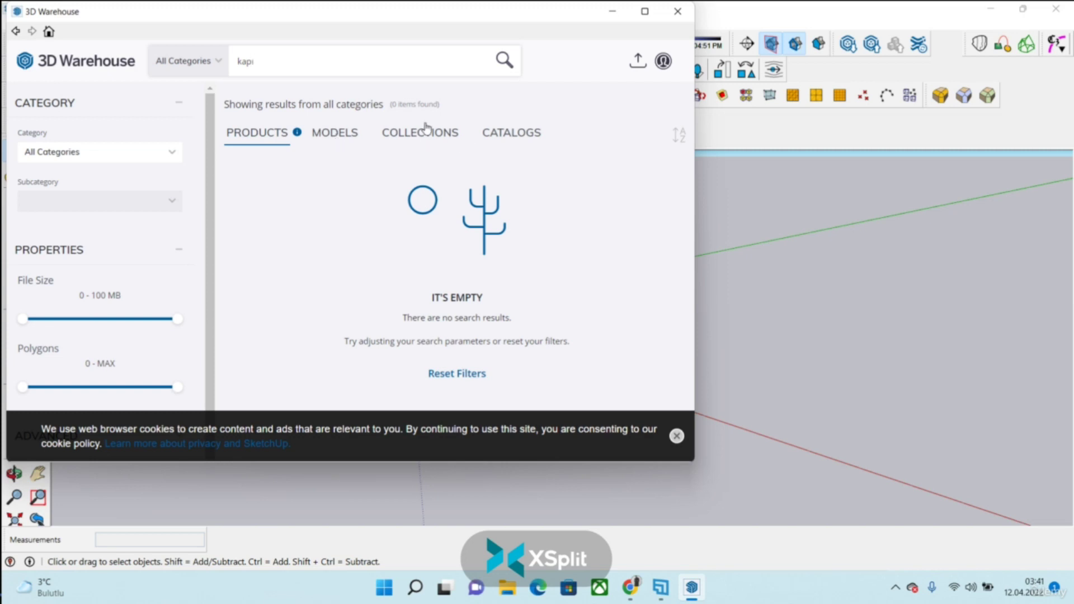
left_click_drag(254, 62, 189, 93)
type("door")
key("Return")
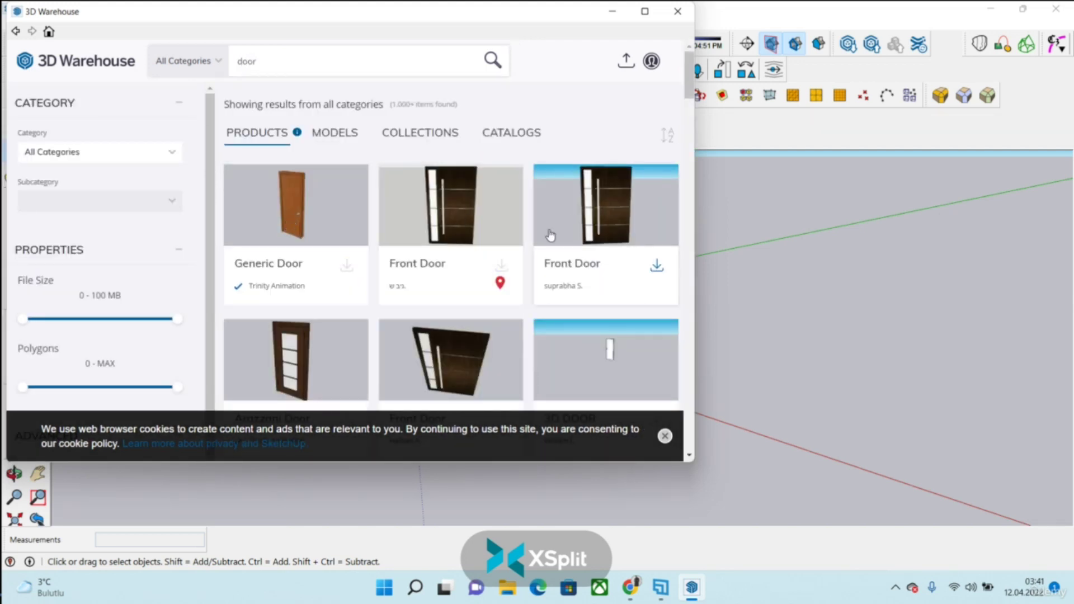
- Browse the models, collections and catalogs found for the door search
left_click(348, 135)
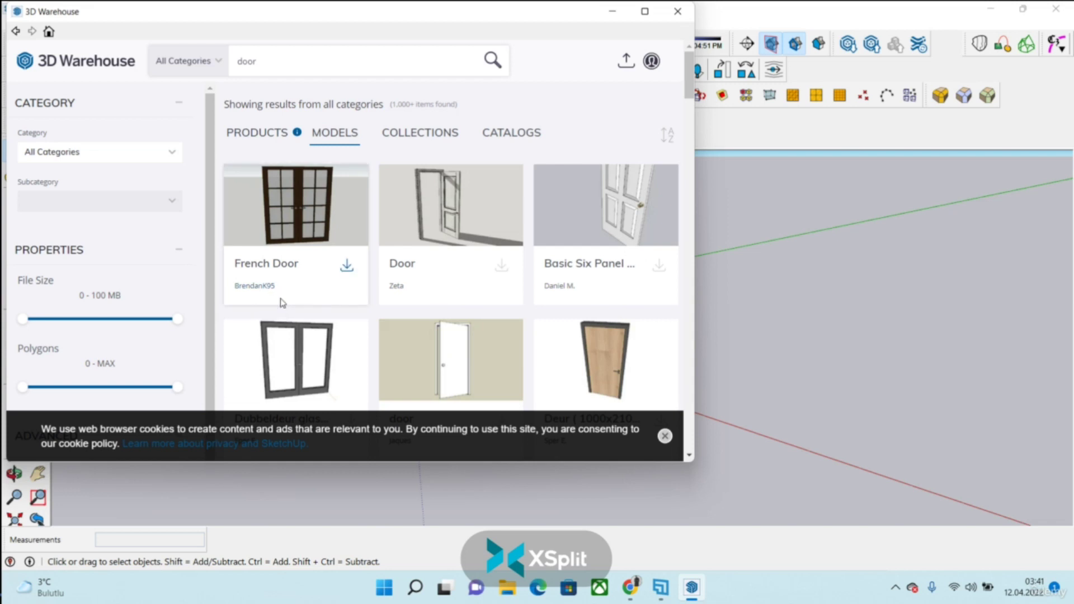
left_click(419, 135)
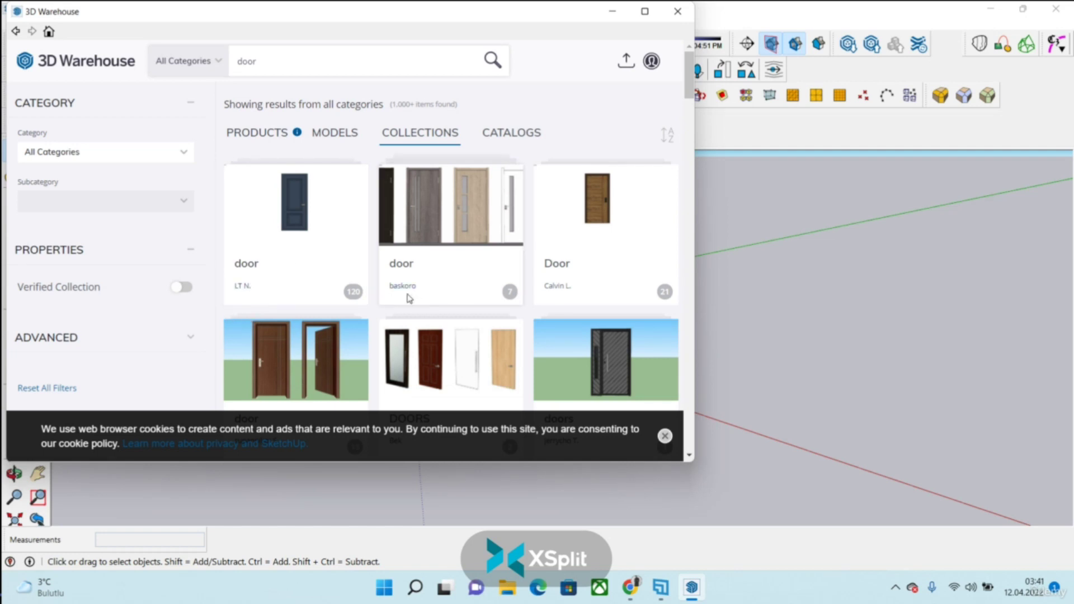
scroll(571, 177, "down", 5)
scroll(557, 169, "up", 2)
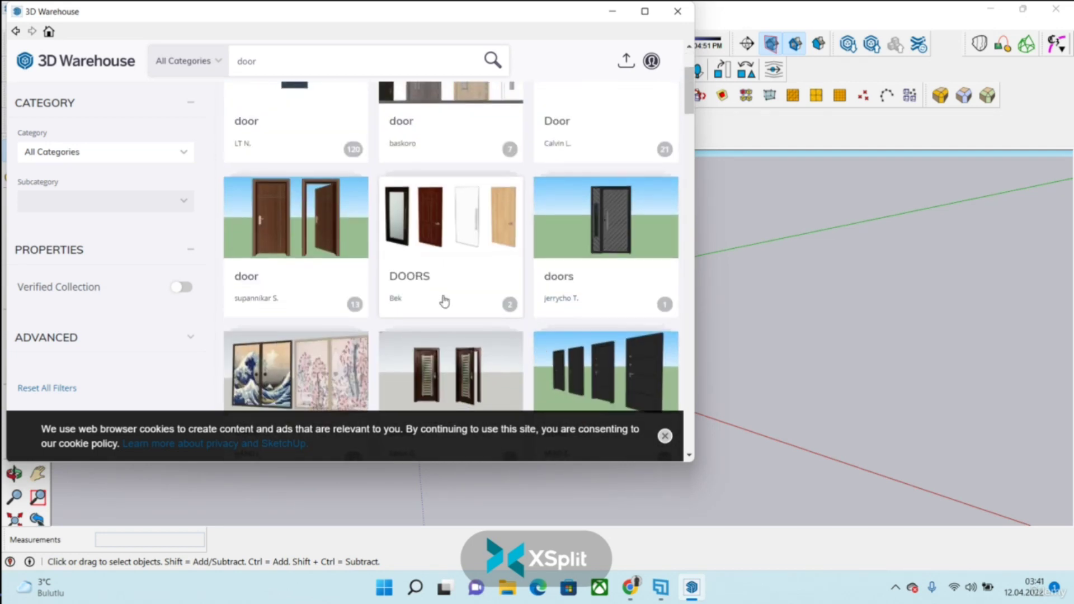
scroll(444, 300, "down", 6)
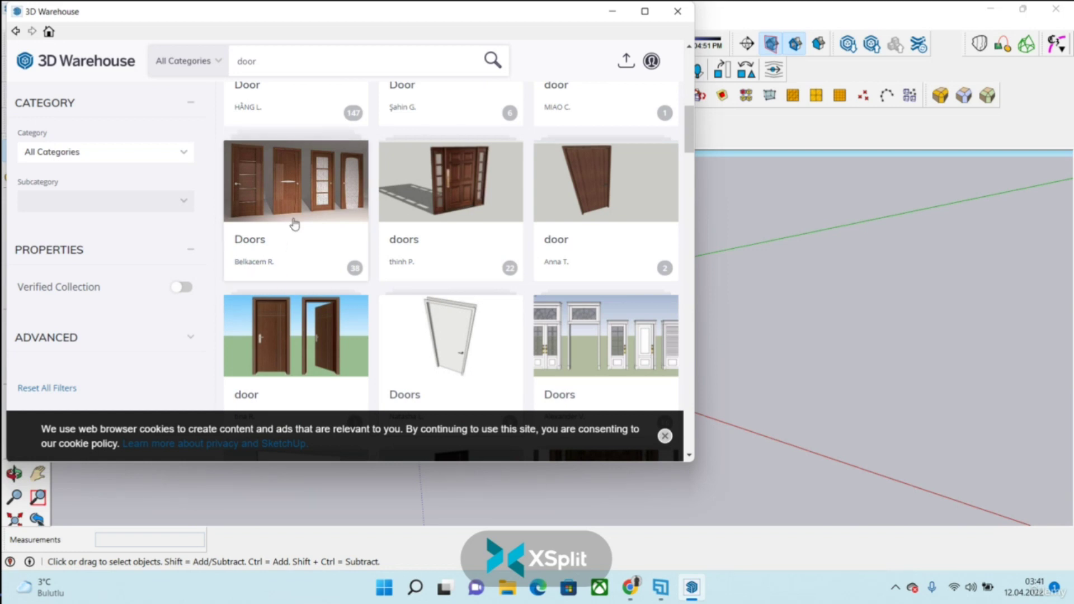
left_click(355, 269)
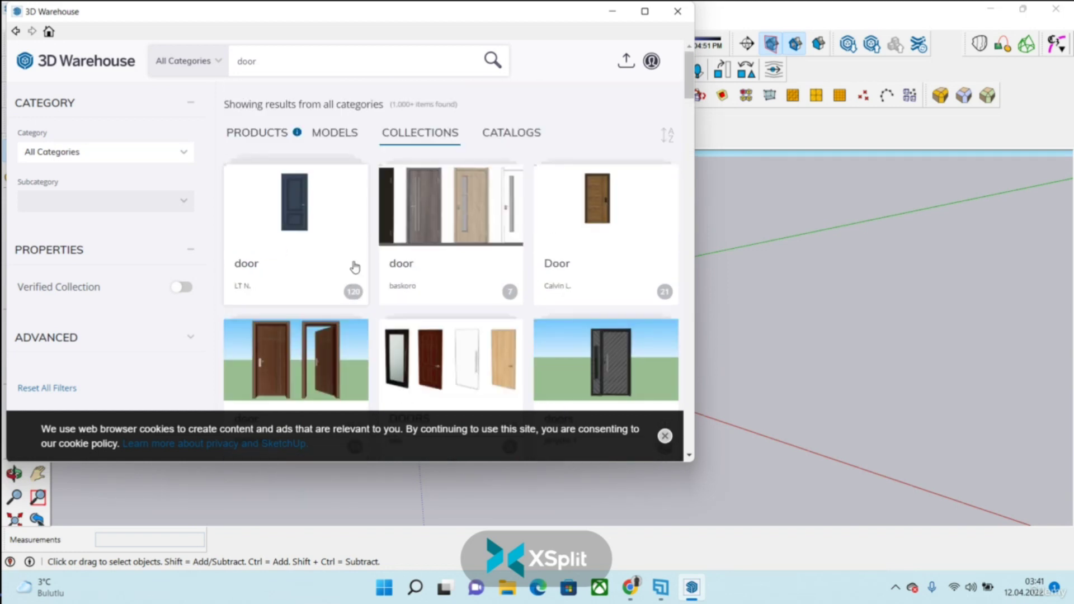
left_click(512, 137)
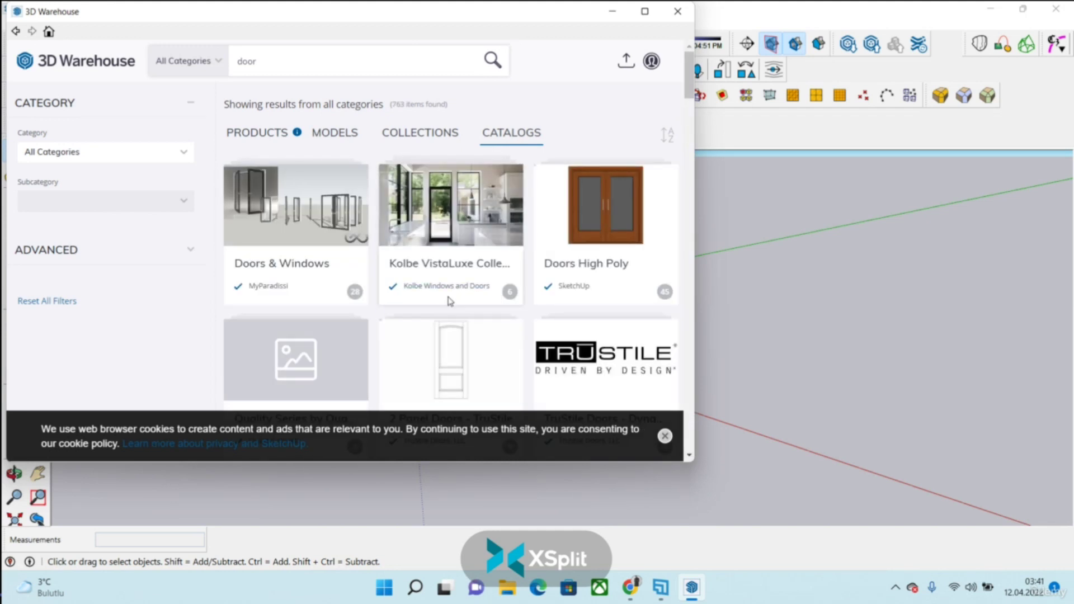
scroll(556, 302, "down", 1)
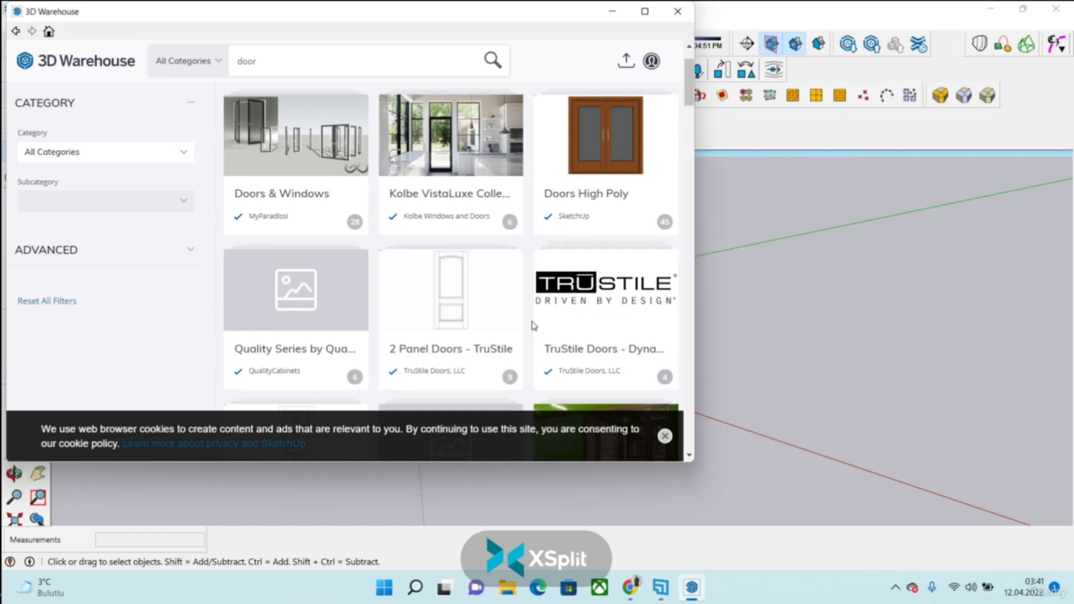
scroll(492, 322, "up", 1)
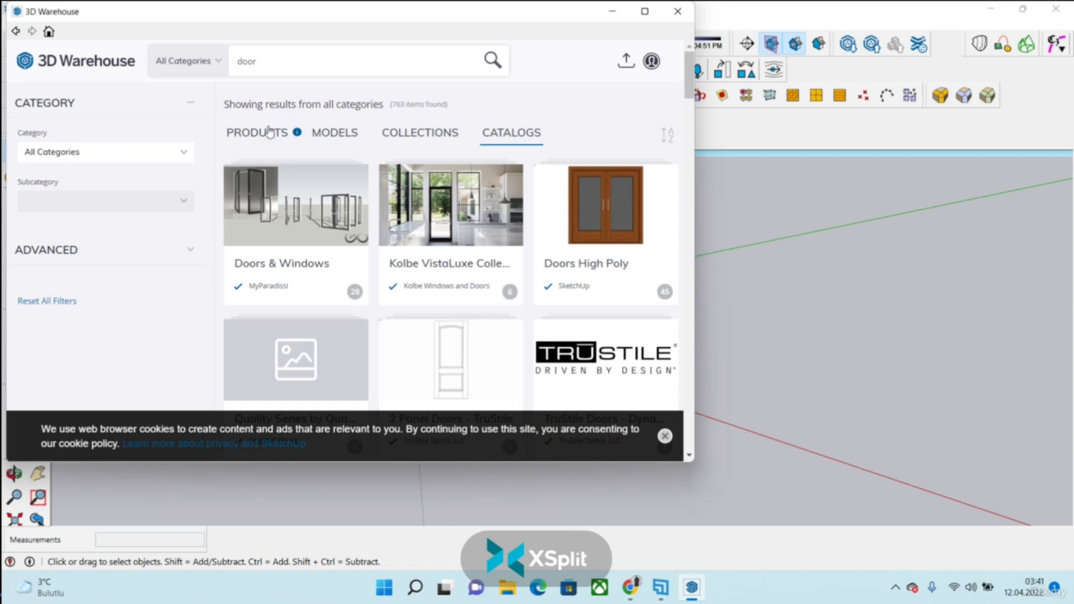
- Search 3D Warehouse for "villa", browse the matching models and close 3D Warehouse
left_click(287, 71)
type("villa")
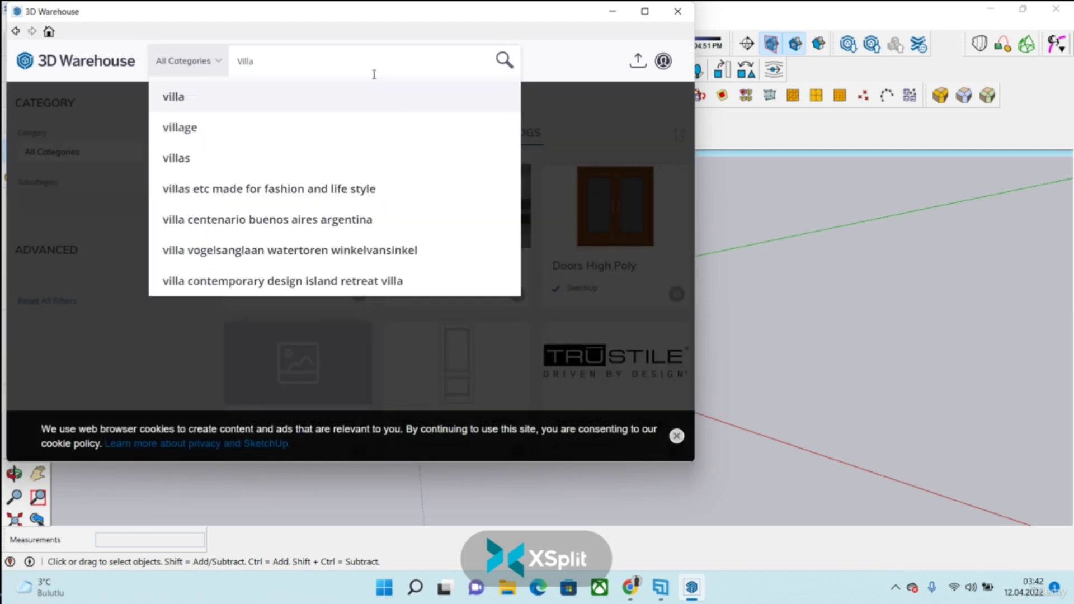
left_click(384, 92)
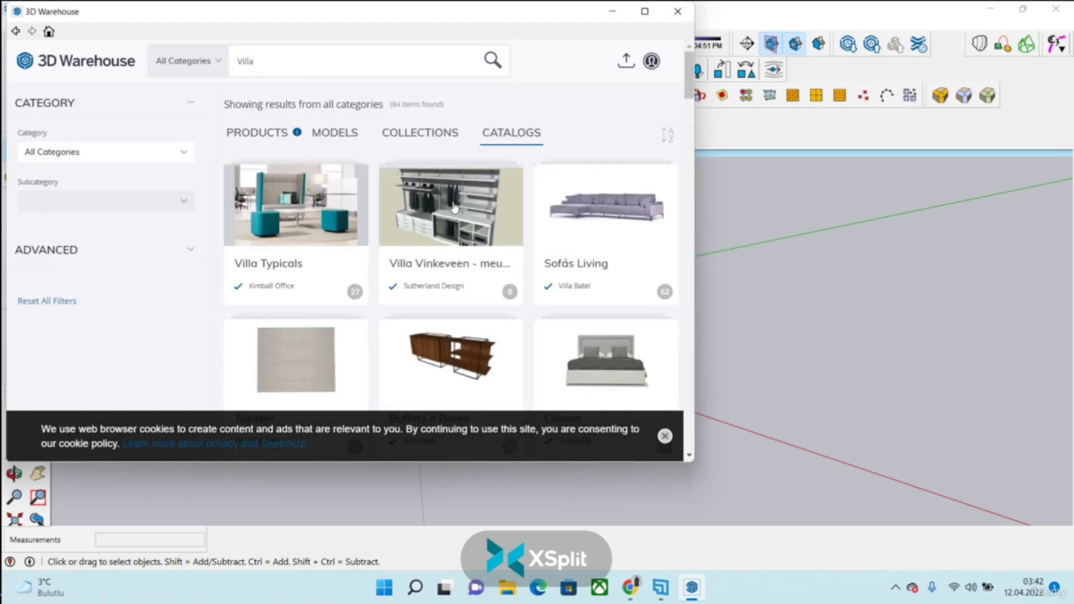
left_click(345, 136)
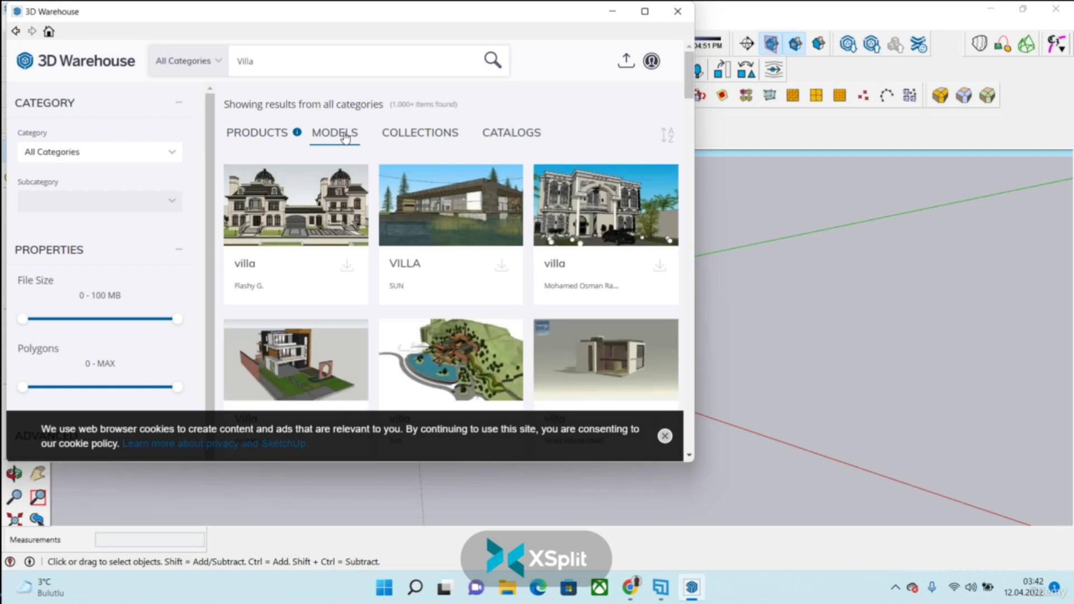
scroll(462, 274, "down", 2)
scroll(463, 274, "down", 10)
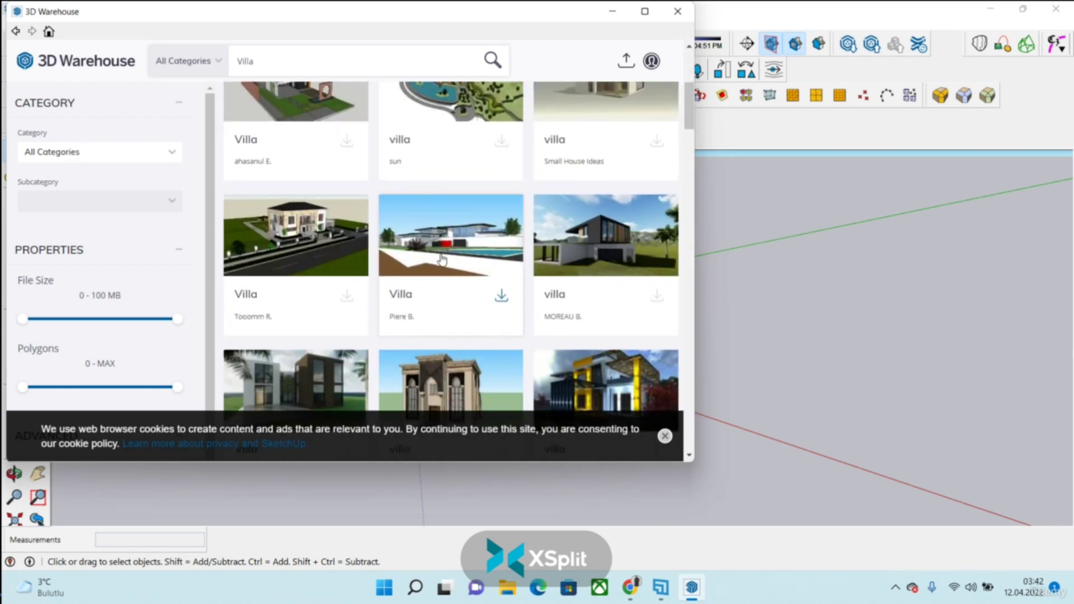
scroll(436, 264, "down", 3)
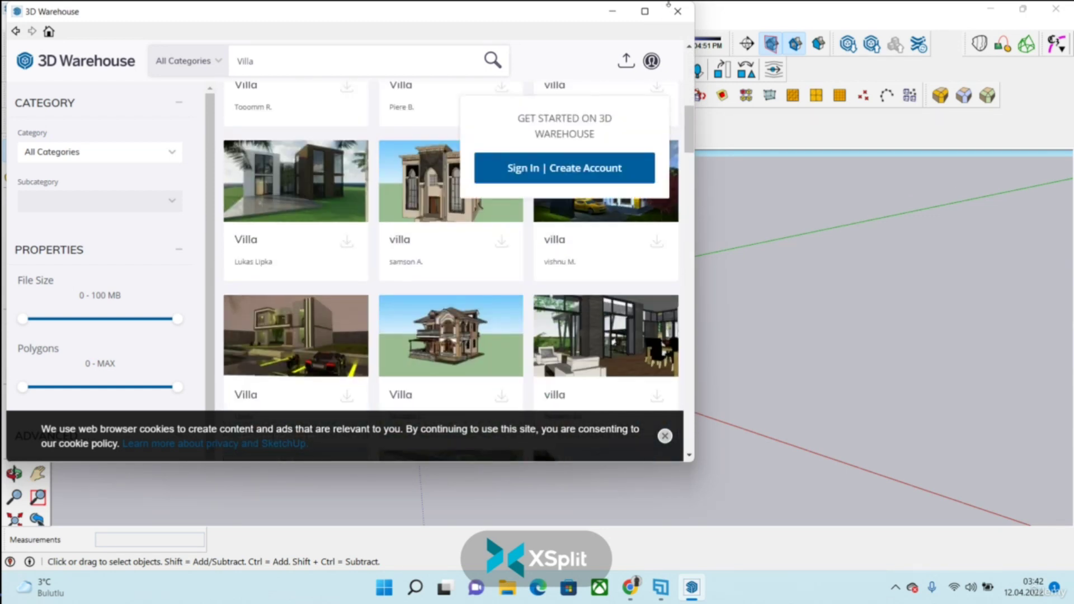
left_click(677, 12)
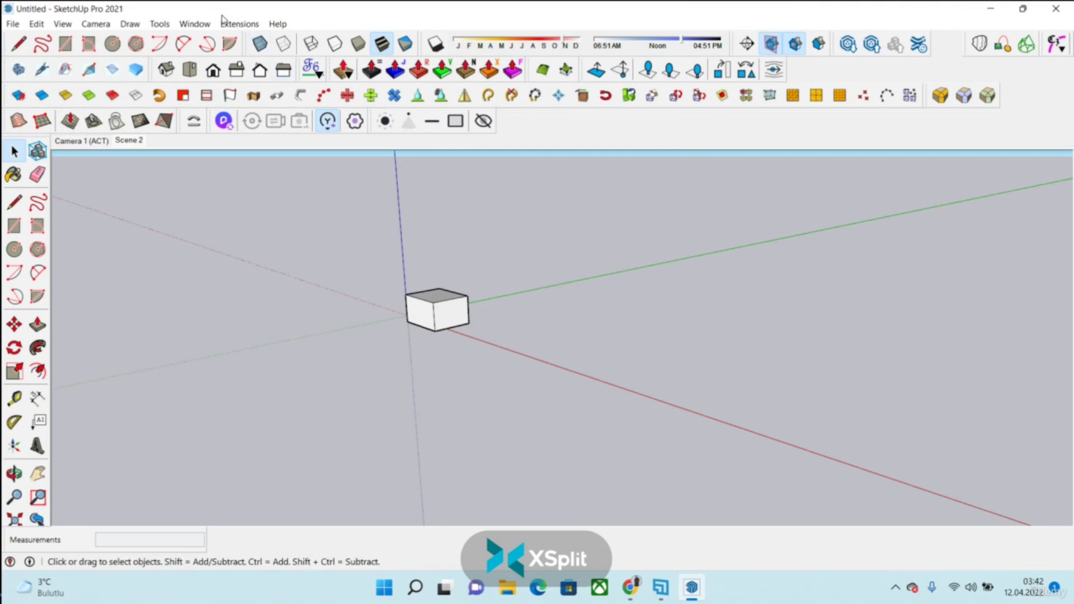
left_click(192, 26)
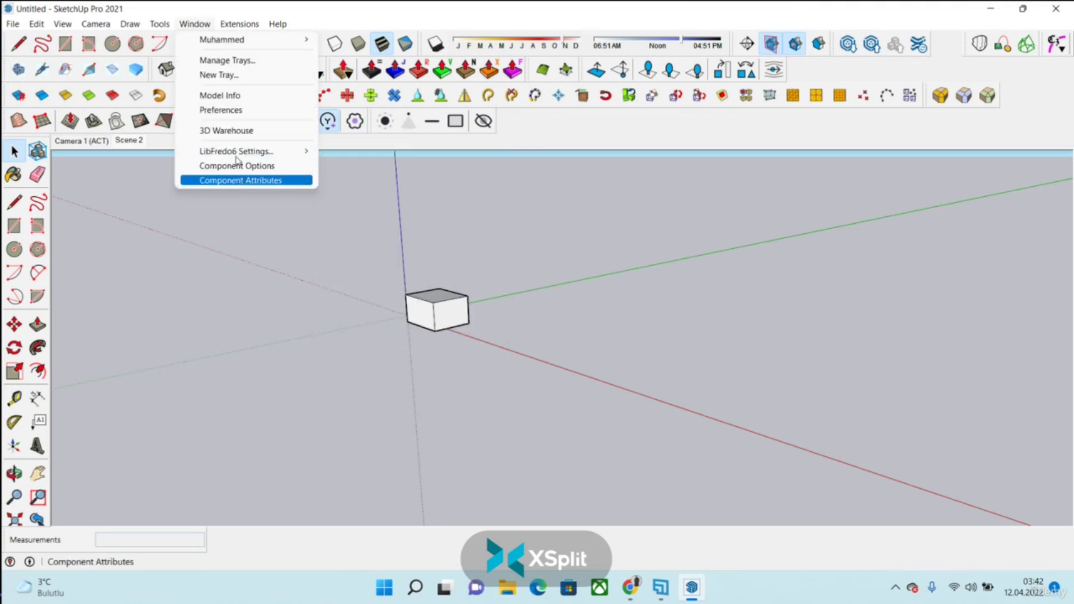
left_click(506, 199)
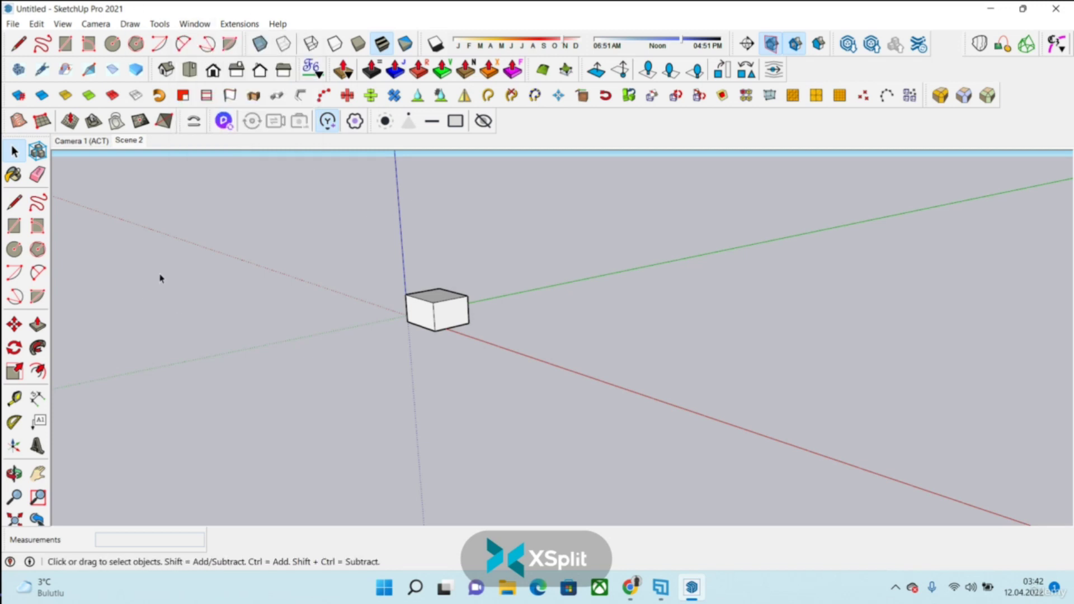
- Open Extension Warehouse to view the featured extensions and close it
left_click(239, 26)
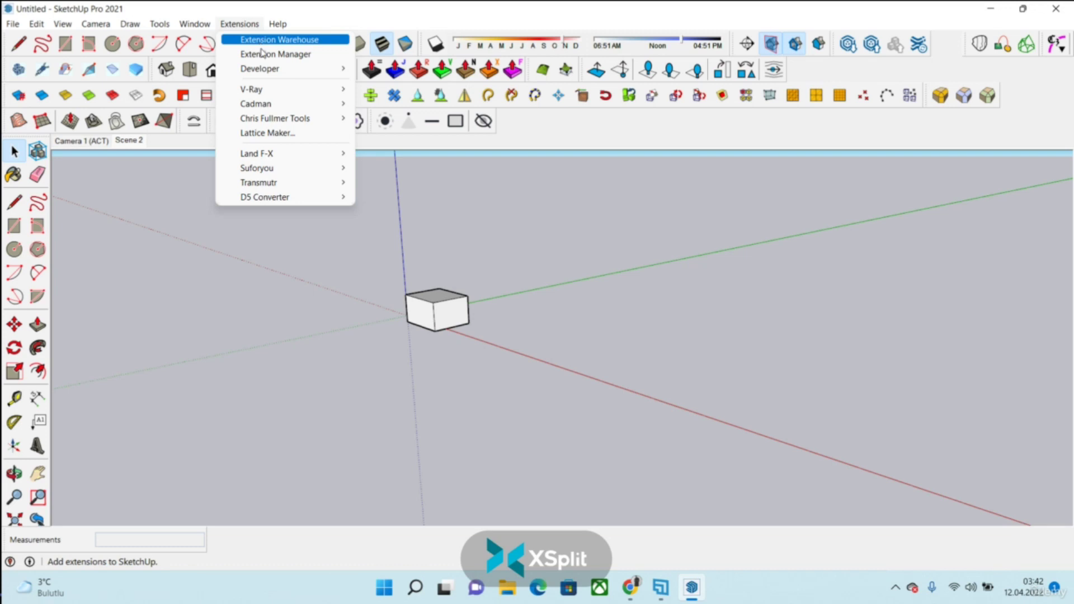
left_click(277, 23)
left_click(255, 38)
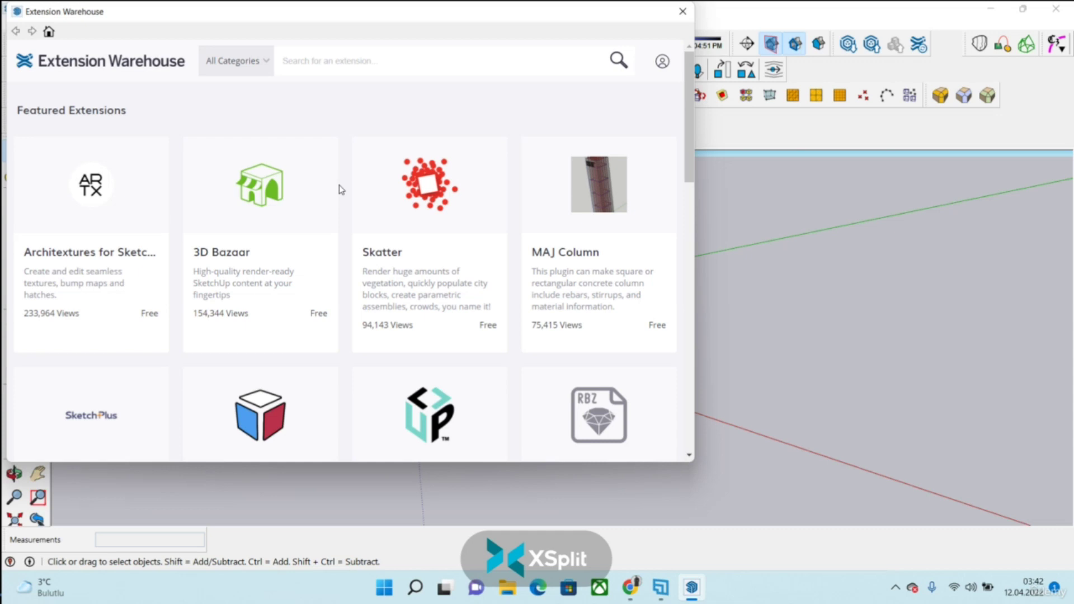
left_click(682, 11)
- Review the full list of installed extensions in Extension Manager and close it without changes
left_click(238, 26)
left_click(269, 53)
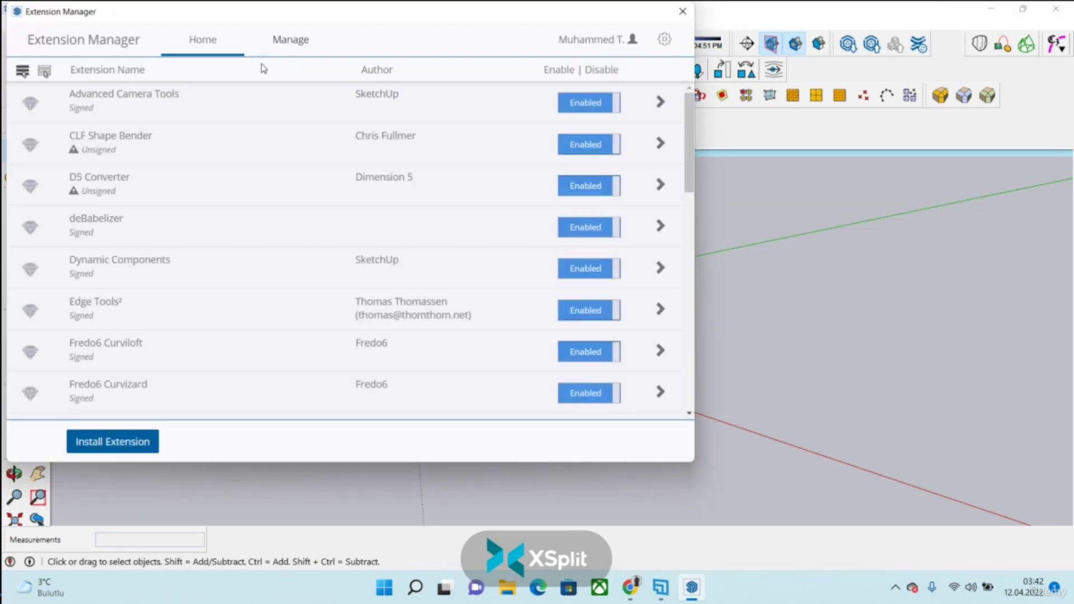
scroll(159, 135, "down", 6)
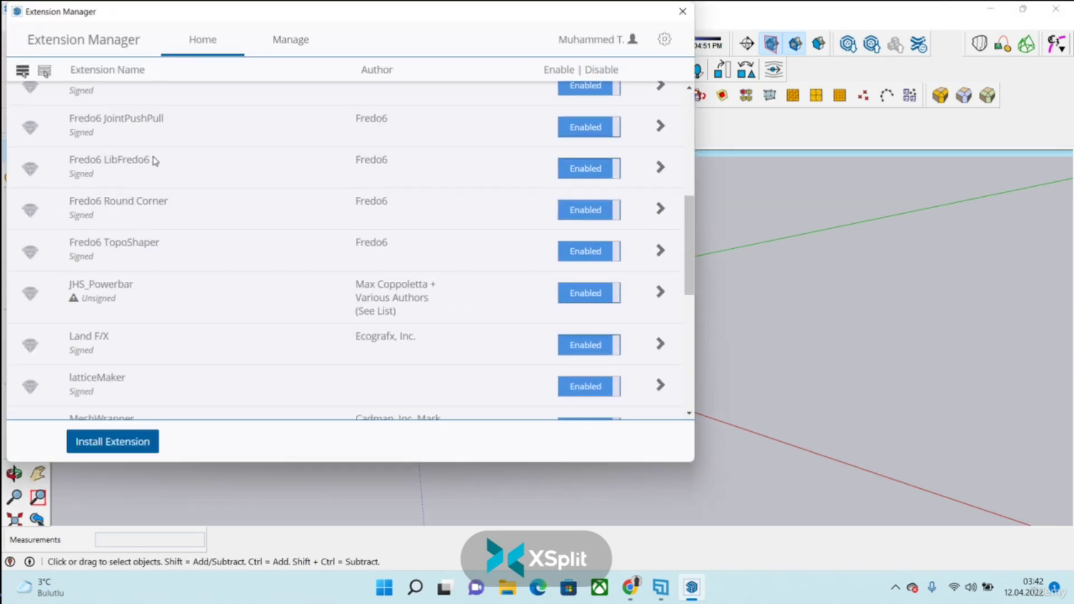
scroll(154, 163, "down", 10)
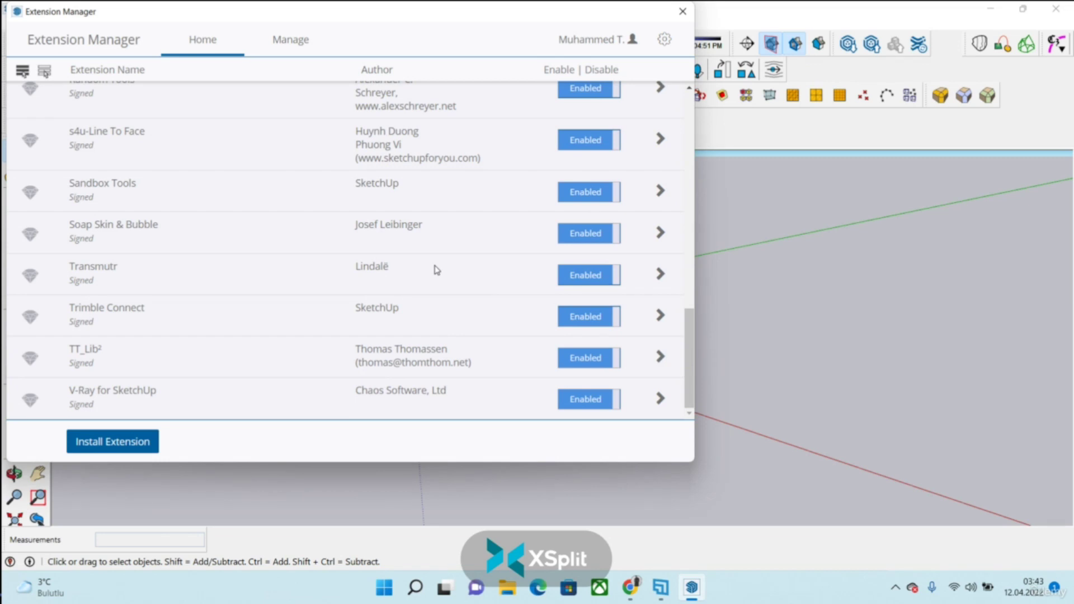
left_click(682, 11)
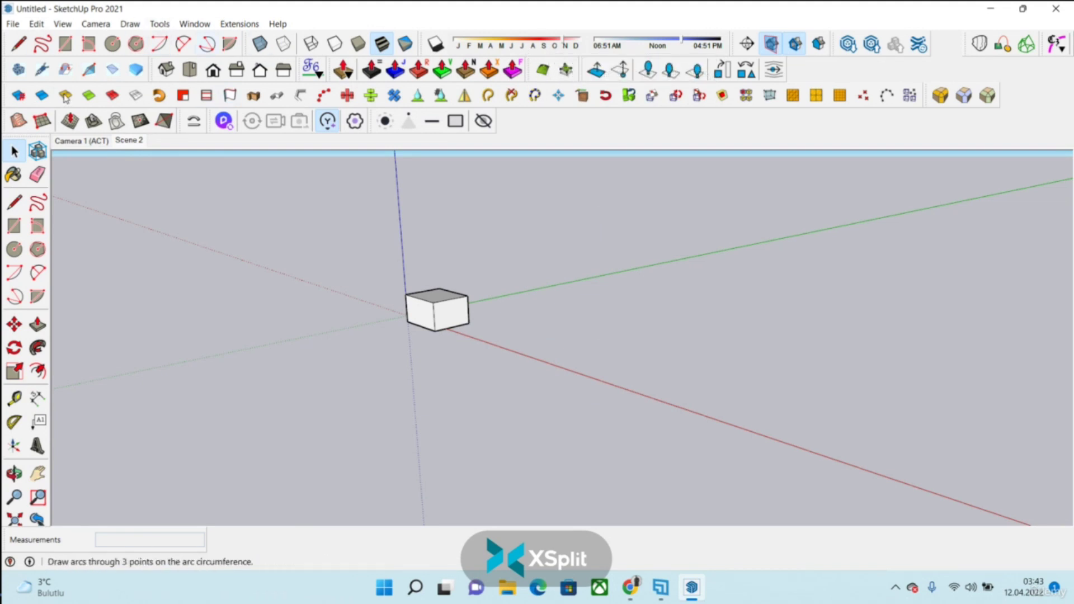
left_click(278, 25)
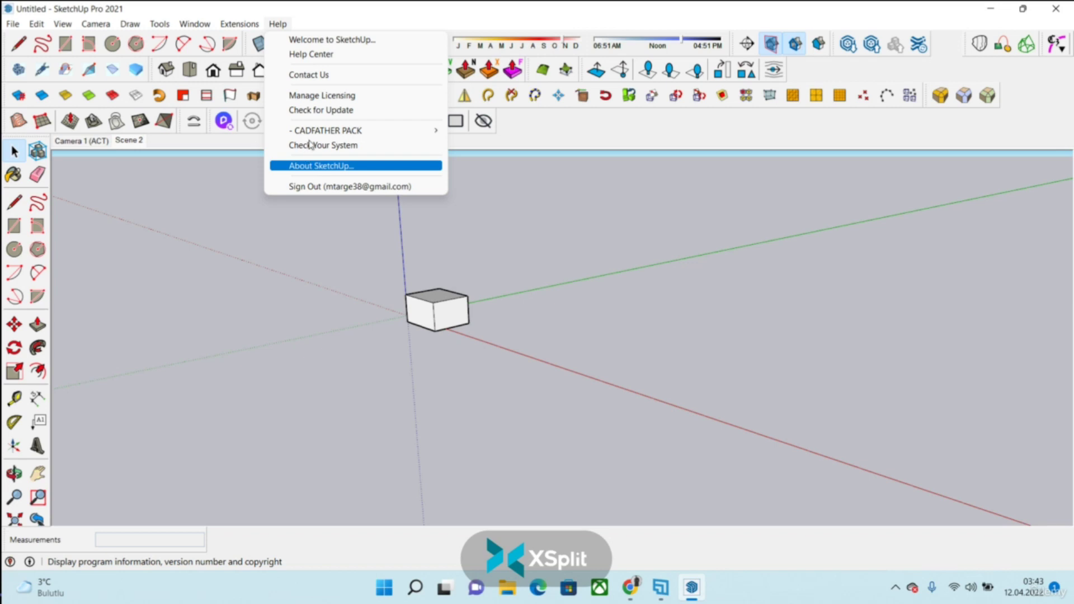
left_click(468, 9)
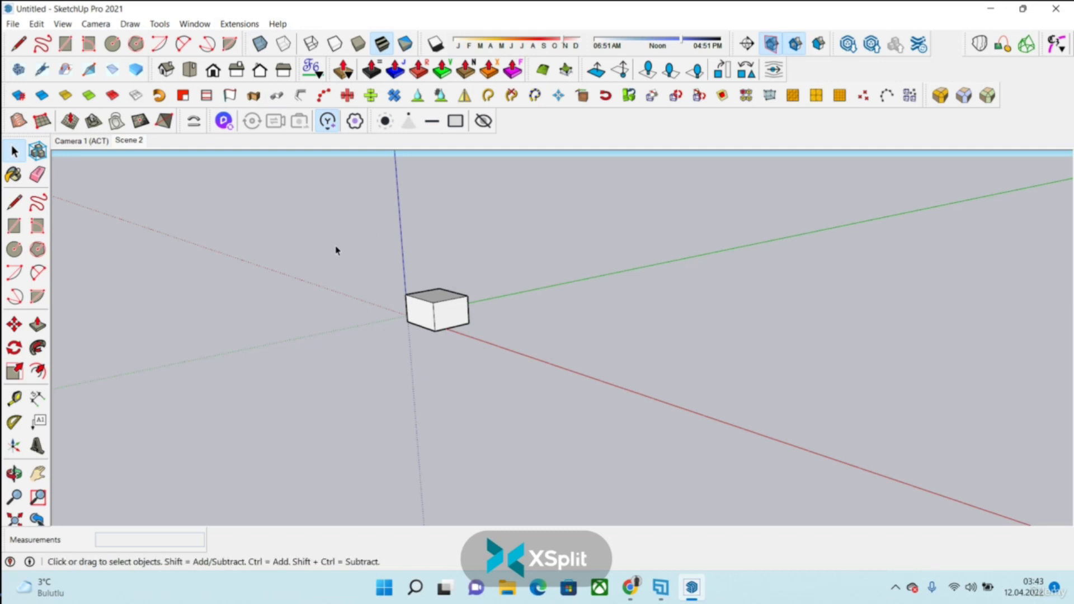
- Delete the whole box at the origin
left_click_drag(356, 243, 582, 404)
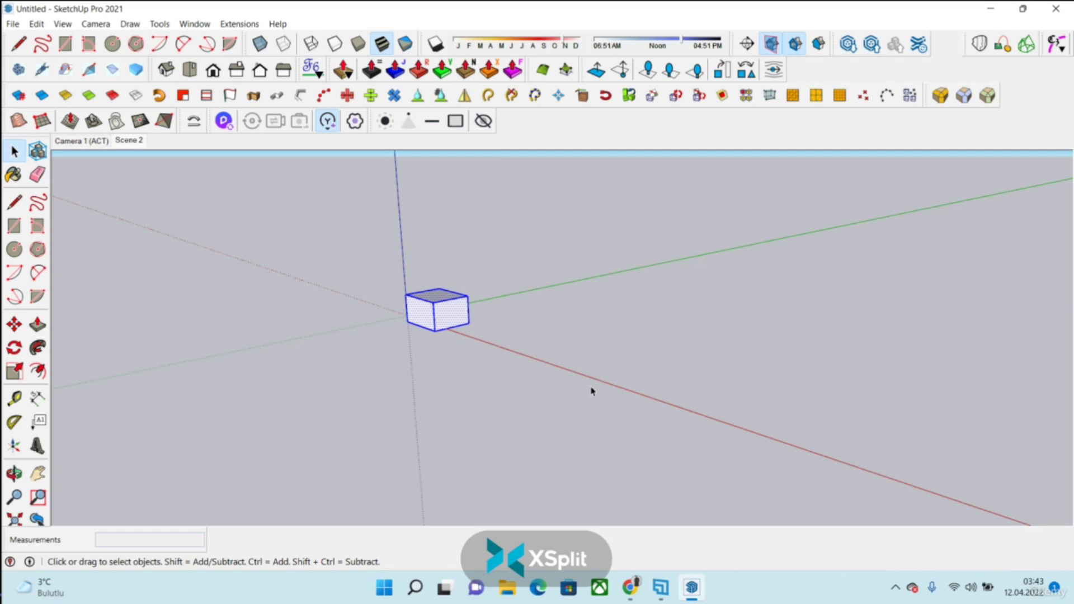
key("Delete")
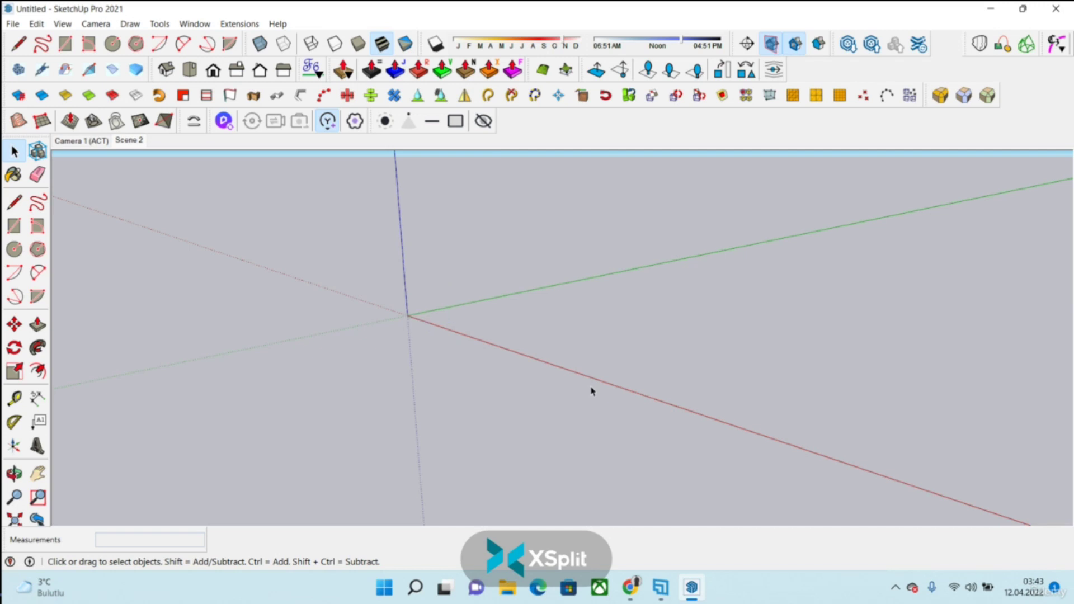
left_click(630, 588)
mouse_move(666, 601)
left_click(662, 518)
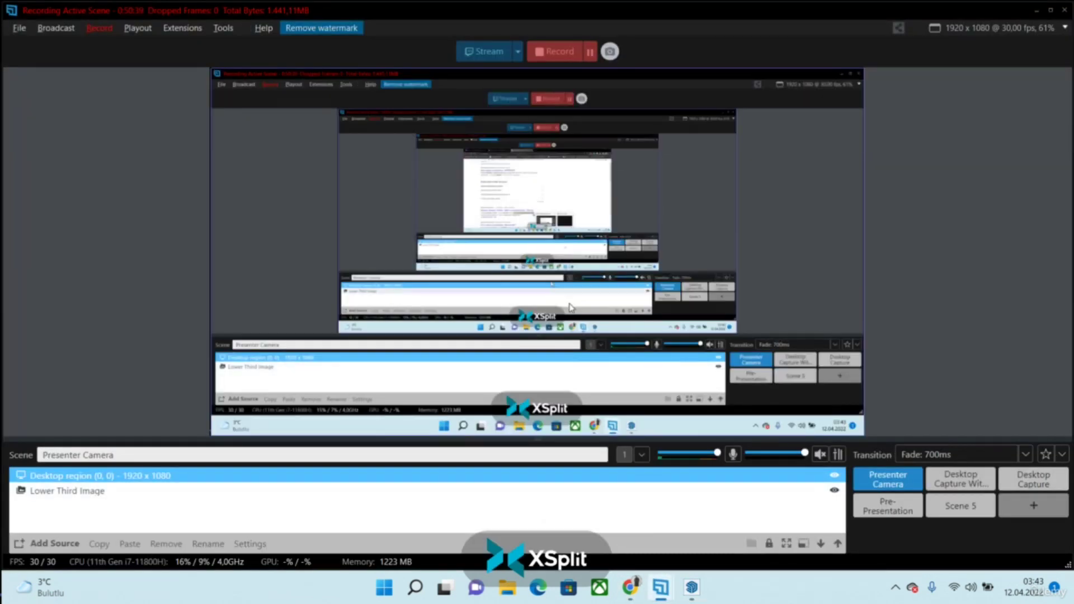
left_click(109, 29)
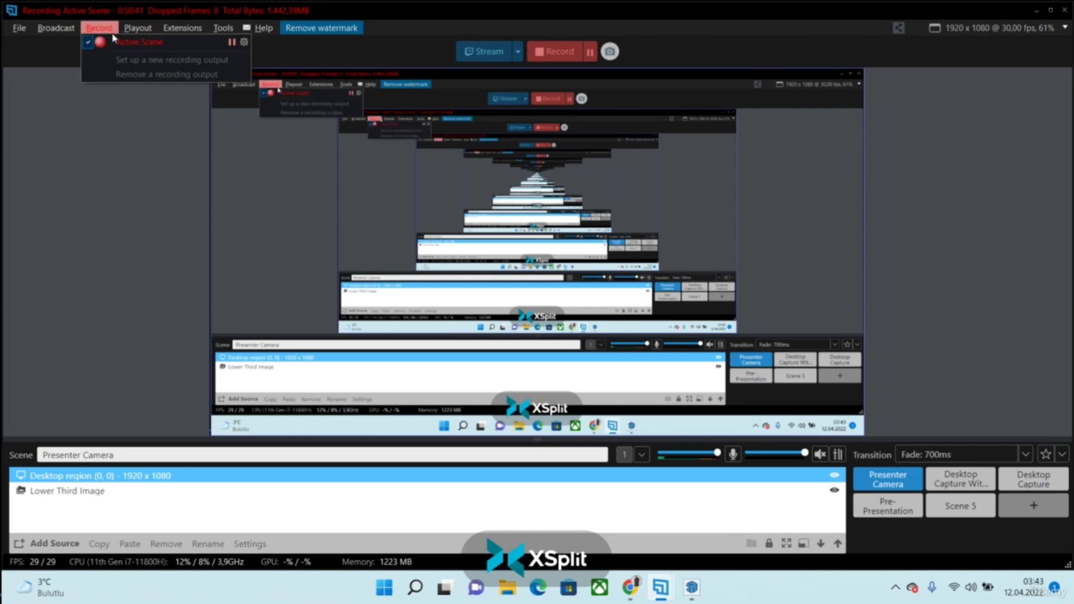